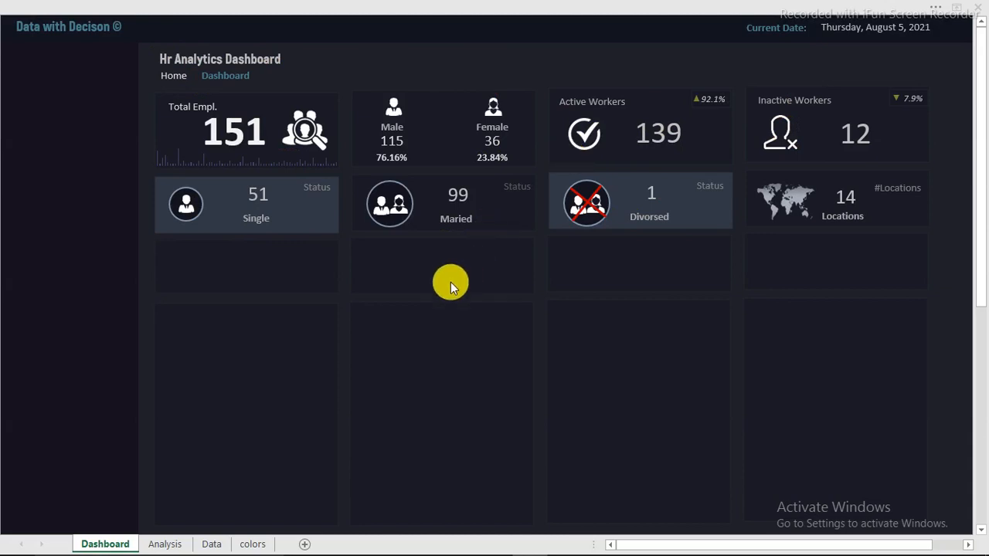
Check the colour table sheet, then bring up the finished HR dashboard workbook
click(255, 544)
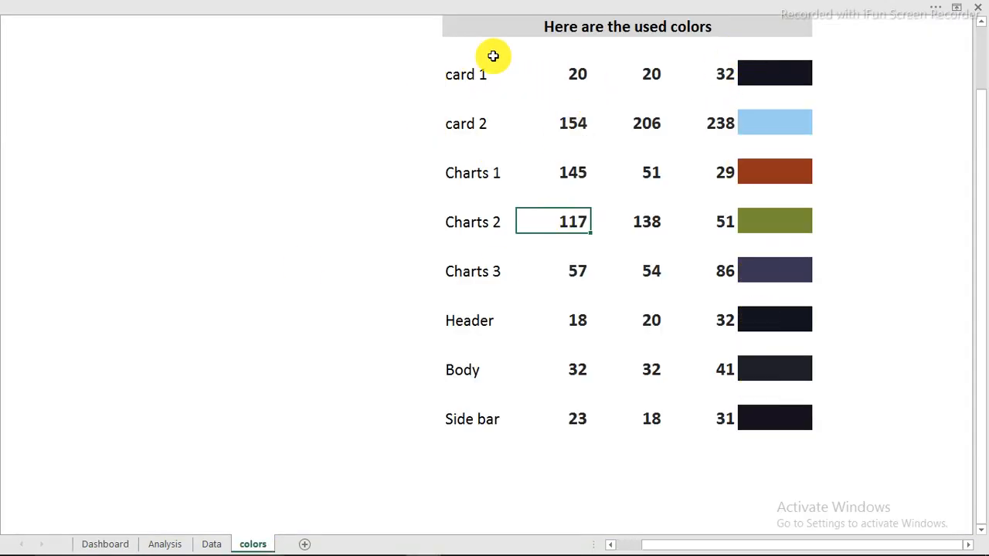
click(108, 543)
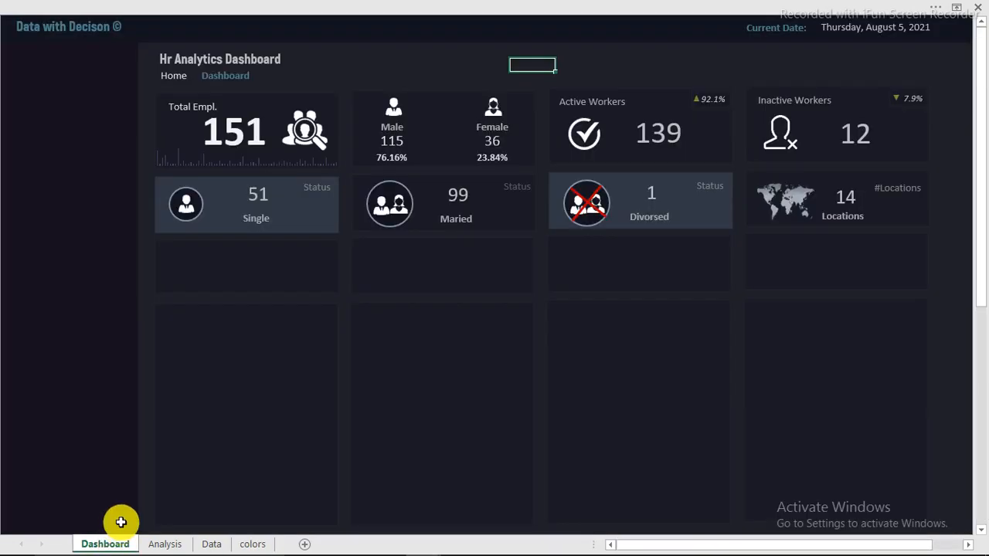
mouse_move(320, 543)
mouse_move(422, 545)
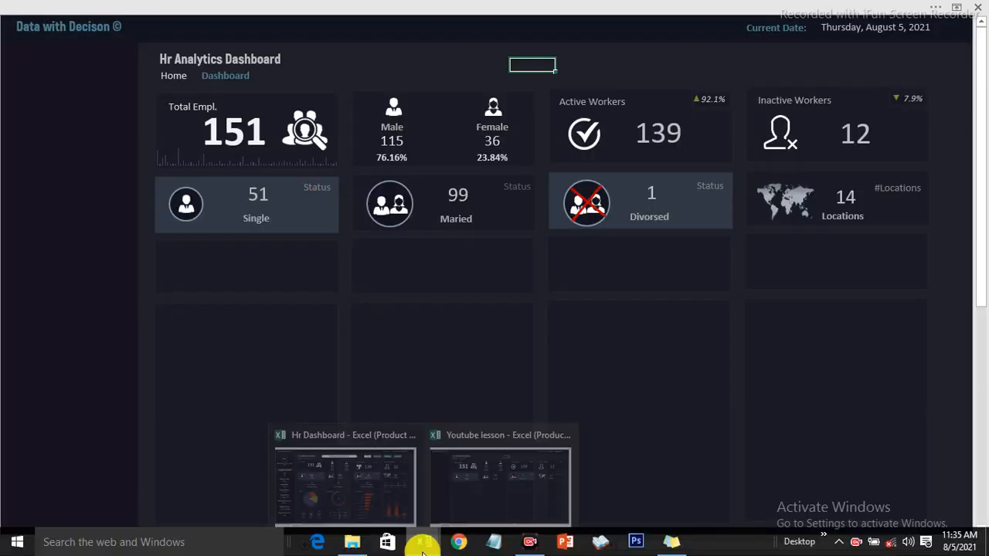
click(366, 487)
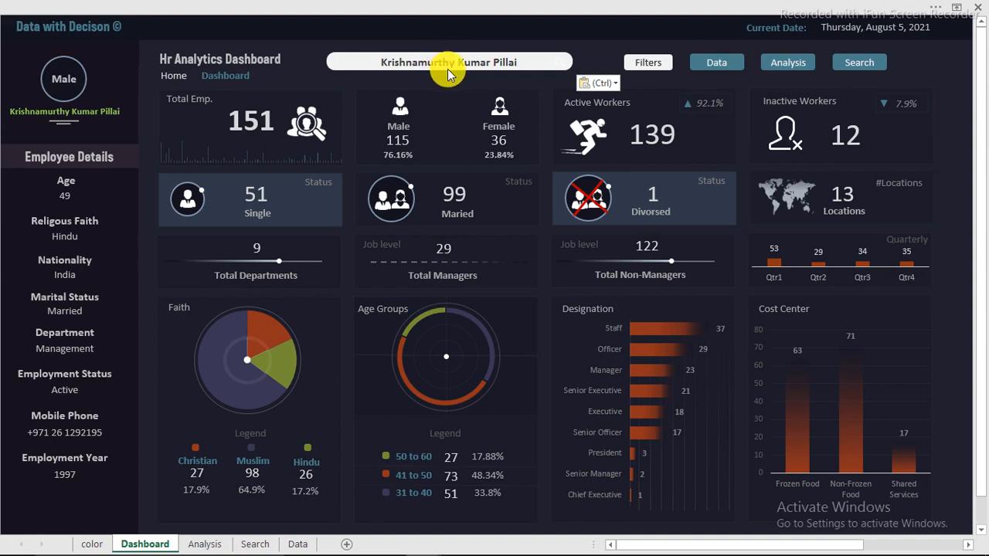
Clear the employee search box and search for the wrong name 'you'
key(Delete)
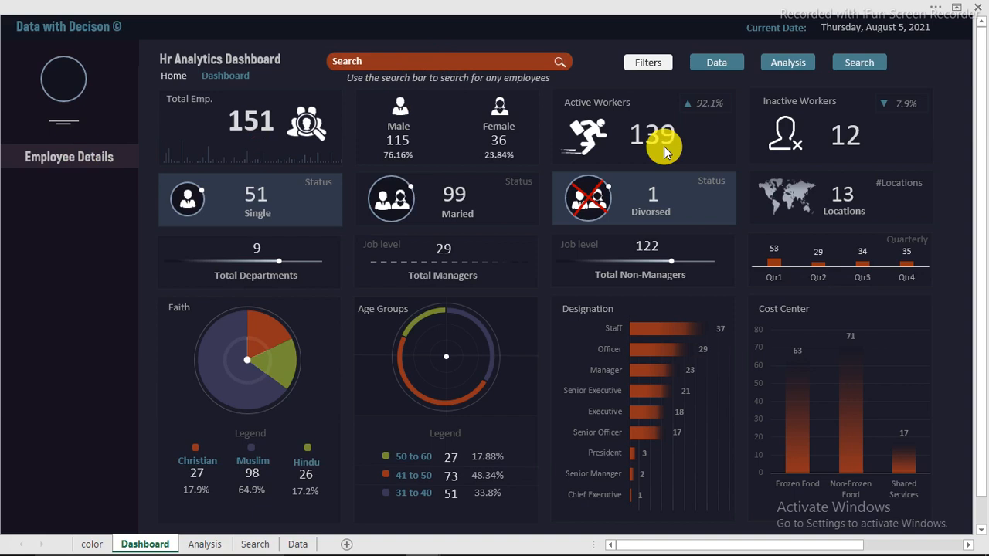
text(your name)
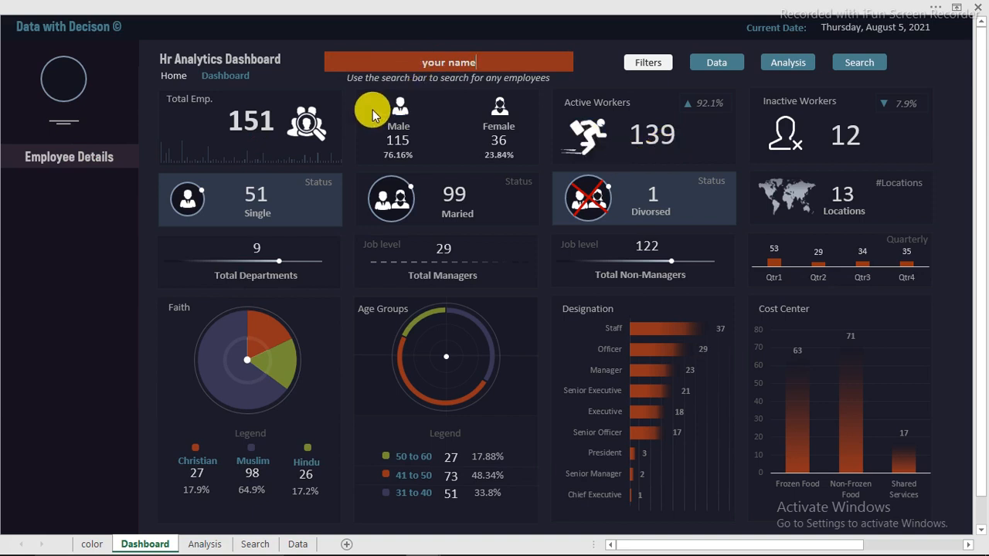
key(Return)
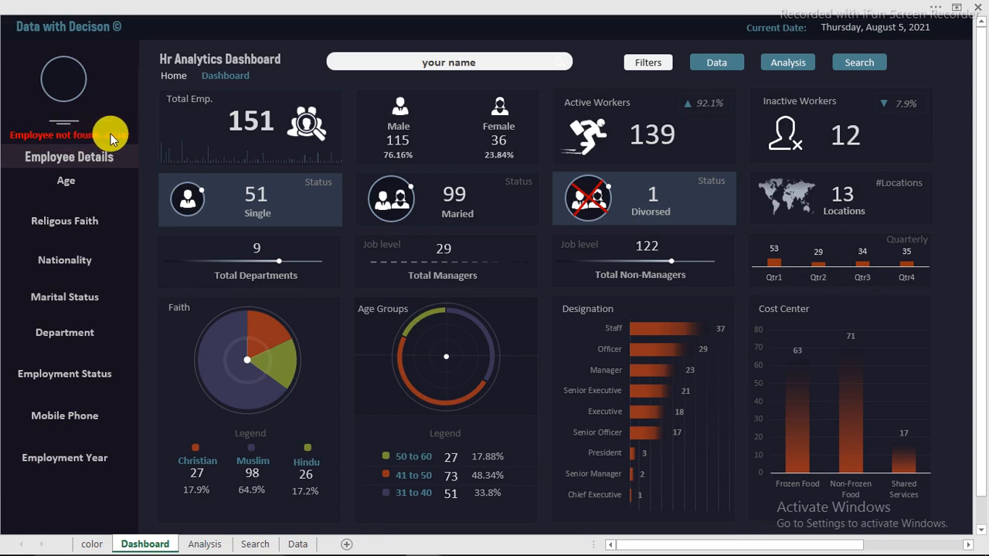
Paste the employee name into the search box as plain values
right_click(463, 61)
click(447, 62)
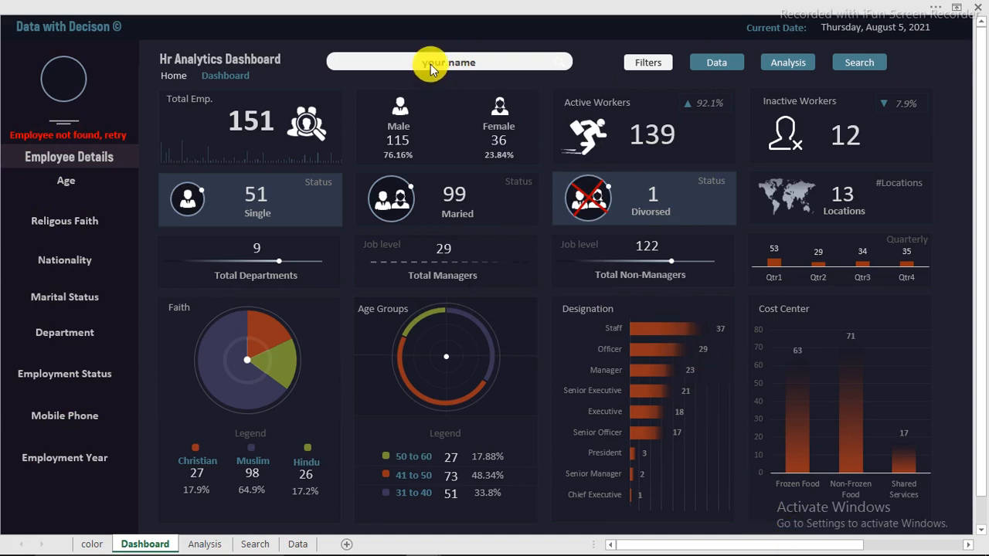
right_click(430, 63)
click(486, 125)
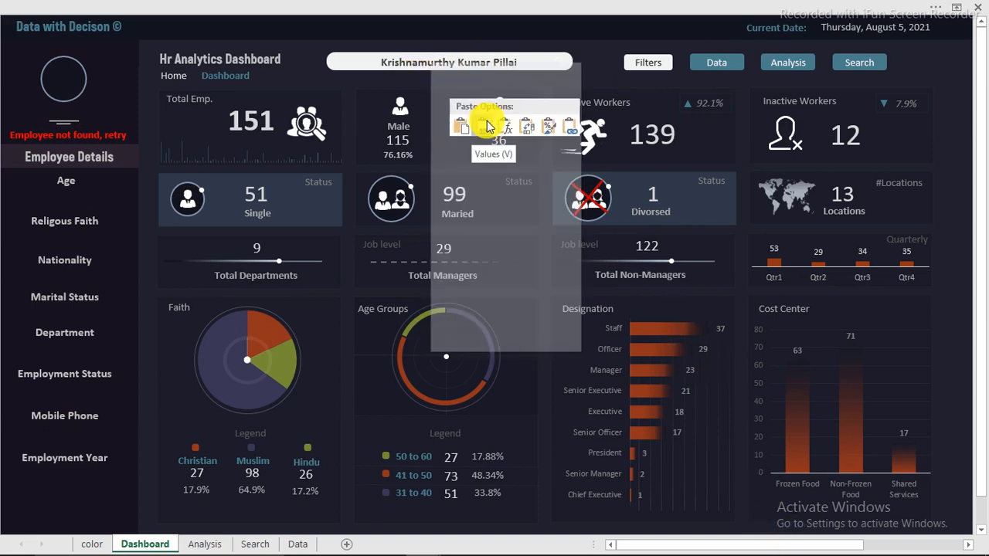
click(485, 128)
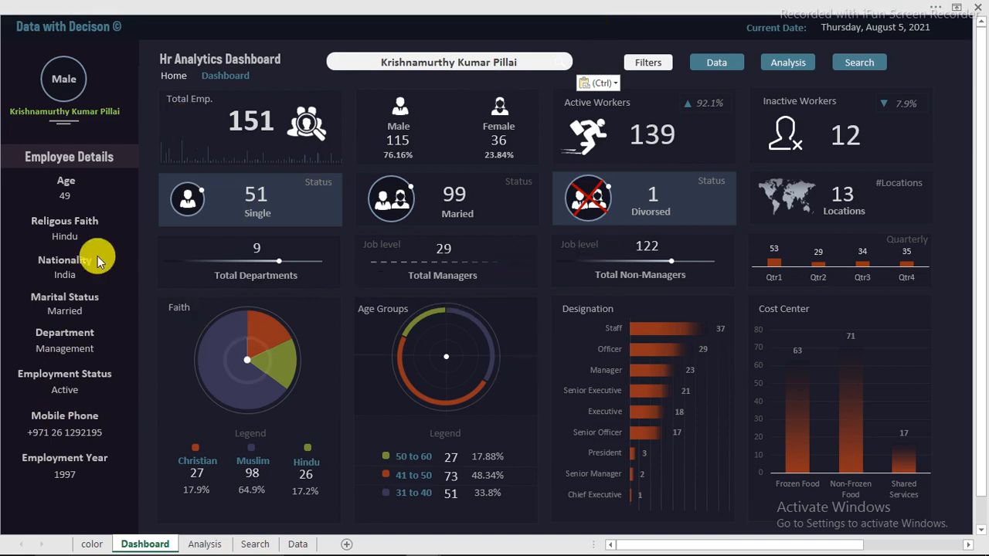
Filter the dashboard by nationality to Bahrain, Jordan and Lebanon
click(662, 62)
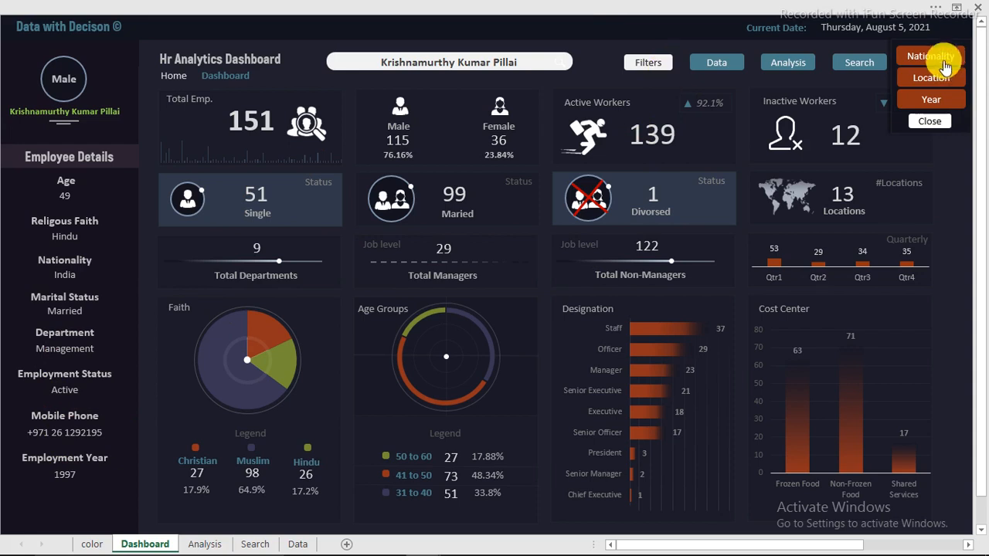
click(944, 66)
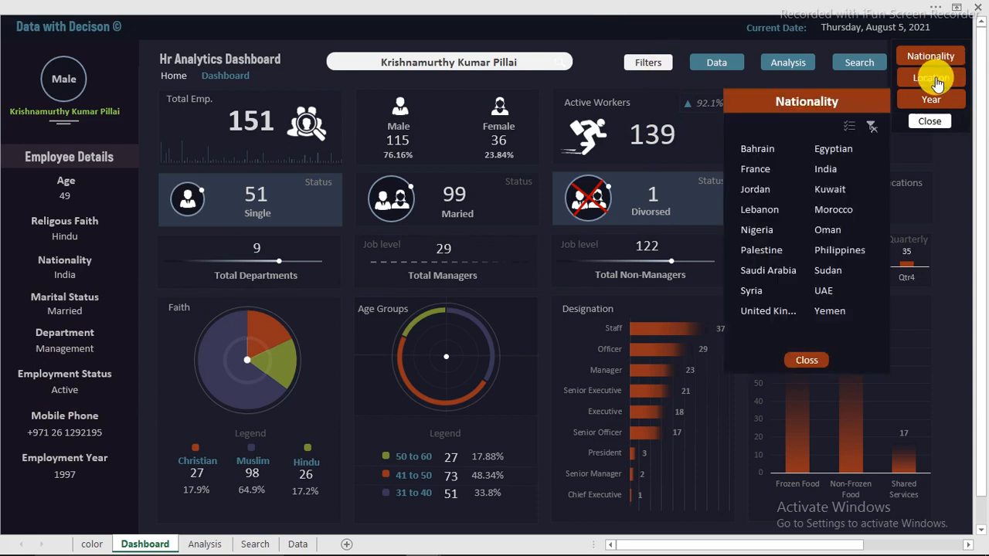
click(756, 150)
click(756, 191)
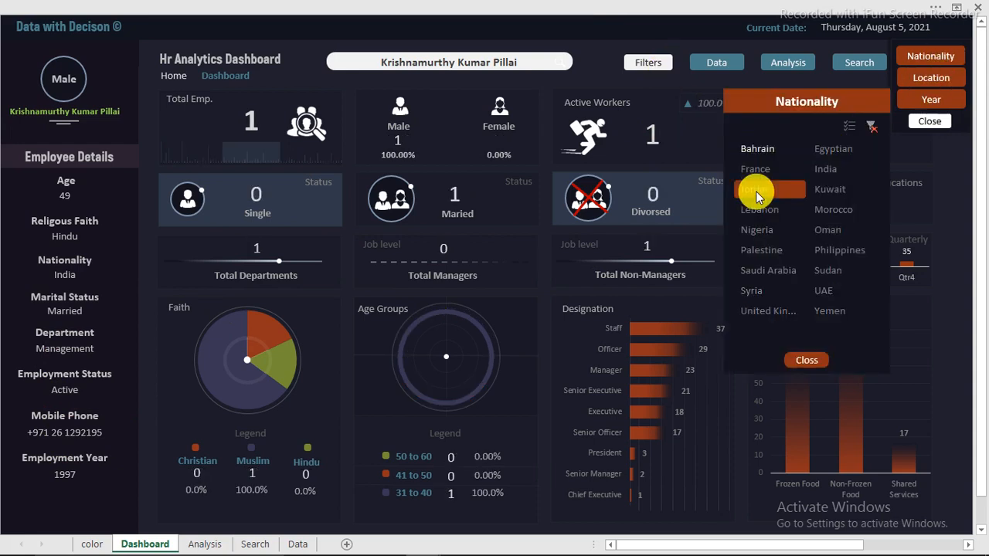
click(761, 210)
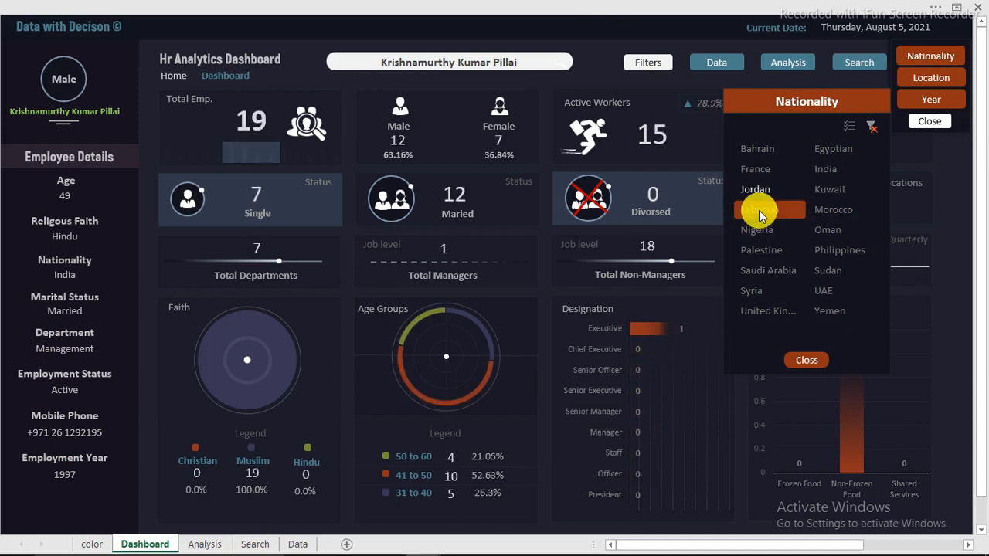
Clear the nationality filter, open and close the Location and Year slicers, and hide the filter panel
click(871, 126)
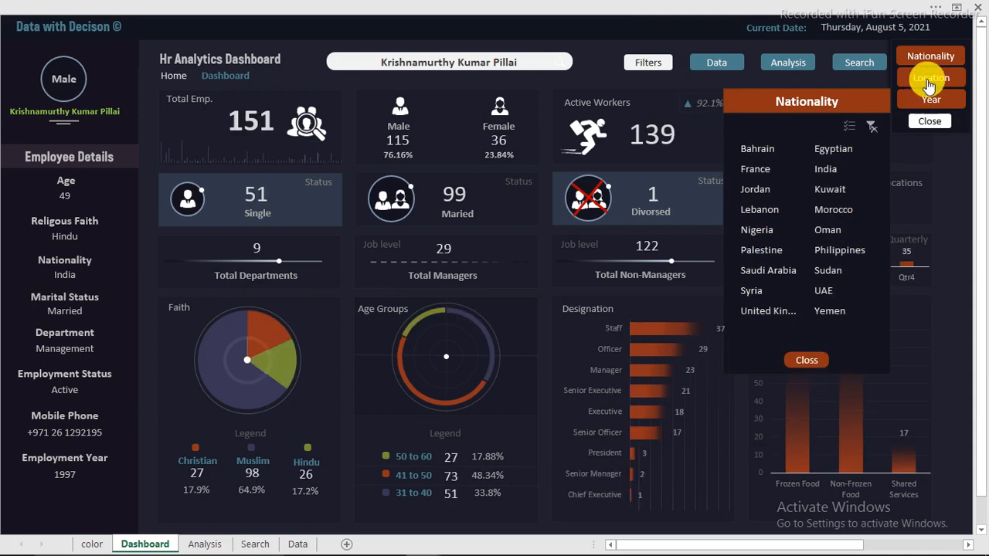
click(930, 80)
click(931, 99)
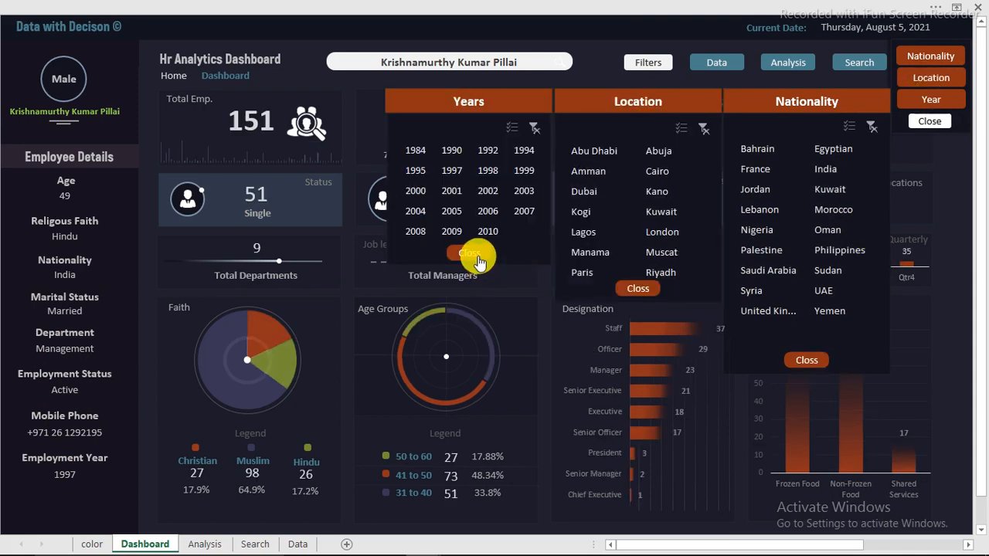
click(473, 255)
click(636, 288)
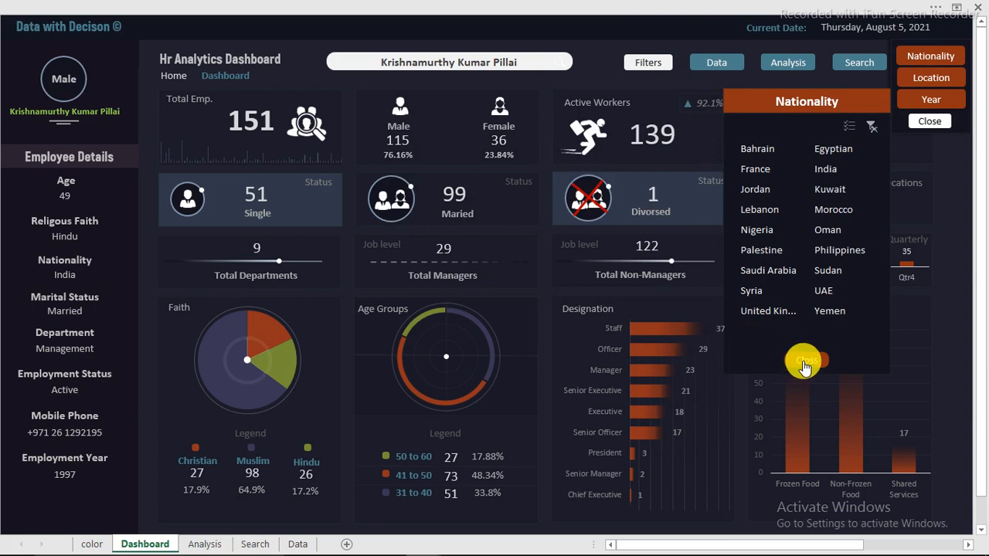
click(803, 365)
click(921, 120)
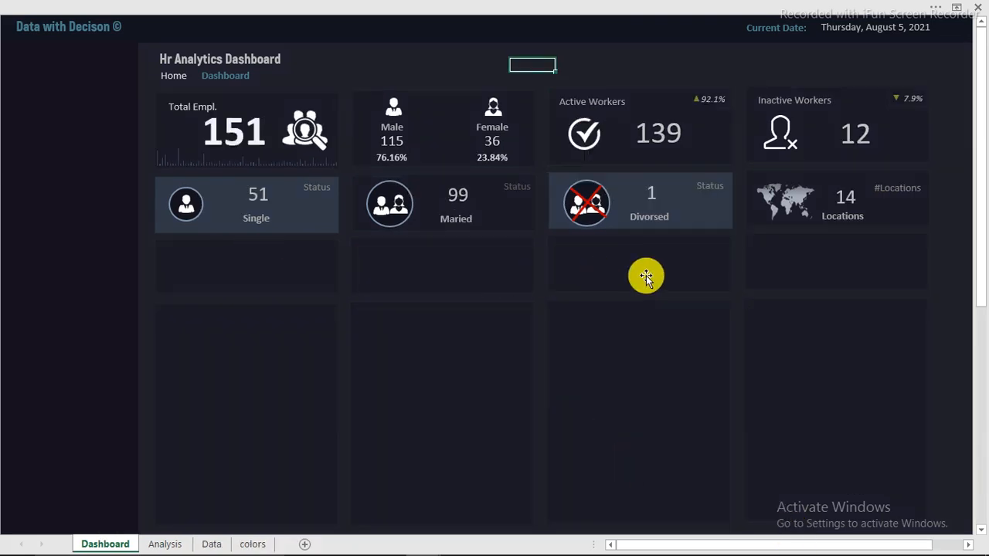
mouse_move(394, 536)
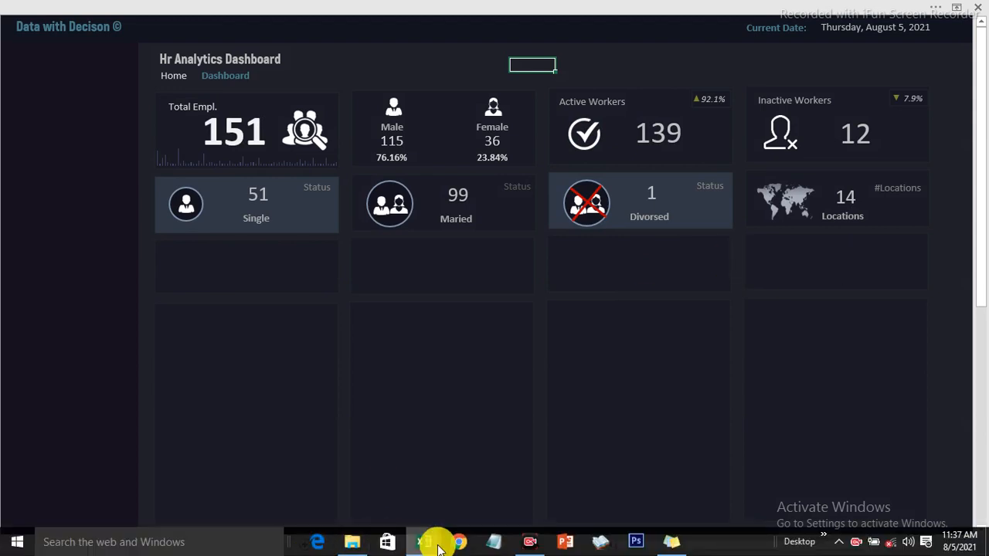
click(377, 477)
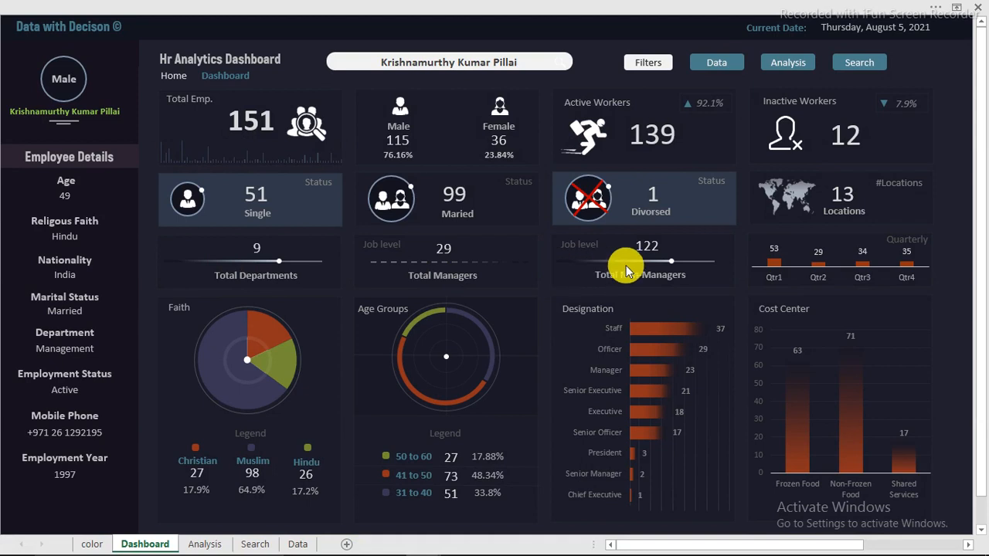
mouse_move(412, 536)
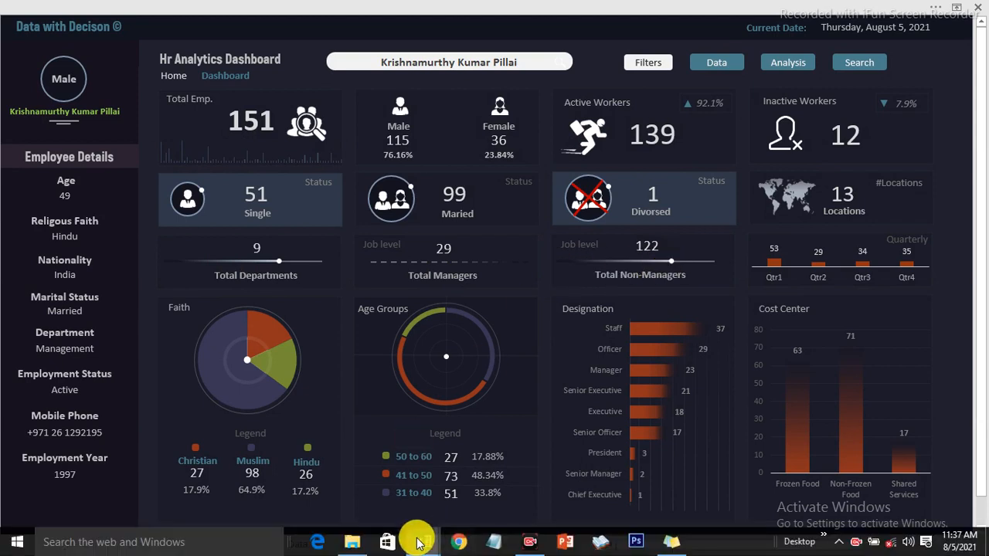
click(488, 479)
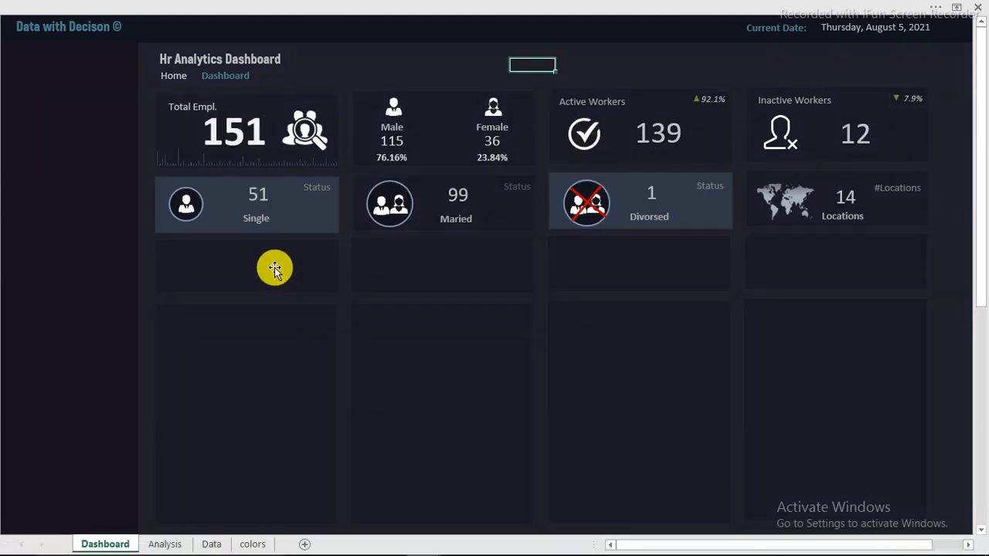
Draw a line across the card below Single, then delete the crooked result
click(114, 6)
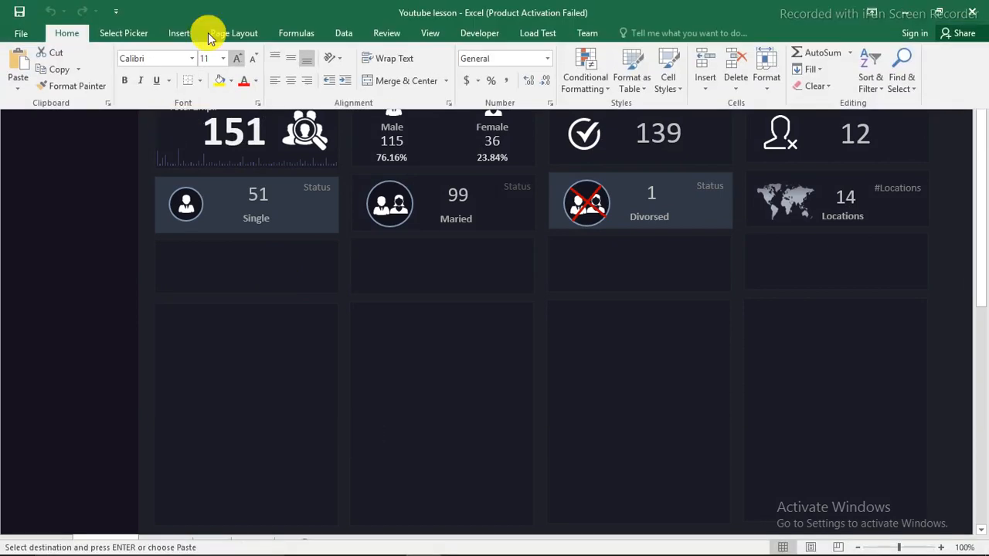
click(179, 34)
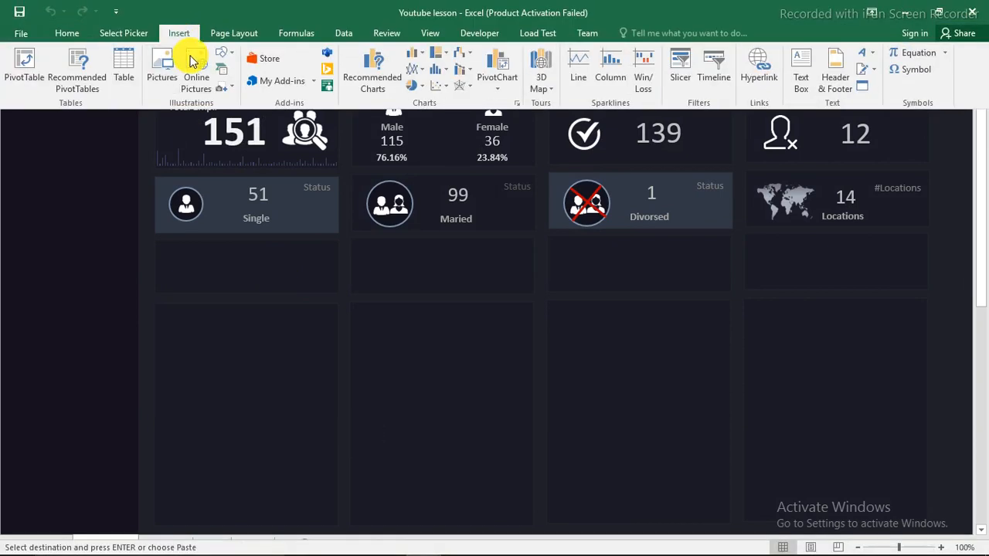
click(226, 55)
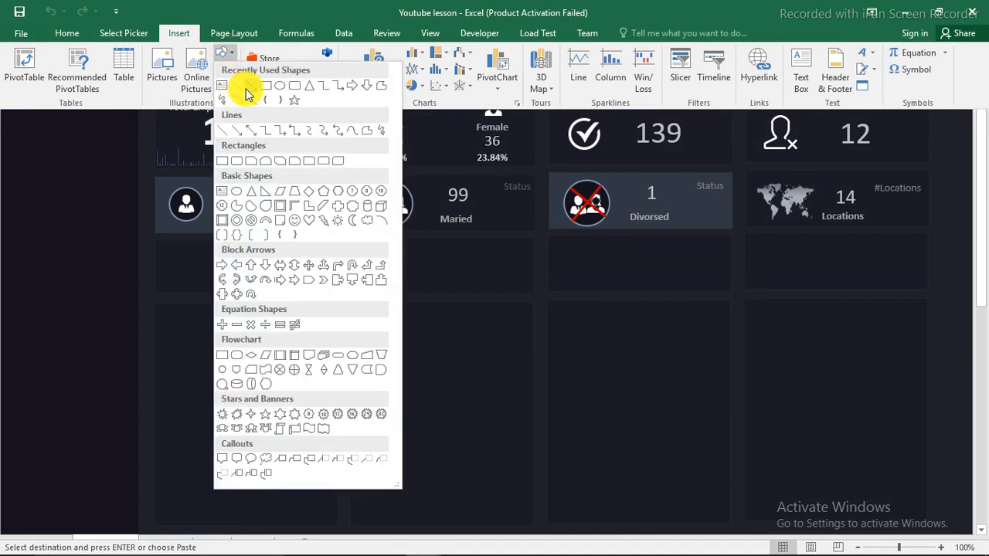
click(242, 93)
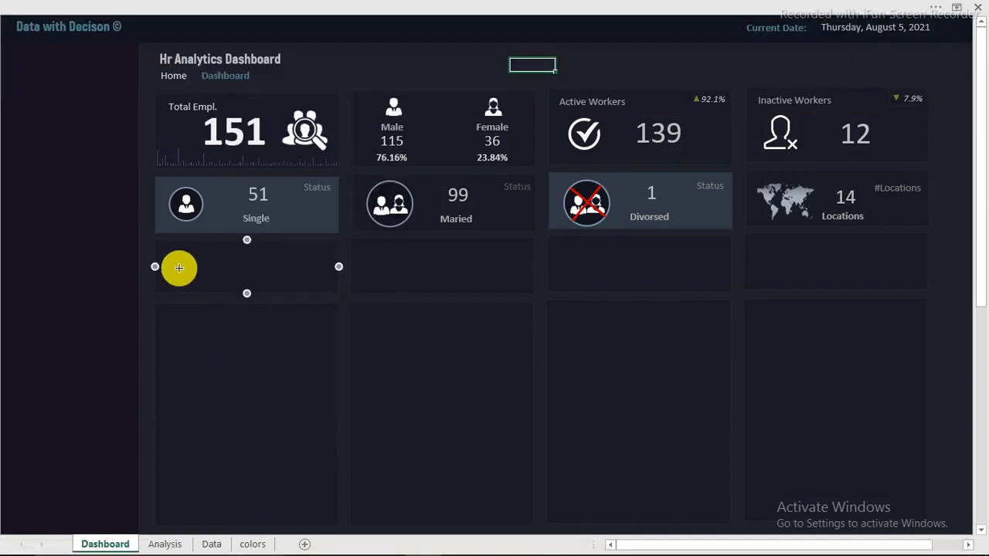
drag(176, 267, 320, 283)
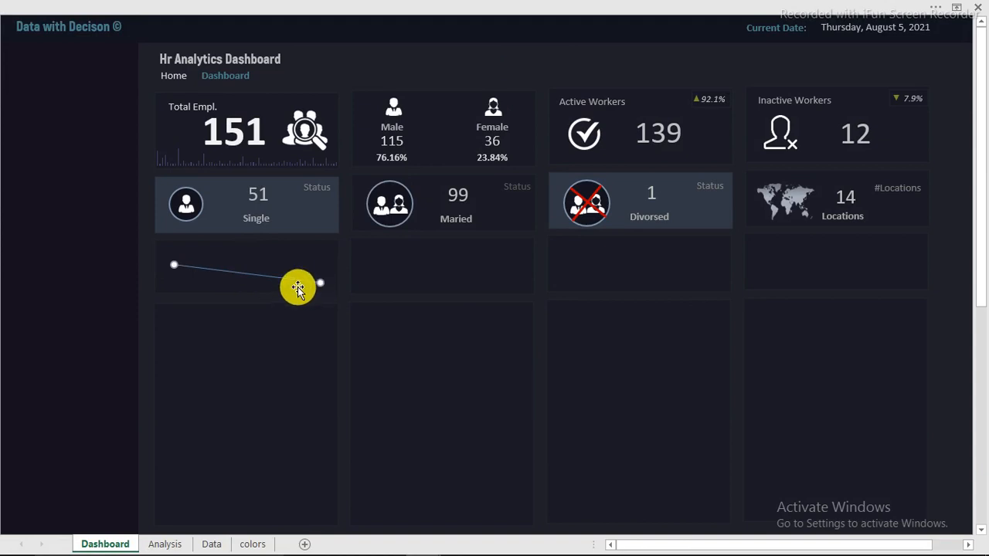
key(Delete)
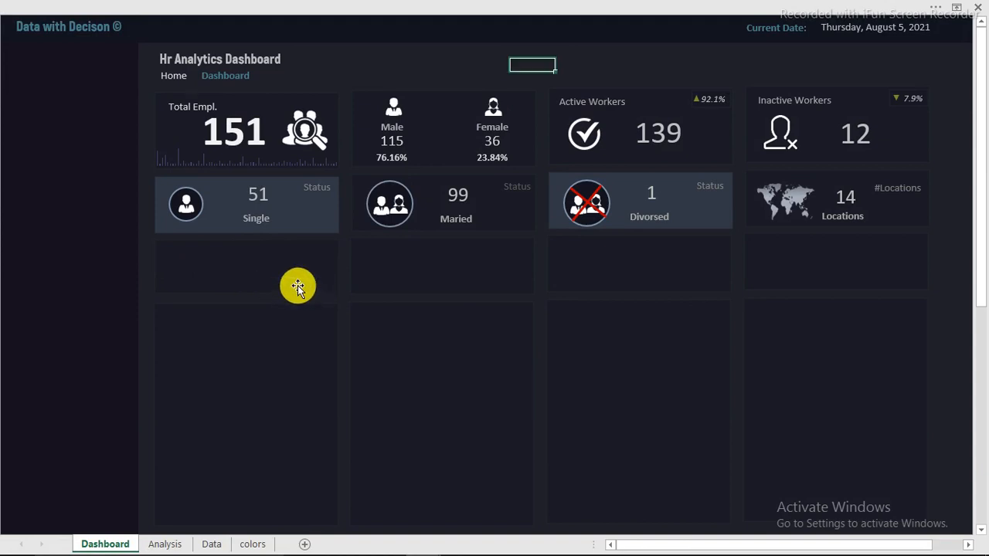
Redraw a straight horizontal line across the card below Single
click(155, 10)
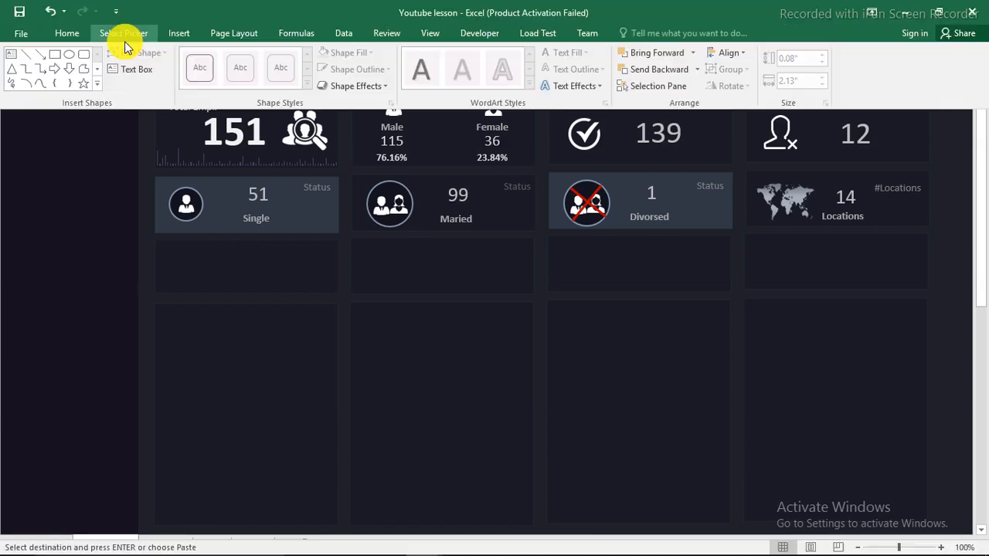
click(27, 55)
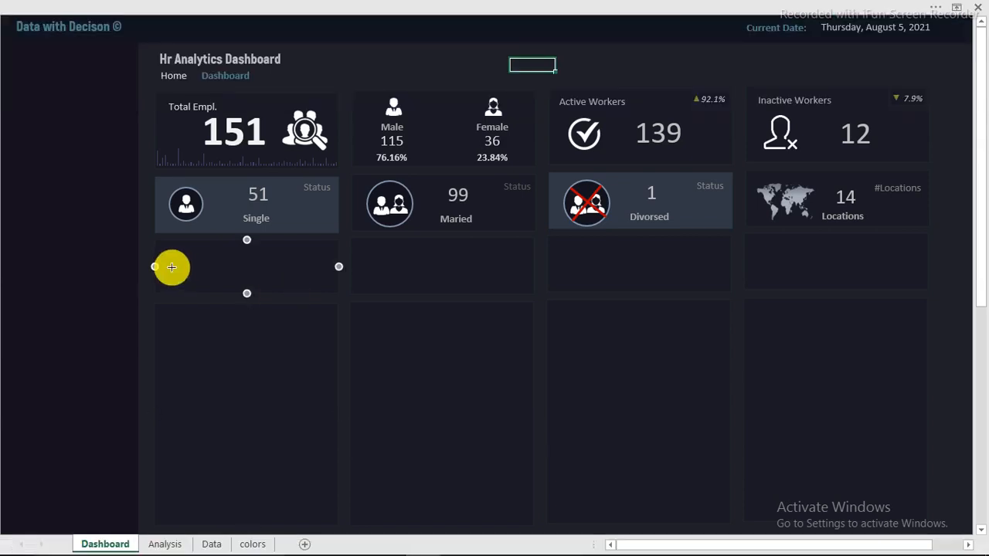
drag(171, 267, 319, 275)
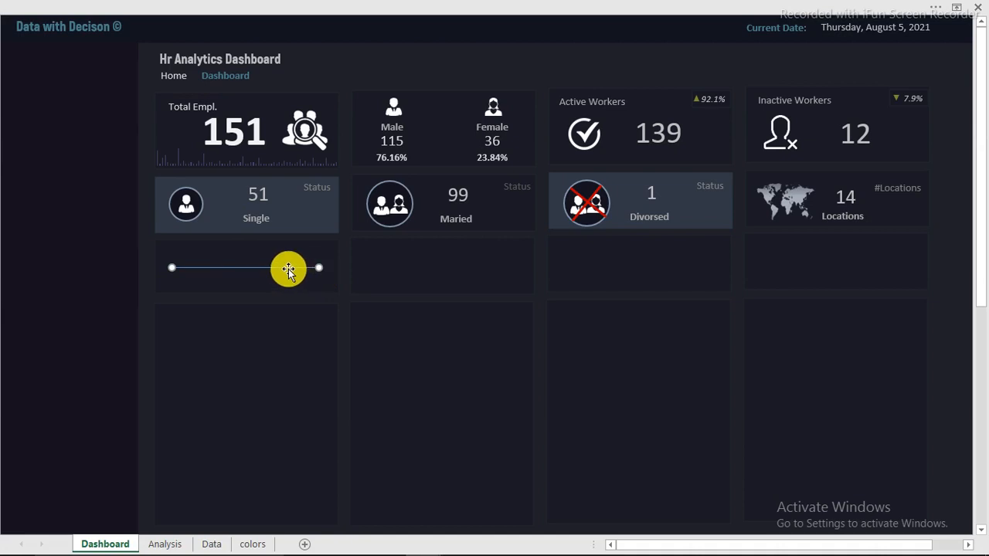
In Format Shape, give the line a 2.25 pt width and a gradient
right_click(288, 268)
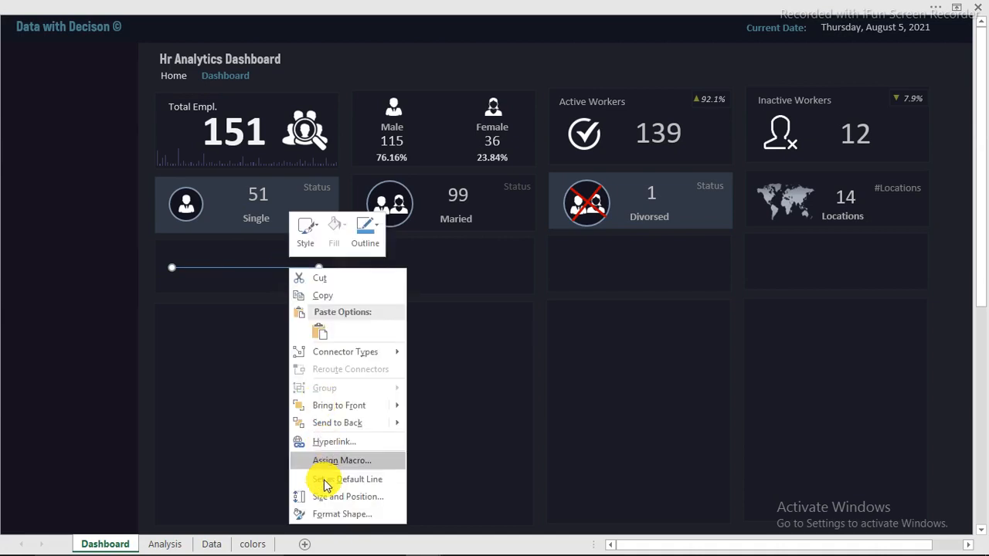
click(344, 514)
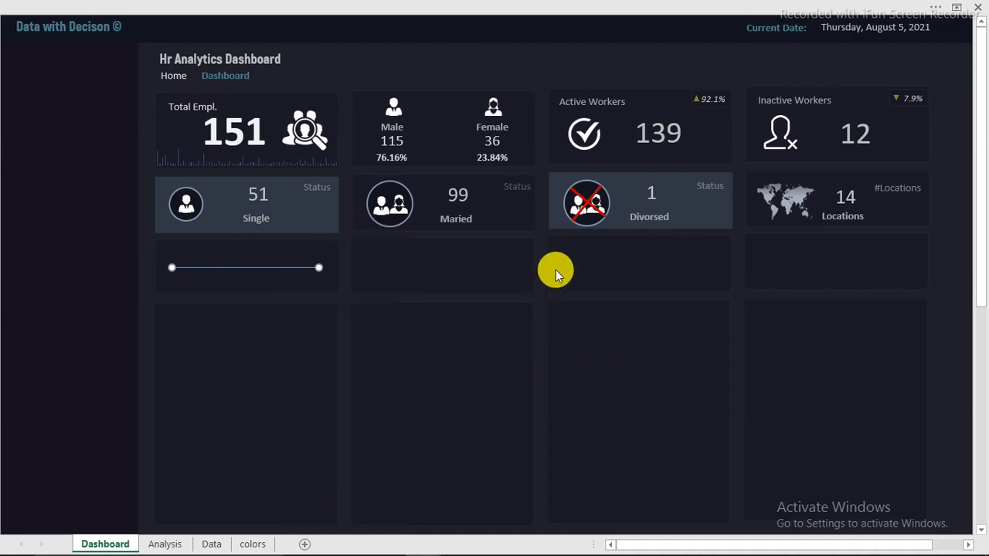
drag(821, 231, 637, 101)
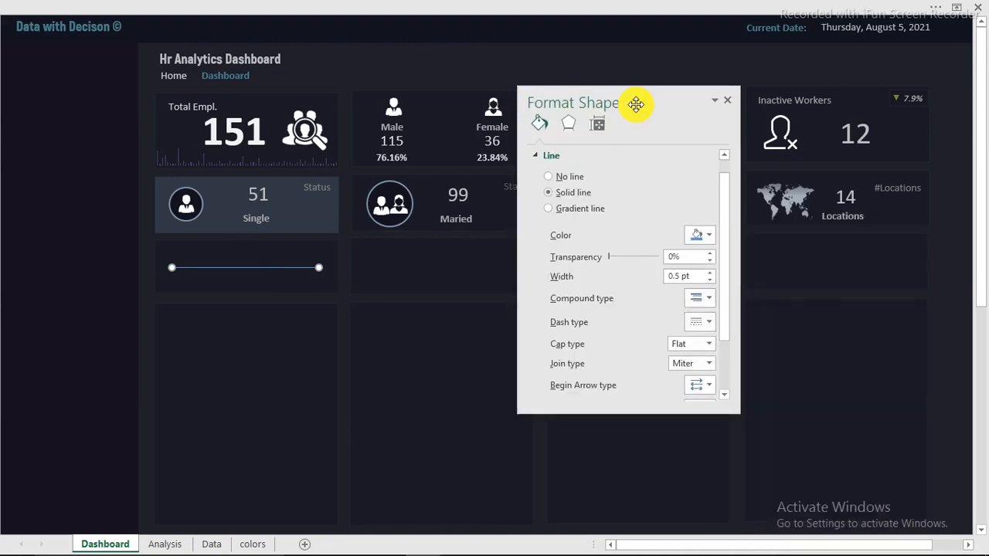
mouse_move(724, 200)
mouse_down()
mouse_move(728, 223)
mouse_move(728, 210)
mouse_up()
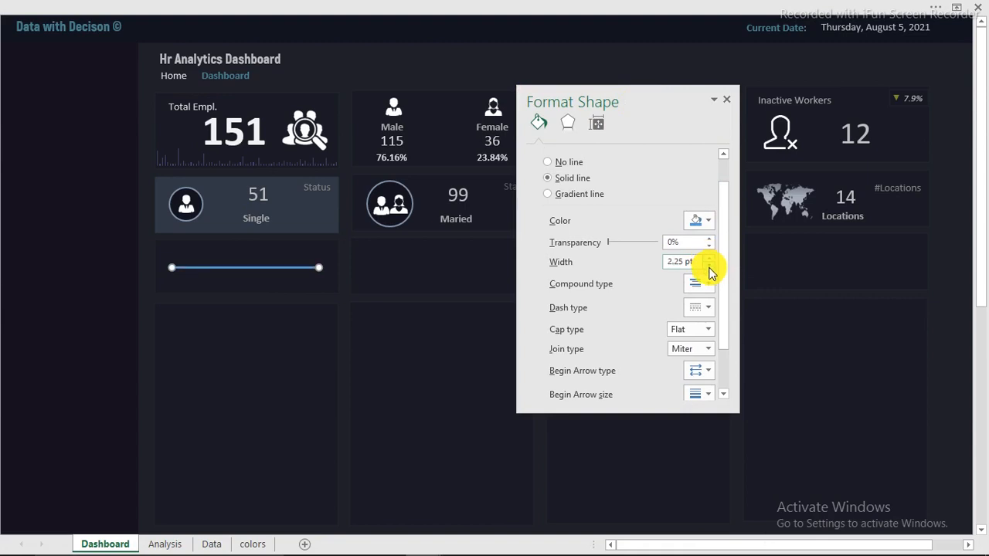
click(559, 199)
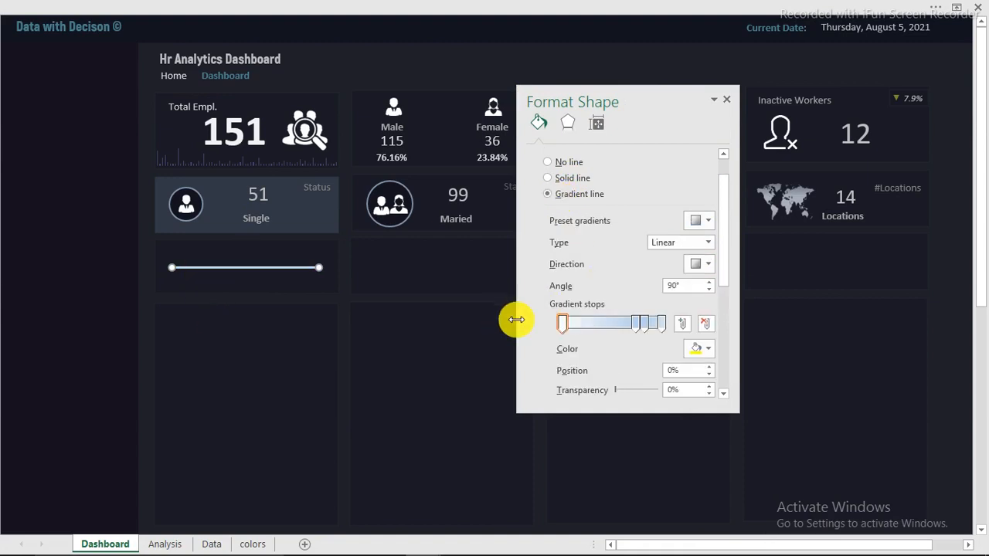
Remove the 74% and 83% gradient stops and make the left stop black
click(639, 329)
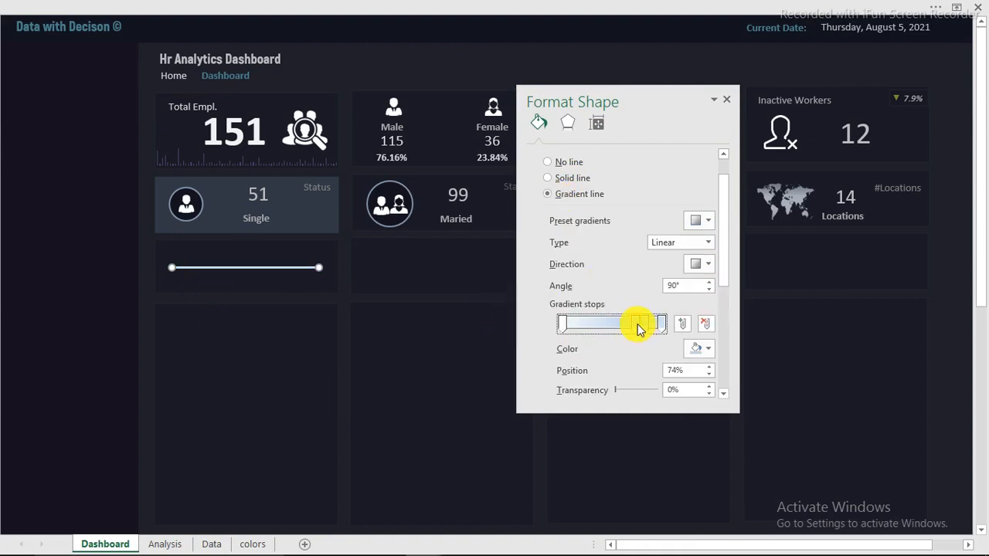
click(706, 328)
click(644, 325)
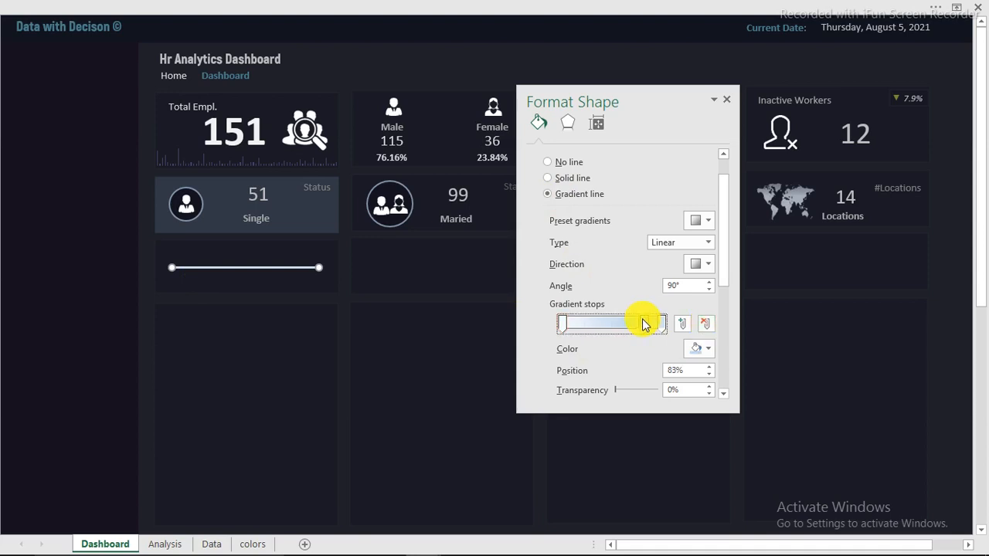
click(706, 328)
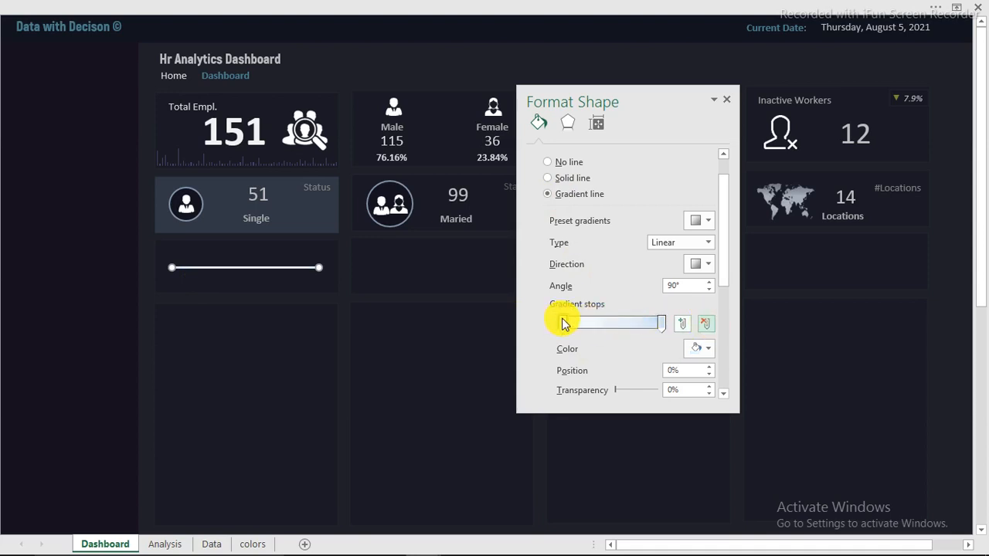
click(563, 325)
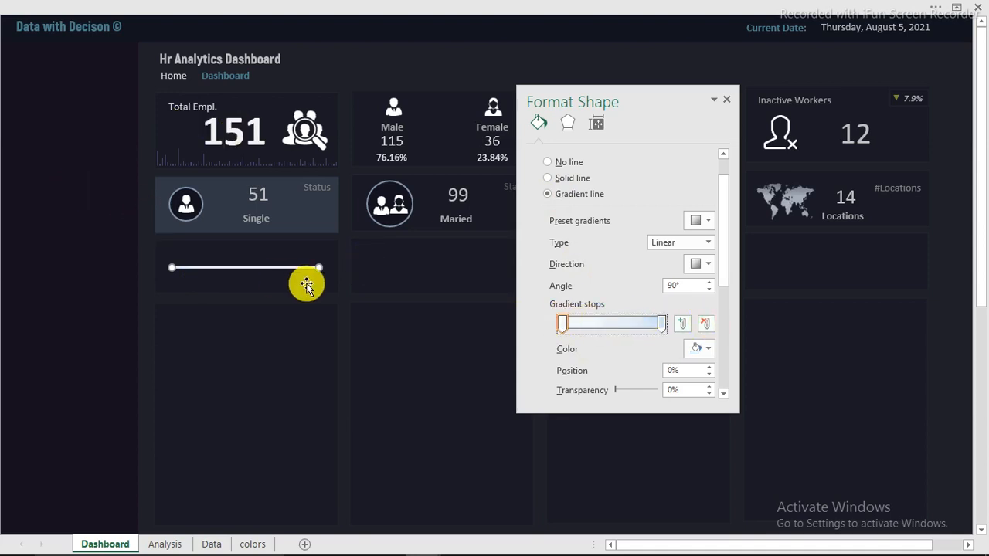
click(709, 353)
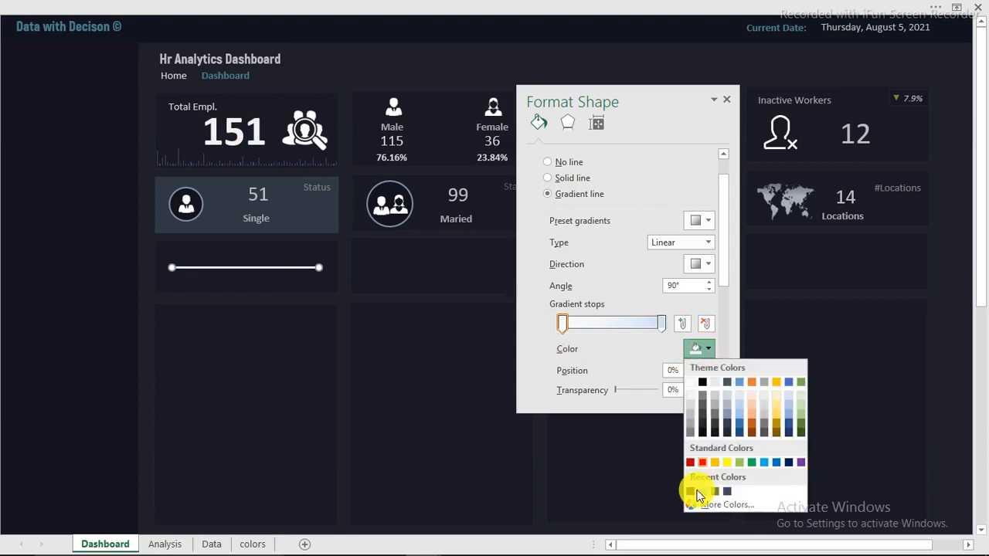
click(688, 488)
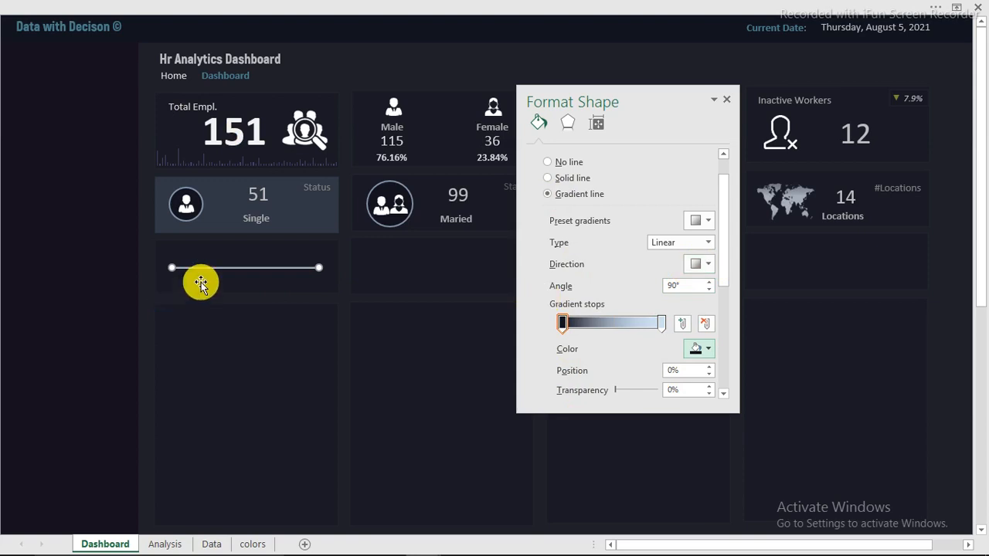
Set the gradient direction to Linear Right and make the dark stop 40% transparent
click(708, 263)
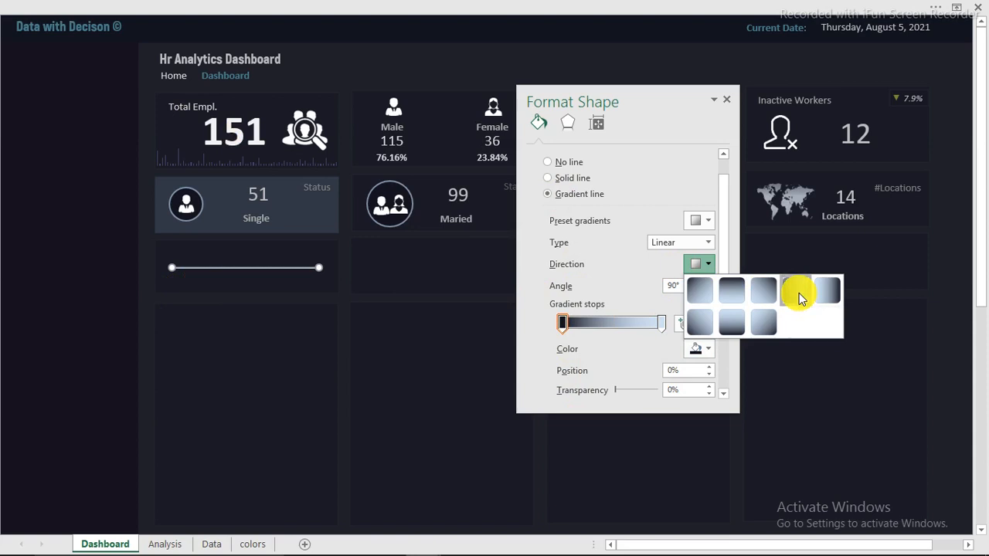
click(799, 293)
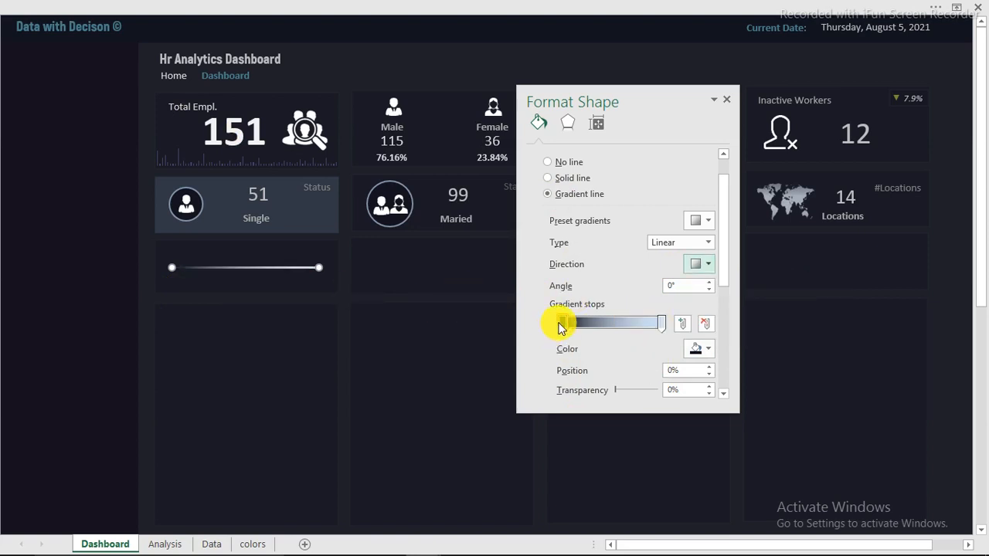
drag(560, 325, 565, 325)
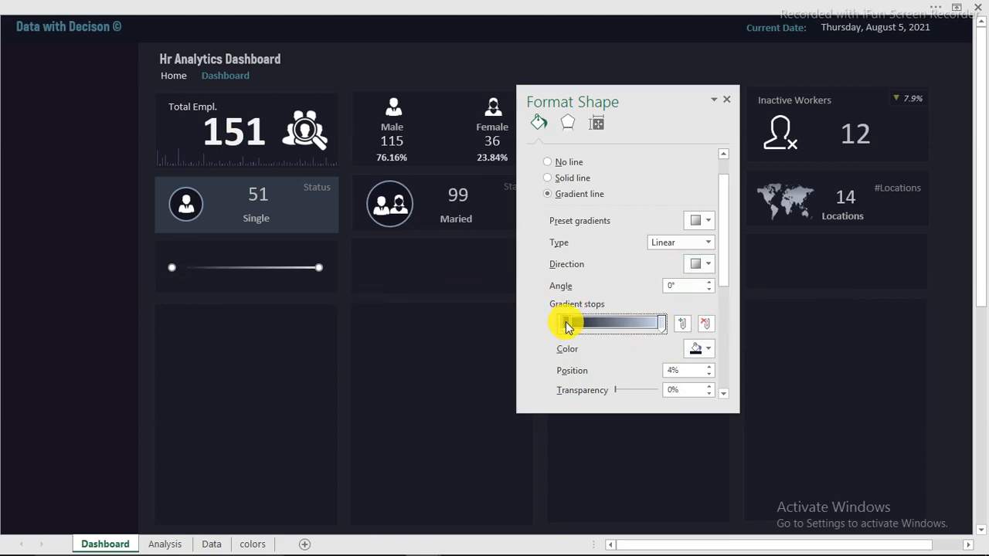
drag(726, 246, 728, 312)
scroll(636, 269, down, 3)
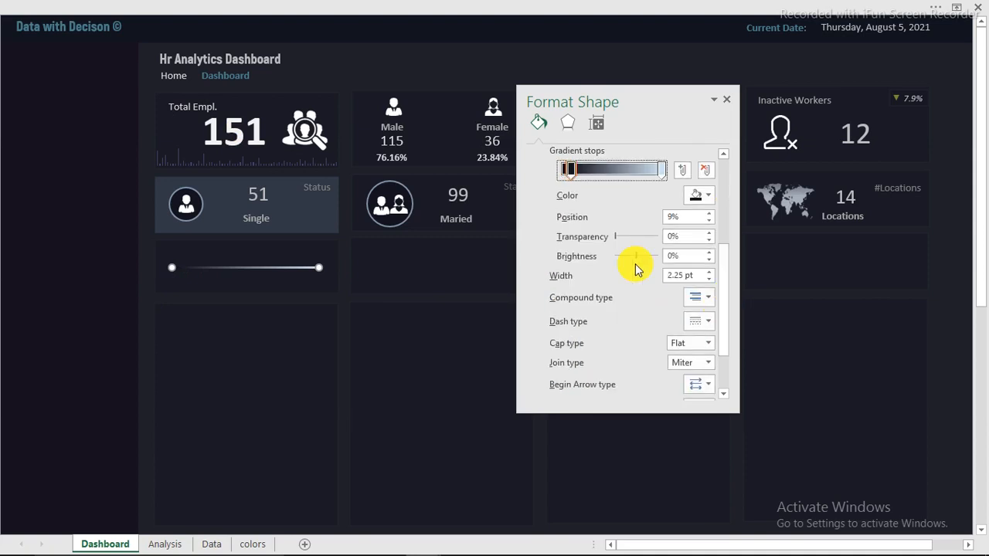
ctrl+scroll(111, 289, up, 4)
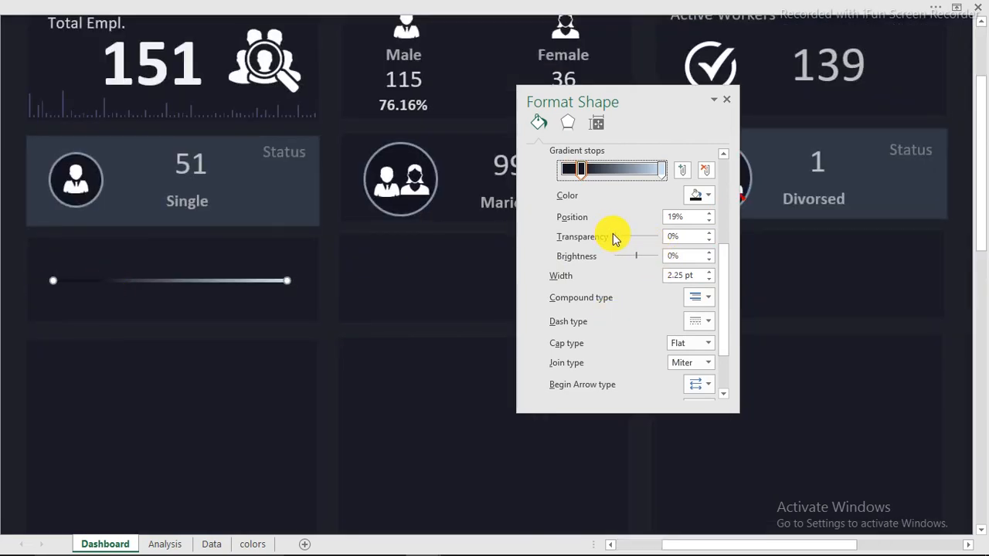
drag(614, 236, 631, 241)
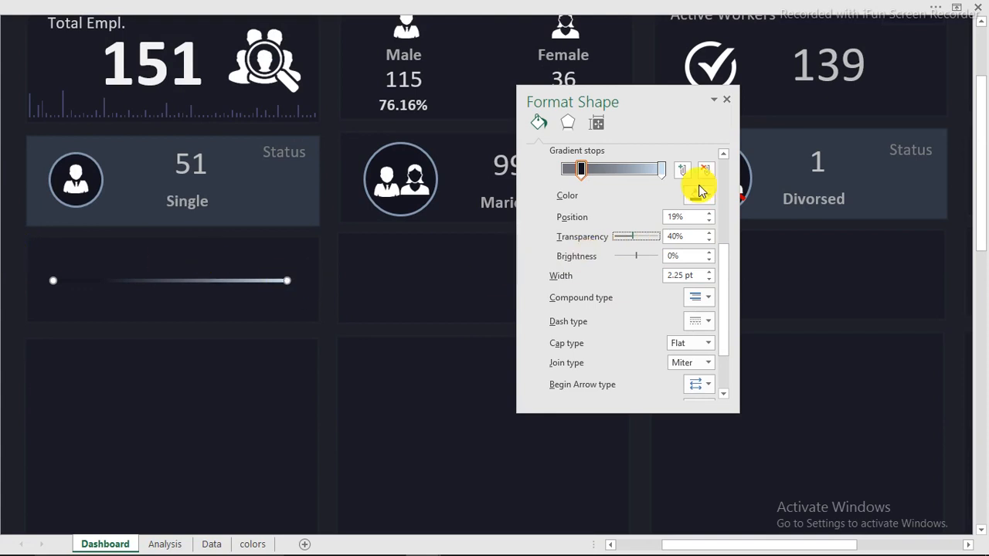
click(661, 169)
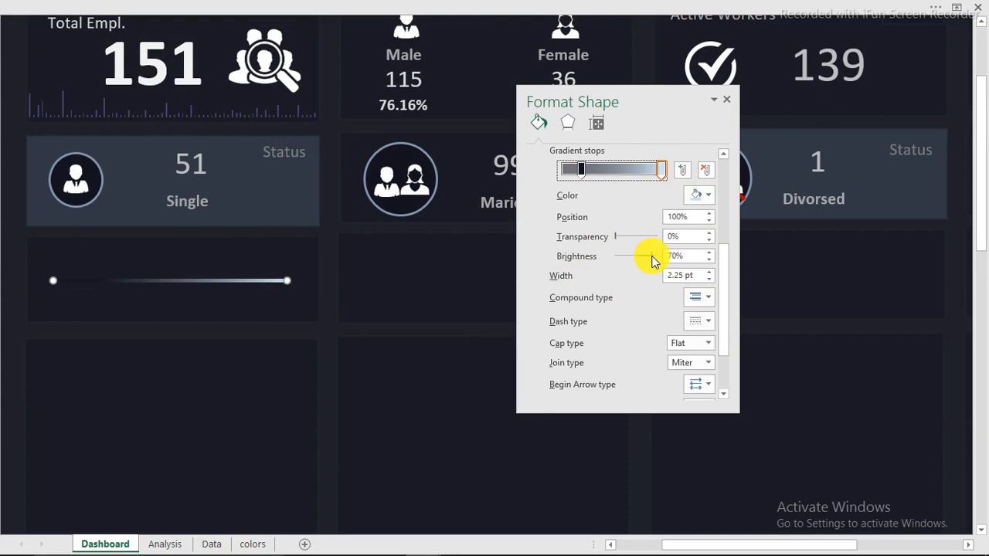
click(7, 188)
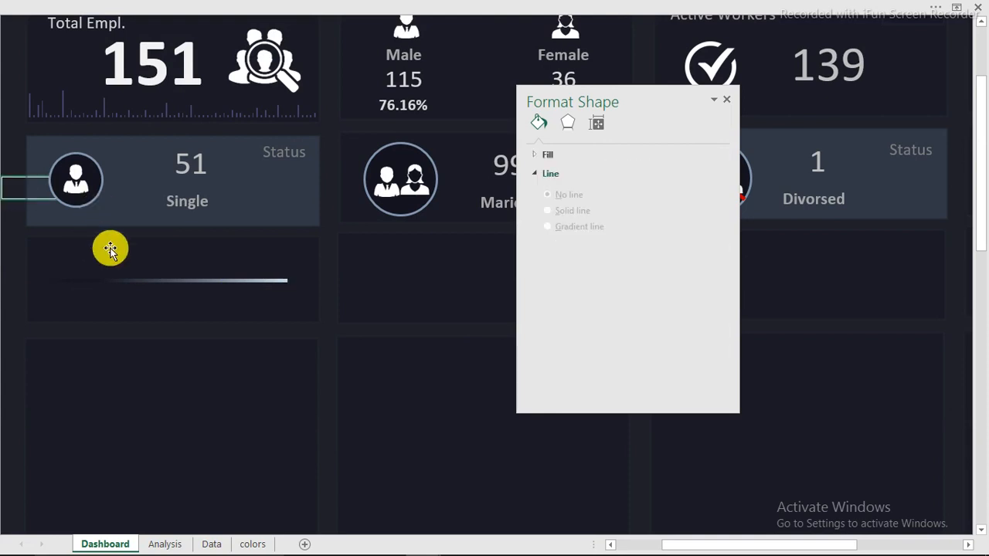
Duplicate the gradient line below the original and thin the copy to 1.25 pt
click(155, 282)
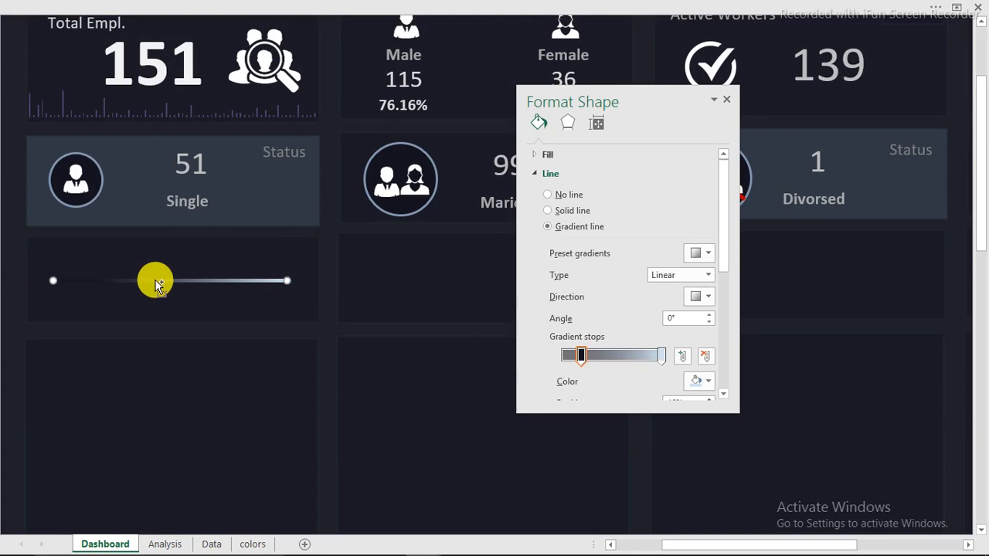
key(ctrl+d)
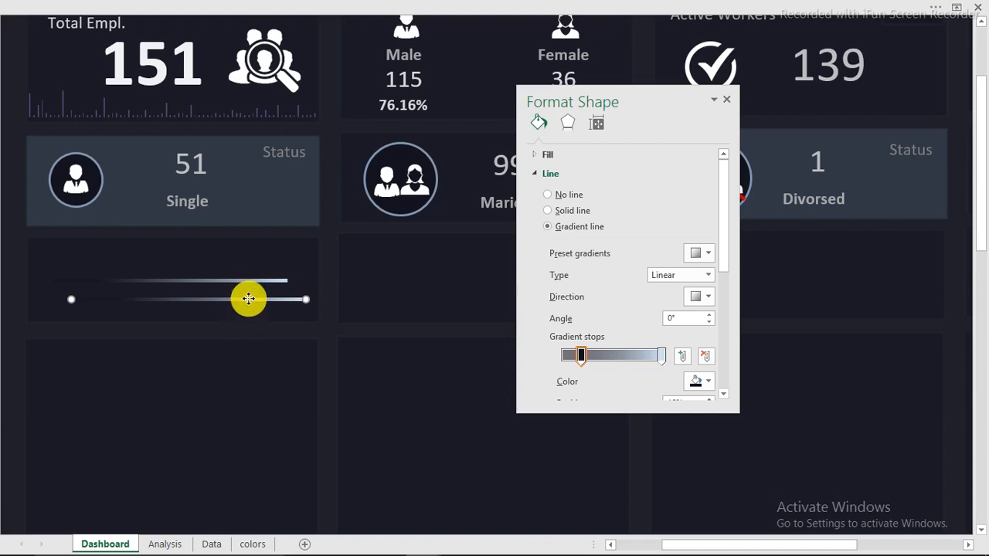
drag(248, 299, 239, 301)
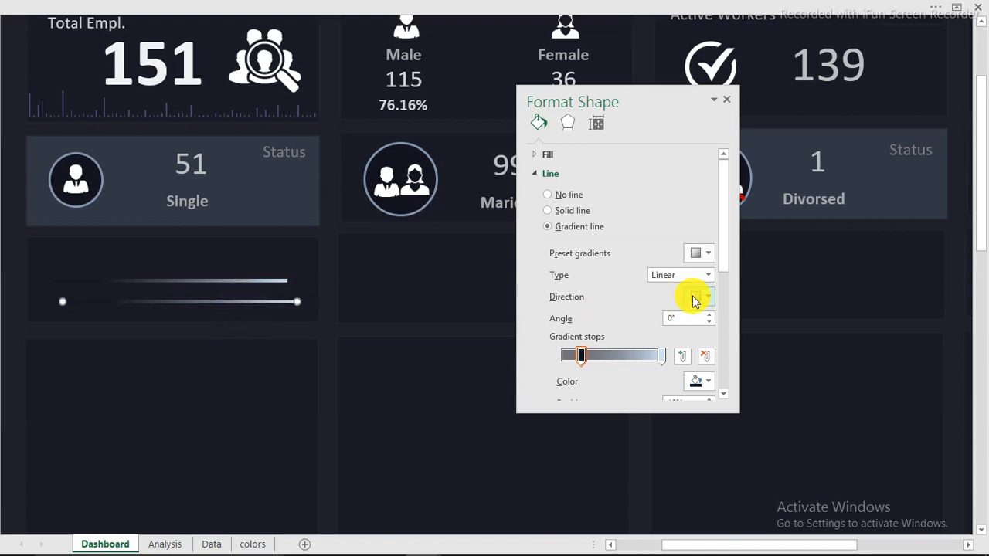
drag(724, 268, 726, 322)
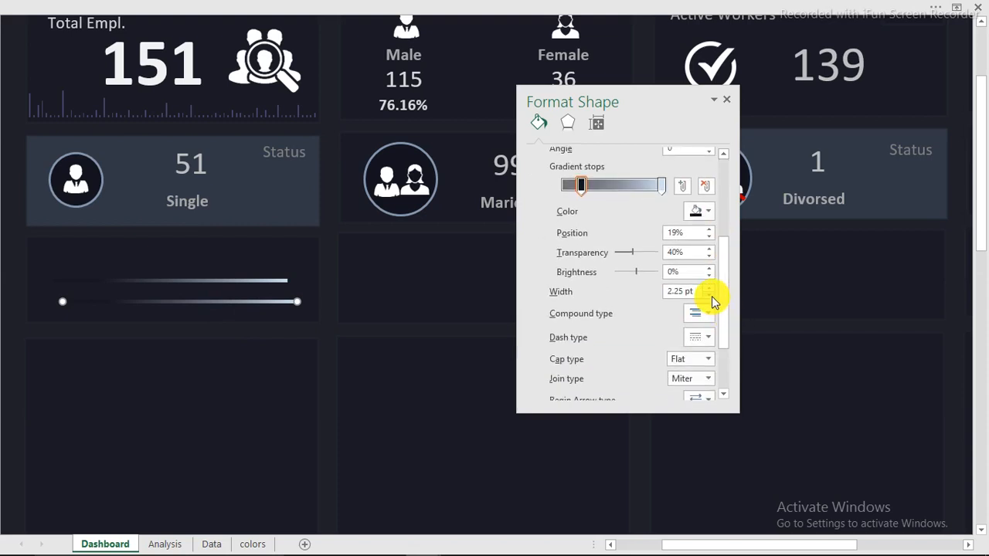
click(712, 296)
click(712, 295)
click(711, 296)
click(711, 296)
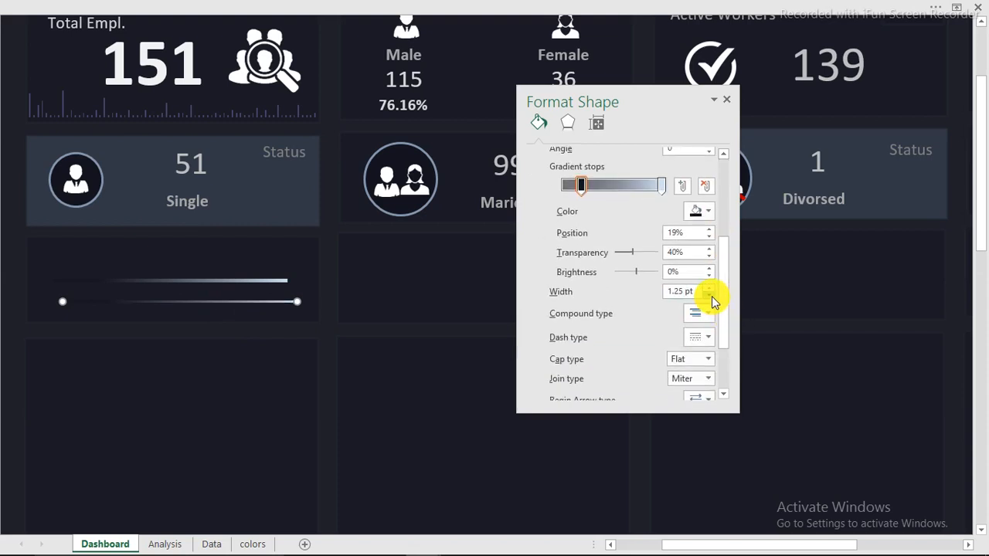
Shorten the upper line from its right end and move the lower line onto it
click(260, 283)
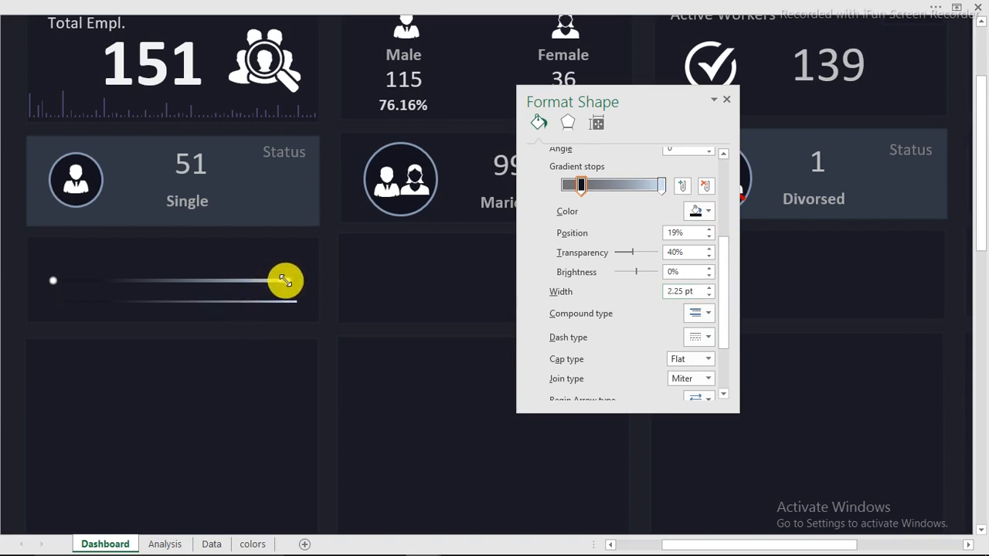
drag(285, 280, 203, 284)
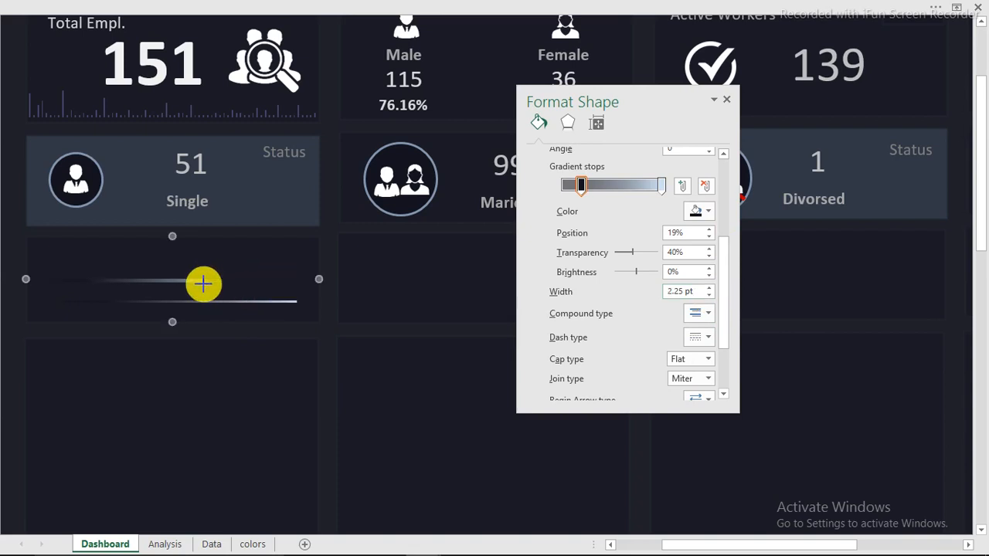
click(221, 302)
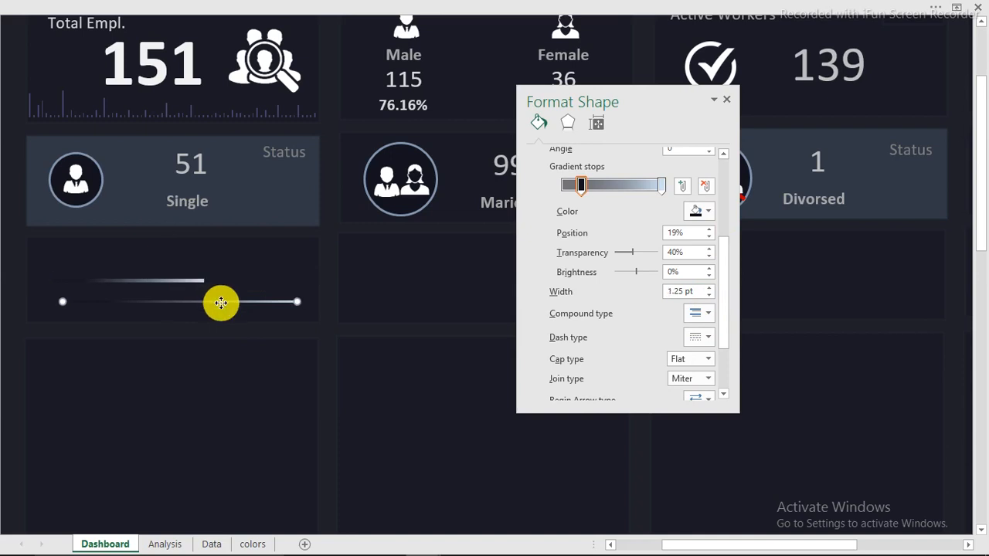
drag(220, 302, 214, 282)
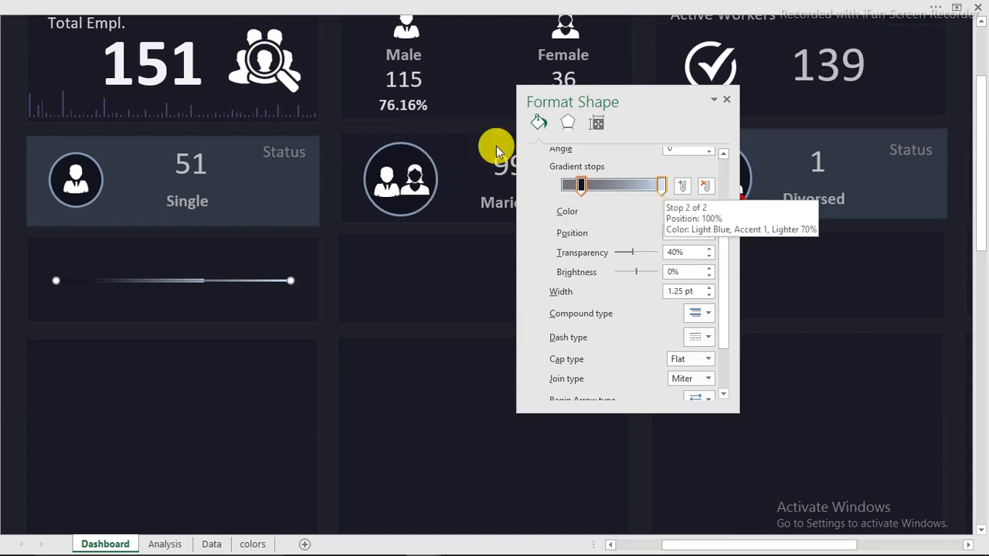
Draw a small test shape over the line's centre, then delete it
click(310, 17)
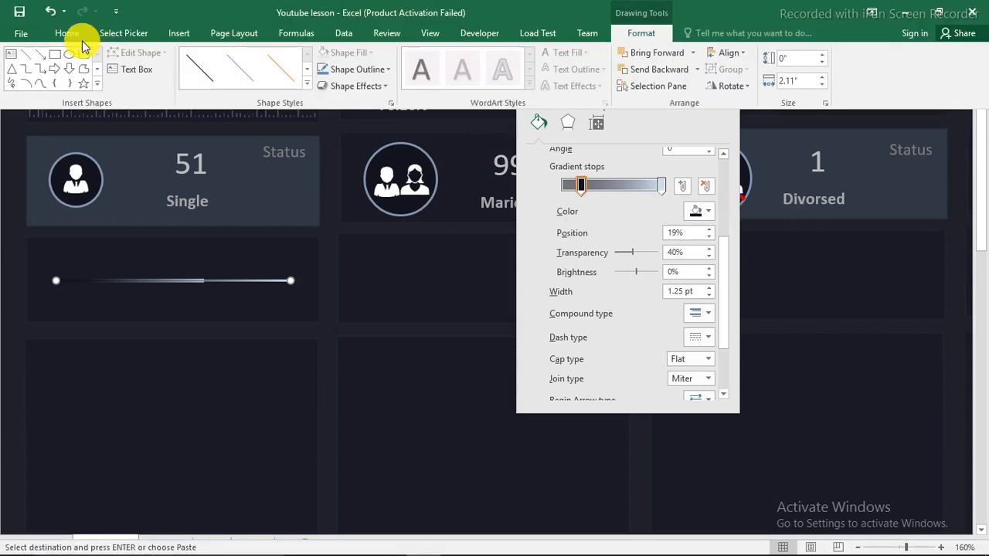
click(68, 58)
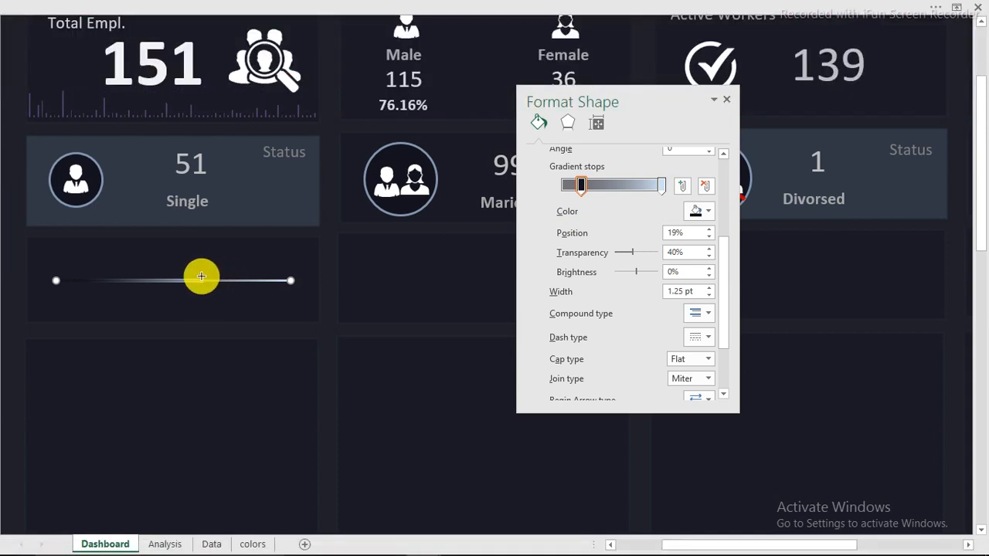
drag(201, 276, 207, 284)
key(Delete)
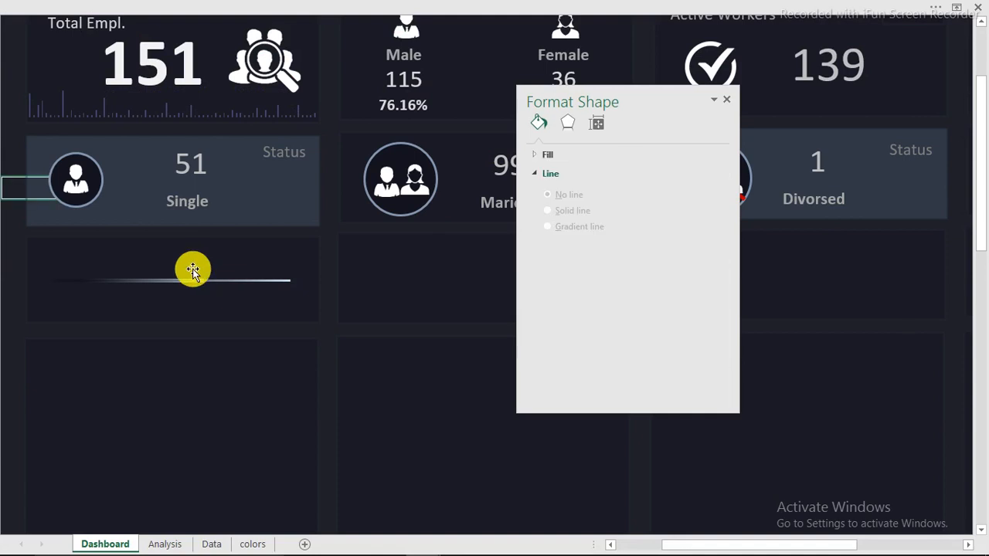
click(60, 23)
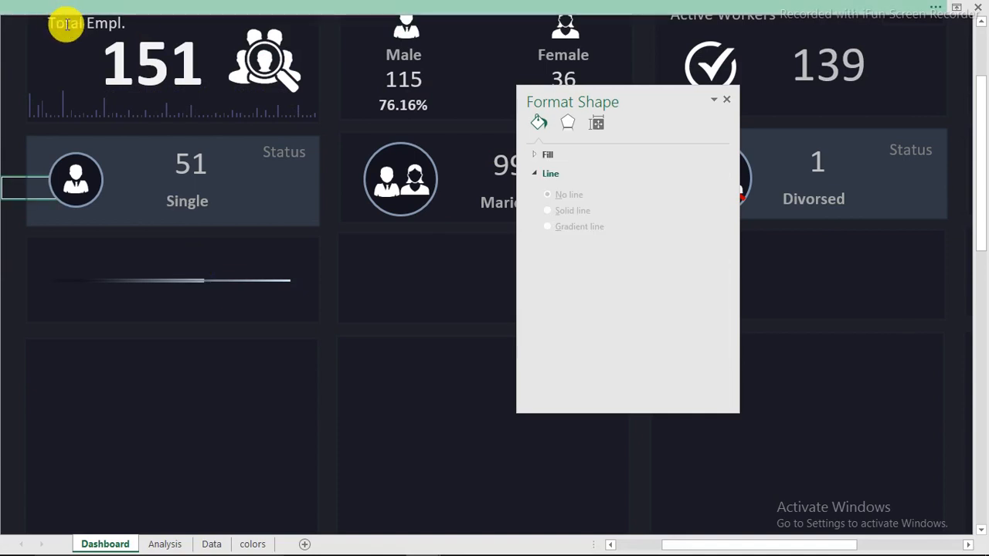
Draw a small oval dot just above the divider line
click(176, 33)
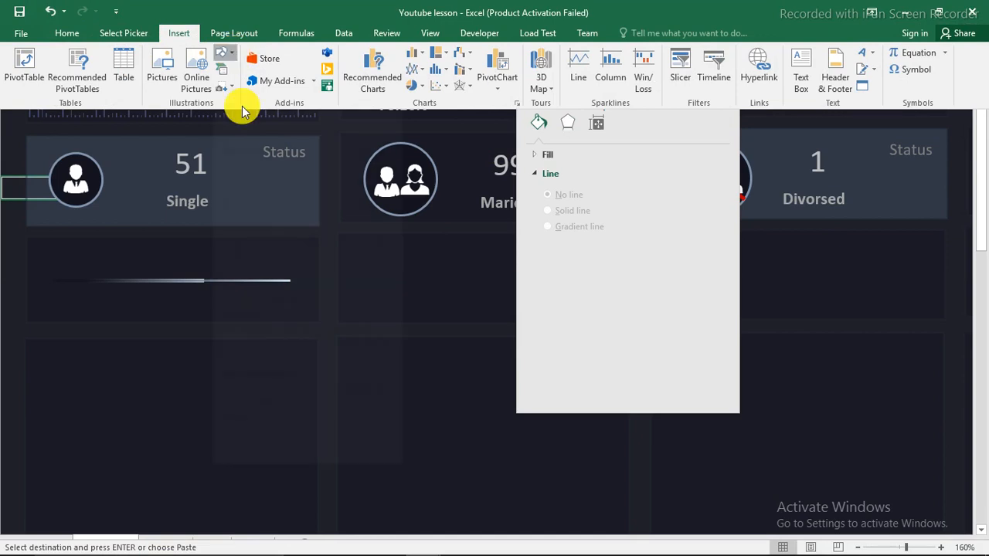
click(233, 59)
click(283, 88)
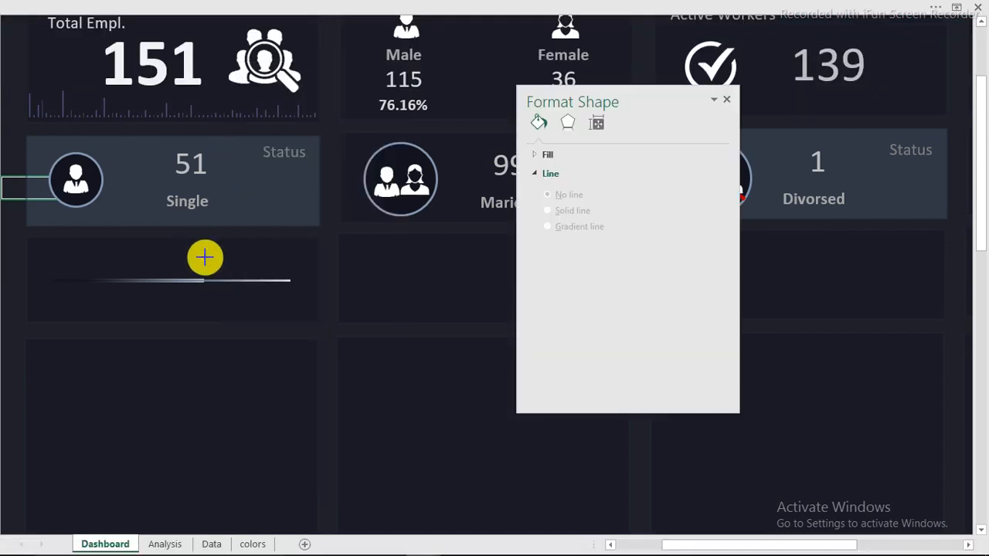
drag(207, 259, 265, 255)
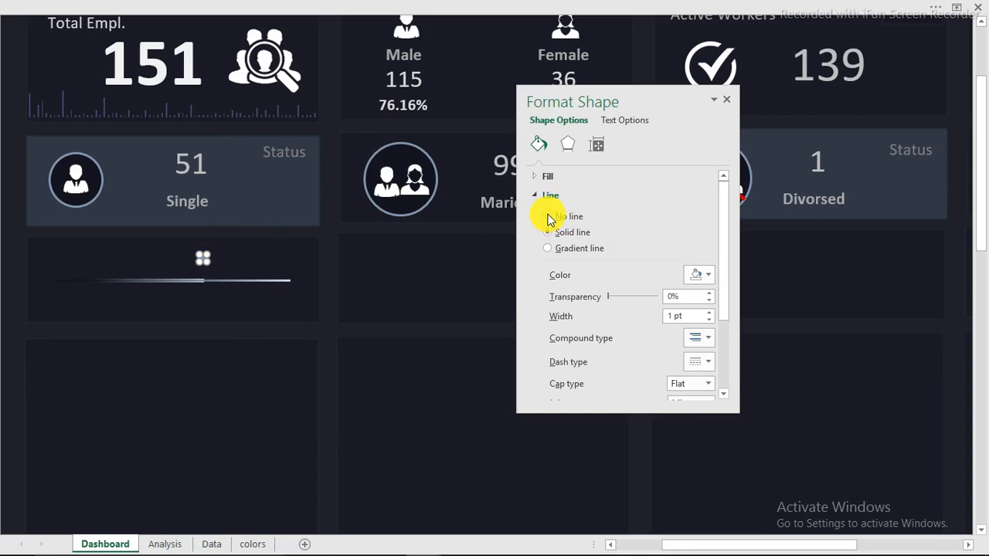
Make the dot's outline and fill white and move it onto the line's centre
click(704, 277)
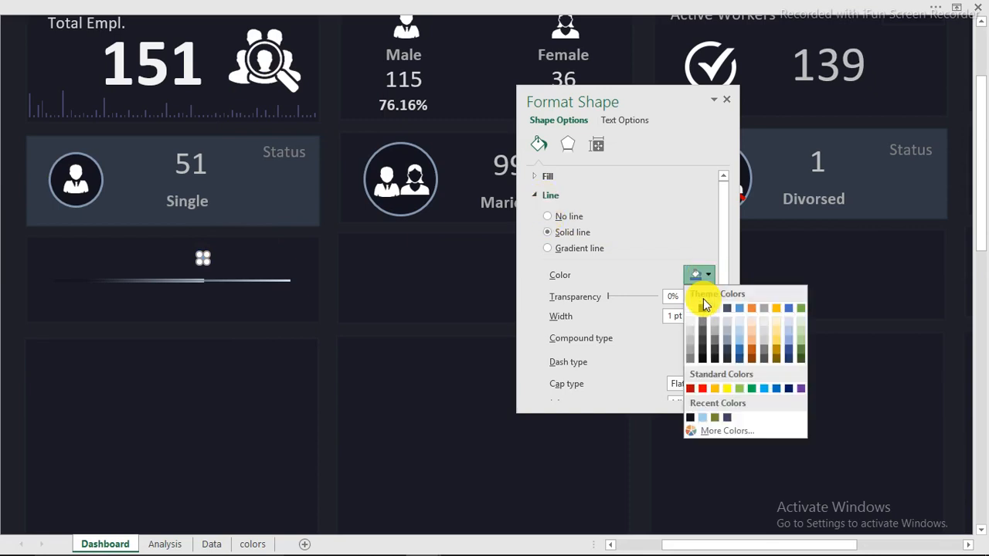
click(692, 306)
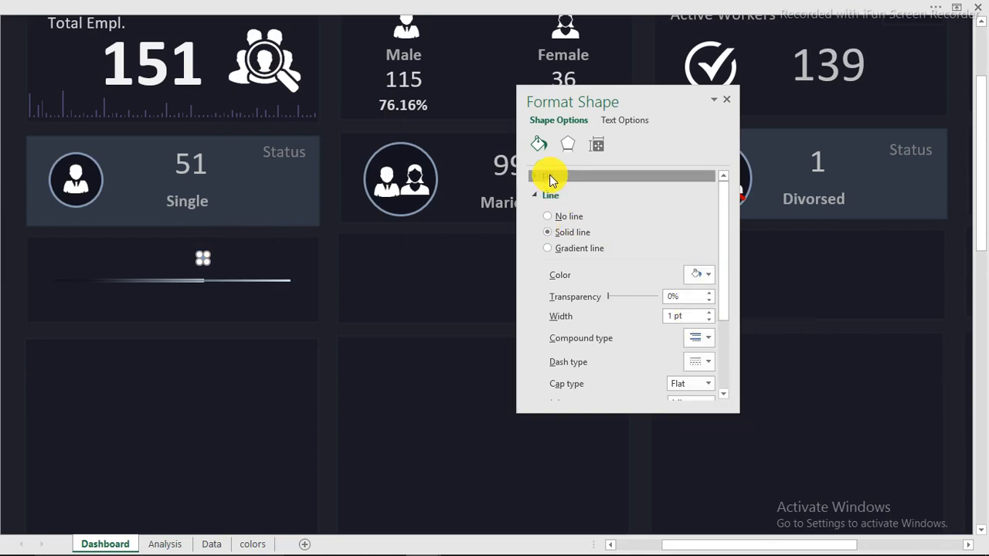
click(547, 177)
click(708, 290)
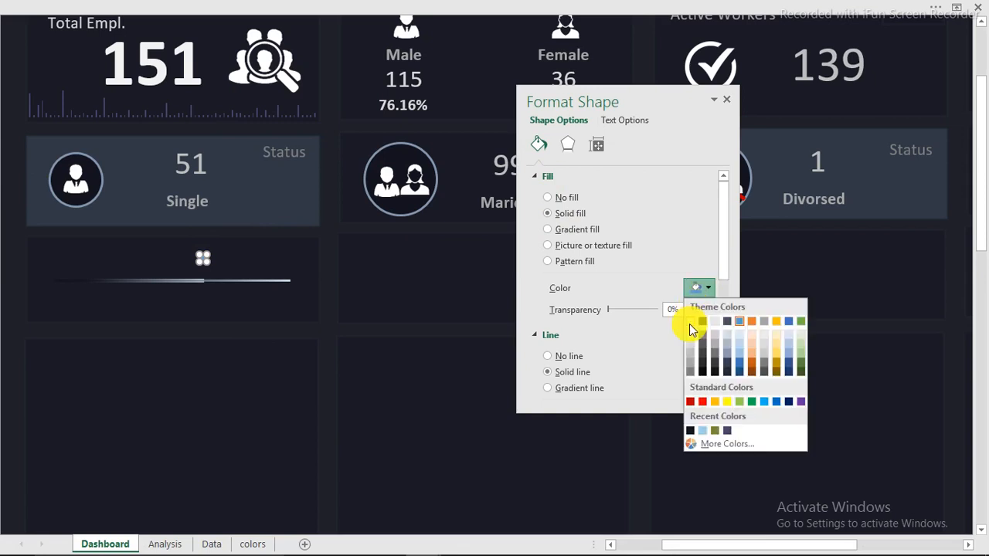
click(689, 324)
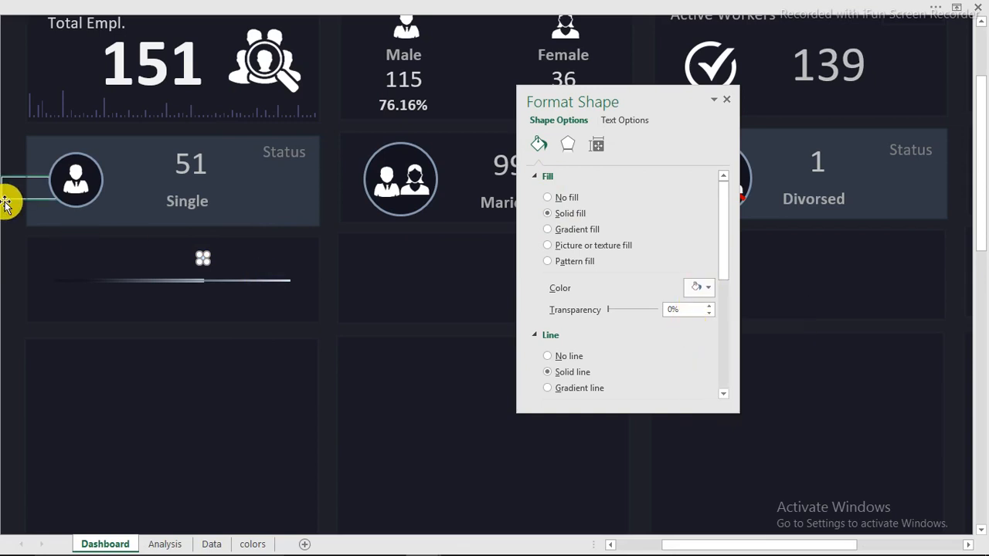
click(203, 260)
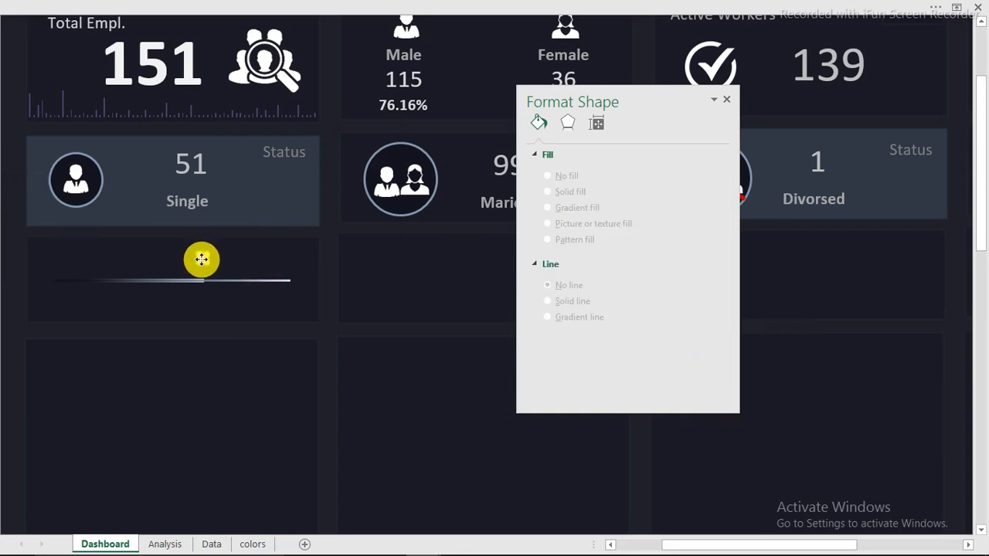
drag(201, 261, 203, 280)
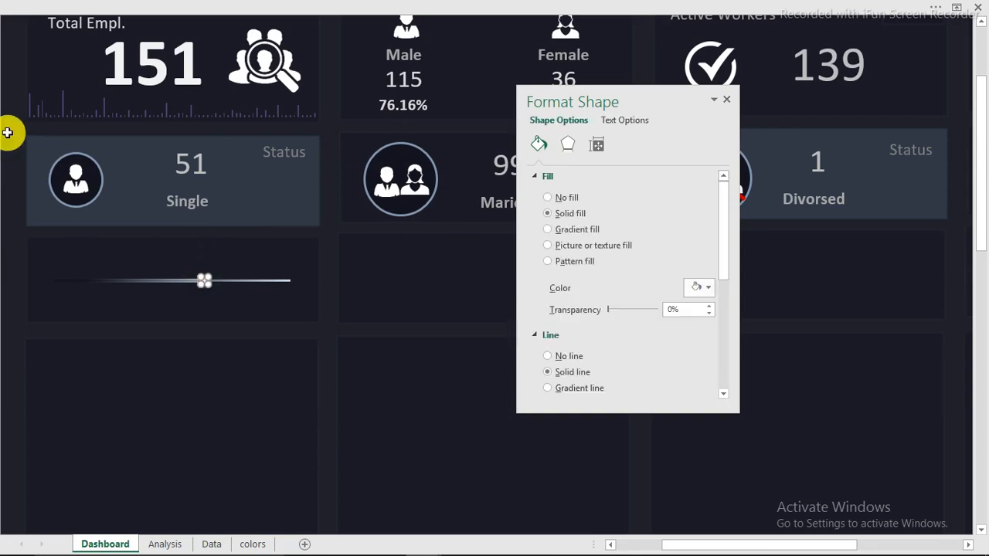
Set the divider's dark gradient stop to 82% transparency and close the Format Shape pane
click(7, 133)
click(274, 282)
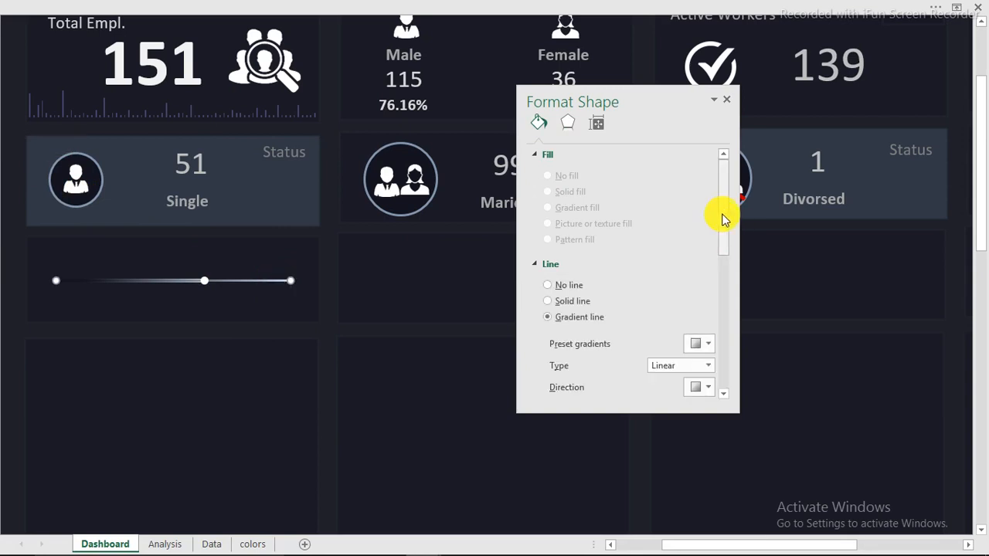
drag(723, 219, 713, 301)
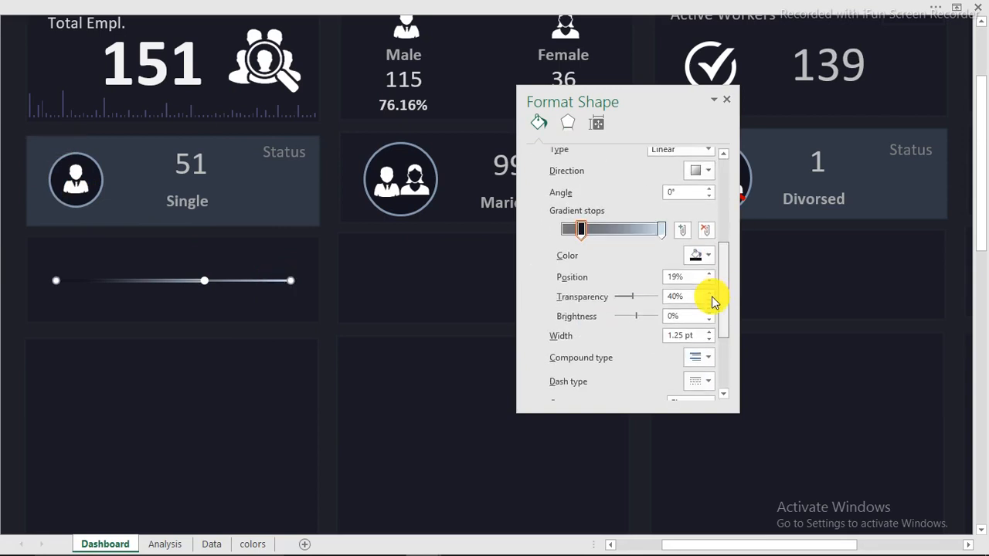
drag(633, 298, 649, 301)
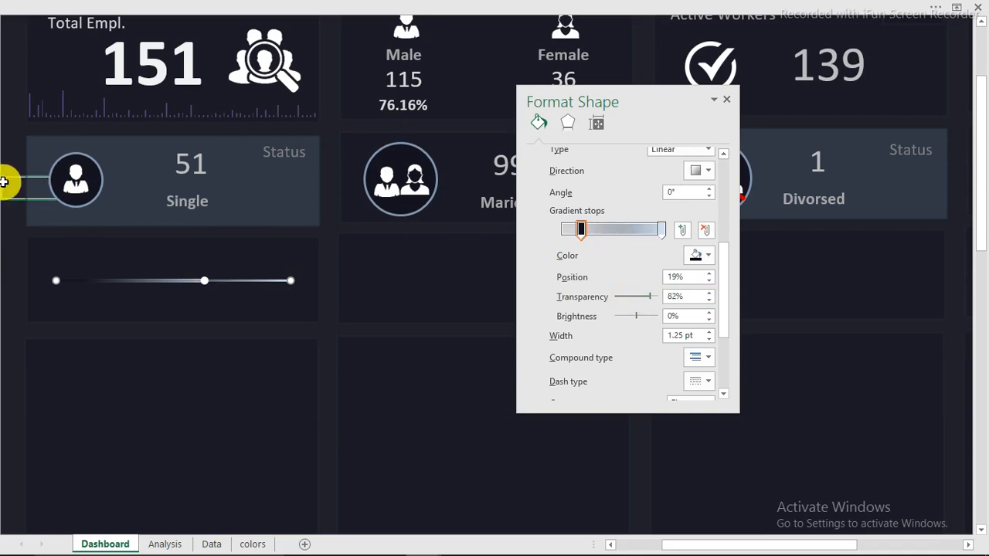
click(4, 182)
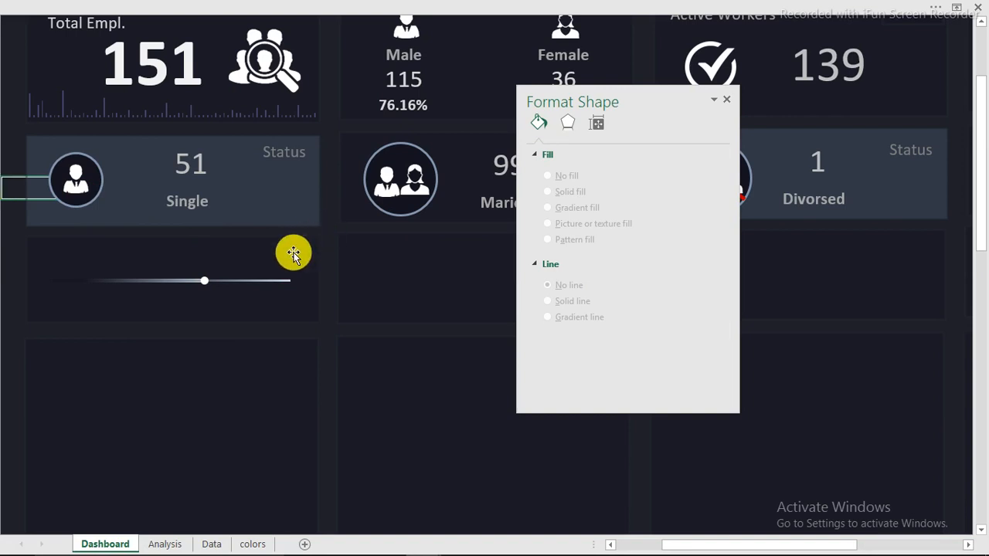
click(728, 102)
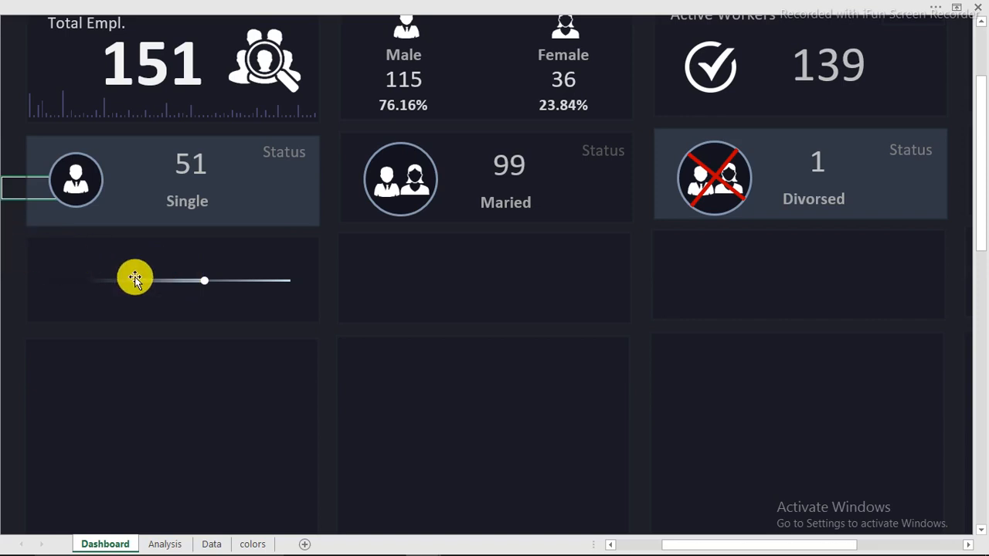
click(252, 282)
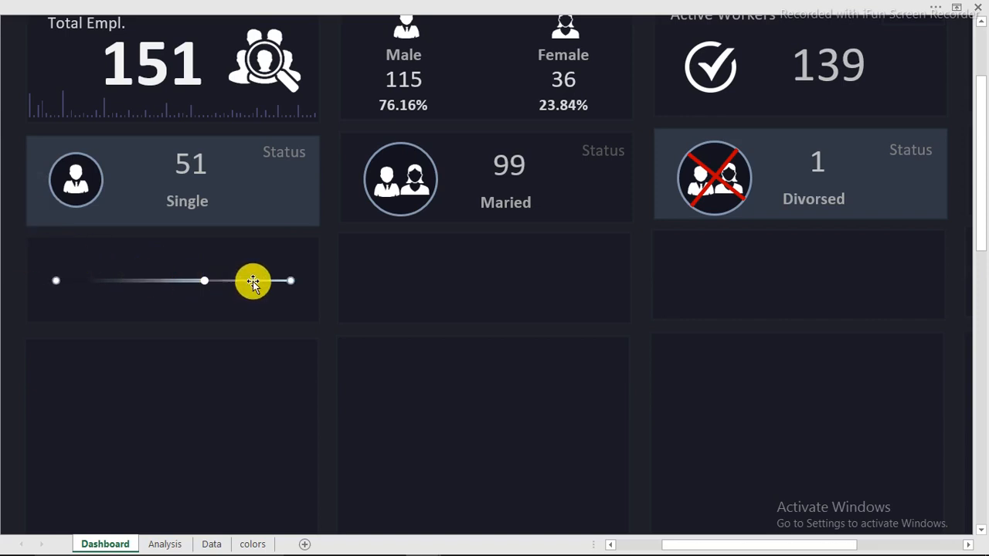
Copy the divider under the Married card and flip the copy horizontally
drag(253, 281, 548, 282)
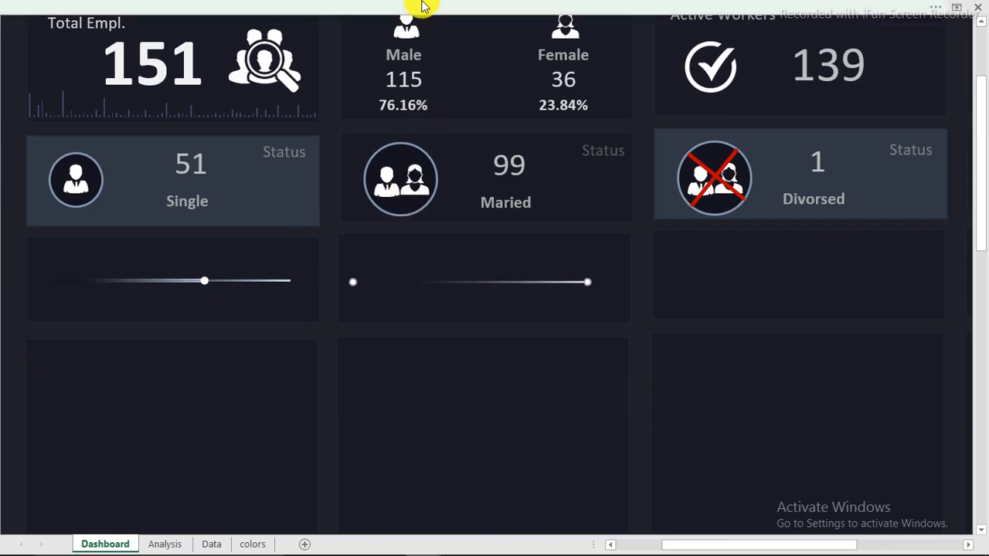
click(742, 11)
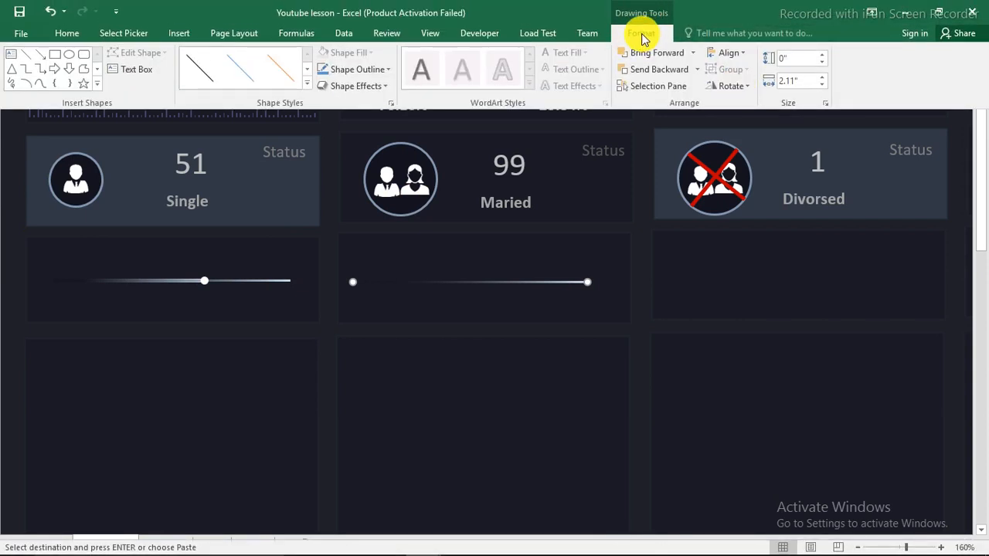
click(744, 85)
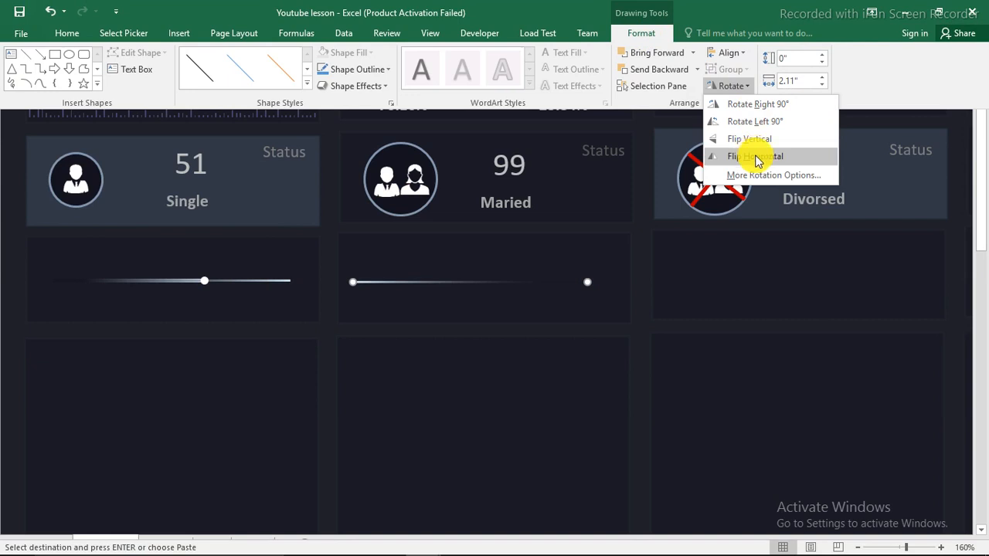
click(757, 158)
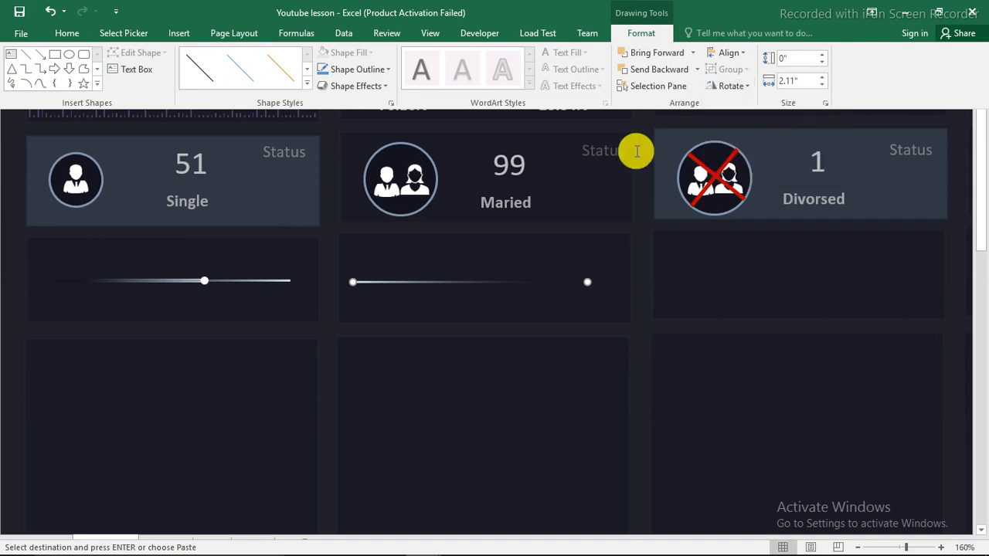
right_click(455, 283)
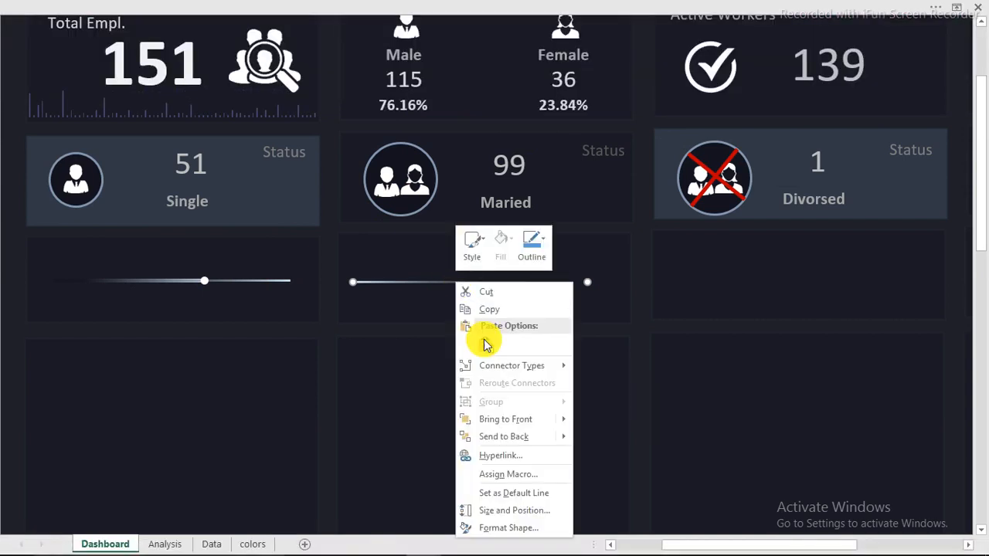
Give the Married divider a Dash line style and set its gradient stop transparency to 29%
click(506, 528)
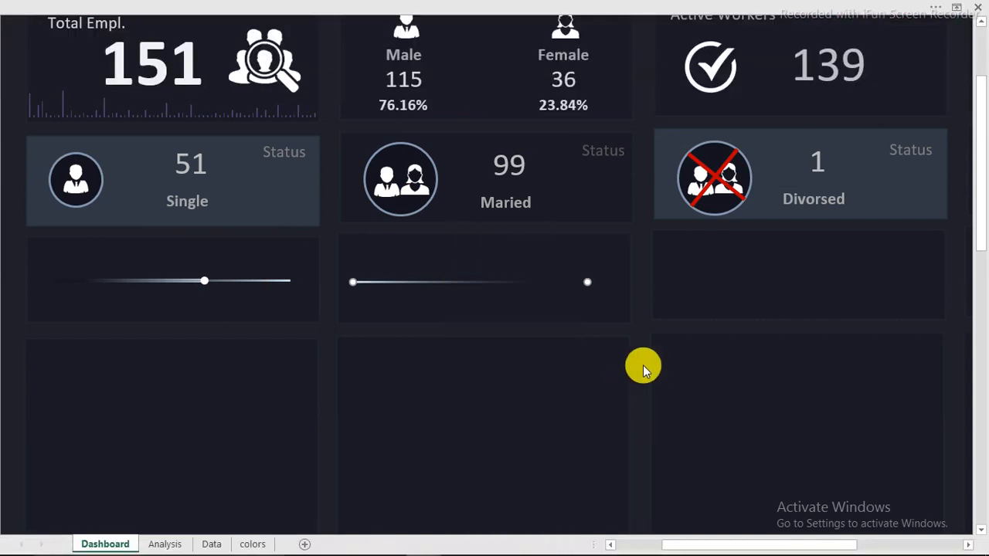
drag(641, 103, 820, 93)
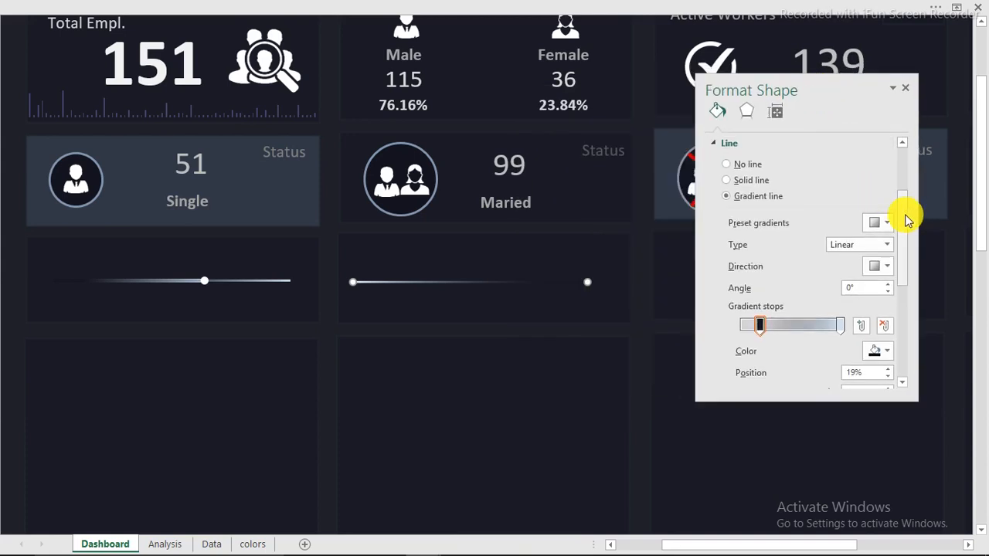
drag(905, 218, 907, 293)
click(887, 268)
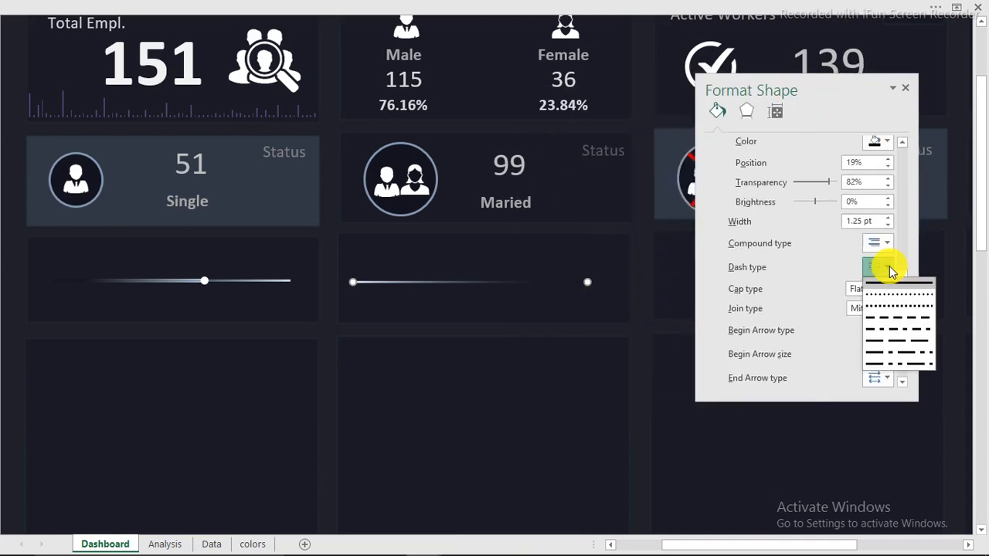
click(890, 318)
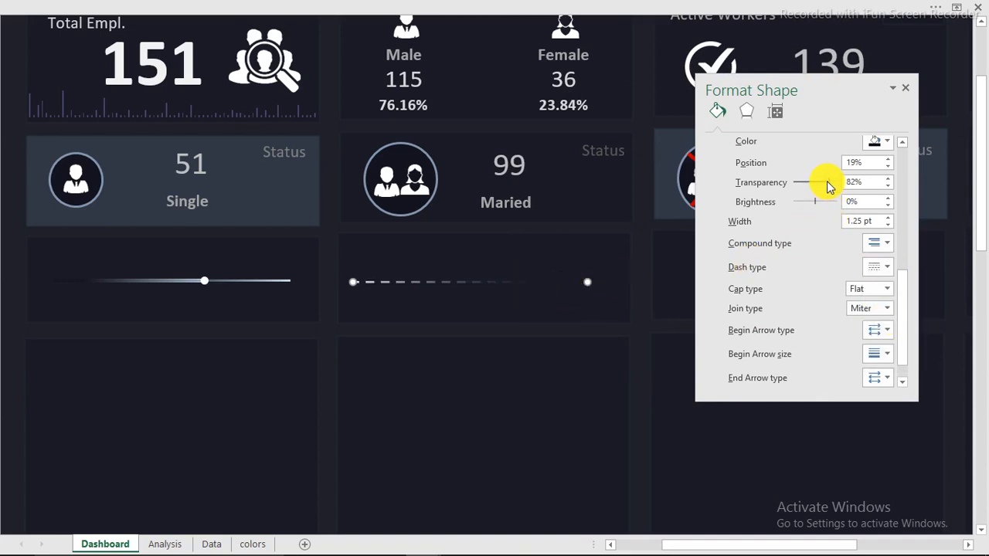
drag(831, 185, 811, 183)
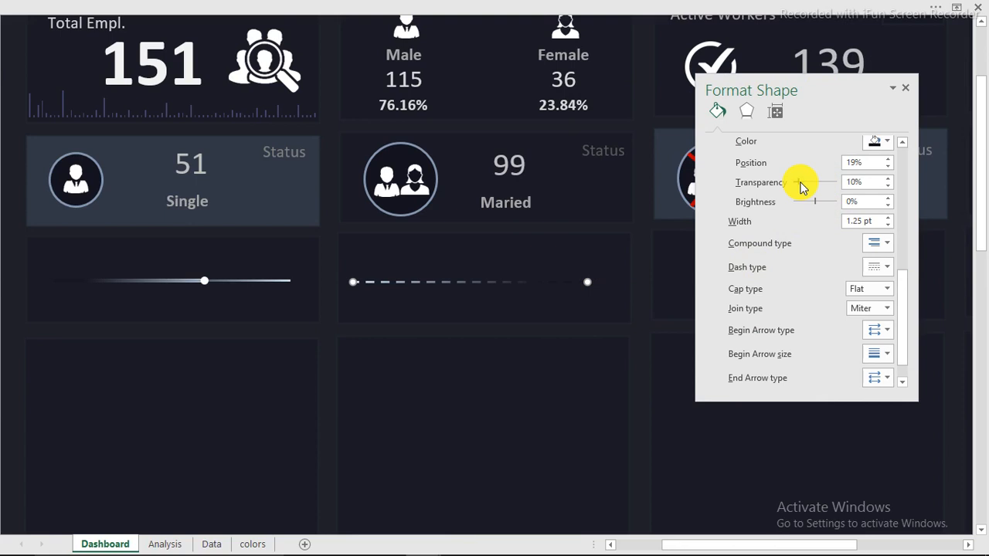
drag(800, 184, 806, 180)
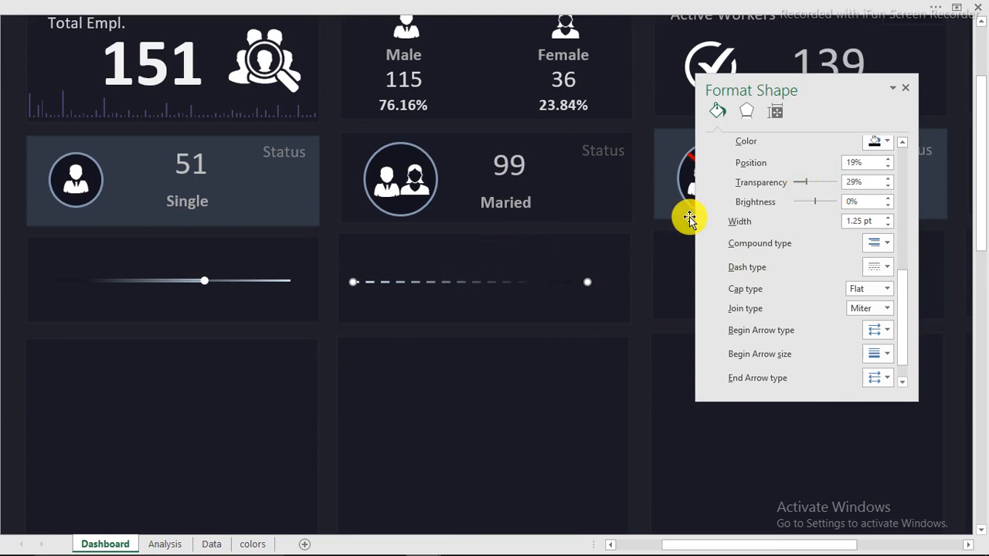
click(905, 88)
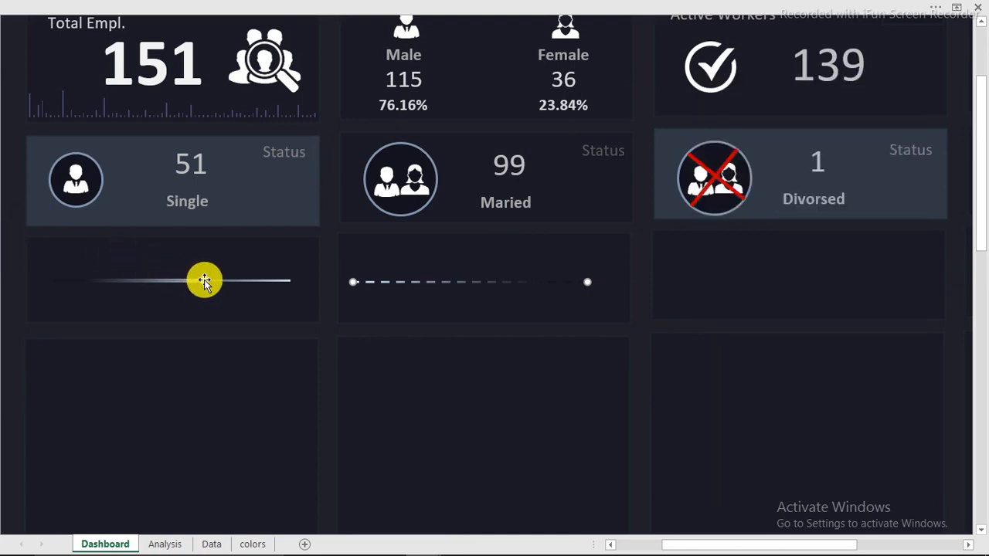
Click the Single card's dot and line pieces, then clear the selection
click(204, 280)
ctrl+click(245, 281)
ctrl+click(180, 281)
click(7, 241)
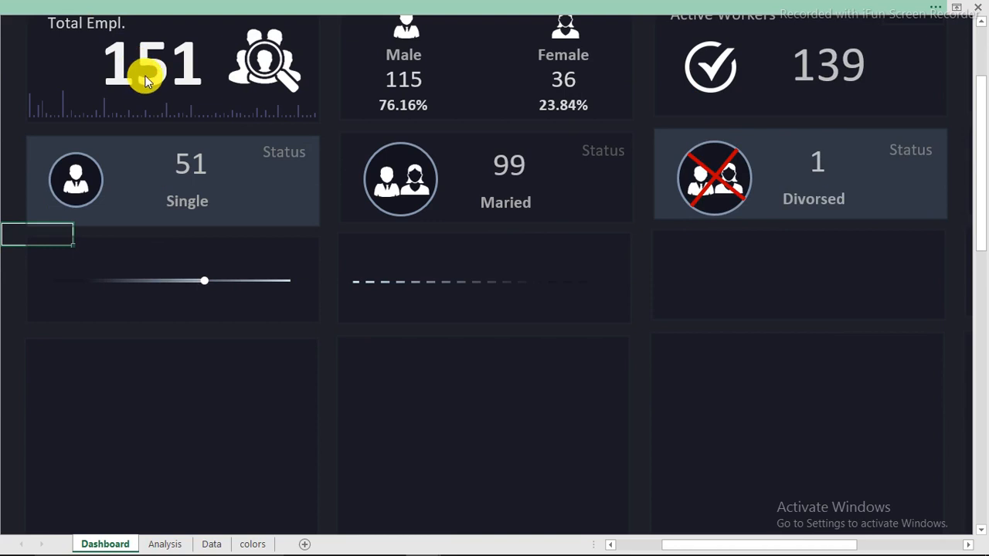
With Select Objects on, box-select the divider's line and dots and group them
click(131, 8)
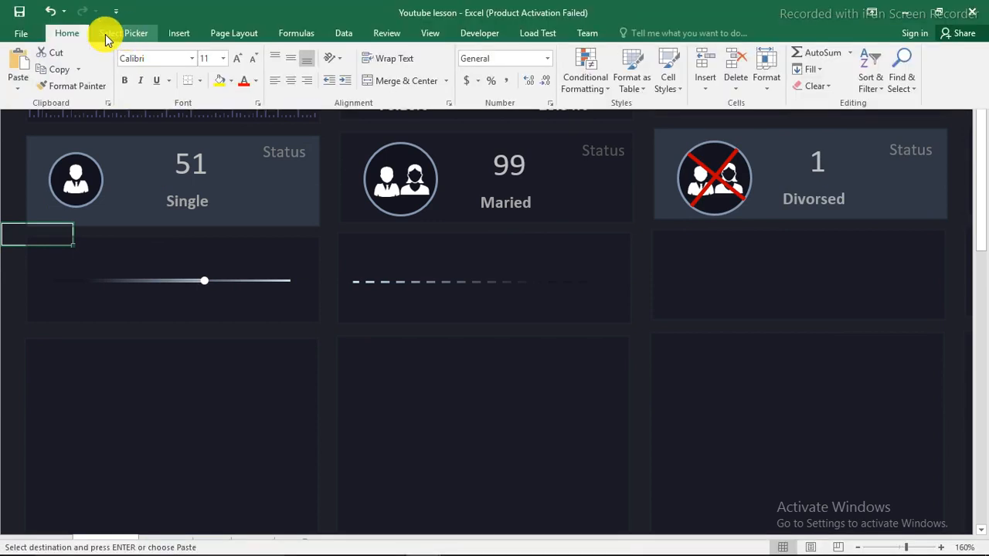
click(116, 35)
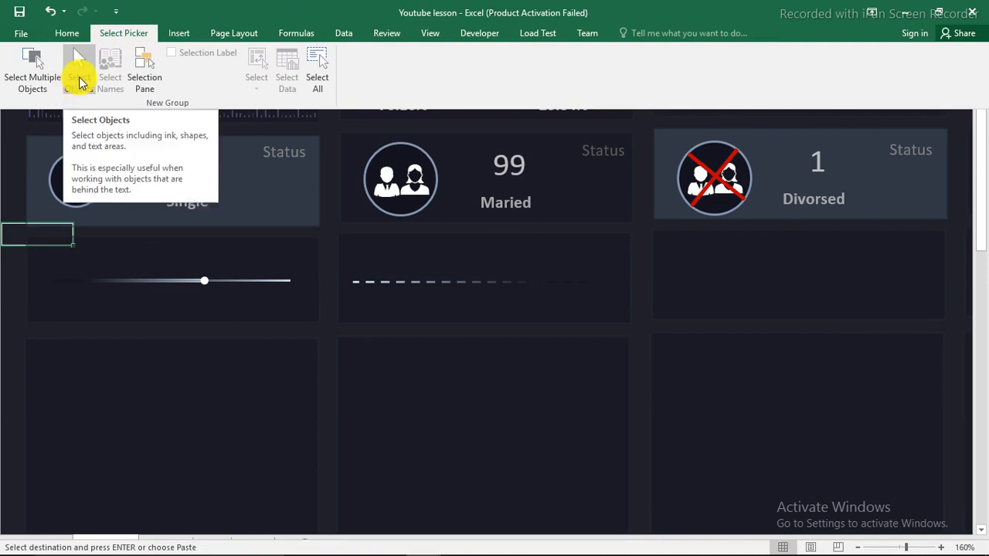
click(81, 84)
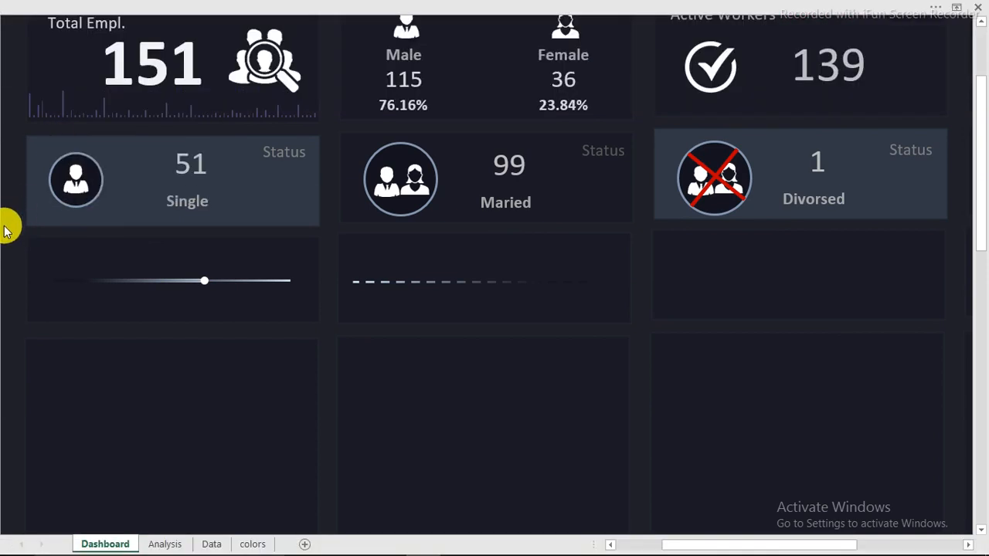
drag(4, 228, 27, 248)
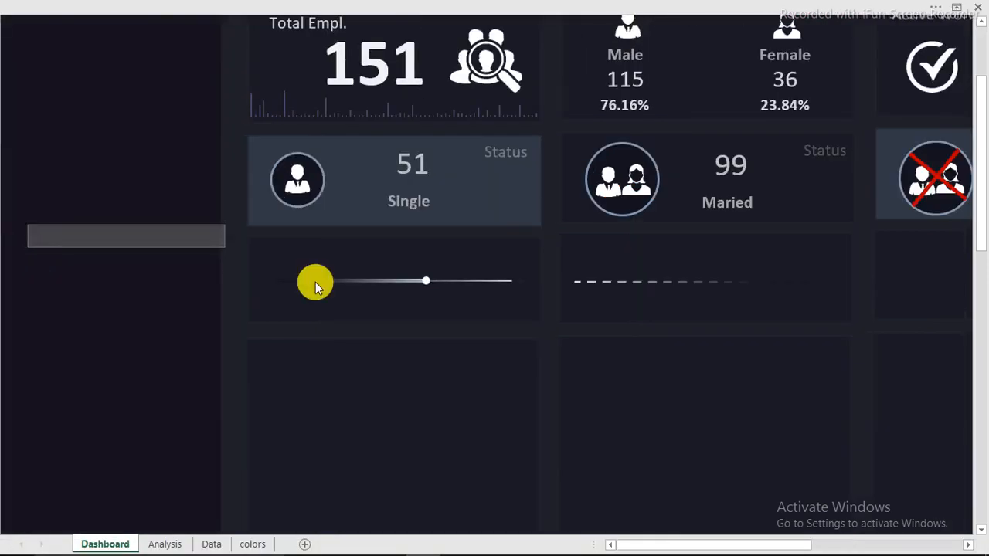
drag(316, 282, 534, 302)
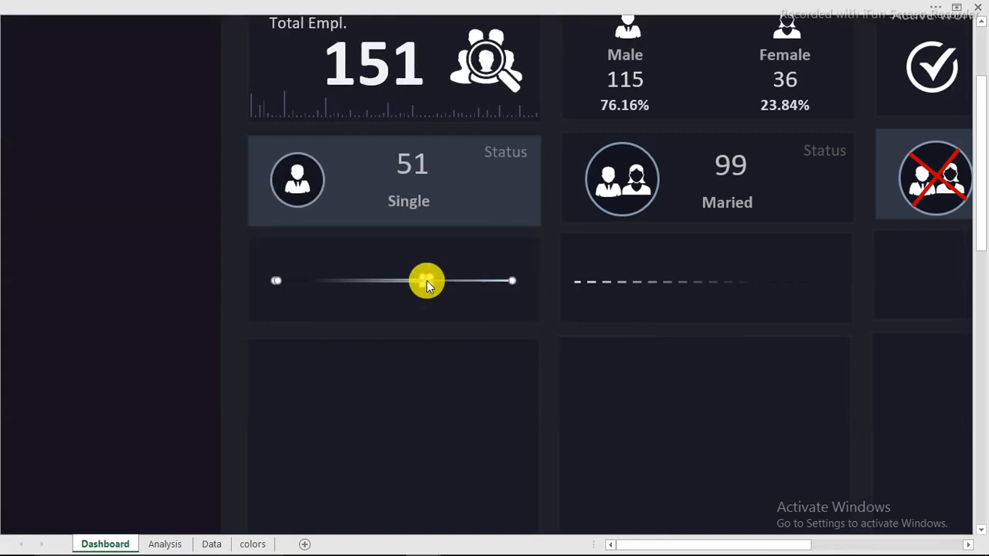
right_click(410, 280)
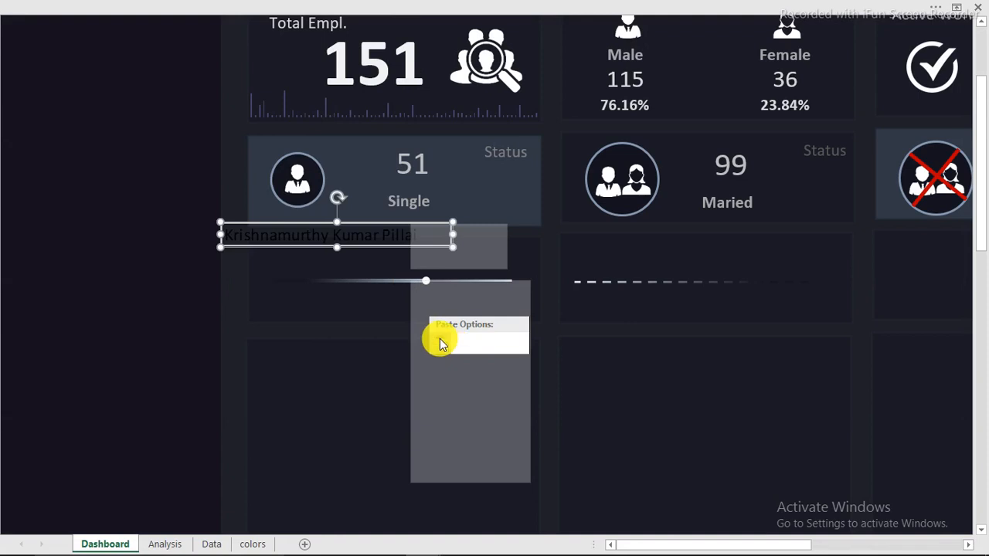
mouse_move(452, 364)
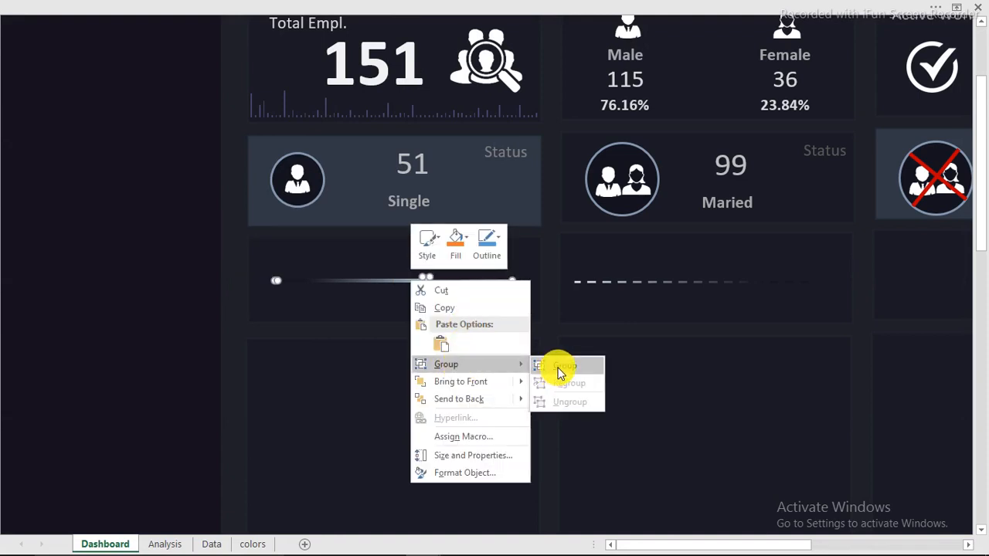
click(560, 373)
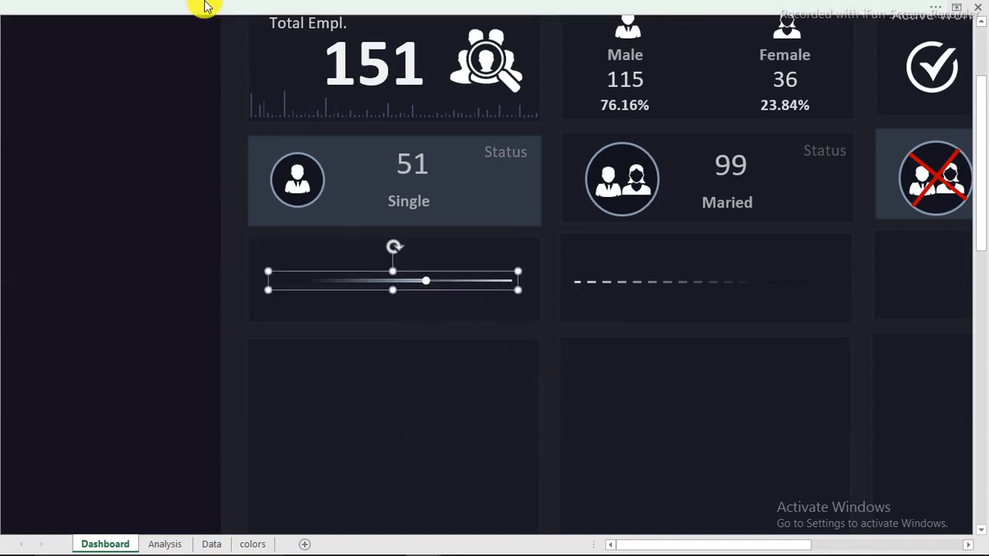
click(181, 18)
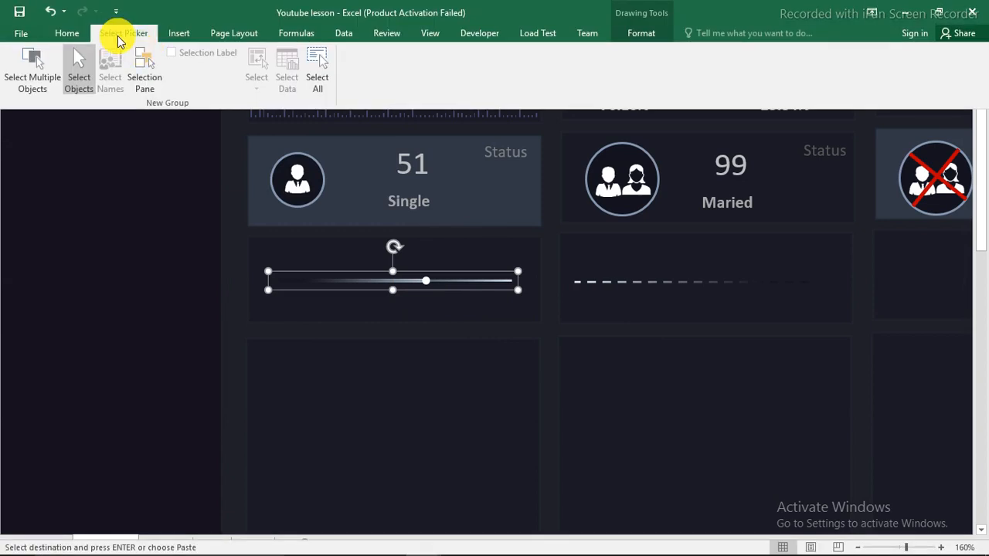
Find Select Objects under All Commands in Customize Ribbon, then cancel without adding it
right_click(125, 35)
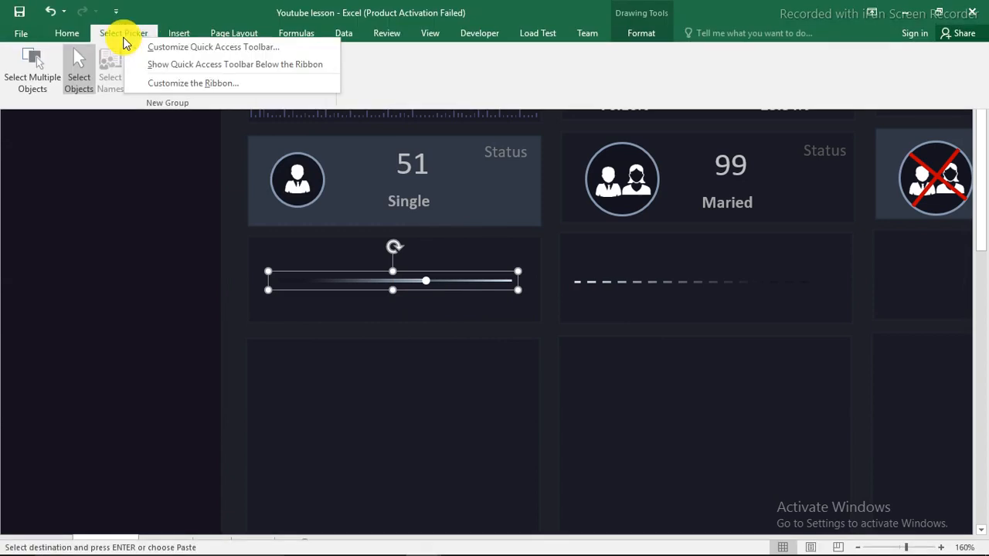
click(177, 88)
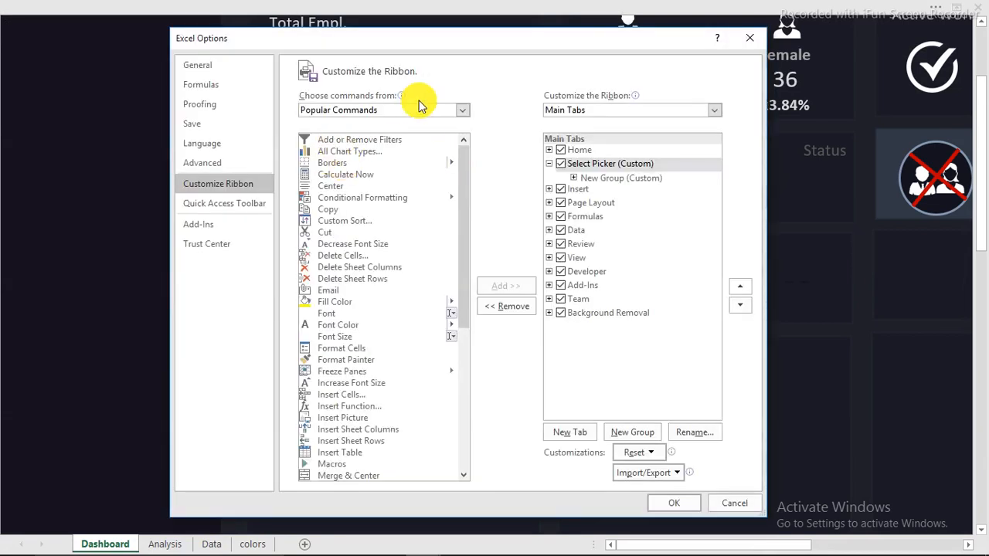
click(420, 111)
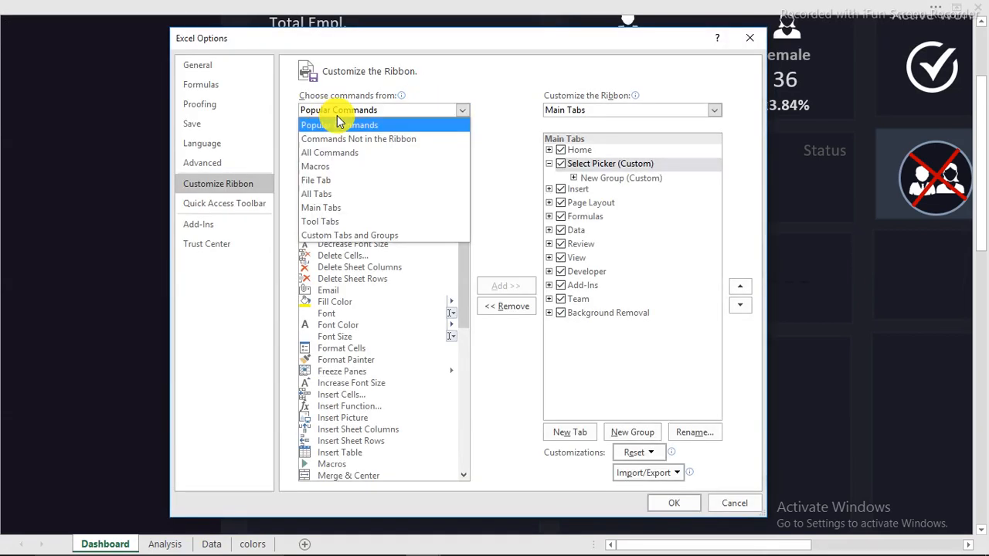
click(326, 156)
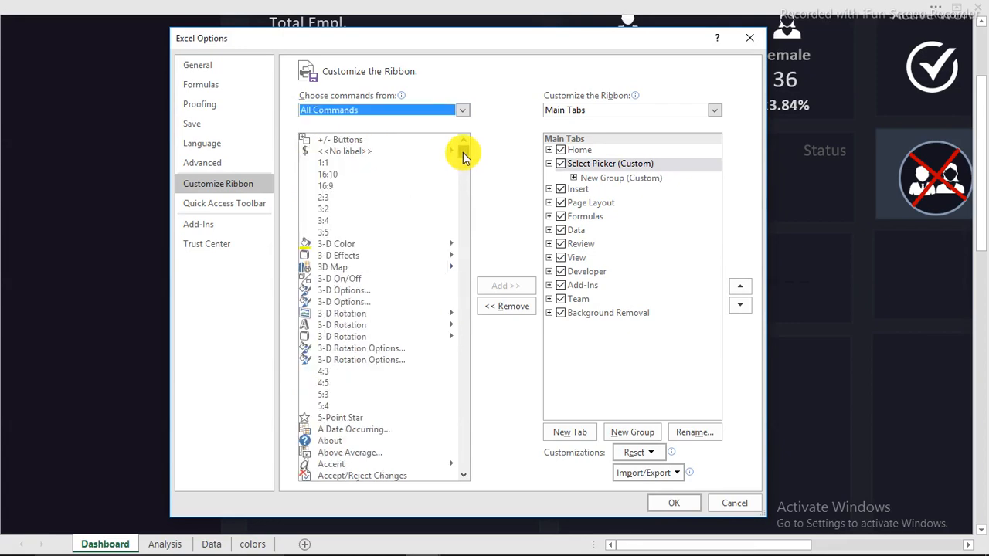
drag(463, 154, 466, 412)
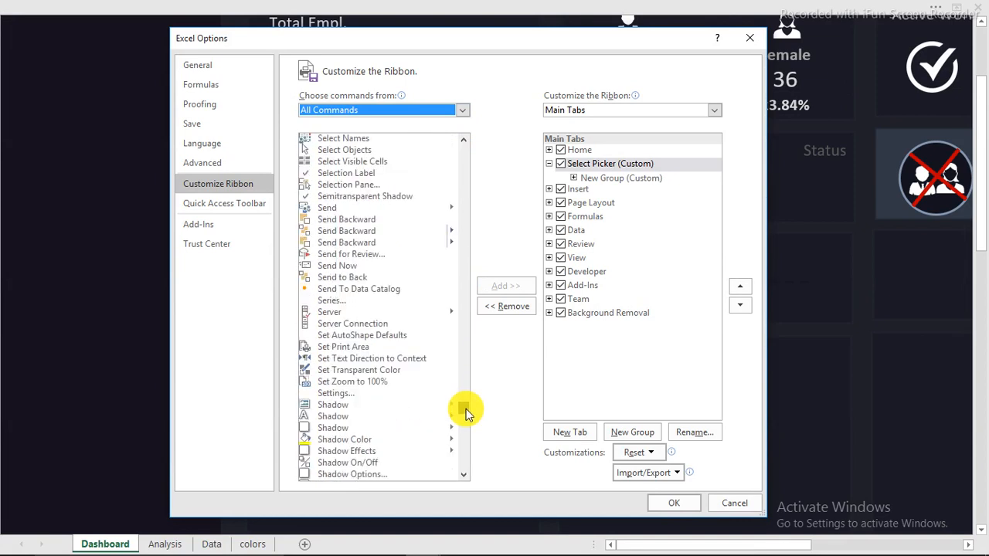
scroll(463, 409, up, 2)
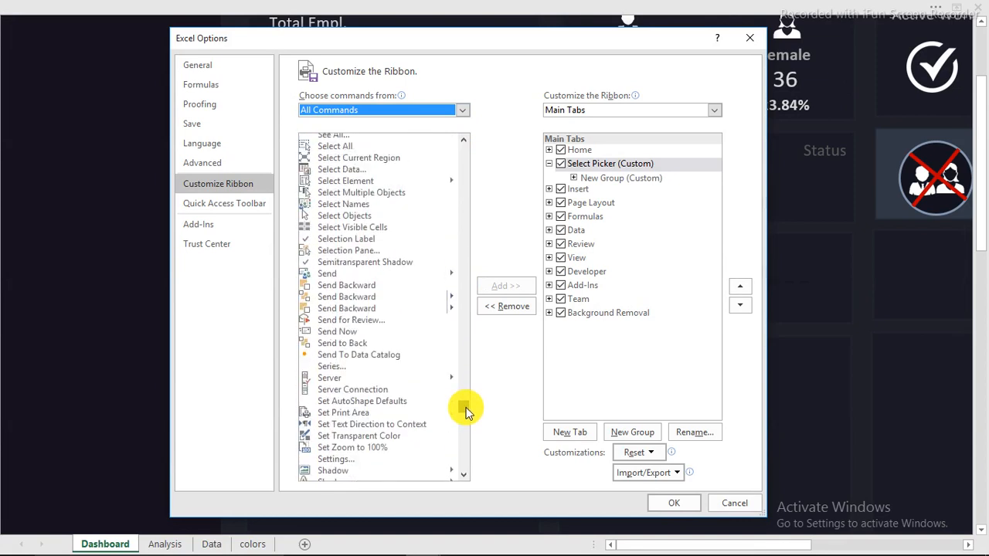
click(350, 219)
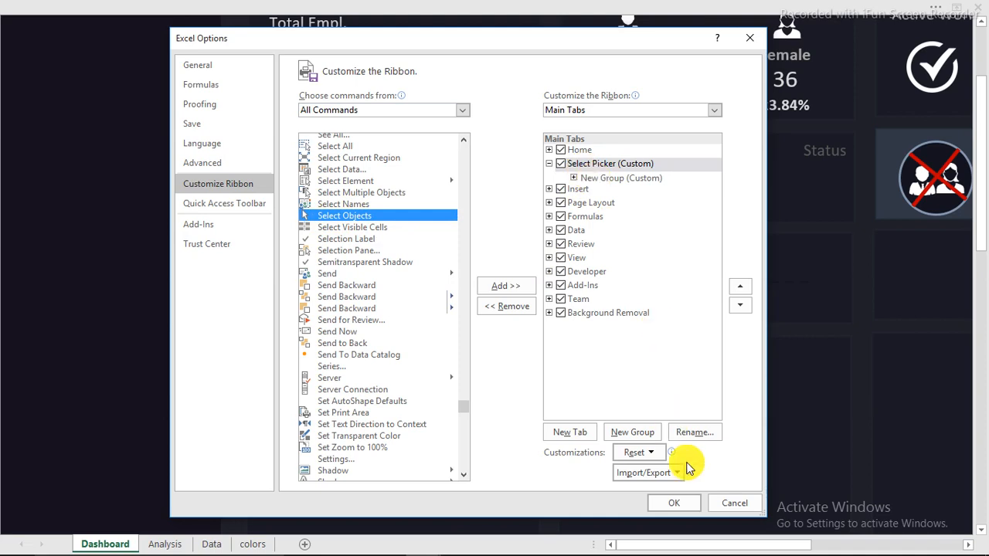
click(747, 501)
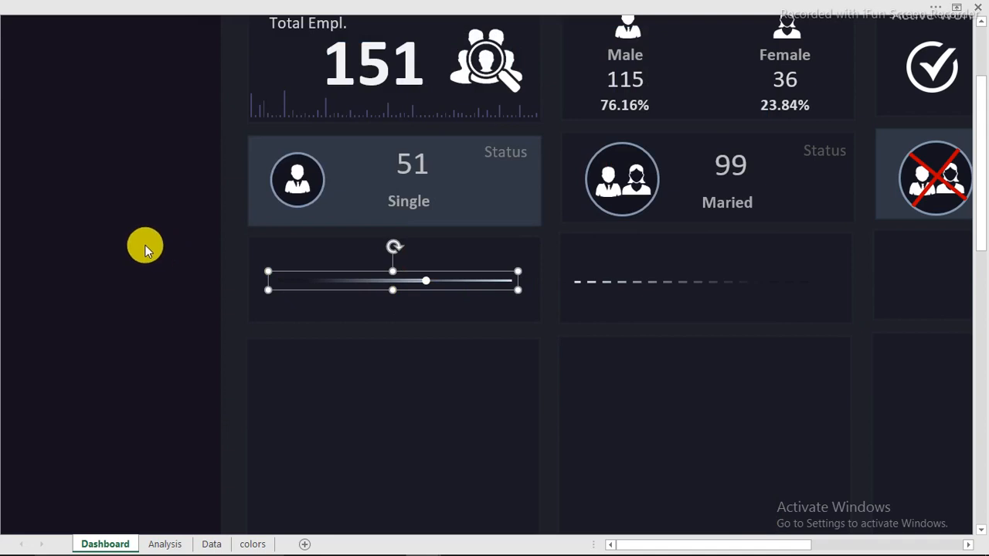
Ctrl+drag a copy of the gradient slider line toward the Divorced card panel
key(Escape)
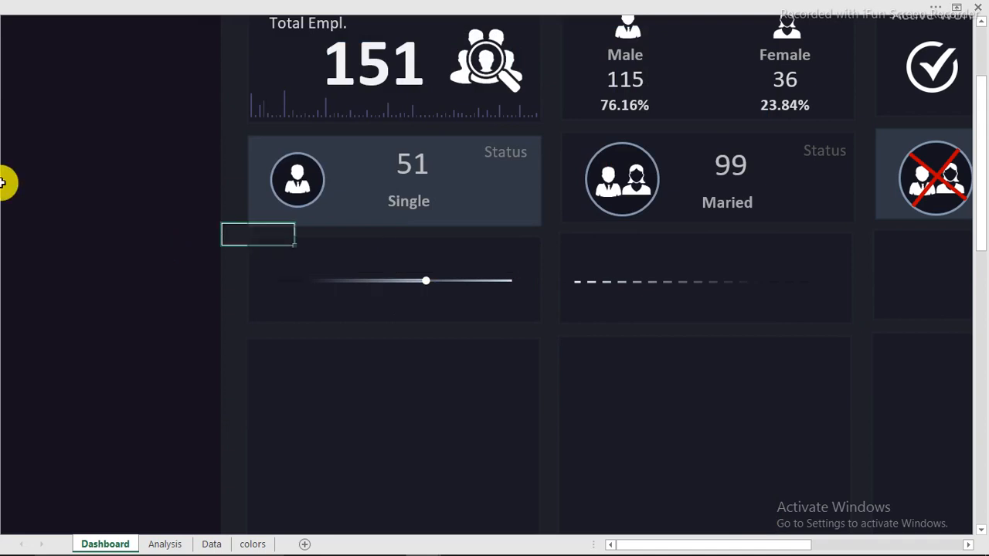
click(158, 172)
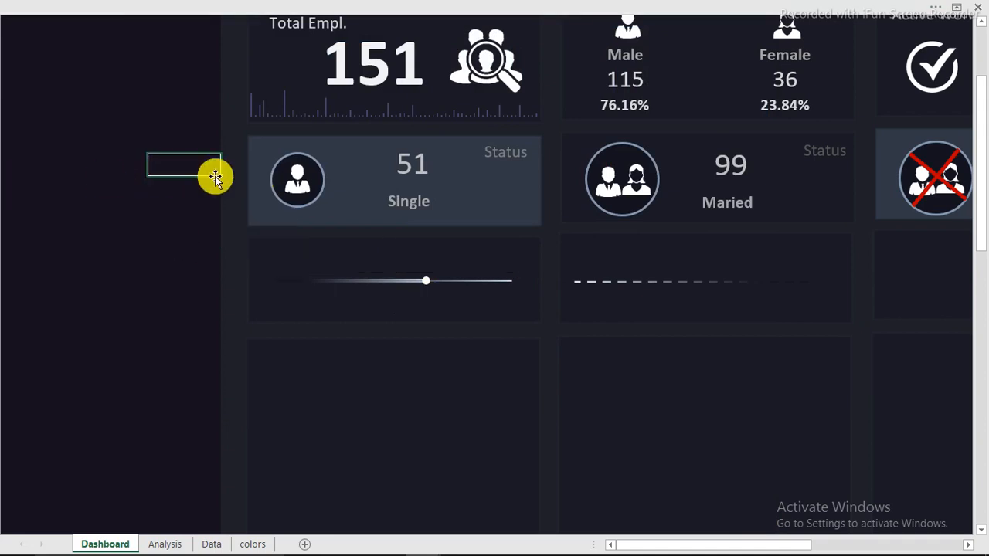
click(359, 282)
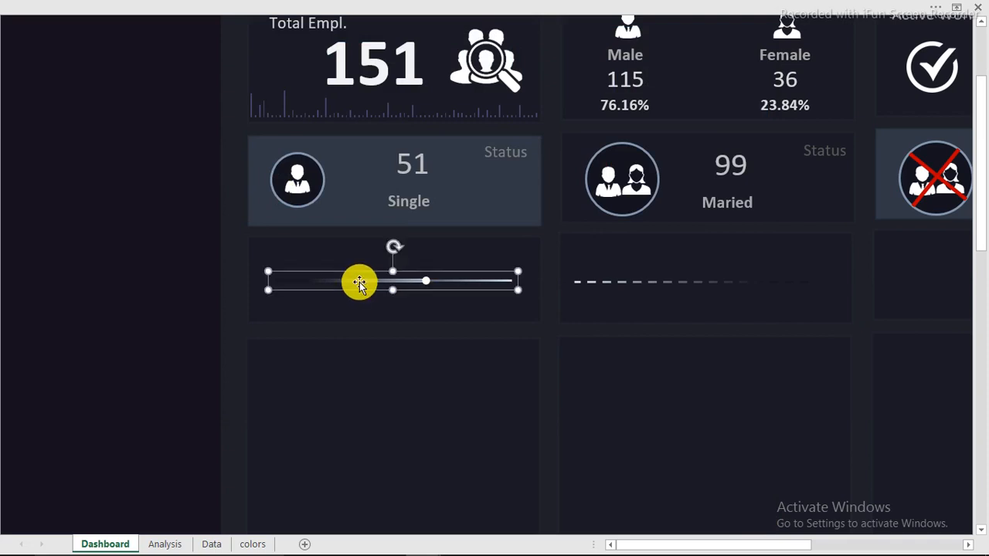
drag(359, 281, 945, 283)
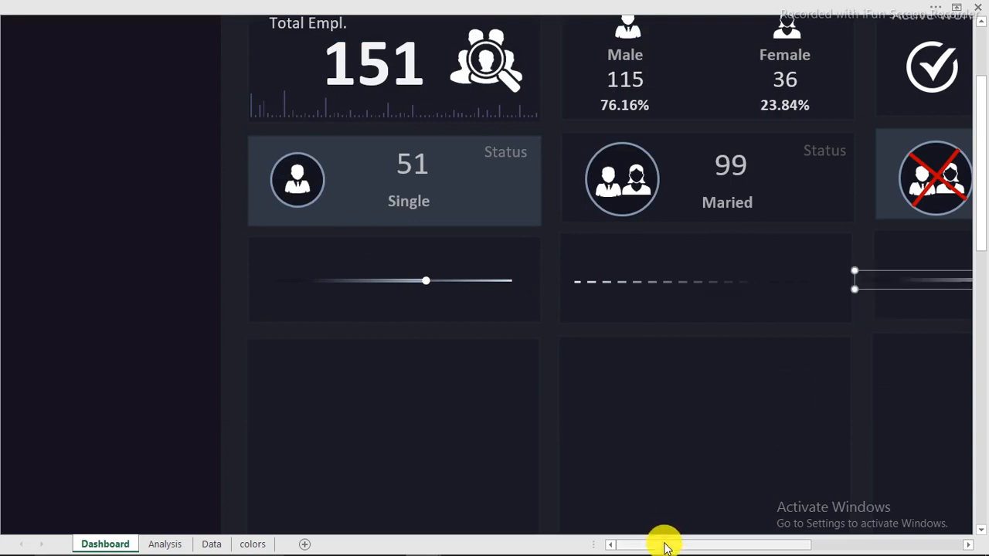
Nudge the slider copy into place beneath the Divorced card and deselect it
drag(669, 545, 746, 544)
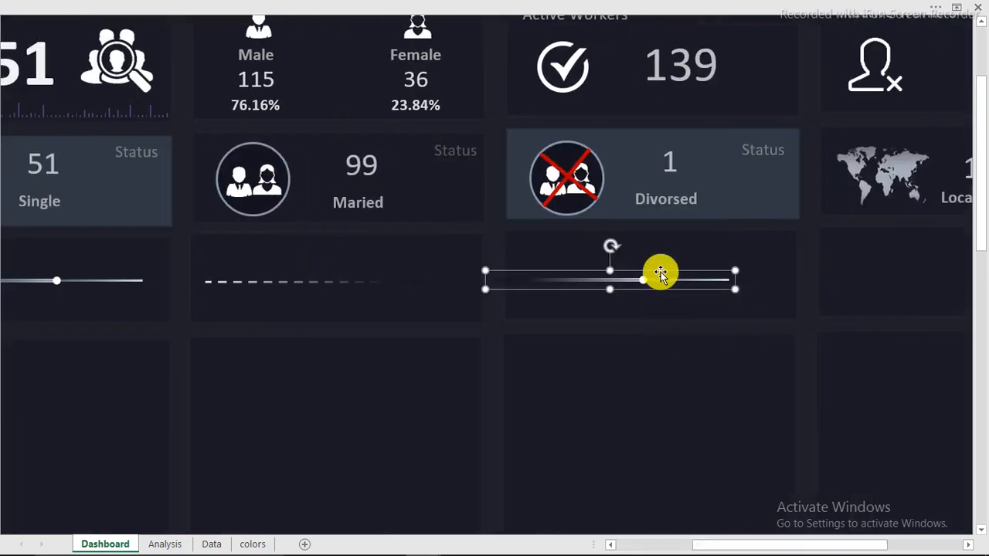
drag(658, 272, 695, 272)
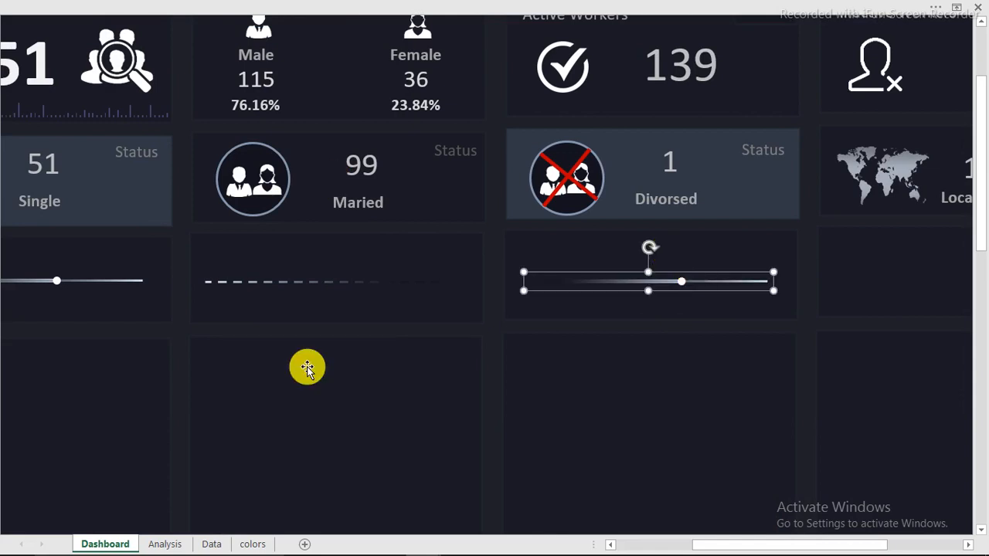
mouse_move(440, 545)
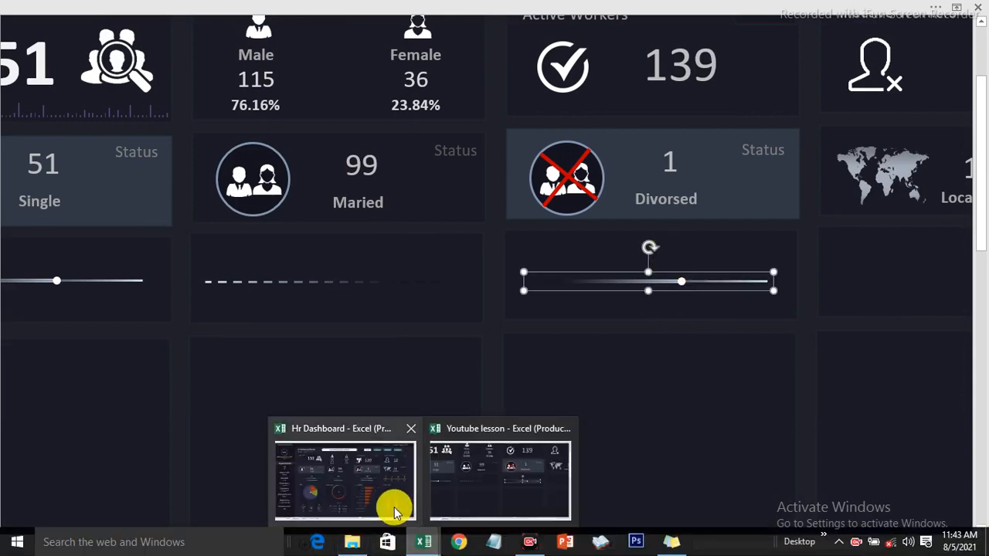
mouse_move(380, 496)
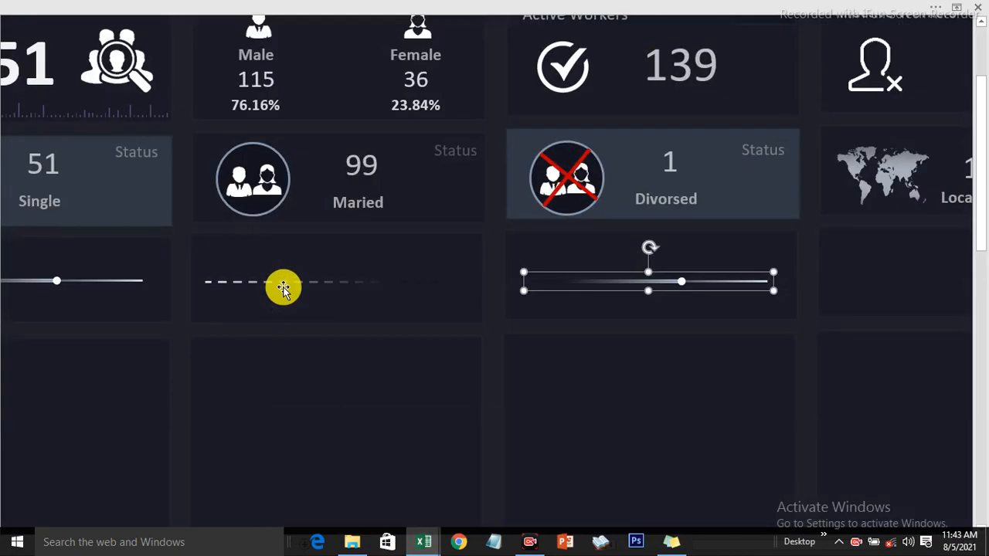
drag(801, 545, 724, 544)
click(185, 282)
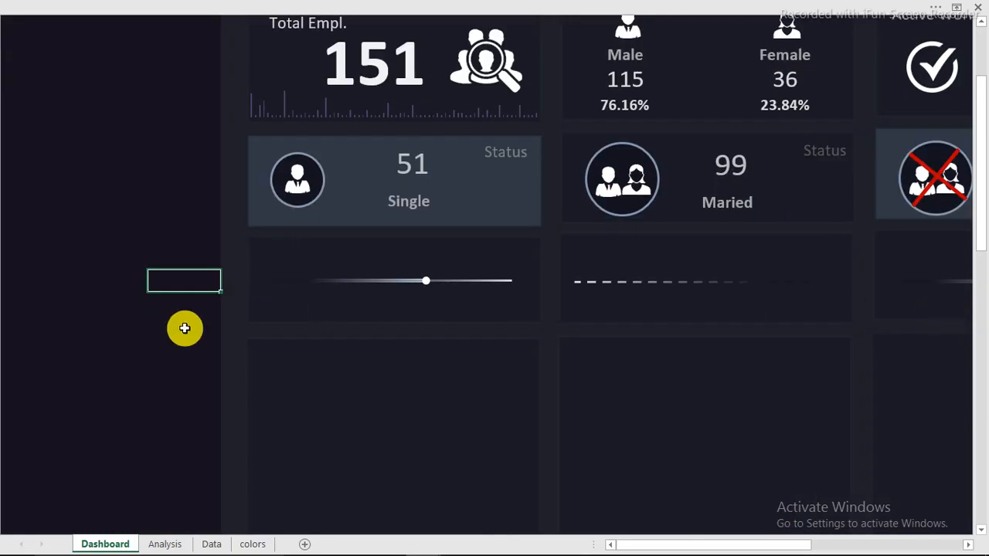
mouse_move(365, 549)
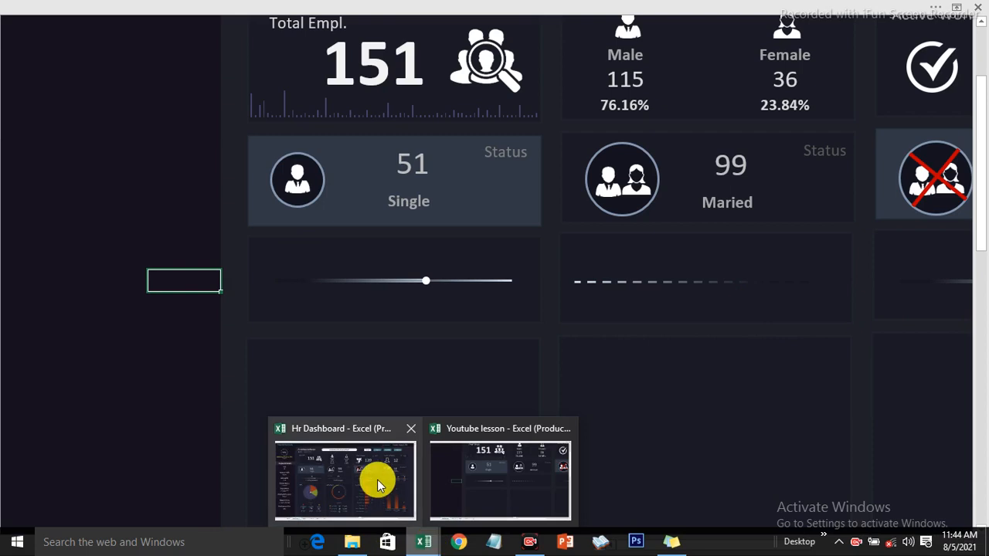
Switch to the Hr Dashboard workbook and copy the sheet password from Sticky Notes
click(377, 479)
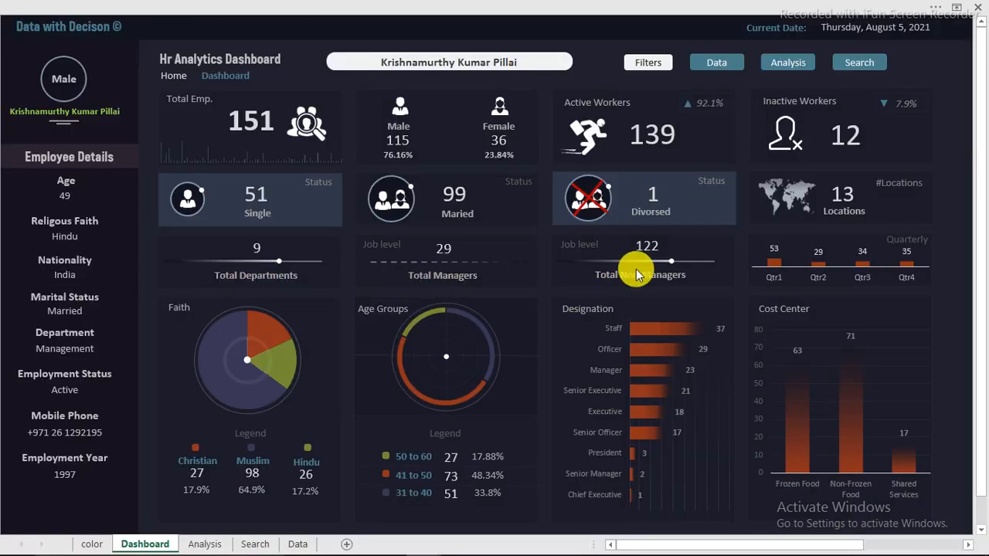
mouse_move(600, 541)
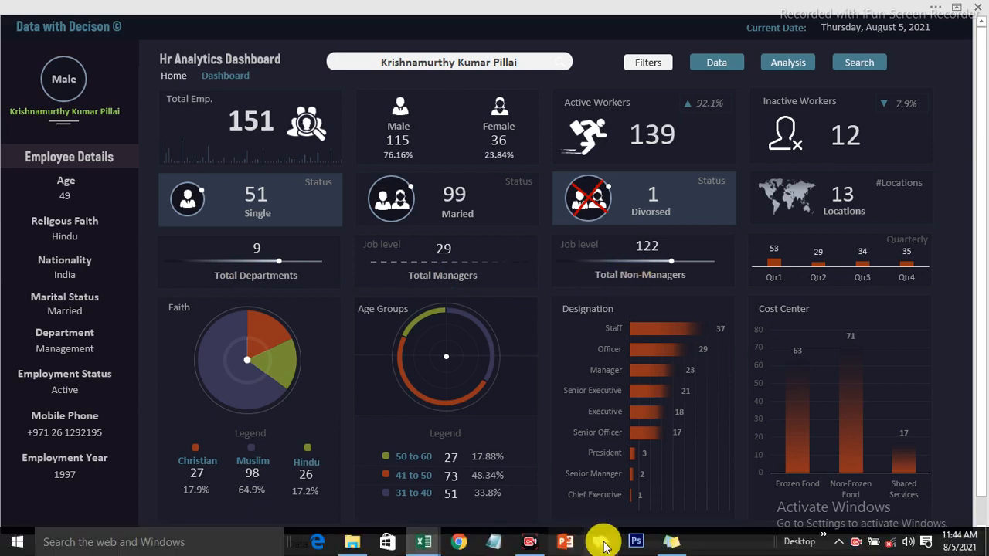
click(662, 544)
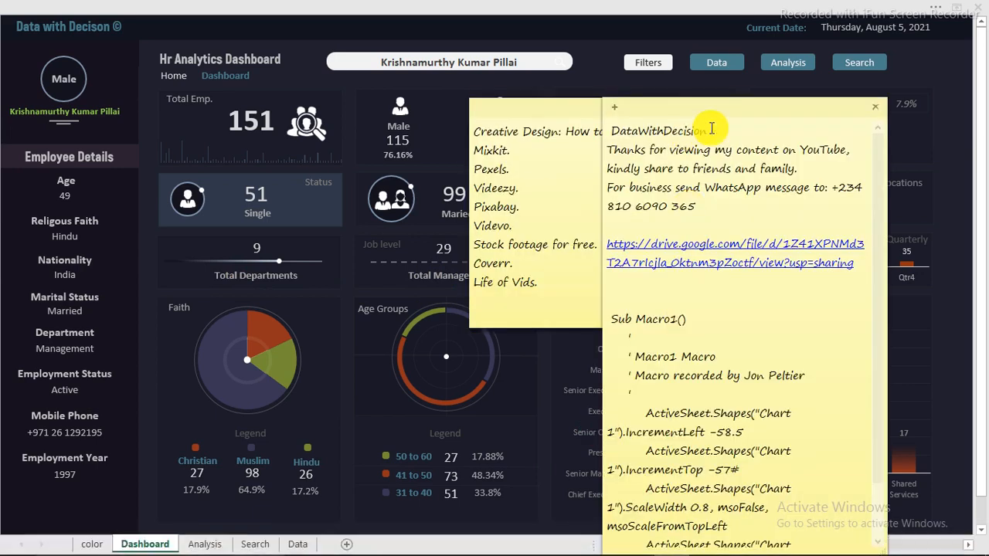
drag(706, 132, 610, 132)
right_click(618, 130)
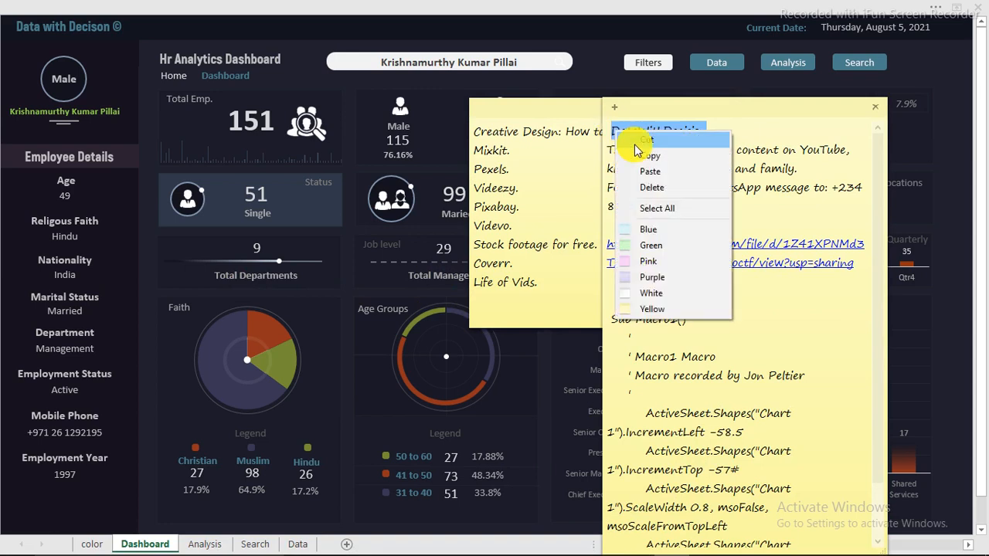
click(643, 152)
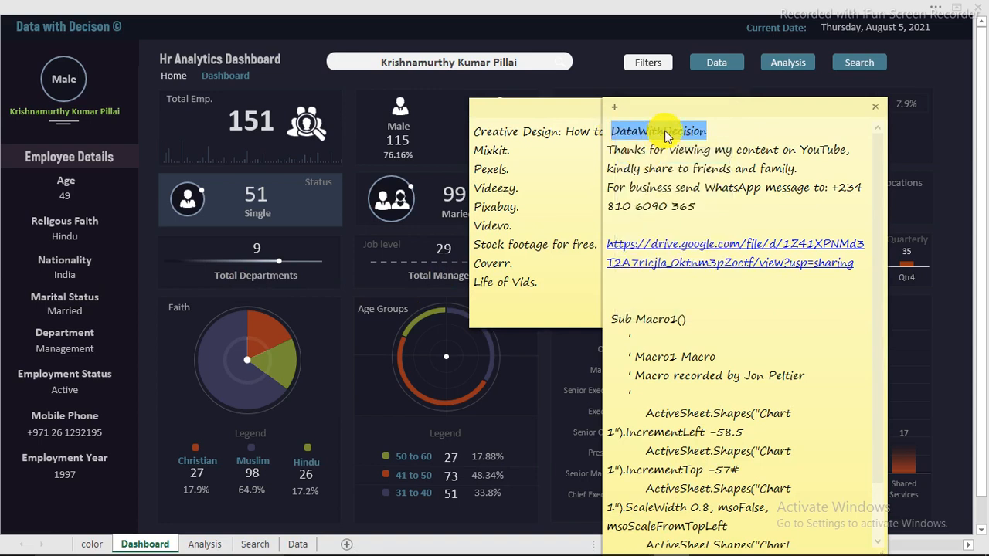
Bring up the Unprotect Sheet password prompt from the Review ribbon
click(384, 262)
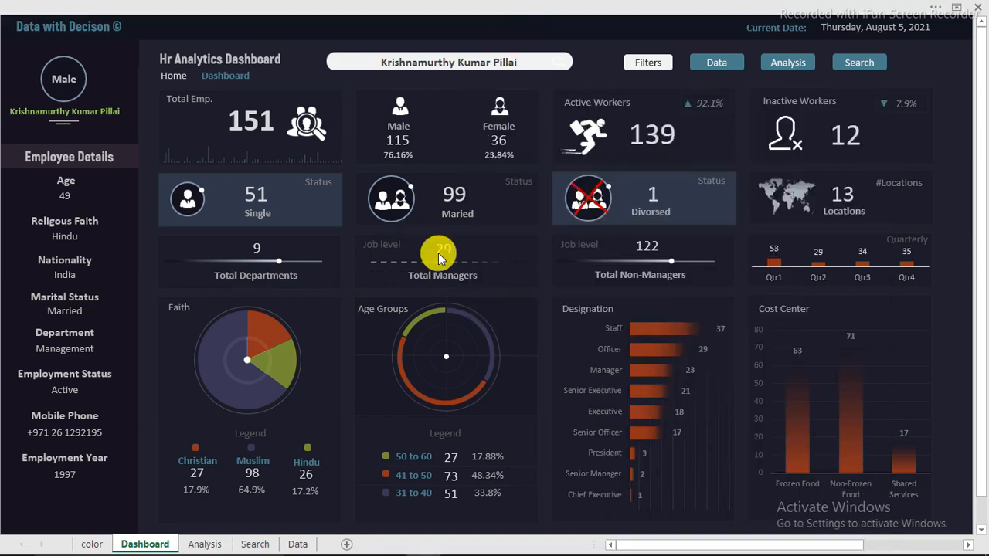
click(414, 6)
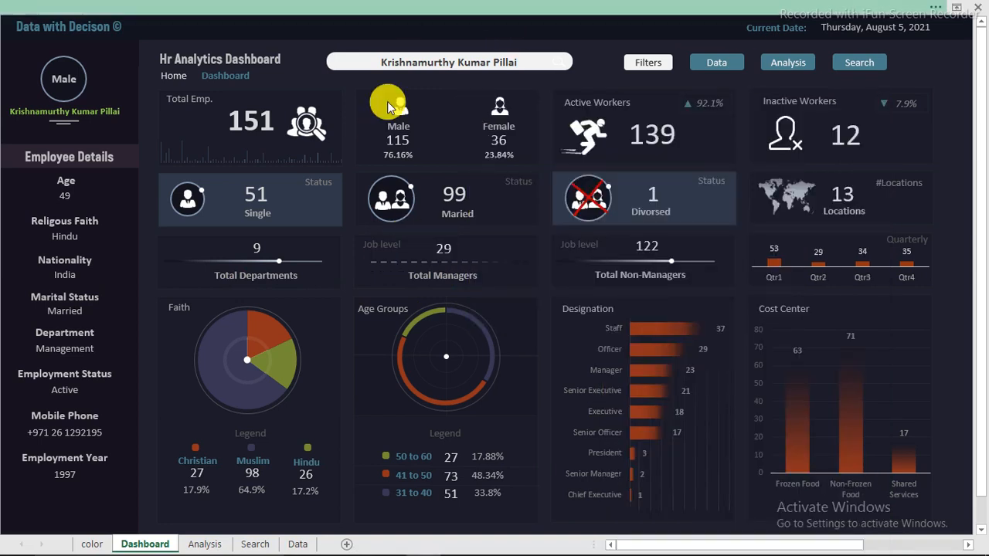
click(442, 69)
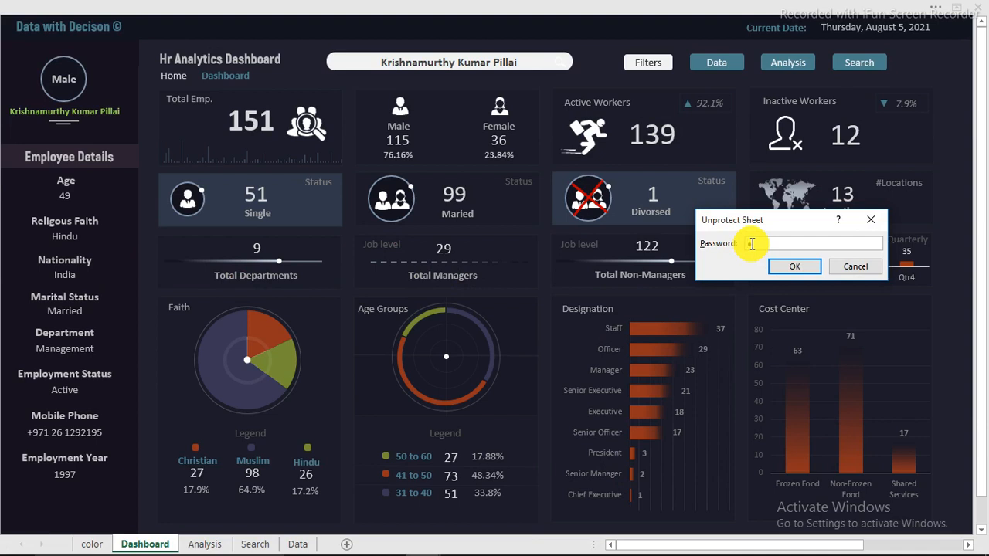
right_click(752, 244)
click(771, 287)
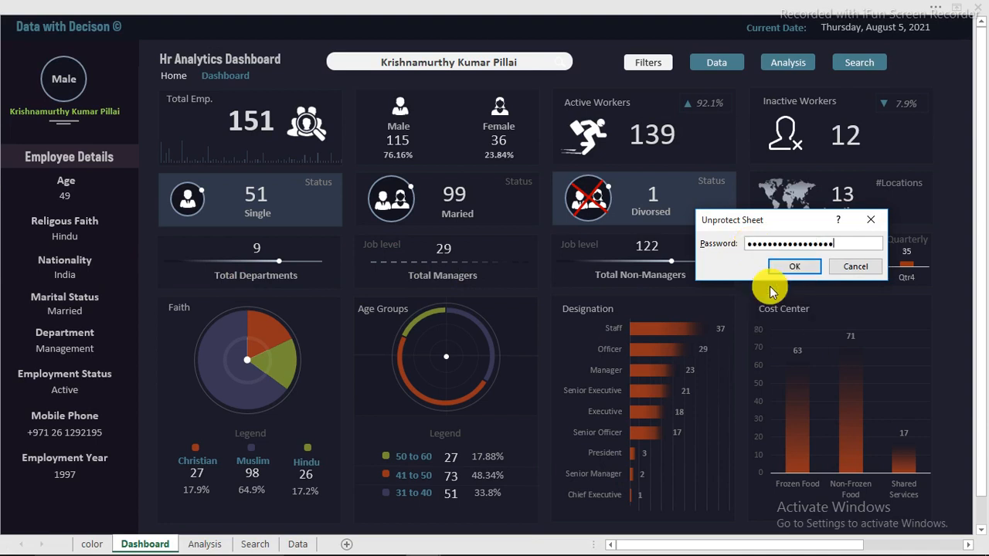
click(786, 269)
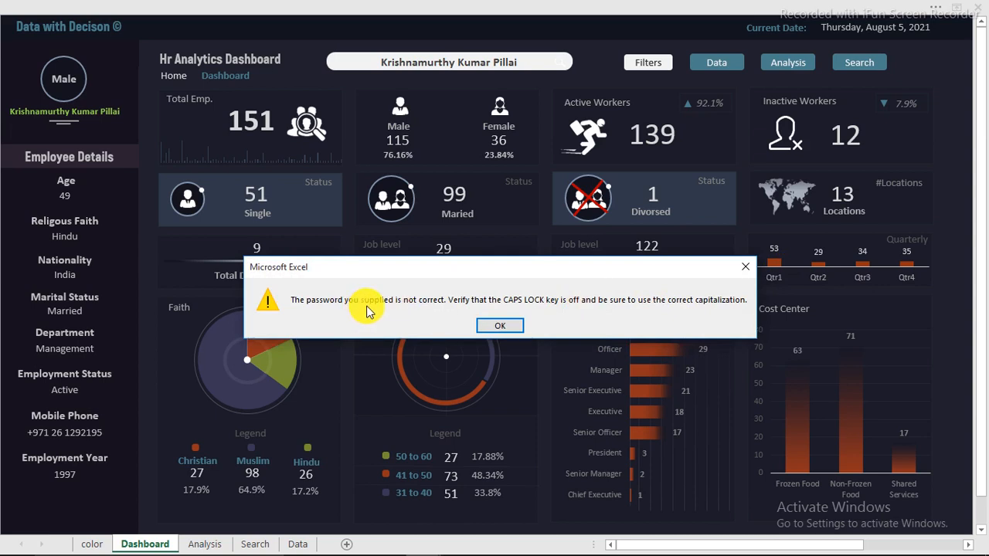
click(500, 327)
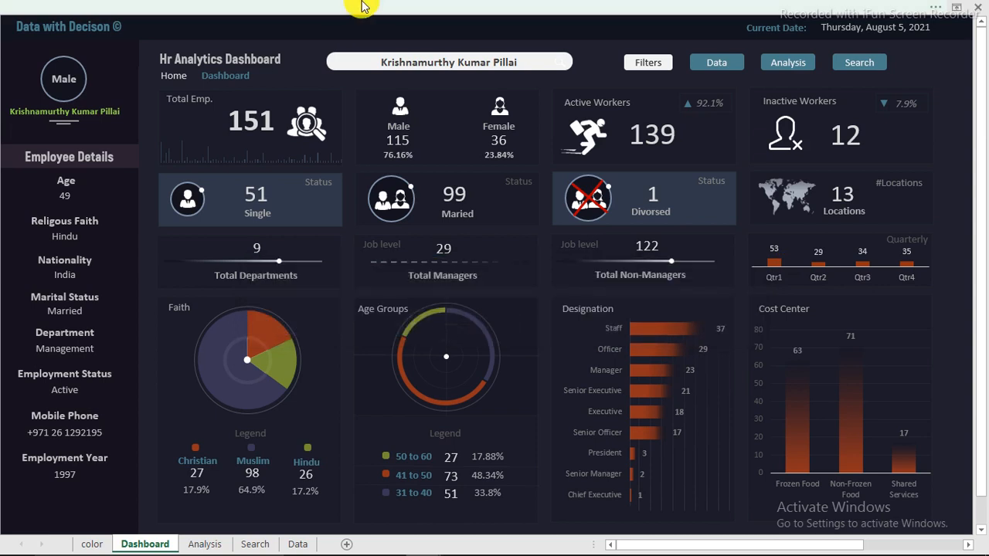
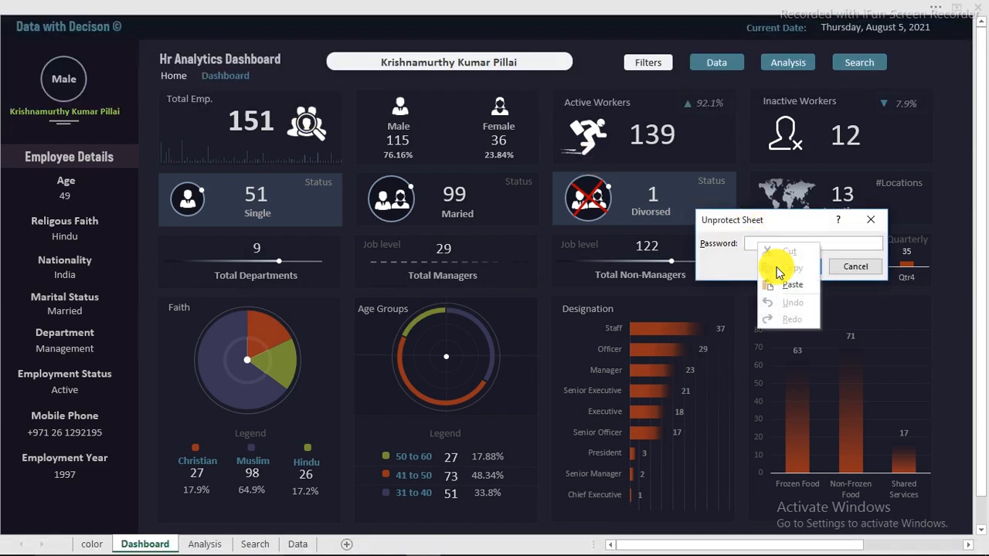
Unprotect the sheet with the copied password, then multi-select the Total Departments, Managers, Non-Managers and Quarterly labels
click(770, 284)
click(794, 269)
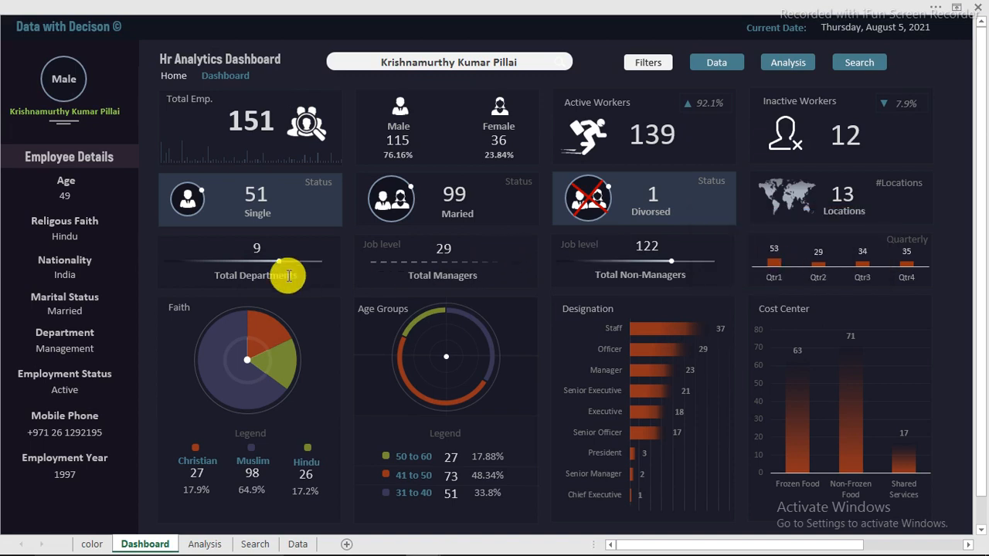
click(288, 277)
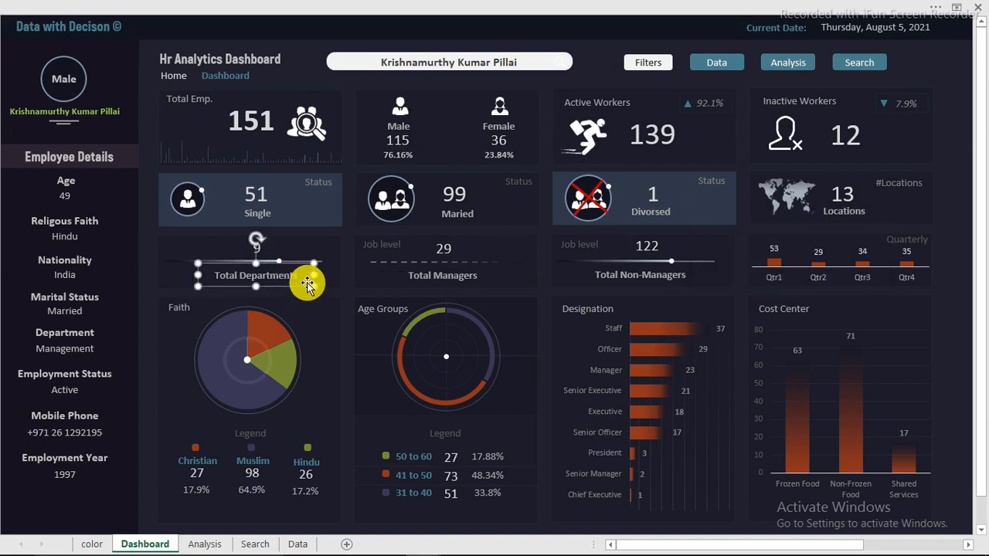
ctrl+click(422, 276)
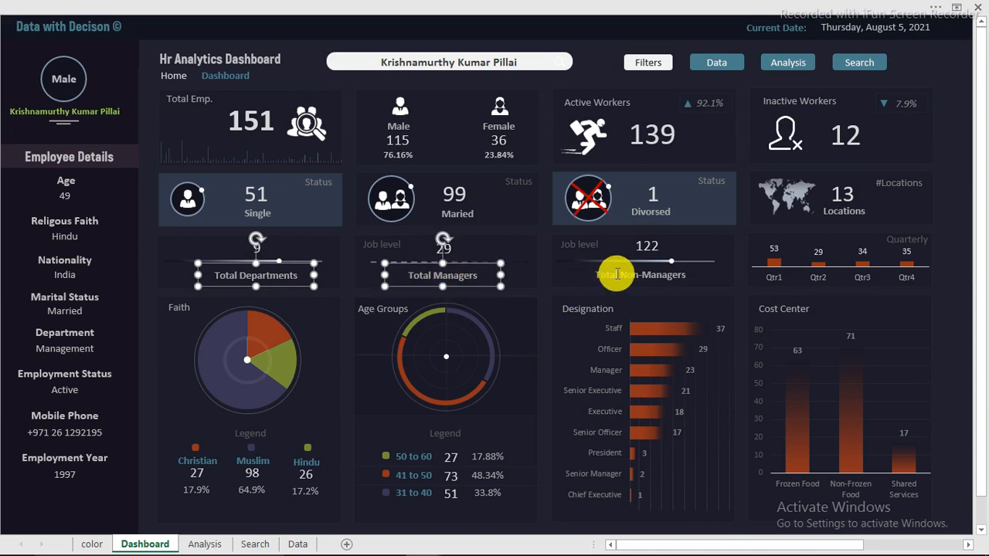
ctrl+click(617, 274)
ctrl+click(907, 239)
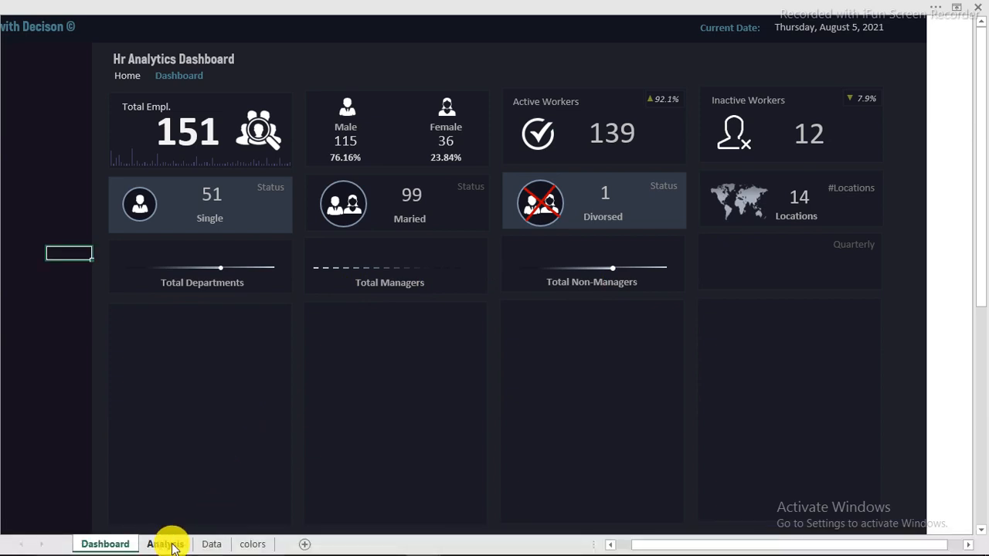
Look over the Location range on the Analysis sheet, then clear the selection
click(166, 544)
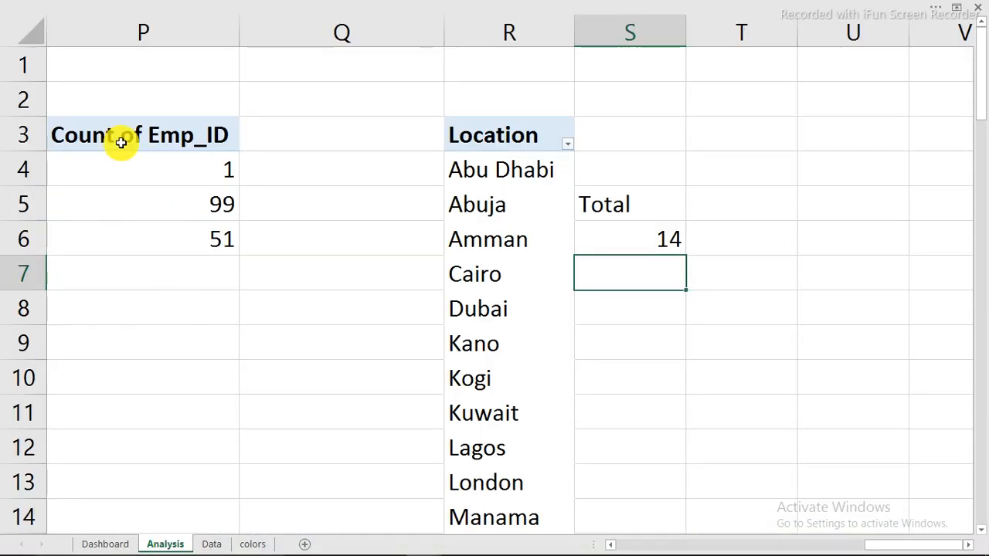
drag(466, 132, 530, 419)
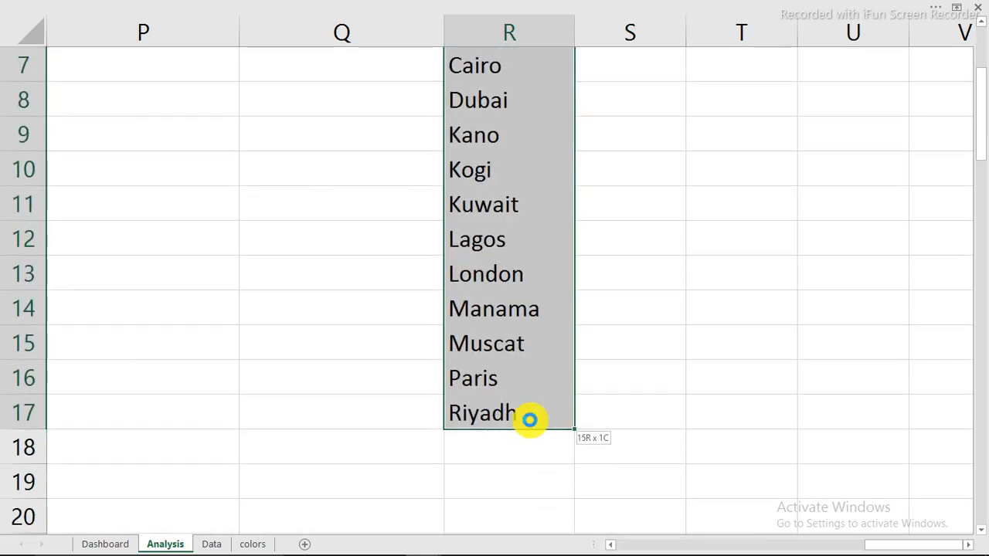
click(294, 214)
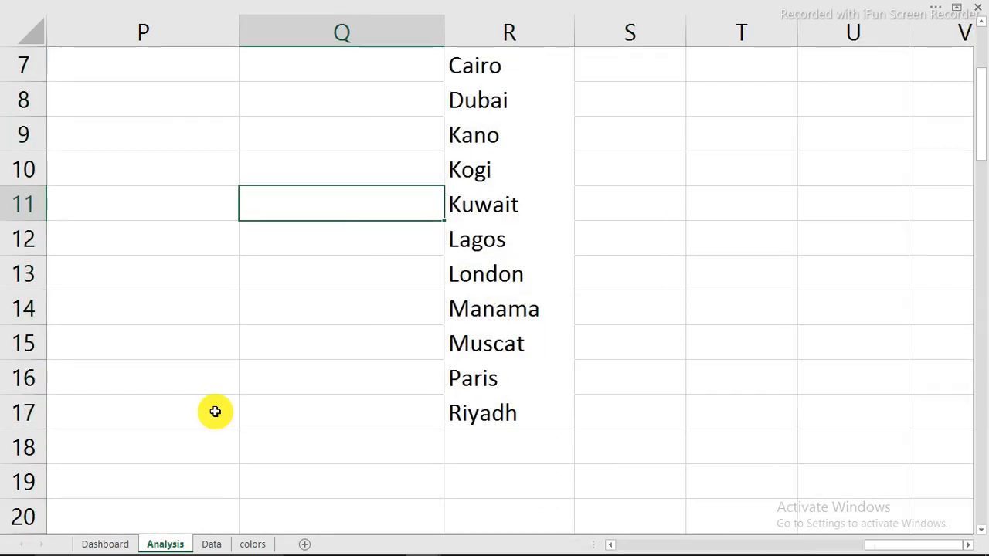
Insert a PivotTable from the Data sheet's Table1 onto a new worksheet
click(216, 544)
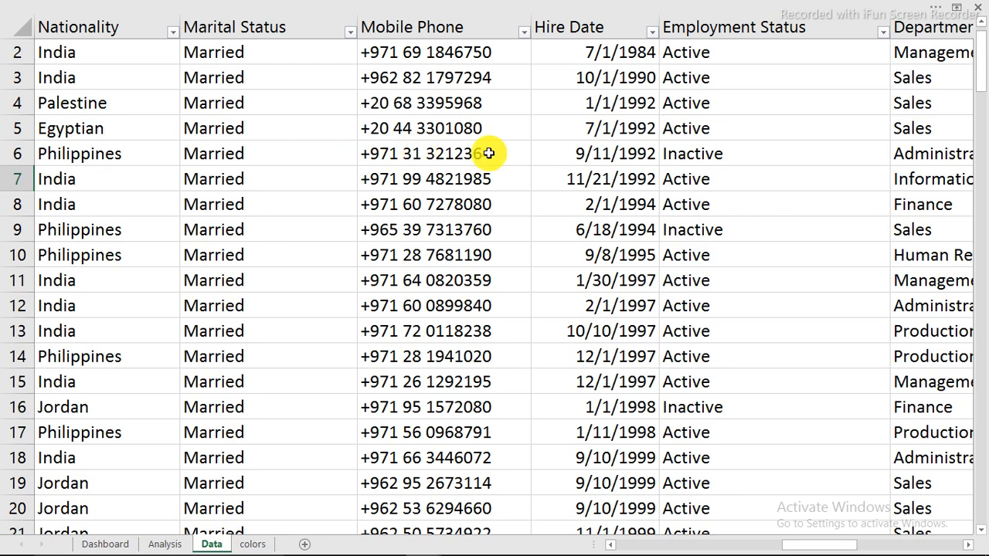
click(421, 135)
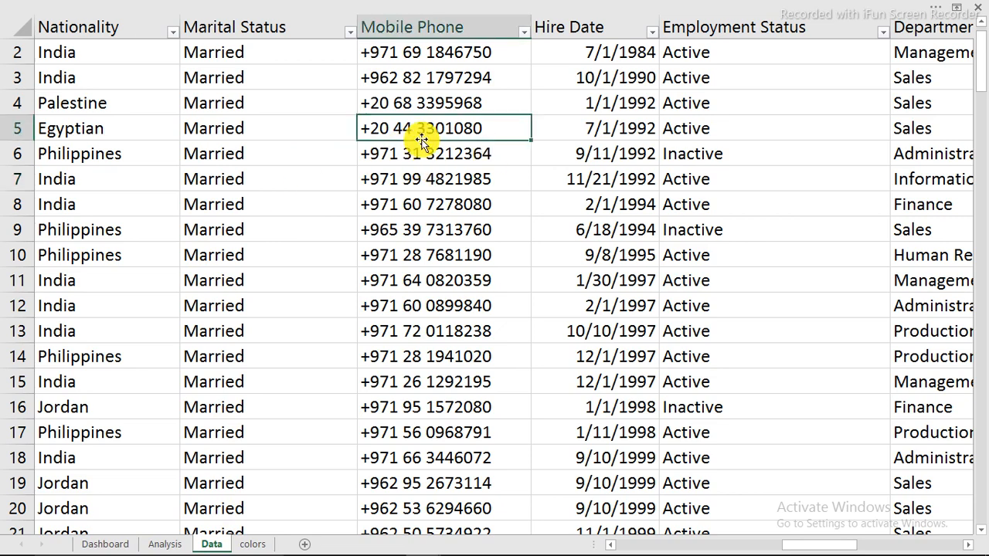
click(307, 6)
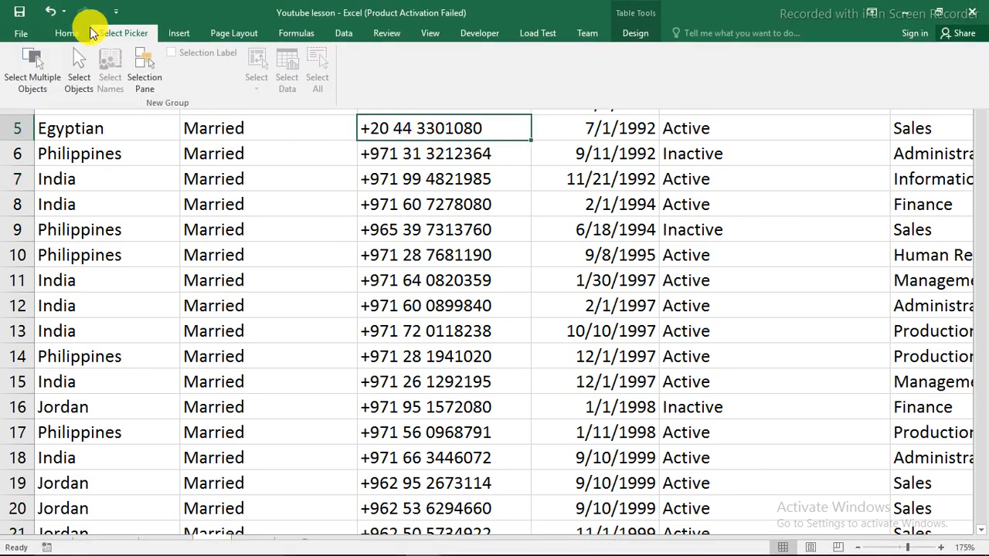
click(185, 33)
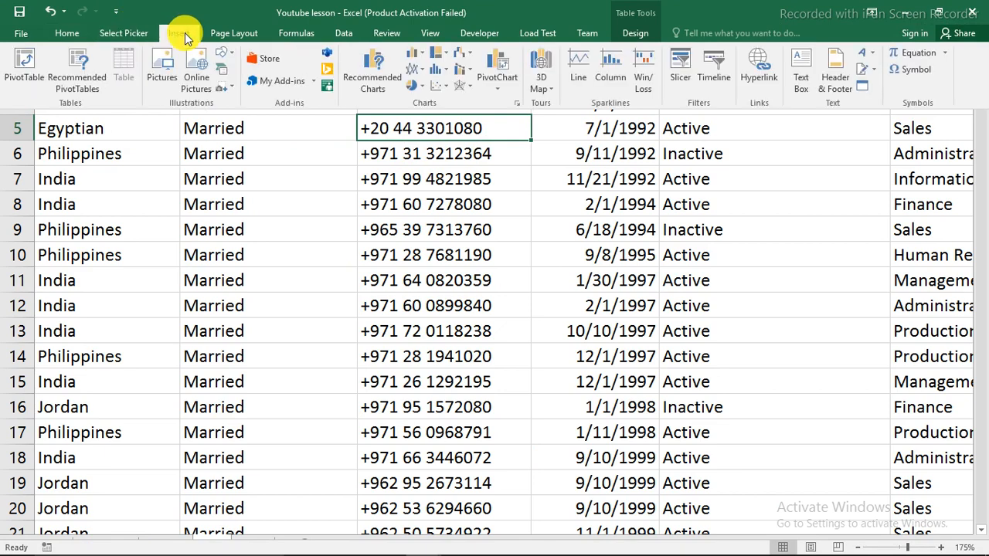
click(34, 60)
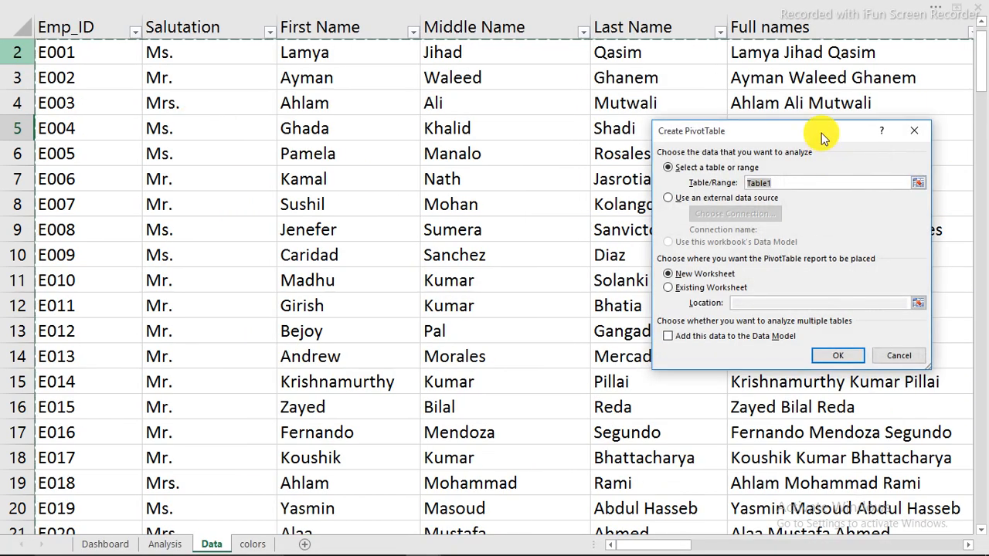
drag(824, 137, 363, 104)
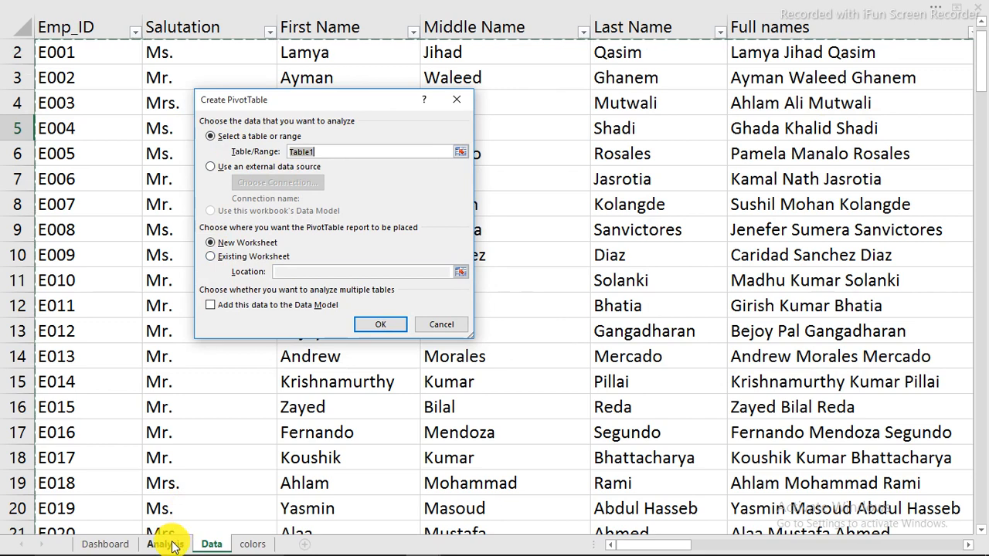
click(377, 326)
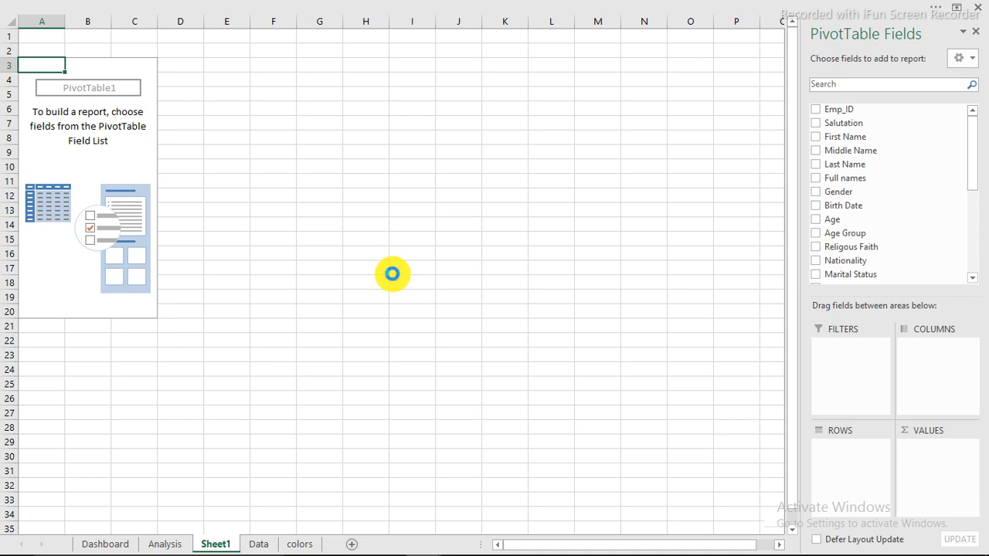
Return to the empty PivotTable on its new sheet and select it to show the field list
scroll(391, 274, up, 5)
scroll(392, 274, up, 2)
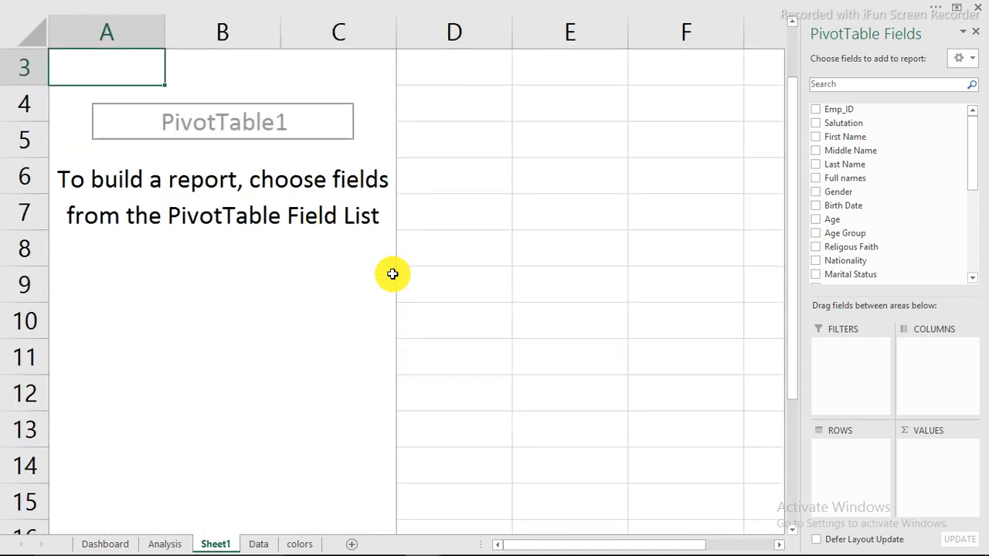
scroll(391, 274, up, 1)
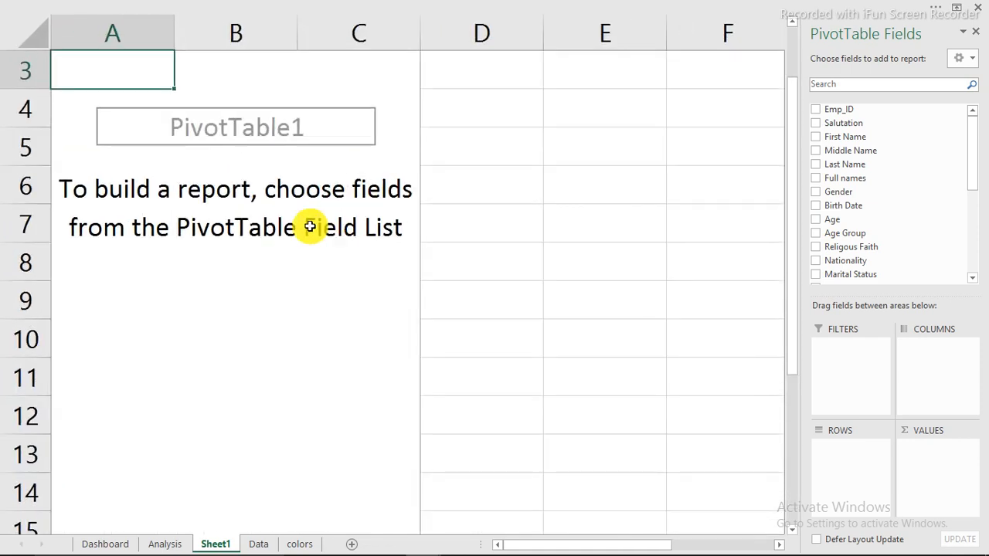
click(647, 304)
click(117, 543)
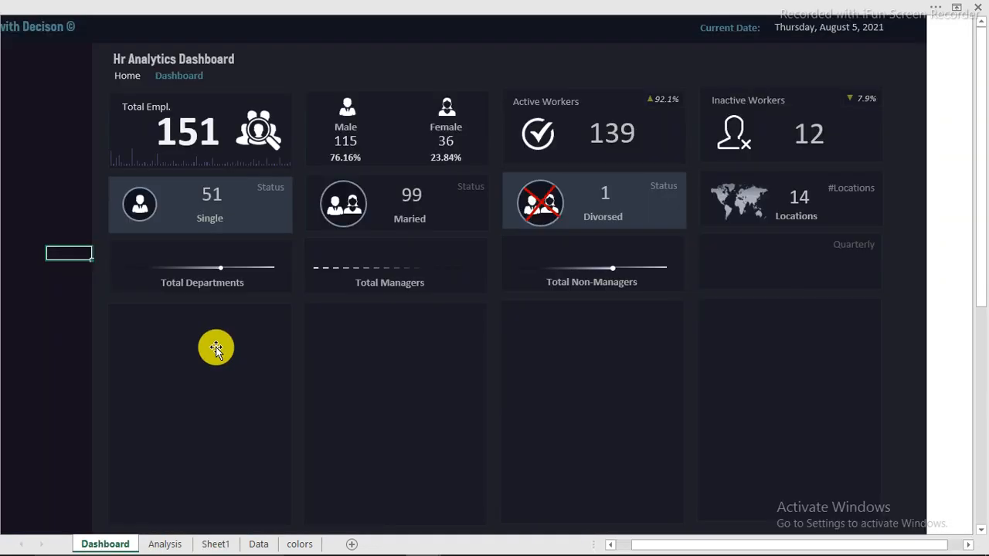
click(216, 544)
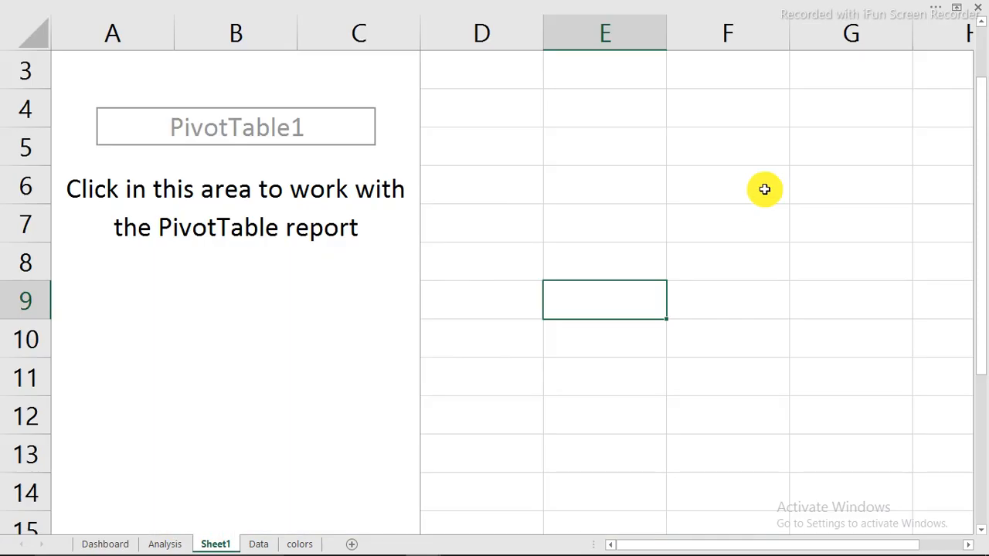
click(360, 188)
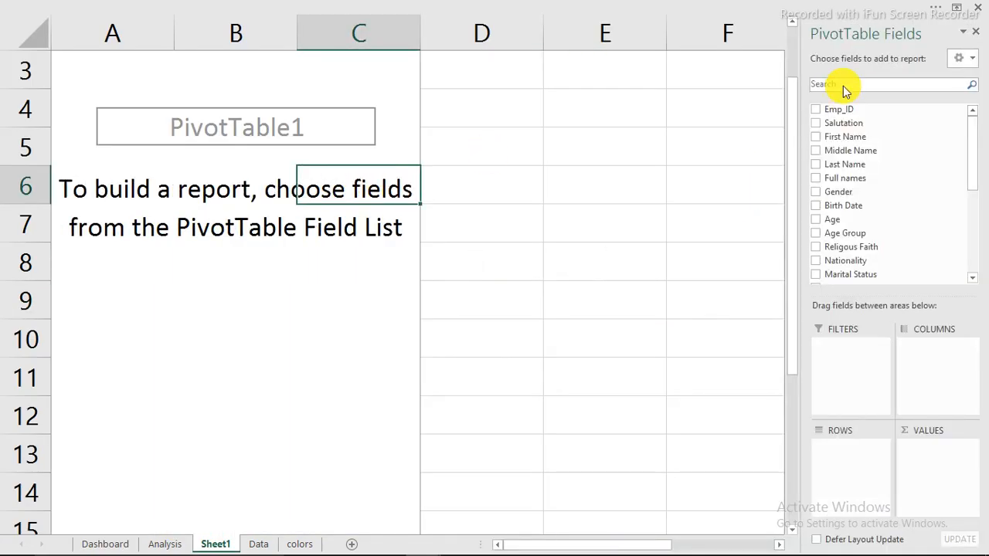
Search the fields for 'de', add Department to Rows, and select the Grand Total row
click(845, 86)
text(de)
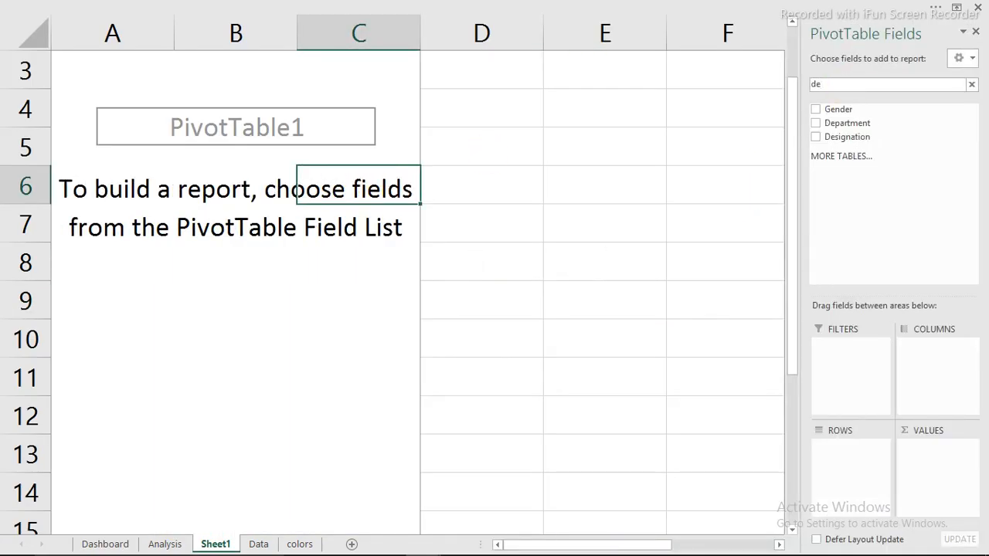
click(818, 125)
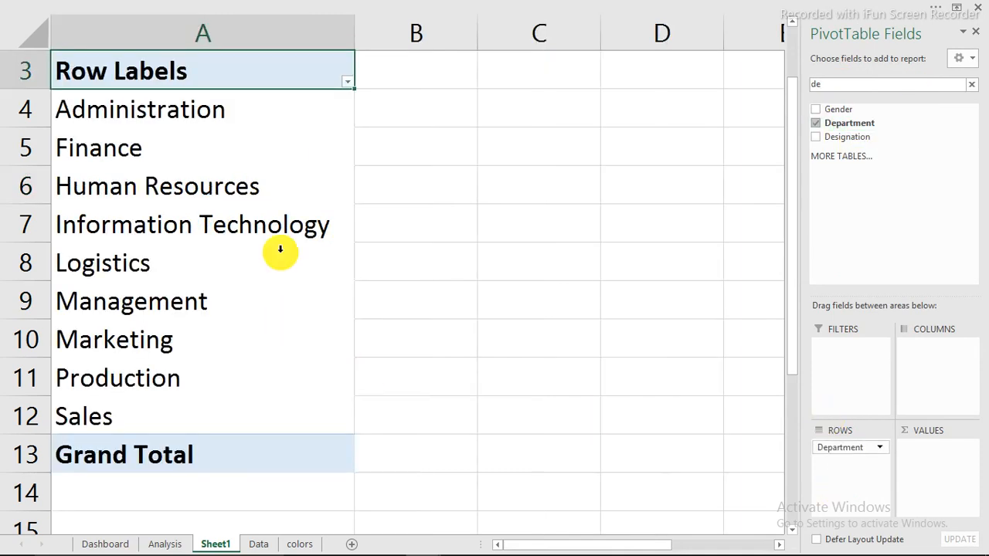
click(184, 454)
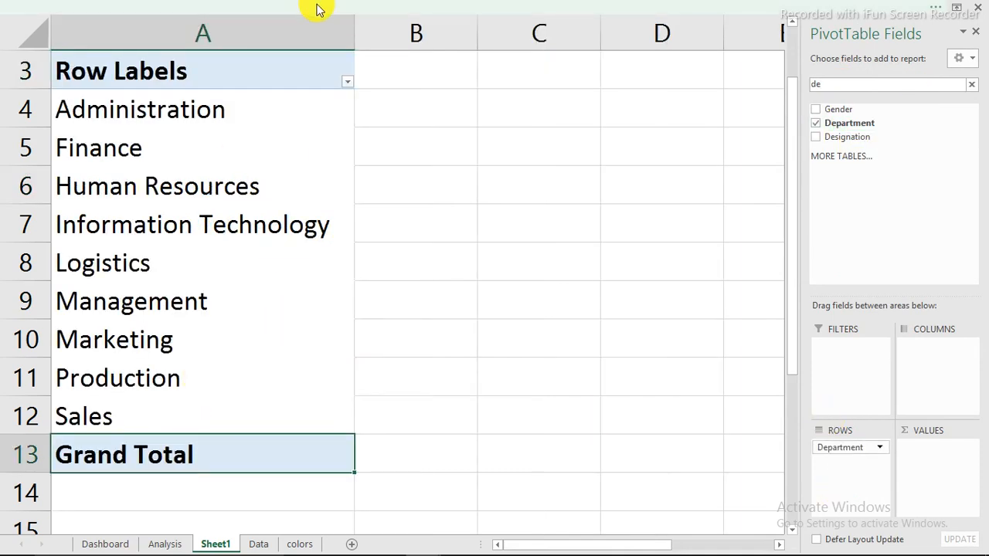
click(315, 14)
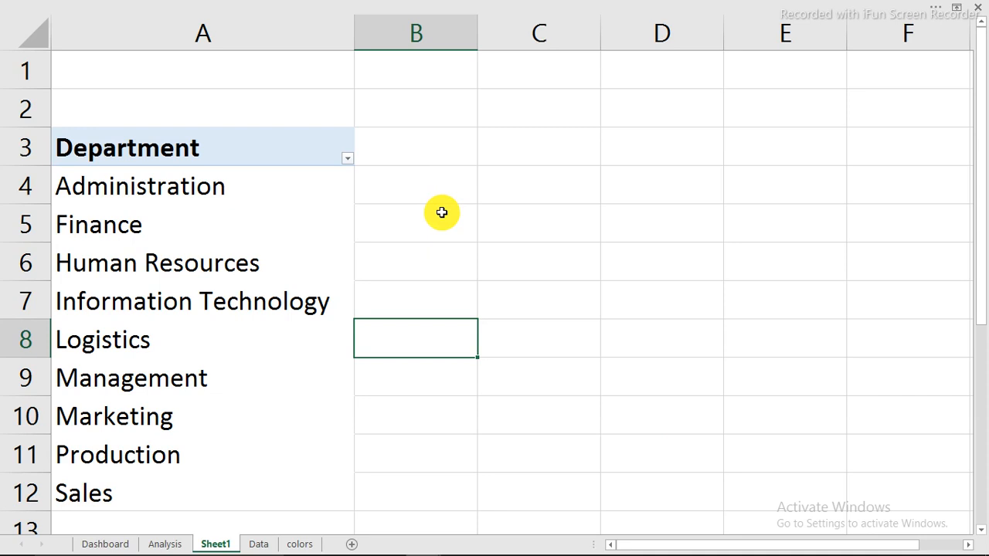
Label B5 'total' and count the department names with a COUNTA formula in B6
click(441, 213)
text(tot)
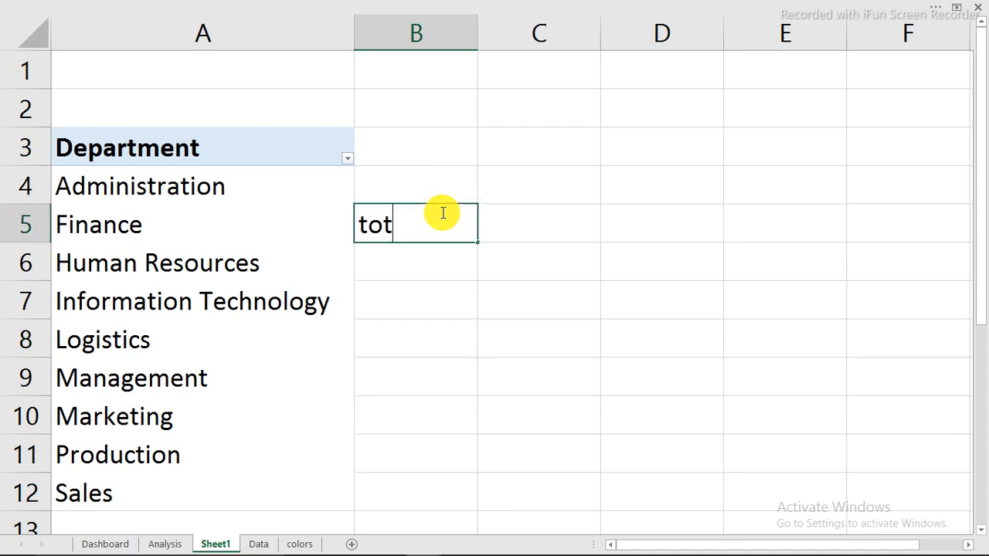
text(al)
key(Return)
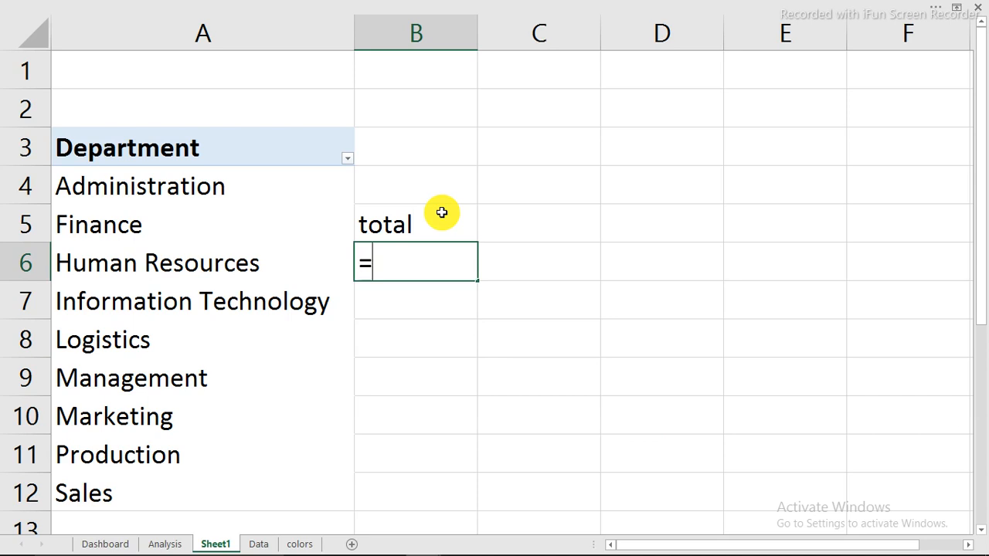
text(coun)
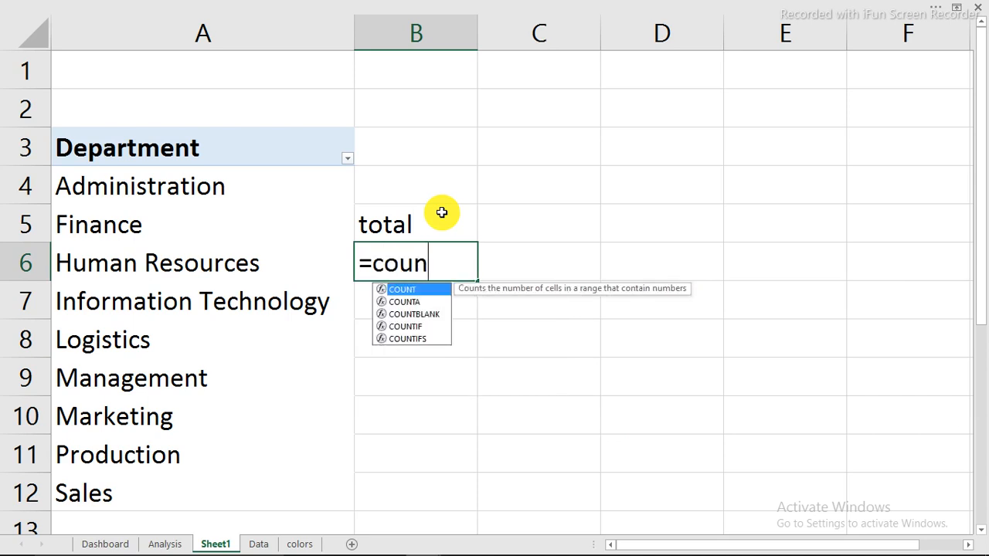
key(Down)
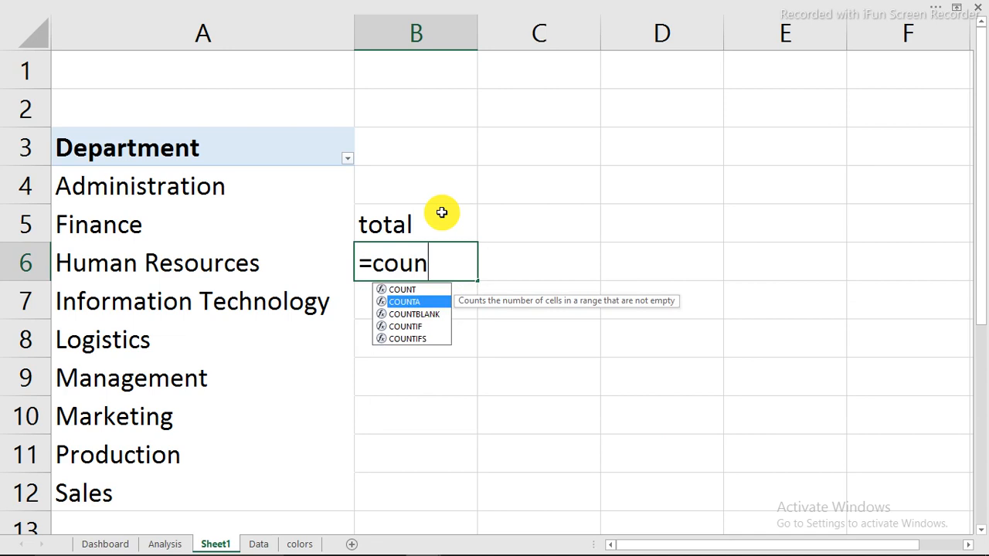
key(Tab)
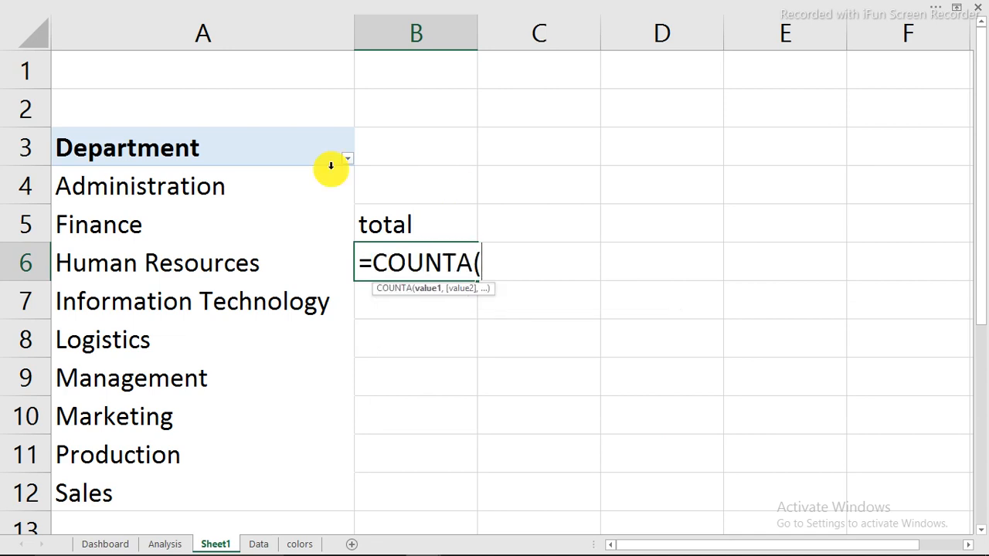
drag(225, 186, 223, 517)
drag(227, 464, 227, 465)
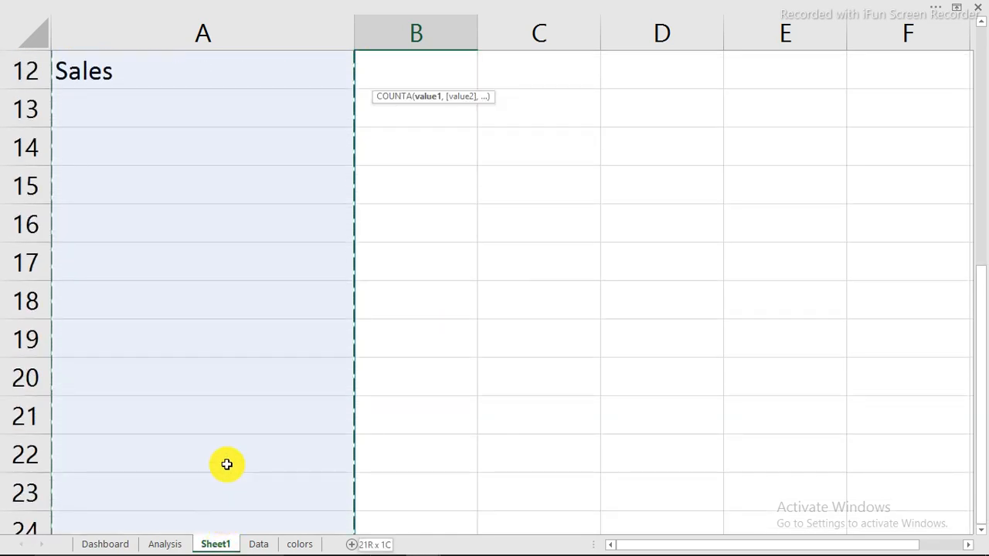
key(Return)
Check the department count of 9 in B6 against the rows of the Department pivot
scroll(227, 464, up, 2)
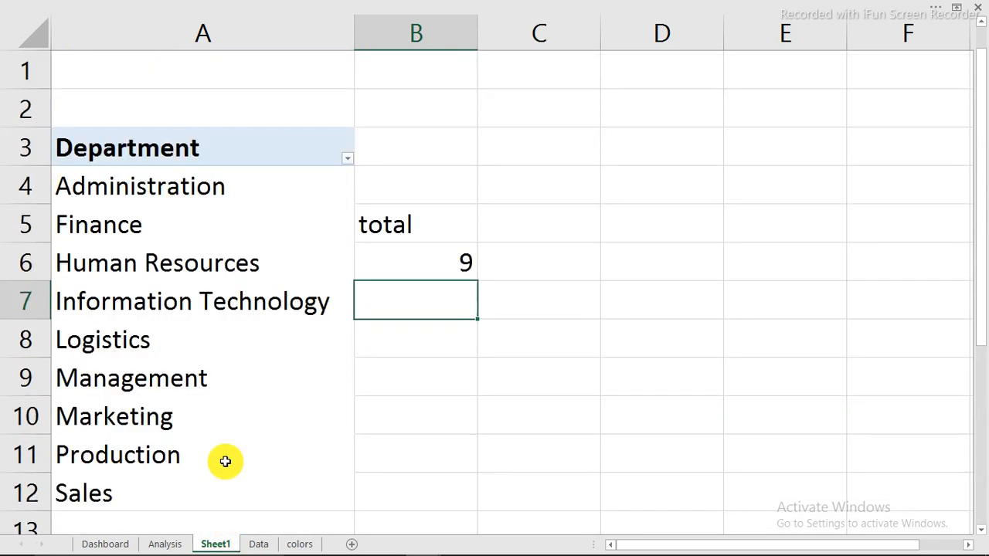
click(437, 263)
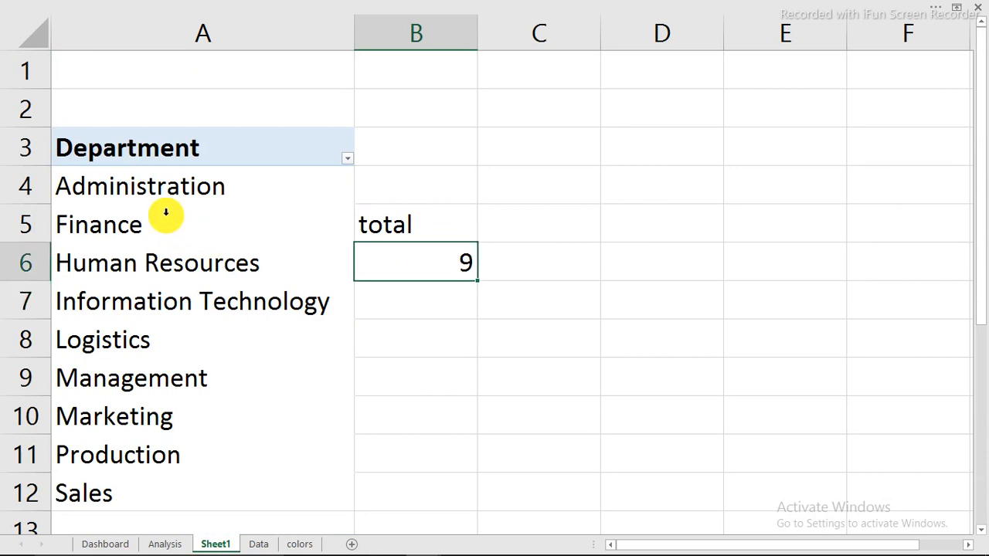
click(157, 264)
click(117, 311)
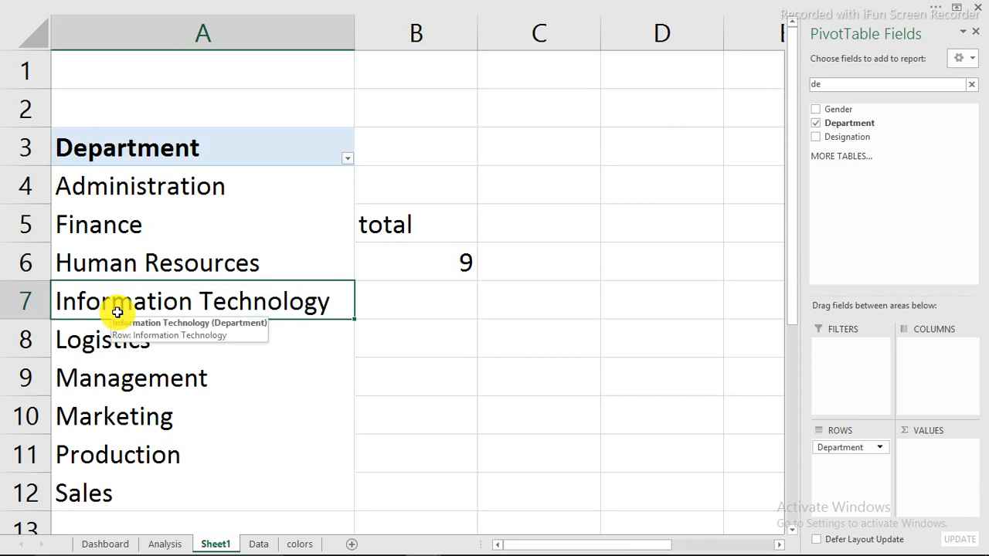
click(427, 266)
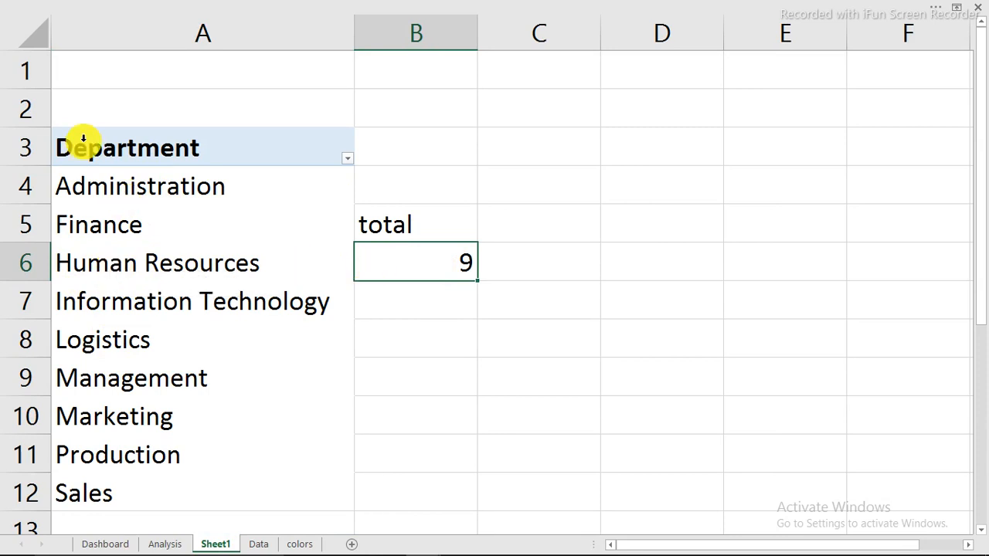
Copy the Department pivot A3:A12 and paste a duplicate at D3
drag(82, 144, 197, 506)
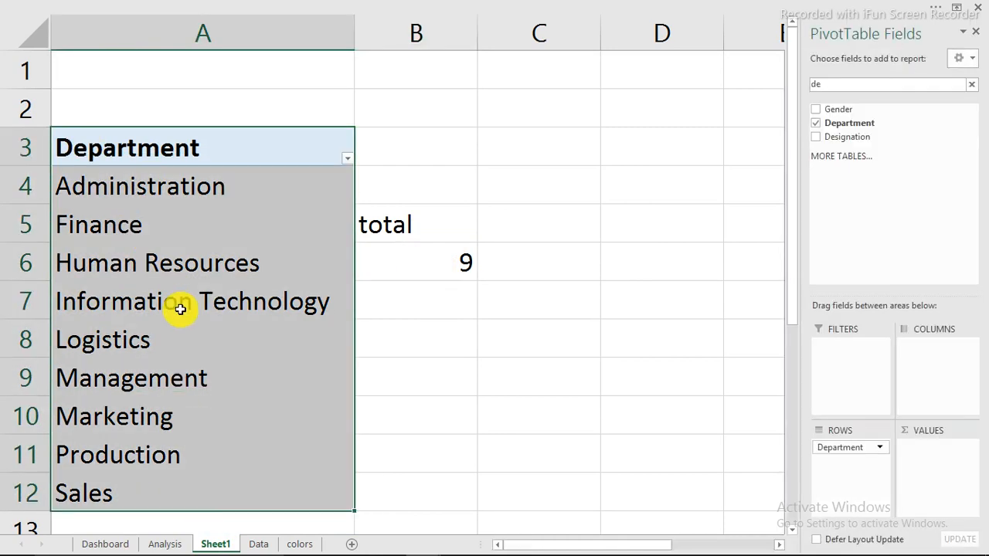
right_click(179, 291)
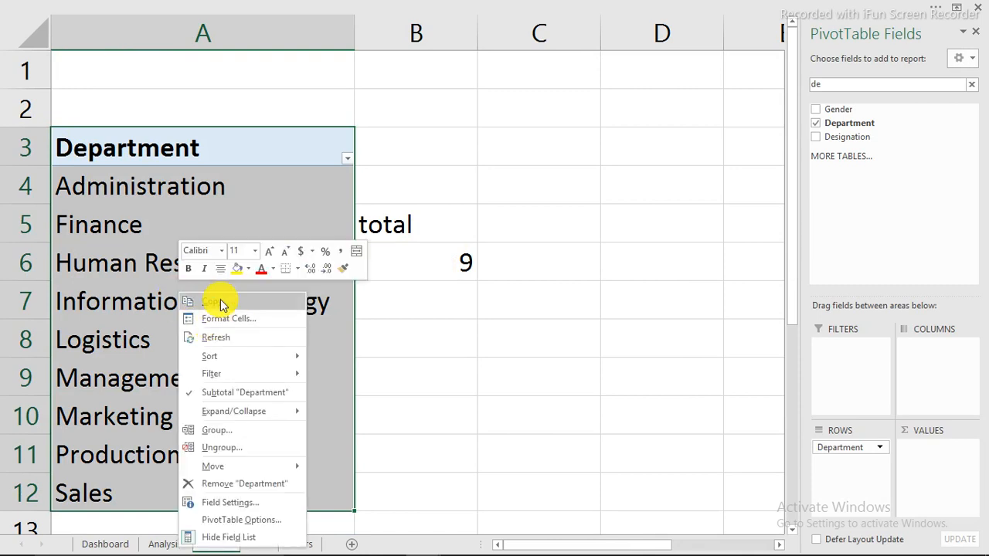
click(213, 302)
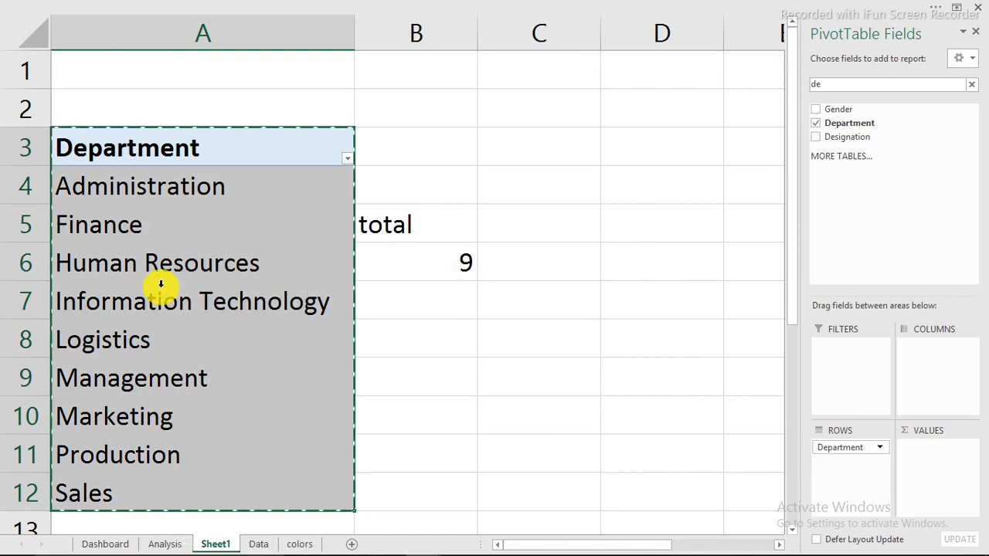
click(627, 144)
right_click(627, 145)
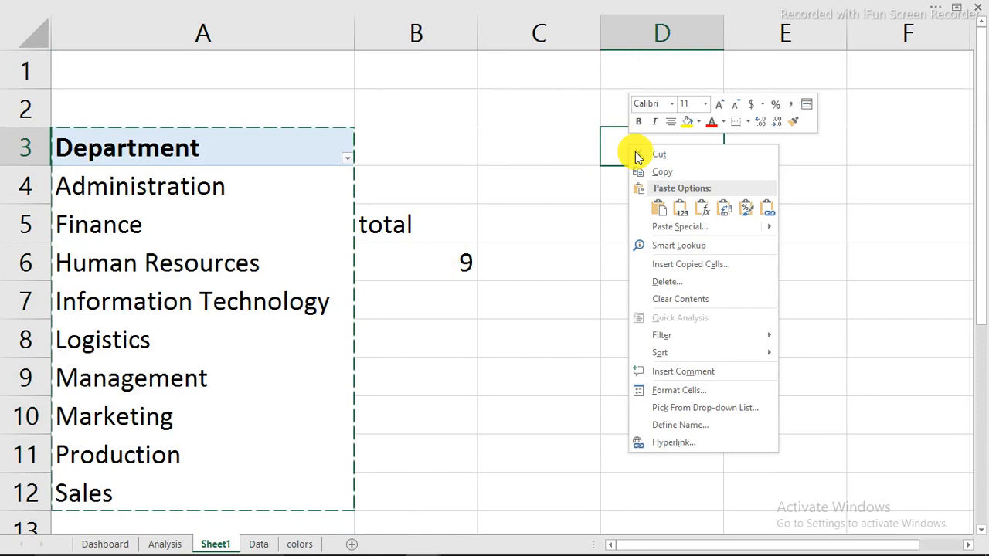
click(658, 214)
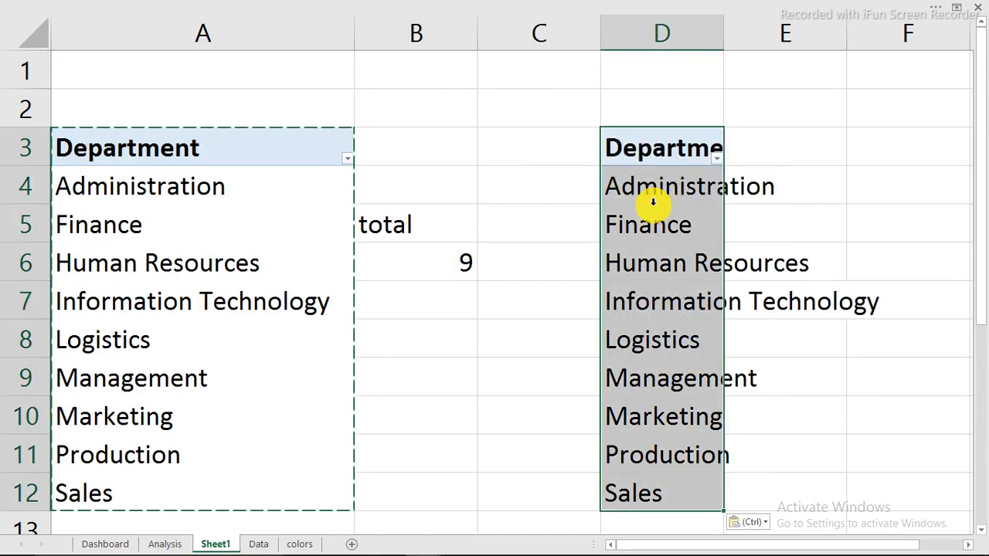
click(652, 225)
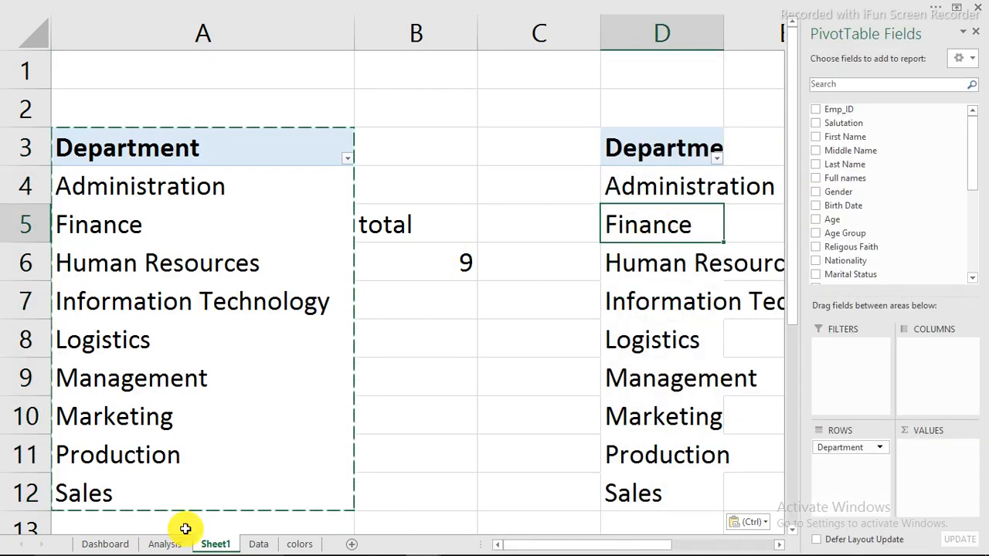
Try an 'ma' field search, then check the Job Level column name on the Data sheet
click(105, 545)
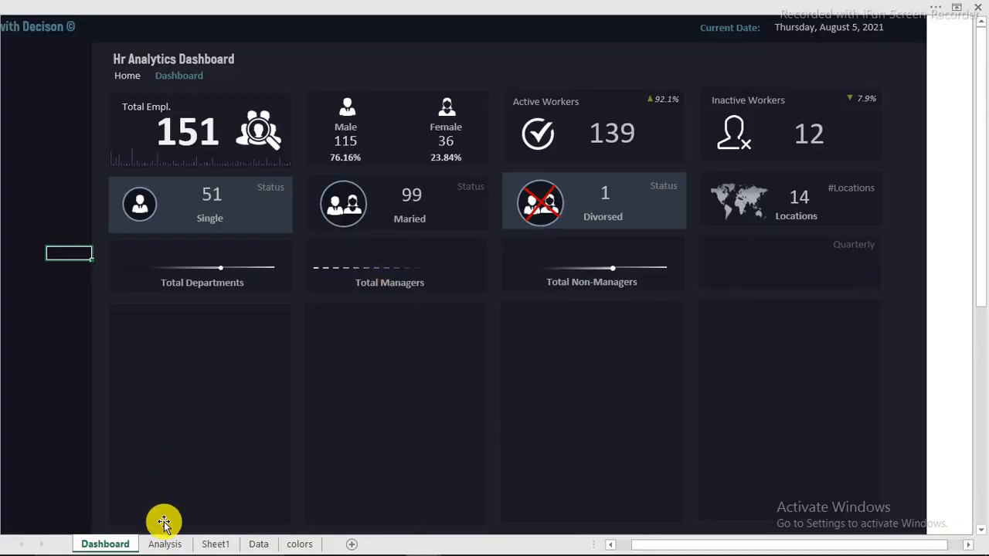
click(207, 545)
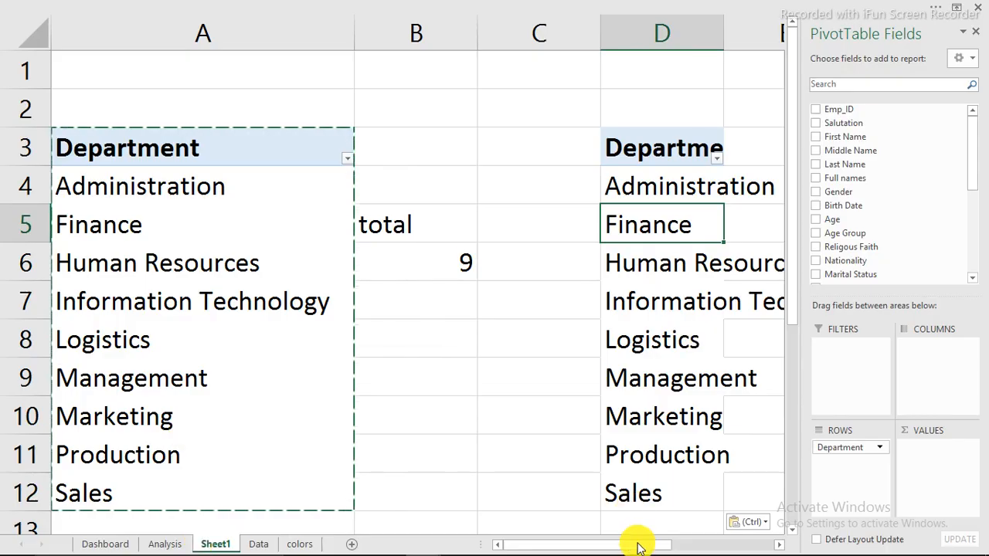
drag(636, 544, 673, 545)
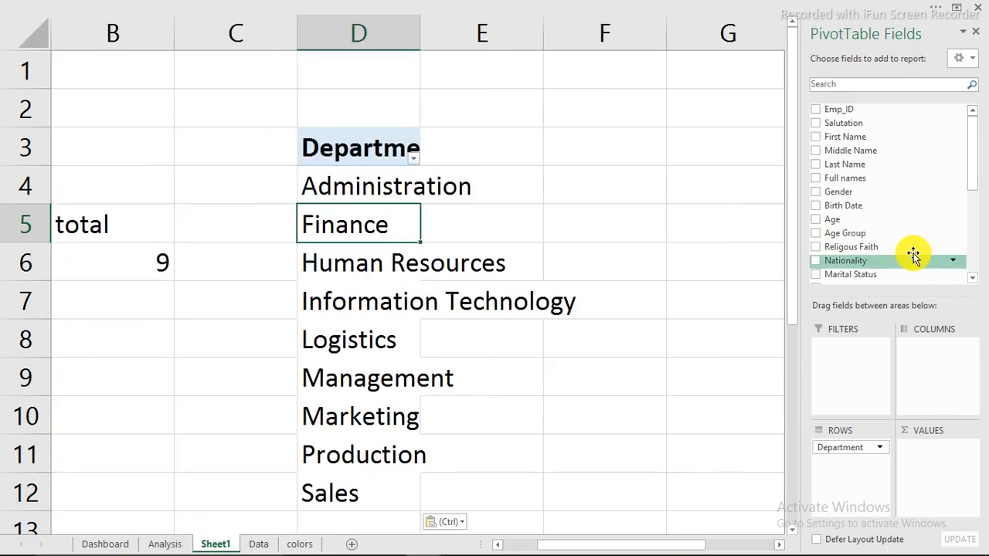
click(852, 86)
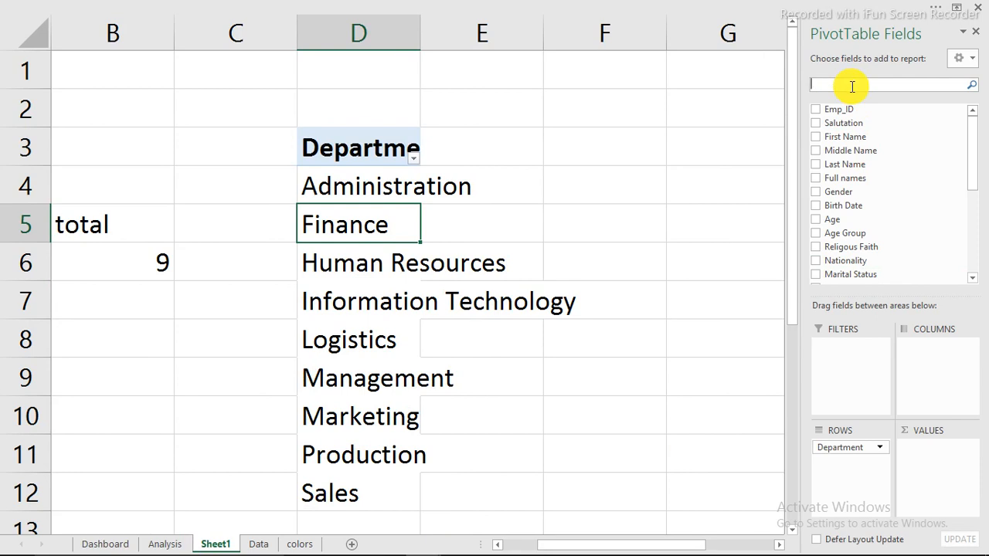
text(ma)
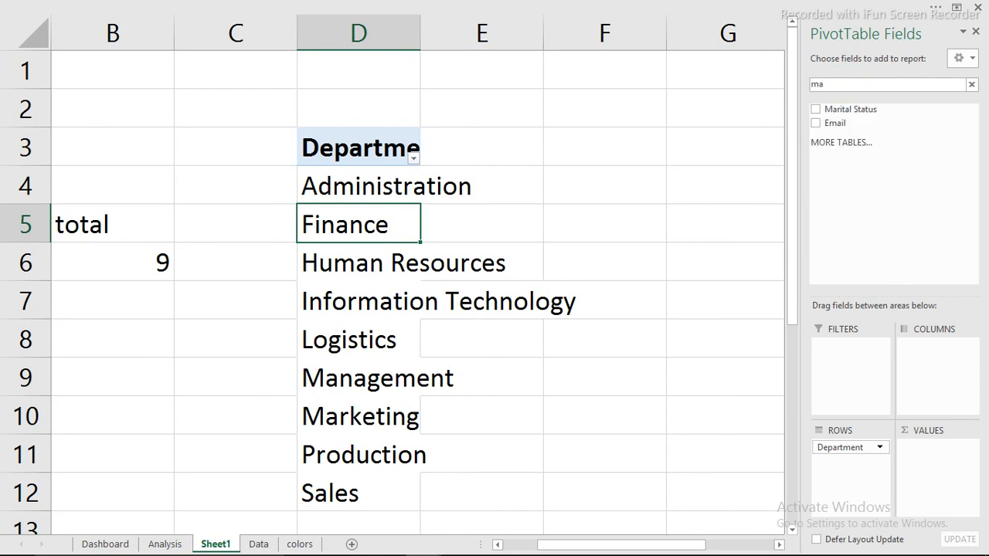
key(BackSpace)
key(BackSpace)
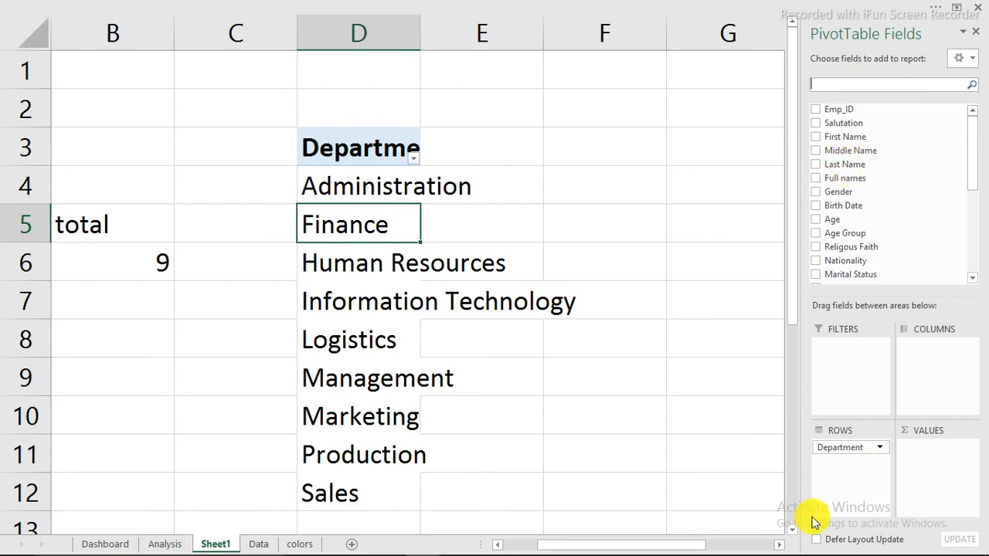
key(ctrl+Page_Down)
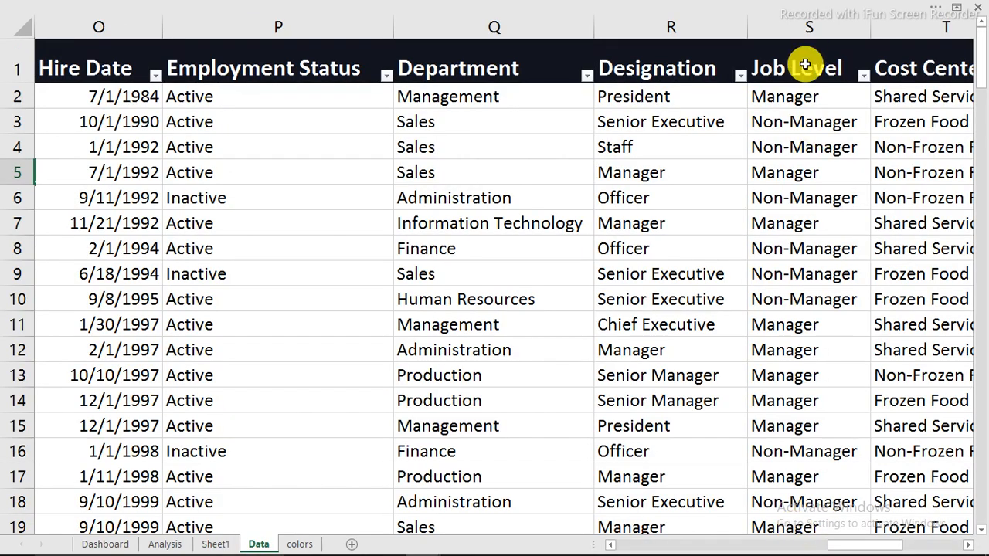
mouse_move(806, 63)
mouse_down()
mouse_move(805, 100)
mouse_move(807, 77)
mouse_up()
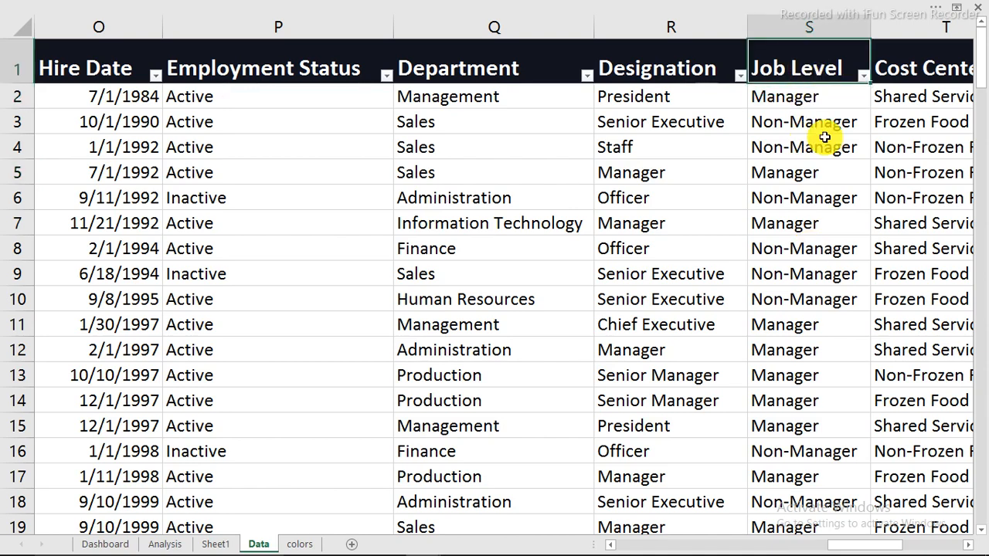
click(217, 544)
Search fields for 'j' and put Job Level in Rows and Values: 29 Managers, 122 Non-Managers
click(878, 85)
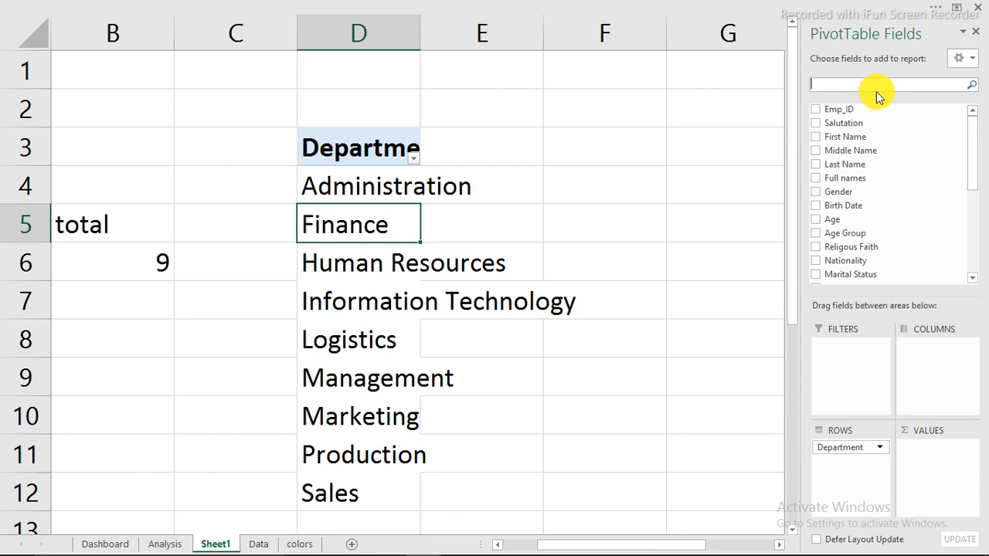
text(j)
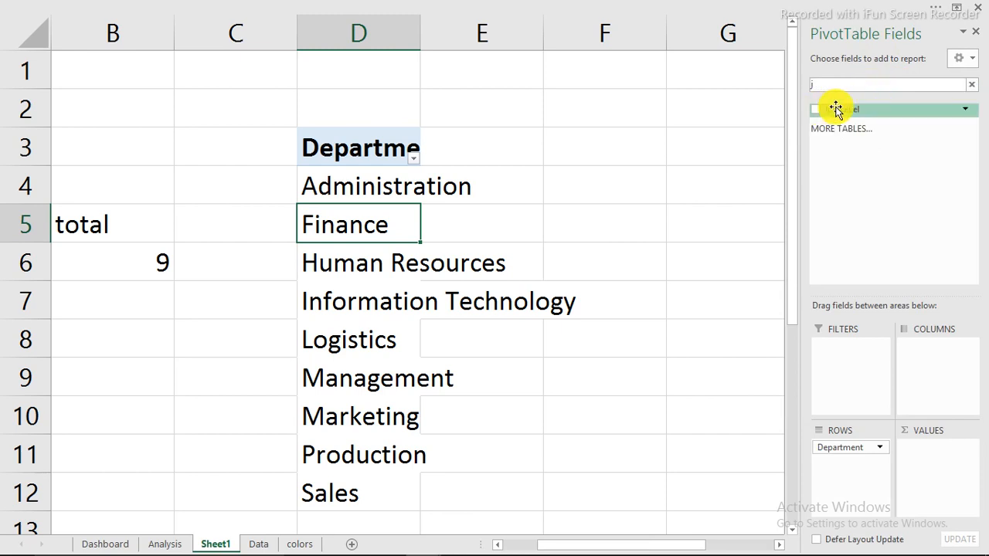
drag(841, 109, 645, 400)
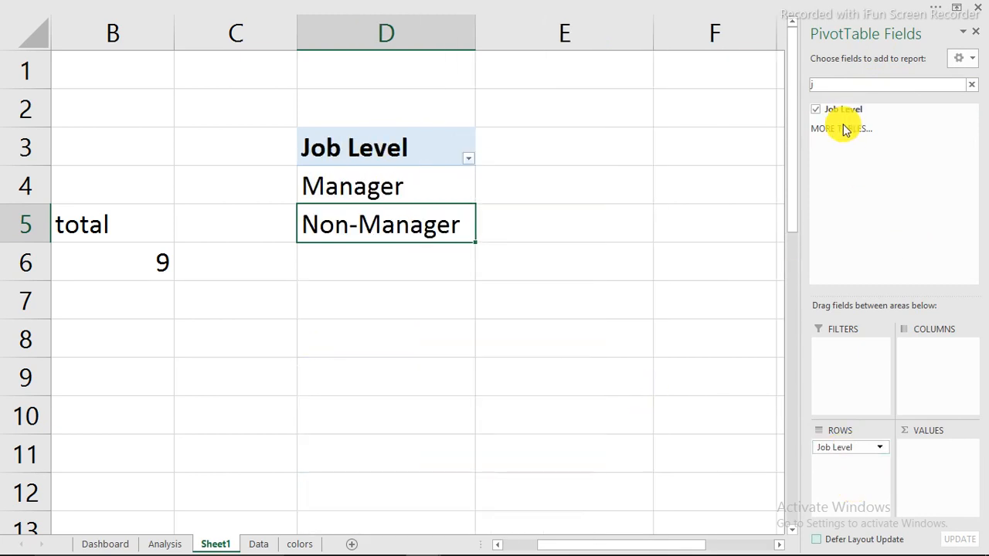
drag(845, 110, 947, 466)
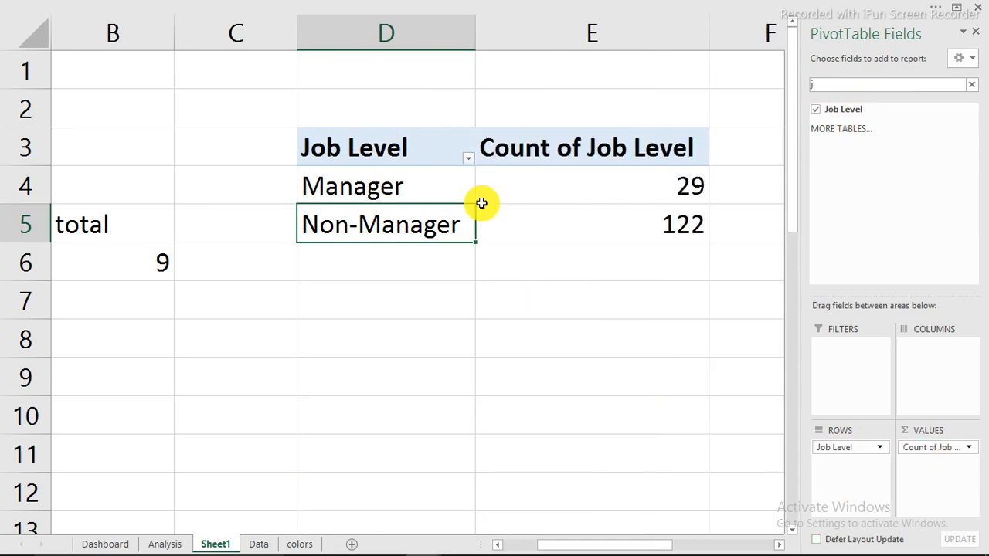
mouse_move(496, 188)
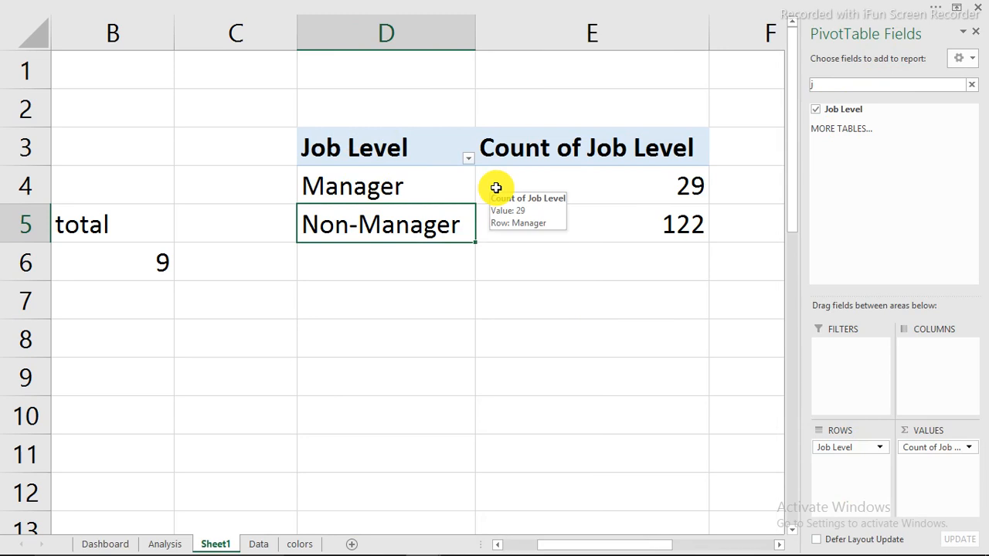
click(108, 544)
Copy the Total Departments, Total Managers and Total Non-Managers labels higher within their cards
click(215, 290)
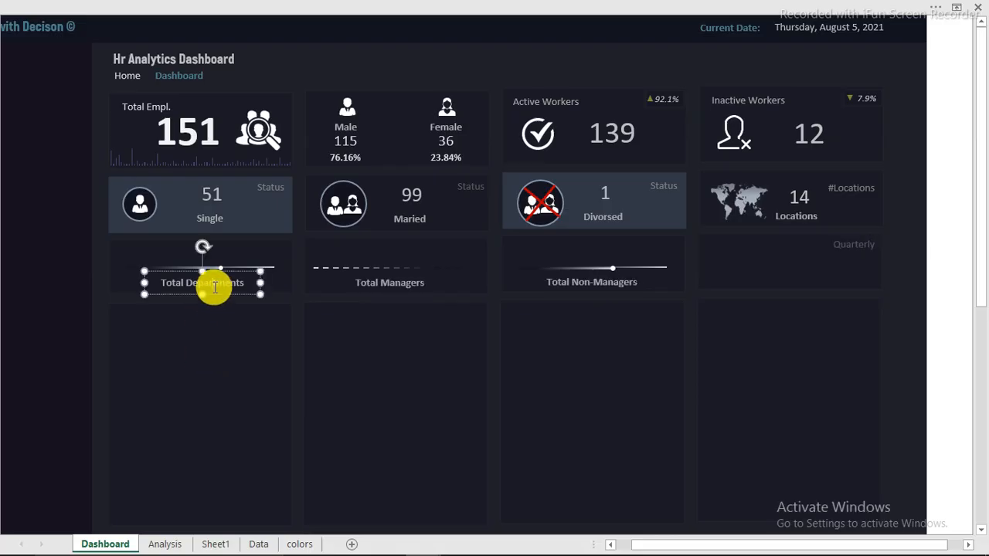
ctrl+click(402, 282)
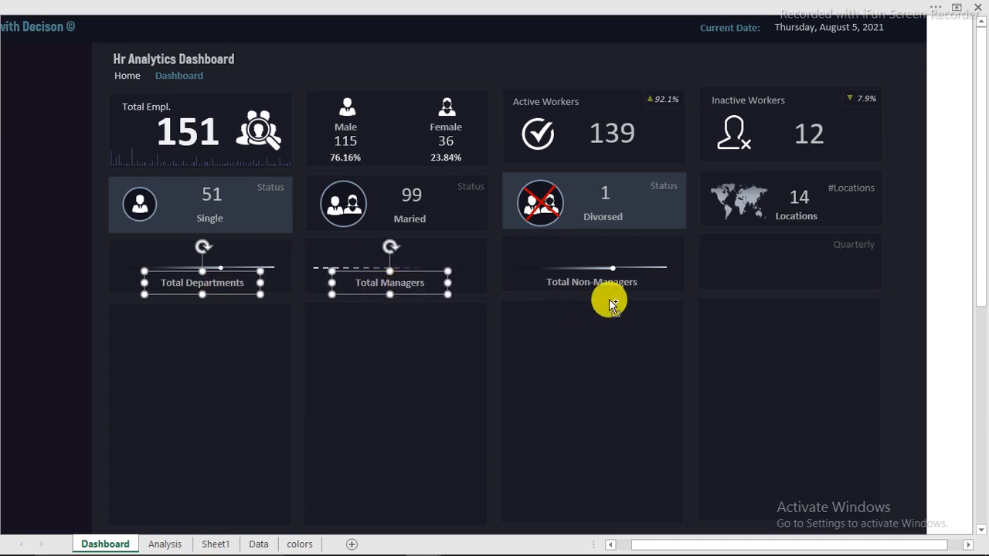
ctrl+click(606, 287)
drag(609, 289, 611, 263)
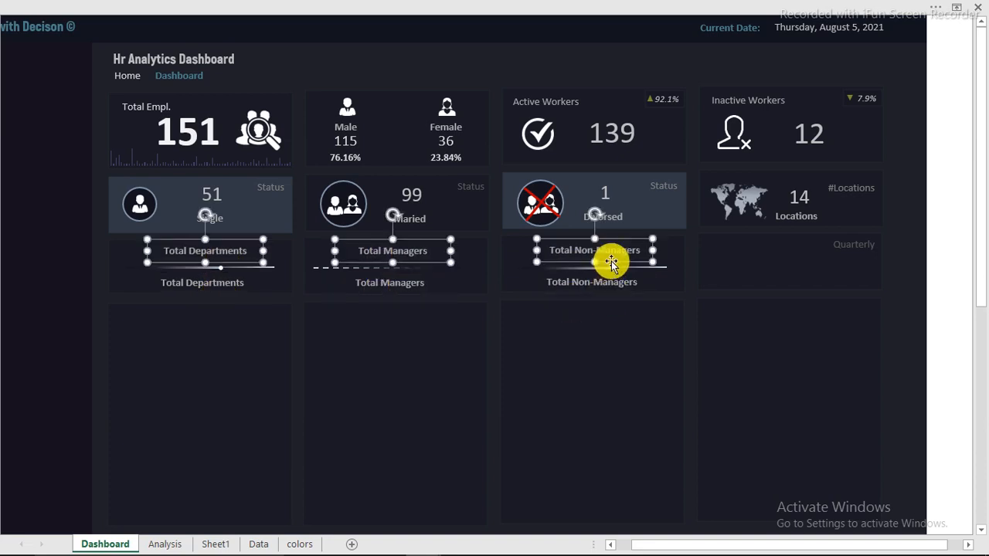
click(396, 63)
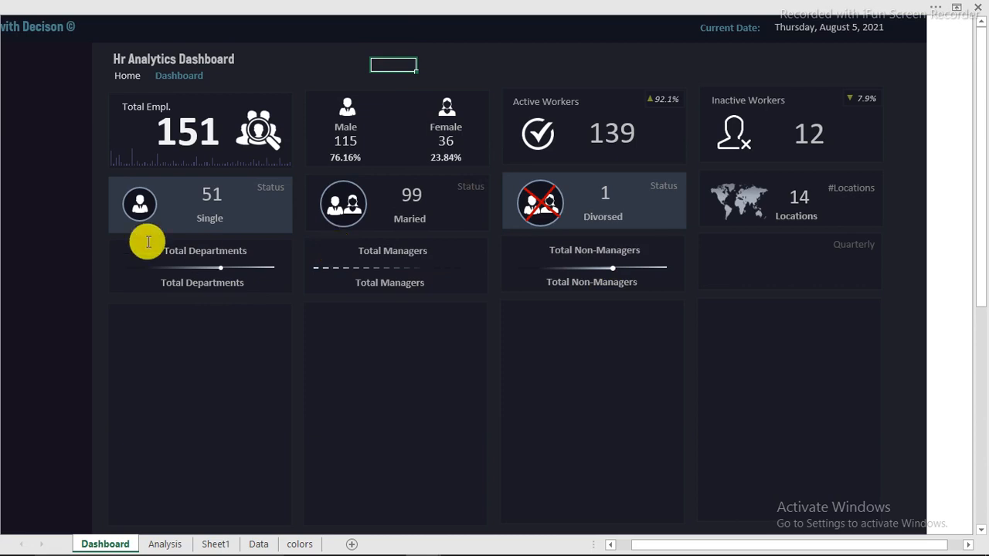
Zoom in on the dashboard and turn on the formula bar from the View ribbon
click(67, 238)
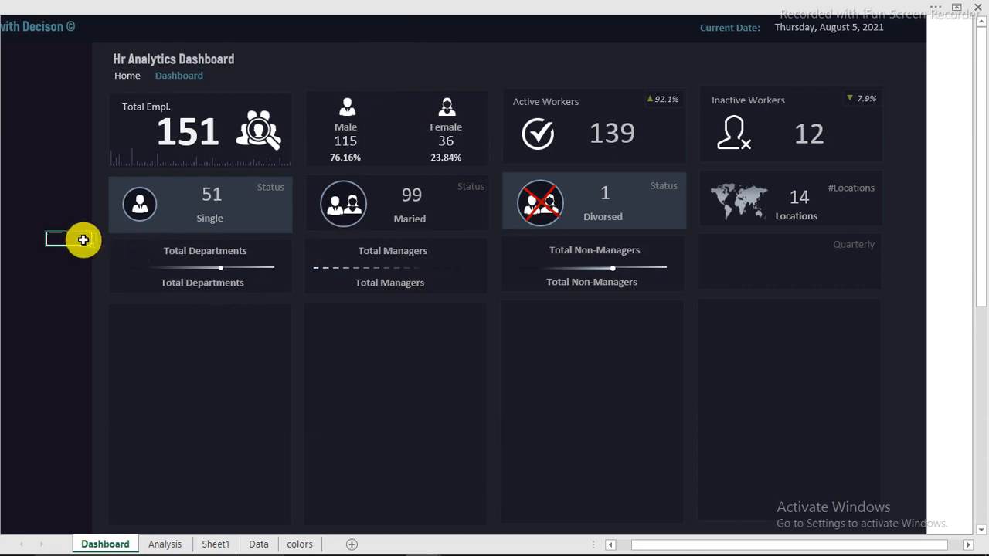
ctrl+scroll(90, 234, up, 1)
ctrl+scroll(90, 233, up, 2)
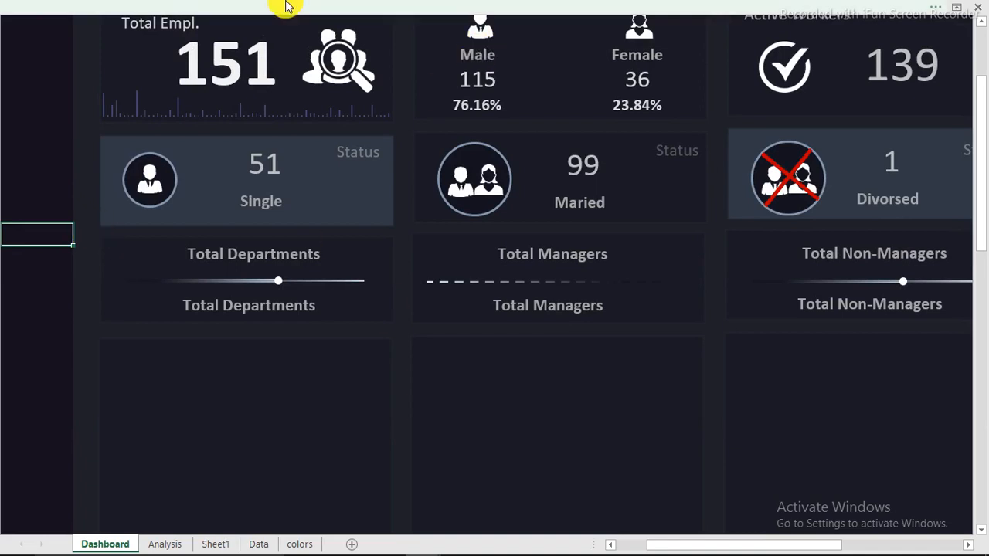
click(363, 8)
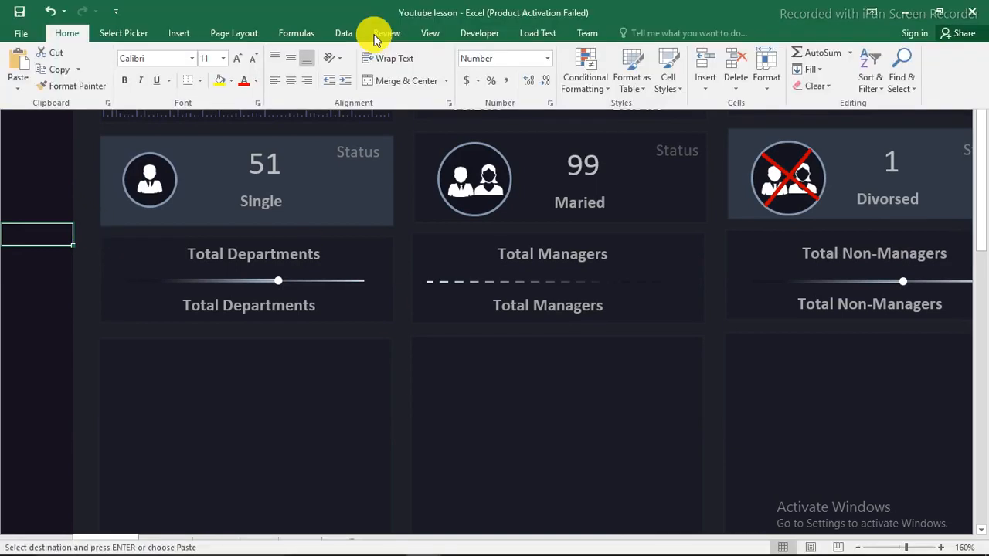
click(423, 35)
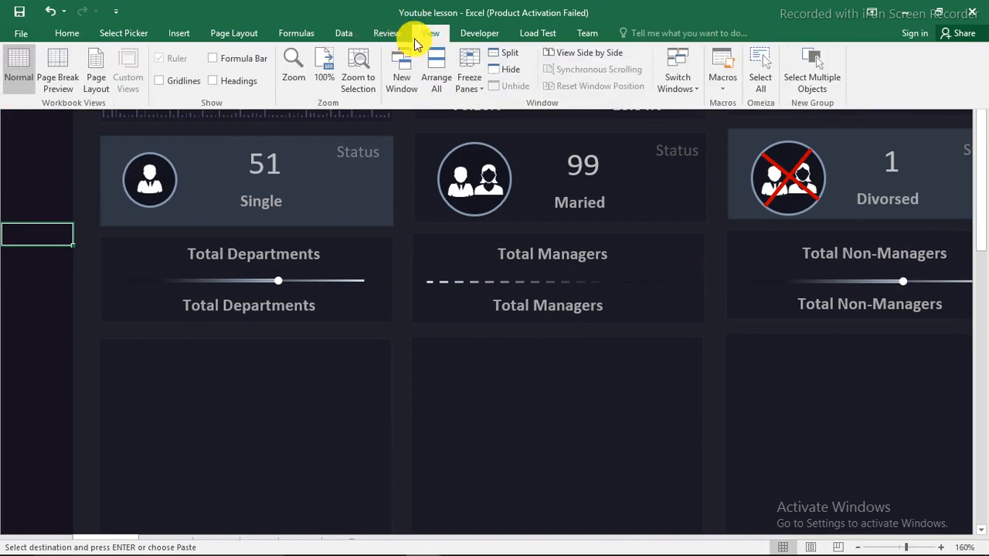
click(224, 61)
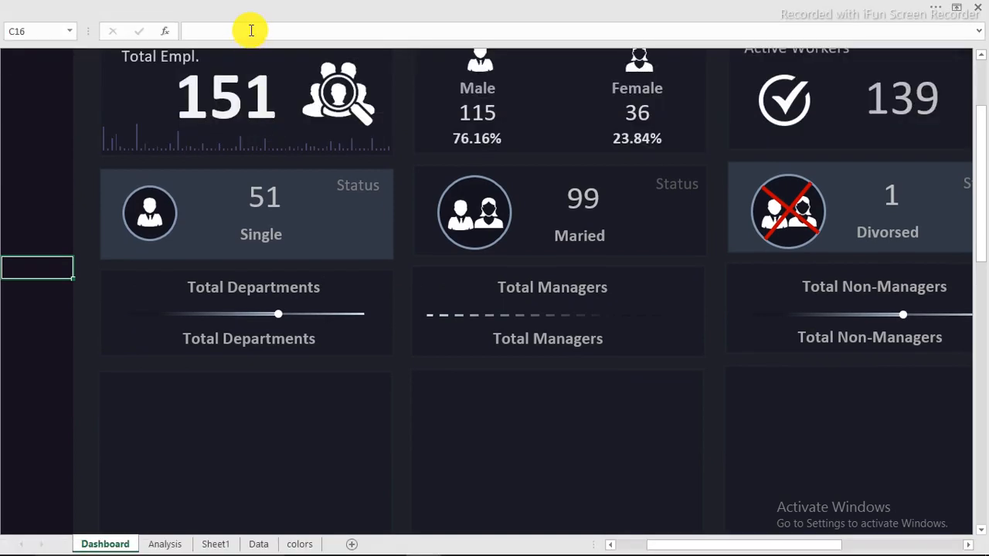
Link the Total Departments box to Sheet1!B6 so it shows 9
click(252, 30)
click(245, 287)
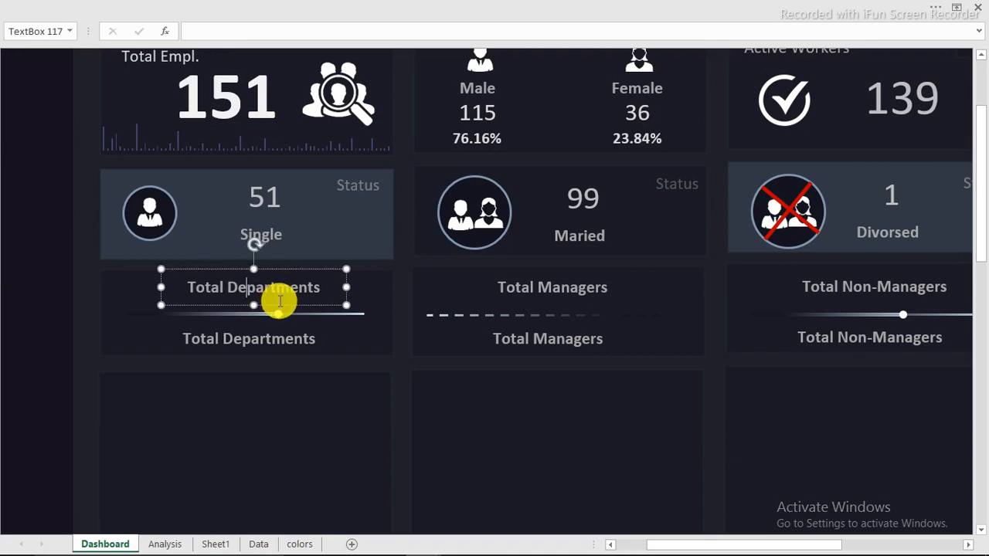
click(186, 34)
text(=)
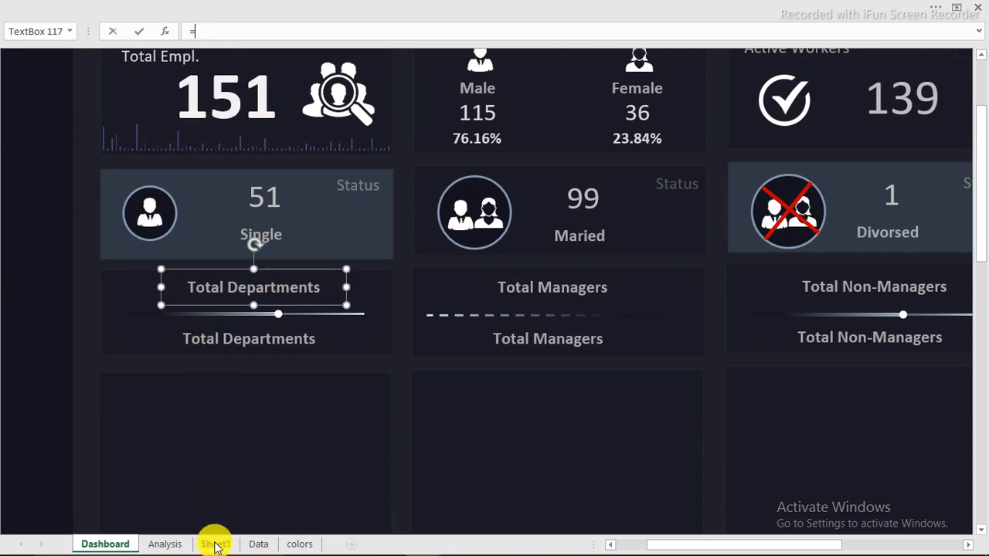
click(216, 545)
click(156, 298)
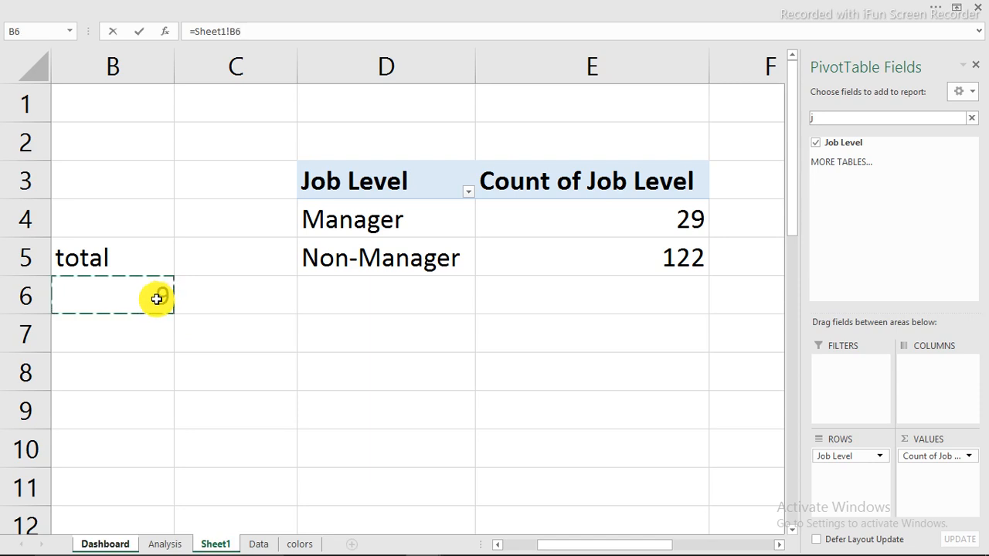
key(Return)
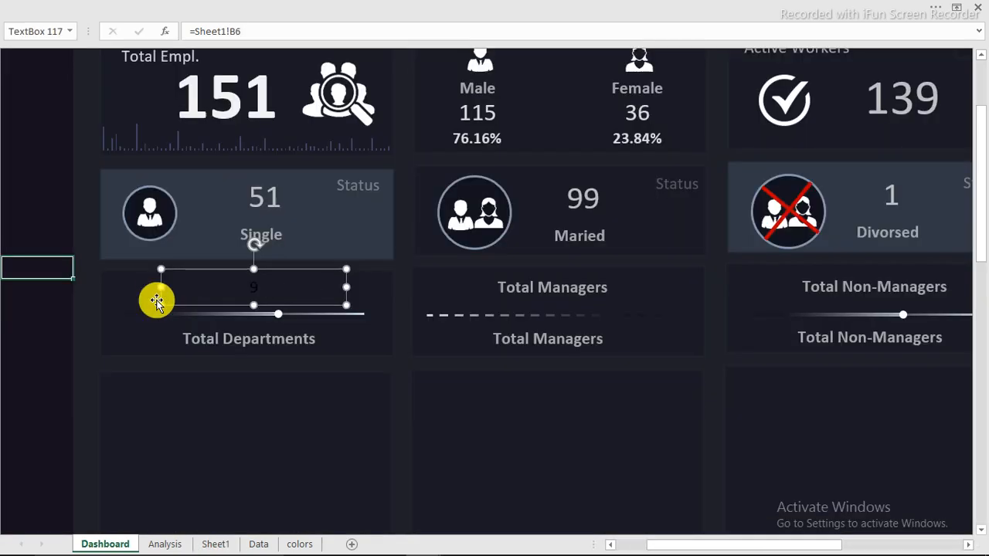
Link the Total Managers box to Sheet1!E4 so it shows 29
click(548, 287)
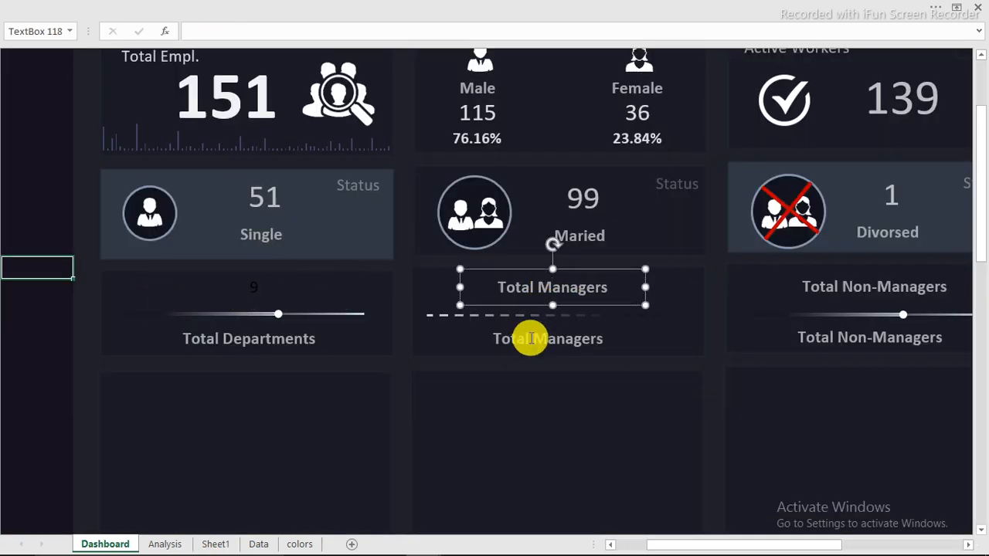
click(218, 33)
text(=)
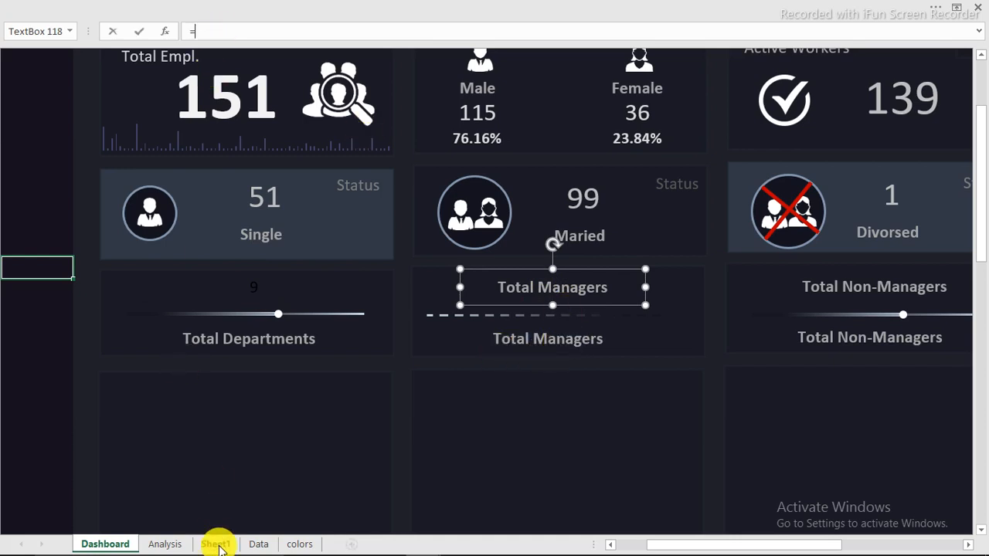
click(215, 544)
click(634, 216)
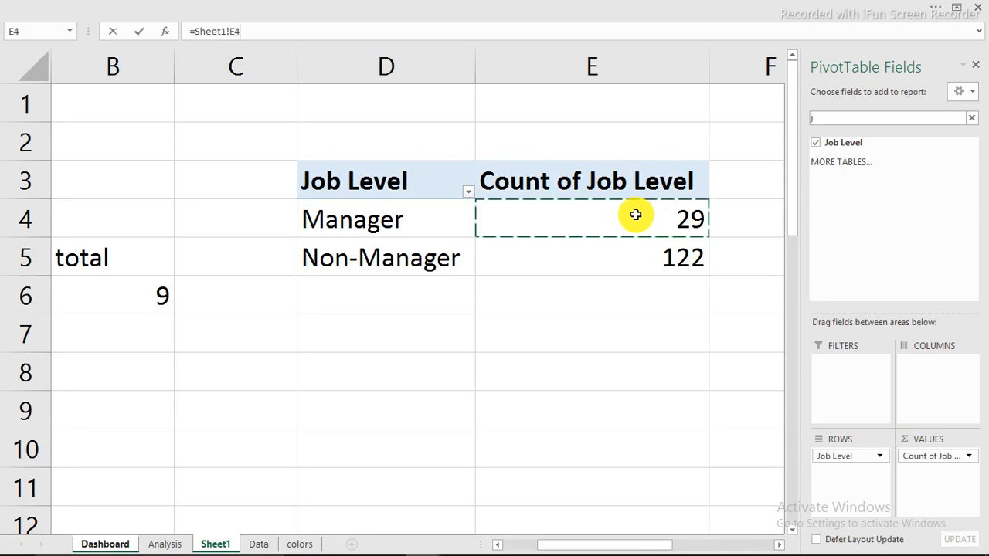
key(Return)
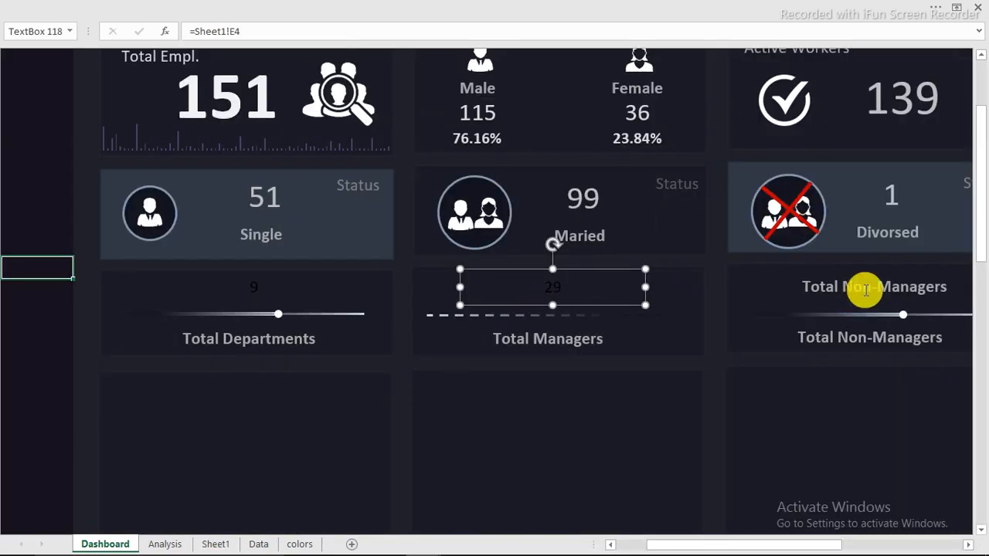
Link the Total Non-Managers box to Sheet1!E5 so it shows 122
click(865, 286)
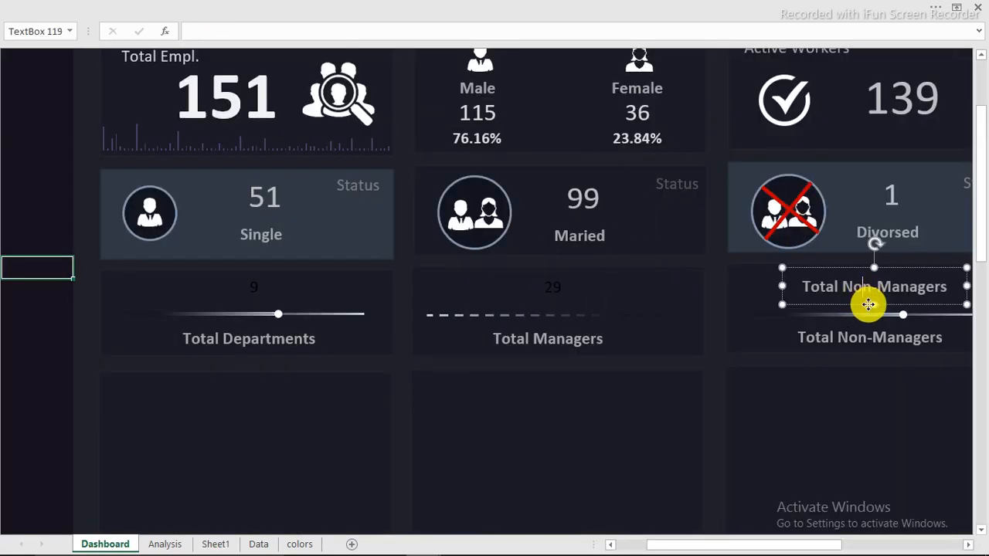
text(=)
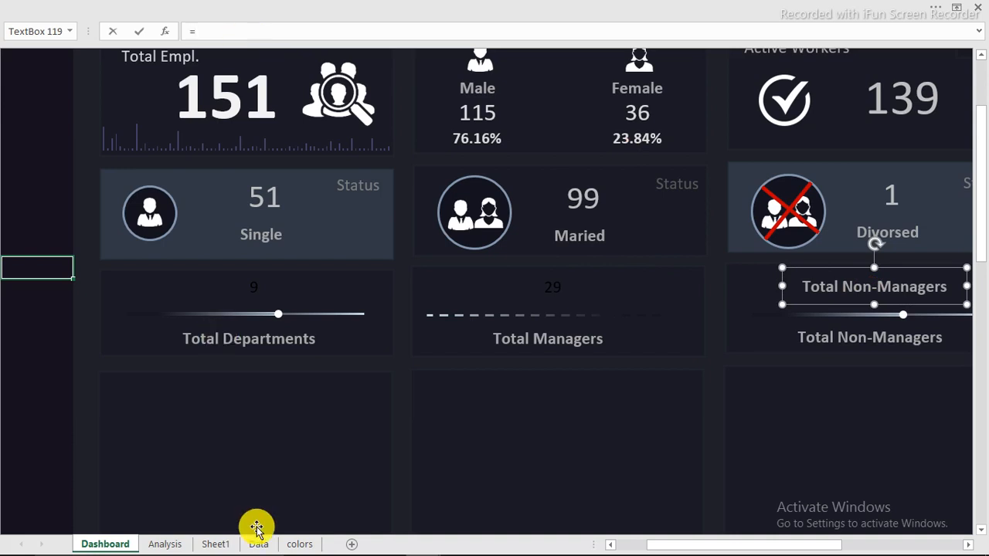
click(218, 543)
click(690, 255)
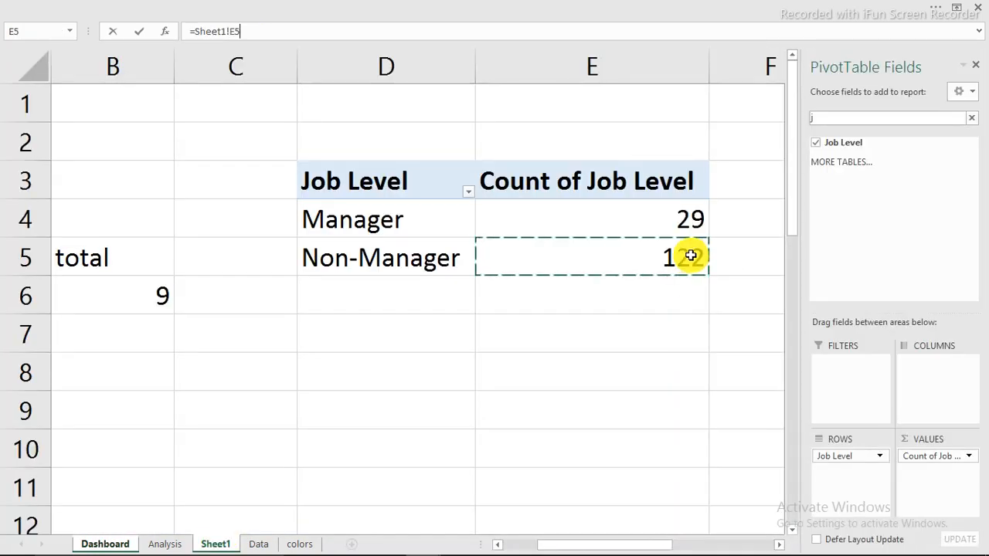
key(Return)
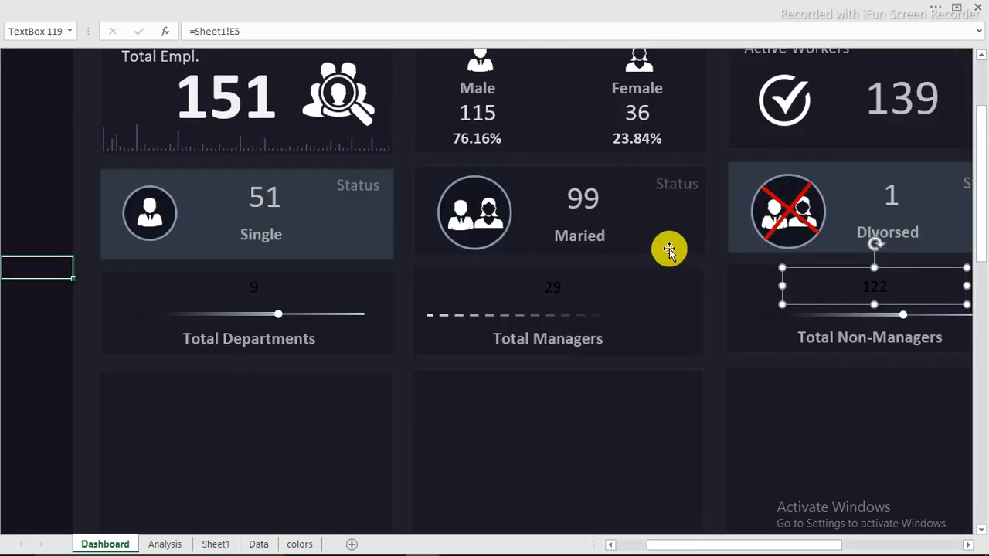
click(580, 200)
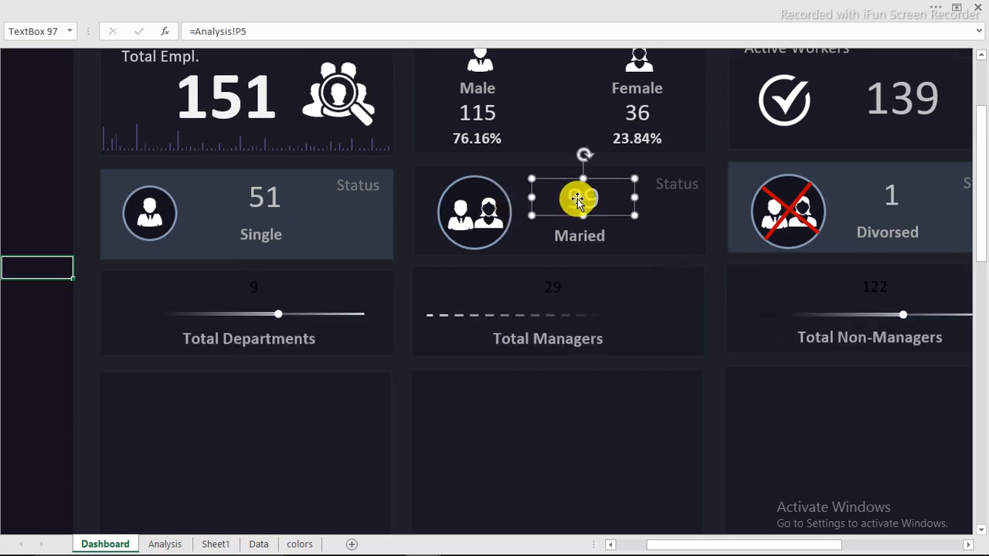
click(159, 7)
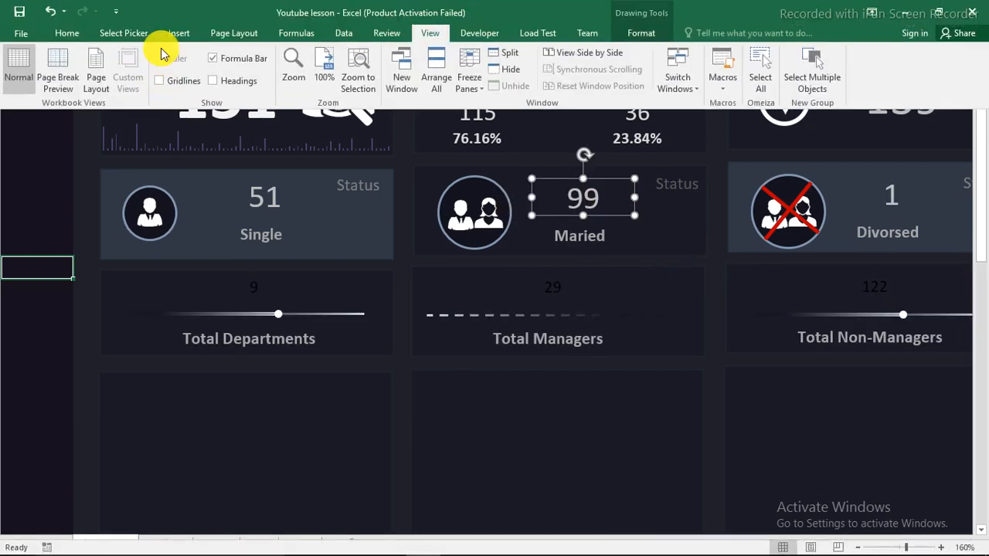
Format Paint the 99 married figure's style onto the 9, 29 and 122 figures
click(67, 33)
click(78, 86)
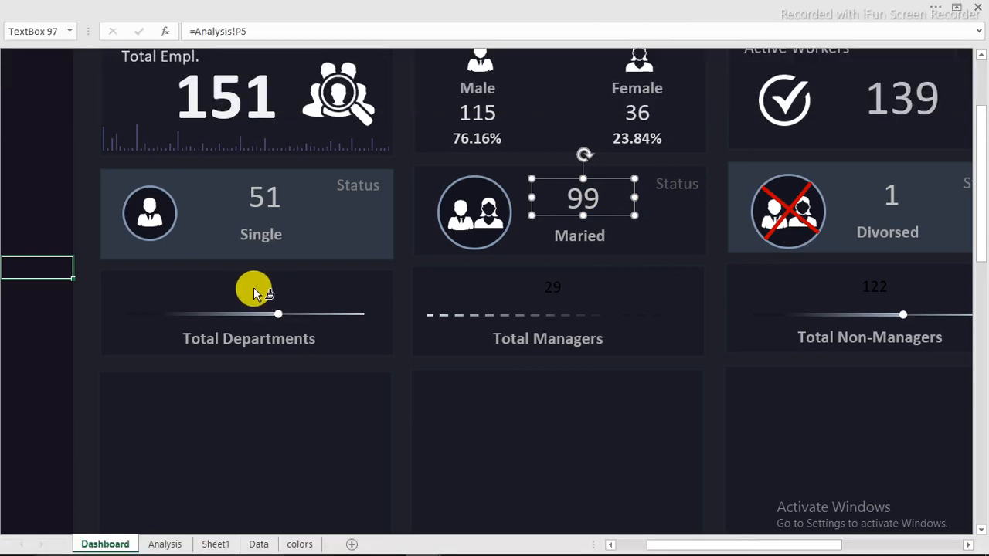
click(255, 292)
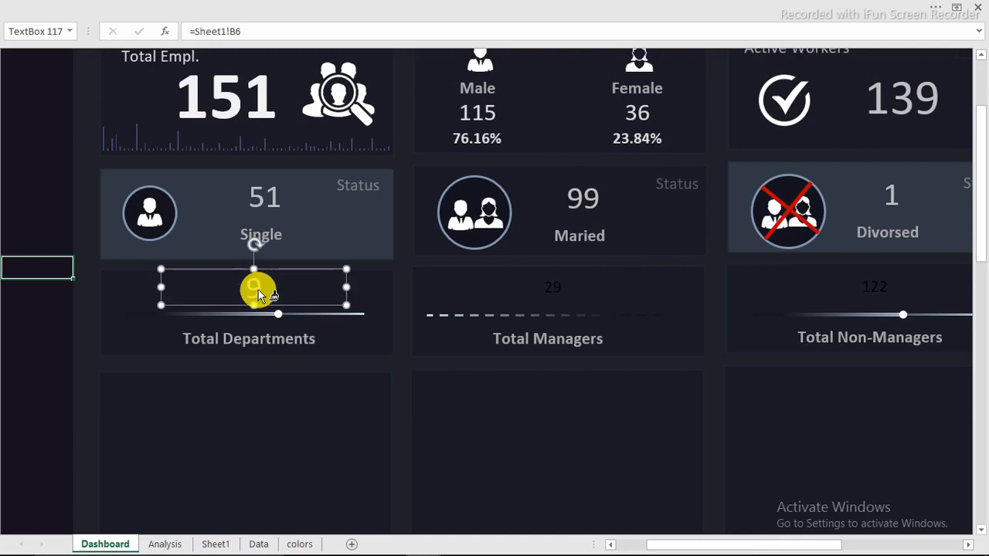
click(555, 283)
click(866, 292)
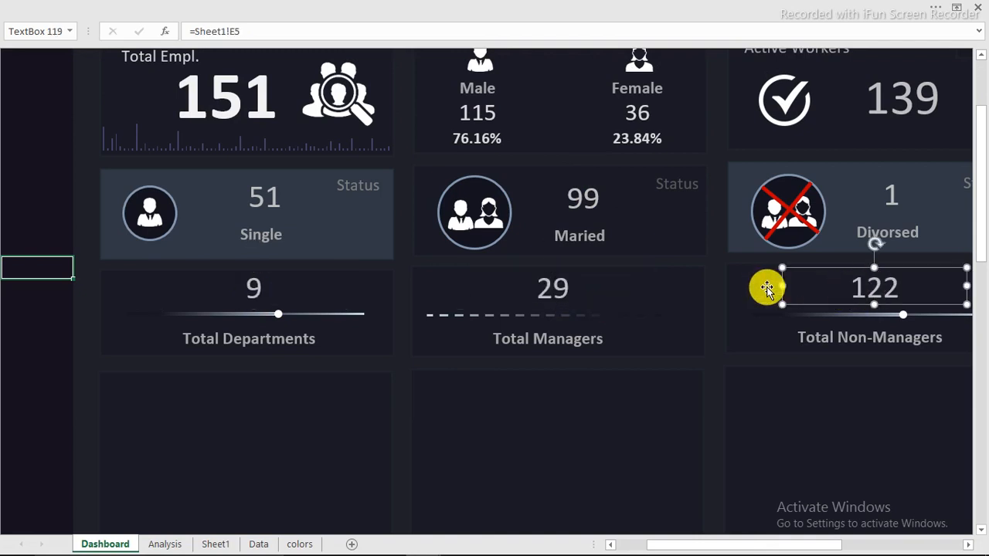
Bottom-align the 9, 29 and 122 number boxes, then deselect them
ctrl+click(554, 291)
ctrl+click(258, 283)
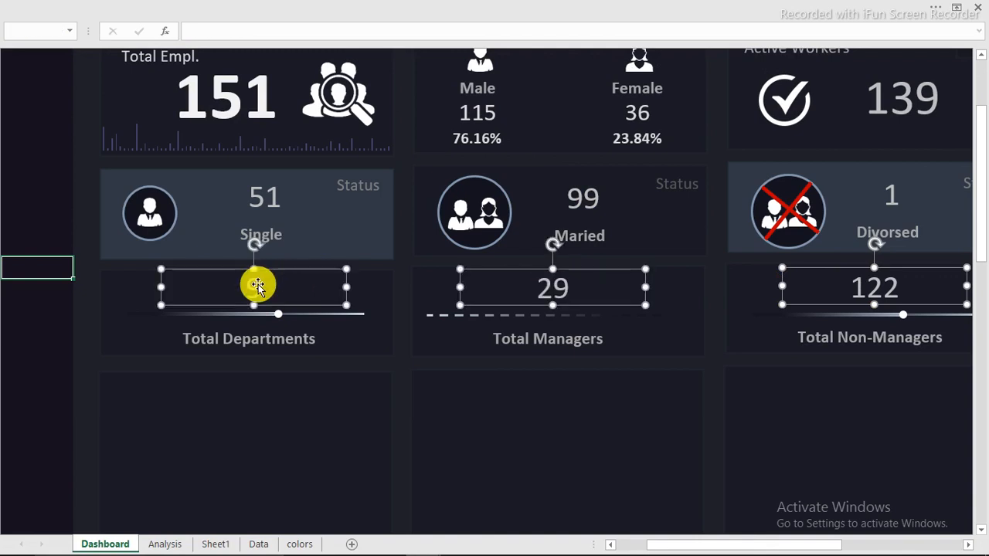
click(638, 7)
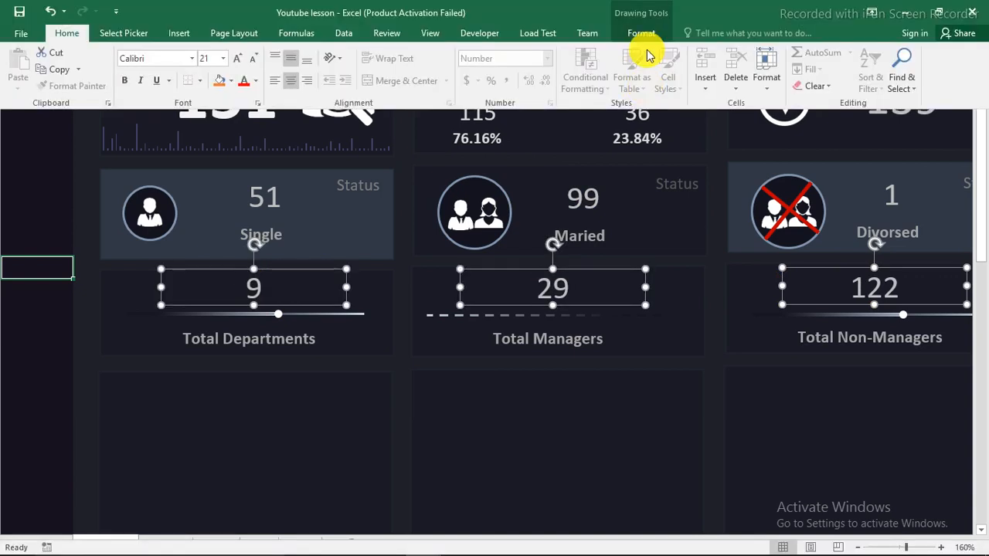
click(638, 37)
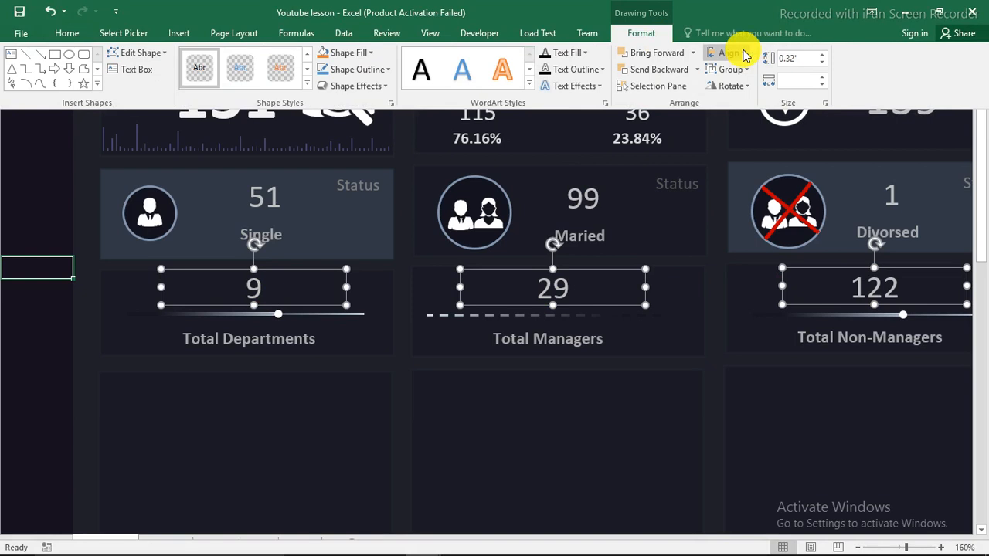
click(739, 52)
click(743, 159)
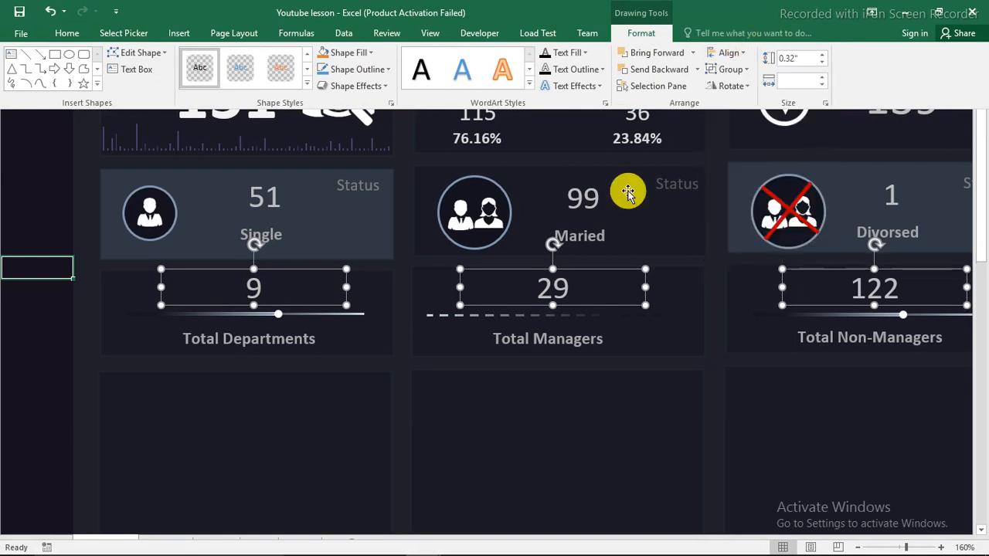
click(34, 189)
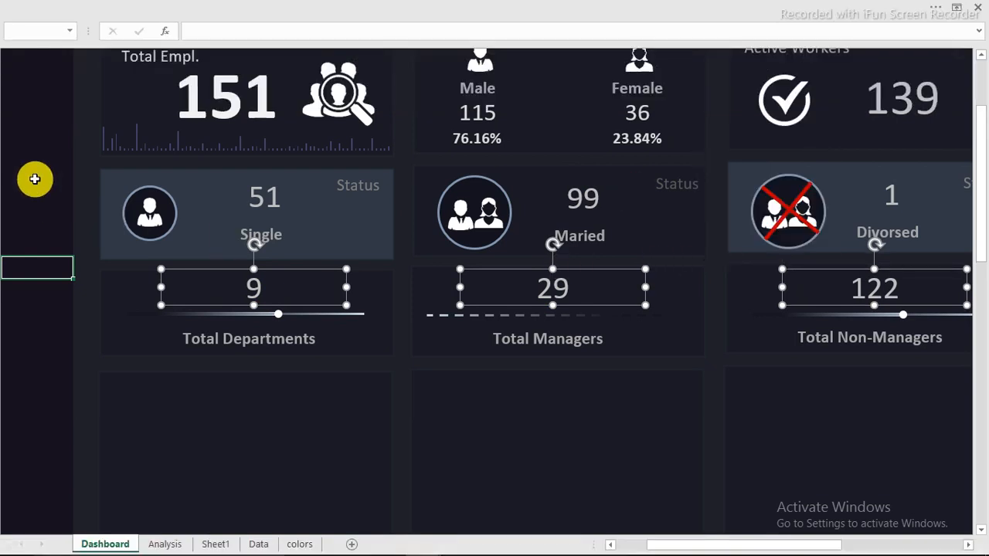
click(33, 177)
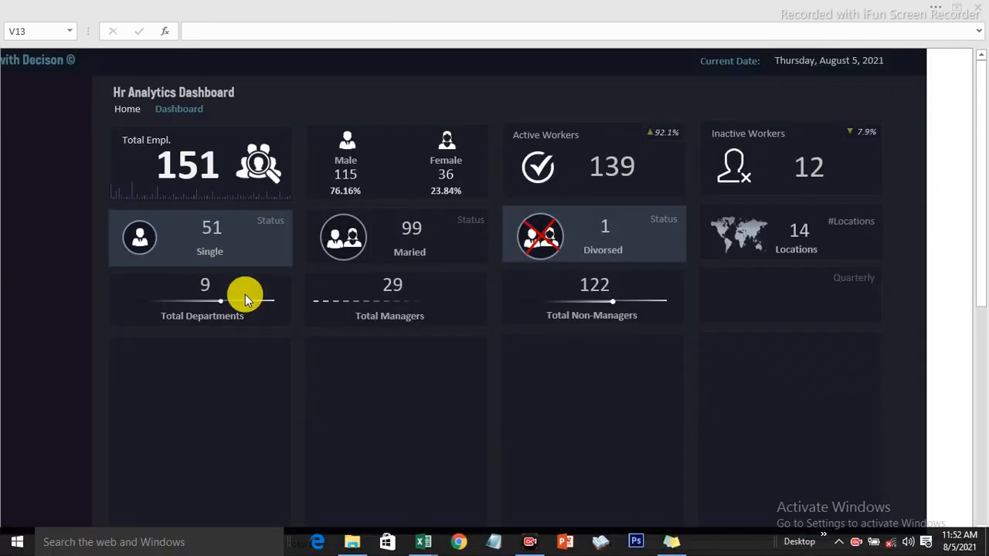
mouse_move(421, 542)
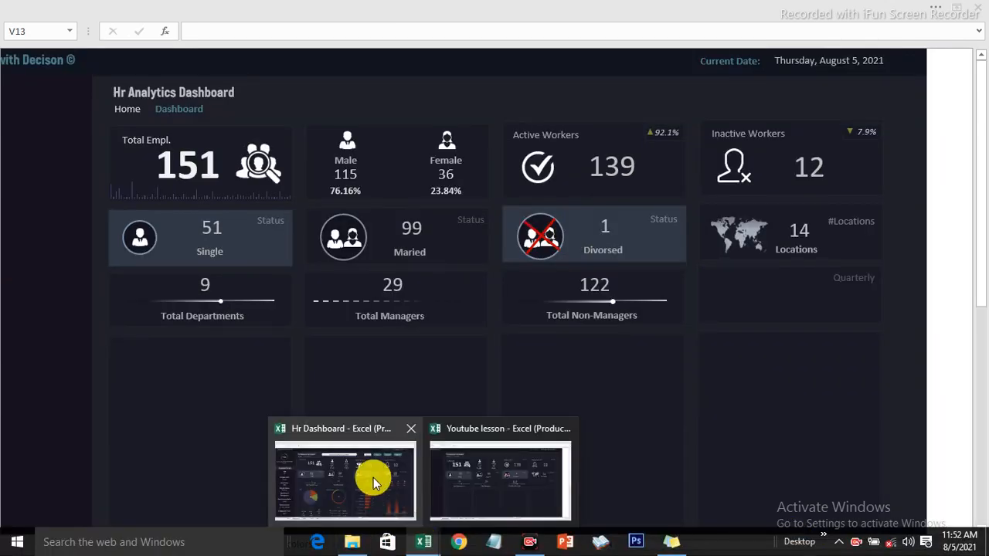
mouse_move(373, 476)
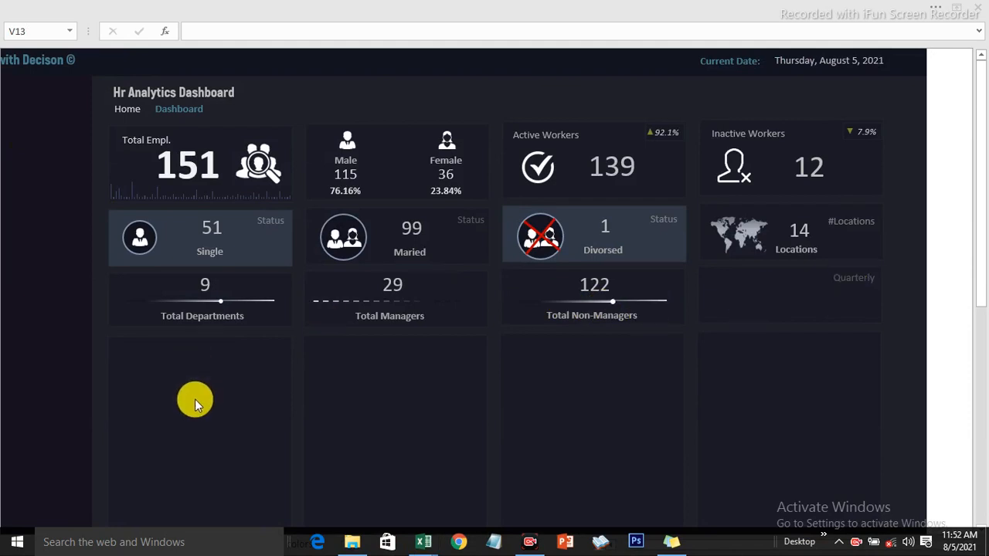
click(939, 235)
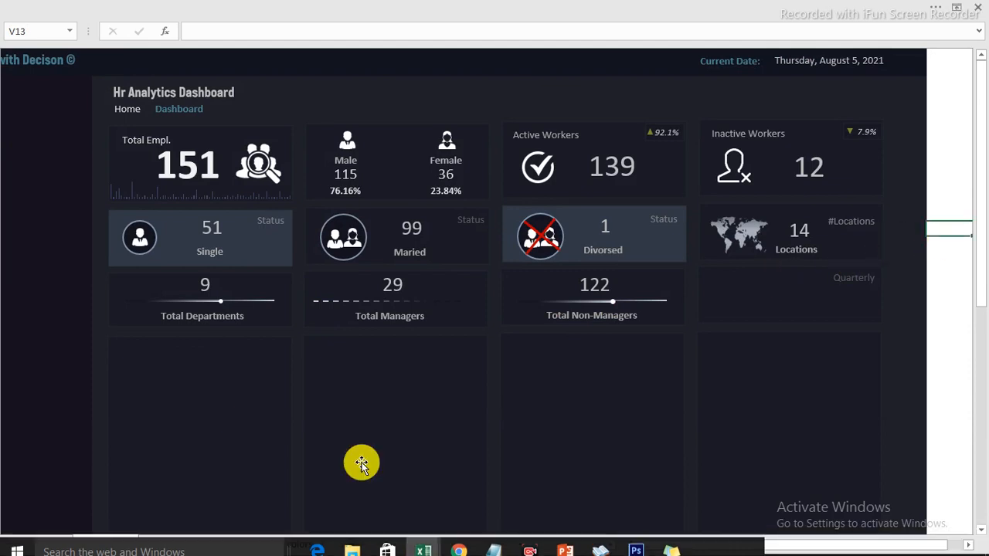
Copy the Job Level pivot on Sheet1 and paste a duplicate at G3
click(207, 544)
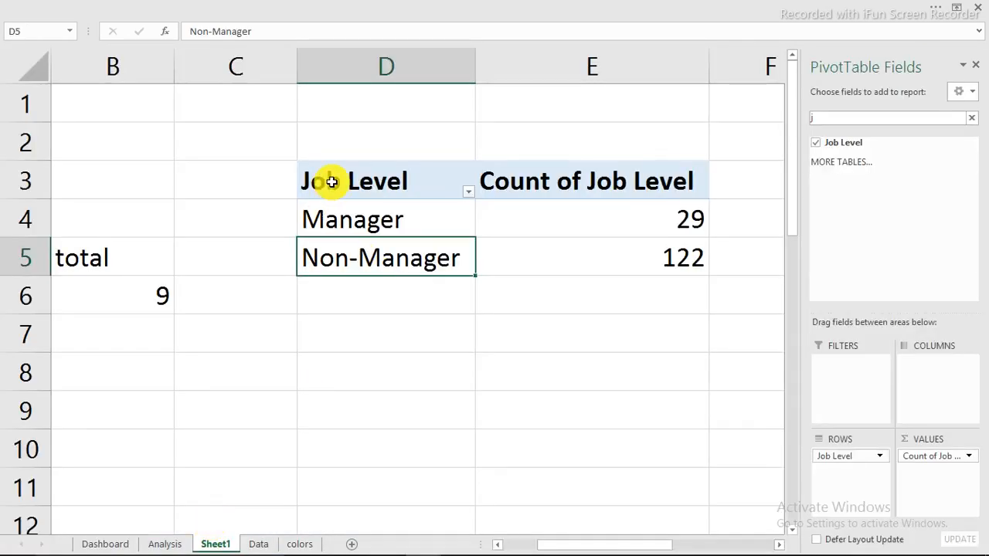
drag(325, 181, 629, 261)
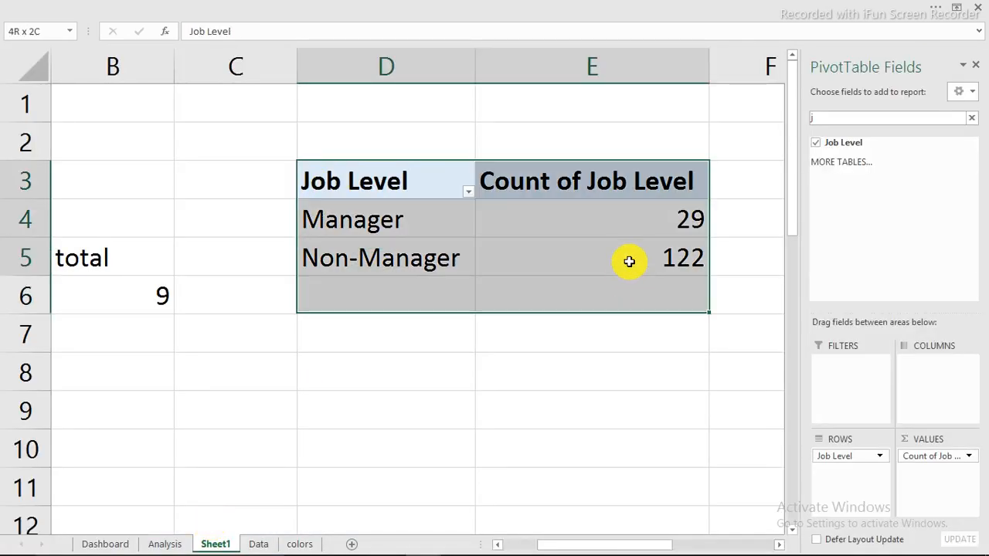
right_click(406, 223)
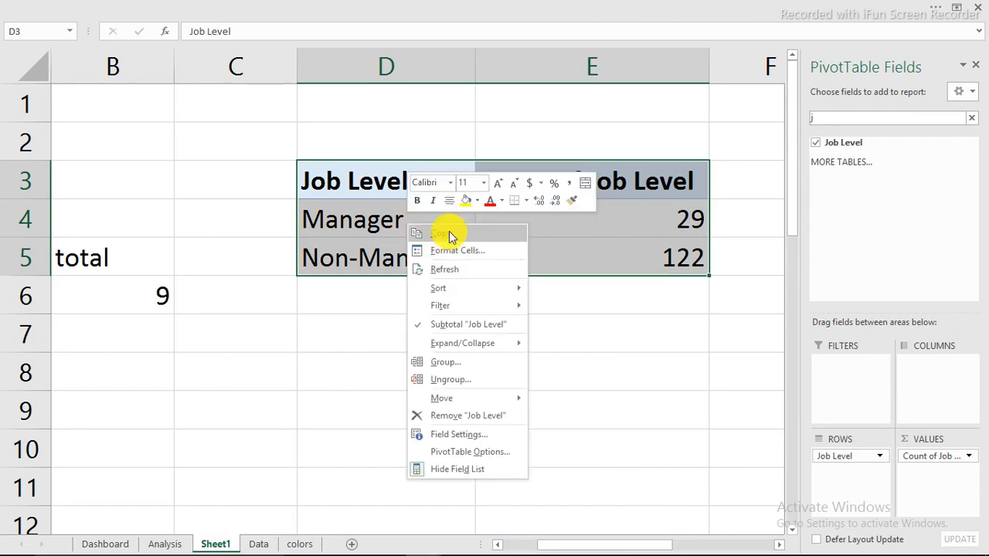
click(450, 235)
drag(645, 547, 754, 532)
click(479, 186)
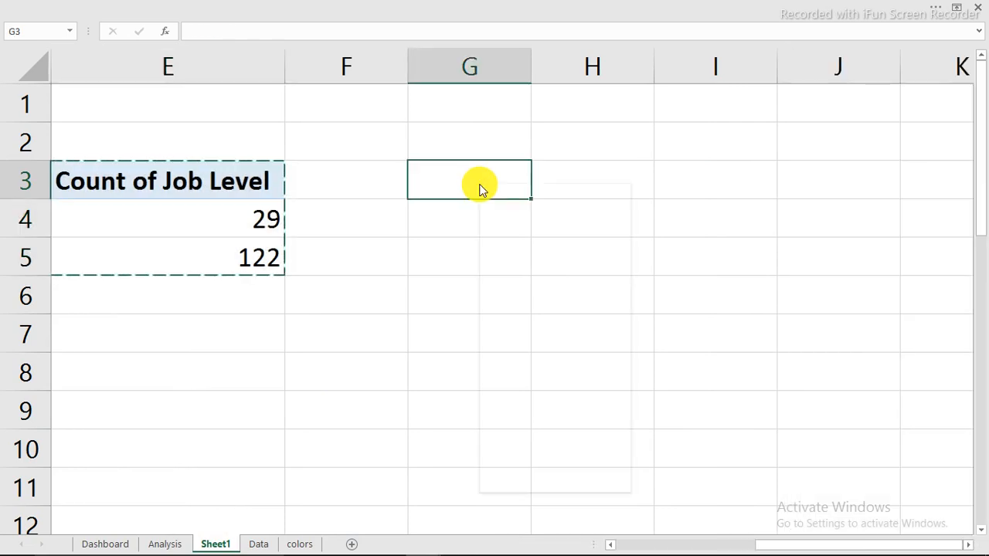
right_click(479, 187)
click(513, 245)
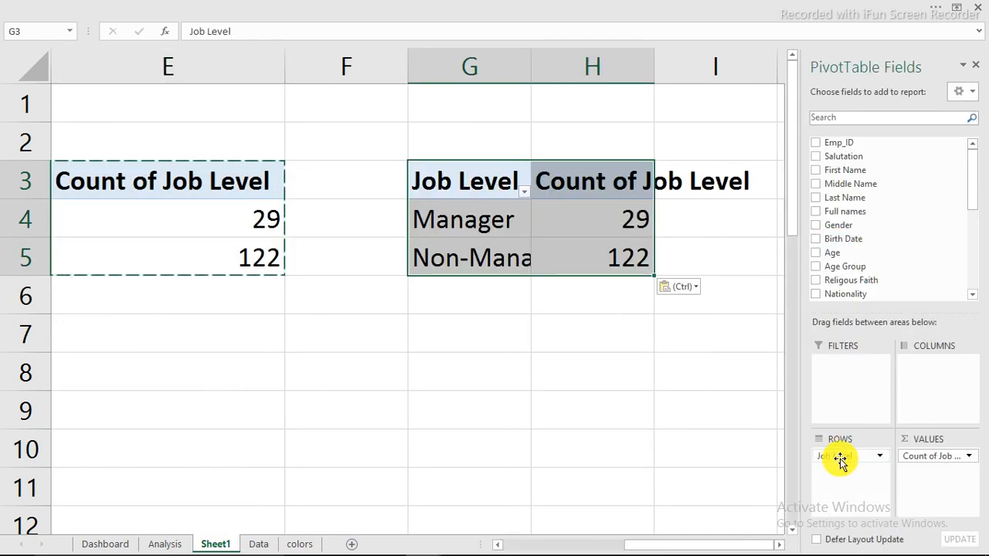
Replace Job Level with Quarters in the copy's rows, giving Qtr1–Qtr4 counts 53, 29, 34, 35
drag(840, 458, 708, 433)
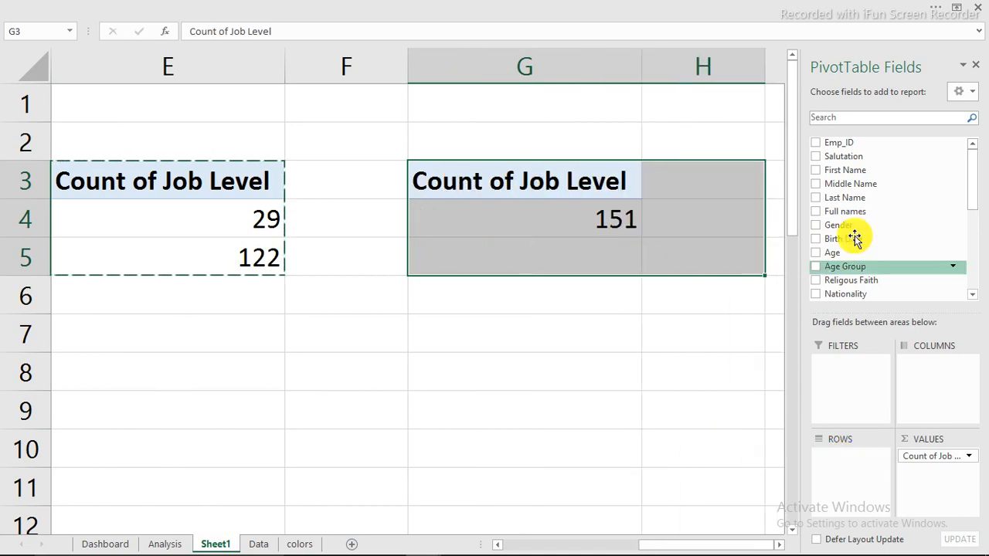
drag(971, 170, 972, 253)
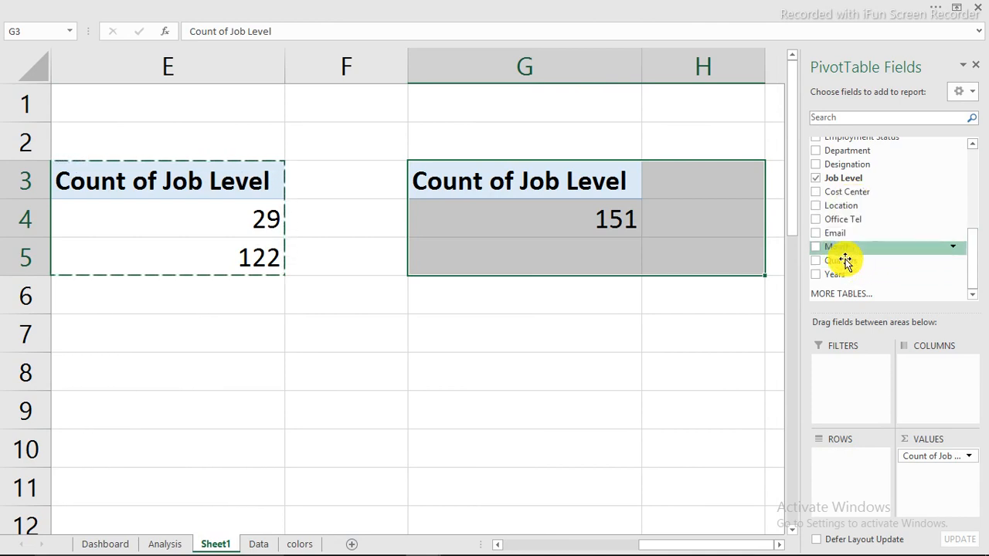
drag(841, 265, 866, 468)
click(601, 223)
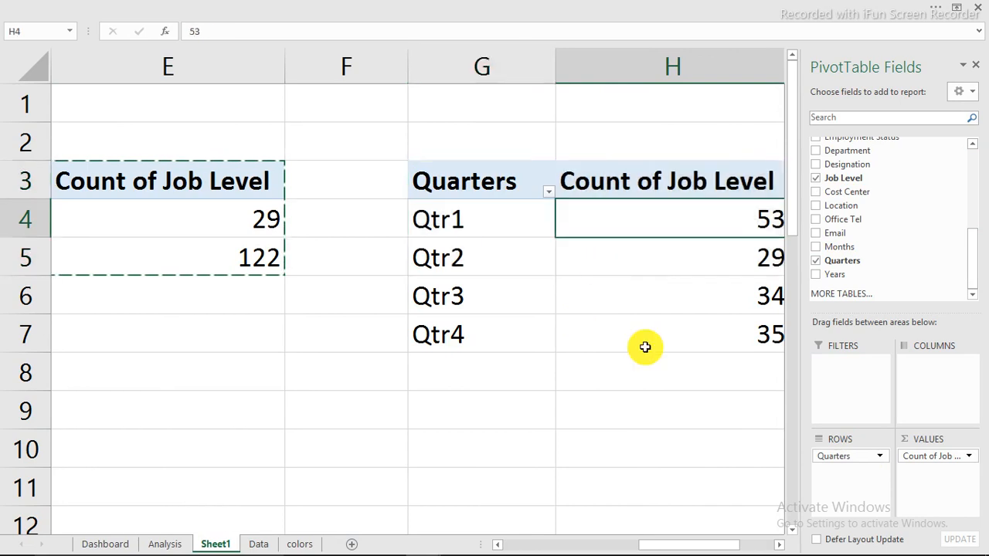
drag(683, 549, 698, 548)
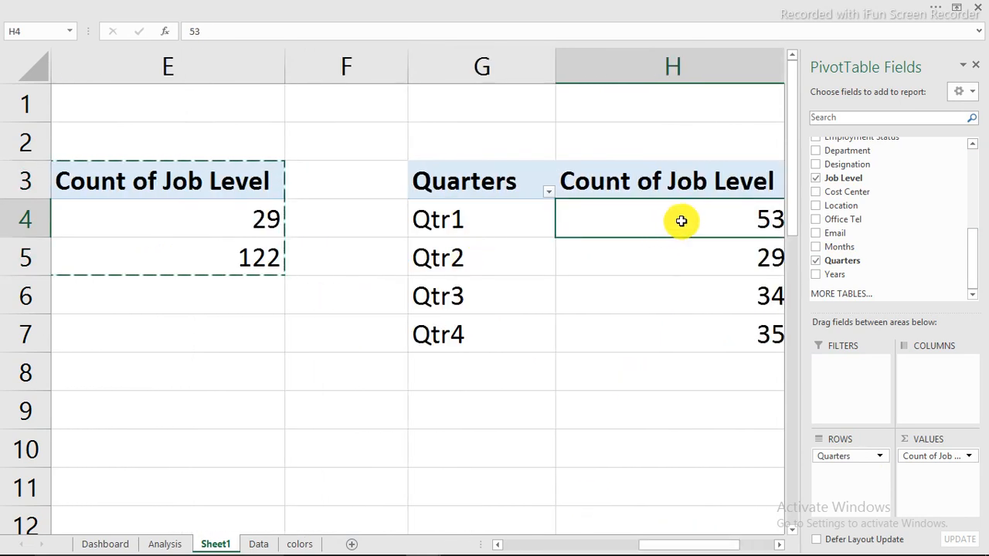
click(755, 270)
click(755, 302)
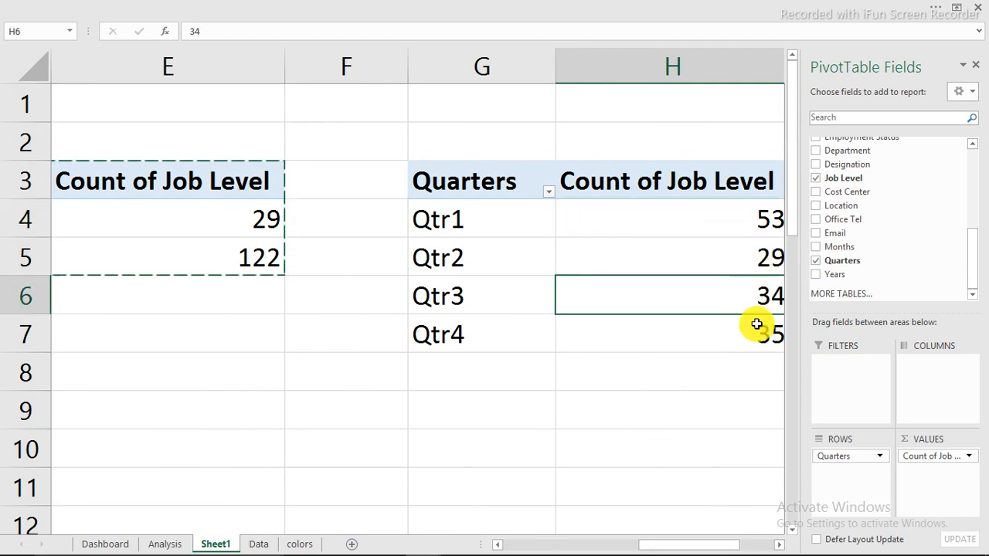
click(755, 330)
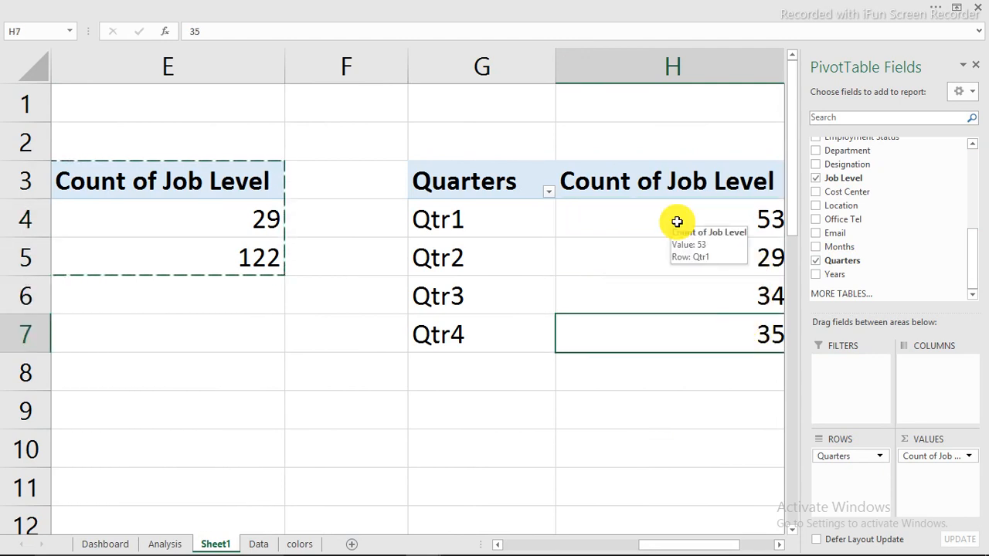
click(676, 220)
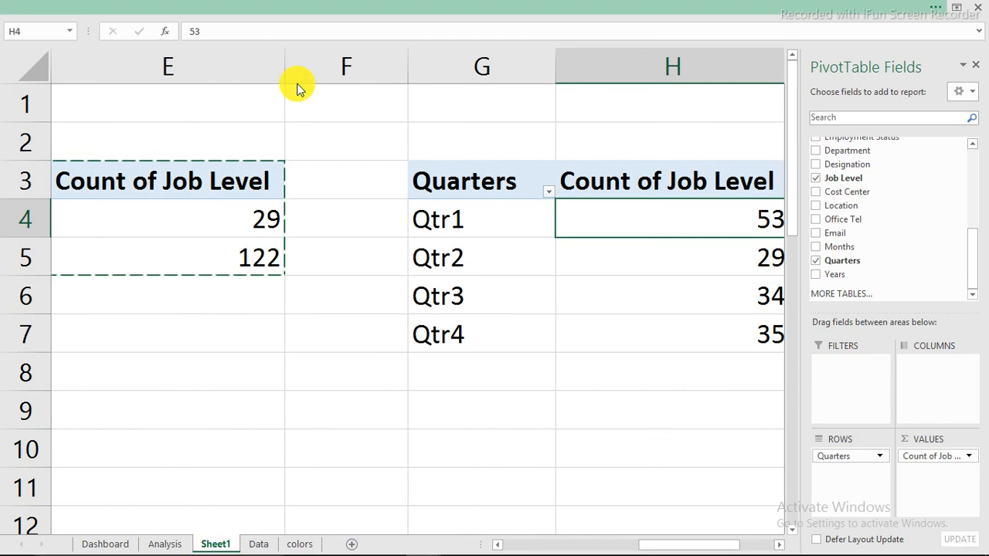
click(232, 7)
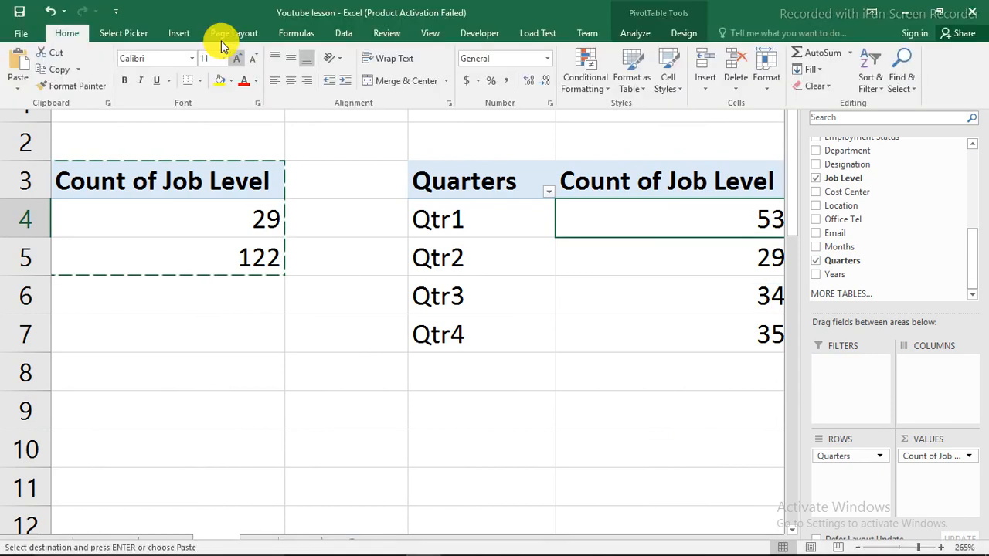
Insert a clustered column PivotChart of the quarterly counts and move it over the pivot tables
click(177, 35)
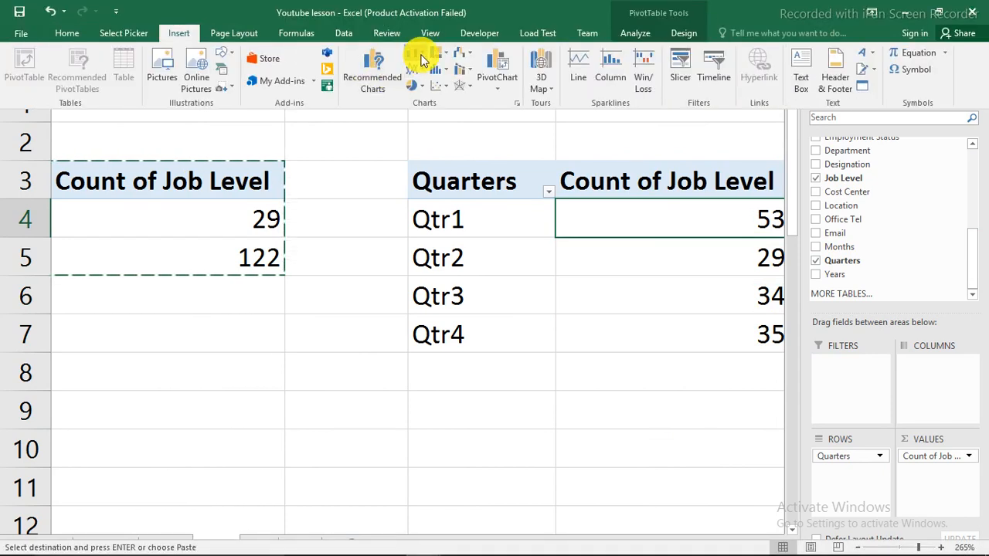
click(420, 58)
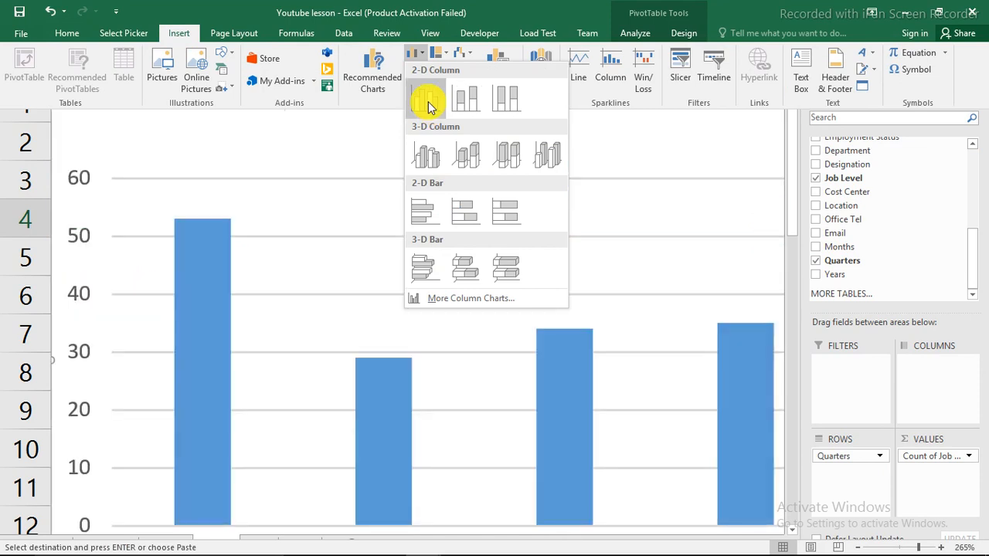
click(428, 101)
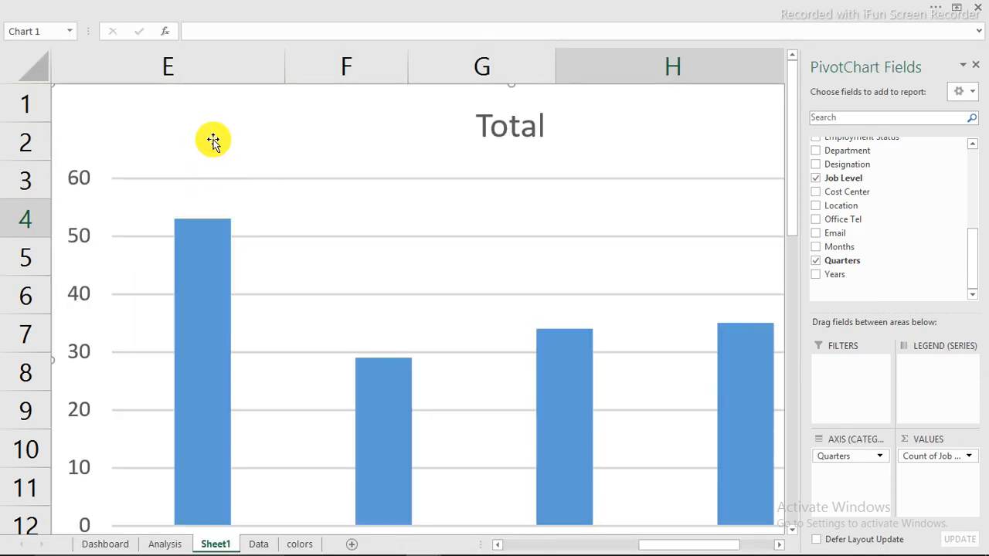
drag(201, 131, 226, 158)
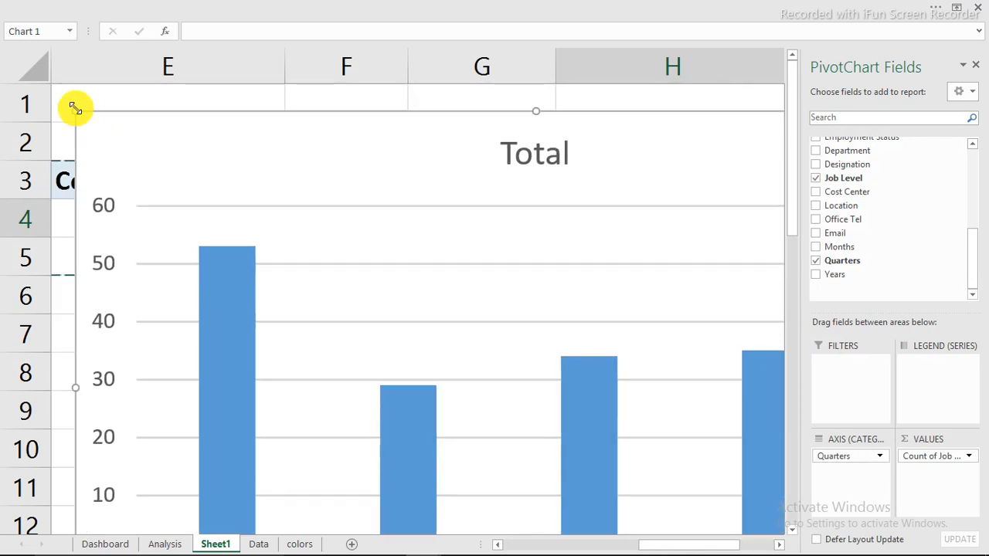
drag(75, 108, 604, 357)
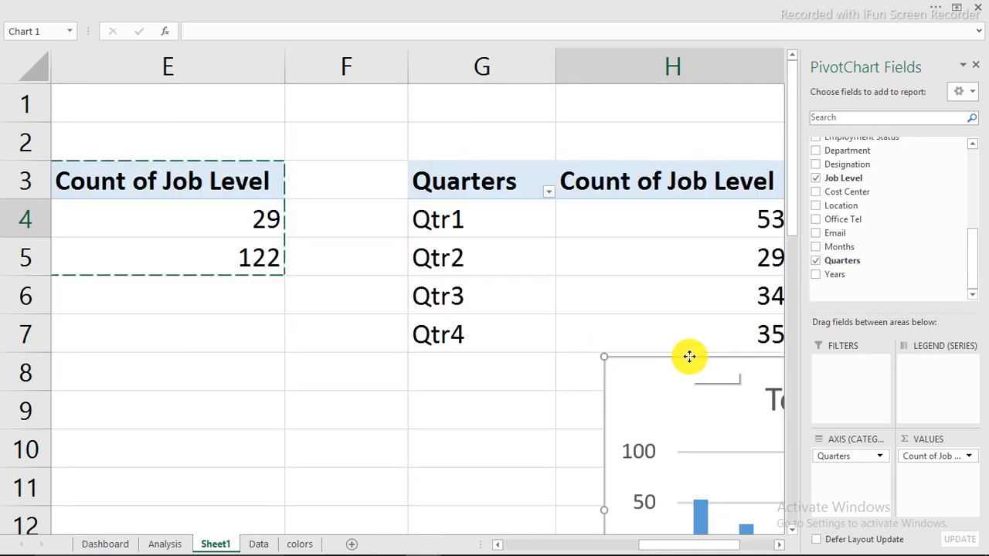
drag(689, 356, 206, 76)
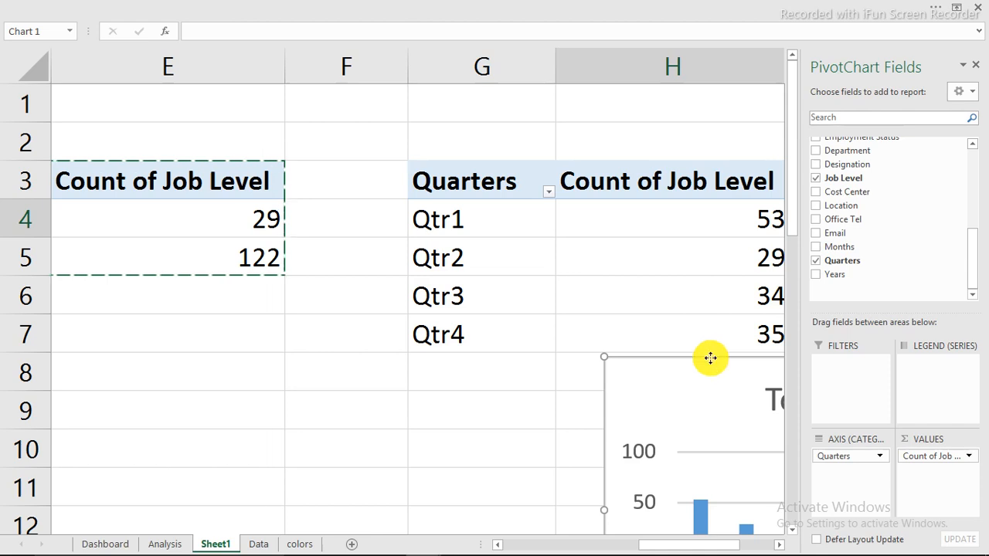
drag(710, 357, 280, 126)
Strip the chart's title, legend, Quarters button, value axis and gridlines, shorten it, and cut it
click(352, 170)
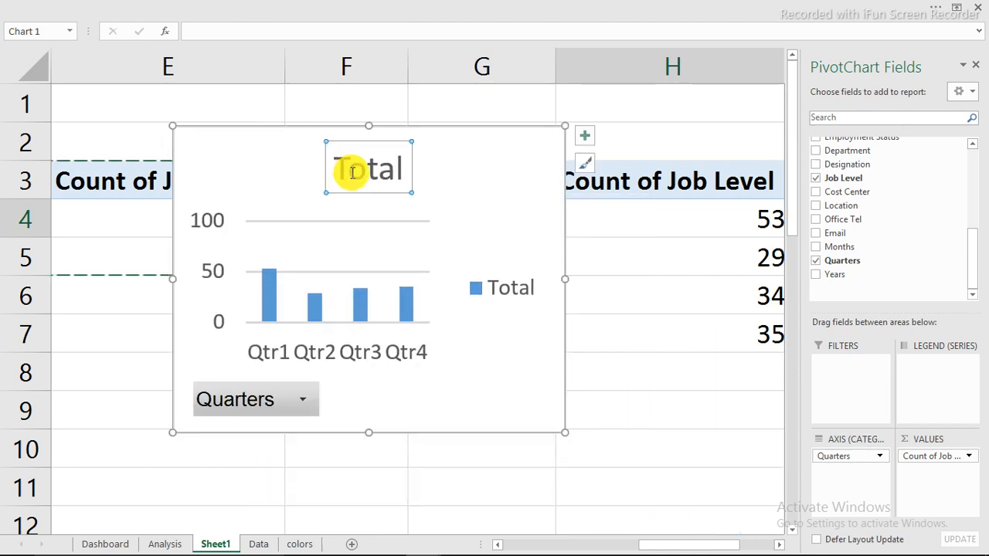
key(Delete)
click(505, 260)
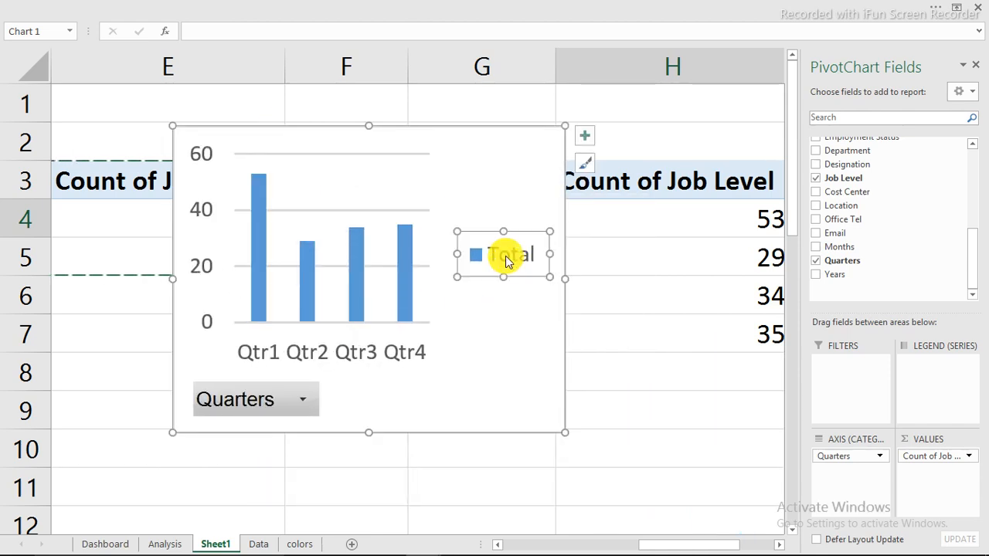
key(Delete)
right_click(233, 400)
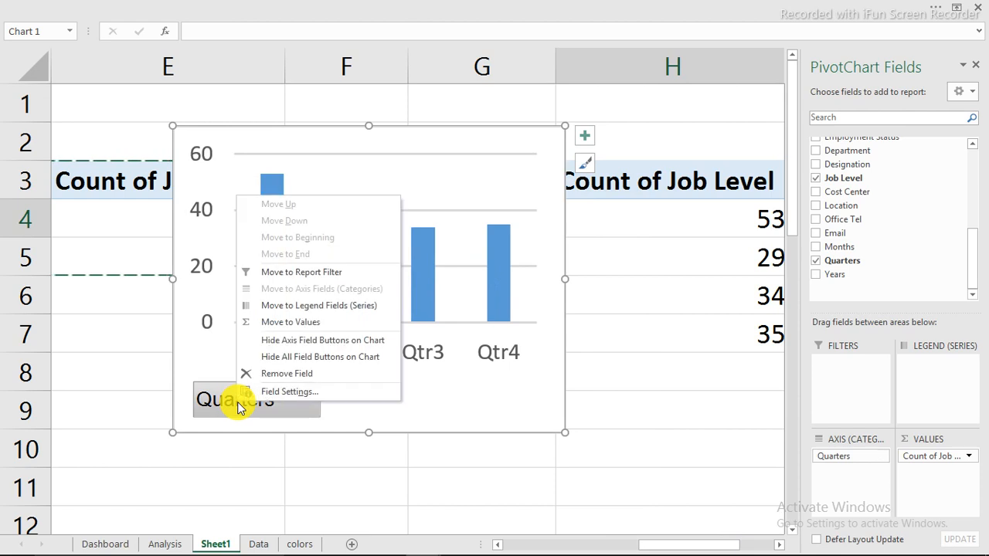
click(290, 357)
click(199, 224)
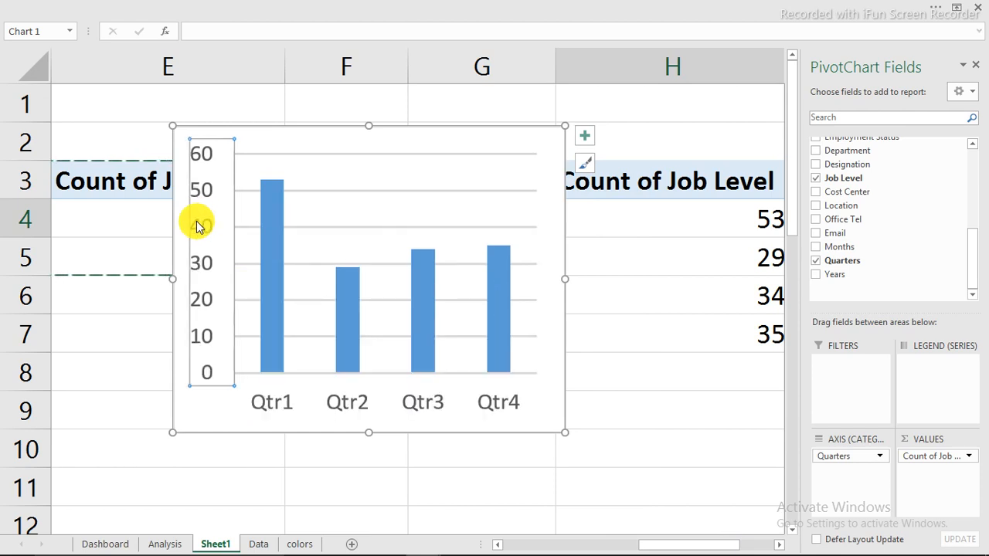
key(Delete)
click(334, 227)
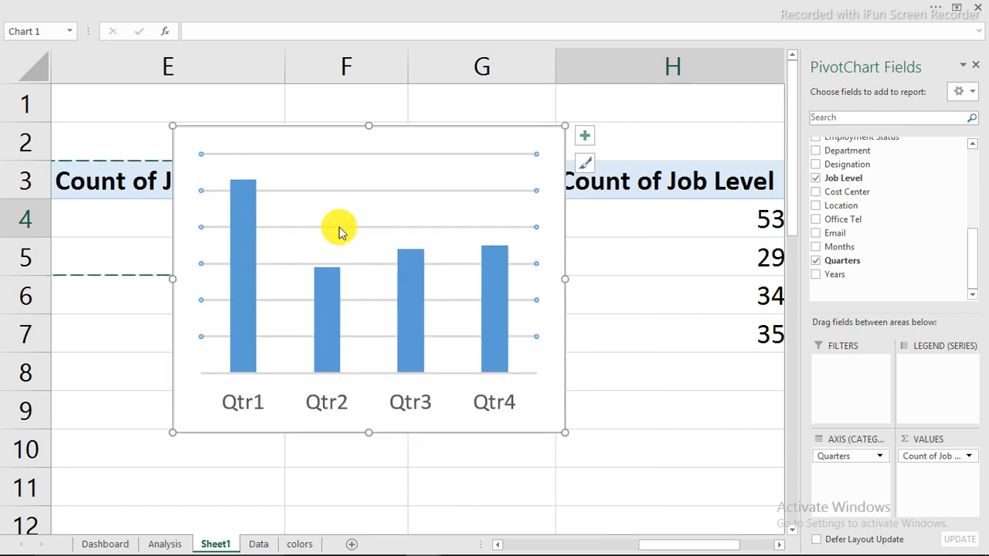
key(Delete)
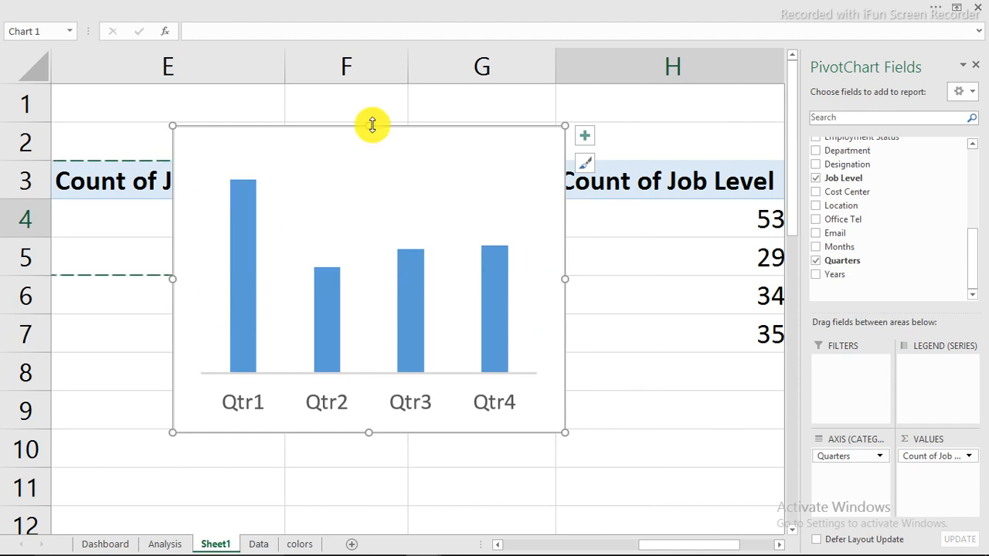
drag(373, 125, 381, 266)
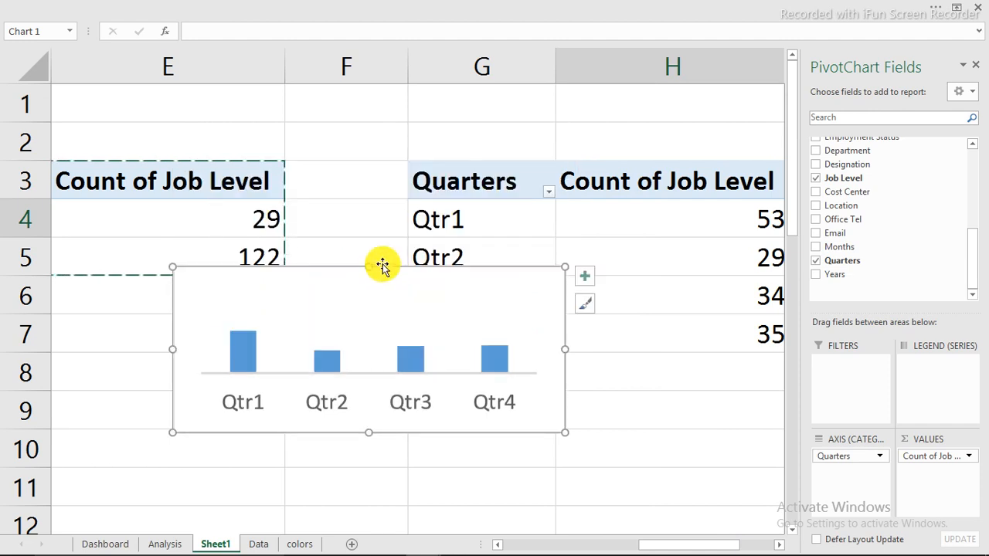
key(ctrl+x)
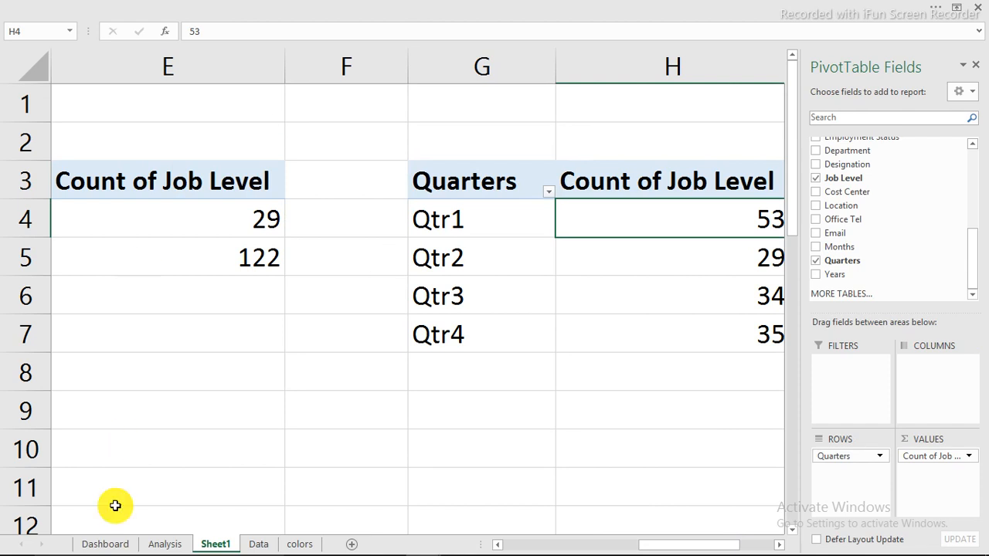
Paste the quarterly chart onto the Dashboard sheet and move it onto the Quarterly card
click(105, 543)
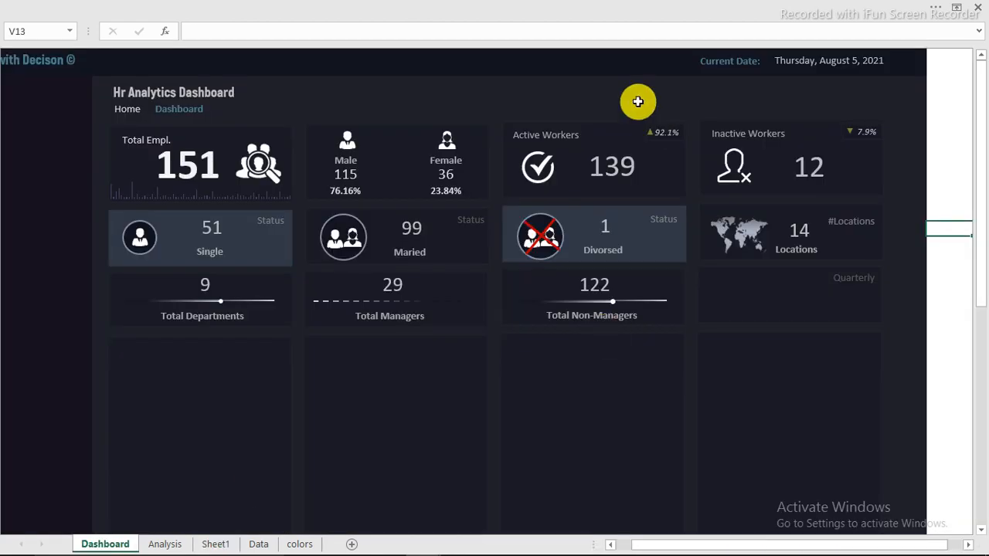
key(ctrl+v)
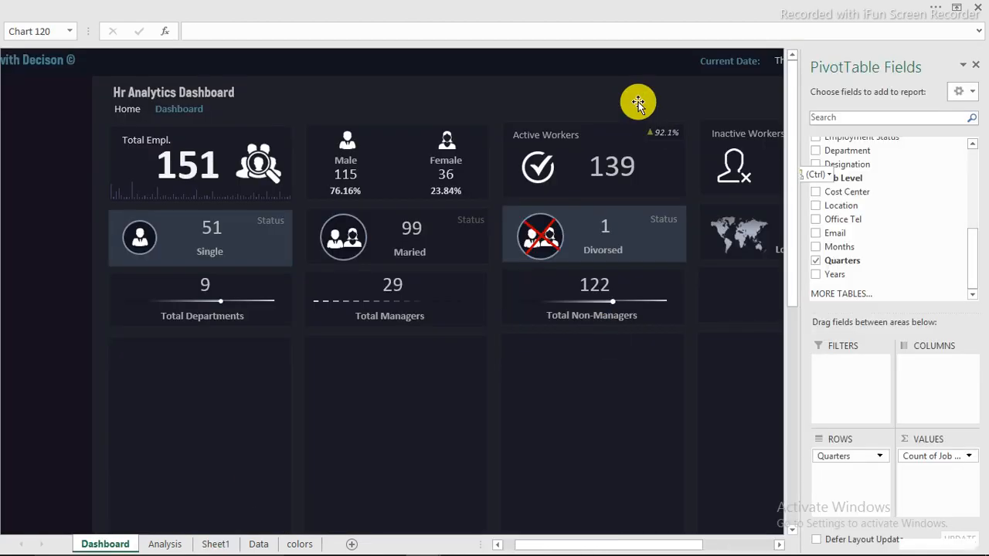
drag(670, 227, 621, 336)
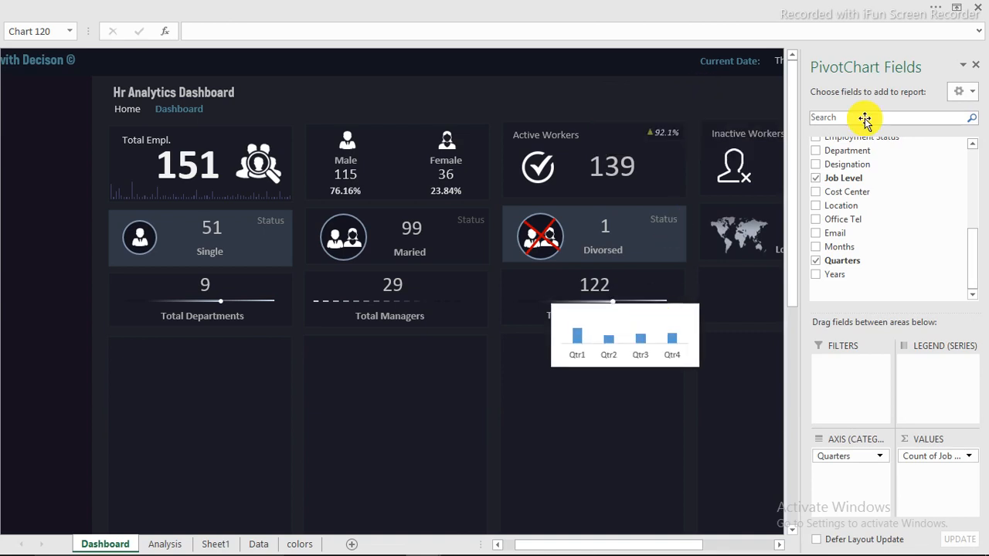
click(978, 68)
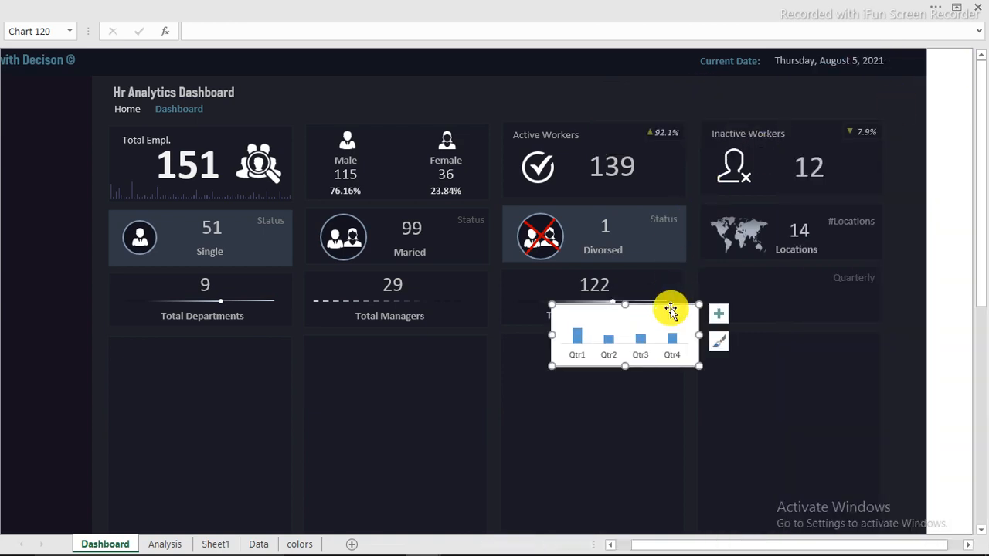
drag(670, 307, 816, 252)
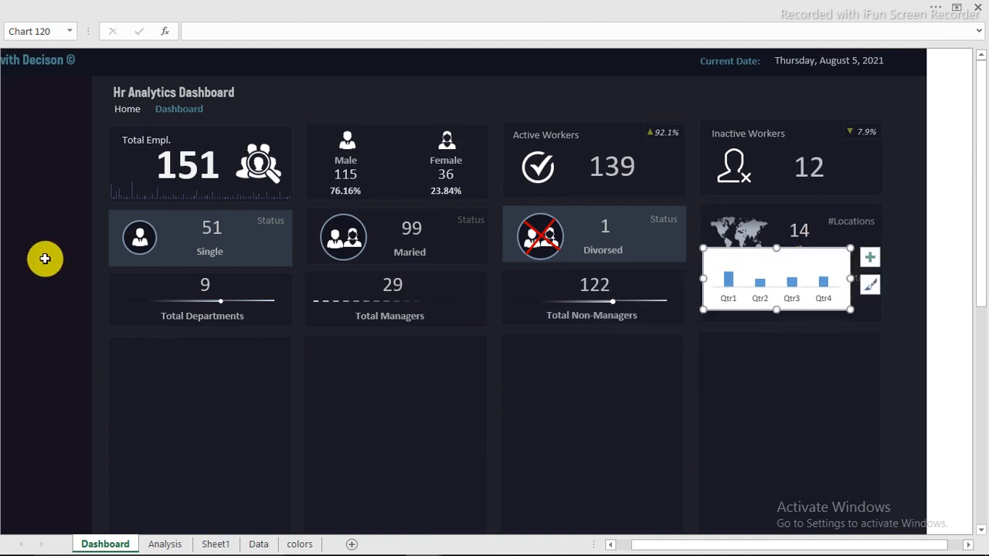
scroll(44, 258, up, 2)
scroll(44, 258, up, 4)
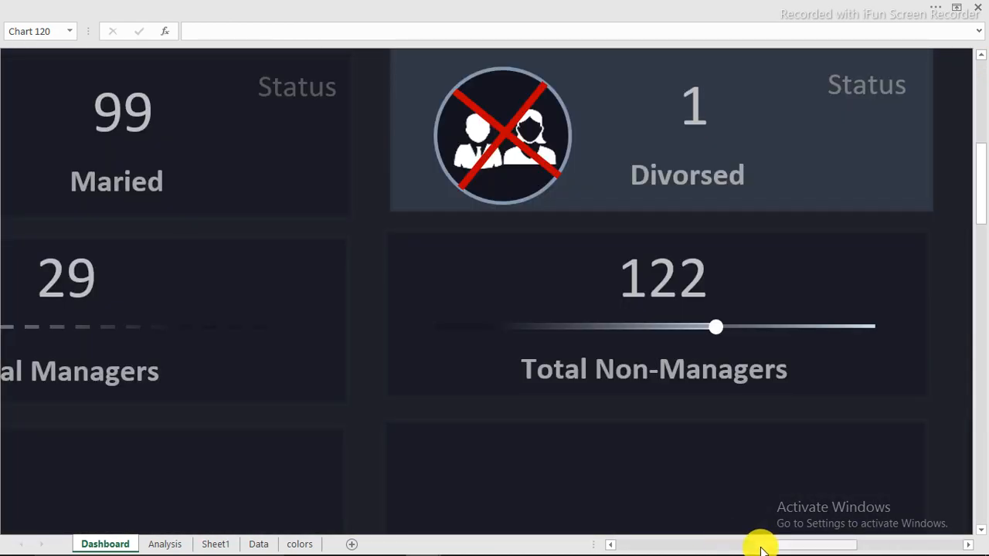
drag(761, 547, 839, 543)
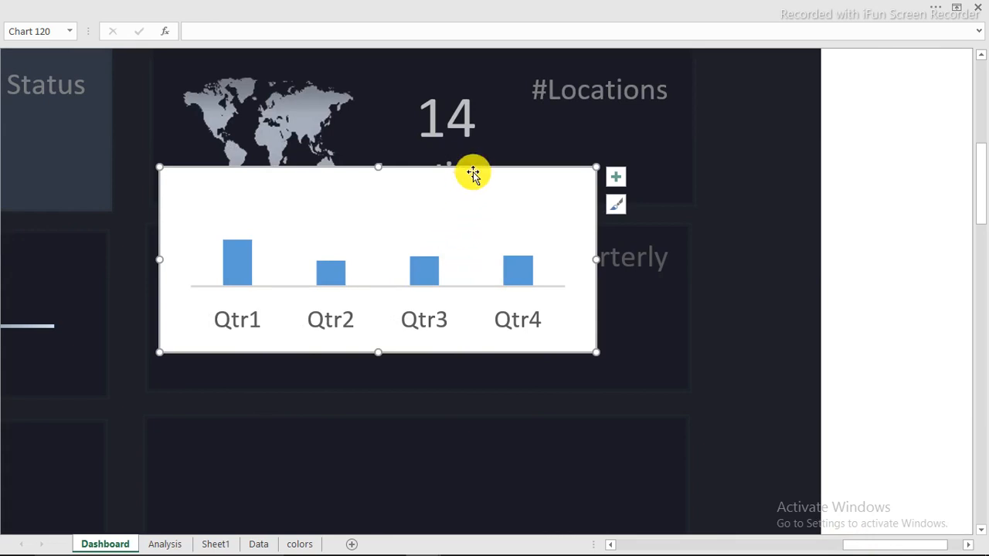
drag(473, 173, 515, 203)
Give the chart area no fill and no border, then shift it left and widen it across the card
double_click(514, 203)
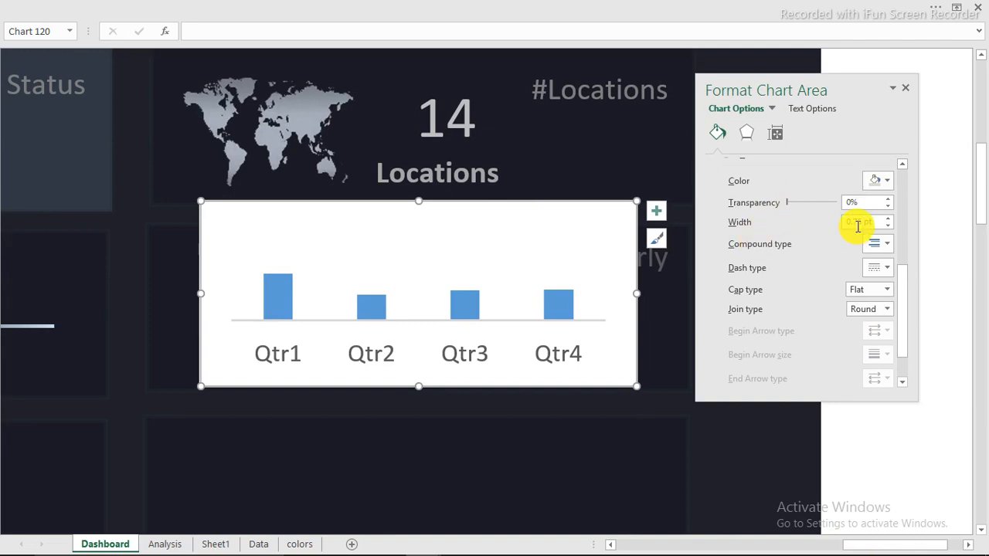
scroll(762, 210, up, 5)
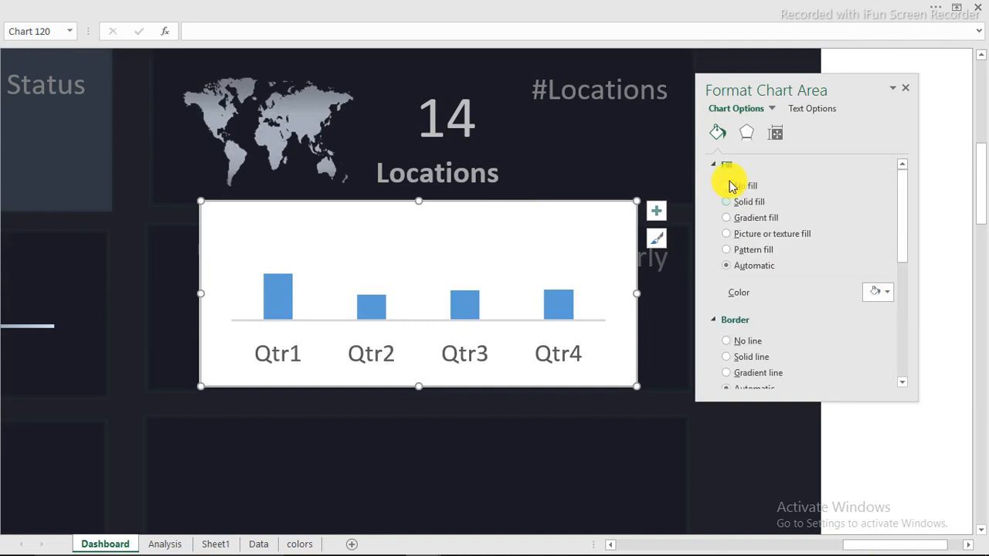
click(732, 187)
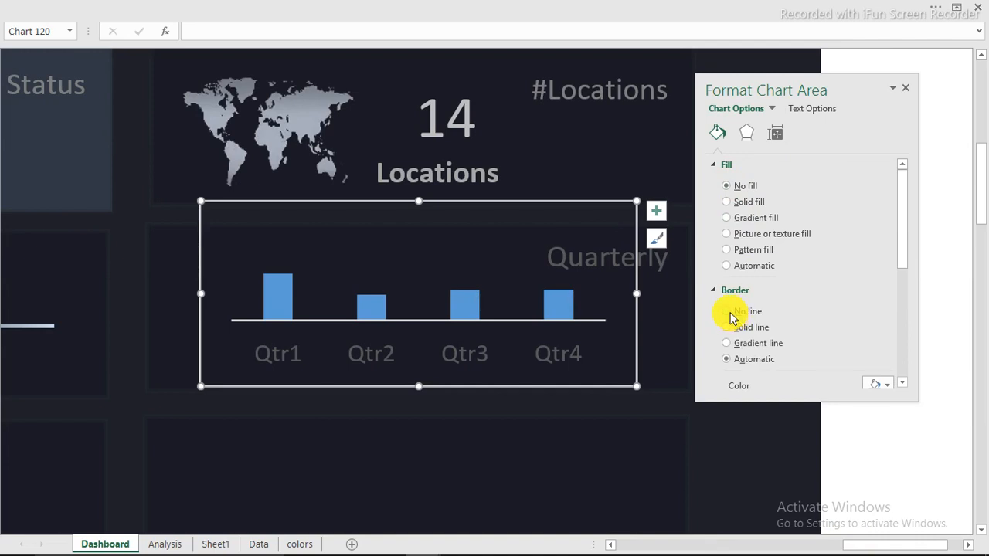
click(734, 312)
drag(834, 91, 920, 93)
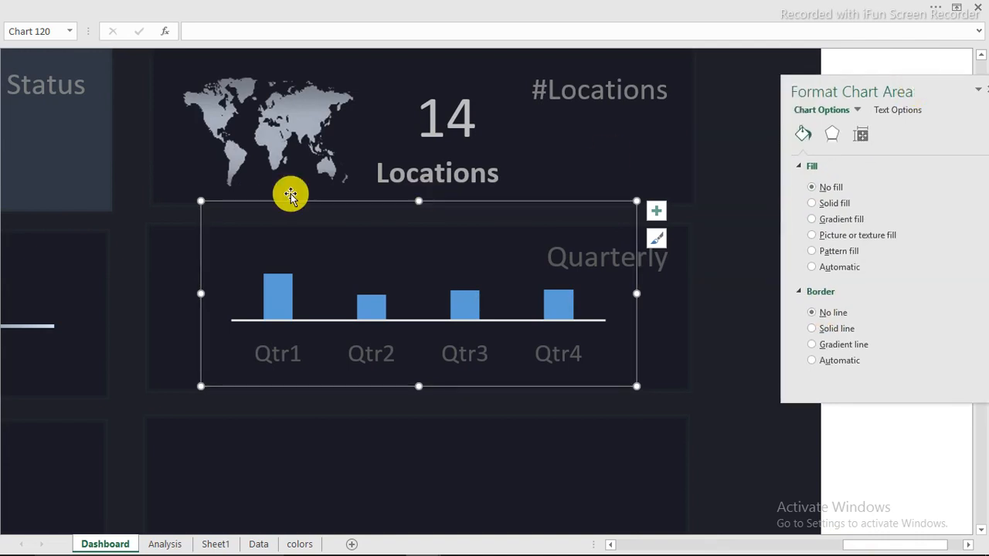
drag(248, 203, 173, 219)
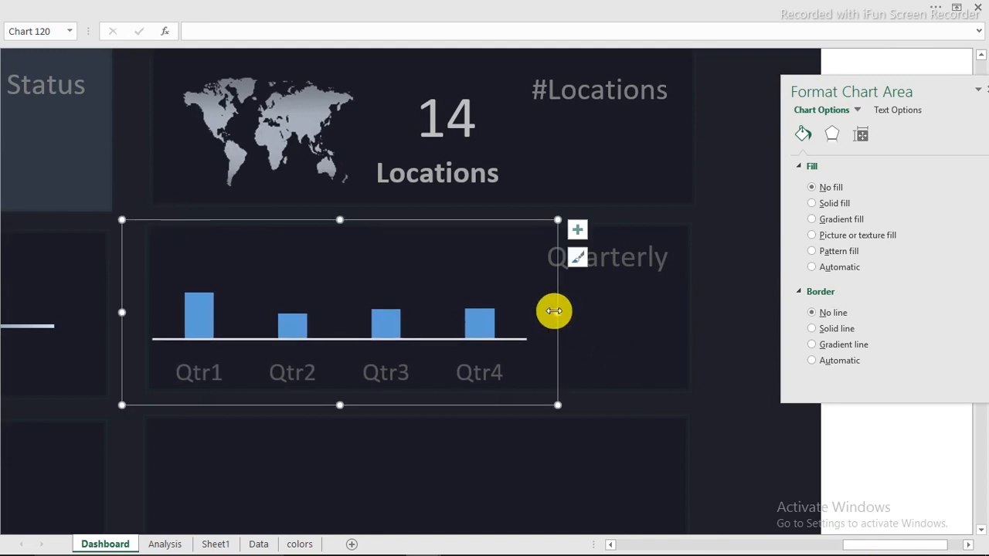
drag(556, 312, 715, 313)
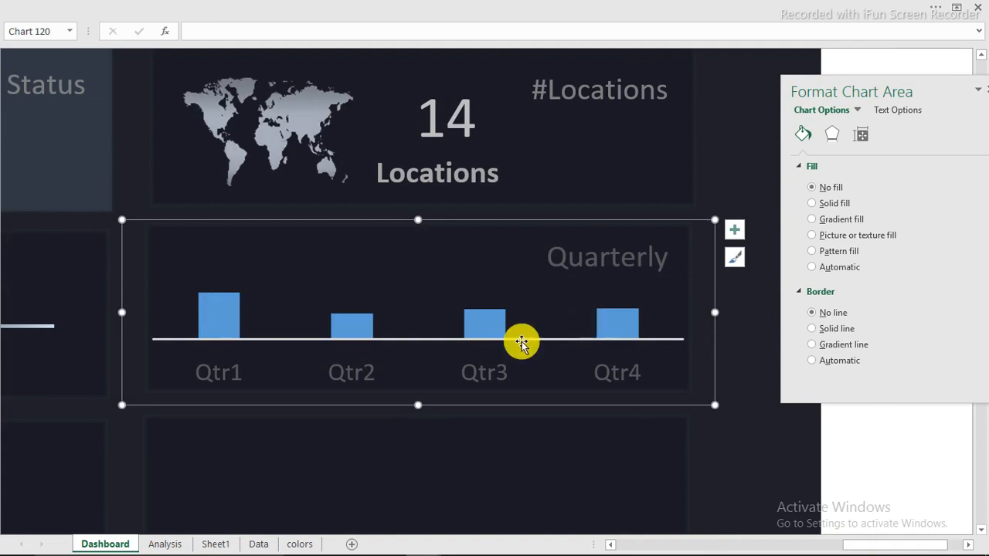
click(487, 372)
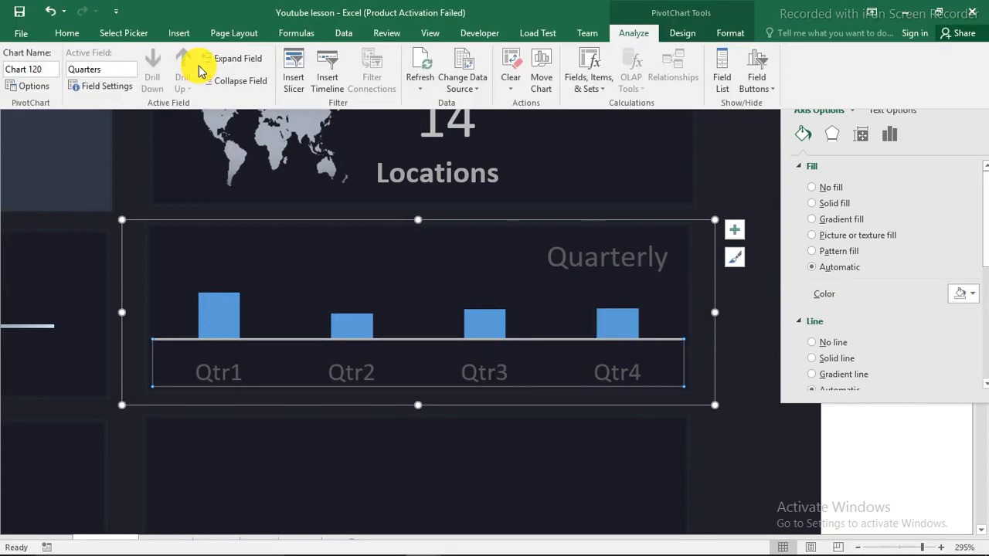
Colour the Qtr1–Qtr4 axis labels a light grey
click(68, 35)
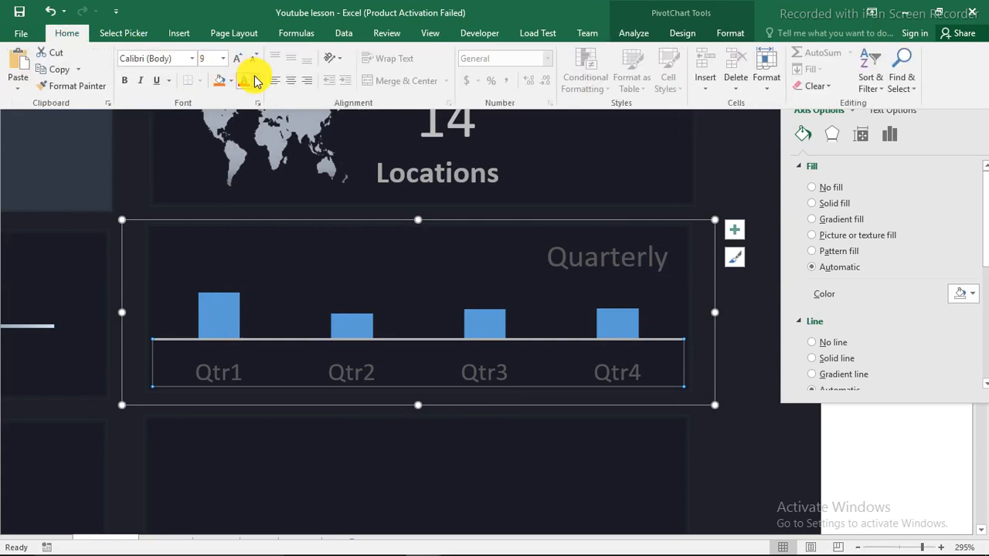
click(254, 80)
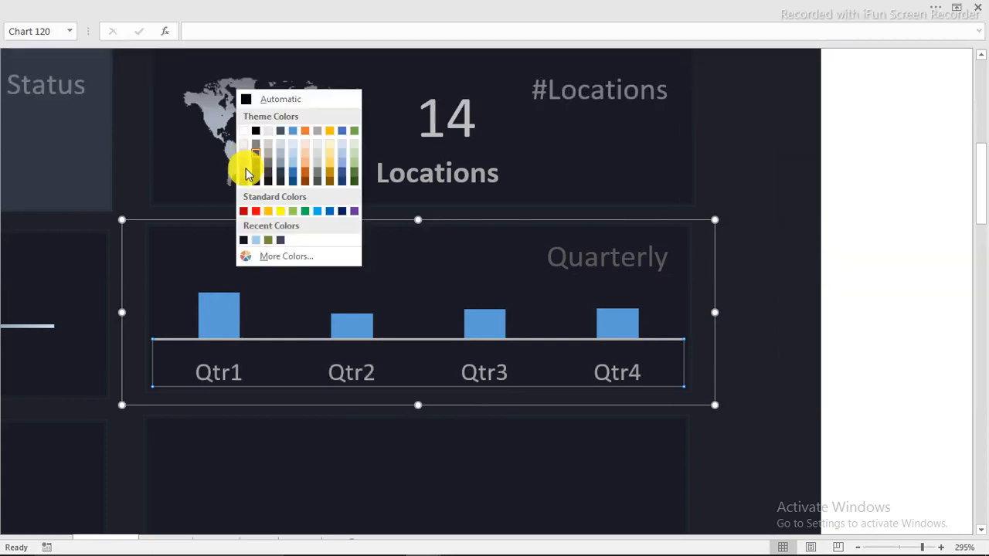
click(246, 171)
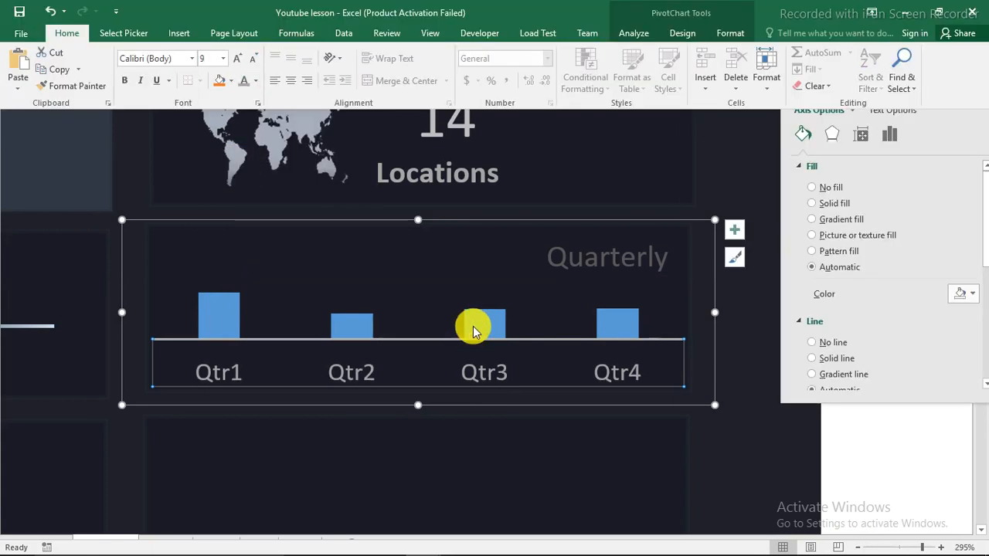
Look at colour choices for the bars but leave them default blue, then deselect the chart
click(473, 326)
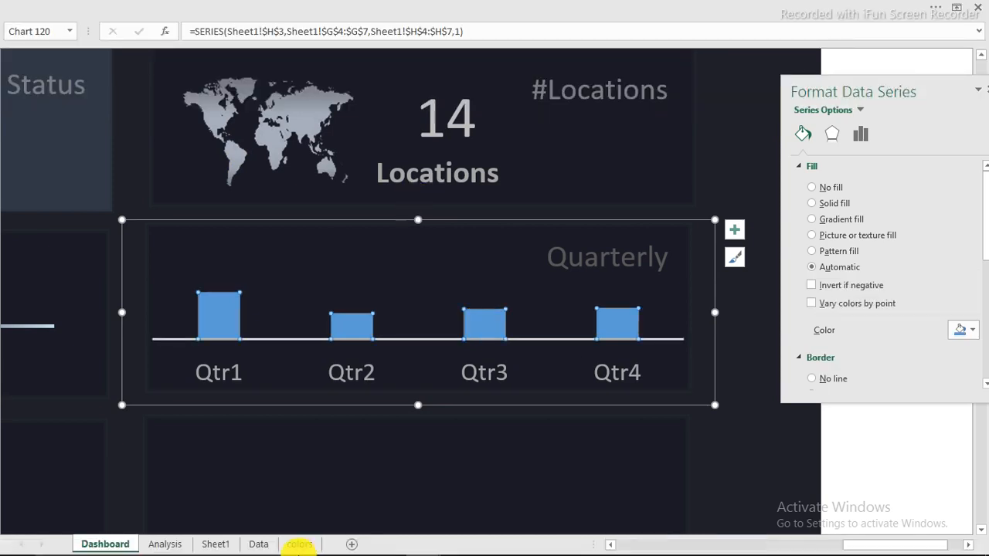
mouse_move(331, 545)
mouse_move(423, 541)
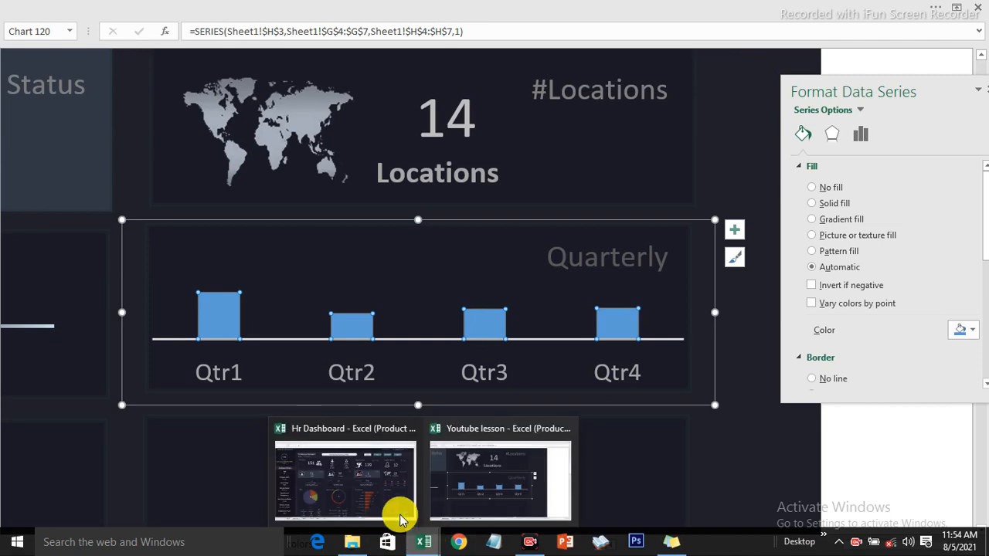
mouse_move(371, 494)
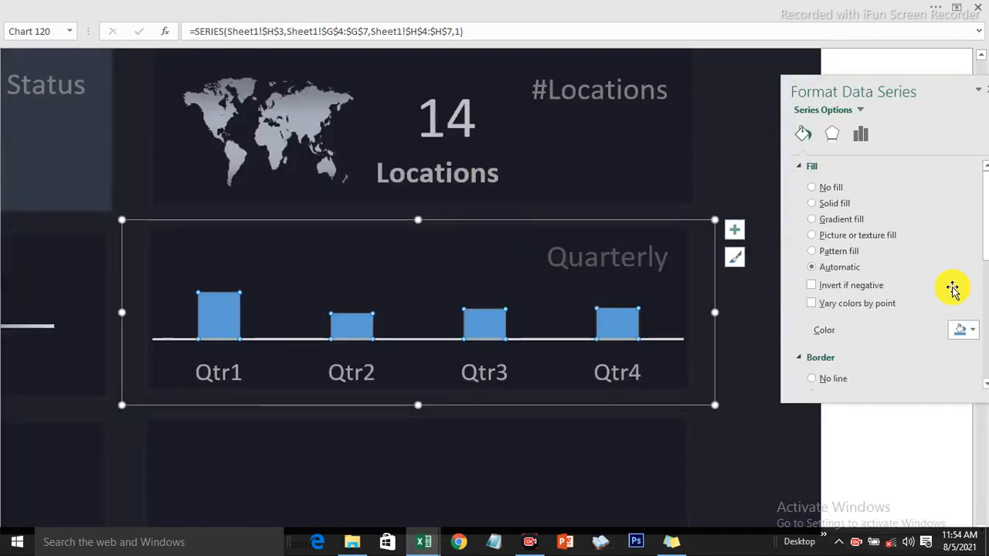
click(972, 331)
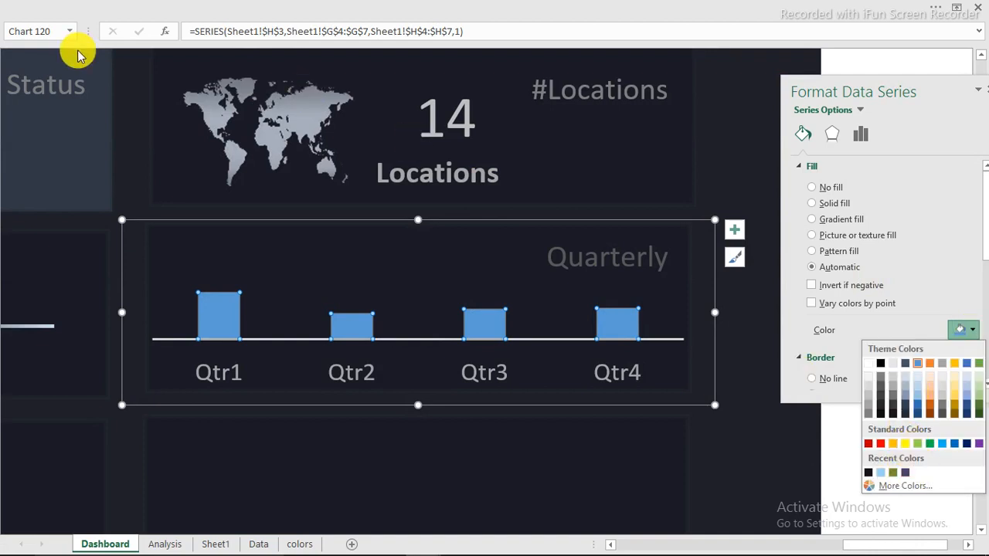
click(130, 123)
click(131, 119)
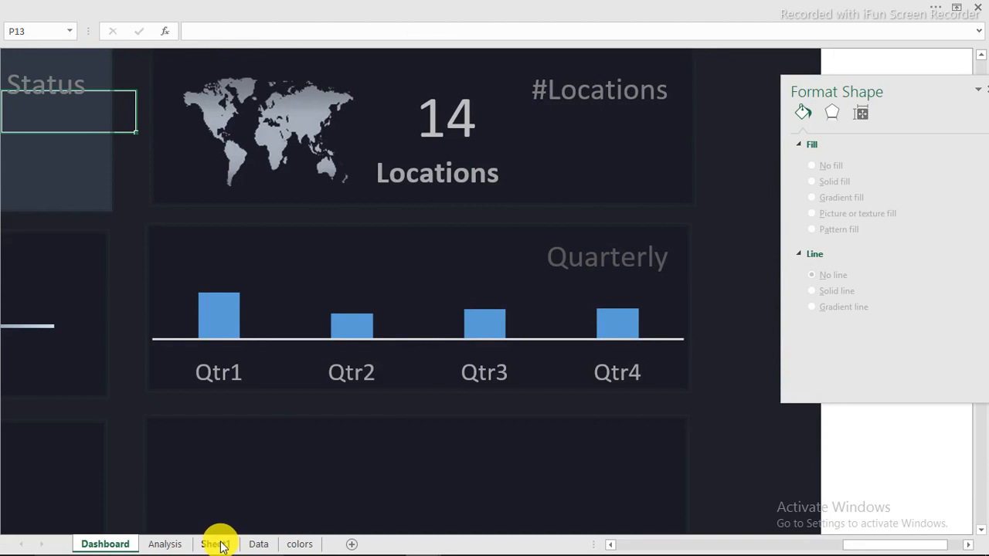
Copy the Charts 1 red value 145 from the colors sheet, then select the Quarterly chart's bars
click(299, 544)
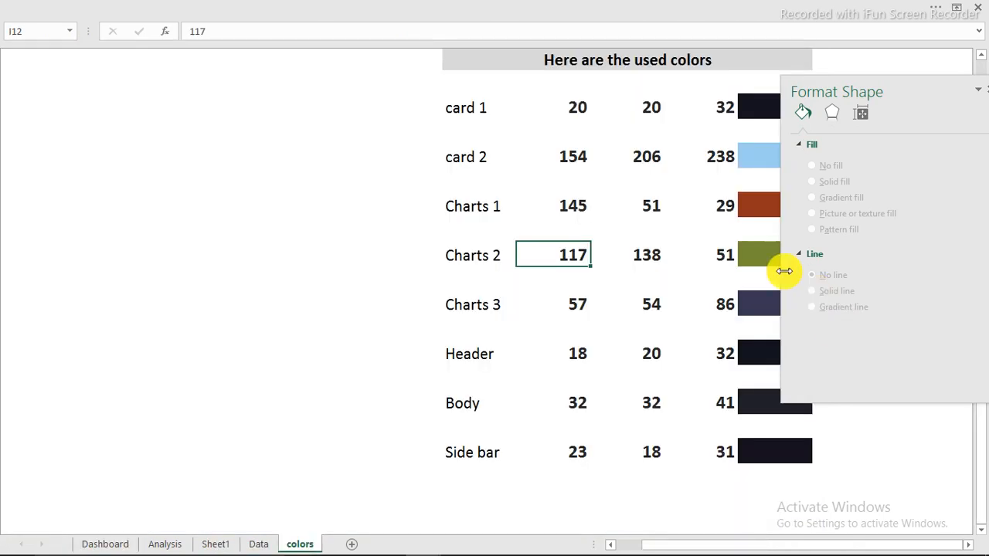
drag(930, 95, 214, 118)
click(787, 207)
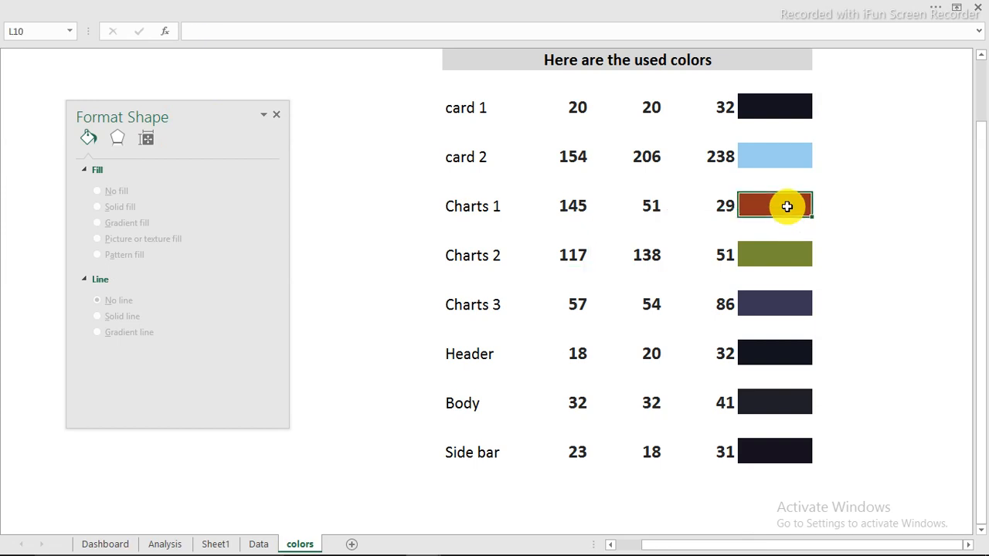
click(578, 207)
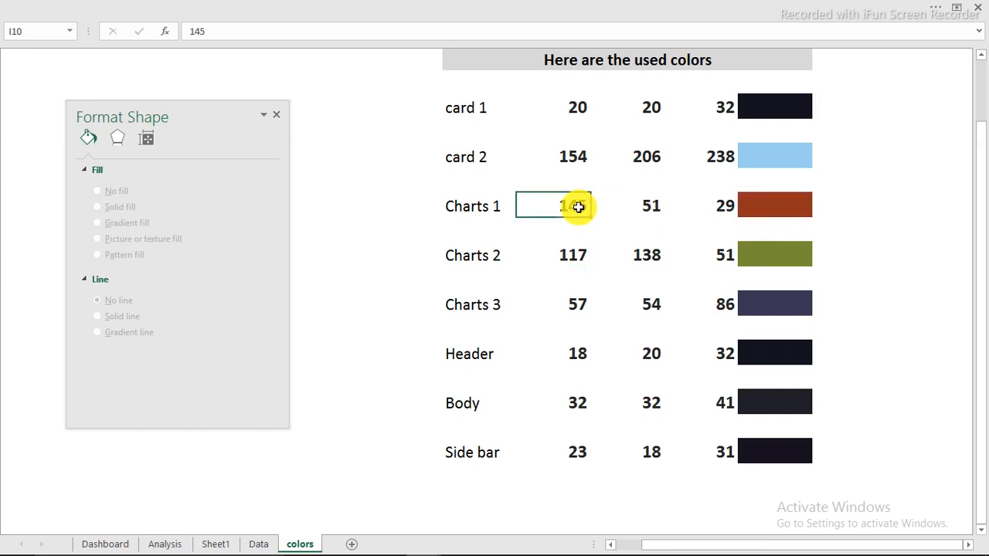
click(210, 31)
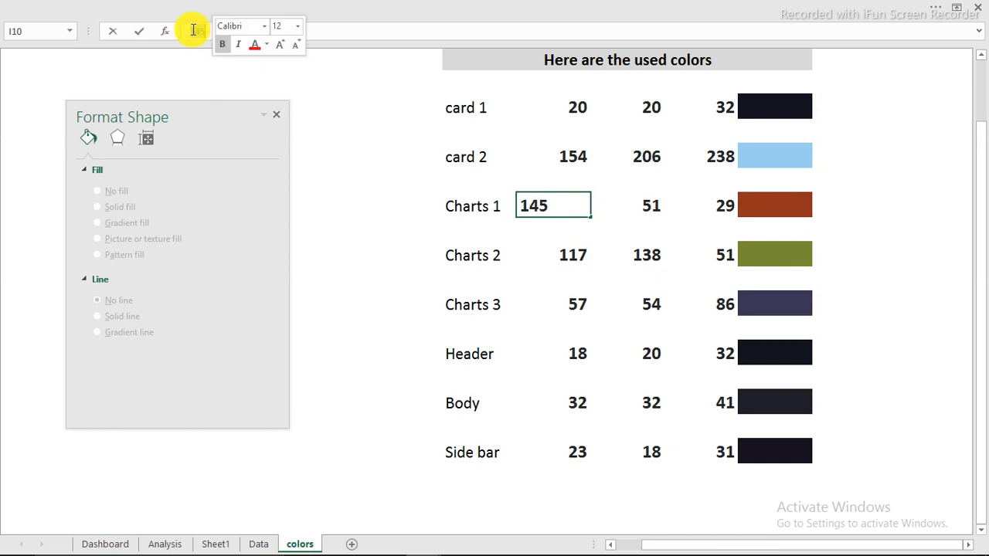
right_click(194, 31)
click(224, 56)
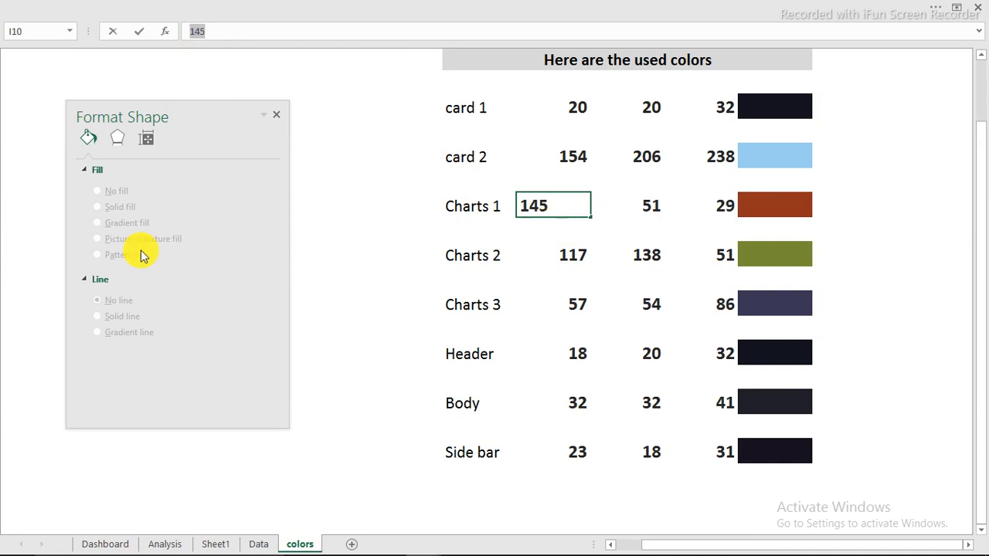
click(125, 545)
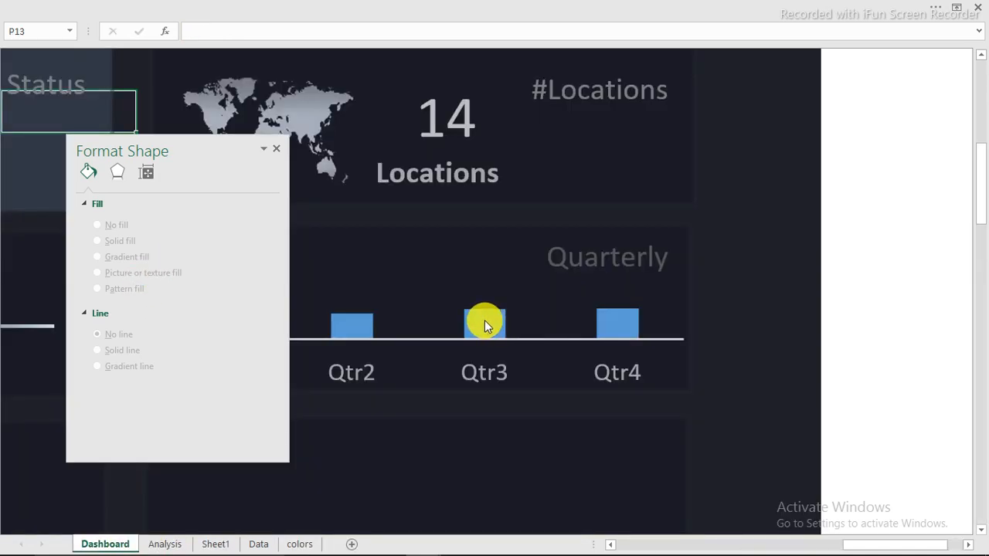
click(484, 319)
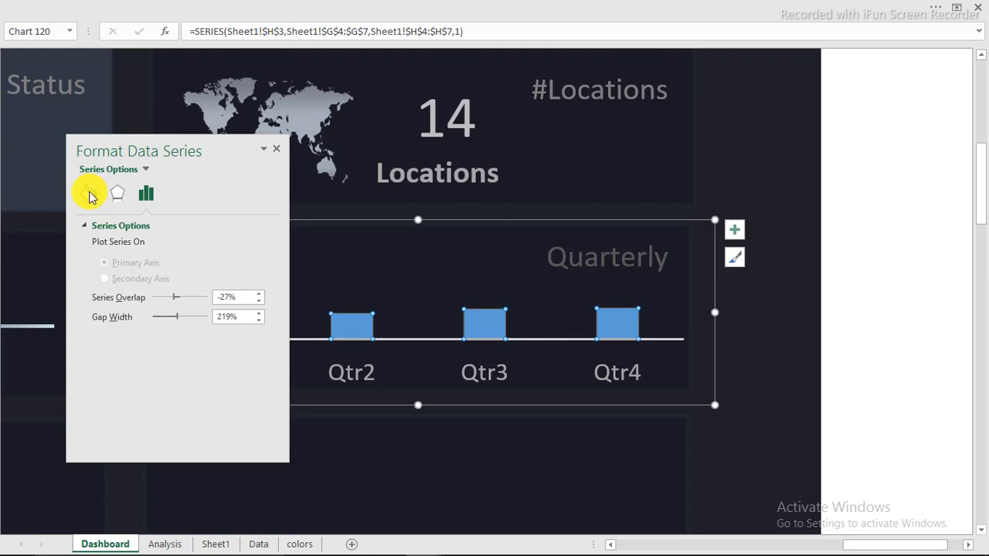
Fill the Quarterly bars with custom colour Red 145, Green 51, Blue 21
click(90, 194)
click(248, 389)
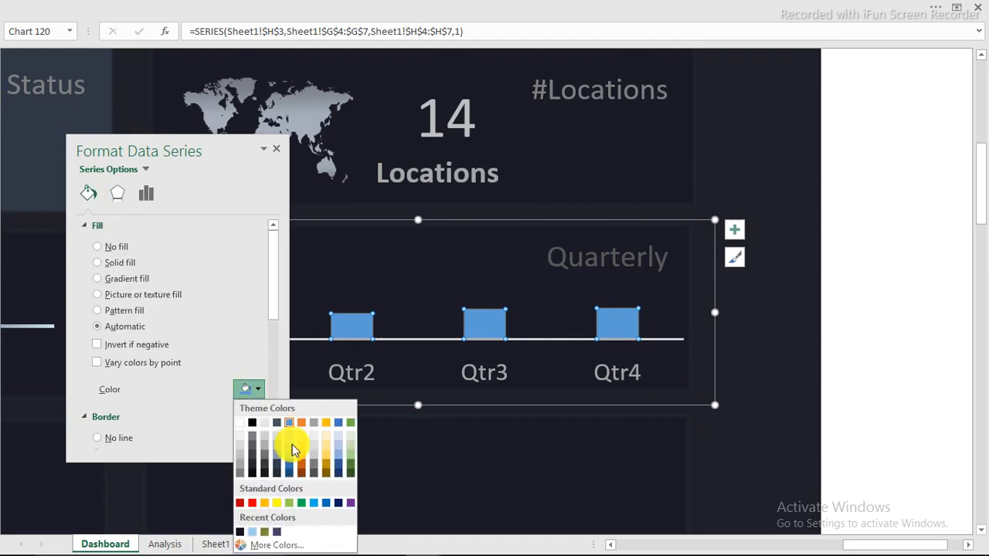
click(267, 543)
double_click(298, 262)
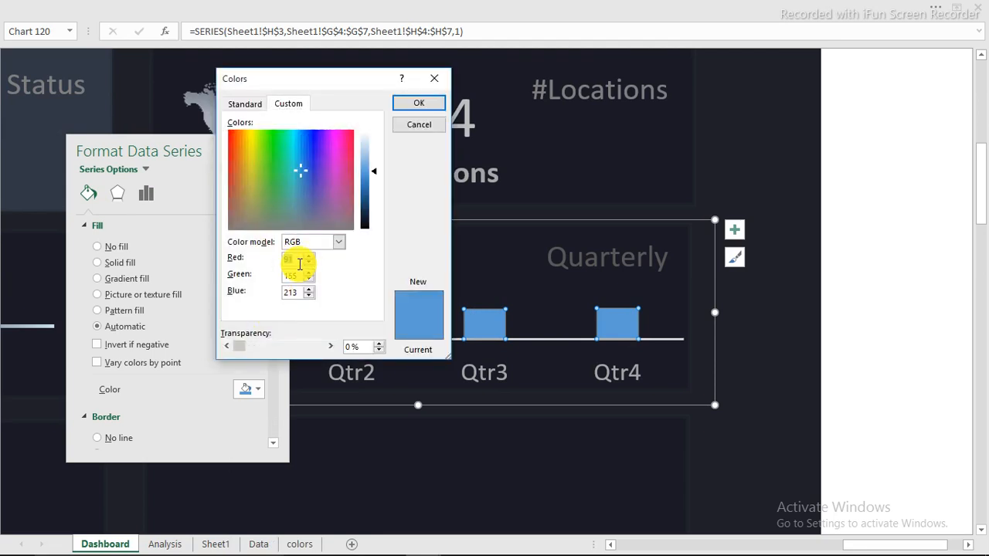
right_click(290, 260)
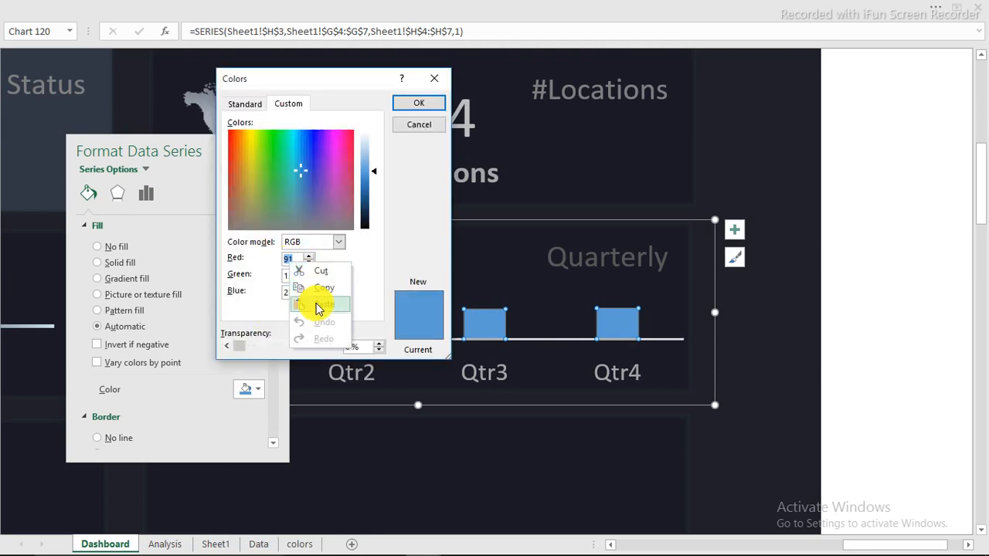
click(316, 305)
double_click(284, 276)
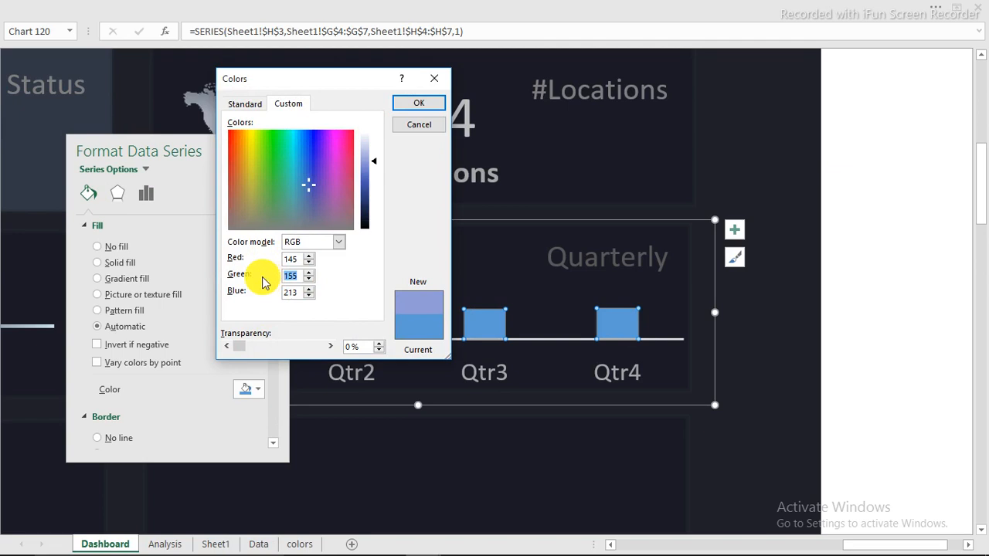
text(51)
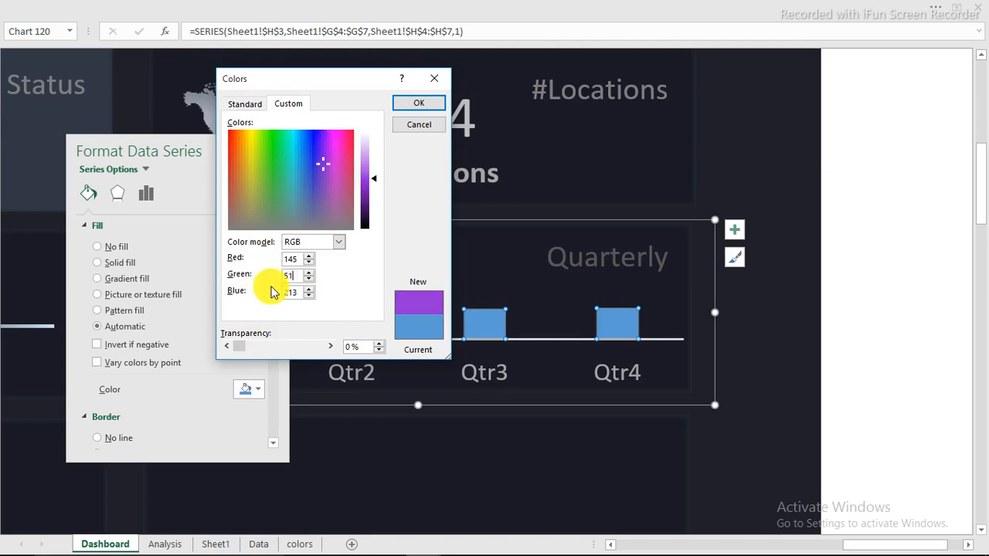
double_click(301, 291)
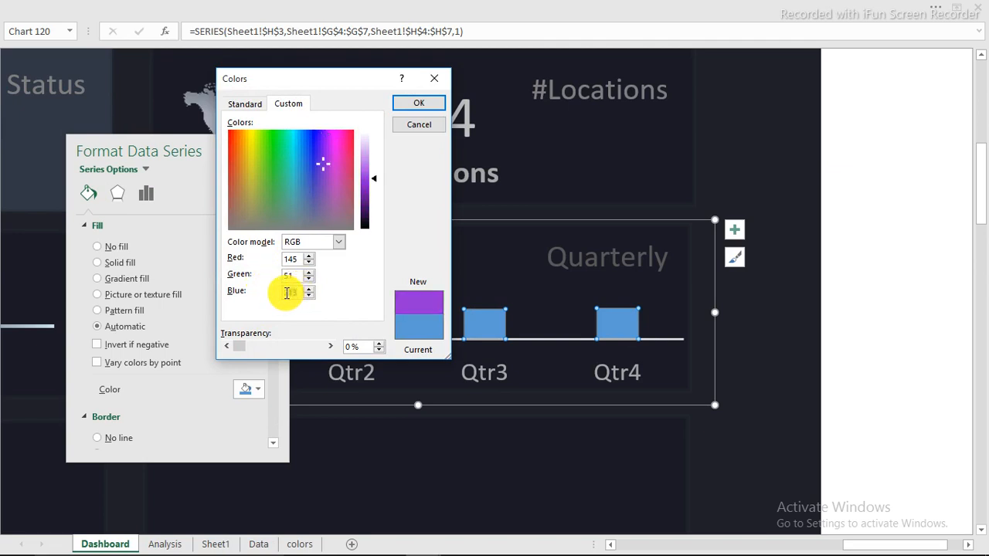
text(21)
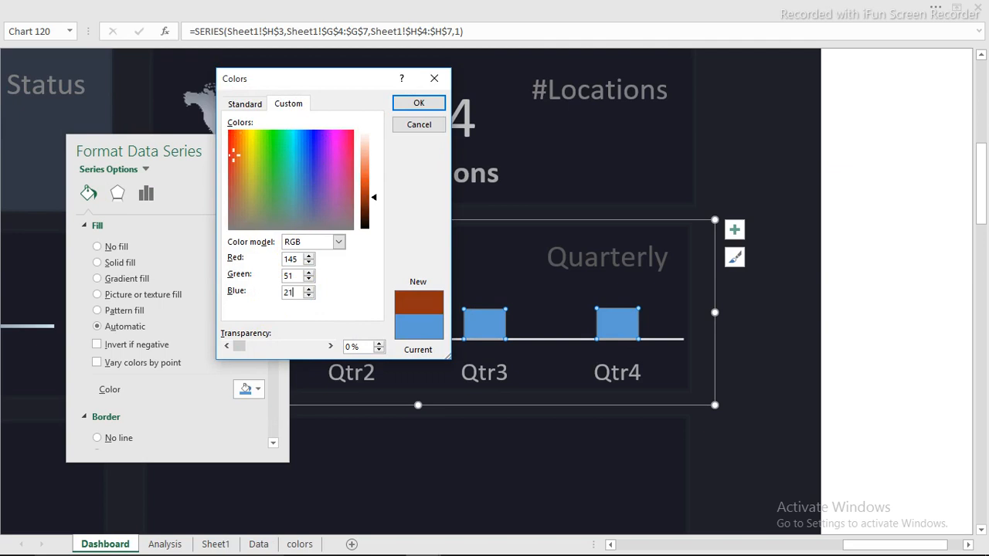
click(421, 105)
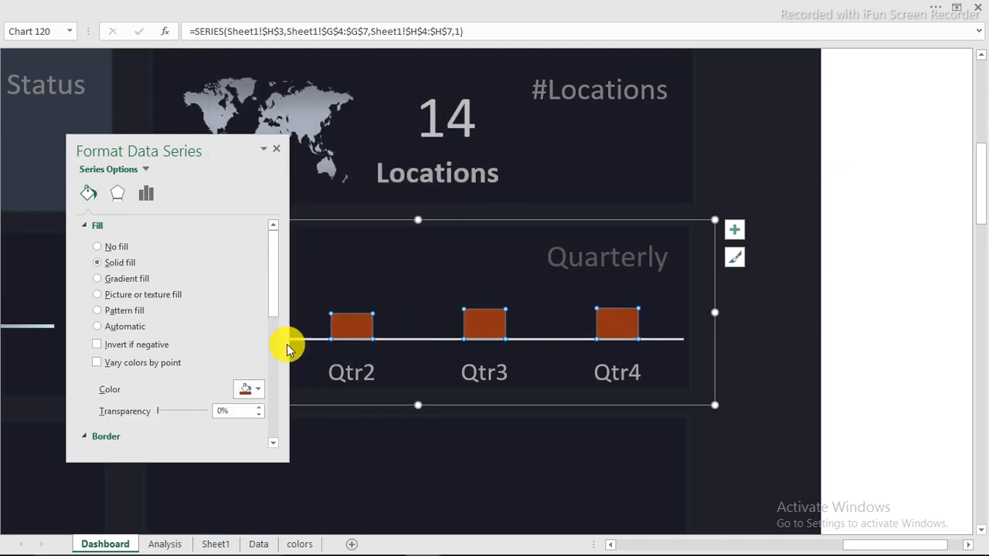
click(276, 151)
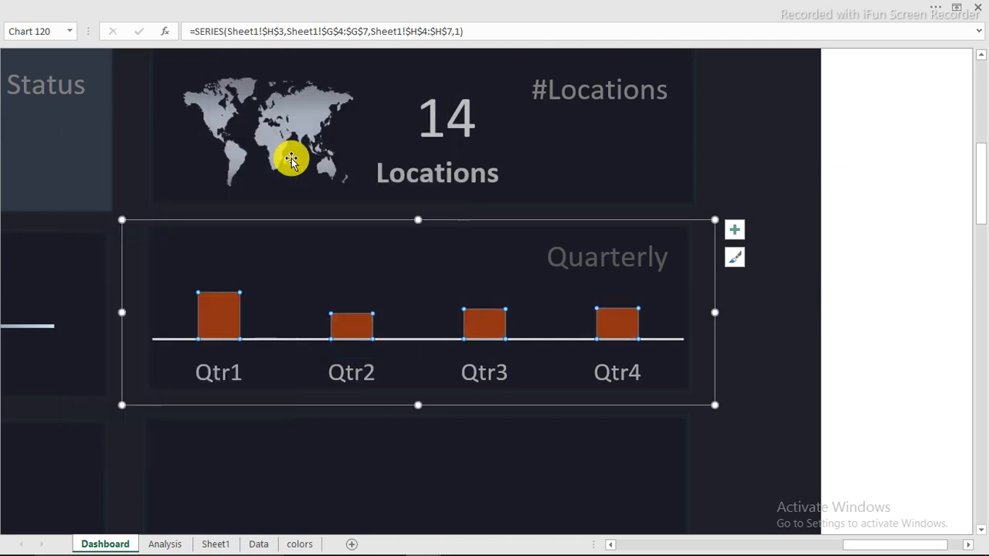
click(880, 200)
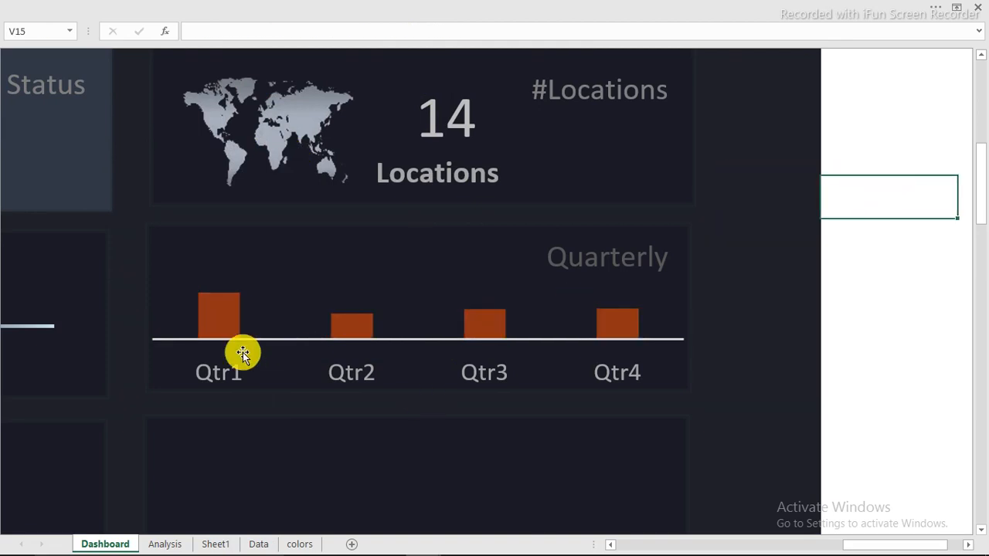
Check the Charts 1 colour values, then turn on data labels 53, 29, 34, 35 above the bars
click(297, 544)
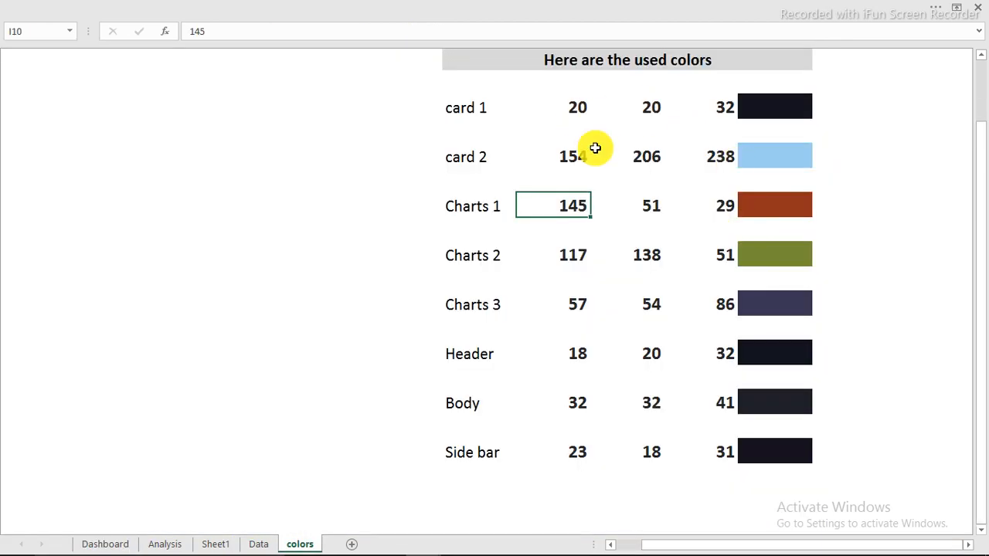
drag(735, 203, 586, 207)
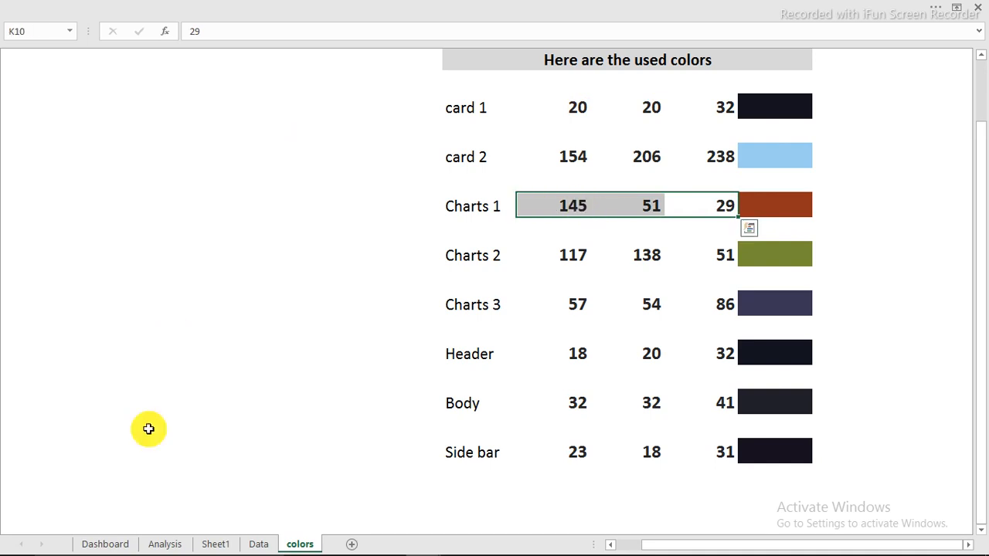
click(116, 545)
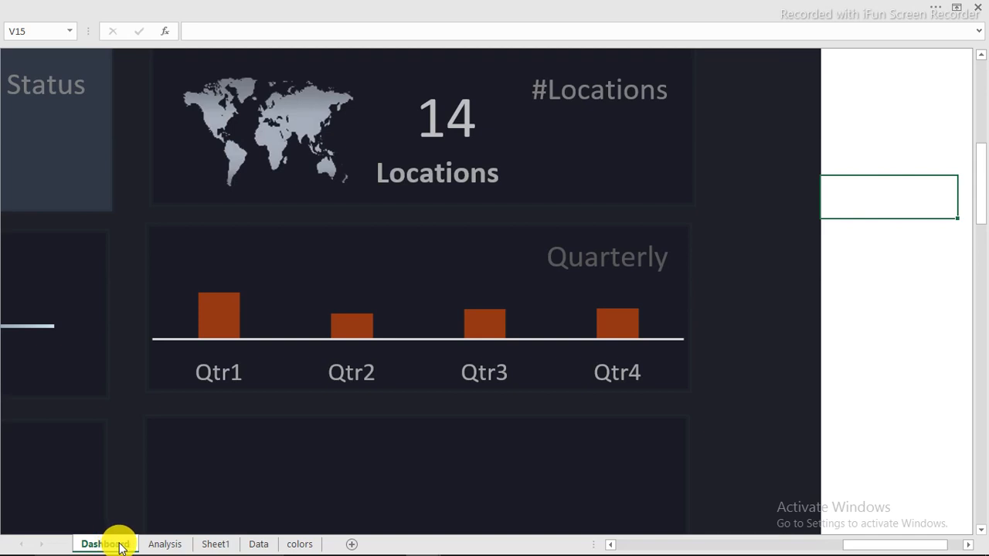
click(607, 326)
right_click(608, 329)
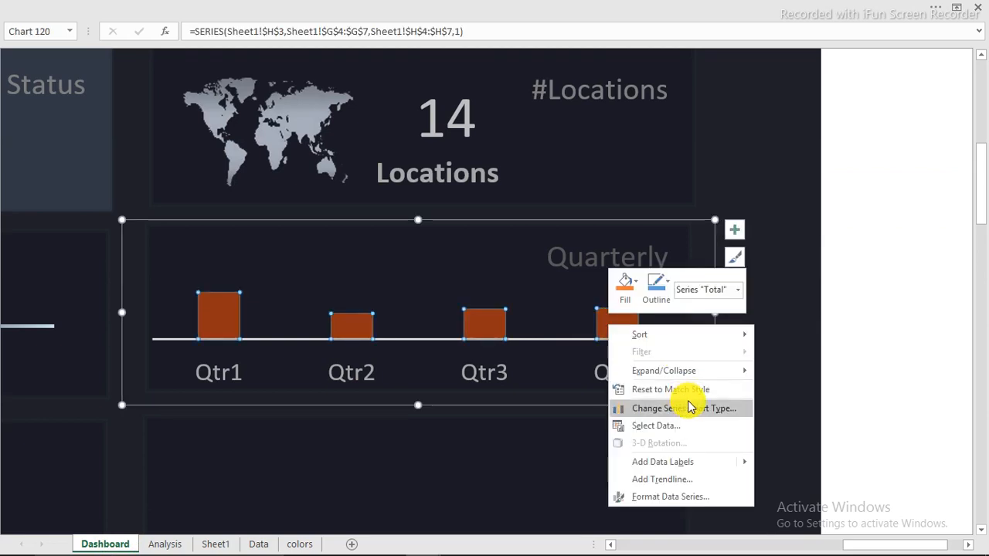
click(734, 228)
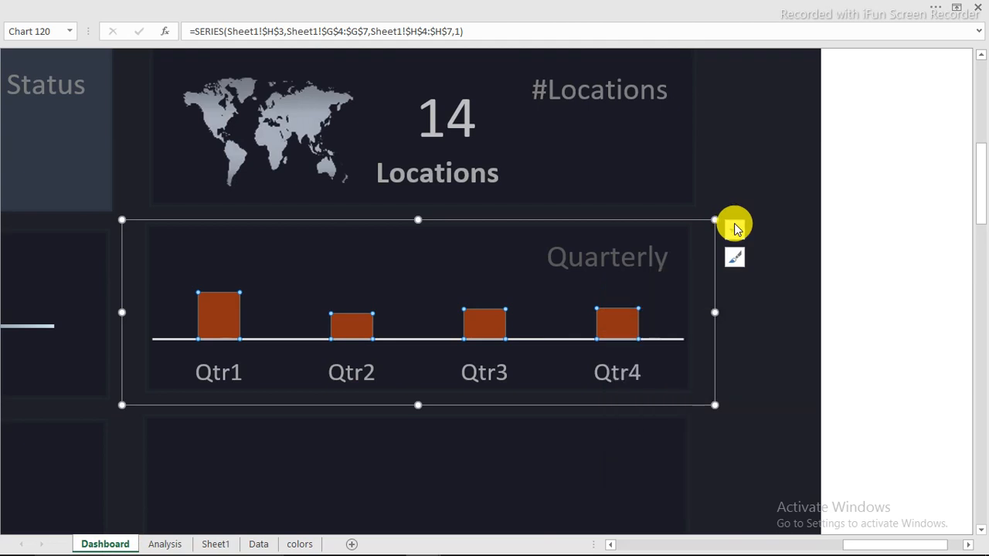
click(734, 229)
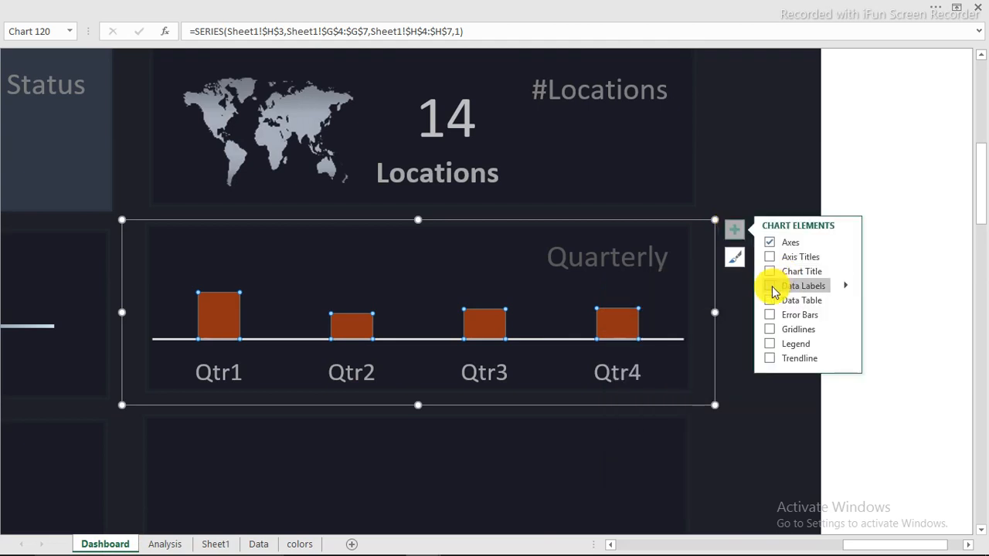
click(770, 289)
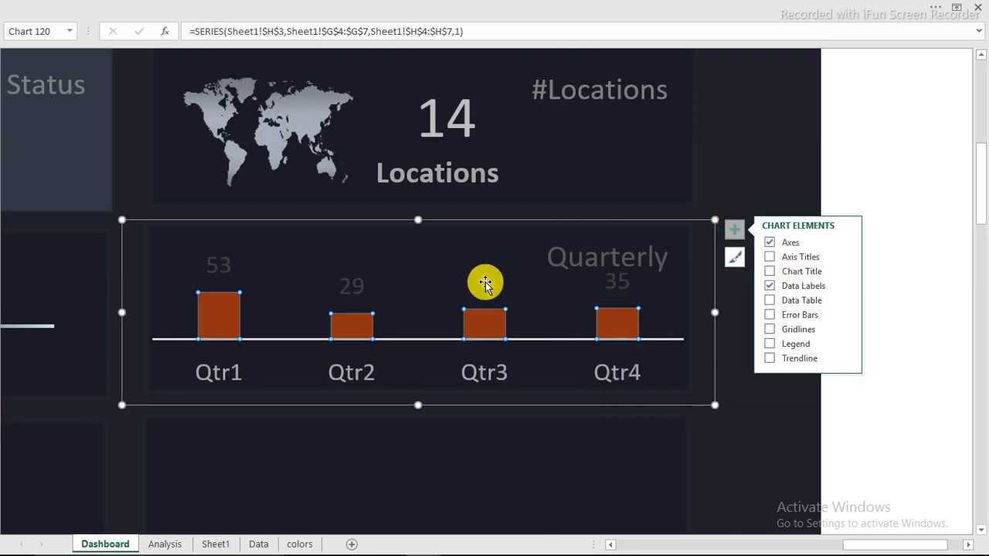
Colour the data labels White, Background 1, Darker 25%
click(483, 281)
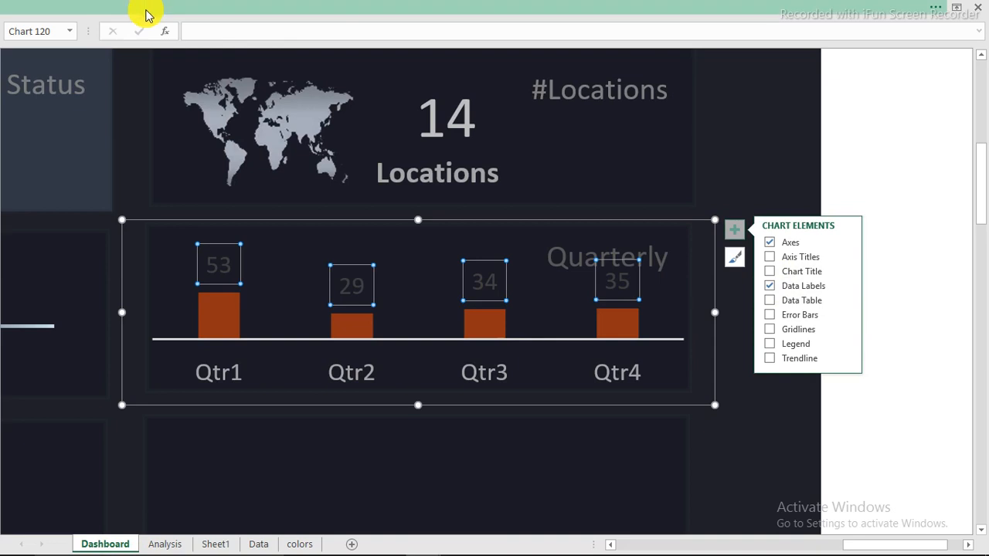
click(147, 14)
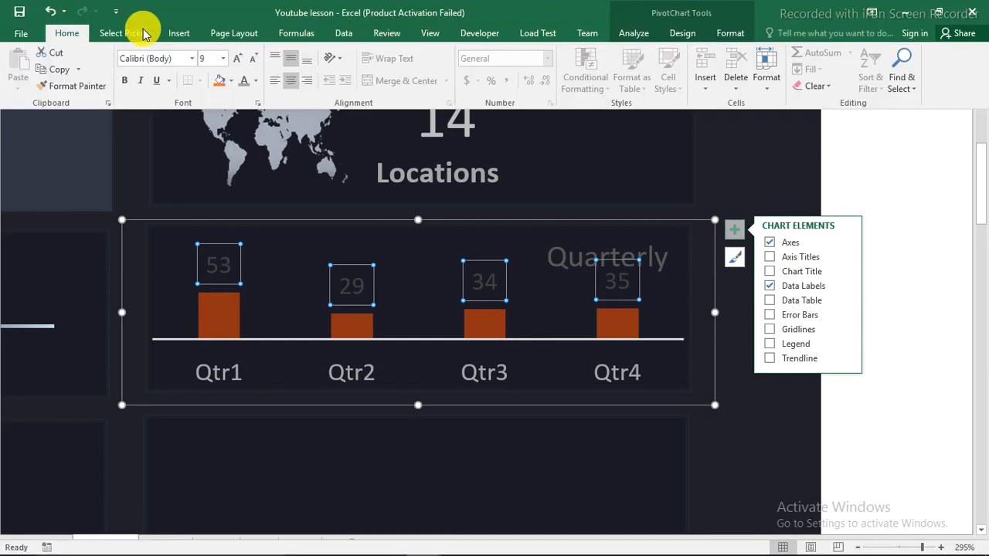
click(256, 82)
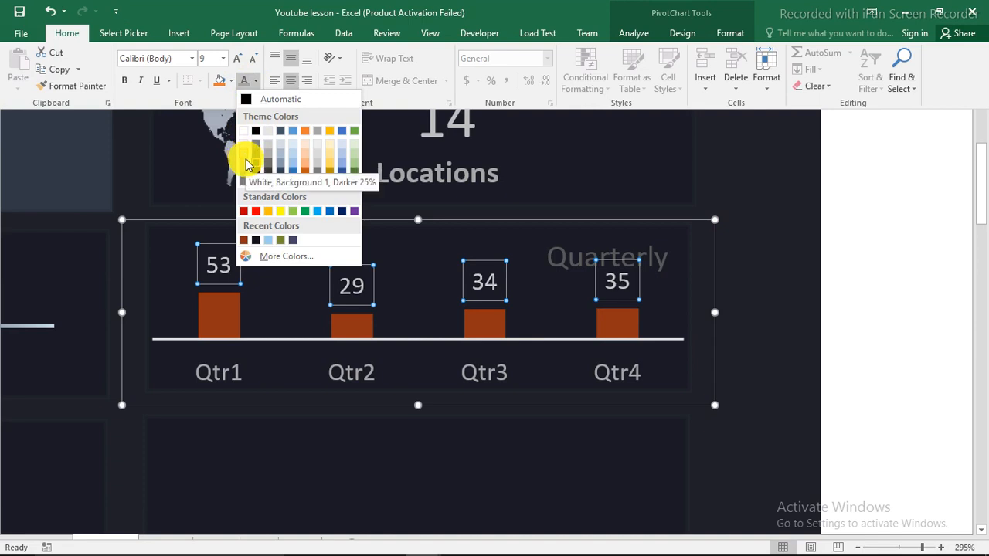
click(245, 163)
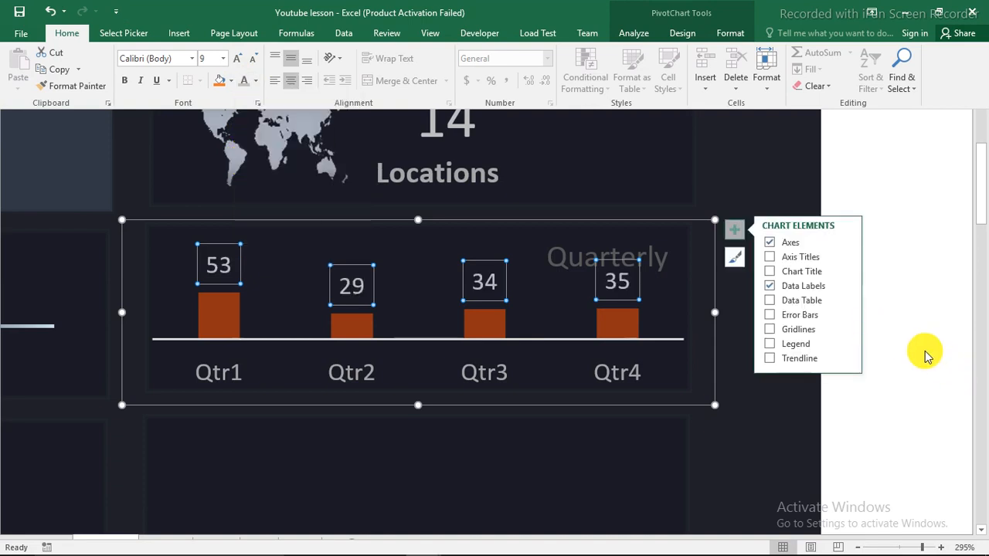
click(920, 352)
click(921, 352)
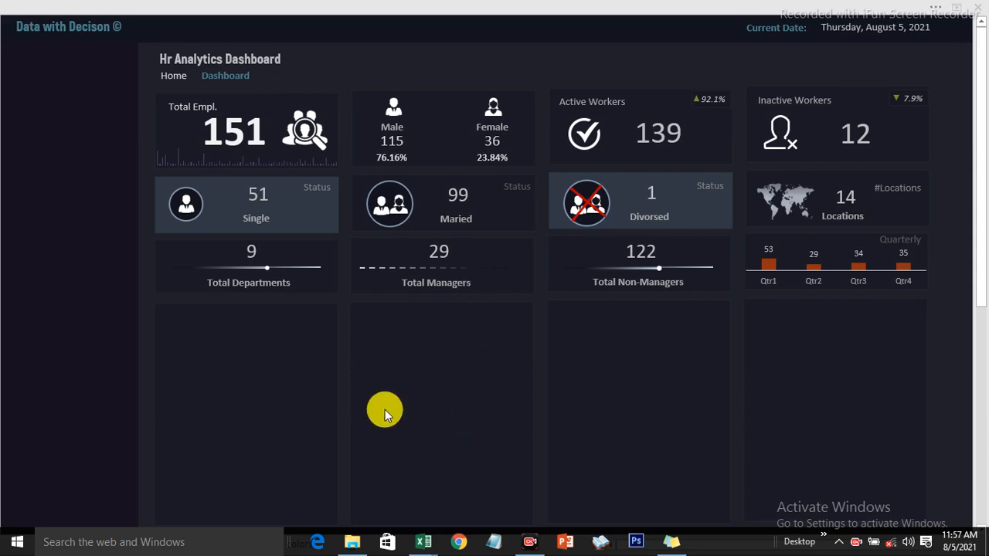
mouse_move(421, 541)
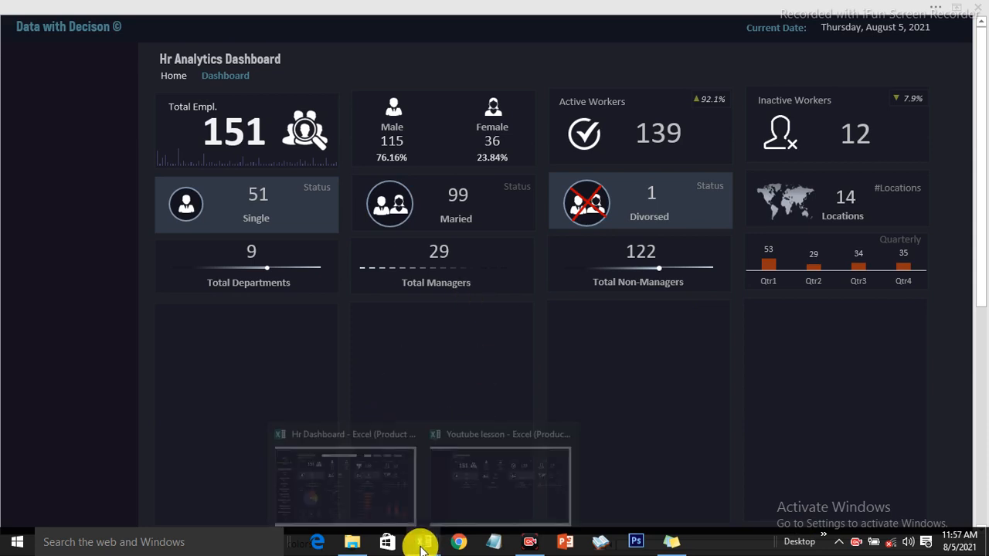
click(375, 493)
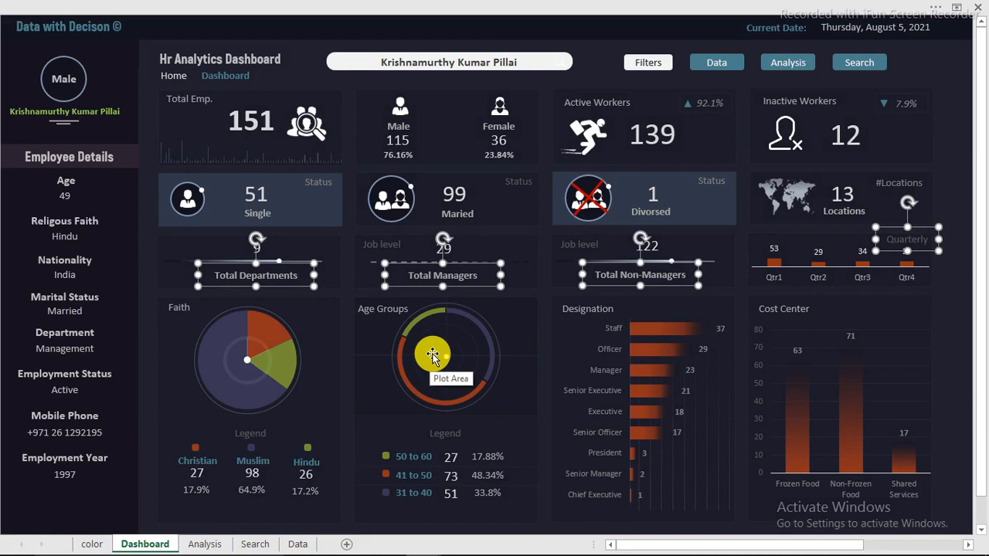
key(alt+Tab)
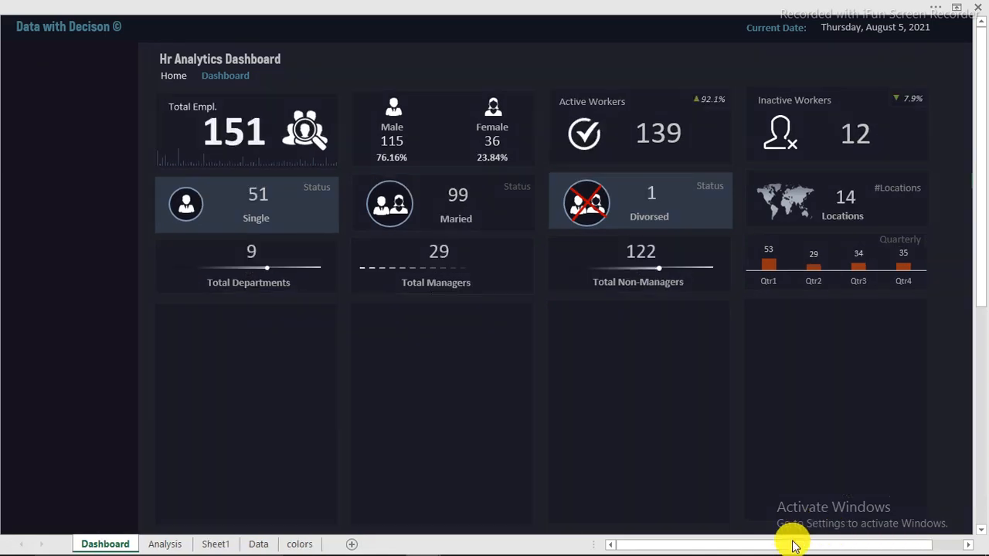
Duplicate the empty panel below Total Managers and shorten the copy to about half height
click(453, 429)
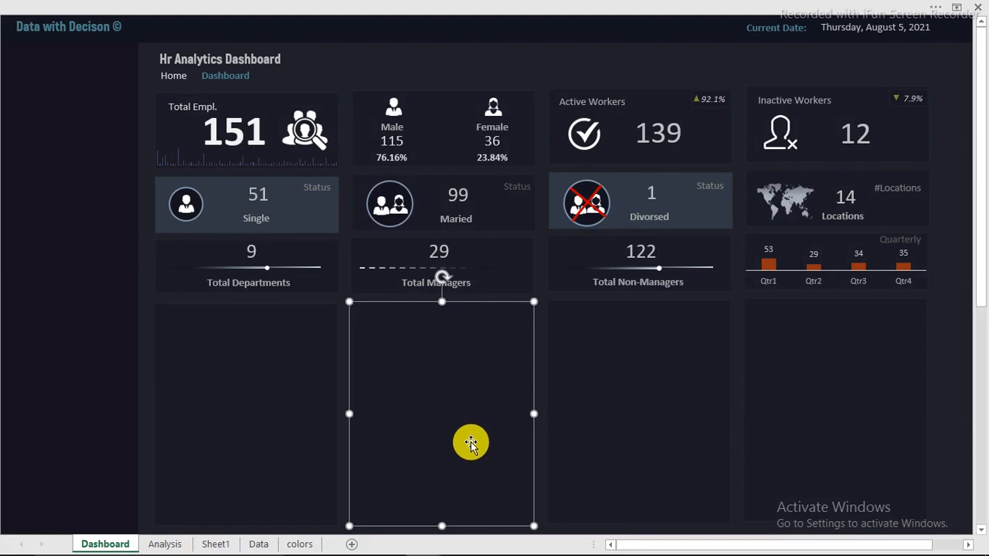
key(ctrl+d)
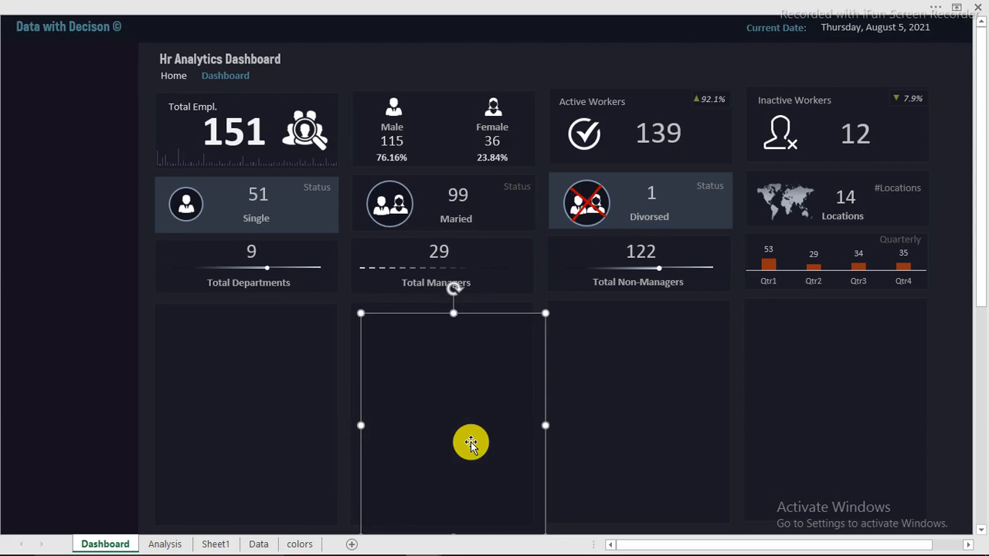
drag(470, 442, 464, 417)
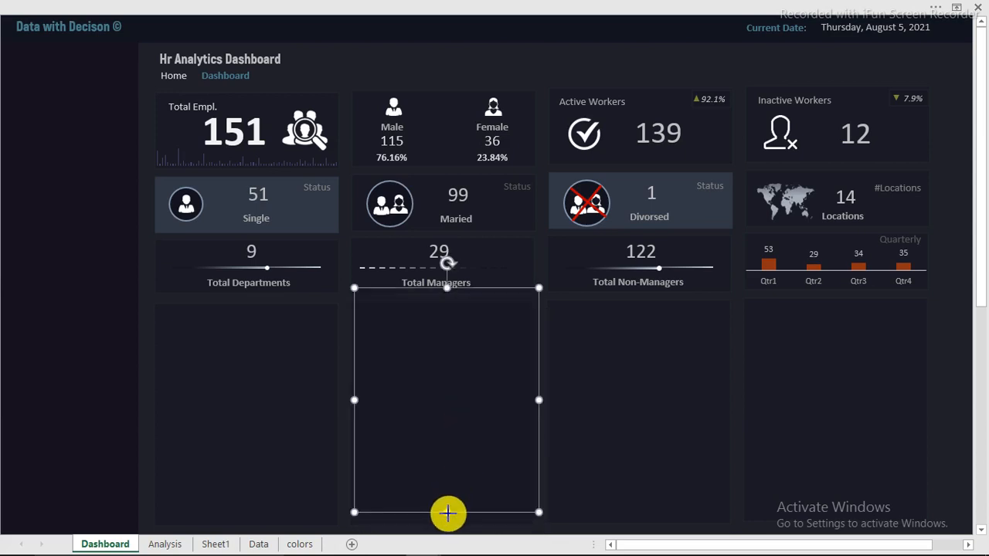
drag(452, 483, 458, 398)
drag(456, 358, 452, 374)
click(96, 255)
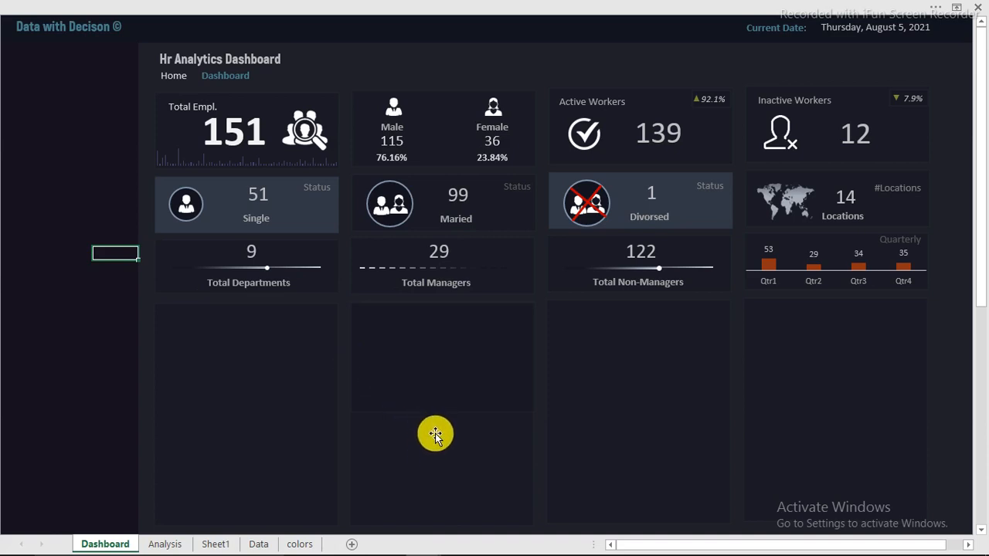
Align the half-height card with the lower panel using Align Center and Align Top
click(449, 387)
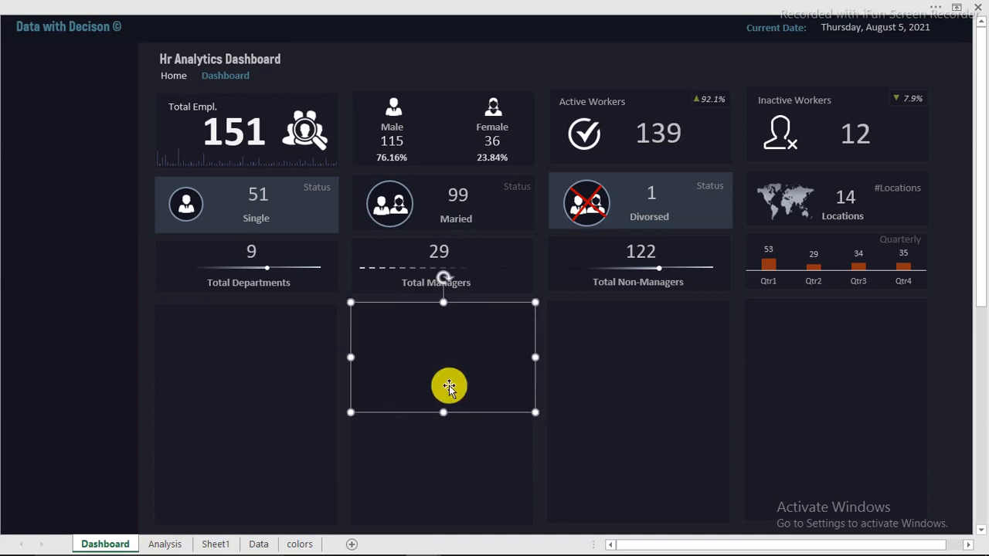
shift+click(462, 458)
click(510, 6)
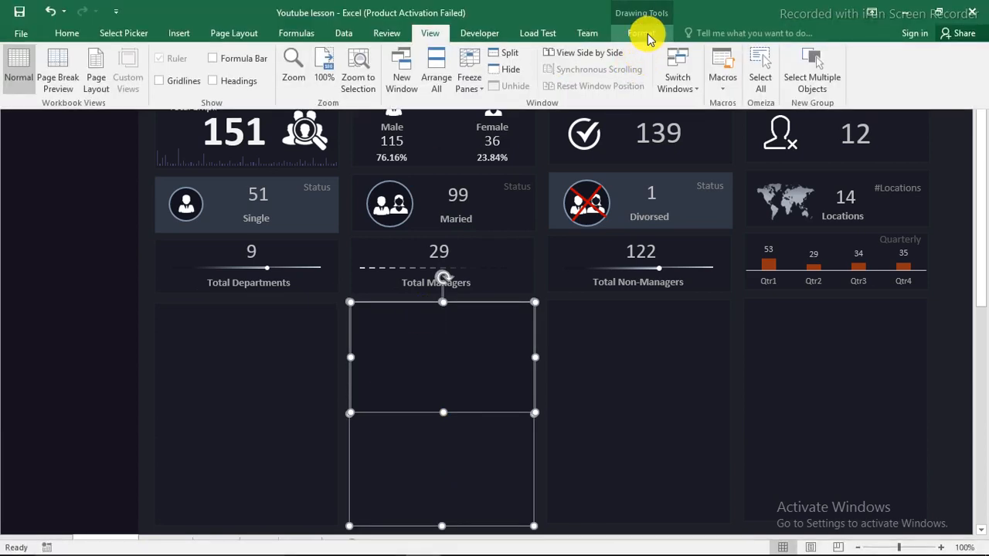
click(647, 34)
click(738, 52)
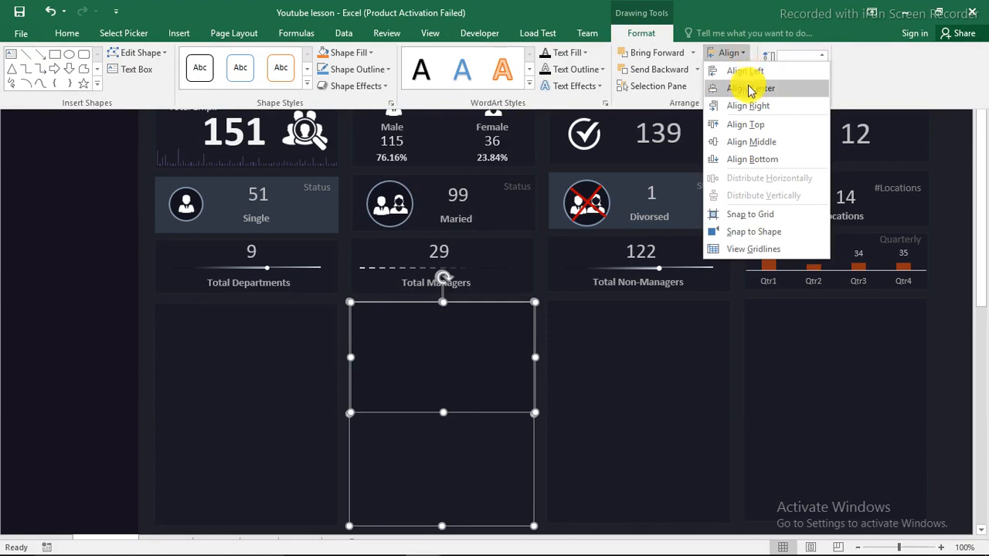
click(750, 90)
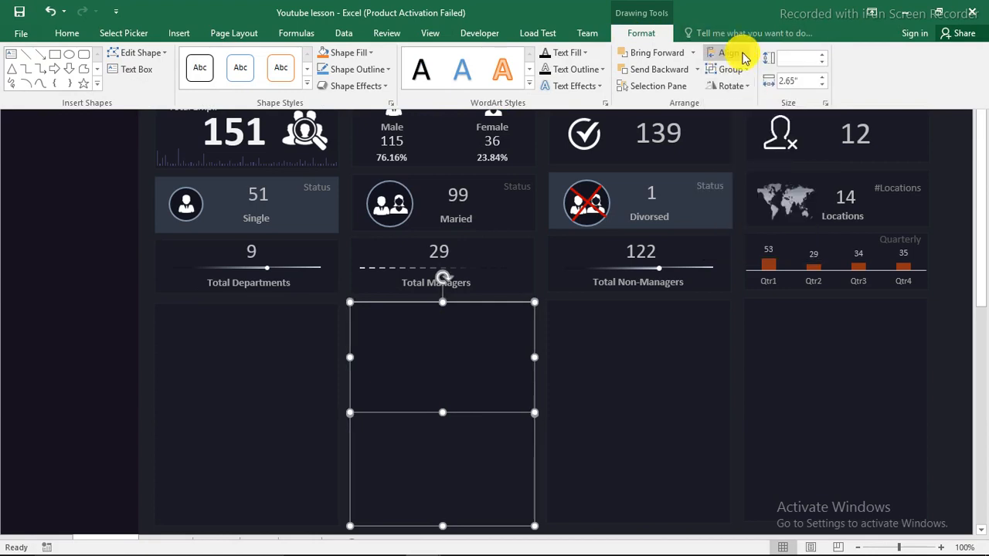
click(741, 55)
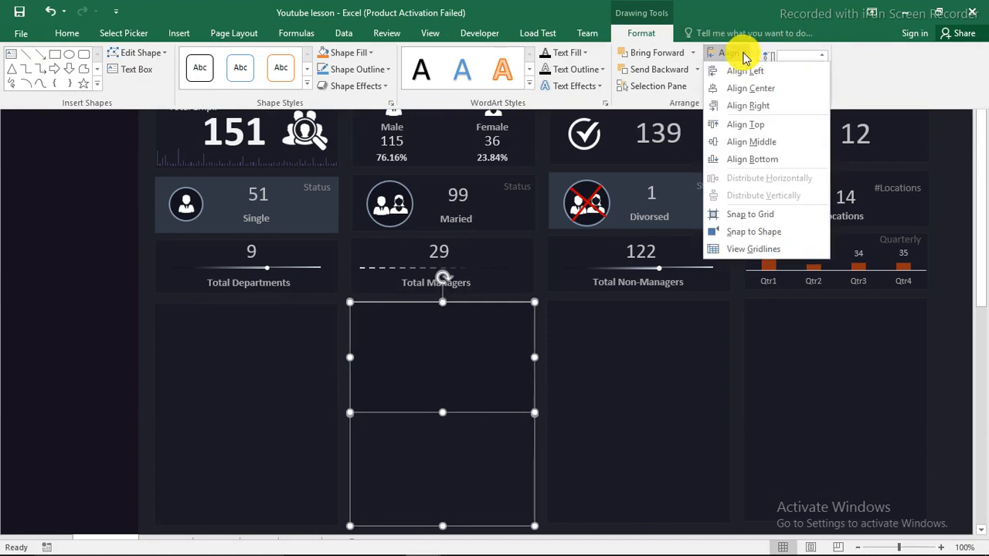
click(749, 126)
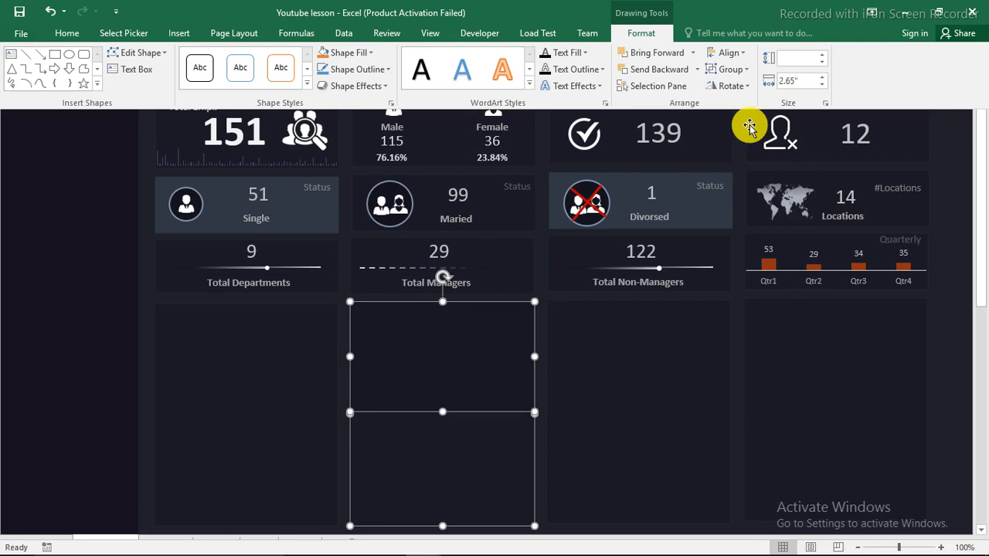
click(76, 167)
click(75, 166)
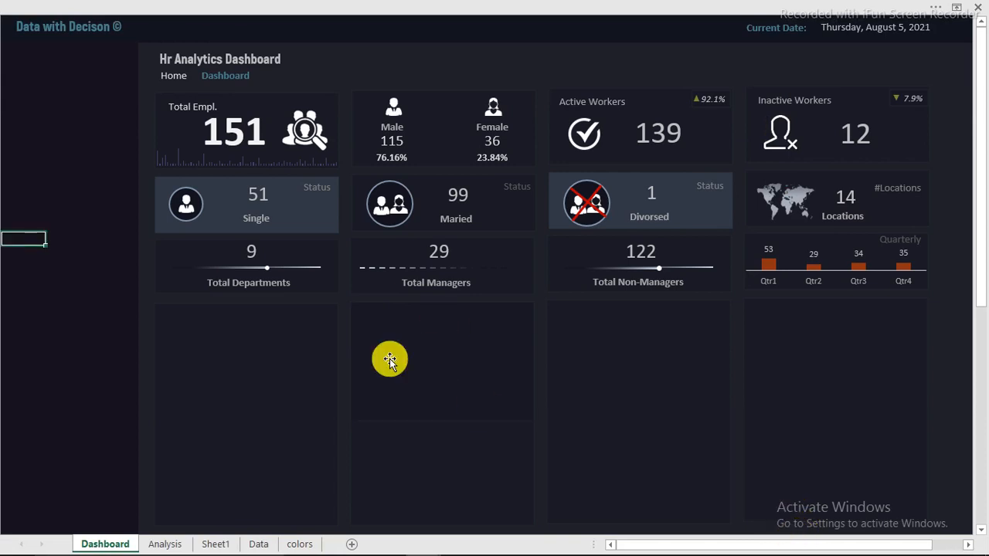
Draw an oval circle in the new card and bring up its Format Shape settings
click(202, 17)
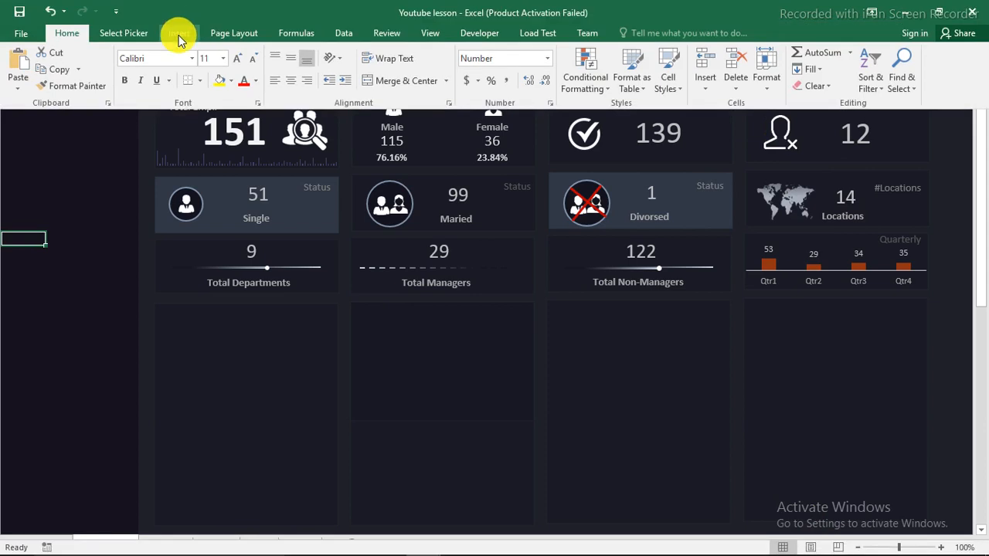
click(179, 35)
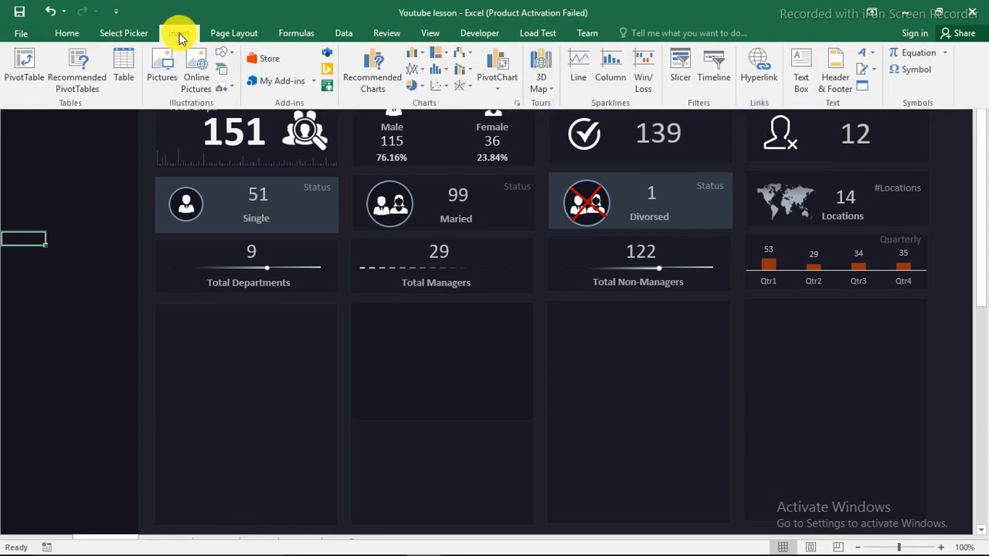
click(225, 58)
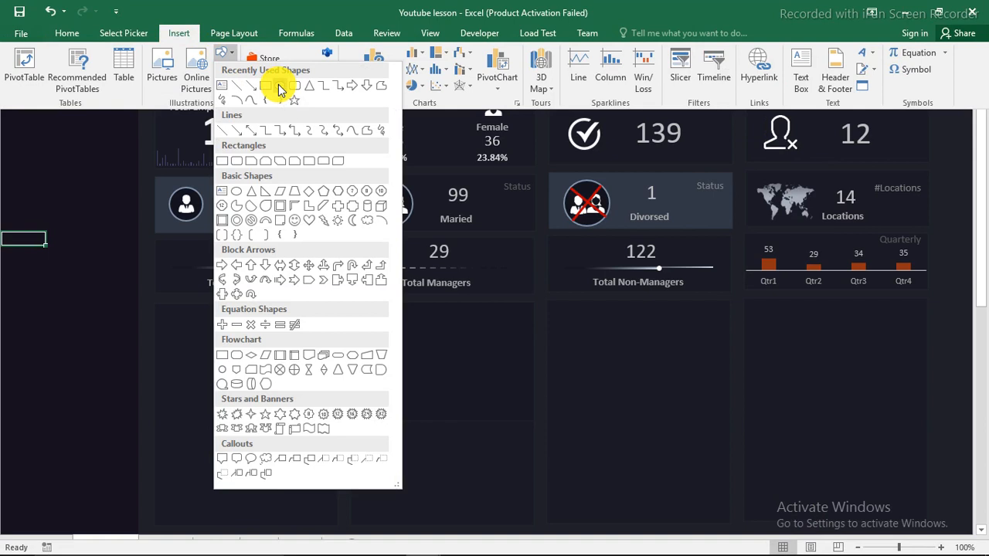
click(281, 91)
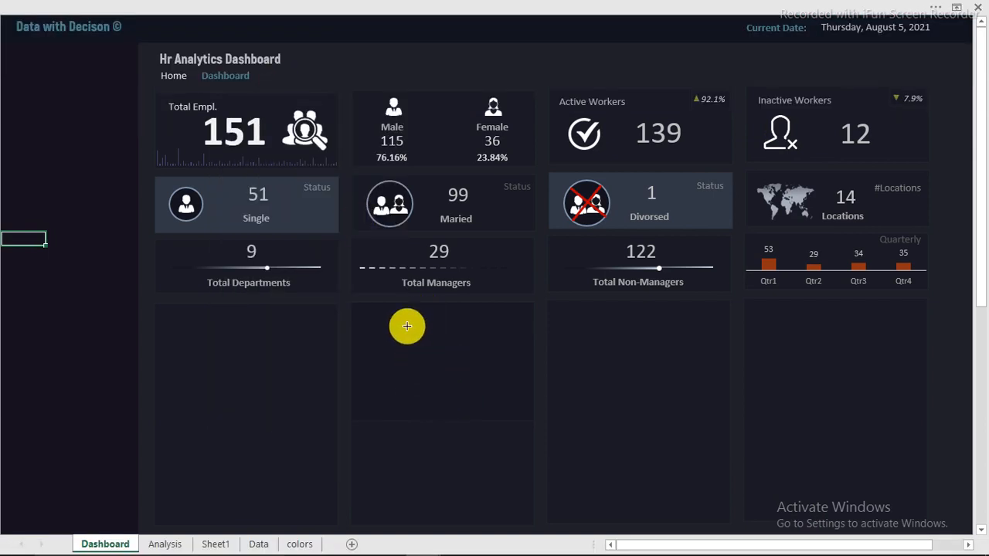
drag(406, 327, 437, 353)
right_click(438, 353)
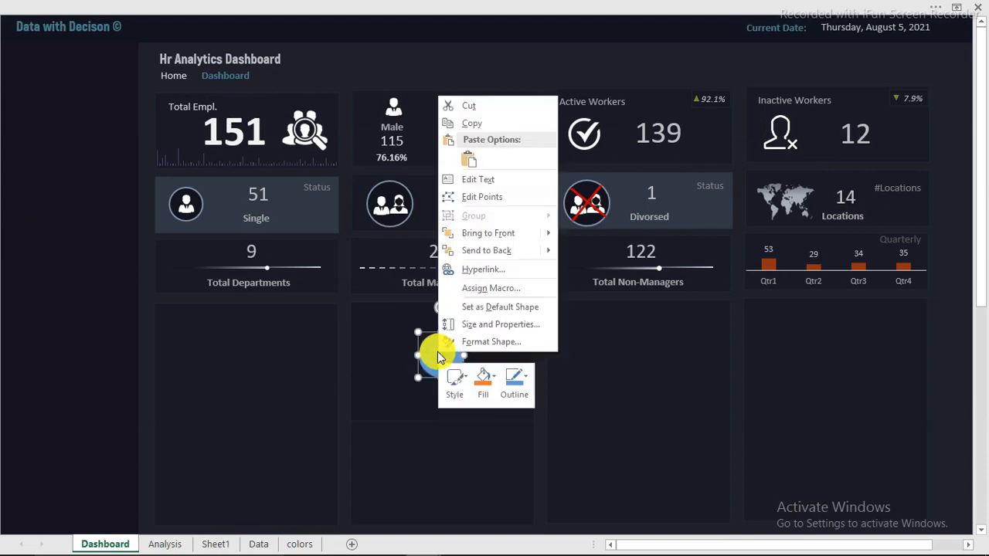
click(482, 343)
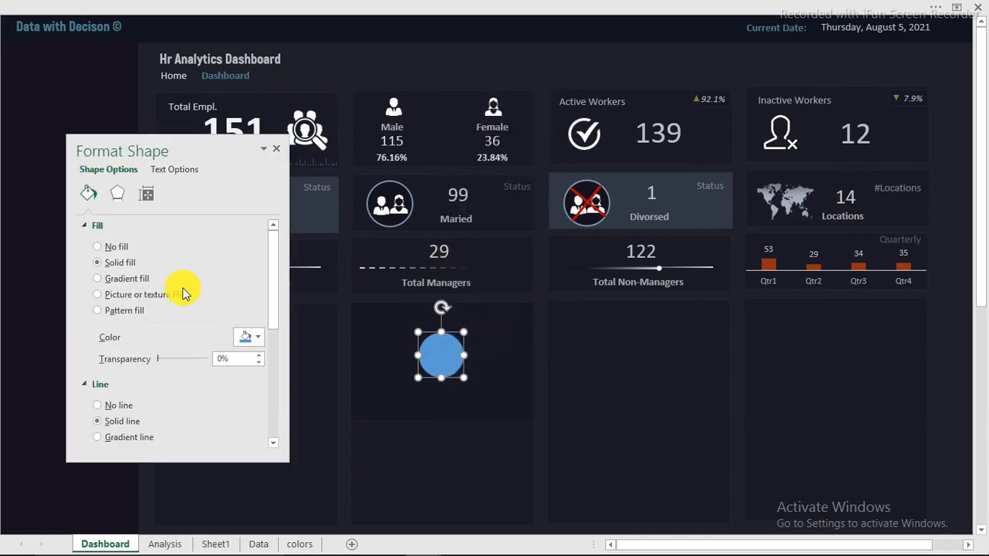
Make the circle an unfilled ring with a grey 1.25 pt outline at 62% transparency
drag(276, 295, 273, 265)
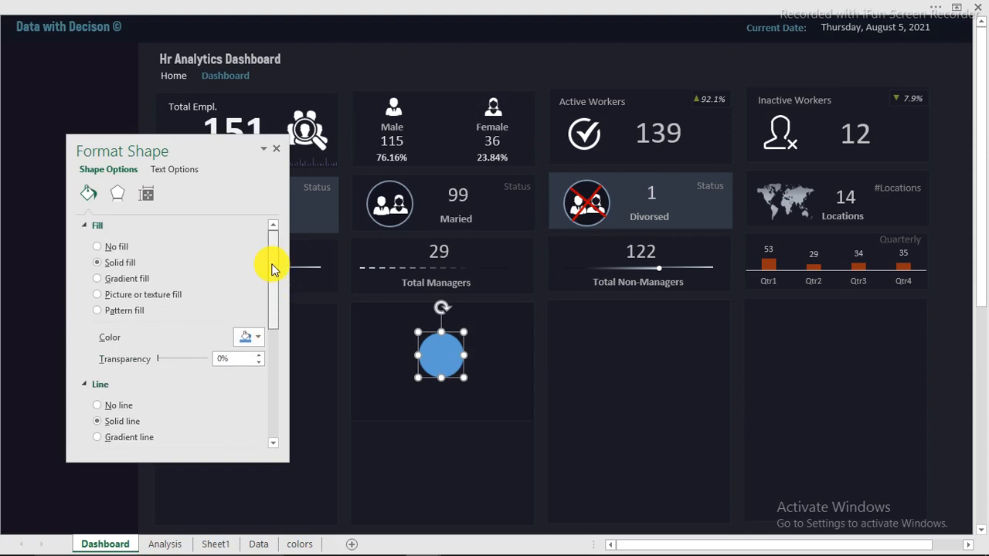
click(108, 248)
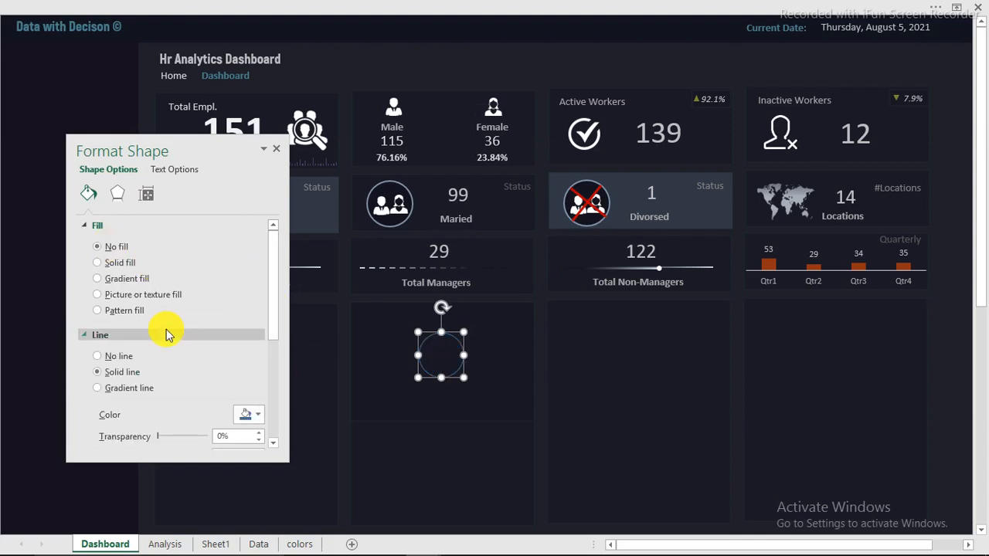
scroll(274, 292, down, 3)
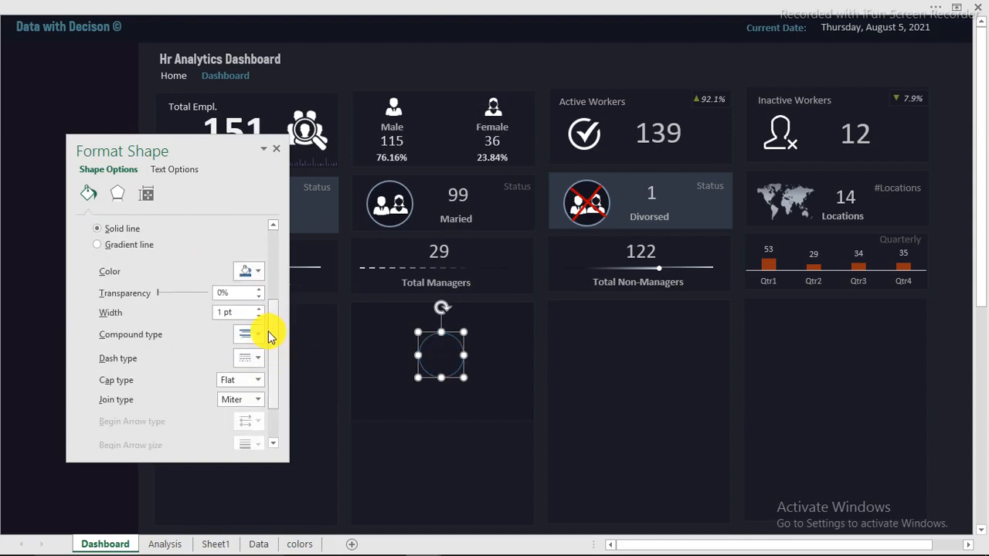
click(257, 272)
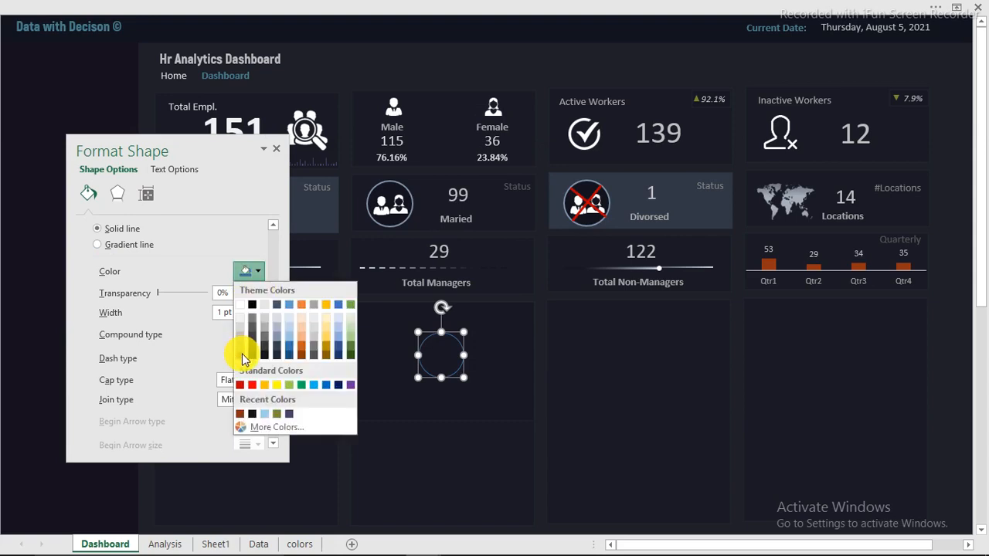
click(242, 356)
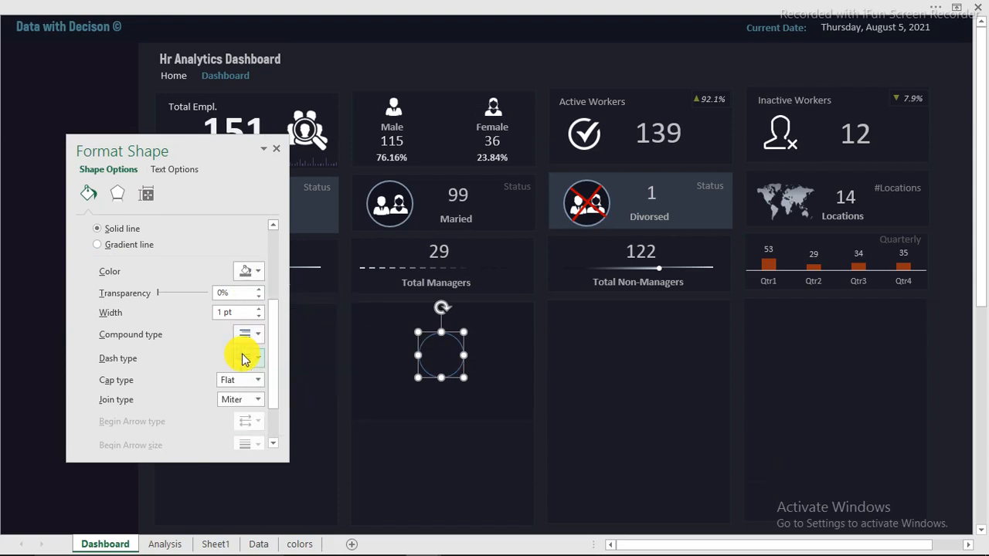
click(257, 308)
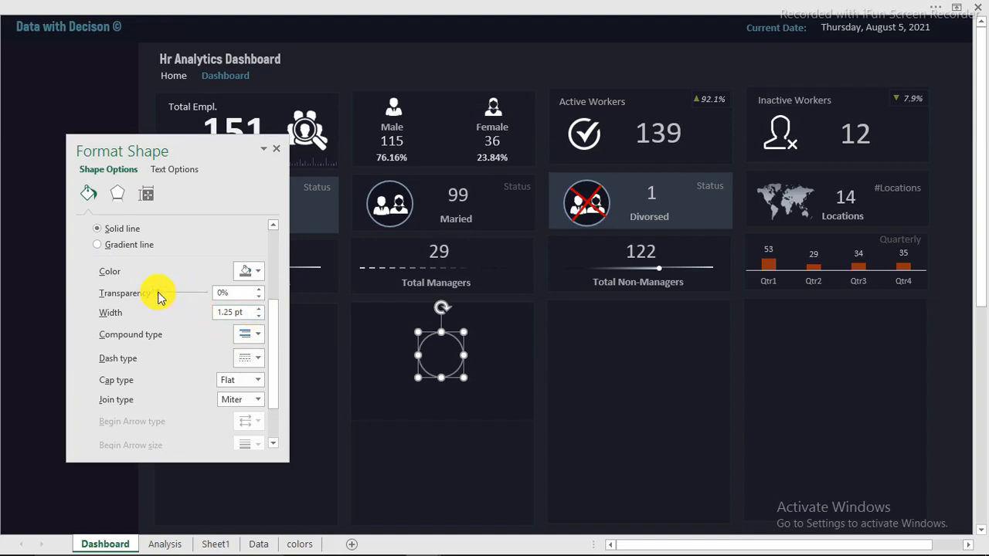
drag(158, 293, 184, 299)
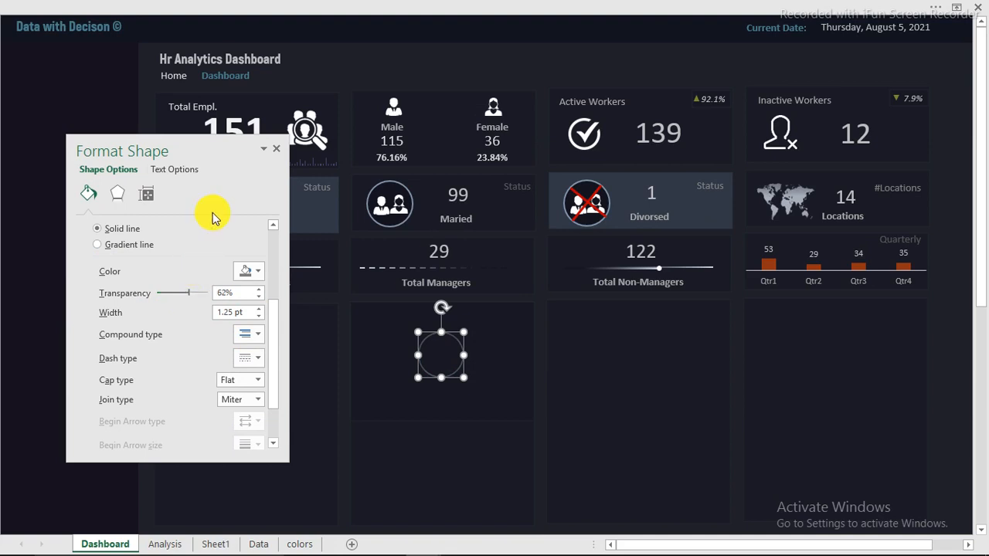
Move the formatting pane aside and drop a copy of the ring in the left margin
drag(205, 150, 834, 173)
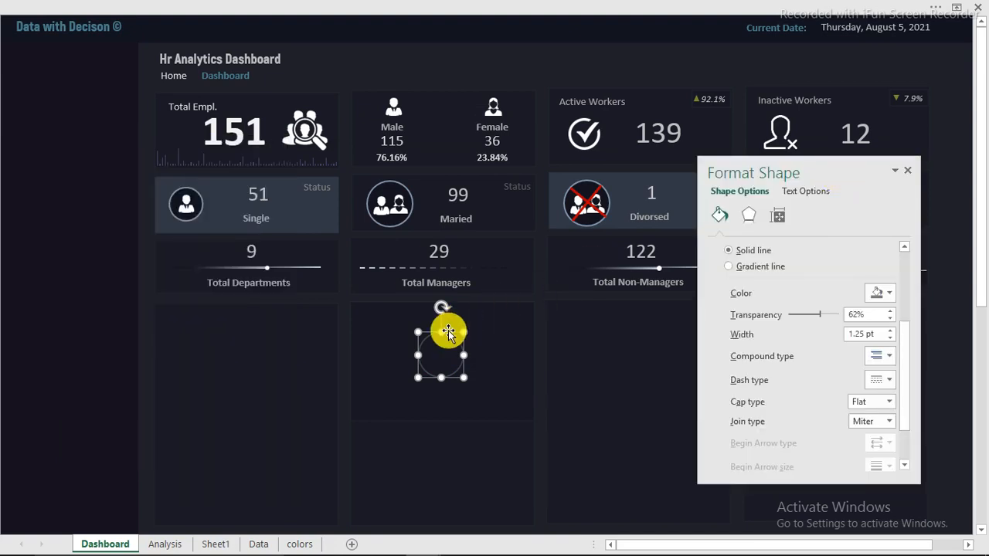
drag(448, 331, 77, 117)
drag(91, 199, 89, 197)
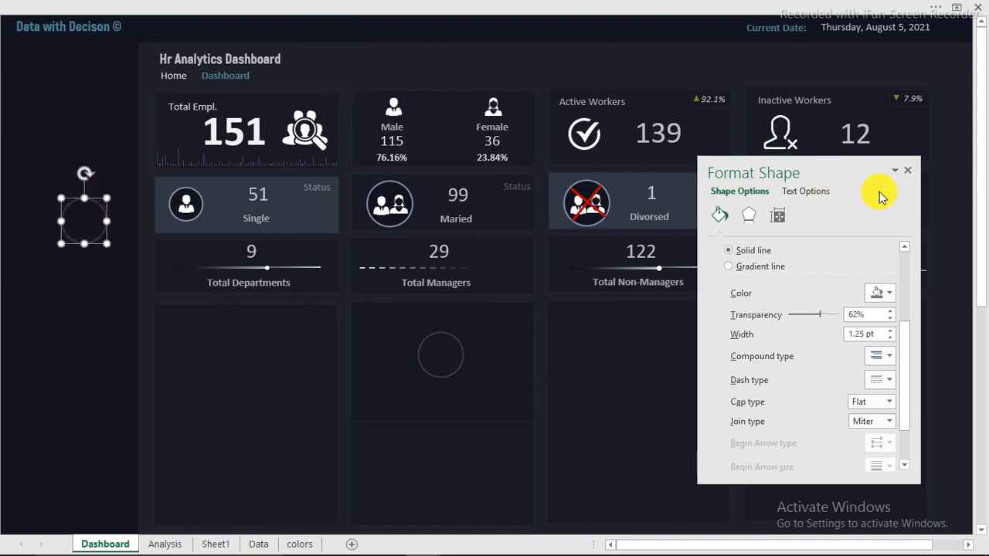
Duplicate the ring in the tile, enlarge the copy, and place it below the small ring
click(82, 336)
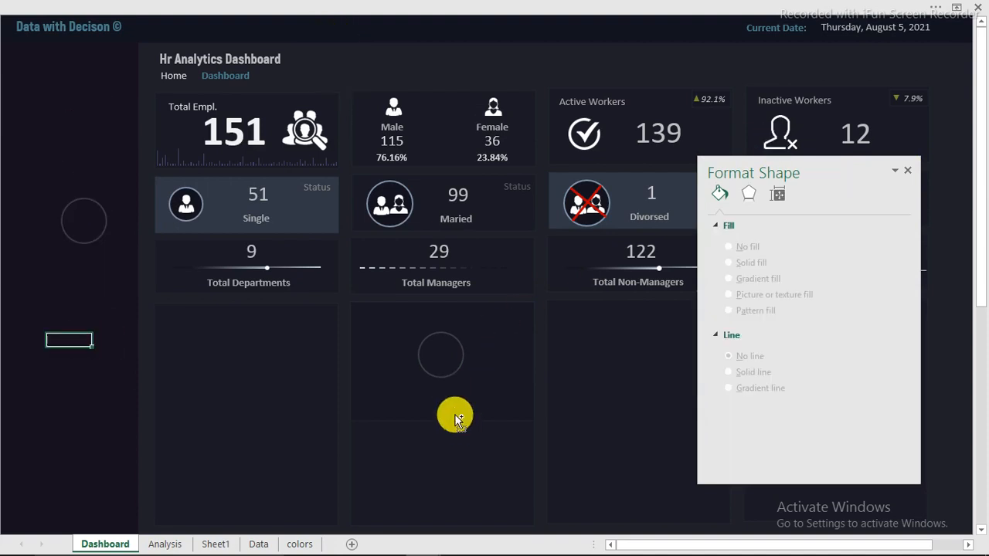
scroll(454, 417, up, 3)
scroll(454, 417, up, 3)
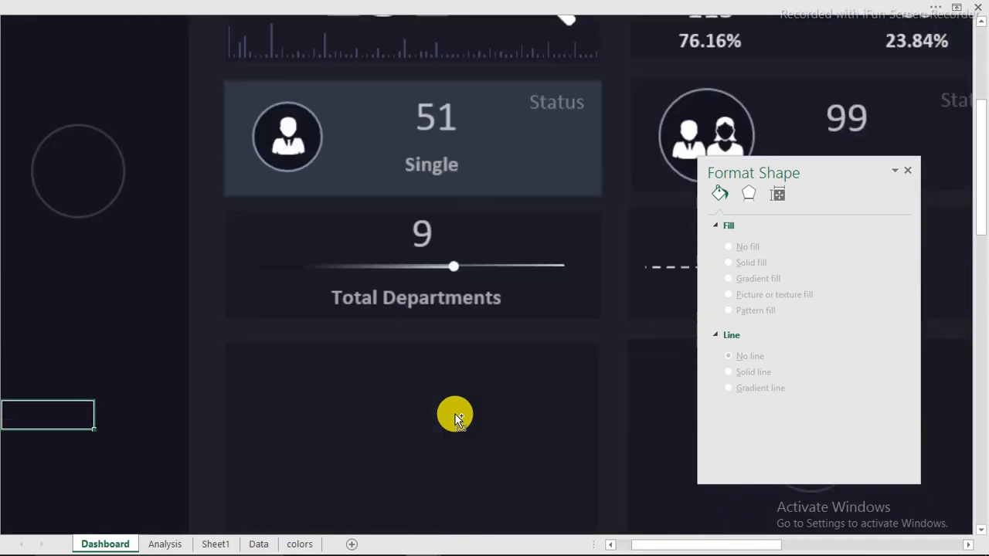
drag(696, 547, 791, 546)
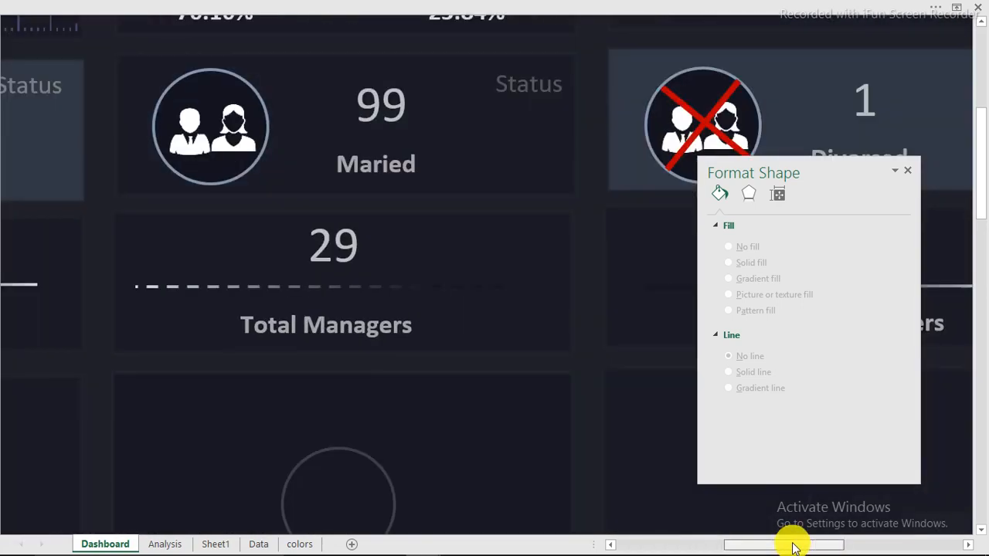
scroll(426, 421, down, 5)
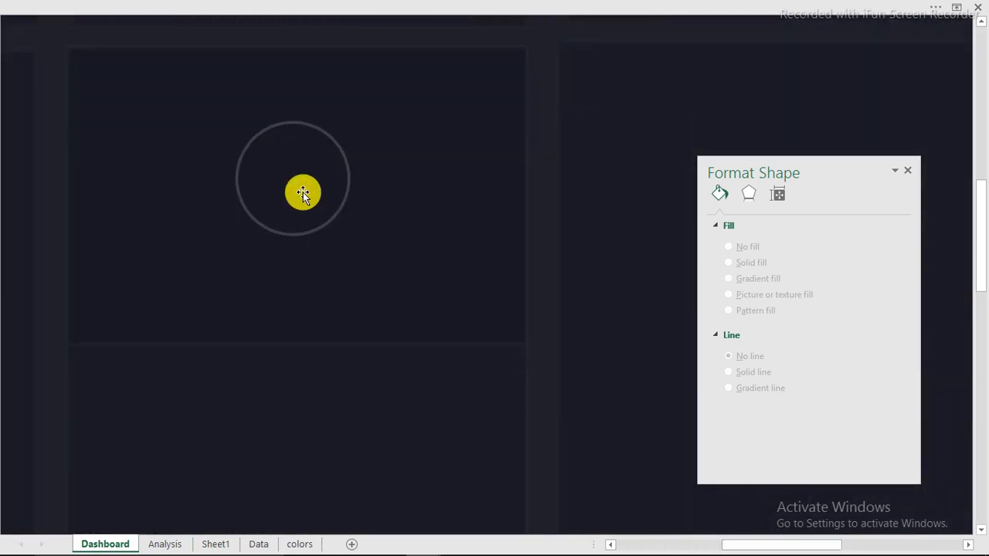
click(343, 206)
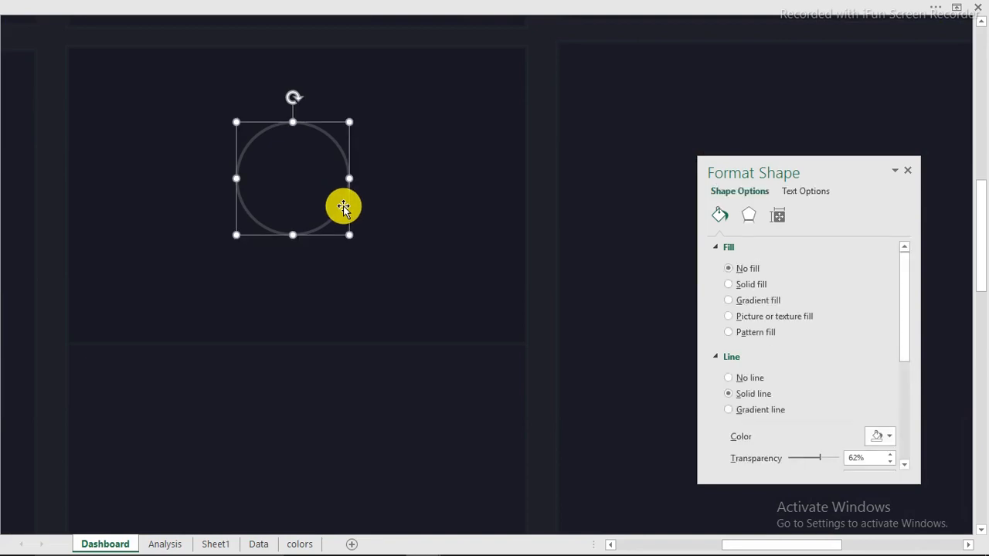
drag(345, 210, 355, 229)
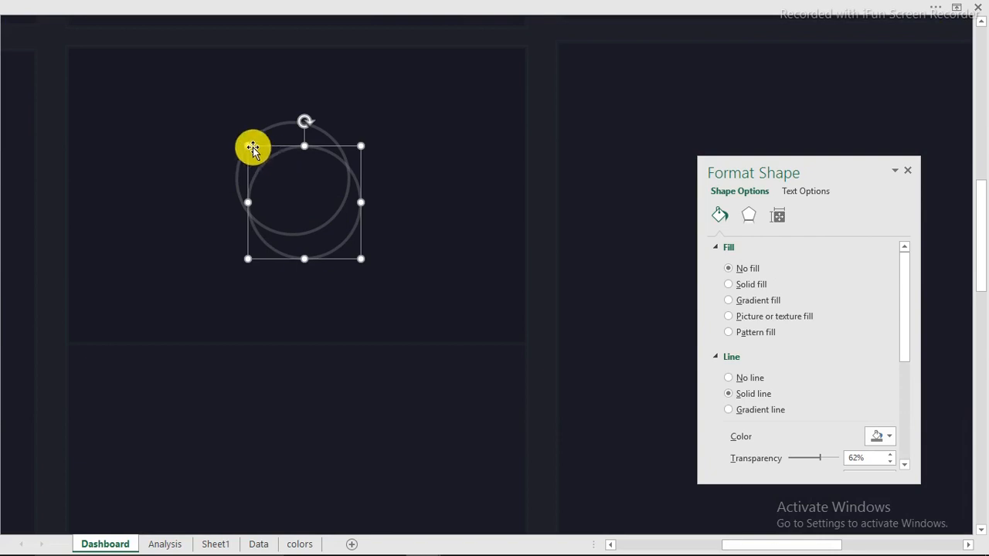
drag(247, 146, 206, 102)
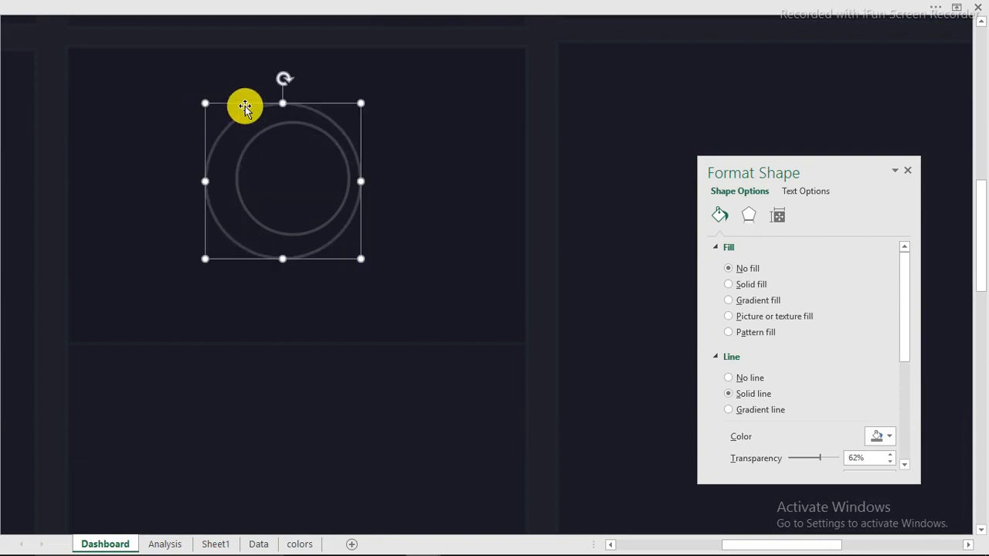
drag(270, 168, 318, 316)
Select the small ring together with the tile background and bring up the alignment choices
click(315, 128)
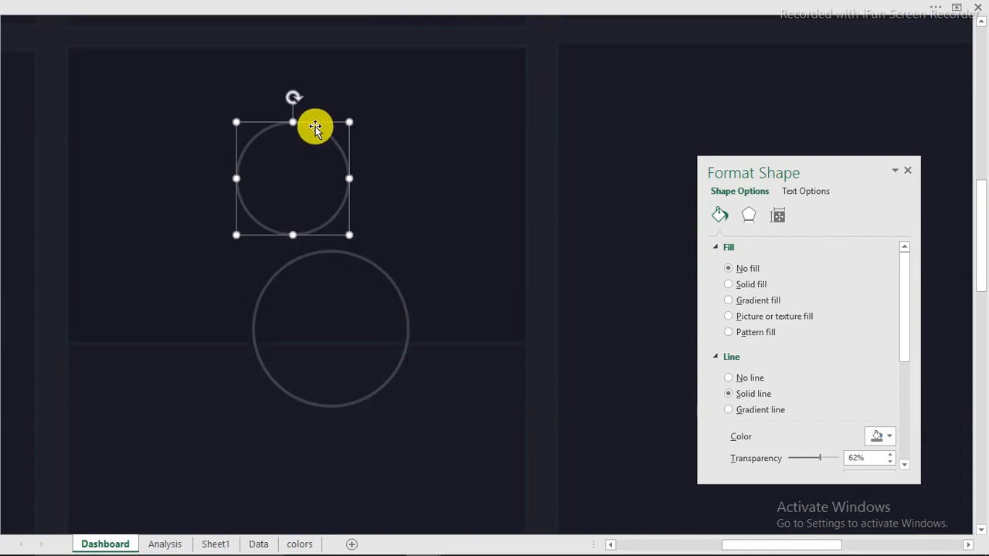
shift+click(440, 137)
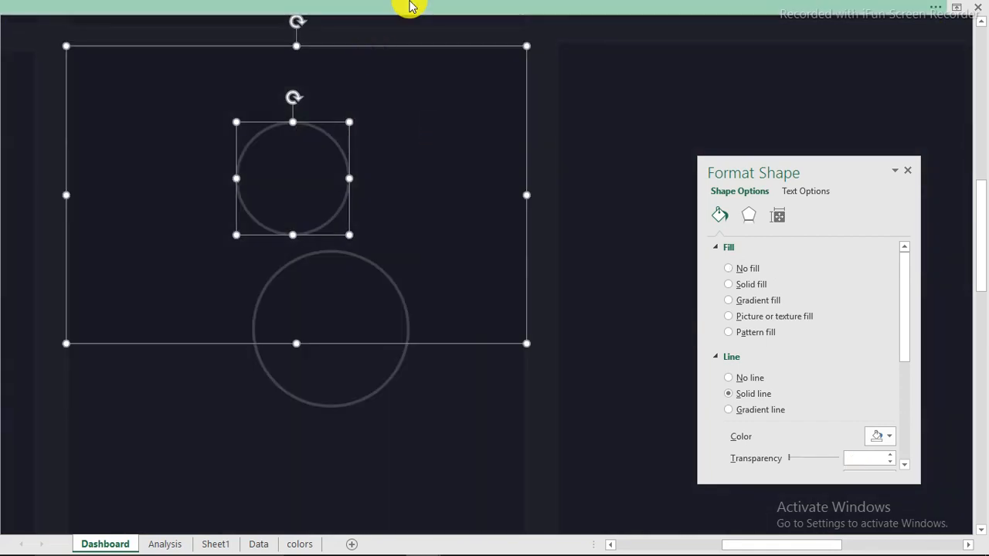
click(581, 7)
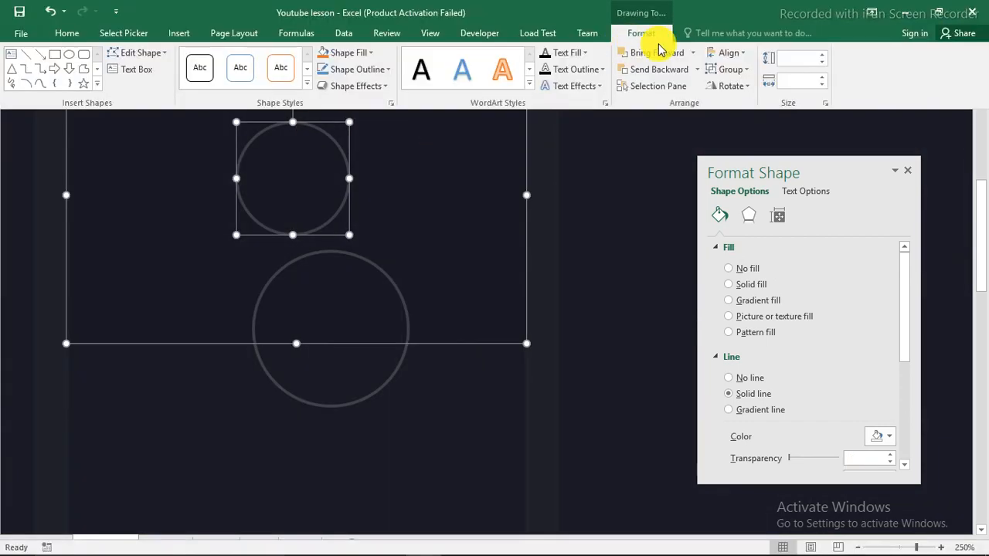
click(740, 60)
Centre the small ring horizontally and vertically within the empty tile
click(757, 141)
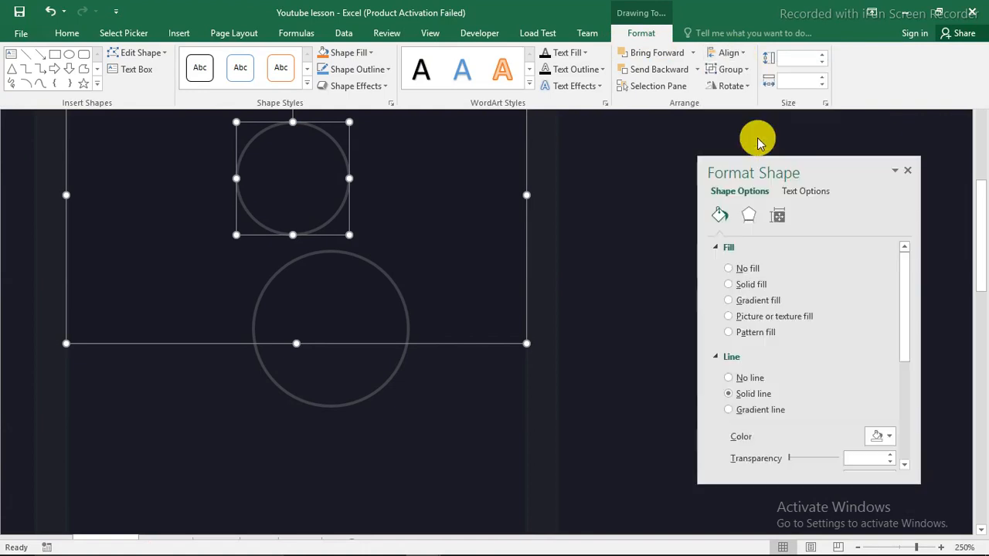
click(740, 55)
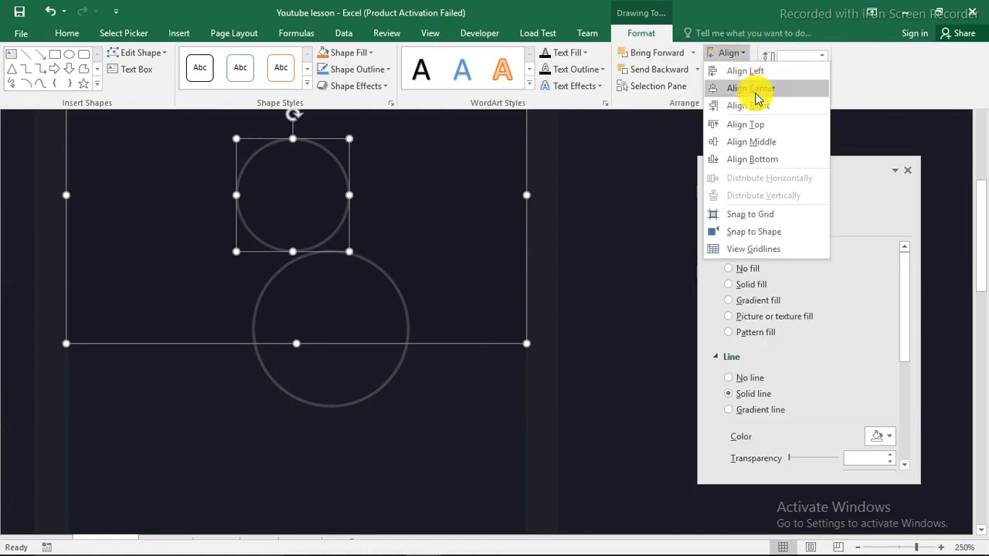
click(757, 90)
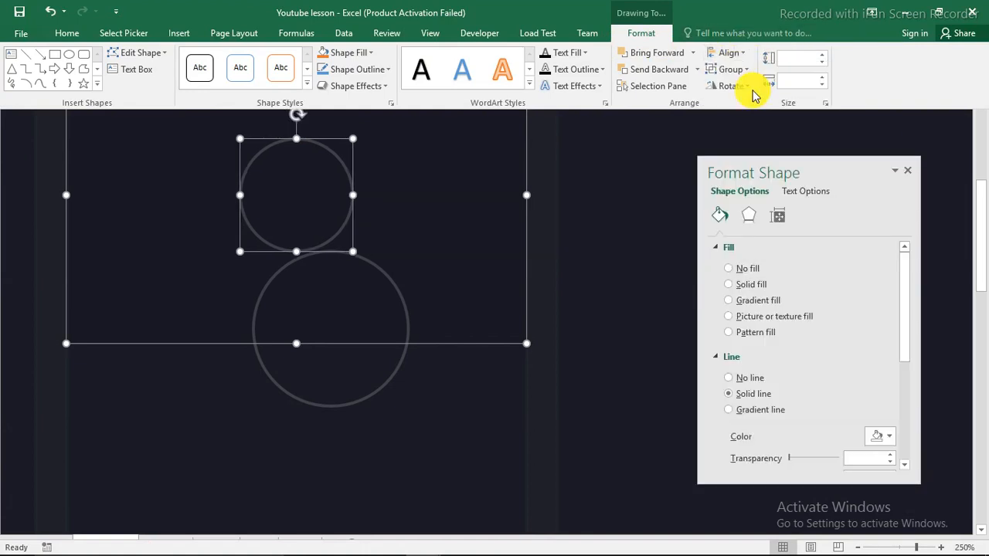
click(544, 288)
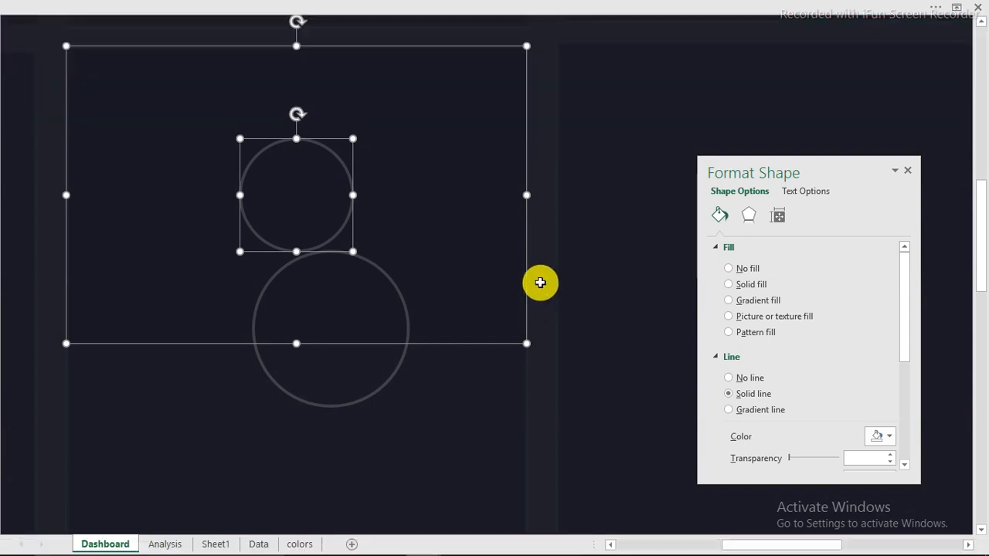
Move the larger ring over the small one and centre it in the tile, both directions
click(374, 394)
drag(373, 394, 351, 257)
ctrl+click(452, 197)
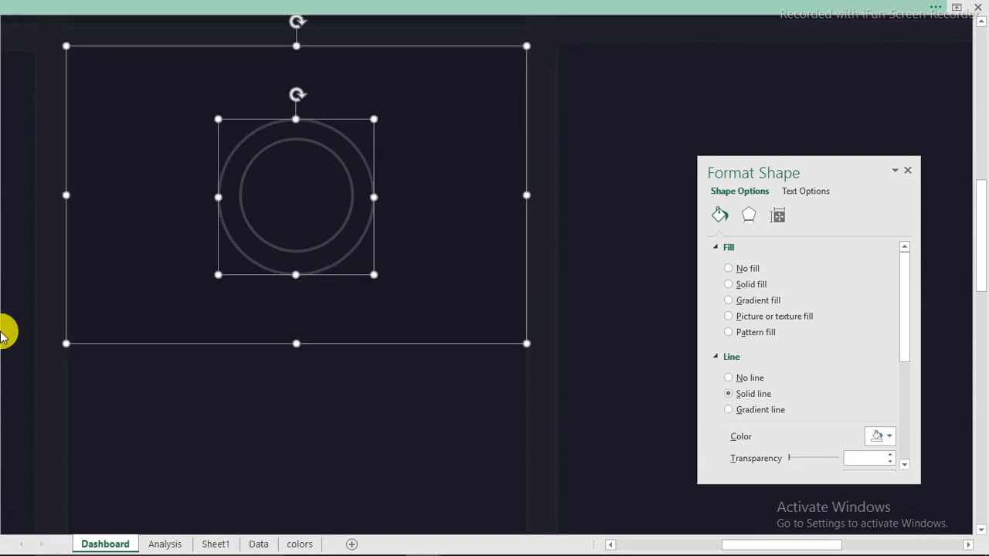
click(773, 8)
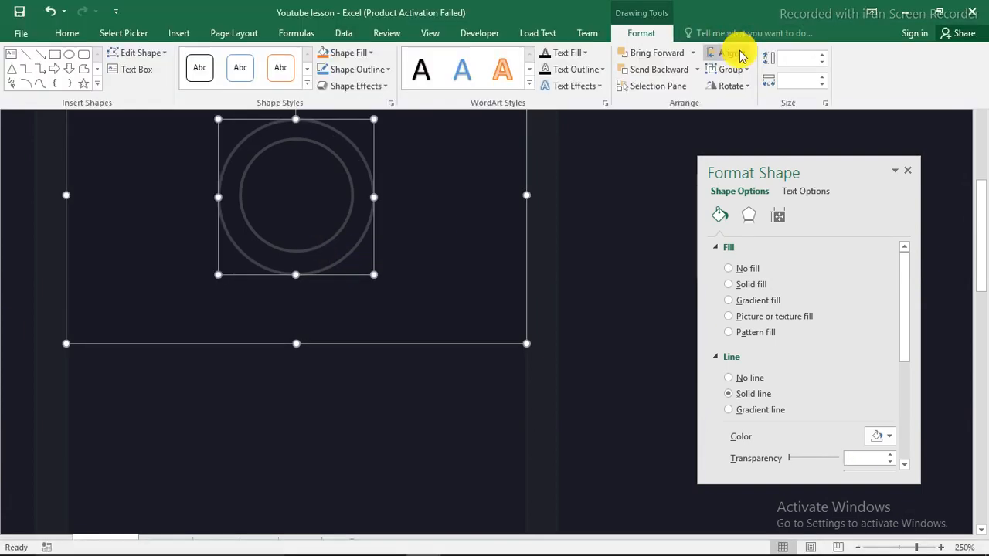
click(730, 53)
click(755, 93)
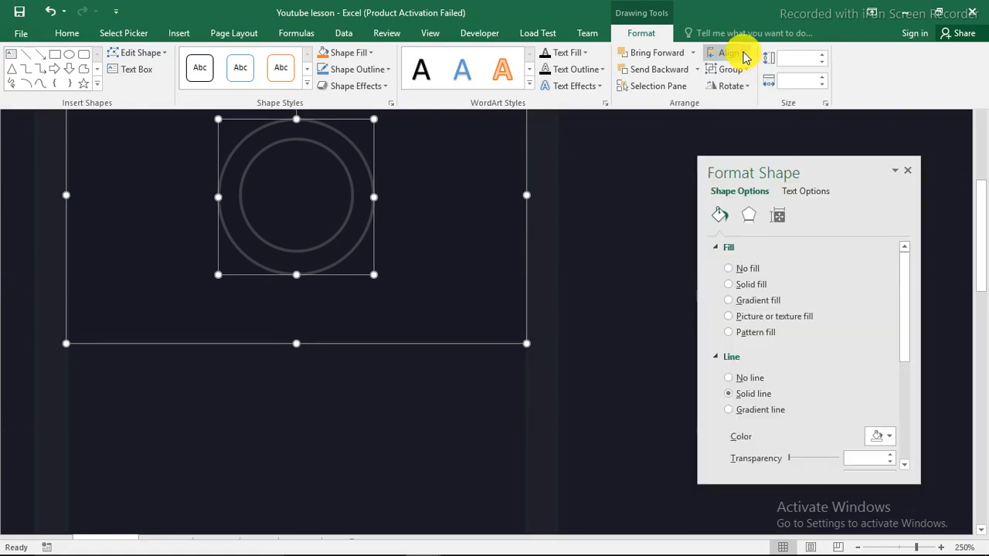
click(740, 50)
click(756, 144)
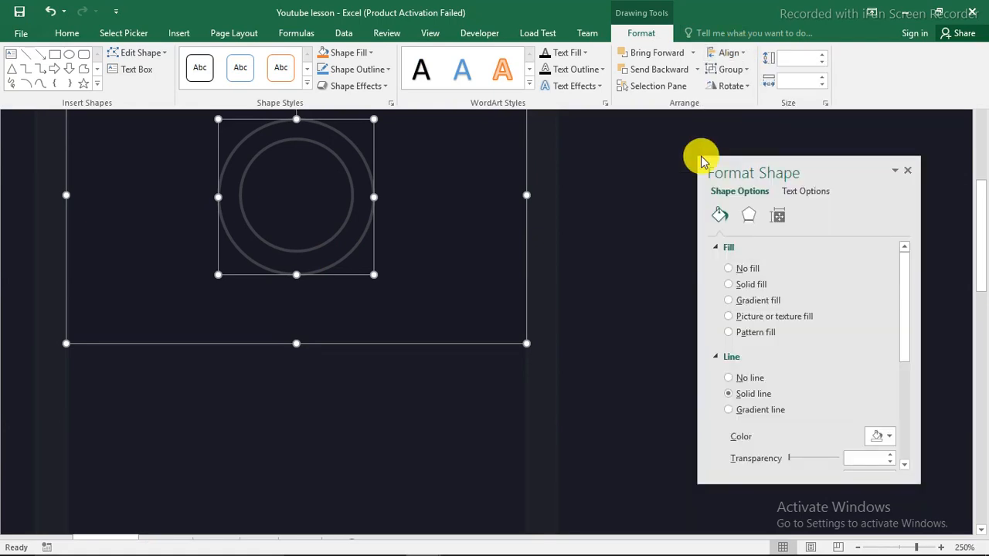
click(540, 205)
click(540, 205)
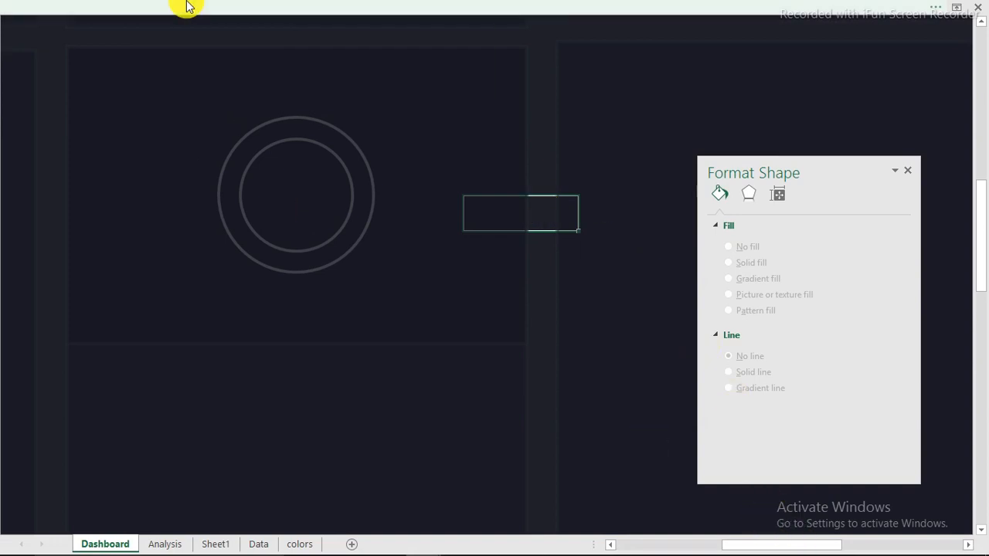
Draw a straight vertical line down through the concentric rings
click(192, 30)
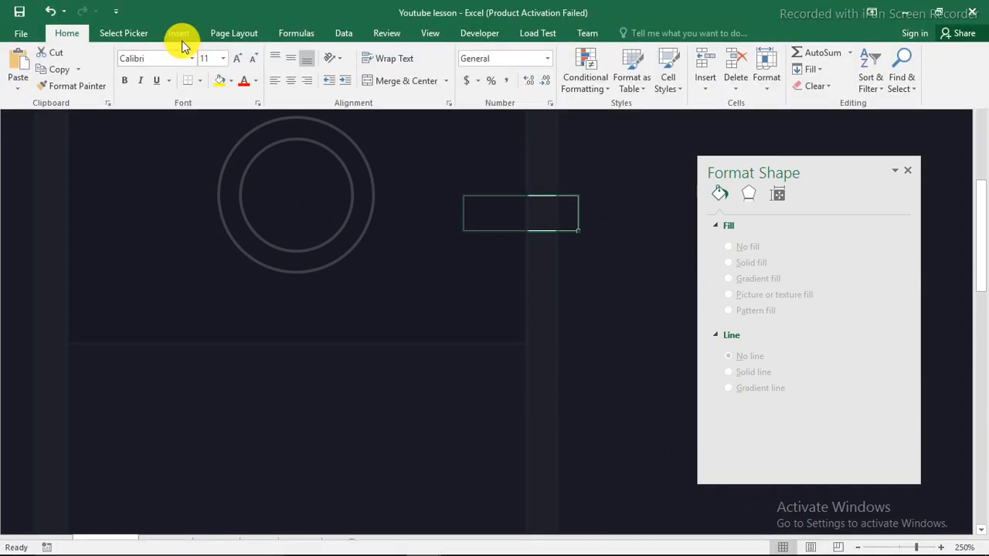
click(182, 34)
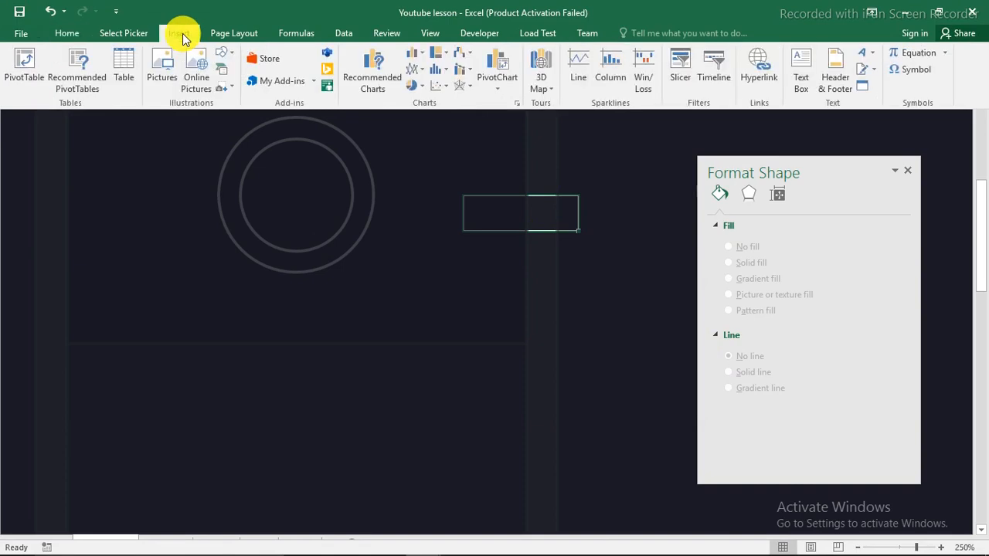
click(231, 54)
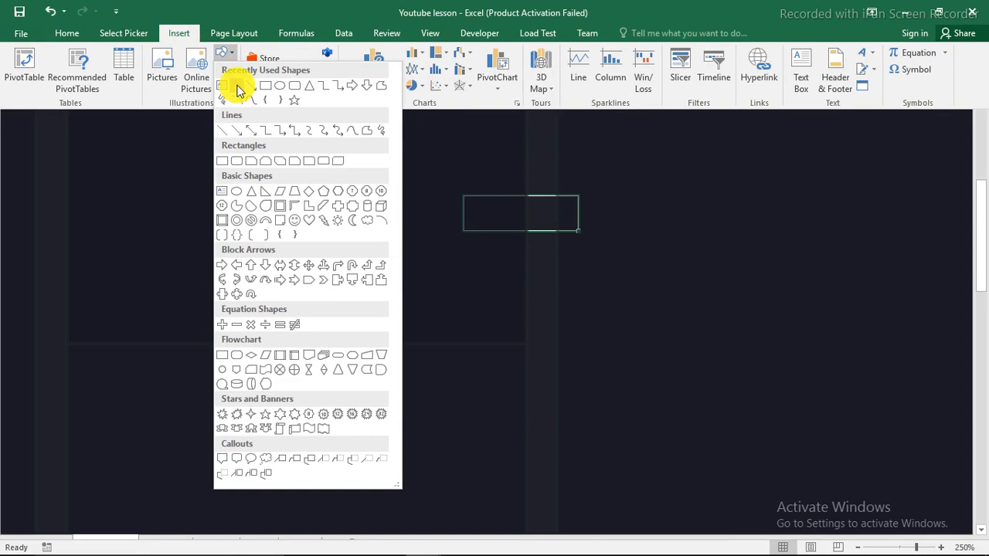
click(238, 90)
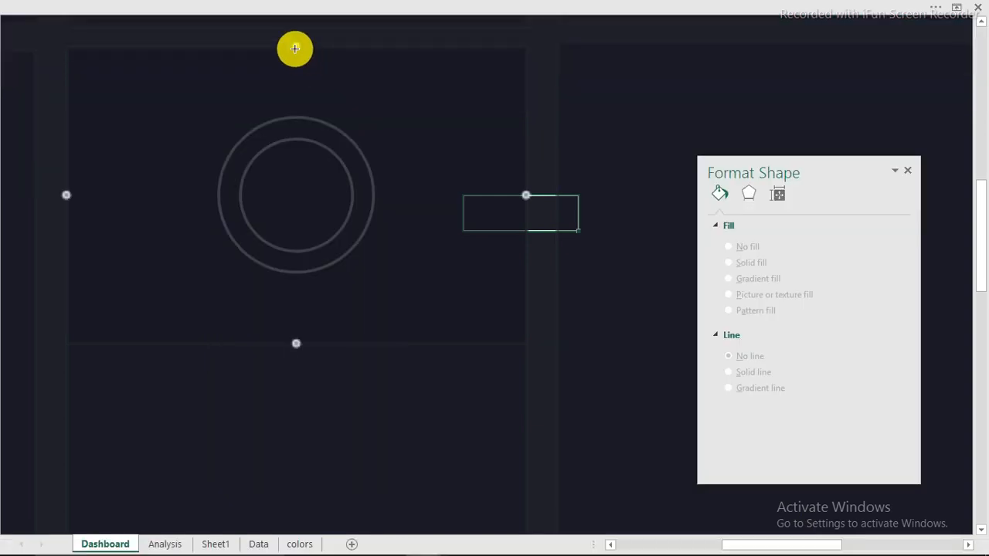
drag(294, 49, 299, 337)
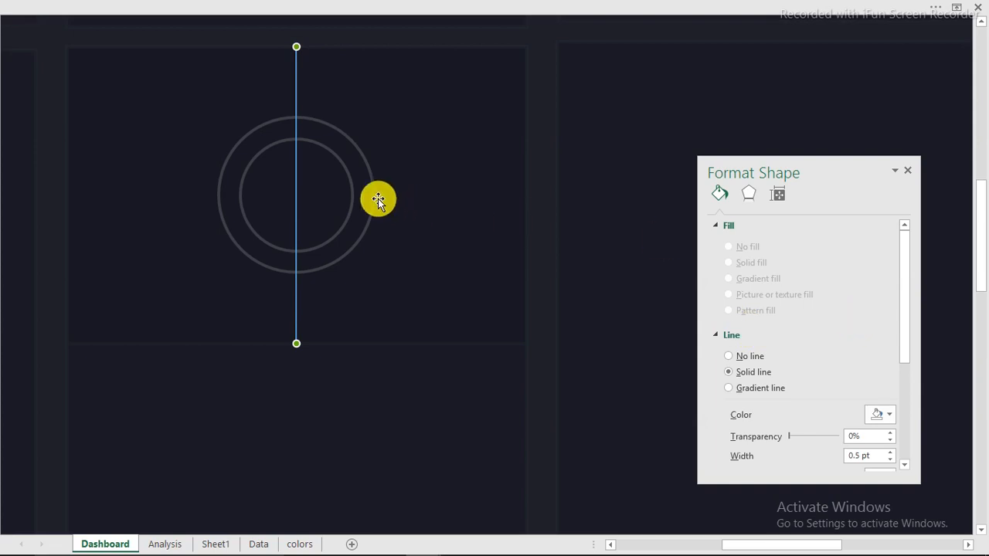
Copy the circle's grey style onto the line with Format Painter and thin it to 1 pt
click(372, 198)
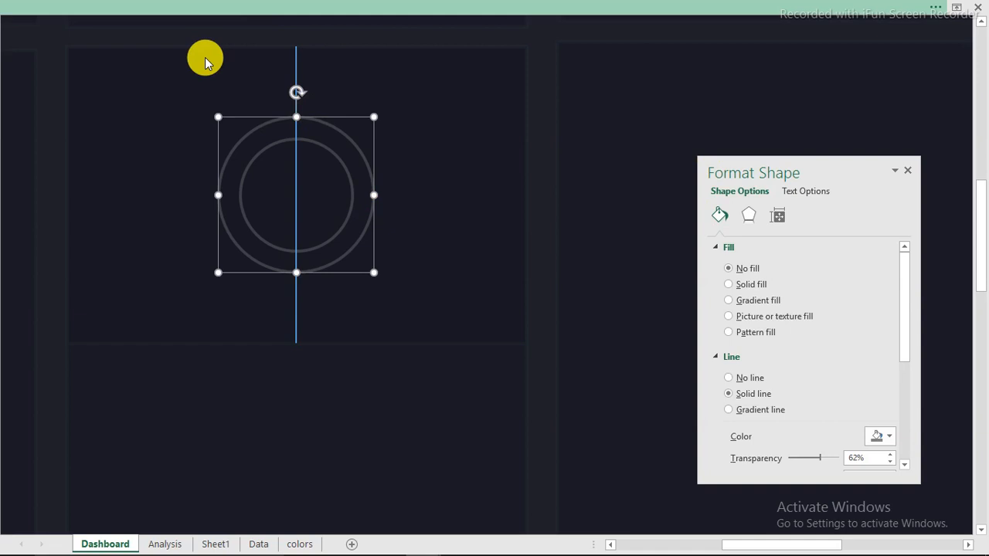
click(115, 9)
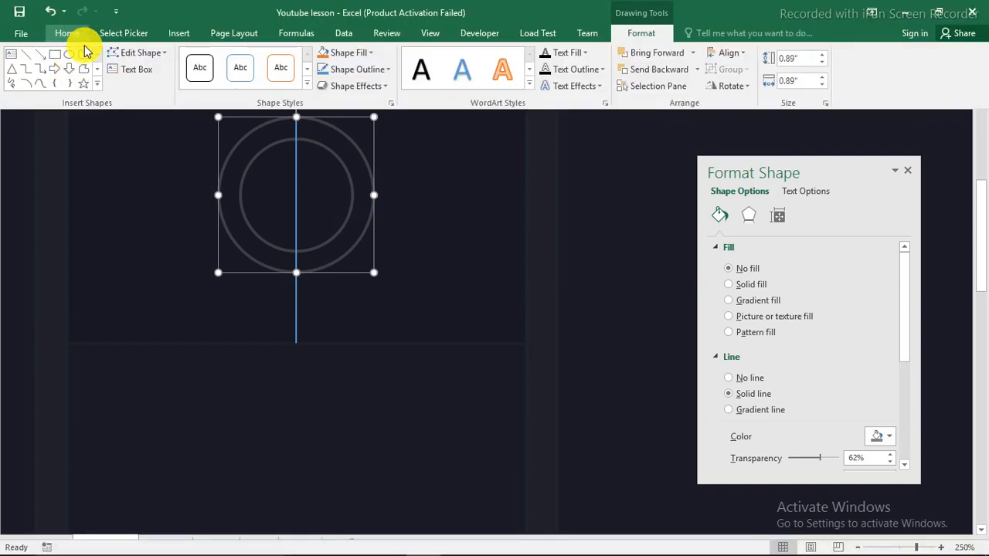
click(68, 34)
click(71, 85)
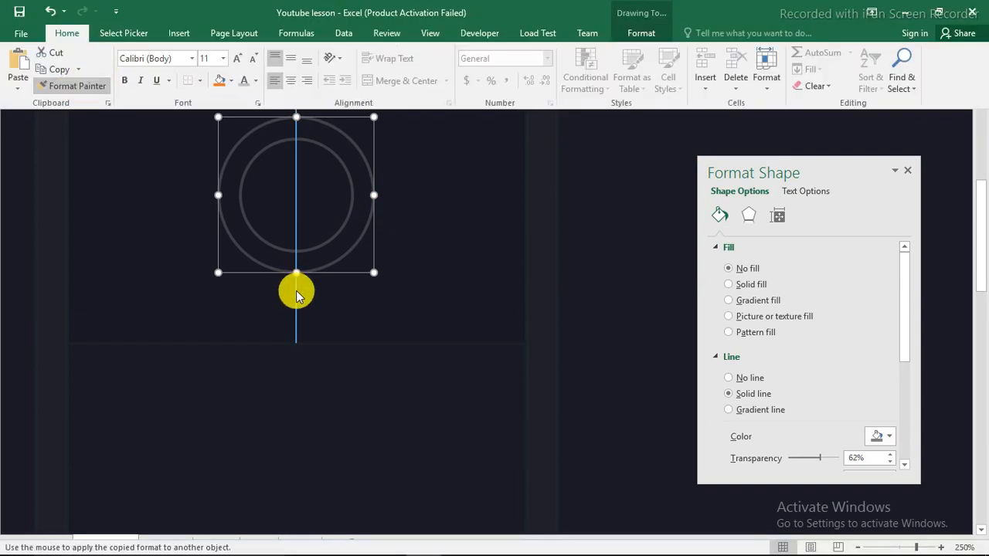
click(296, 292)
click(296, 291)
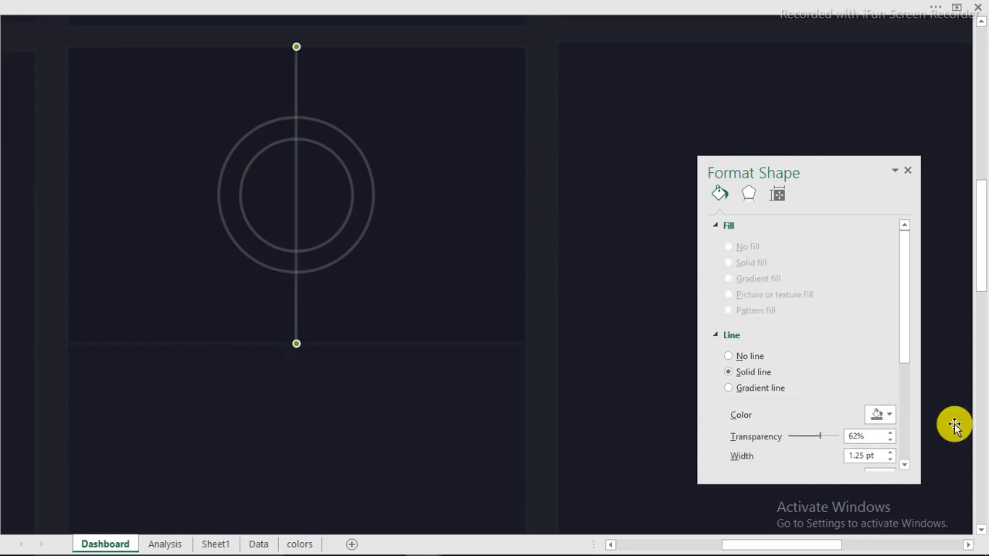
drag(905, 335, 906, 376)
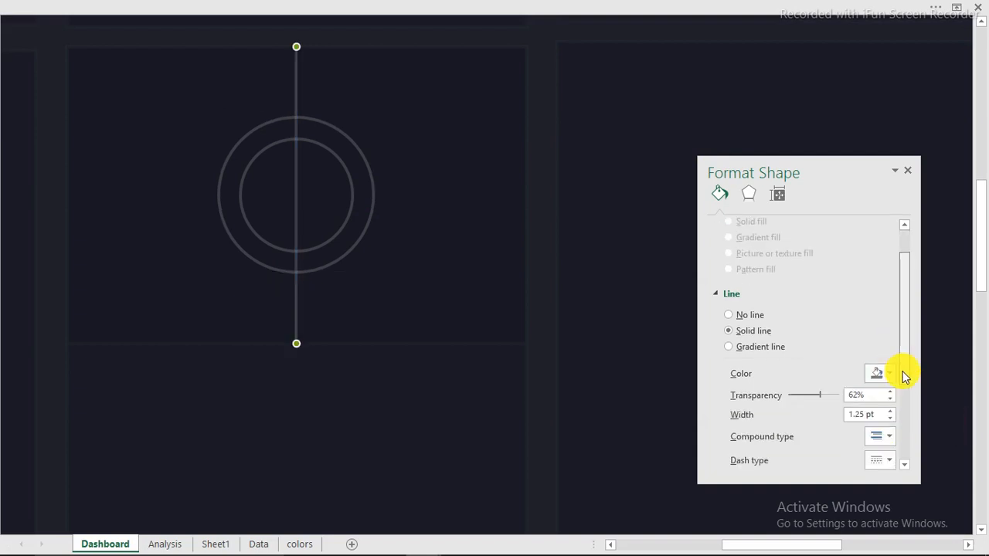
scroll(896, 380, down, 1)
click(889, 387)
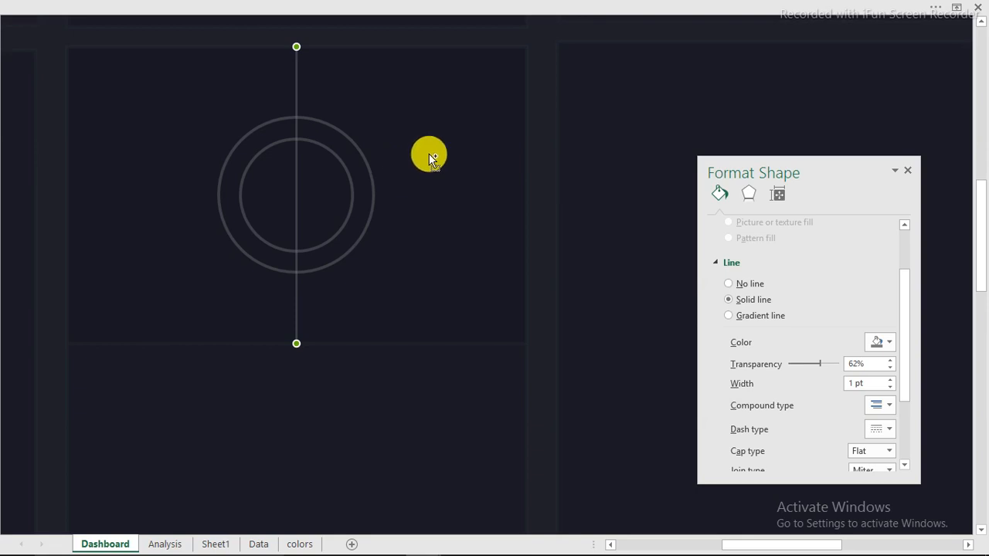
shift+click(489, 249)
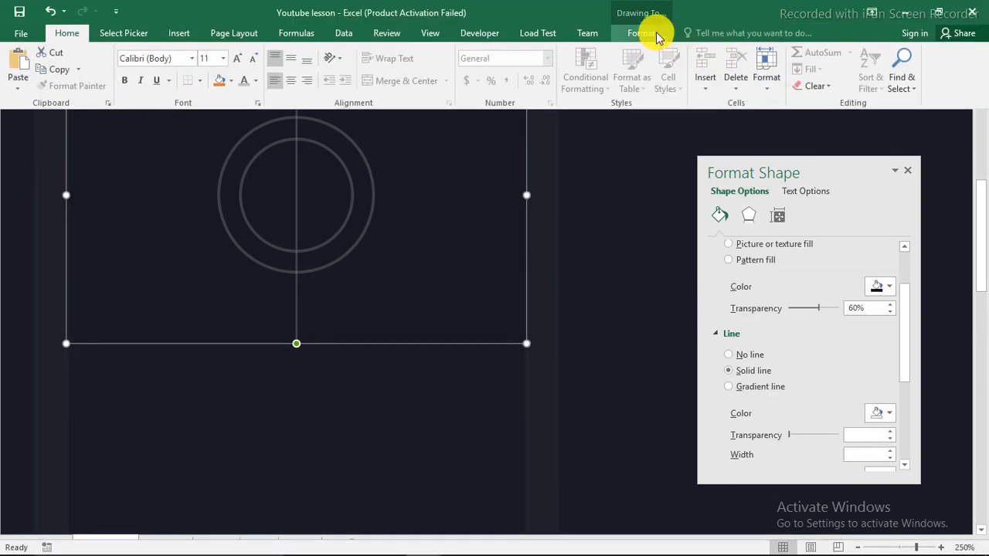
Centre the vertical line horizontally and vertically on the card
click(656, 31)
click(738, 54)
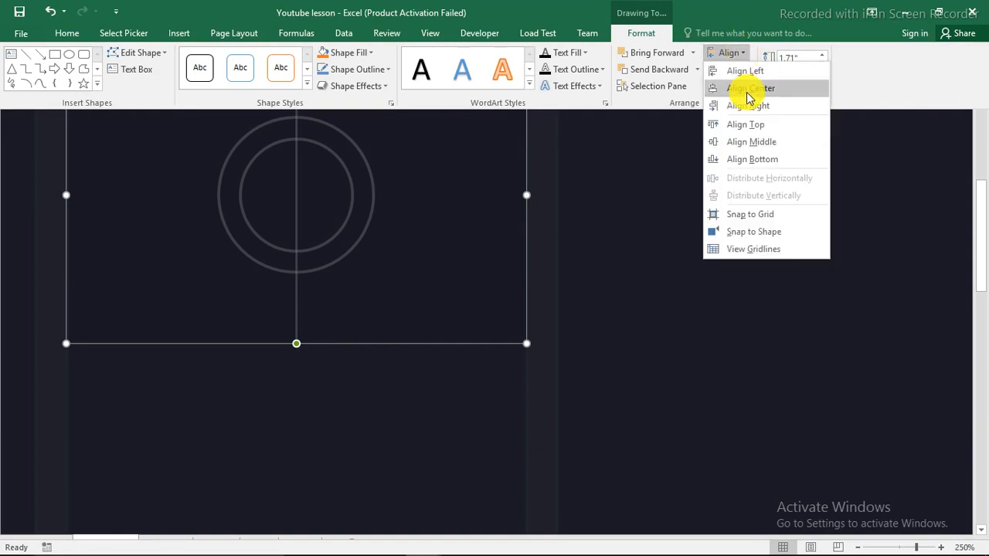
click(748, 89)
click(738, 58)
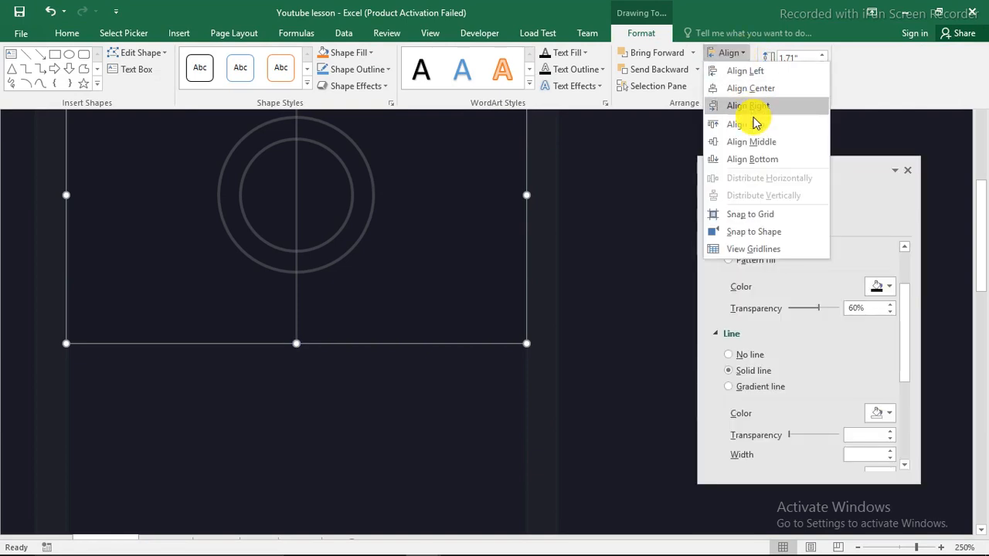
click(751, 139)
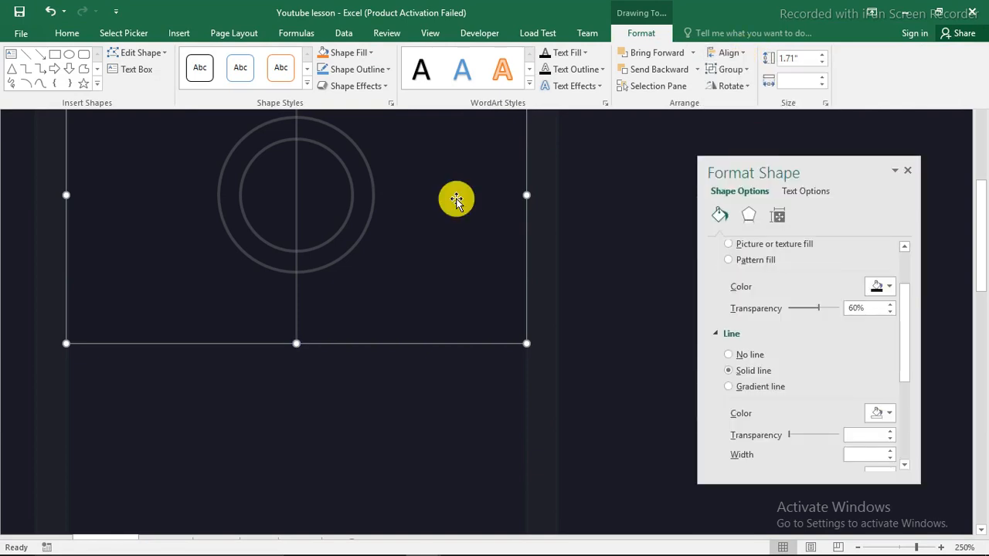
key(ctrl+shift+F1)
click(542, 94)
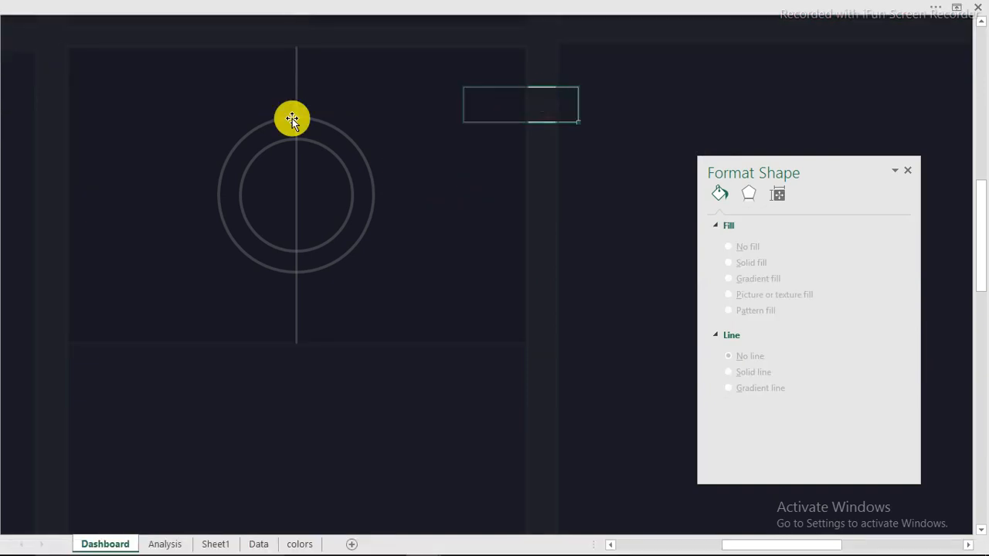
Ctrl-drag a copy of the vertical line to just right of the rings
click(295, 96)
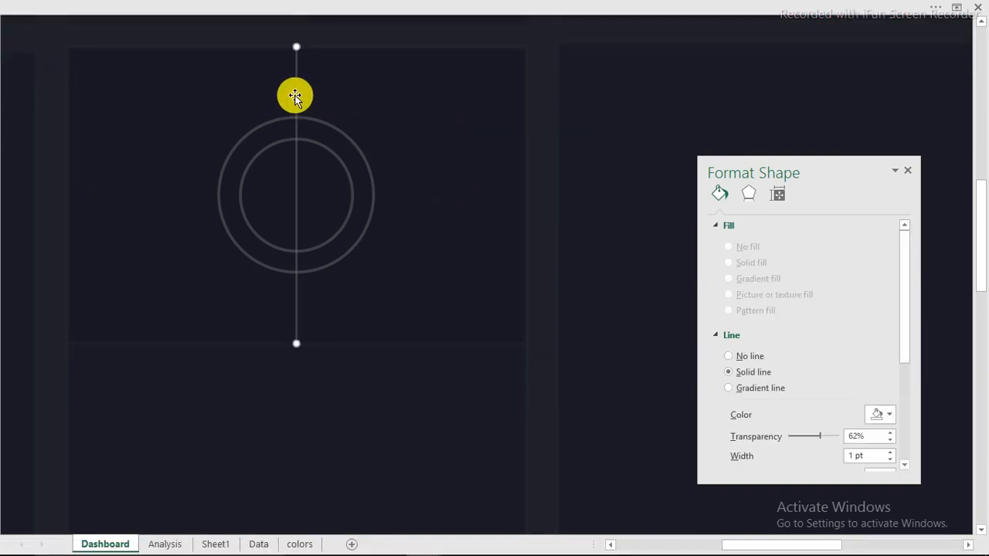
drag(295, 96, 354, 101)
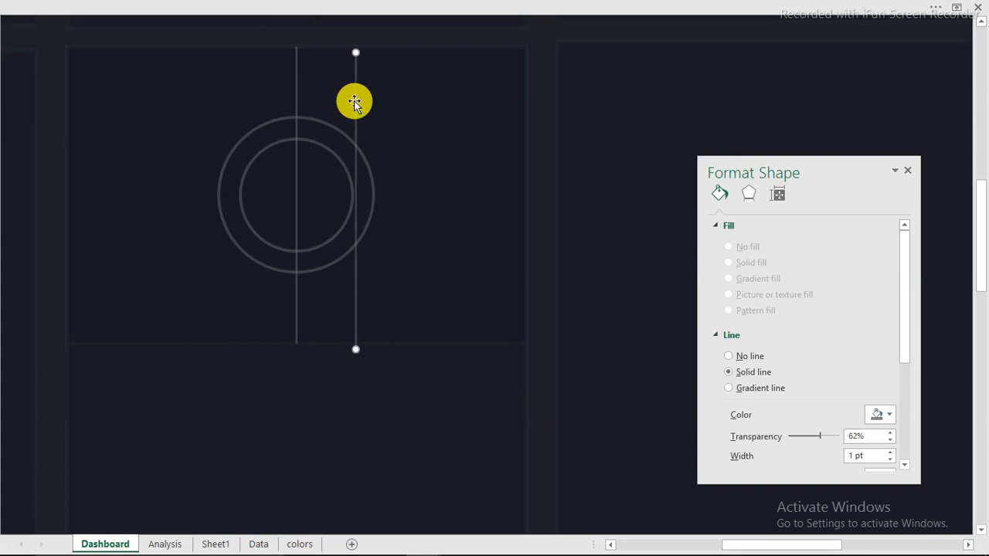
click(623, 13)
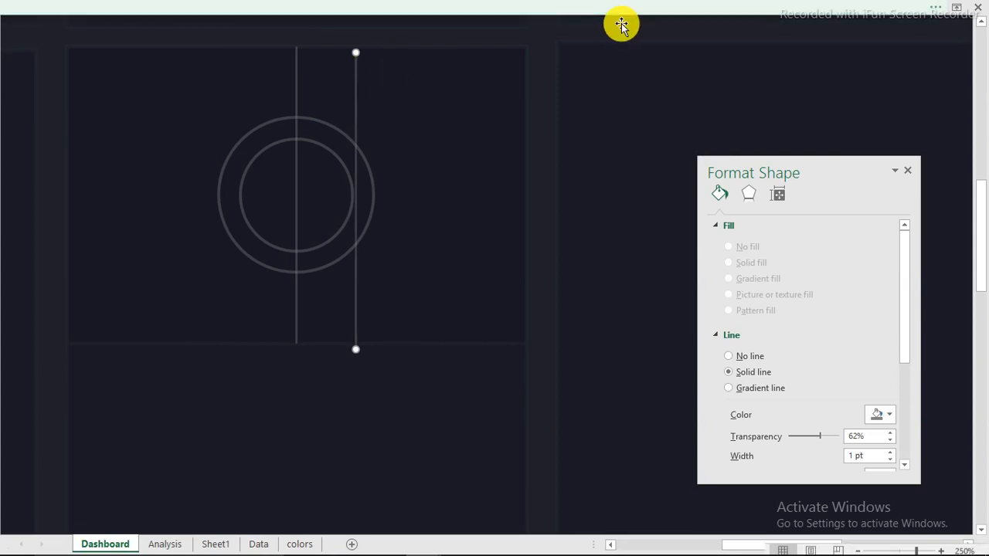
Rotate the copied line 90° right, move it over the rings, and stretch it across
click(735, 86)
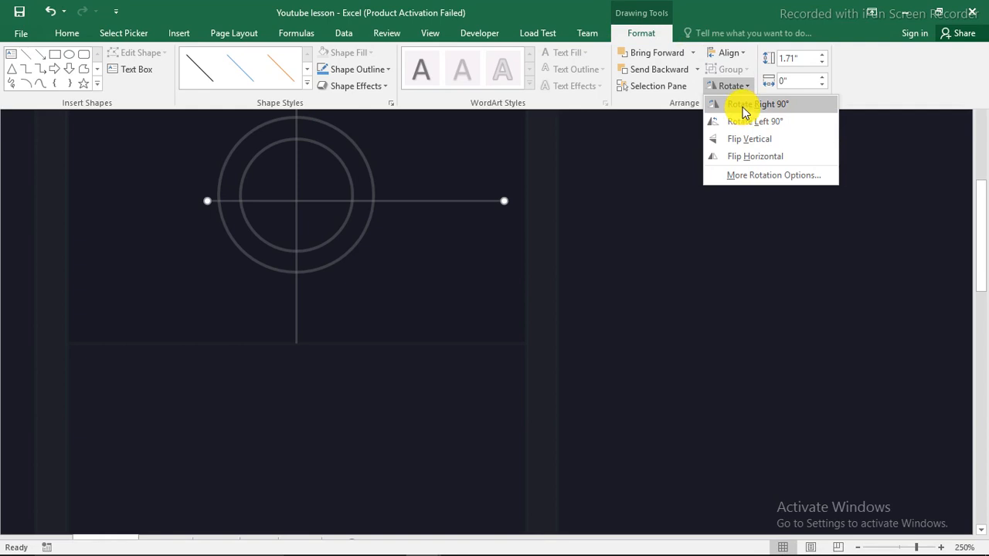
click(742, 112)
click(464, 203)
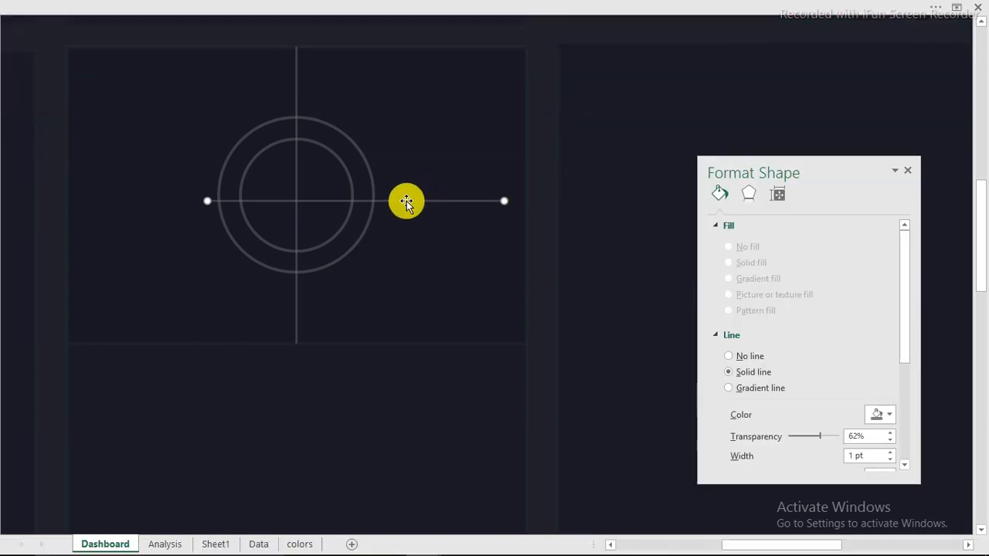
drag(407, 201, 276, 189)
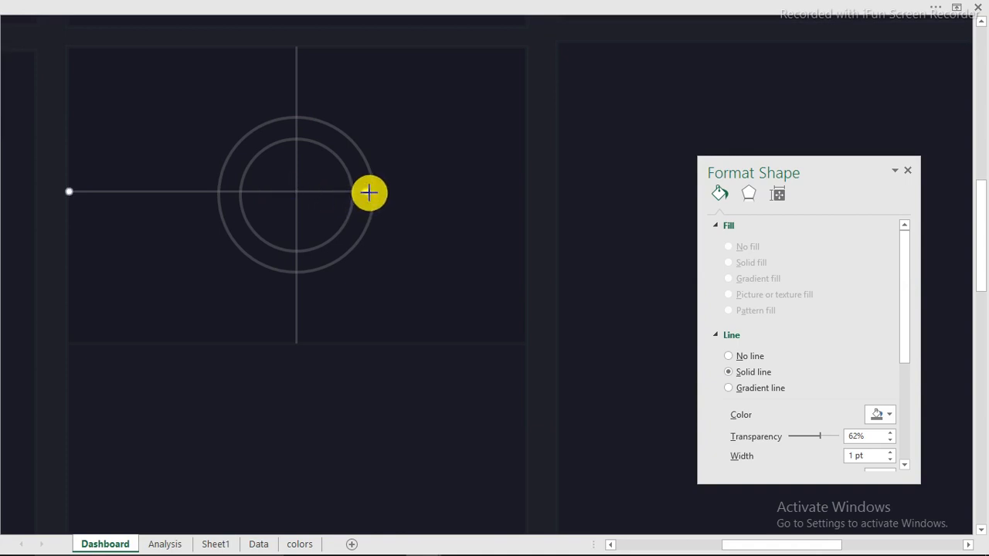
drag(368, 192, 526, 197)
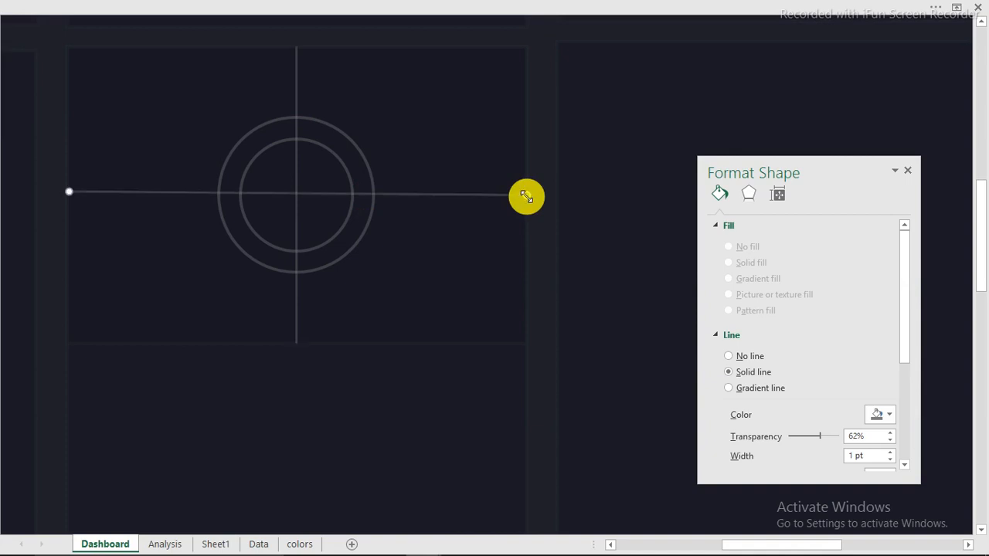
Centre the horizontal line horizontally and vertically on the card to complete the crosshair
click(474, 126)
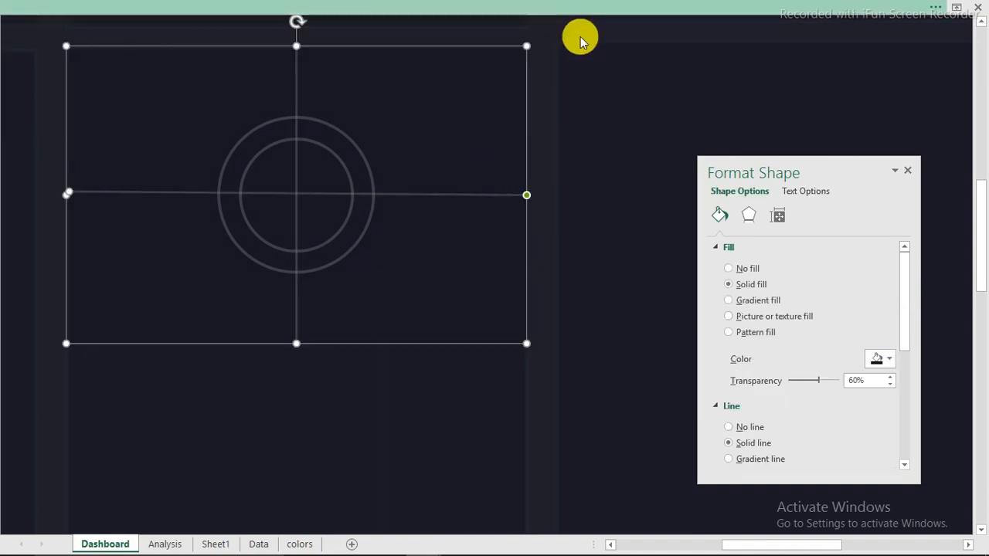
click(643, 9)
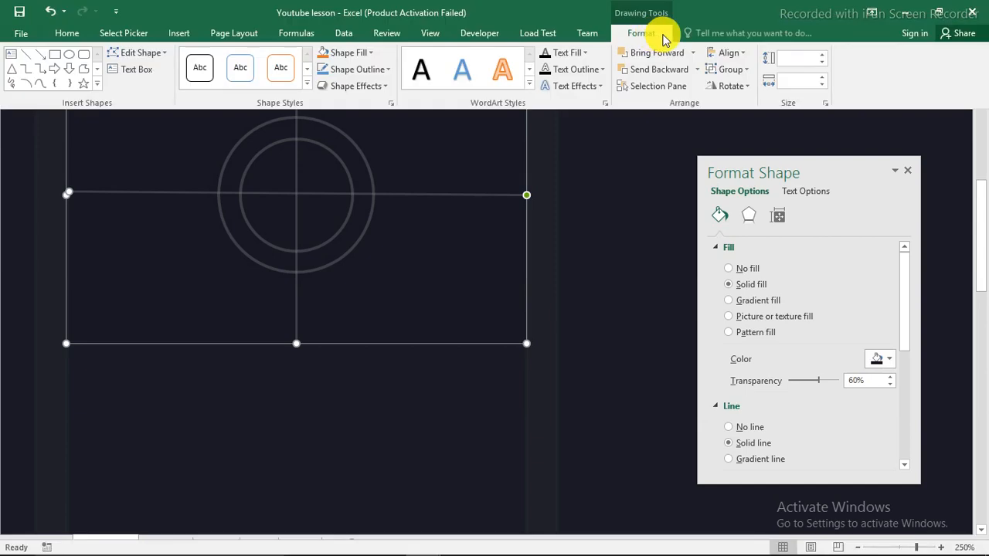
click(730, 53)
click(750, 94)
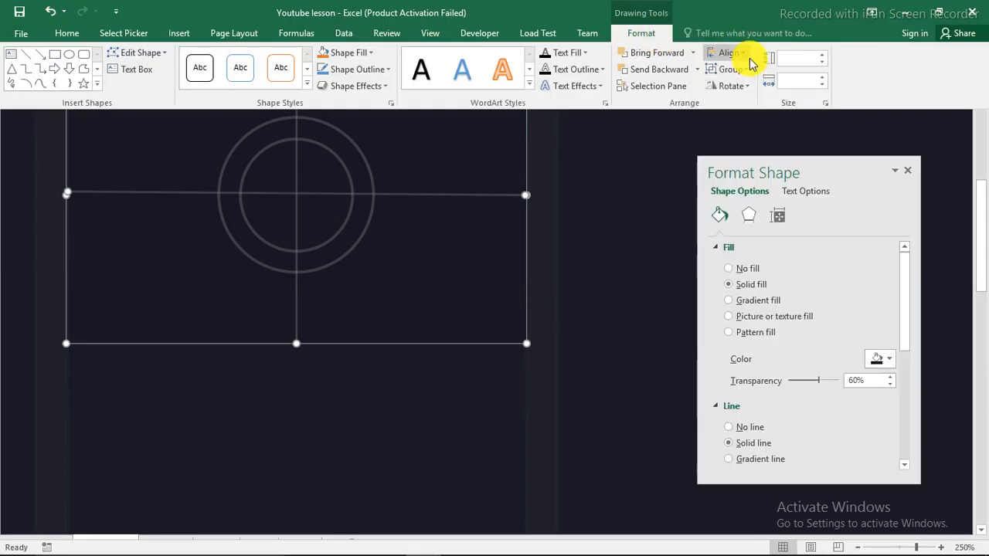
click(743, 55)
click(760, 142)
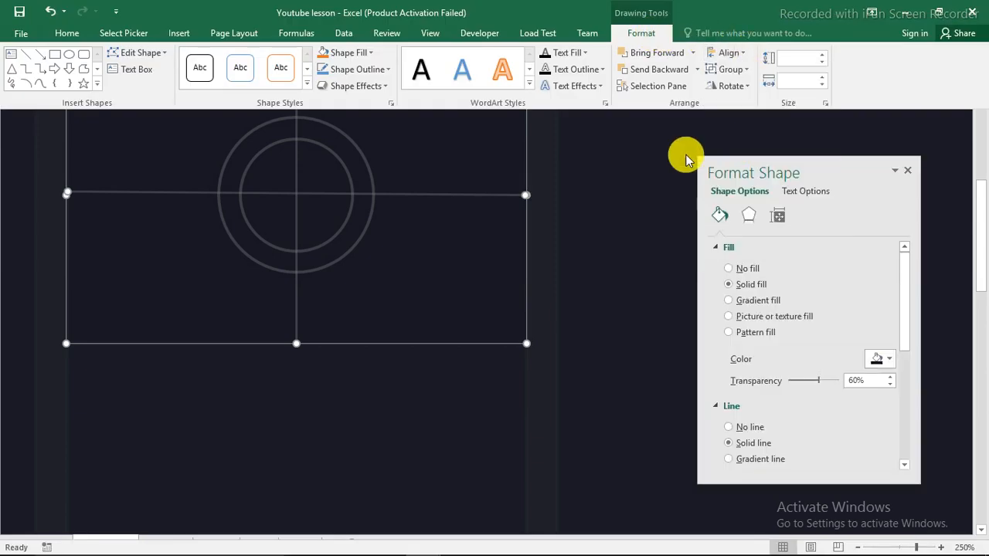
click(547, 145)
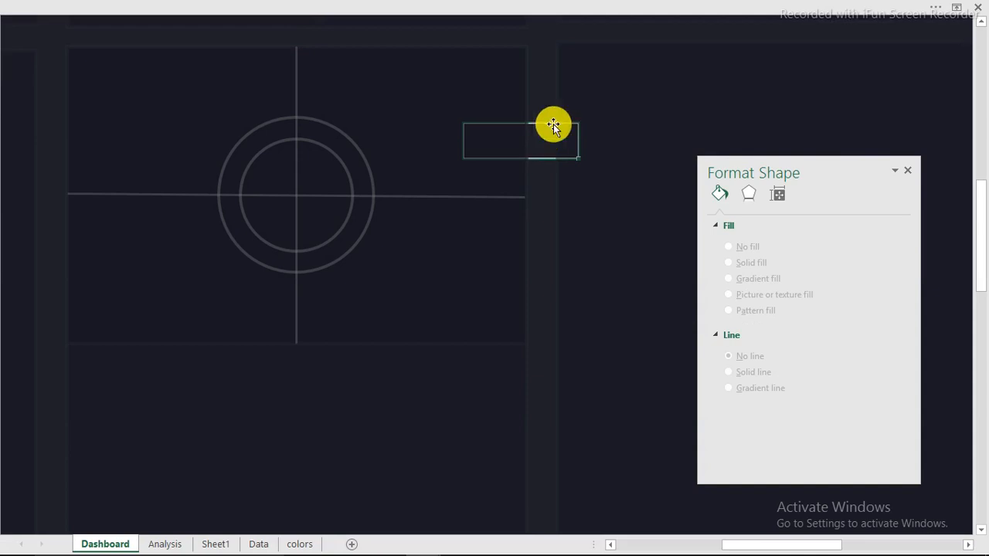
mouse_move(441, 539)
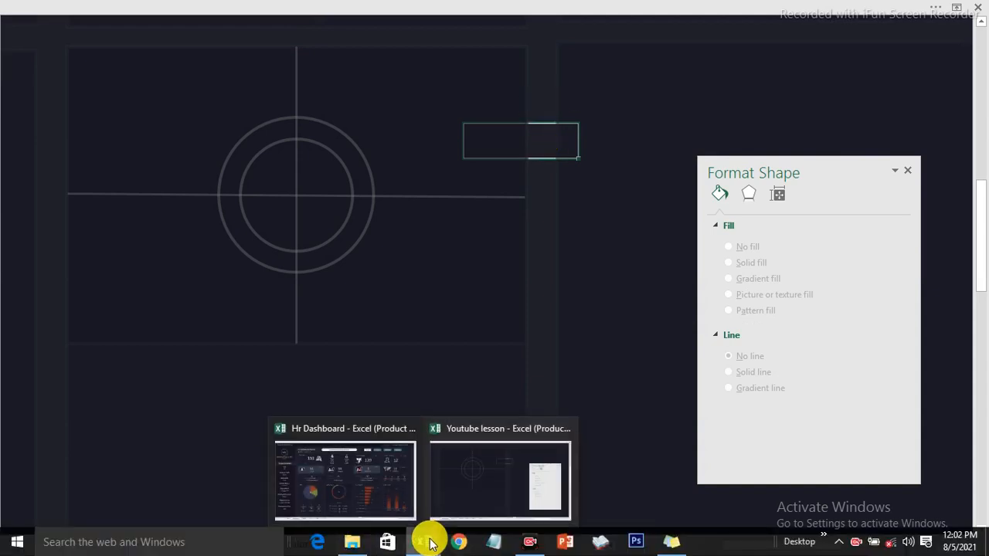
Bring up the Hr Dashboard workbook and deselect its Age Groups chart
click(347, 493)
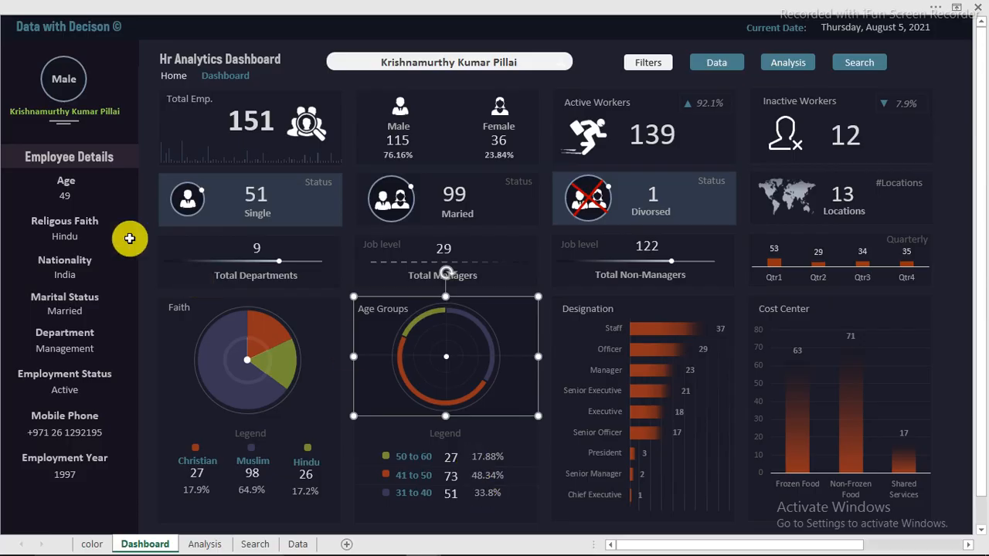
key(Escape)
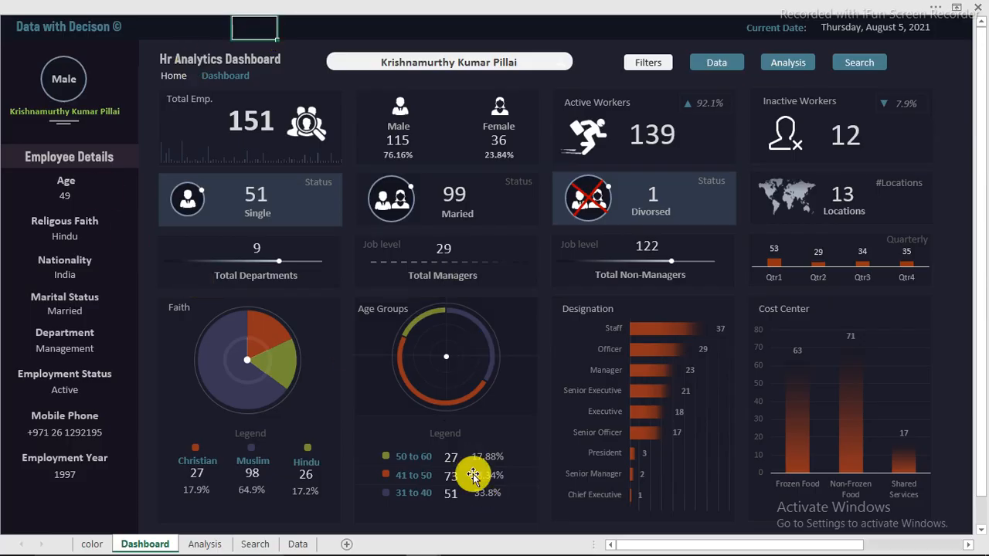
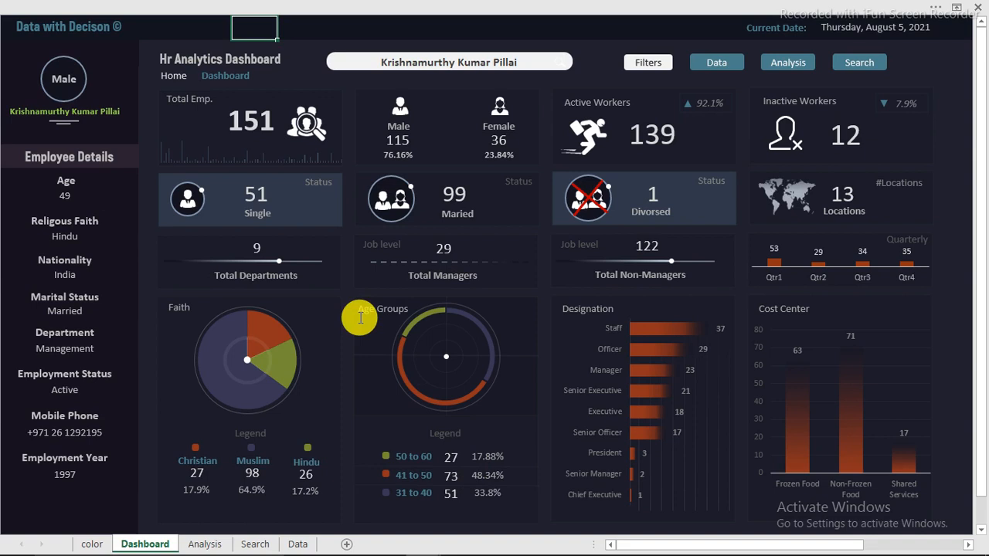
Switch from the Hr Dashboard window to the Youtube lesson workbook using the taskbar thumbnail
mouse_move(313, 550)
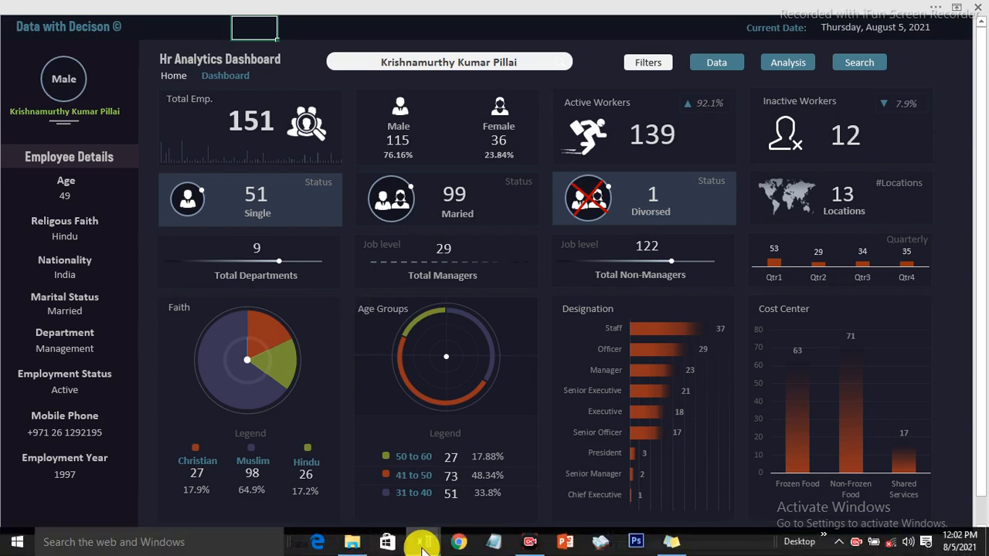
mouse_move(423, 545)
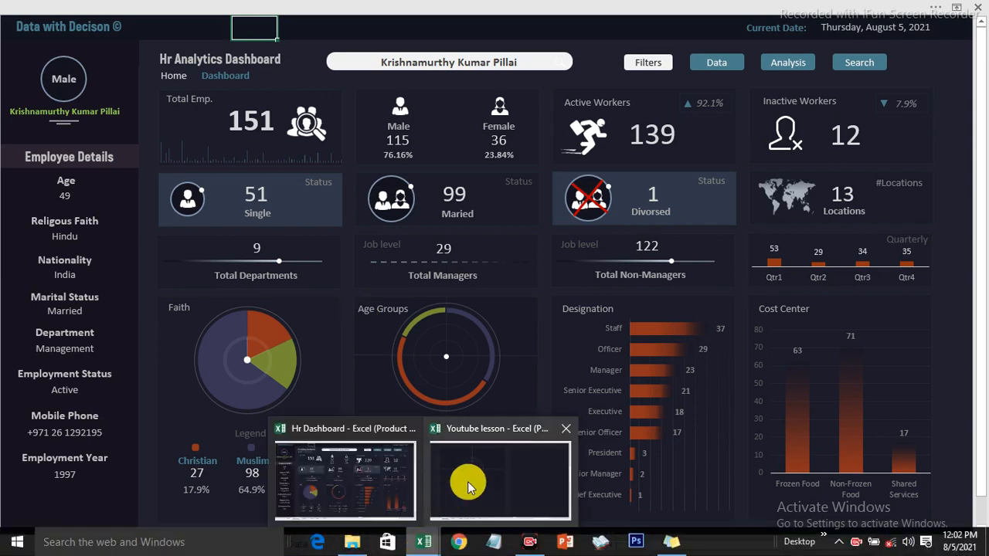
click(468, 481)
Close the Format Shape pane and copy the Quarters pivot table in G3:H7
click(215, 544)
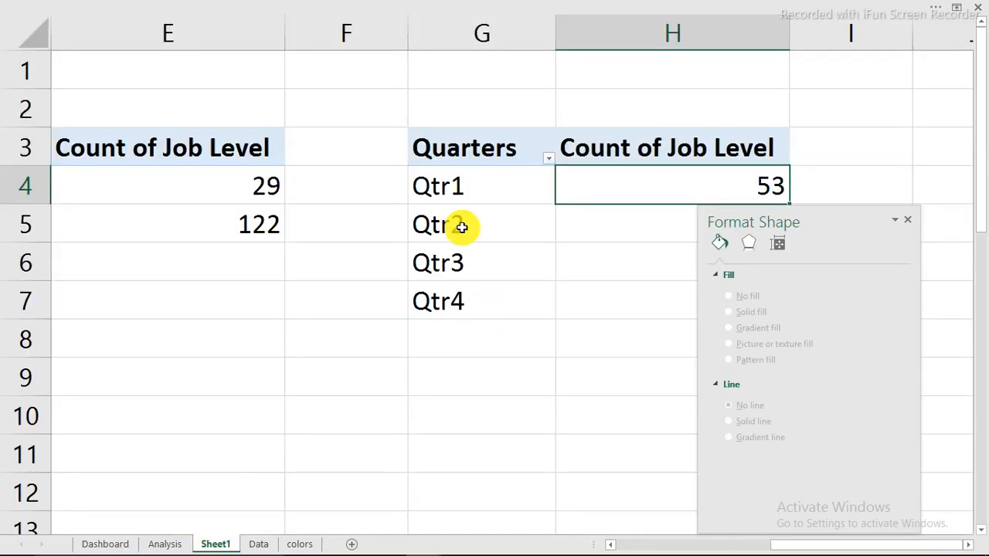
click(908, 219)
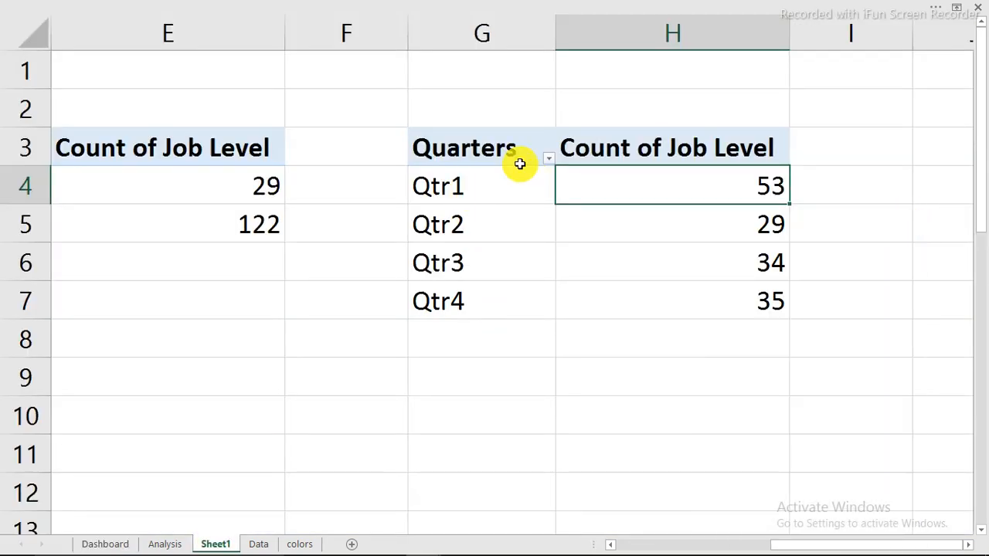
drag(472, 146, 702, 294)
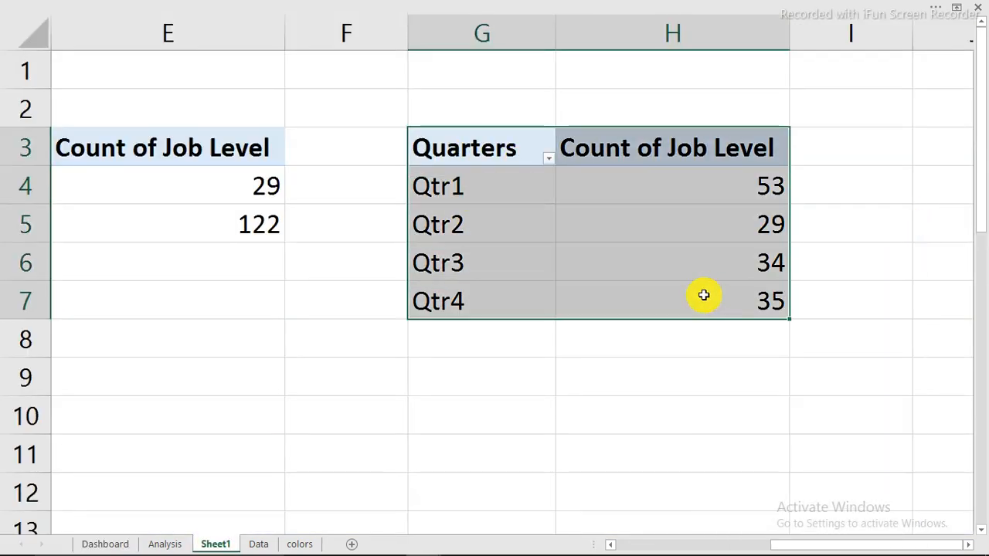
right_click(474, 208)
click(510, 224)
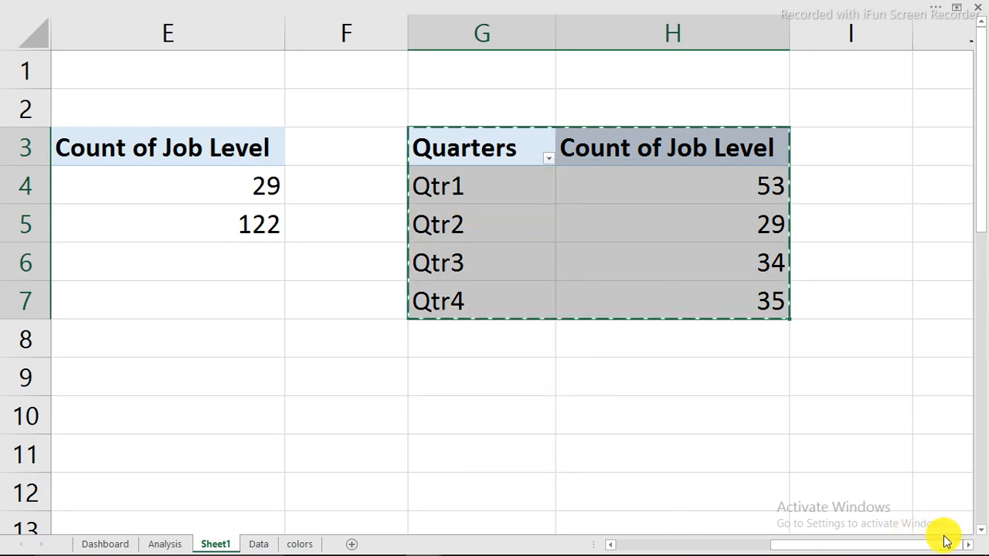
Paste the pivot table copy at J3, beside the original
scroll(947, 540, right, 2)
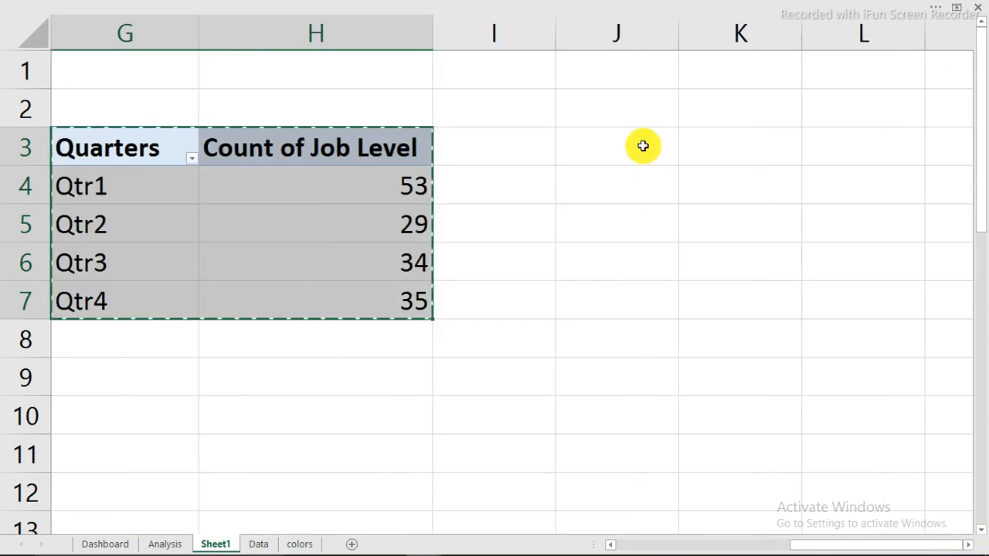
click(642, 146)
right_click(642, 146)
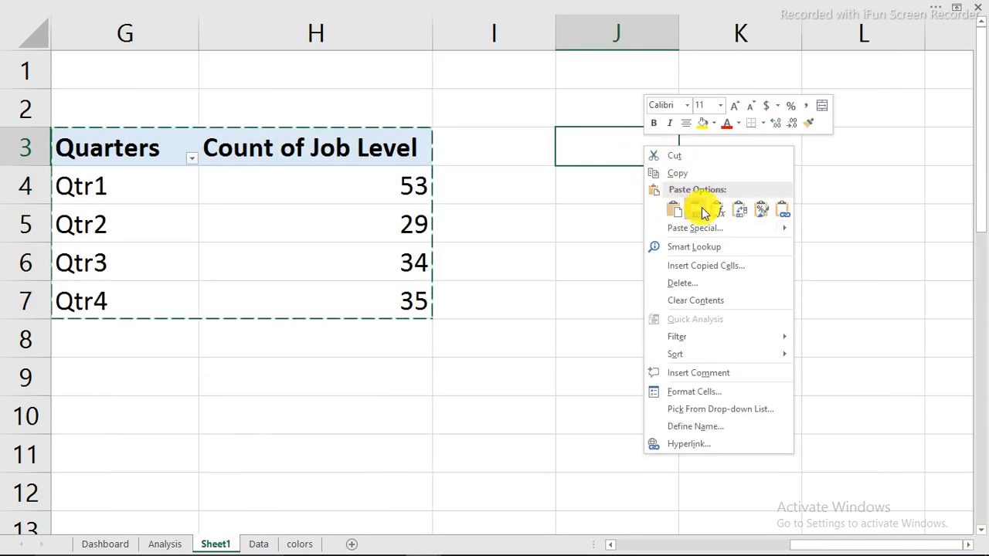
click(673, 211)
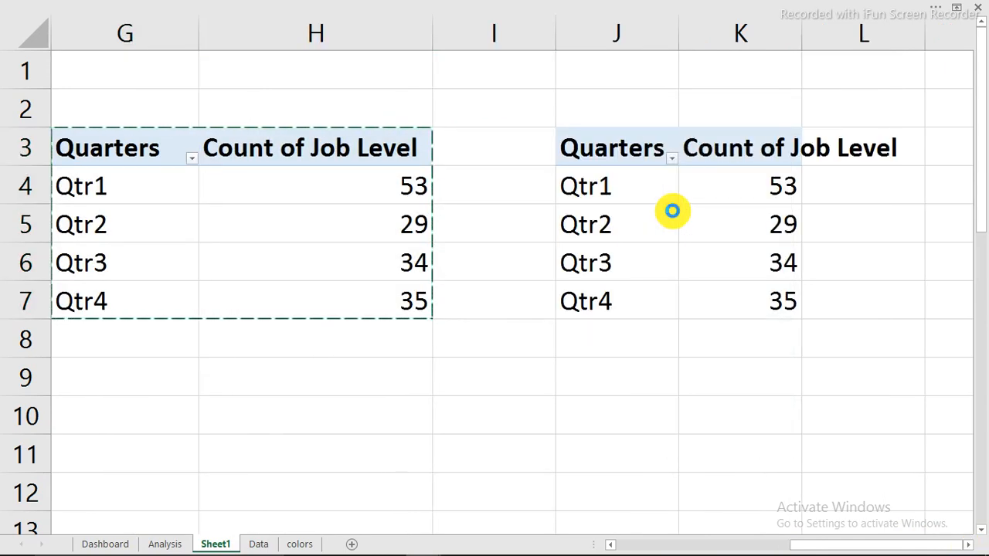
click(637, 188)
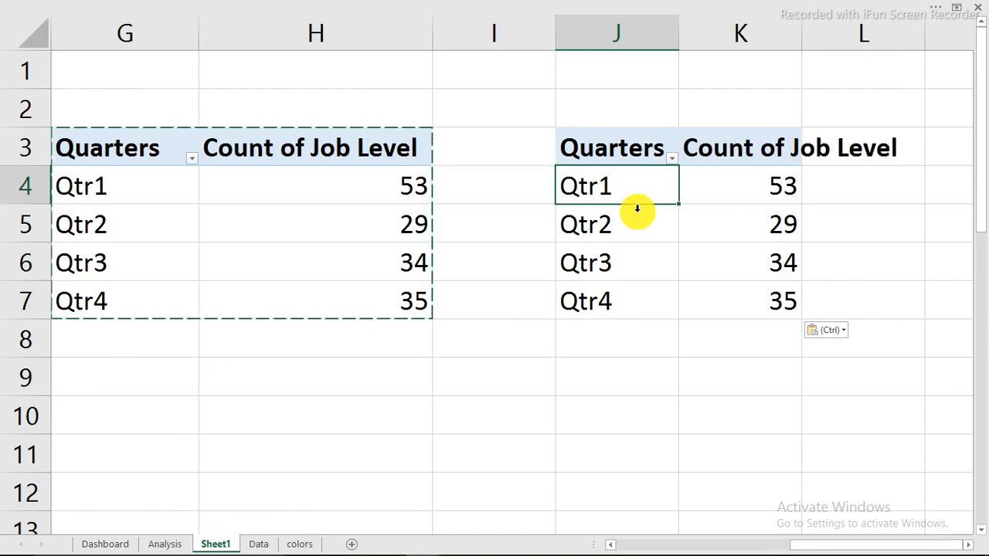
click(619, 264)
In the copied pivot, replace Quarters with Age Group rows and add Age Group as a counted value
right_click(621, 266)
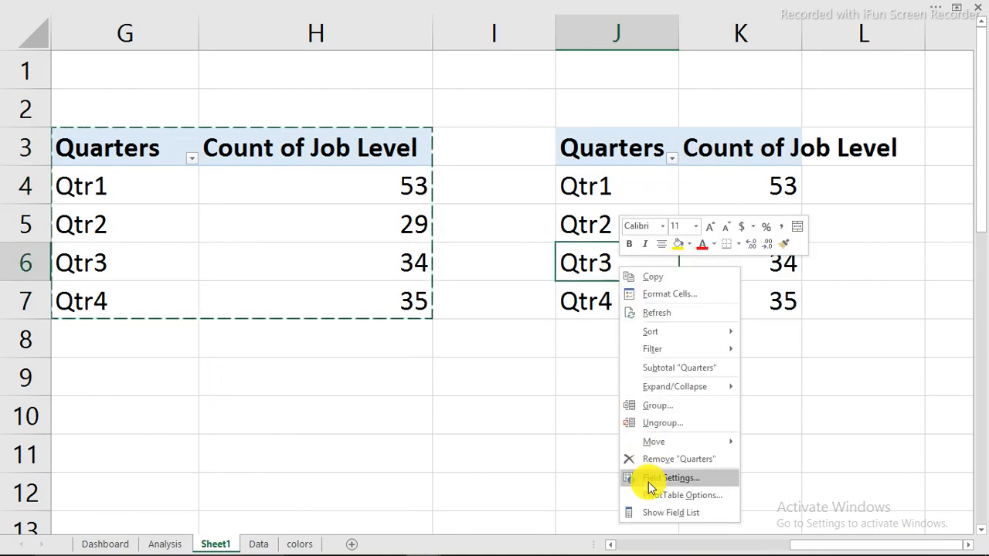
click(655, 513)
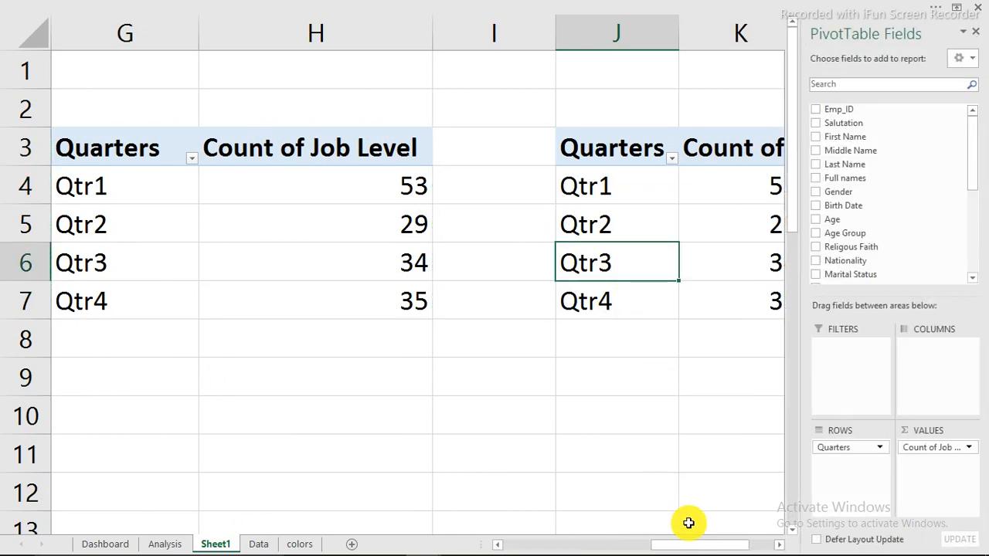
drag(713, 543, 775, 543)
click(777, 545)
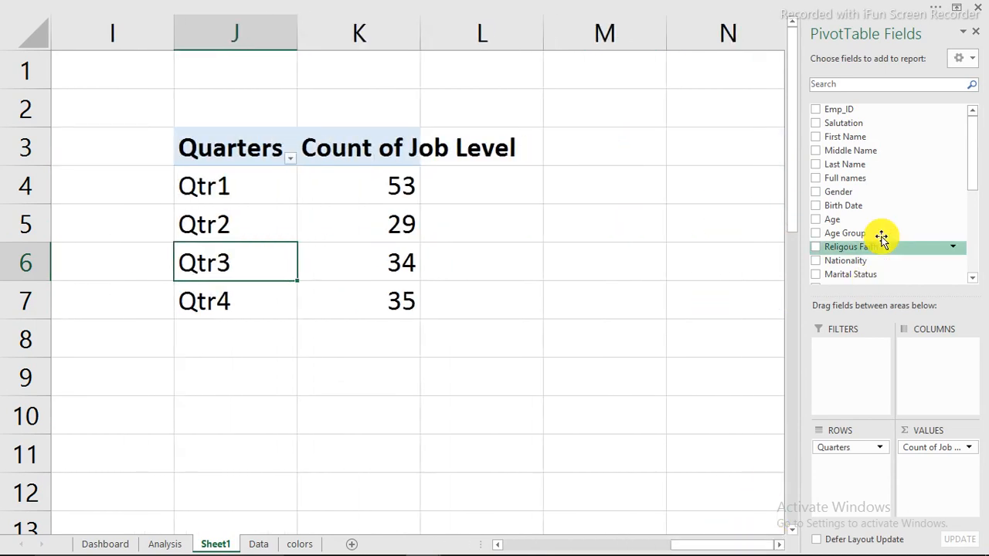
drag(861, 446, 730, 409)
drag(836, 234, 826, 449)
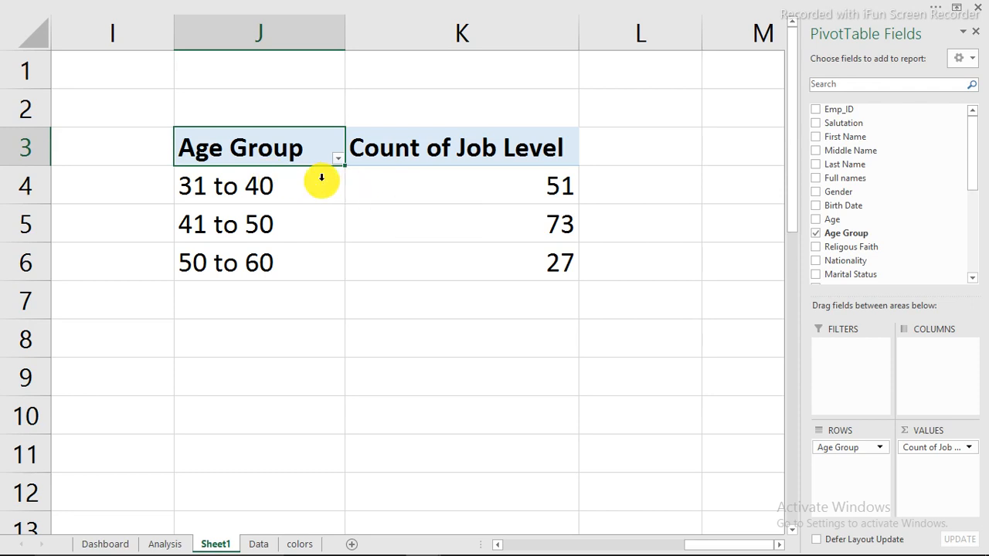
drag(850, 233, 935, 472)
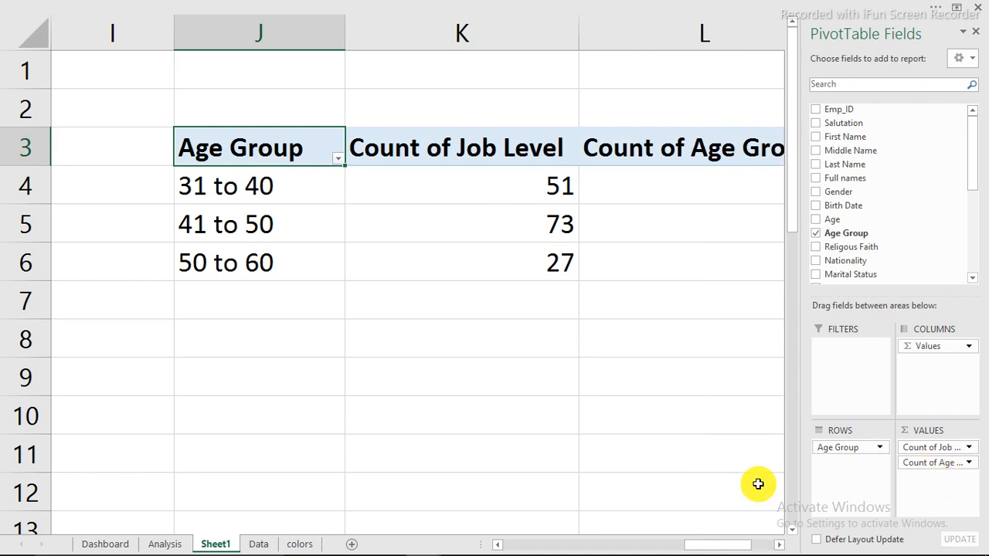
click(780, 545)
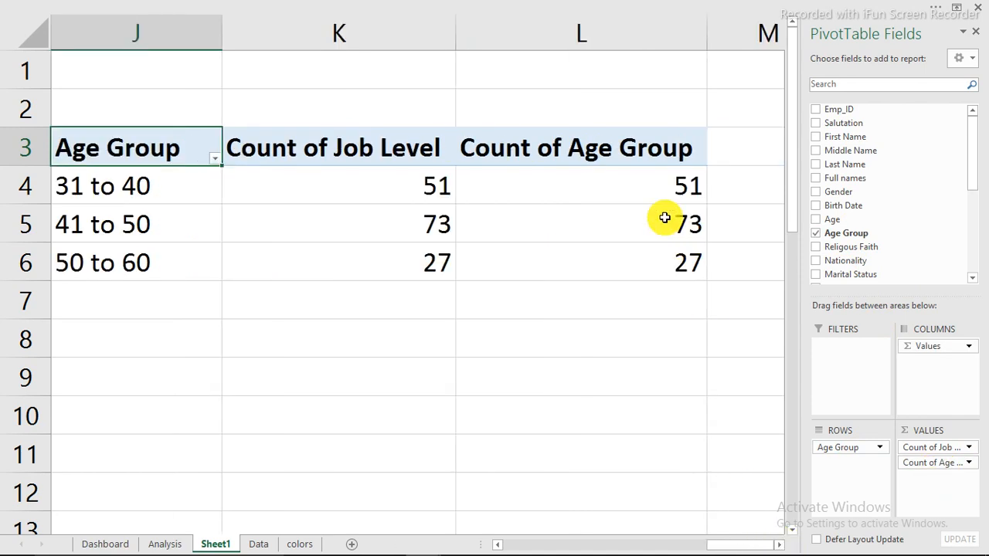
Show Count of Age Group as % of Column Total
click(631, 189)
right_click(632, 189)
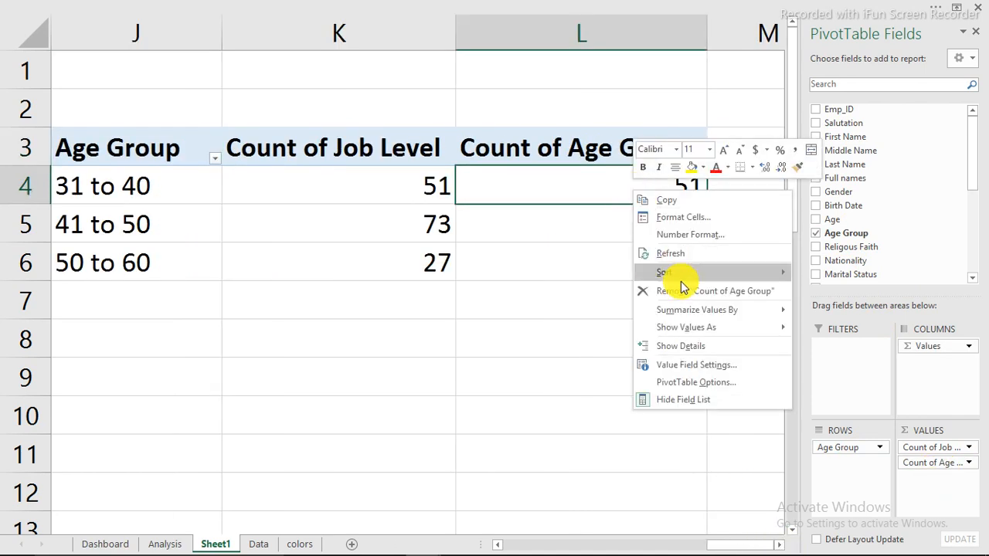
mouse_move(695, 328)
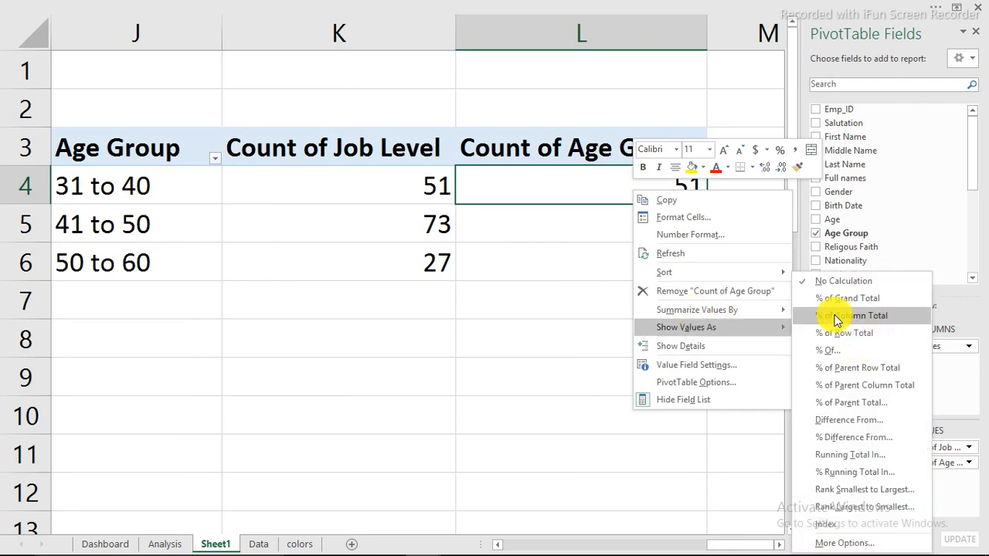
click(834, 318)
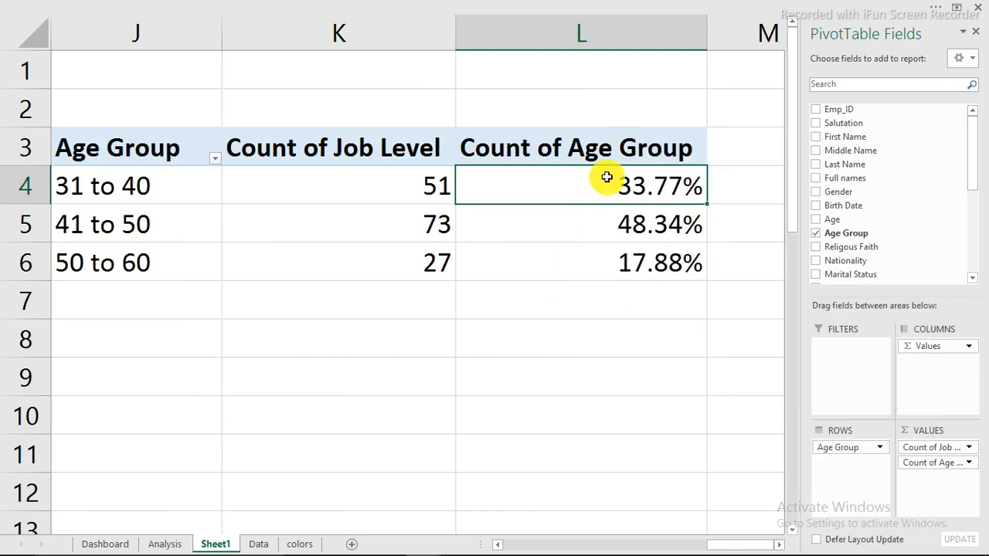
Format the three age-group percentages with 1 decimal place (33.8%, 48.3%, 17.9%)
drag(607, 177, 610, 252)
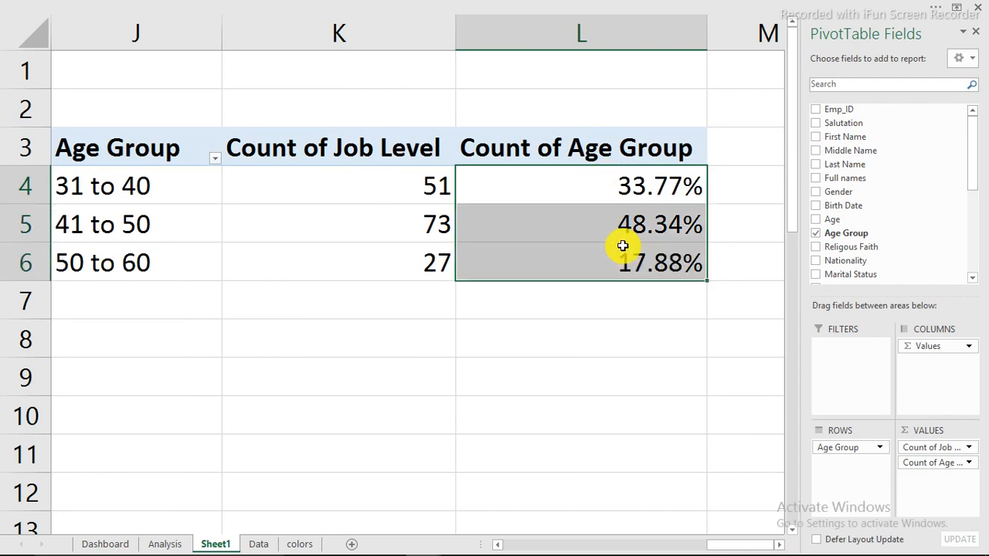
key(ctrl+1)
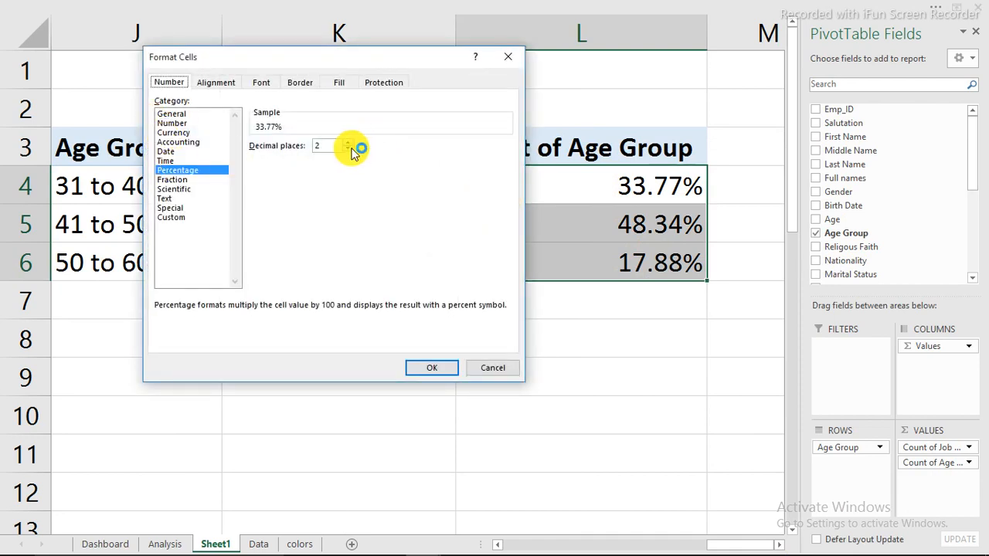
click(348, 149)
click(443, 371)
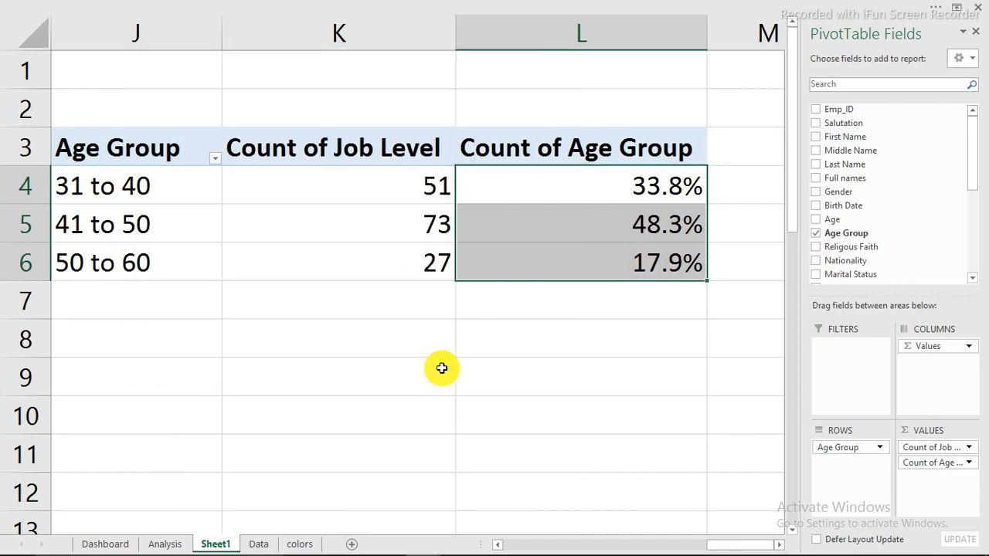
click(339, 262)
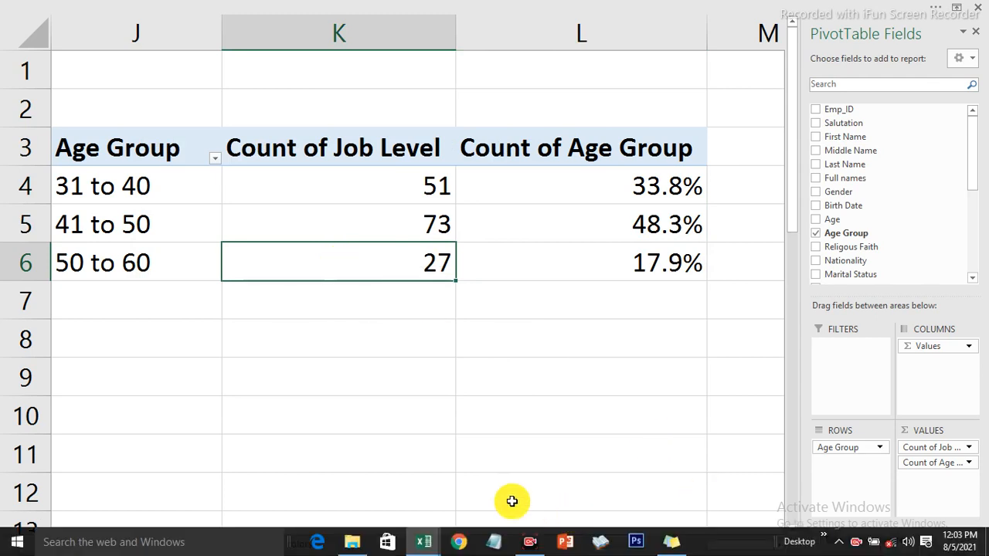
Close the PivotTable field list, dismiss the Insert chart menu, and select cell J8
click(499, 544)
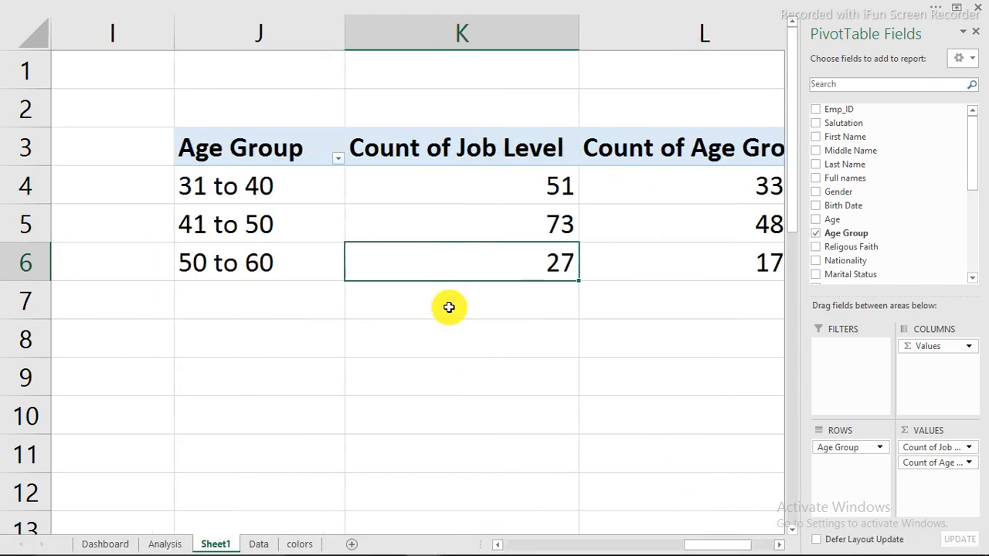
click(975, 31)
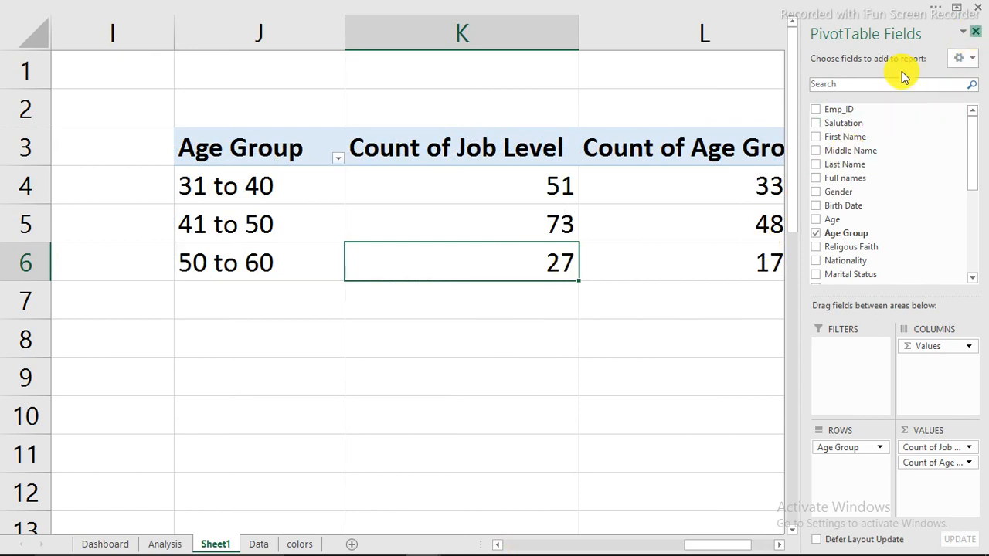
click(527, 209)
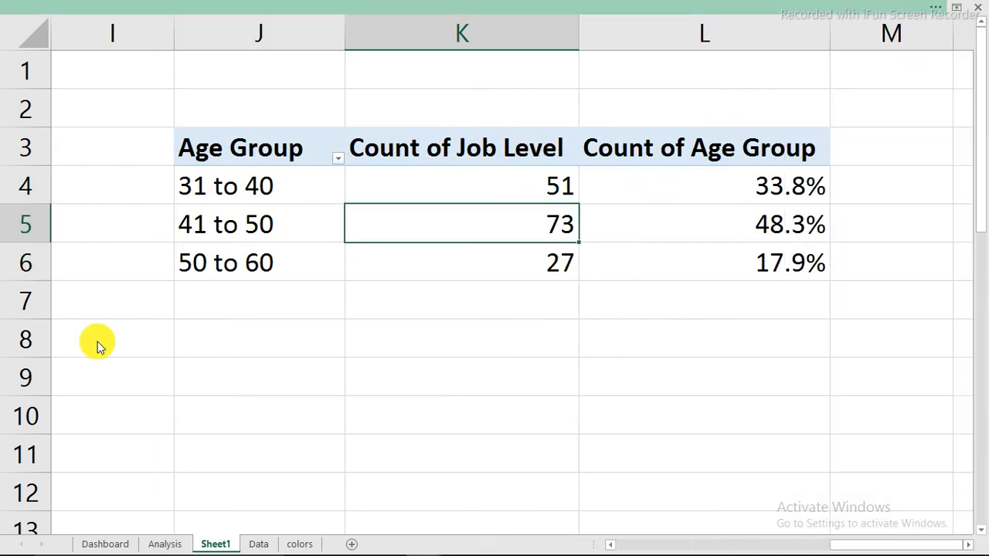
click(232, 6)
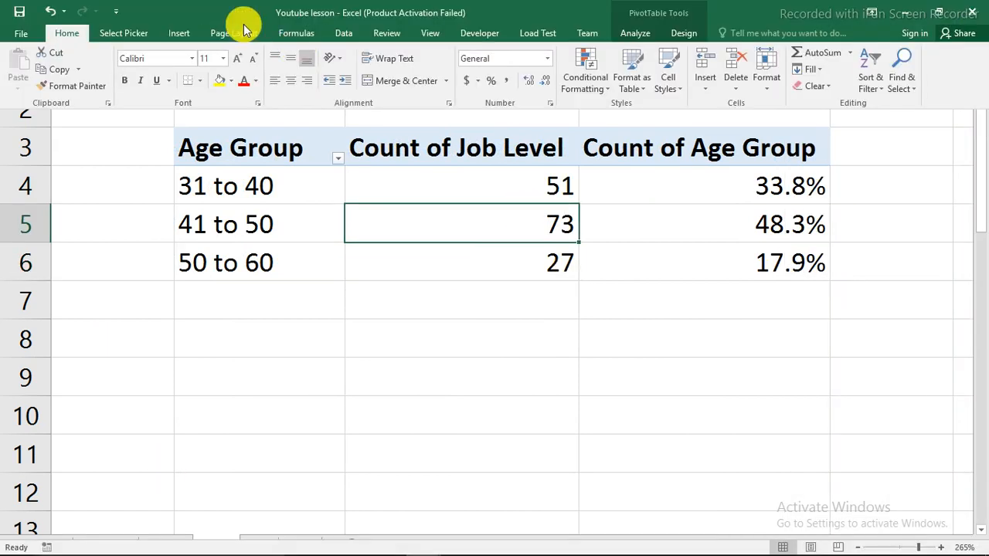
click(179, 34)
click(418, 87)
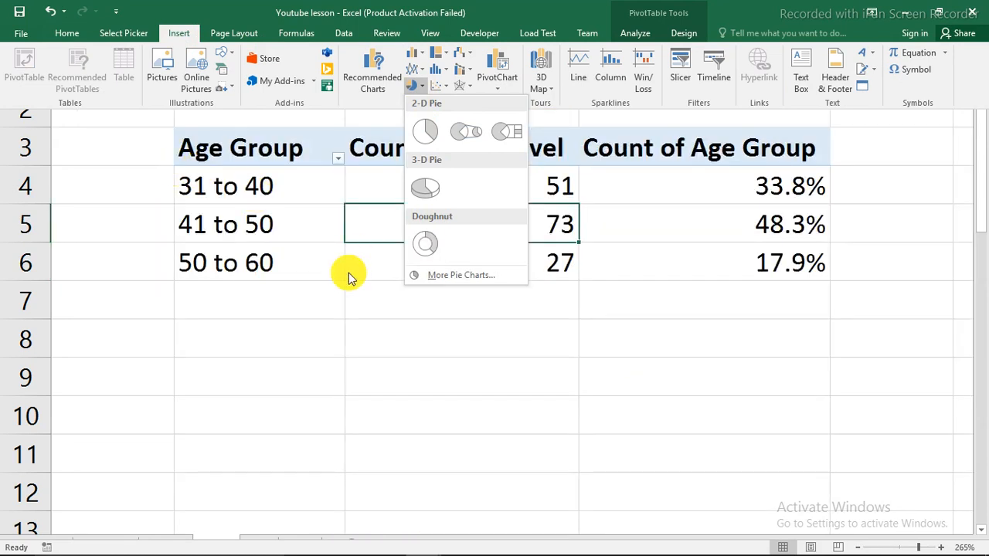
click(258, 340)
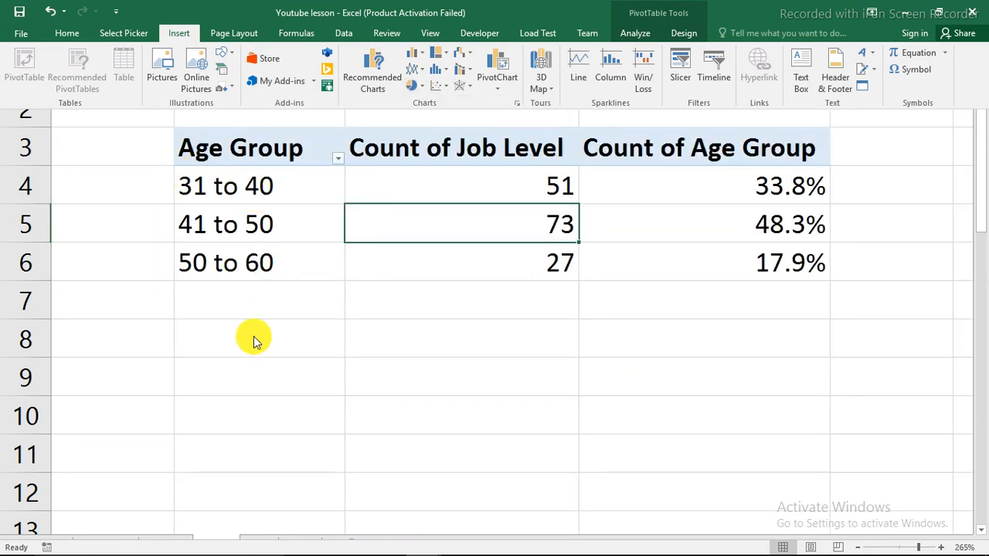
click(253, 332)
click(253, 333)
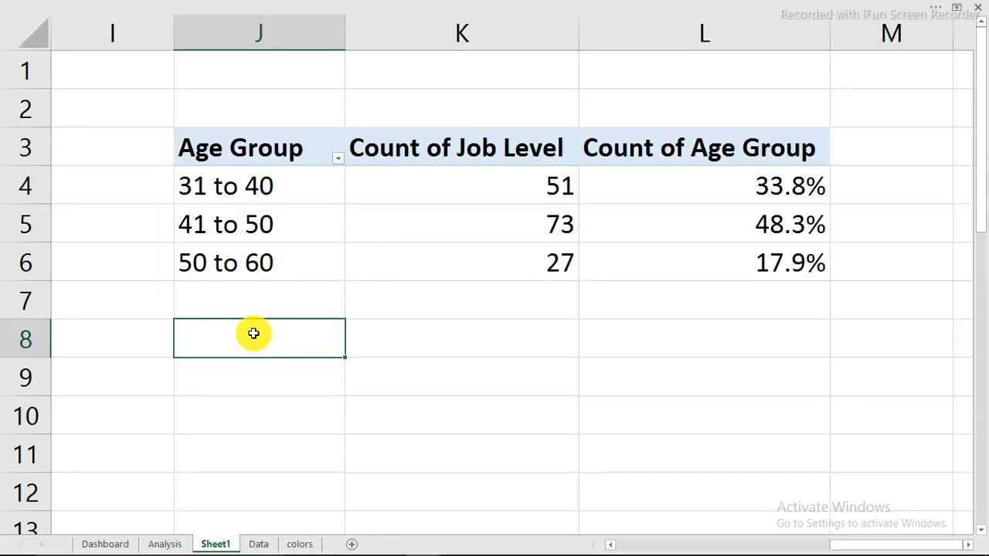
Link J8:K8 to the pivot headers with =J3 and =K3, then fill down to row 11
text(=)
click(254, 147)
key(Return)
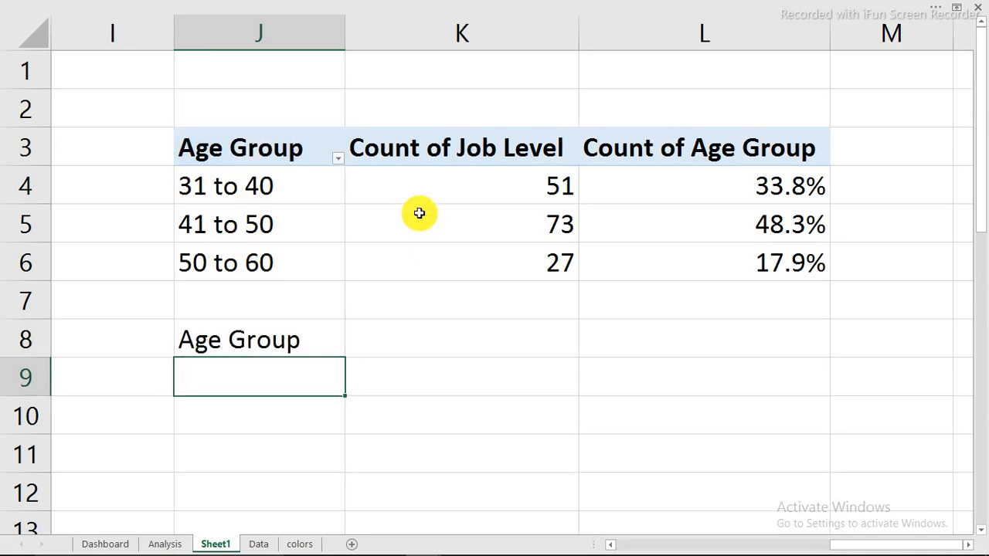
click(393, 340)
text(=)
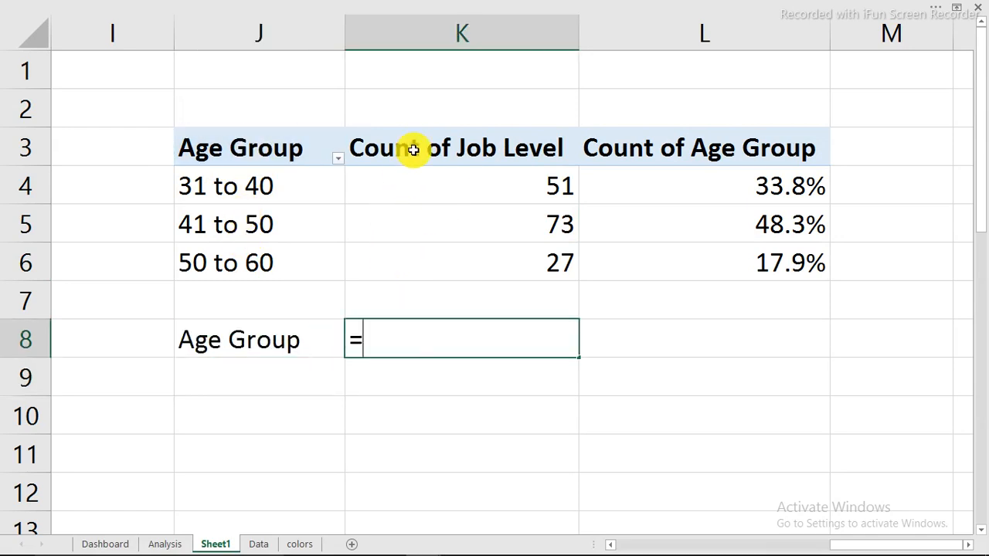
click(413, 149)
key(Return)
click(239, 344)
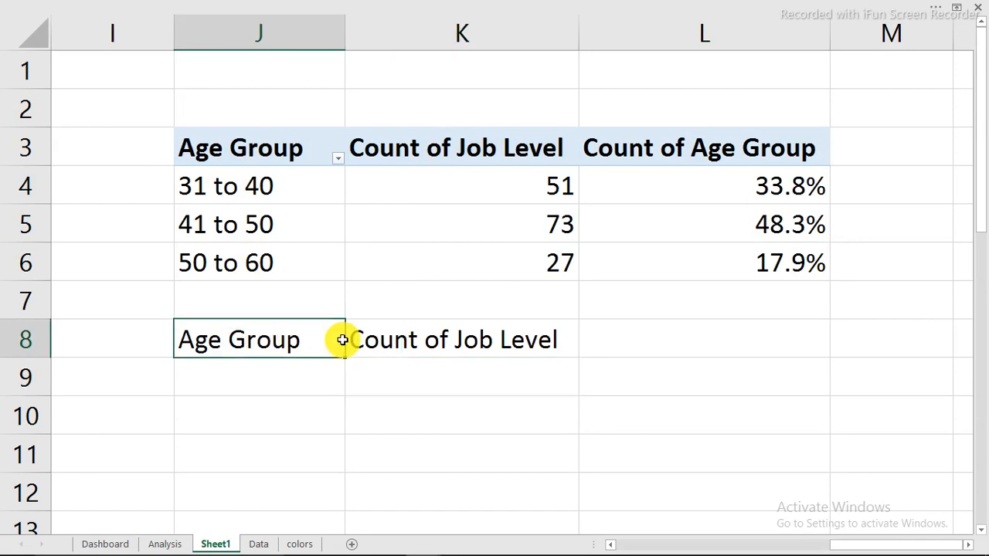
drag(342, 340, 380, 345)
drag(570, 360, 319, 495)
key(Delete)
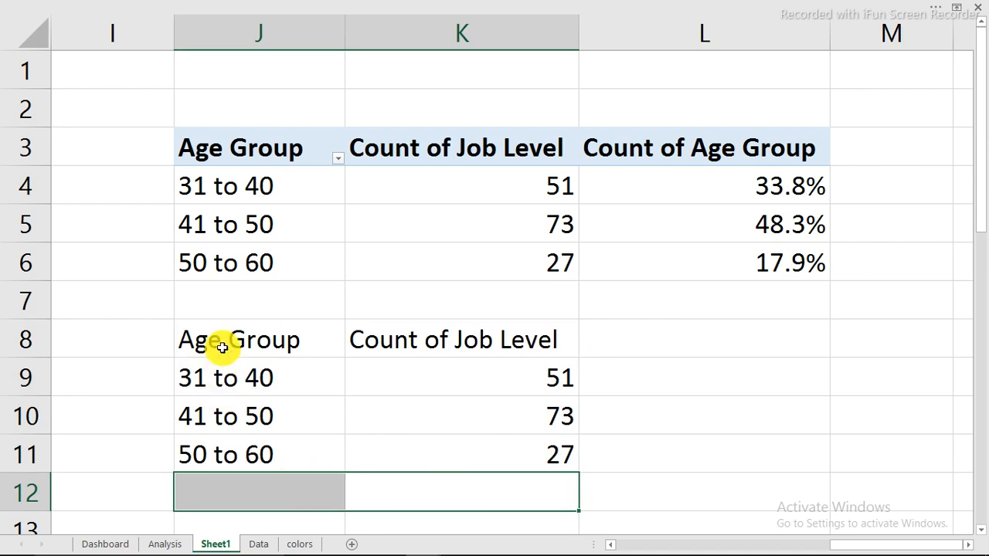
Replace "Count of " with nothing in the pivot headers, leaving "Job Level" and "Age Group"
drag(384, 147, 642, 157)
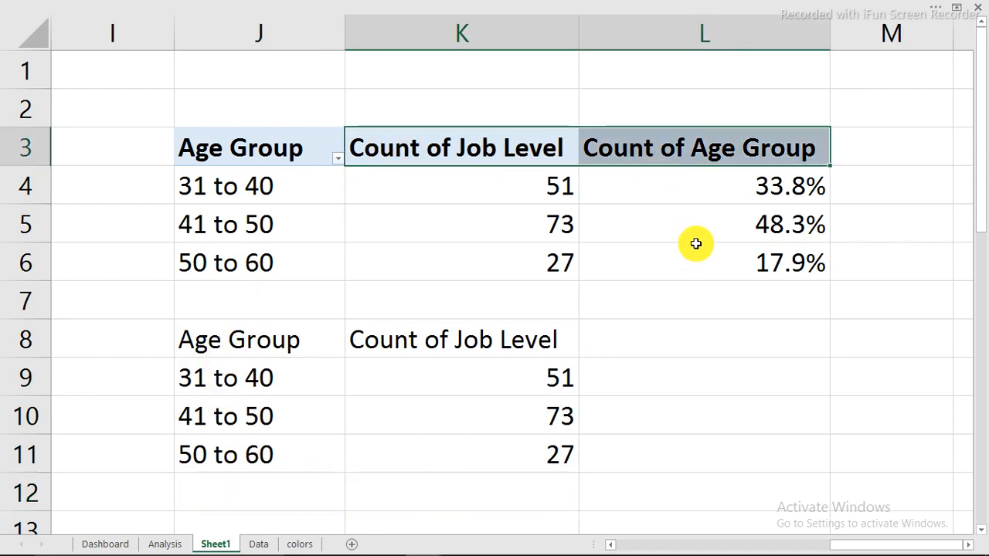
key(ctrl+h)
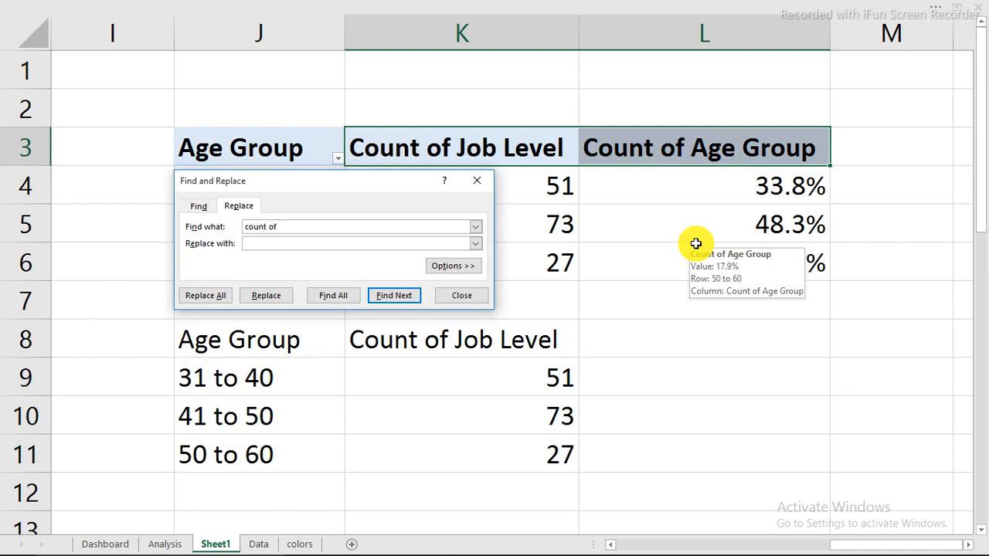
click(202, 295)
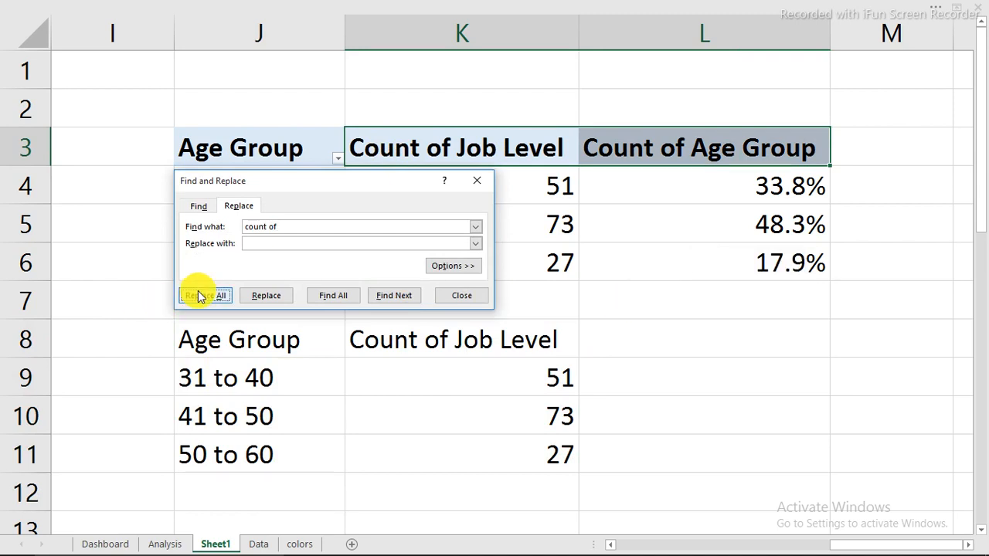
click(500, 324)
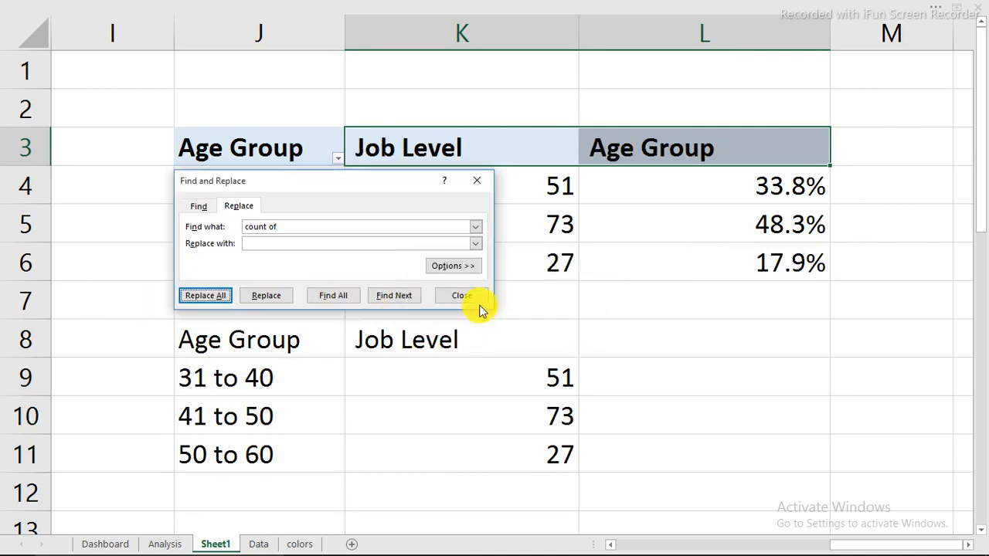
click(475, 298)
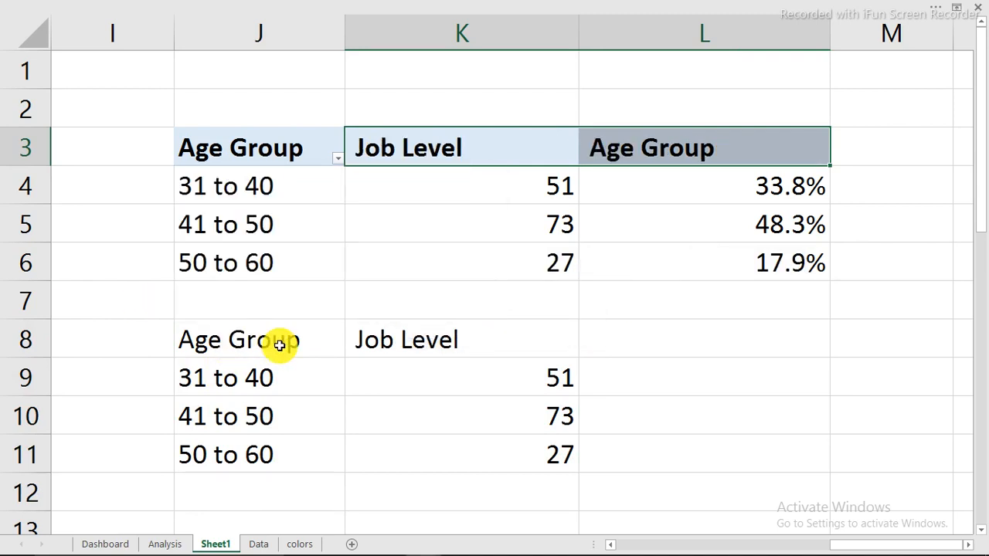
drag(278, 343, 530, 455)
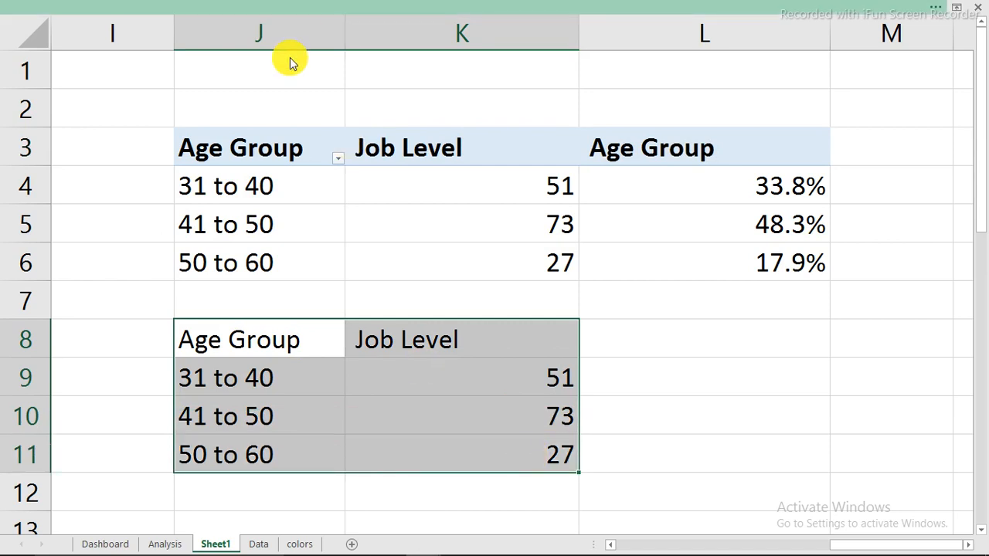
Insert a doughnut chart from J8:K11, shrink it, and move it near I1
click(290, 8)
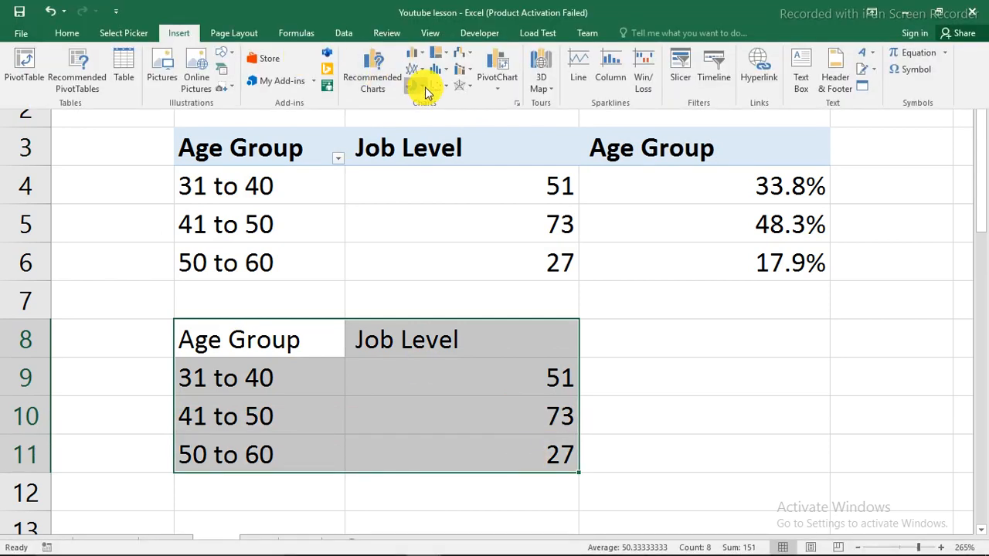
click(427, 91)
click(430, 244)
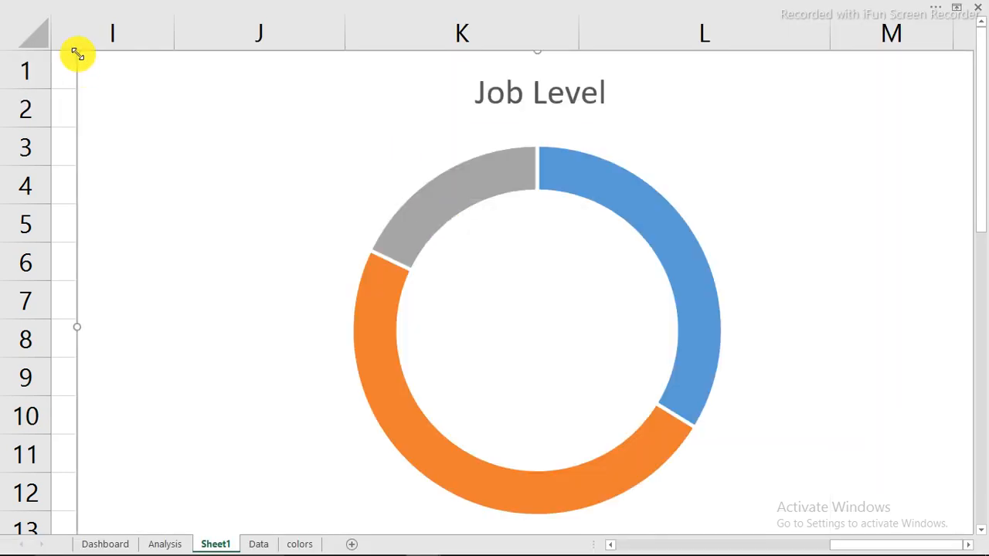
drag(78, 54, 209, 210)
drag(286, 206, 361, 212)
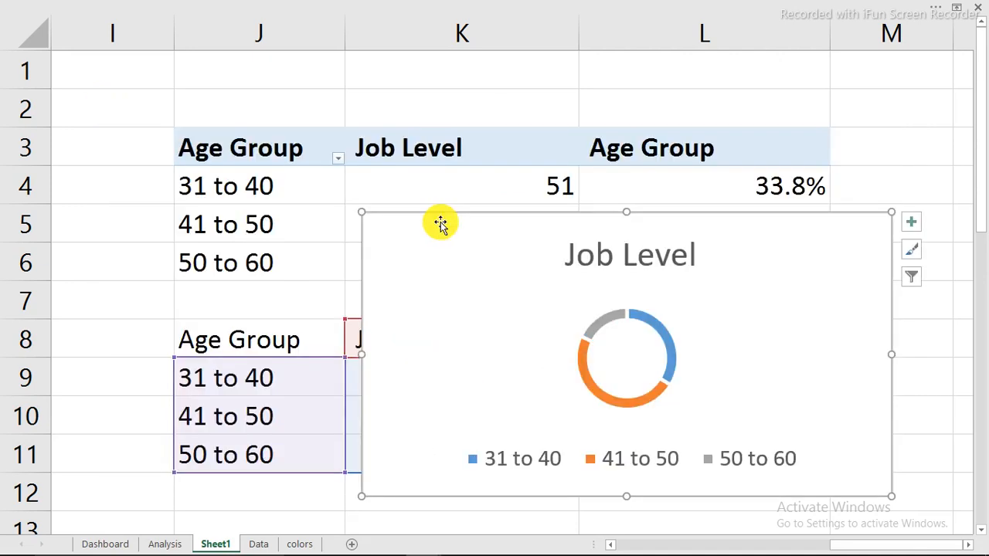
Cut the Job Level doughnut chart and paste it onto the Dashboard sheet
key(ctrl+x)
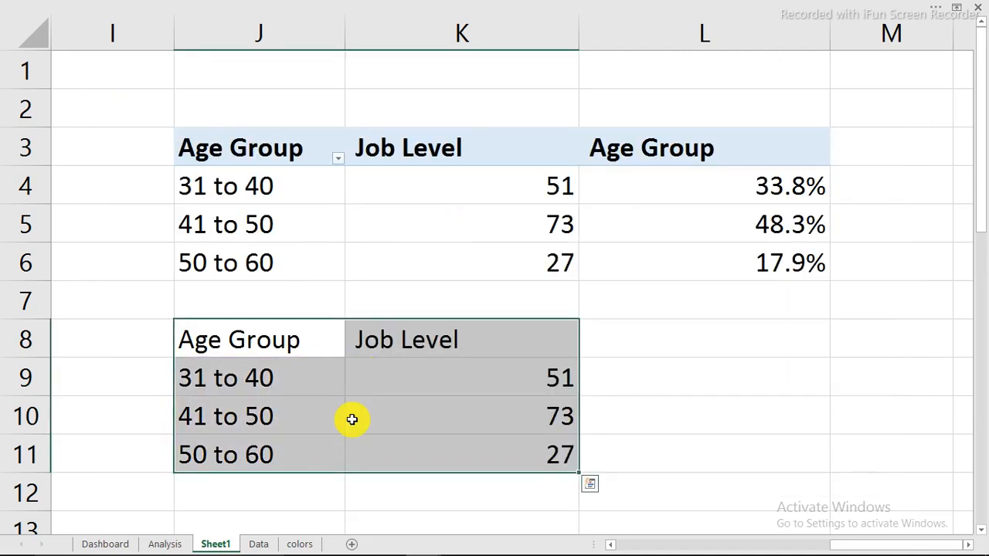
click(114, 547)
click(547, 37)
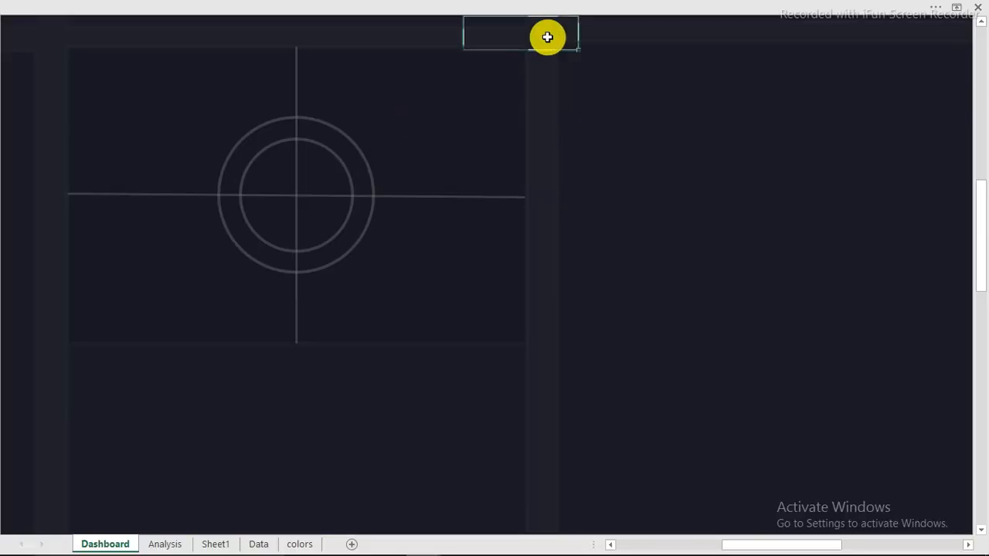
key(ctrl+v)
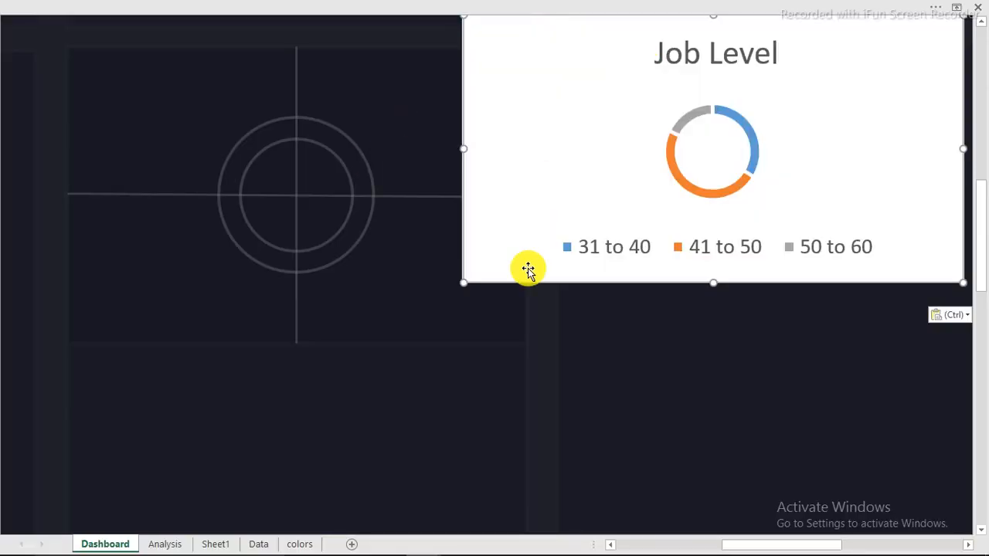
Resize the doughnut, move it toward the ring area, and delete its legend and title
drag(462, 281, 594, 245)
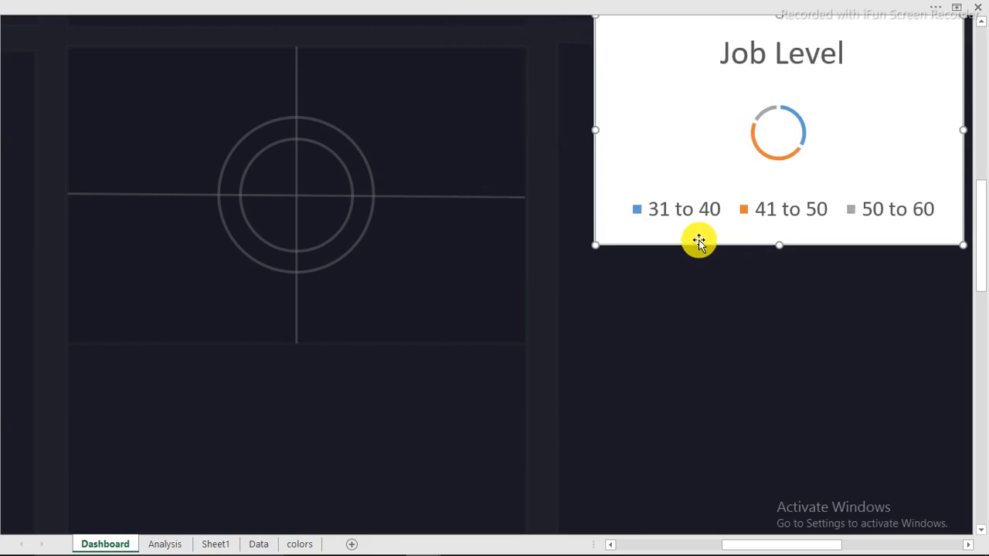
drag(697, 245, 388, 291)
click(452, 266)
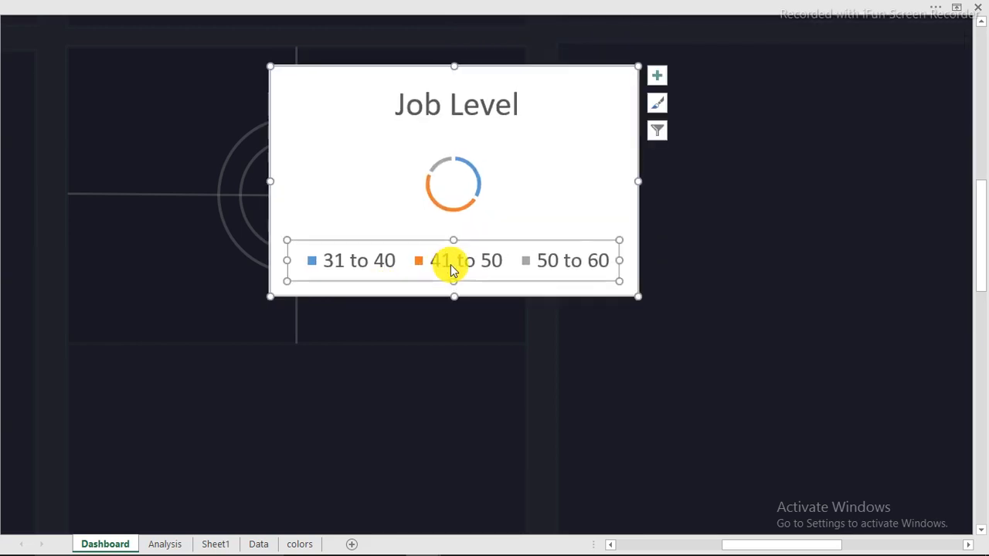
key(Delete)
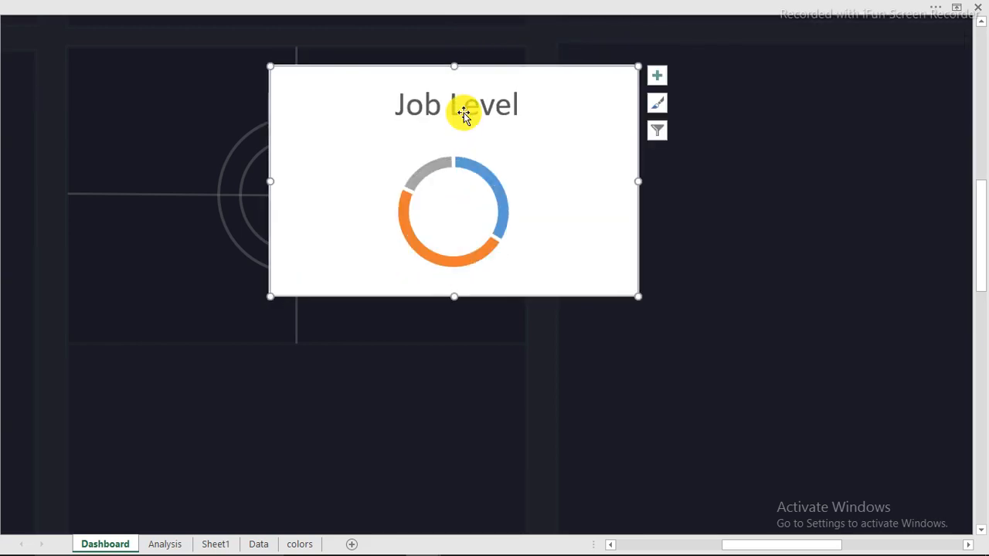
click(459, 108)
key(Delete)
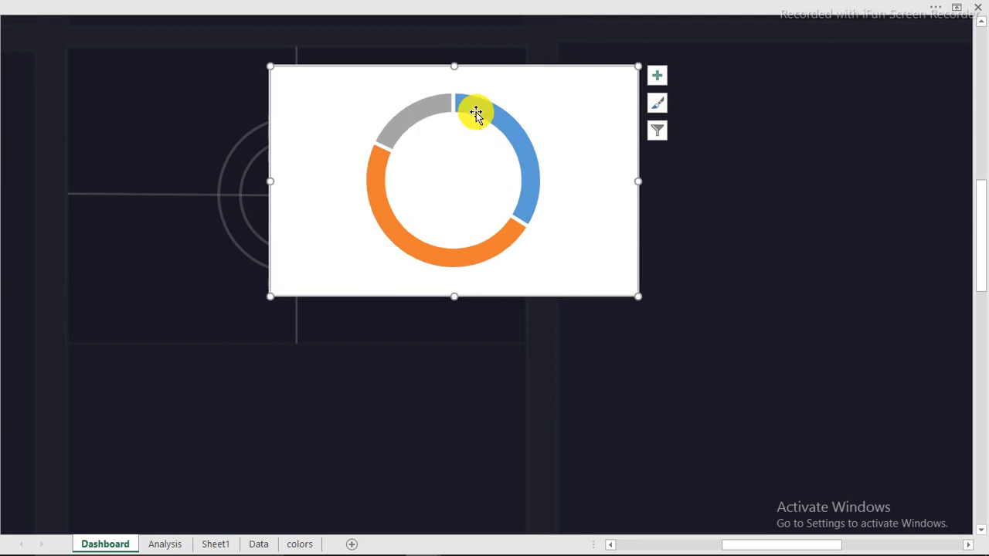
Give the chart area No fill and No line, and remove the ring series' outline
double_click(620, 68)
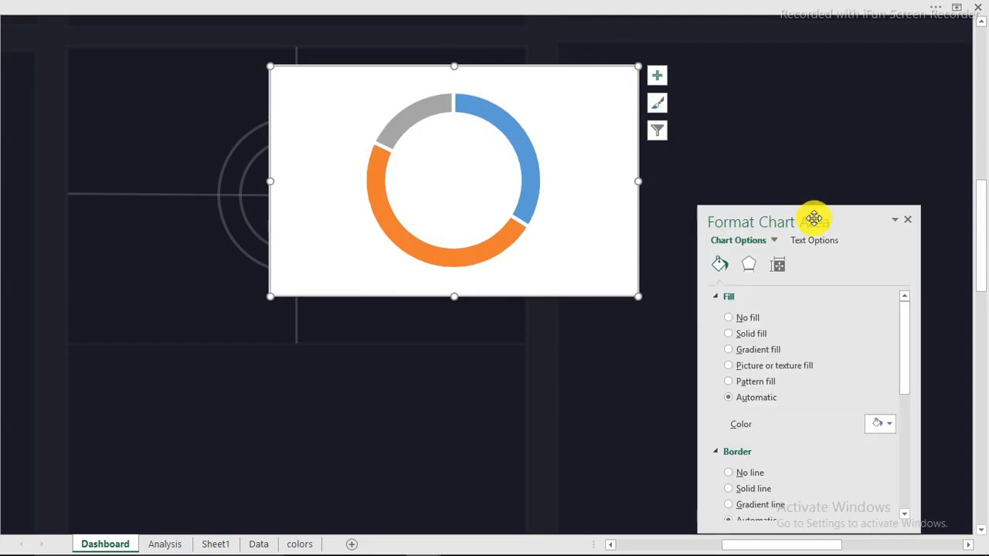
drag(812, 217, 812, 102)
click(731, 194)
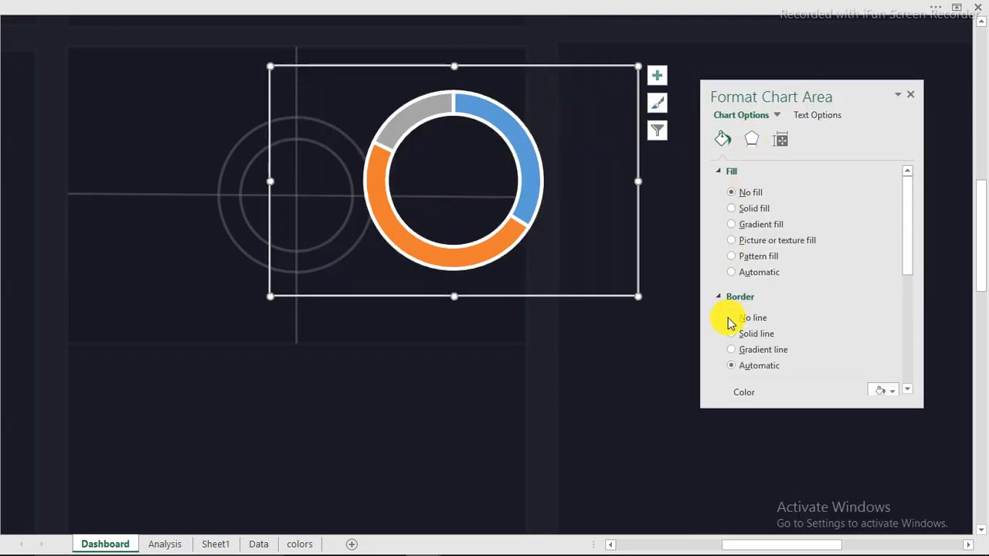
click(731, 320)
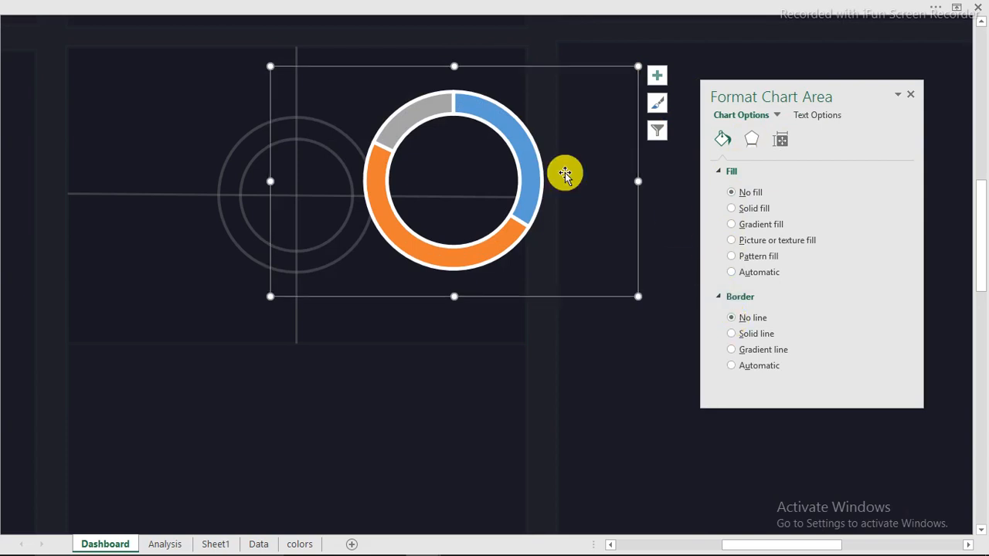
click(539, 158)
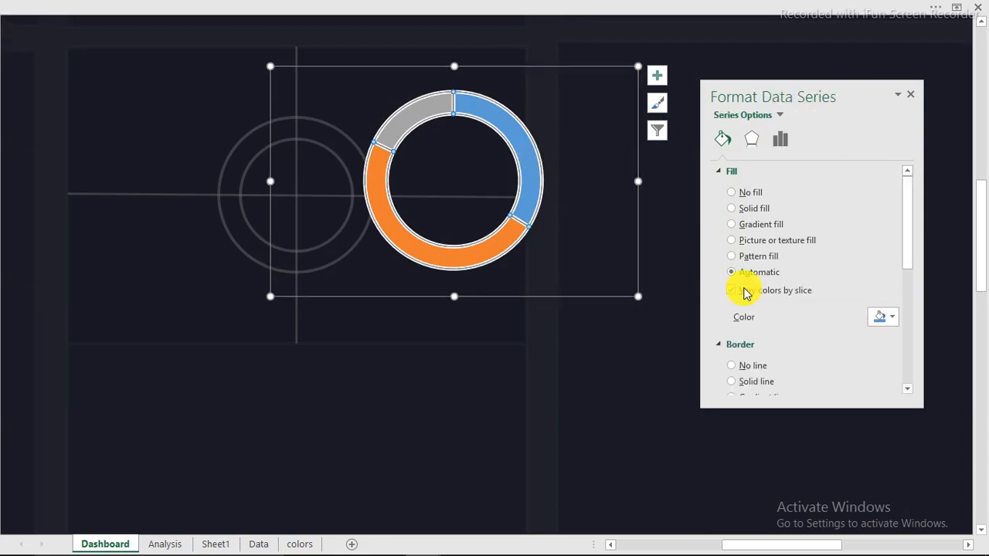
click(740, 371)
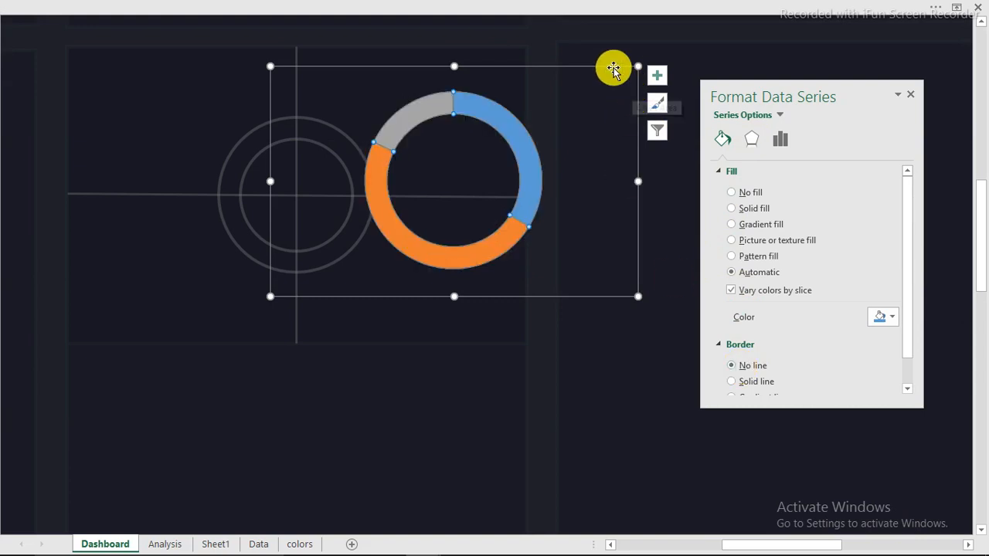
Centre the doughnut over the dashboard's ring graphic and bring up its series options
drag(584, 73, 457, 84)
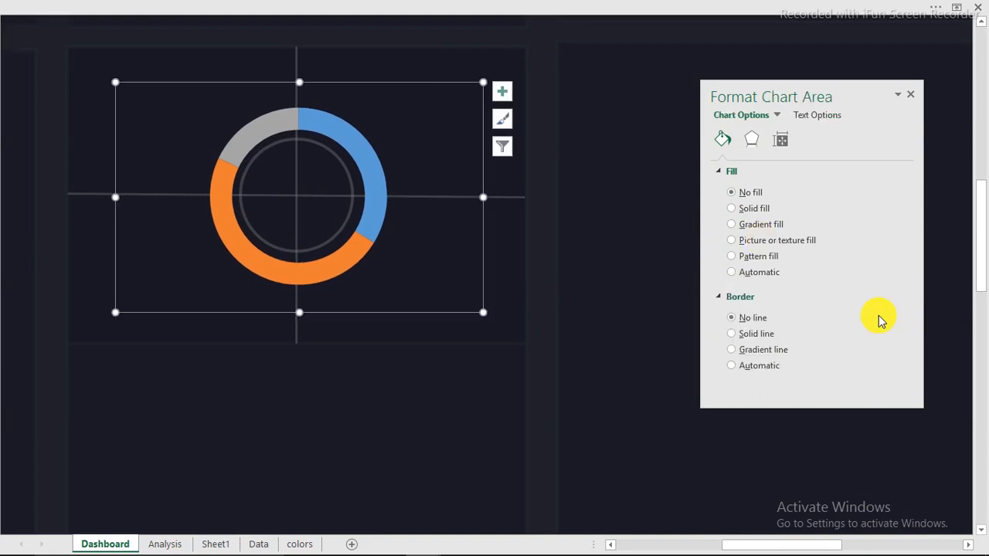
click(362, 150)
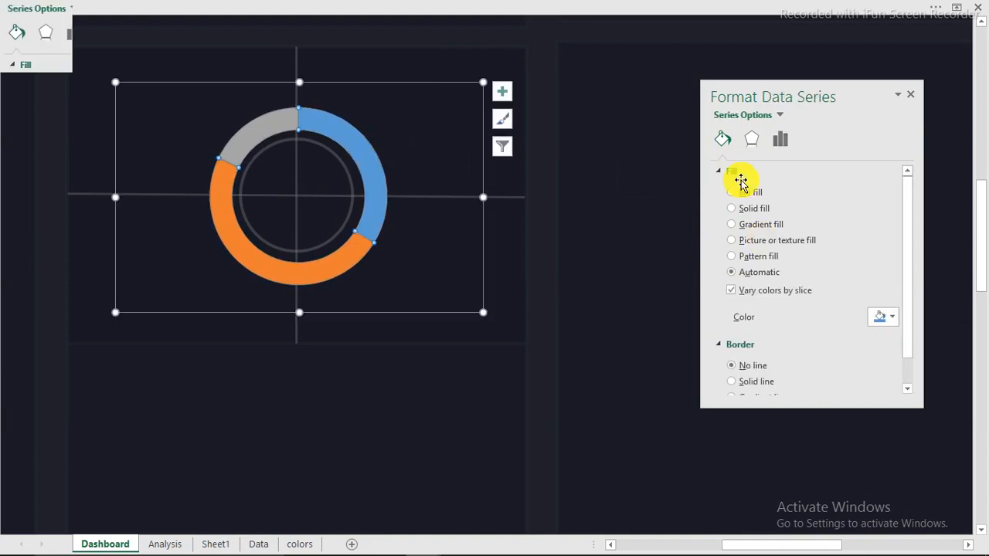
click(781, 142)
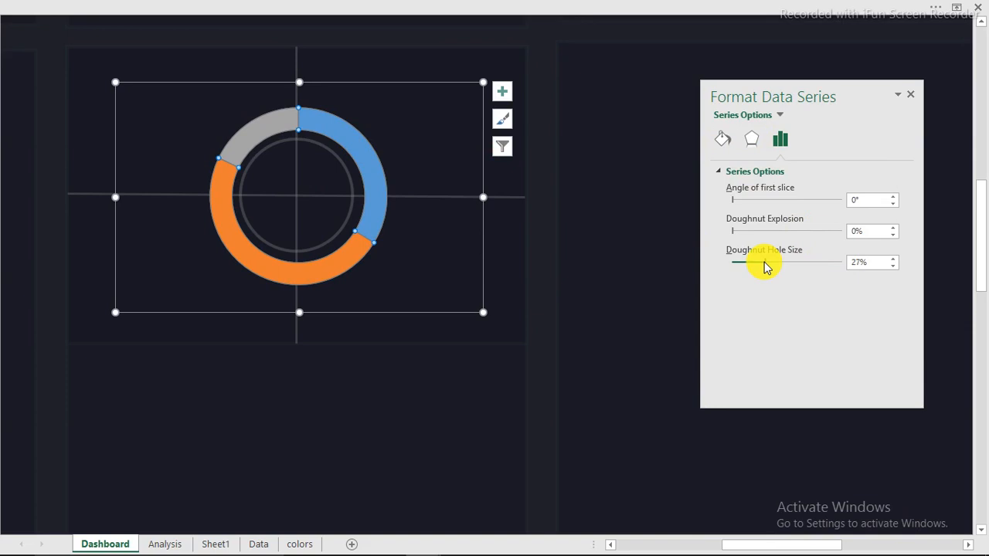
Set the doughnut hole size to 90% and enlarge the plot area toward the top-left
drag(765, 266, 727, 272)
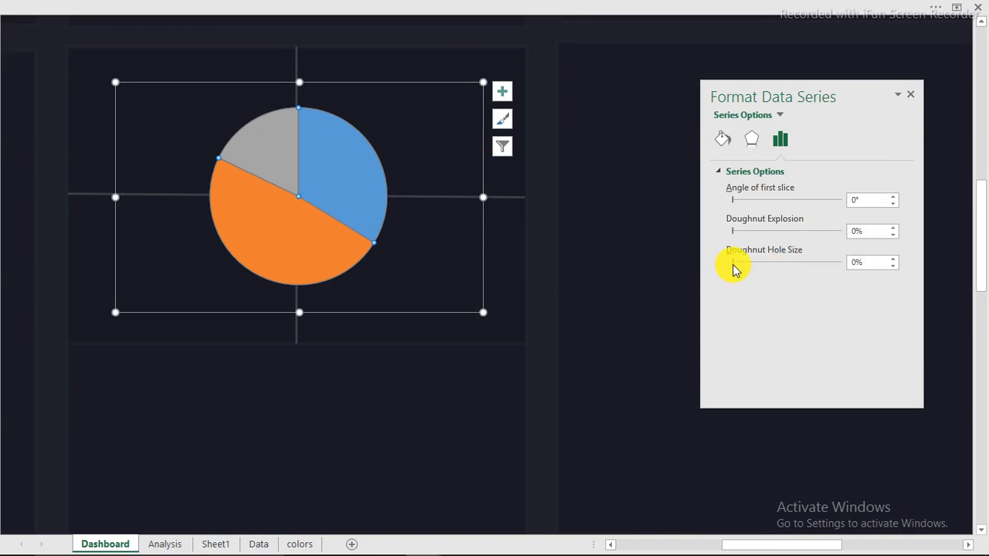
drag(802, 274, 932, 280)
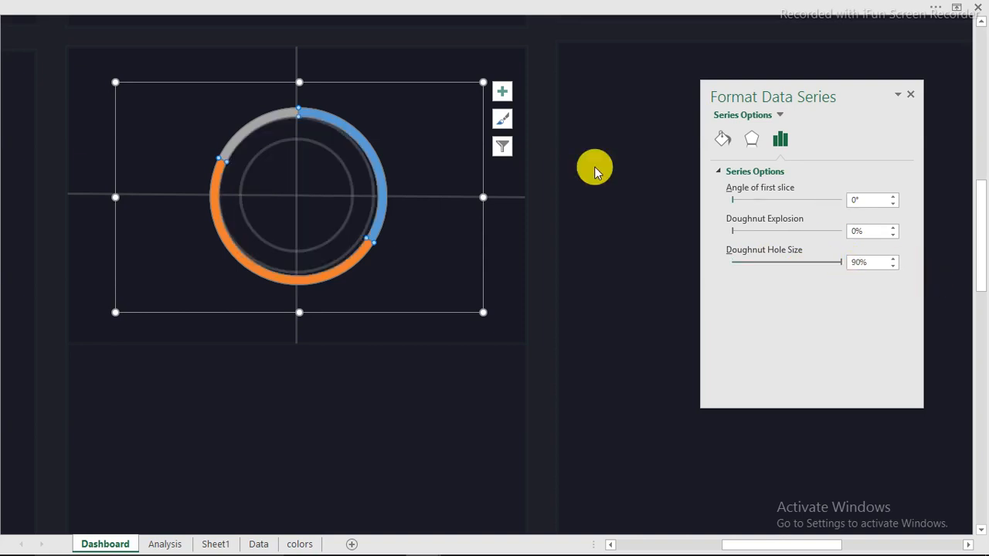
click(113, 83)
drag(112, 83, 73, 55)
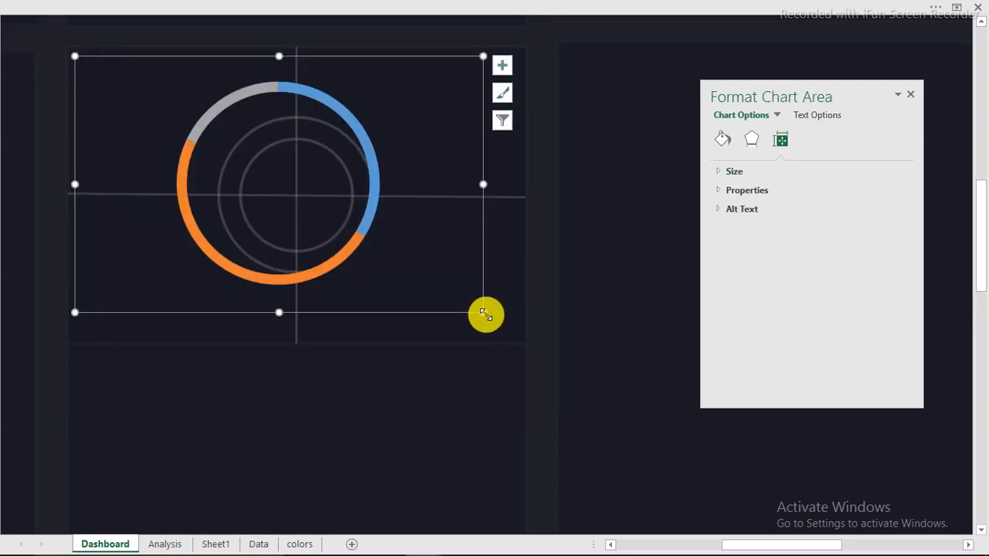
Enlarge the plot area toward the bottom-right, then try resizing the chart and undo those resizes
drag(485, 314, 511, 333)
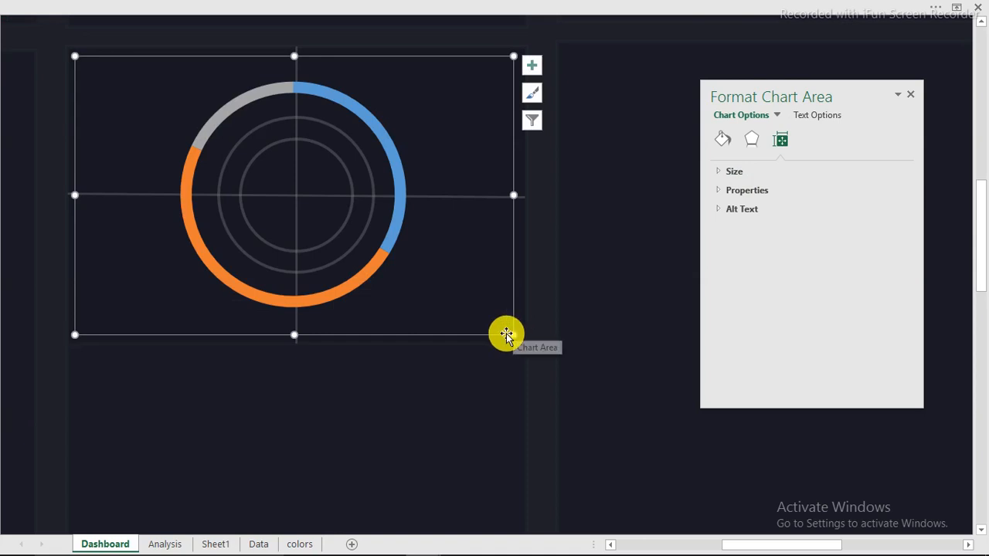
click(431, 338)
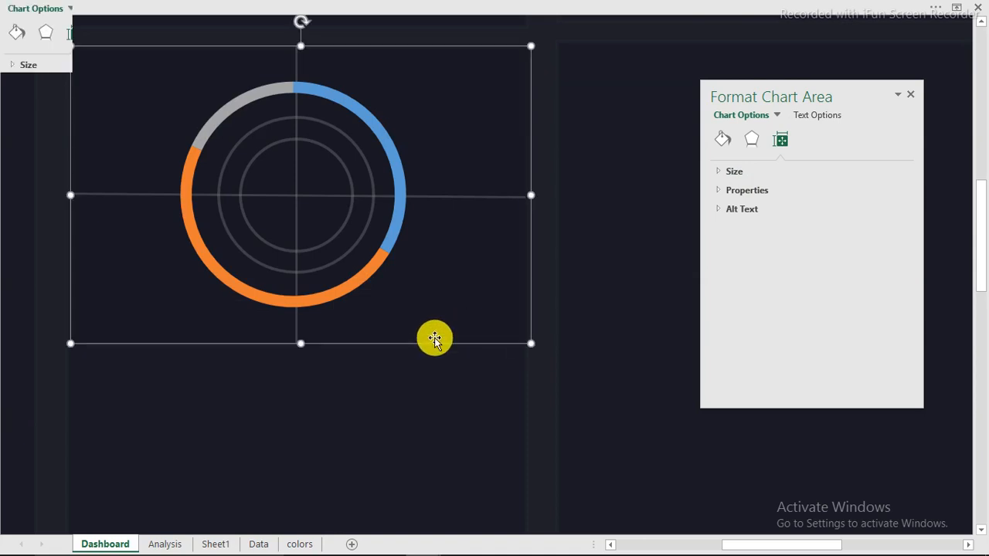
key(Left)
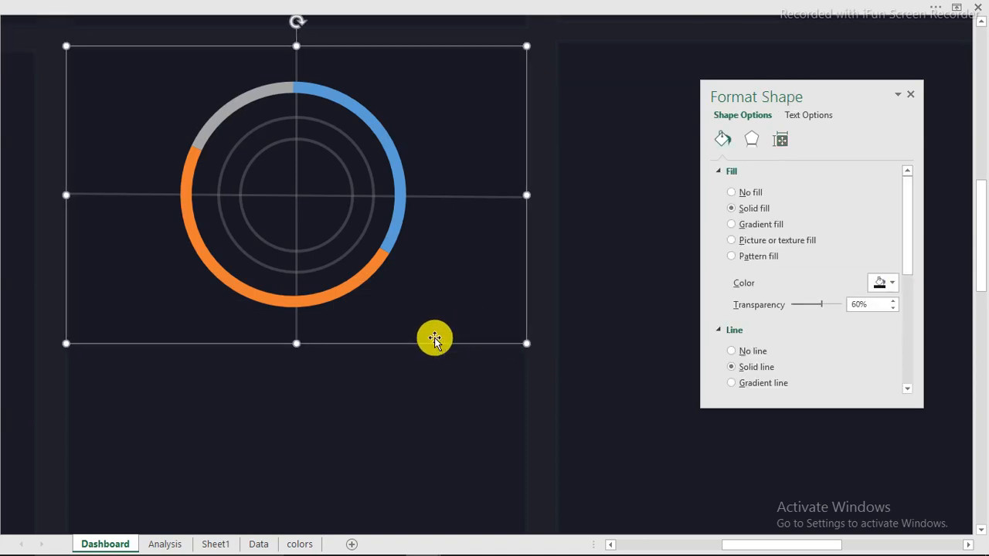
click(521, 342)
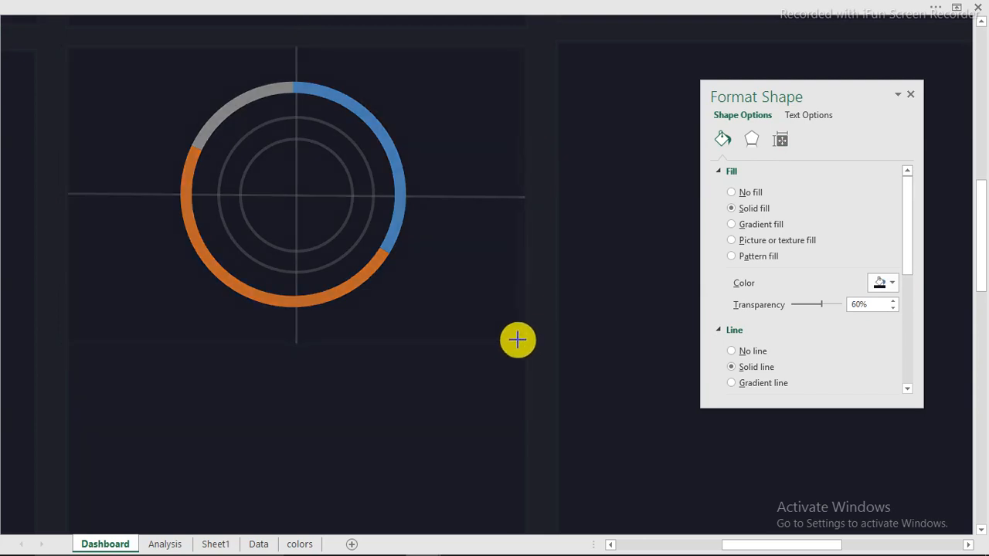
click(221, 132)
click(72, 56)
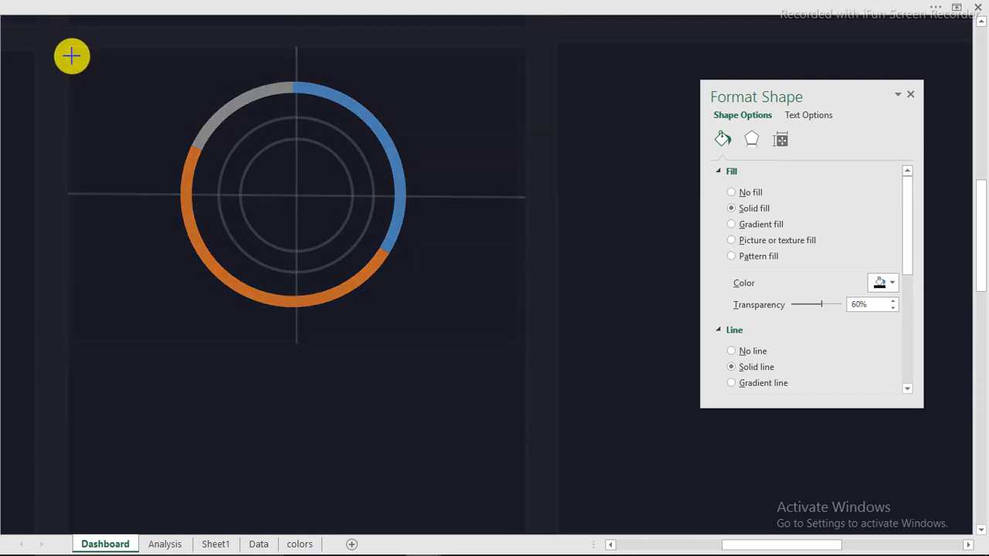
click(70, 340)
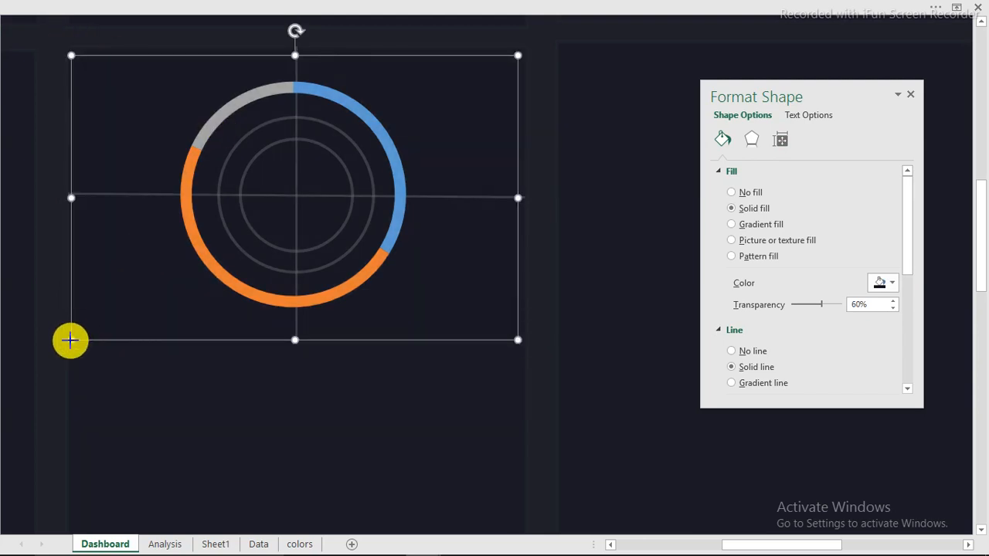
drag(71, 340, 80, 338)
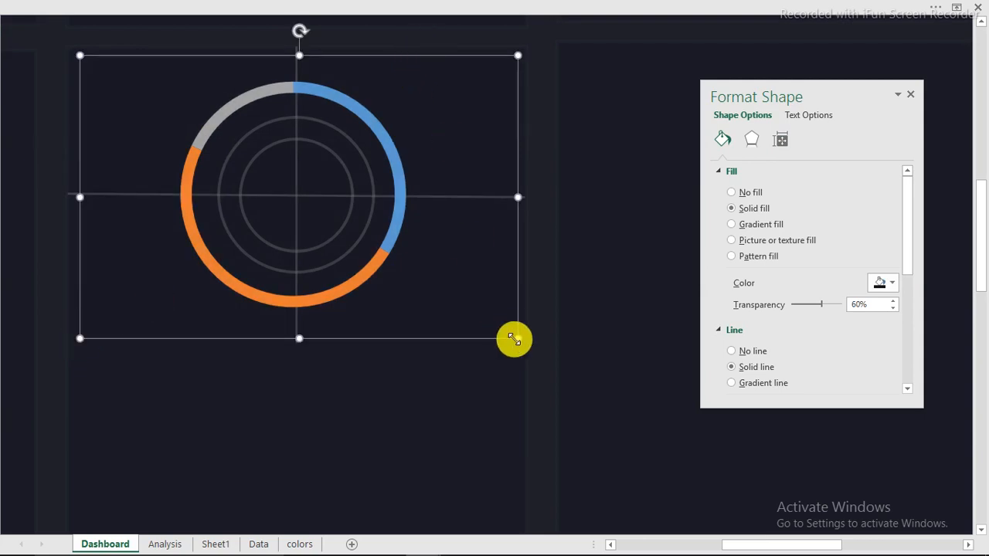
drag(510, 334, 506, 329)
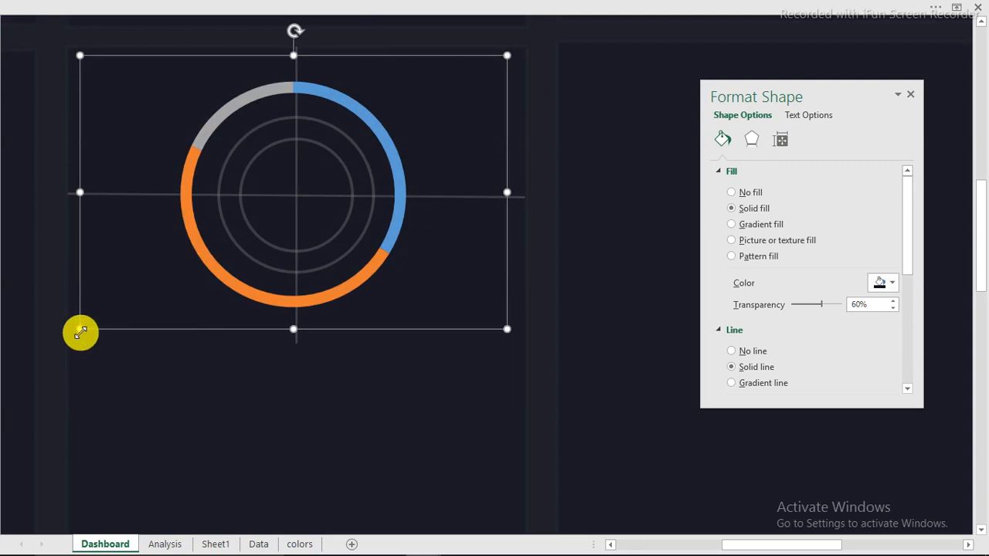
key(ctrl+z)
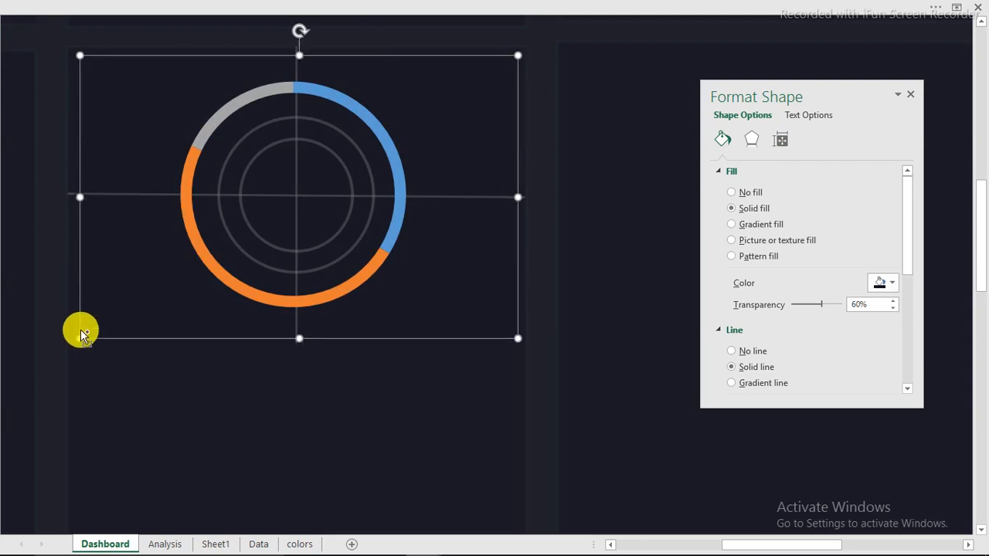
key(ctrl+z)
Revert the chart size, then enlarge it toward the bottom-left and top-right
click(81, 331)
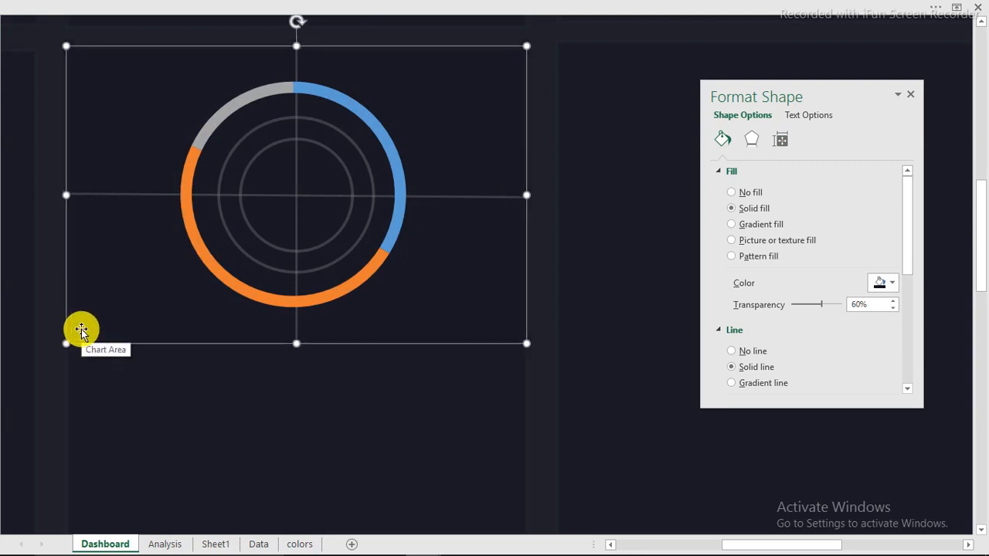
key(ctrl+z)
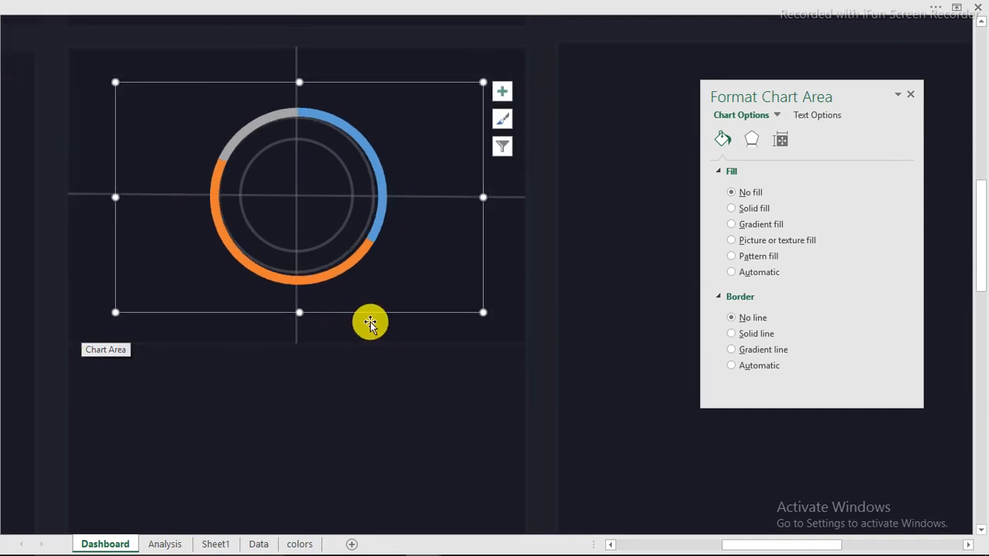
drag(116, 310, 81, 327)
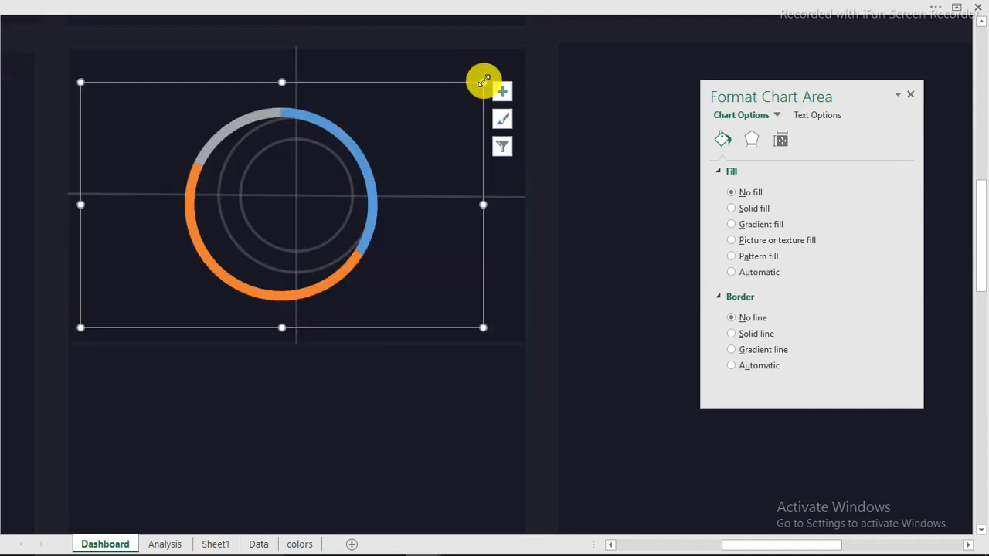
drag(483, 80, 522, 75)
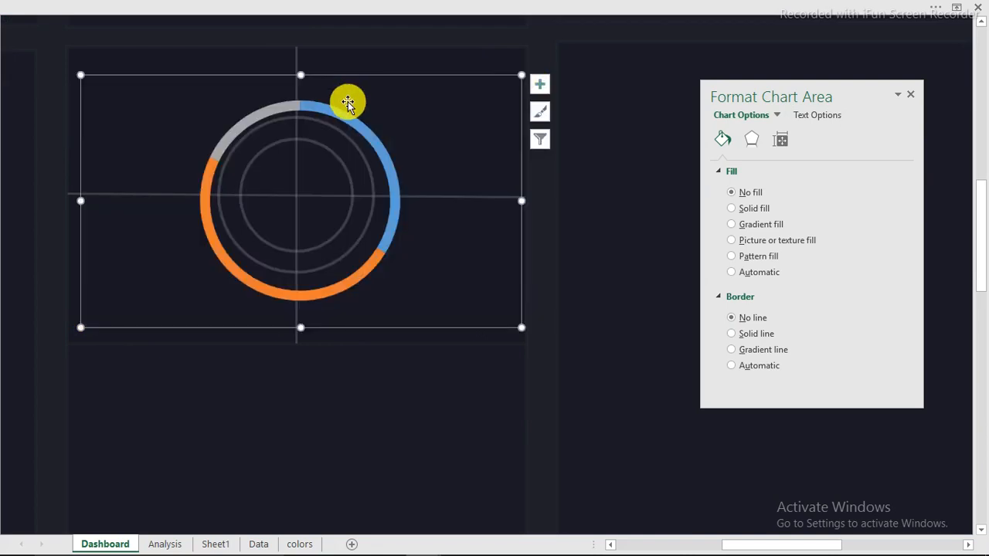
Align the doughnut chart and the dark card with Align Center and Align Middle
click(414, 59)
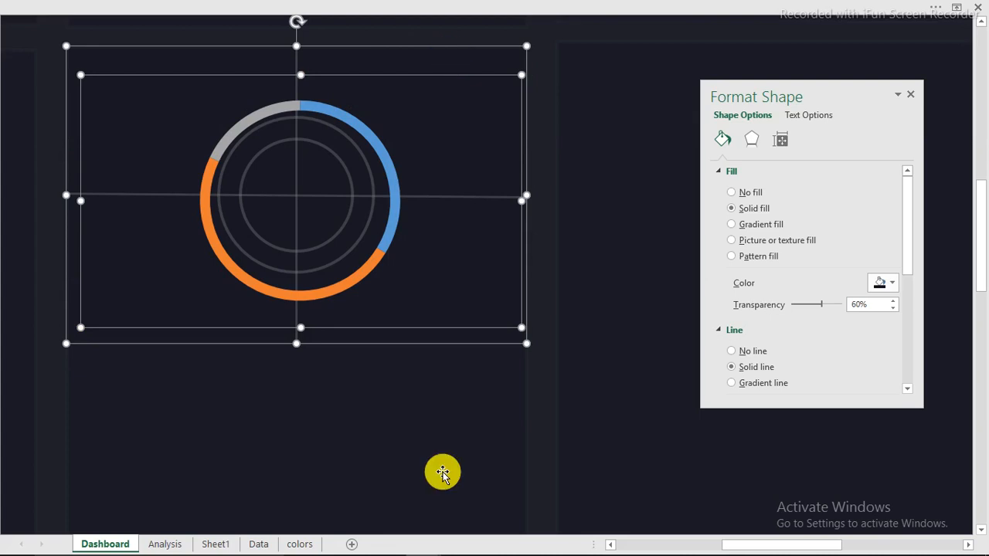
click(463, 8)
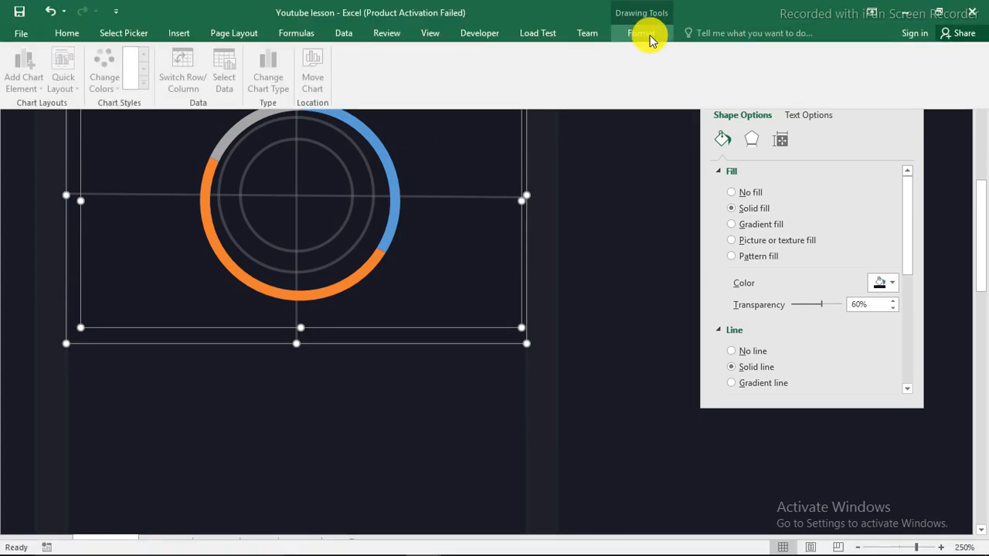
click(651, 40)
click(717, 49)
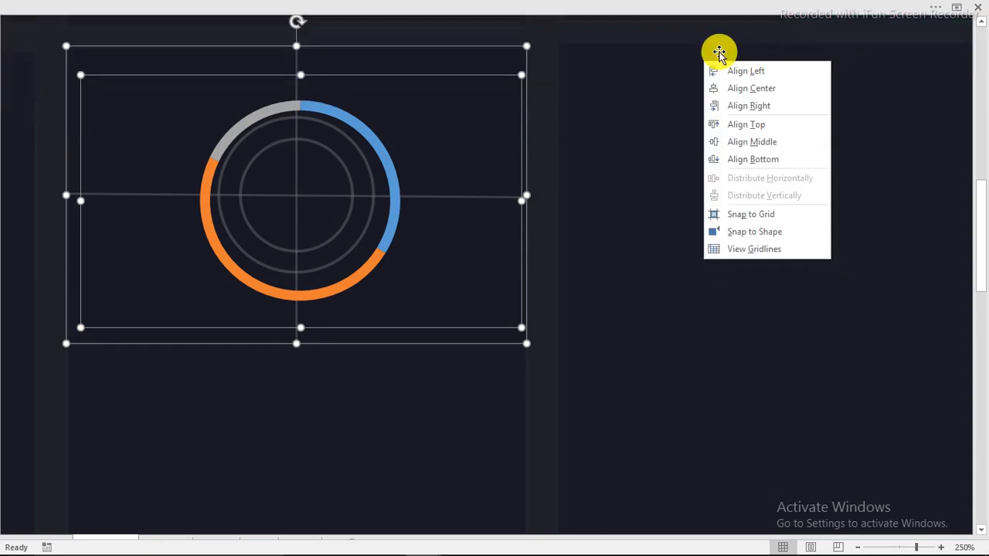
click(765, 89)
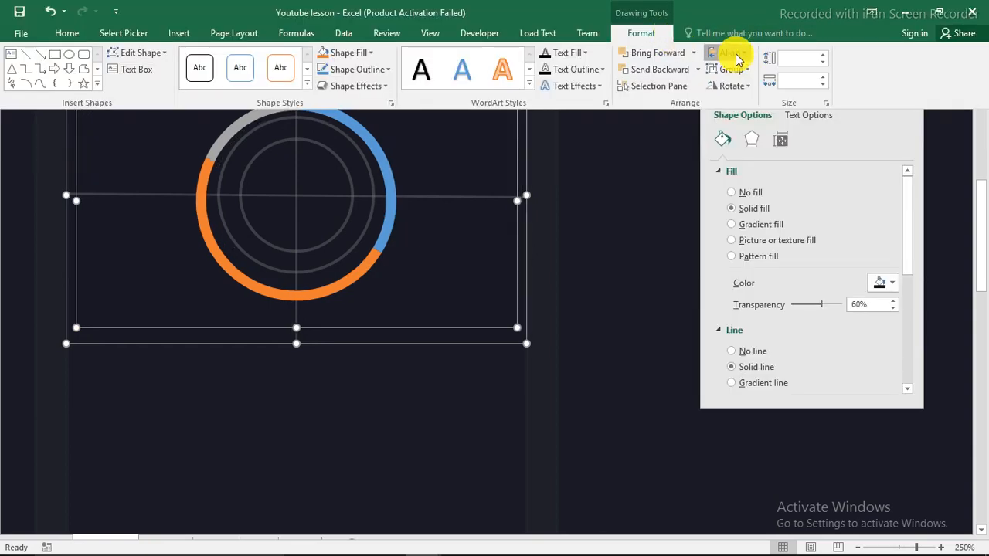
click(736, 60)
click(748, 138)
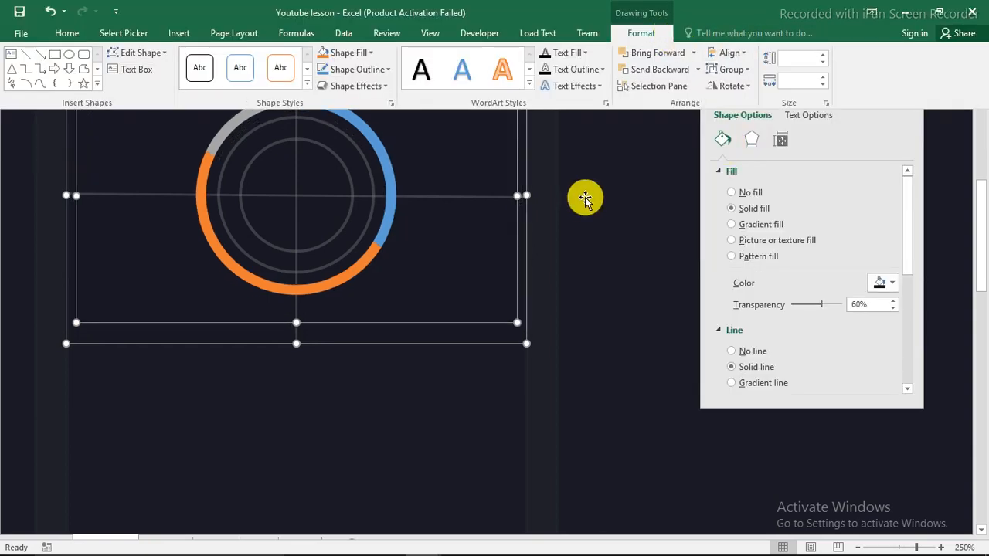
click(541, 154)
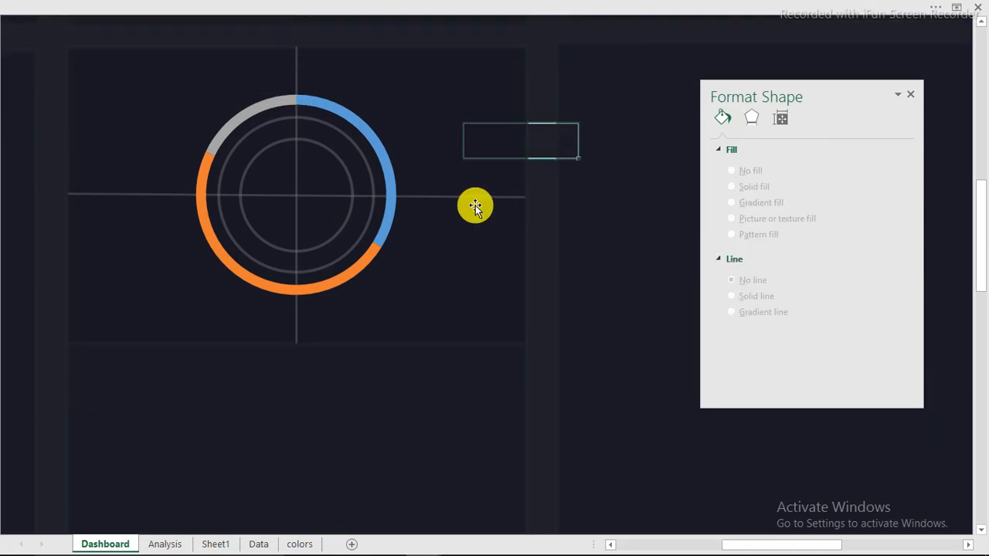
Paste a copy of the small circle outline beside the doughnut chart and move it up-left
drag(761, 547, 652, 543)
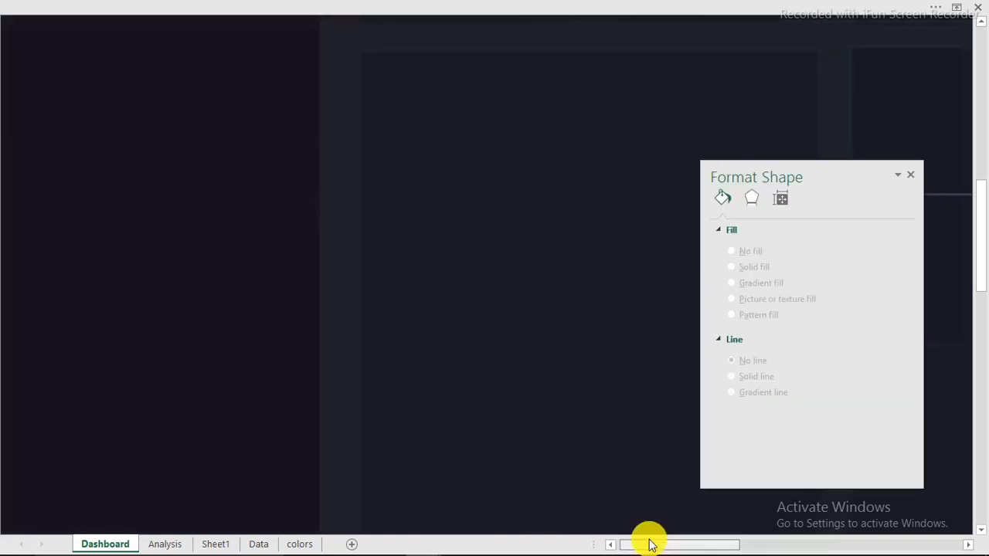
scroll(245, 278, down, 6)
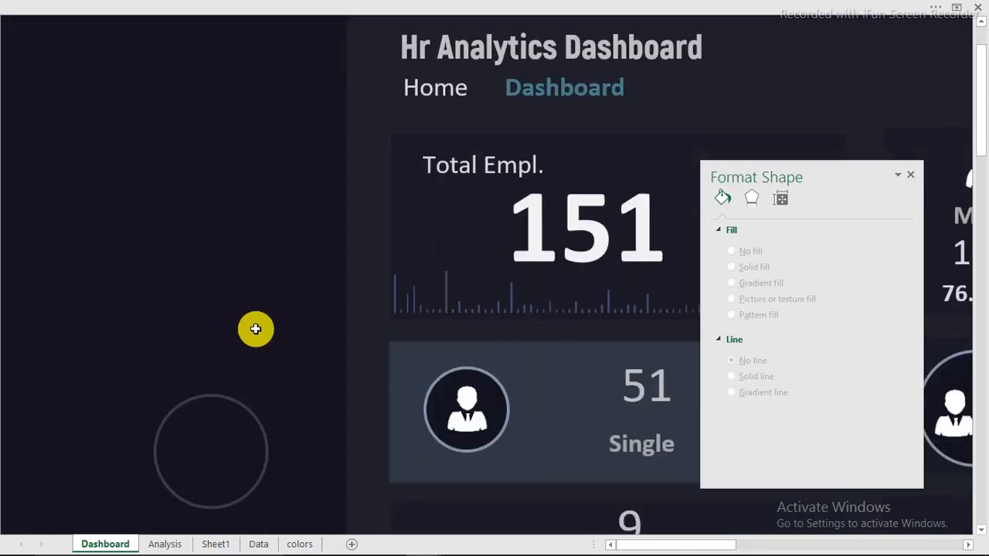
click(244, 250)
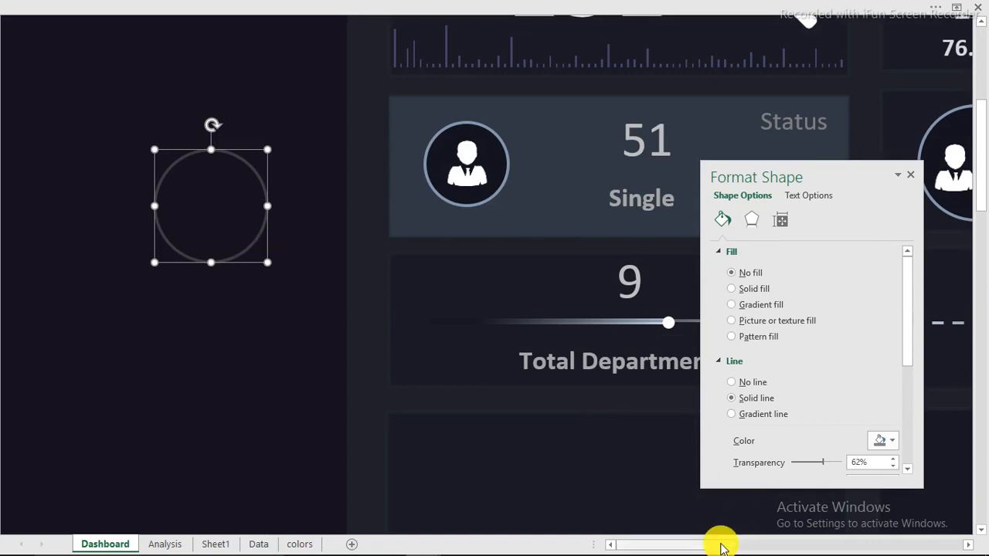
drag(718, 544, 819, 538)
scroll(625, 453, right, 3)
scroll(600, 433, down, 3)
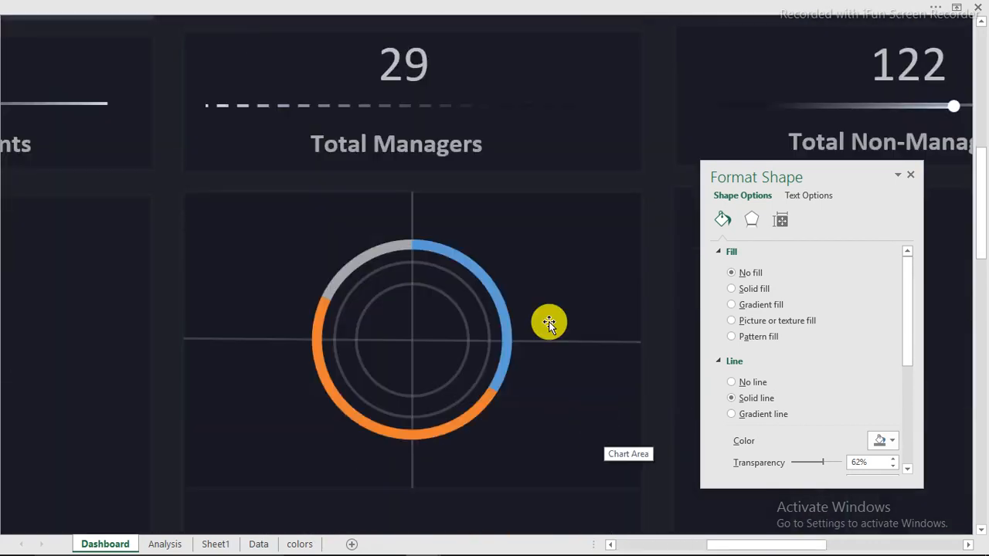
click(174, 278)
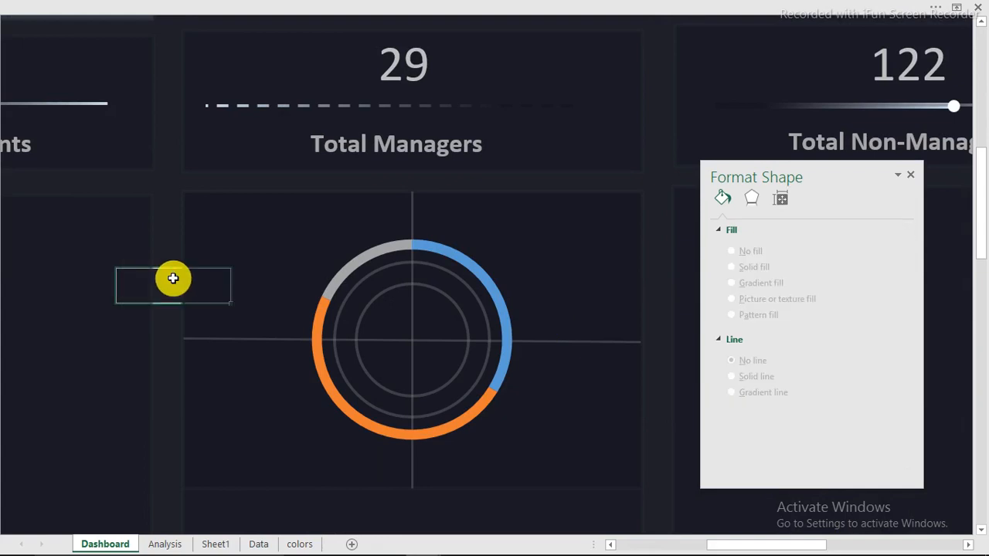
key(ctrl+v)
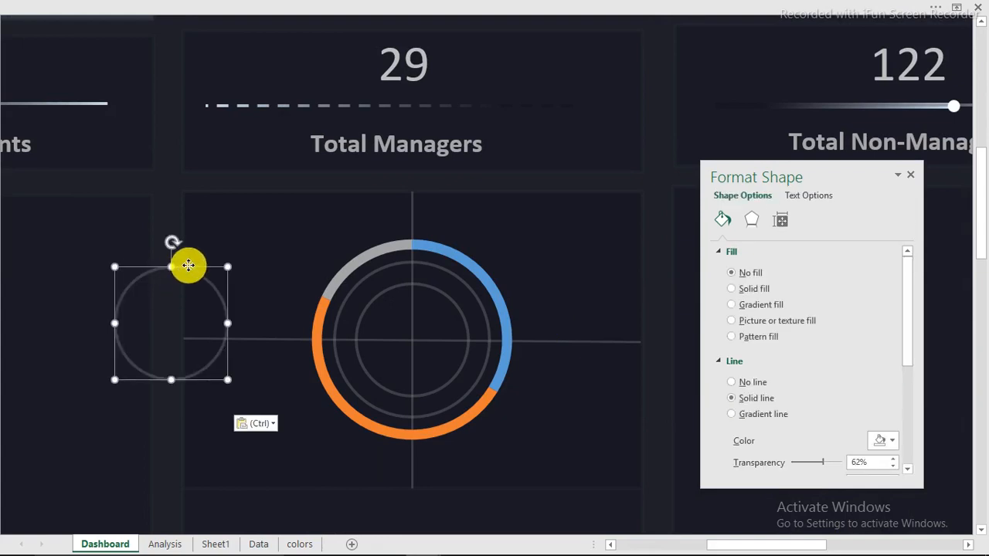
drag(188, 266, 174, 228)
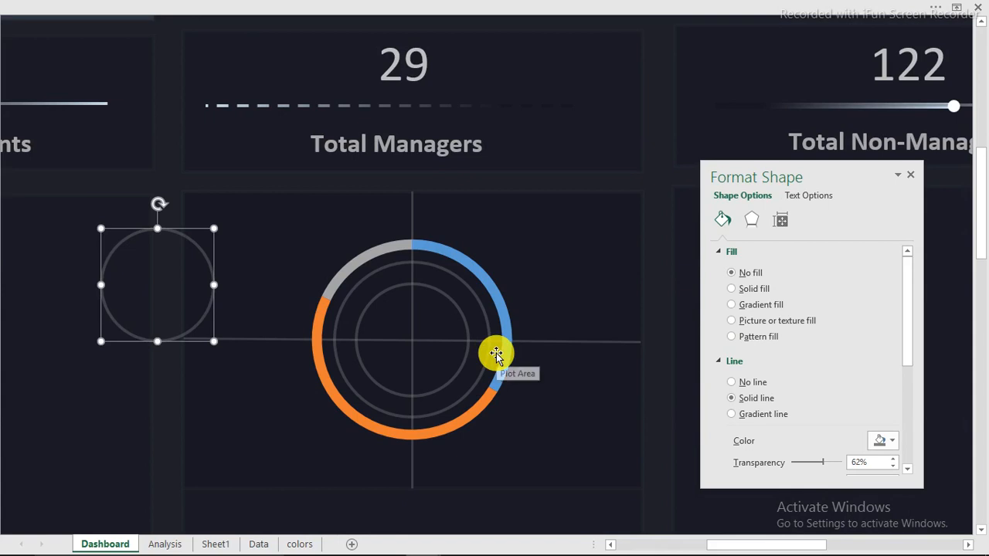
scroll(496, 353, down, 2)
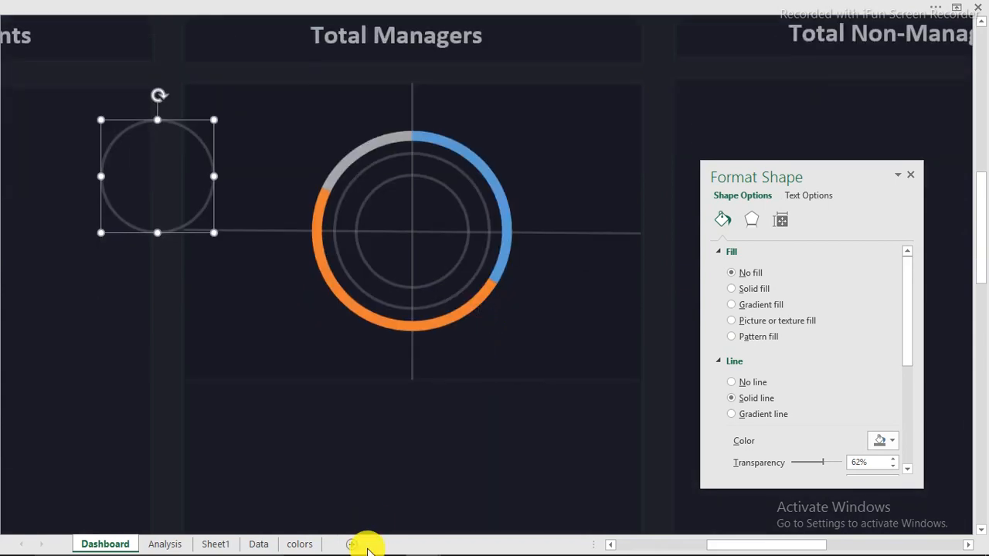
Select only the orange slice of the ring chart and show its Fill & Line settings
mouse_move(434, 545)
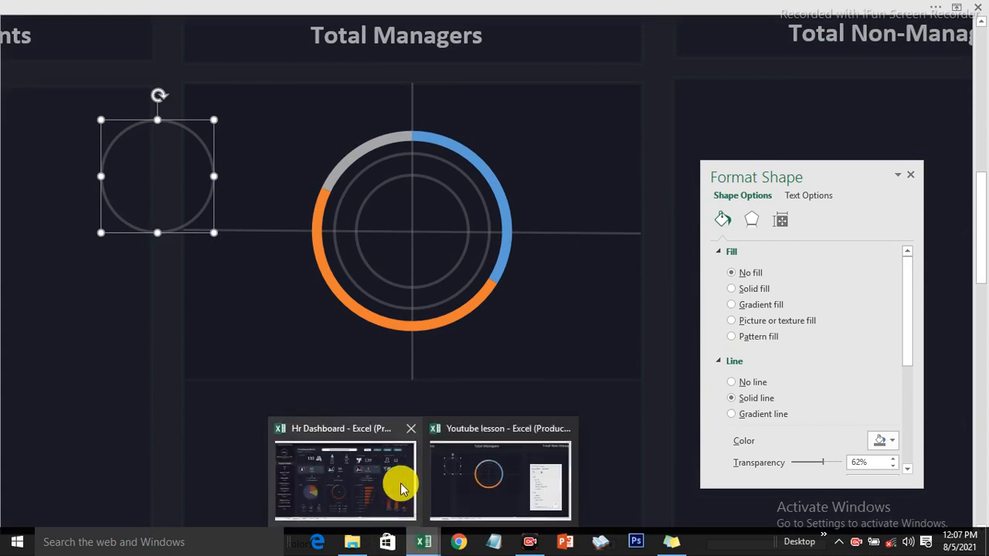
mouse_move(400, 488)
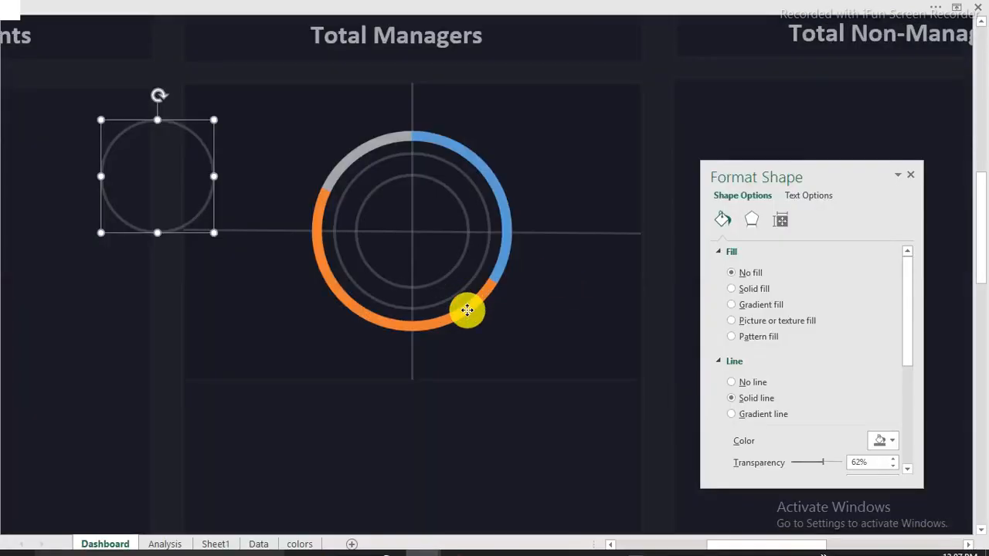
click(467, 310)
click(444, 324)
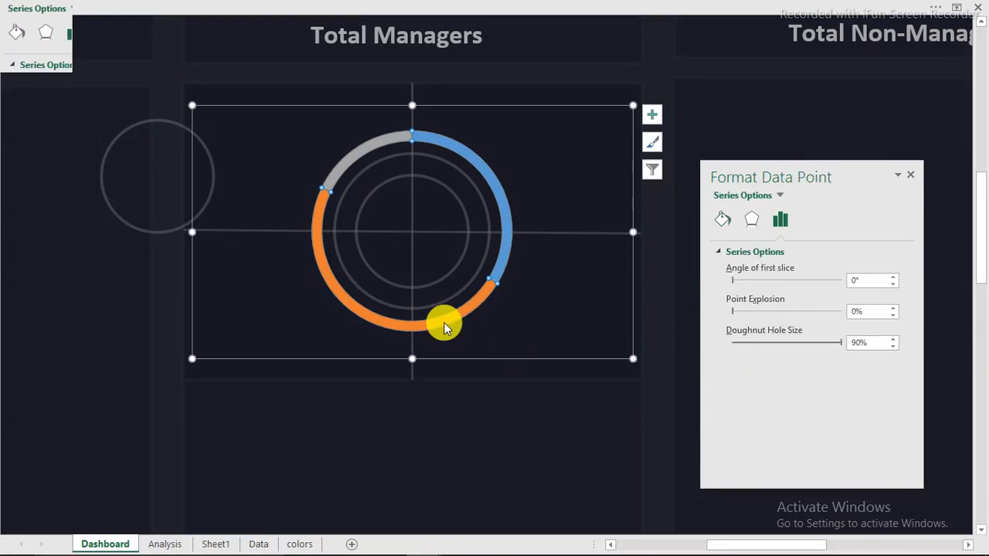
click(724, 223)
Recolour the orange slice slate blue and the grey slice dark orange
click(889, 397)
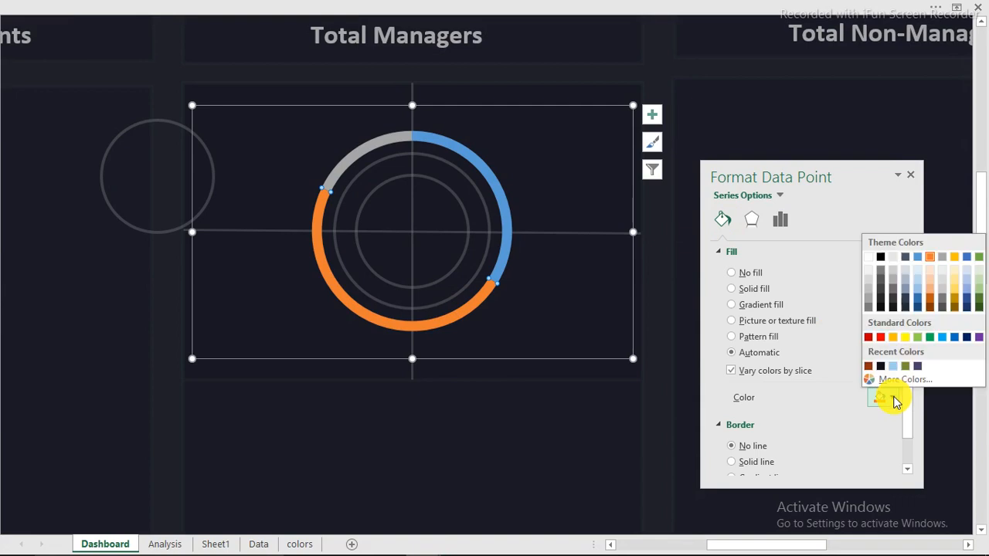
click(893, 367)
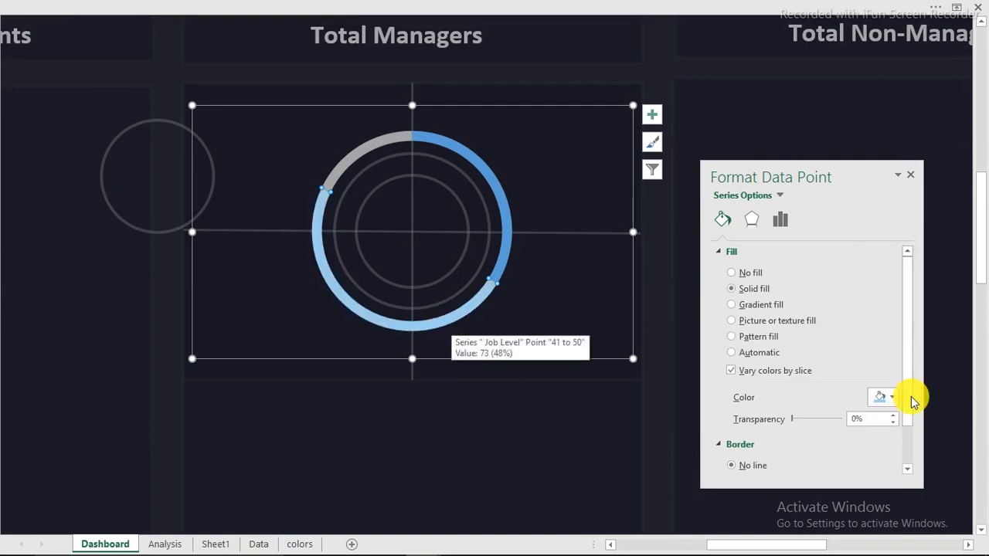
click(885, 397)
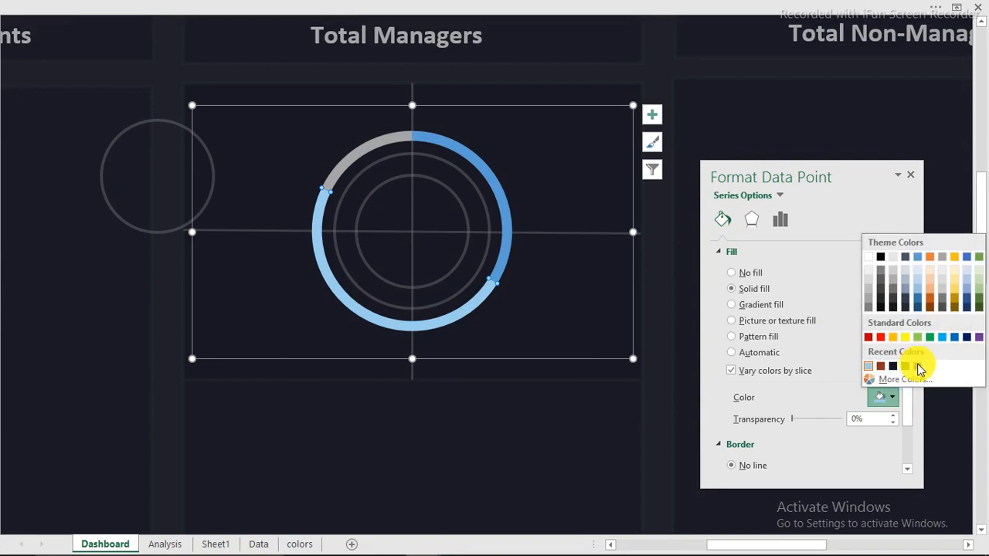
click(856, 368)
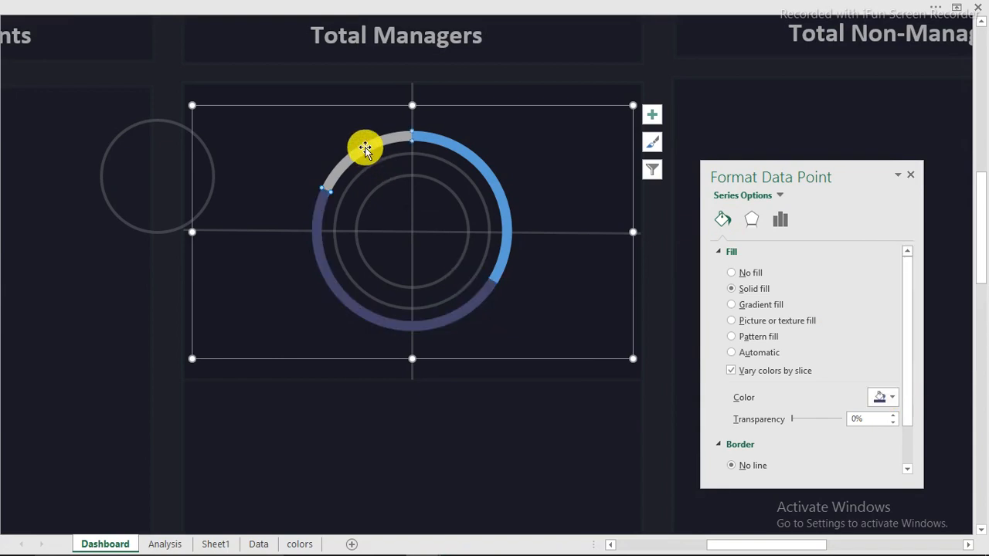
click(884, 398)
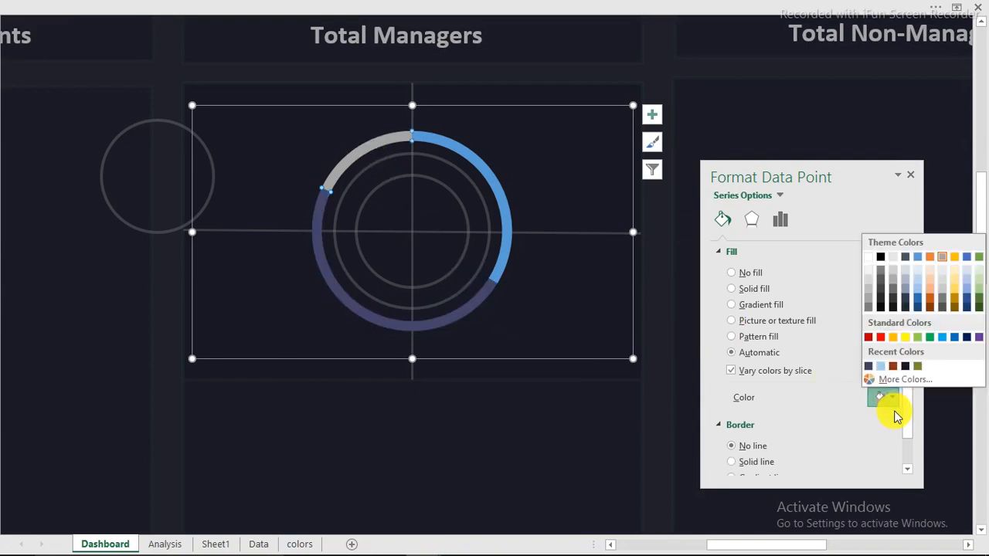
click(892, 368)
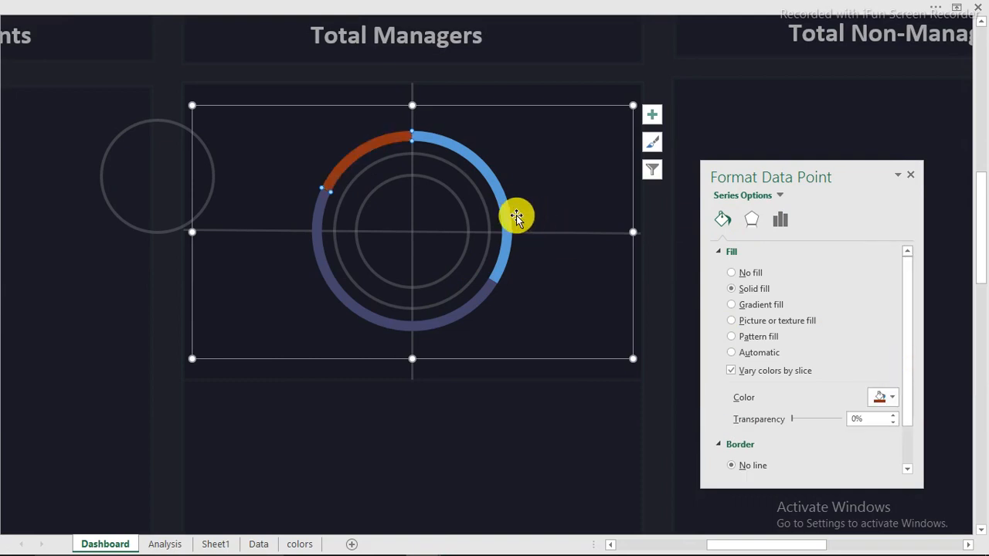
Select the blue slice and colour it olive green
mouse_move(427, 550)
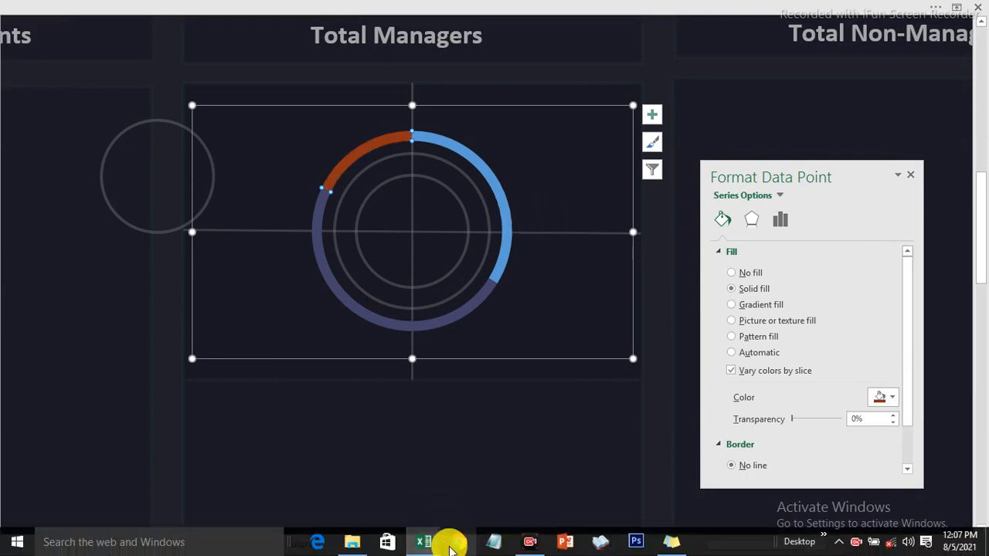
mouse_move(364, 495)
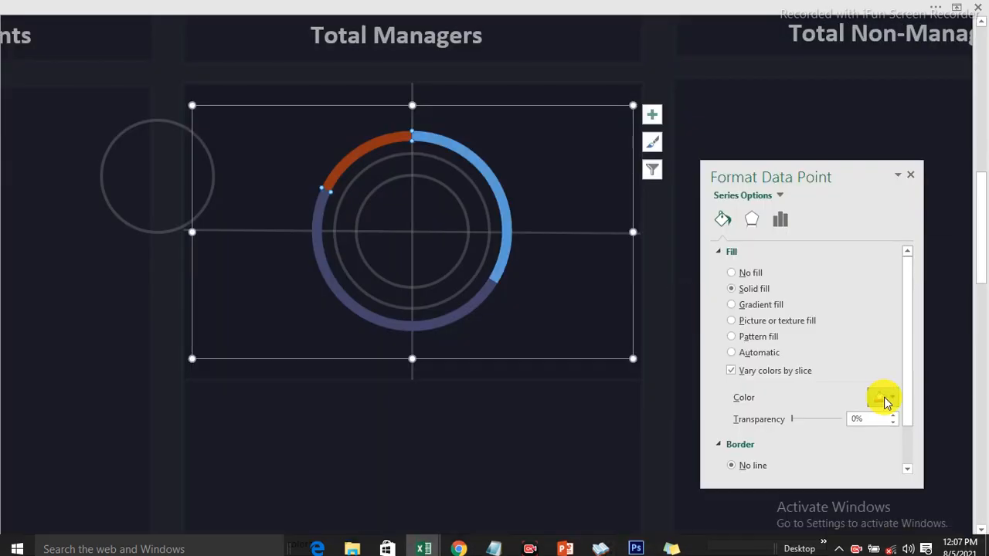
click(883, 399)
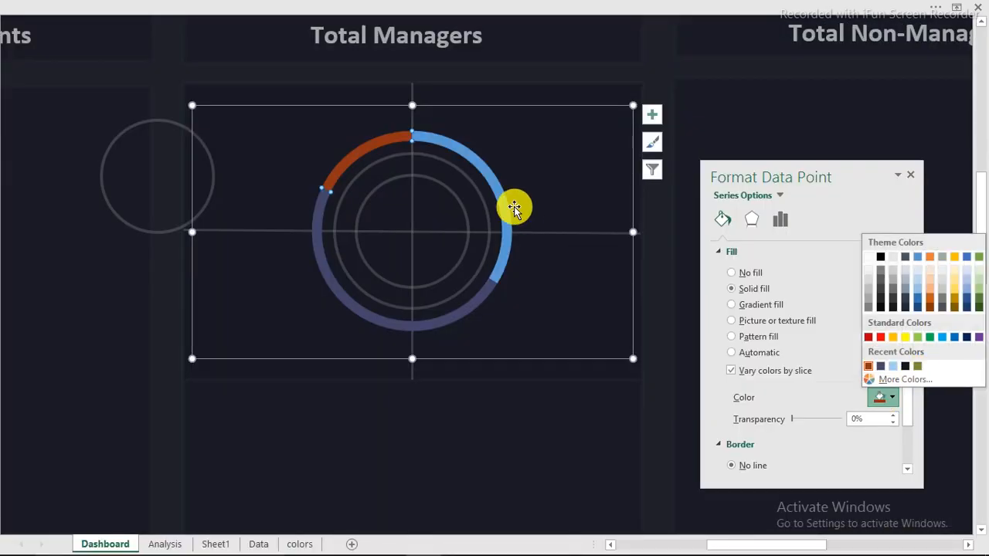
click(502, 203)
click(893, 395)
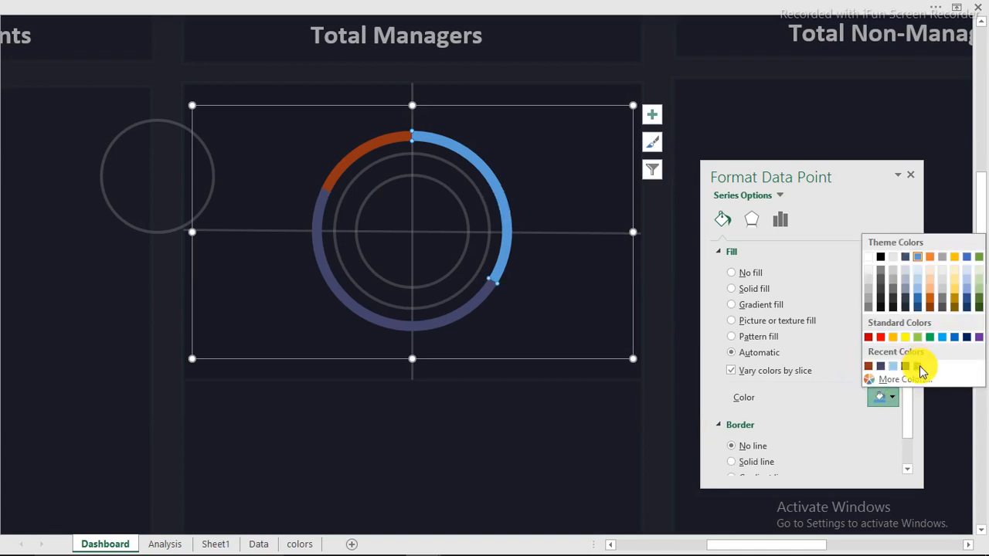
click(918, 366)
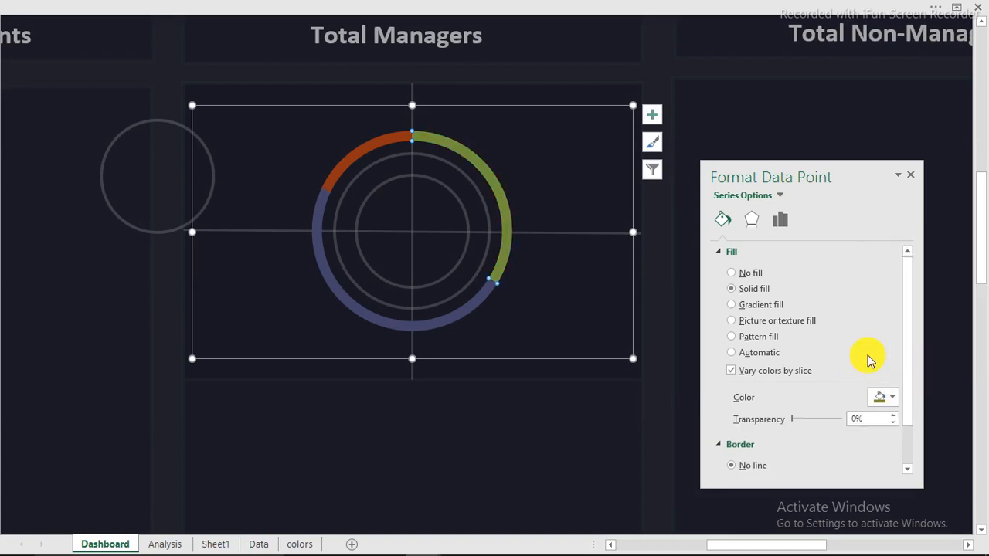
click(113, 217)
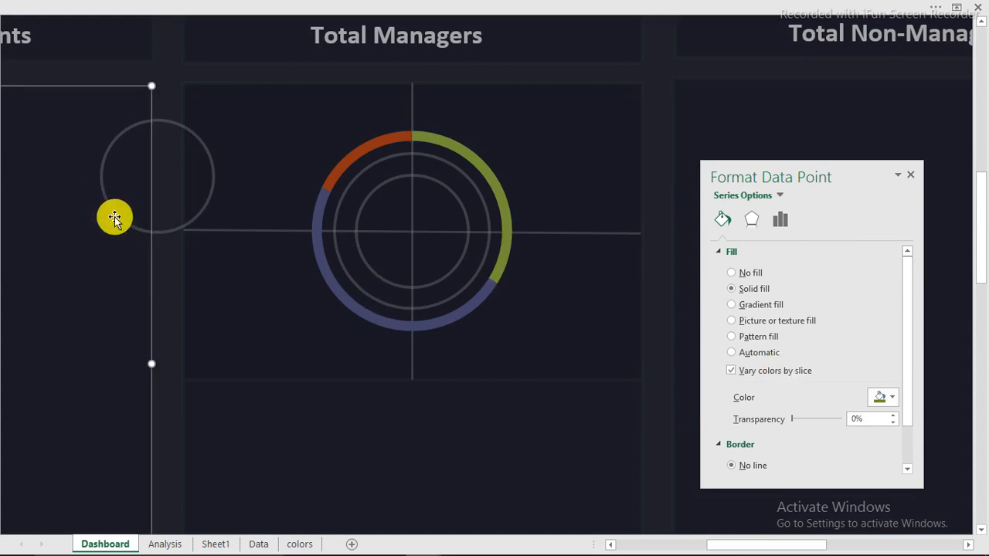
Move the small grey circle onto the ring chart and size it to surround the ring
click(161, 235)
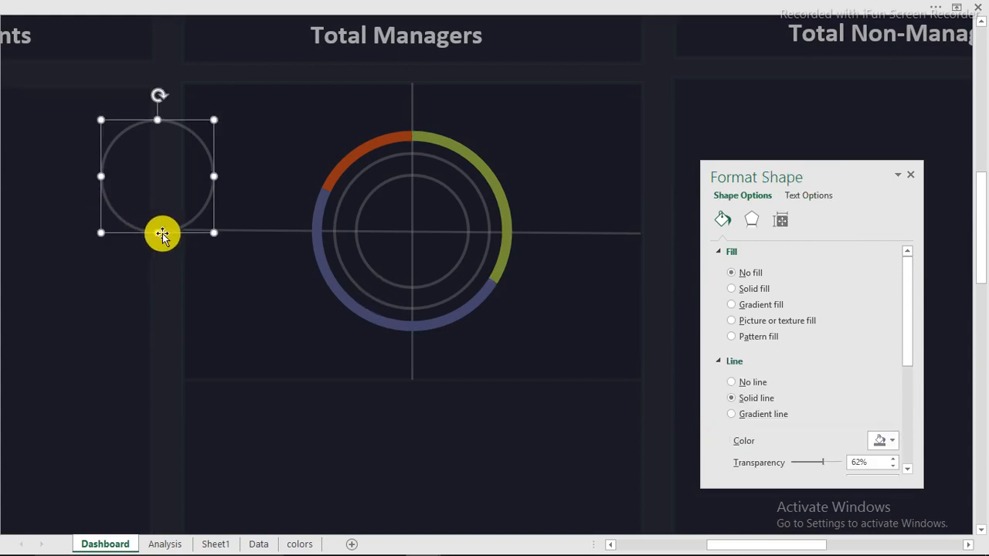
drag(313, 236, 508, 304)
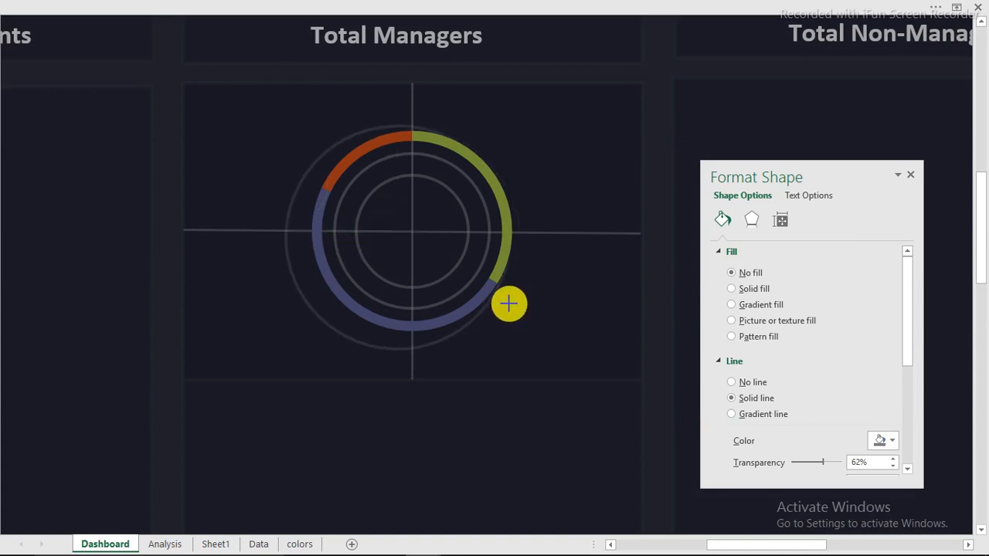
drag(445, 354, 456, 344)
click(517, 342)
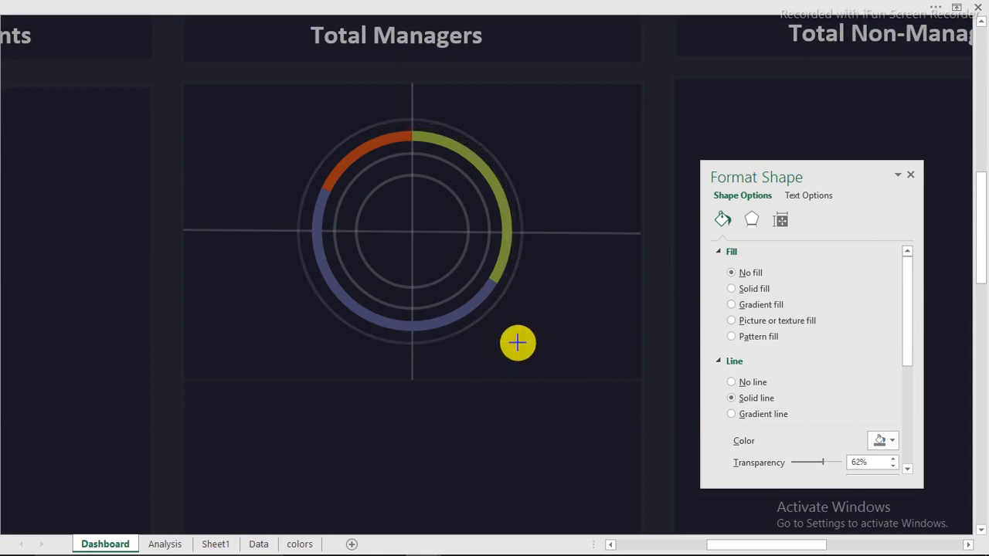
drag(515, 341, 515, 341)
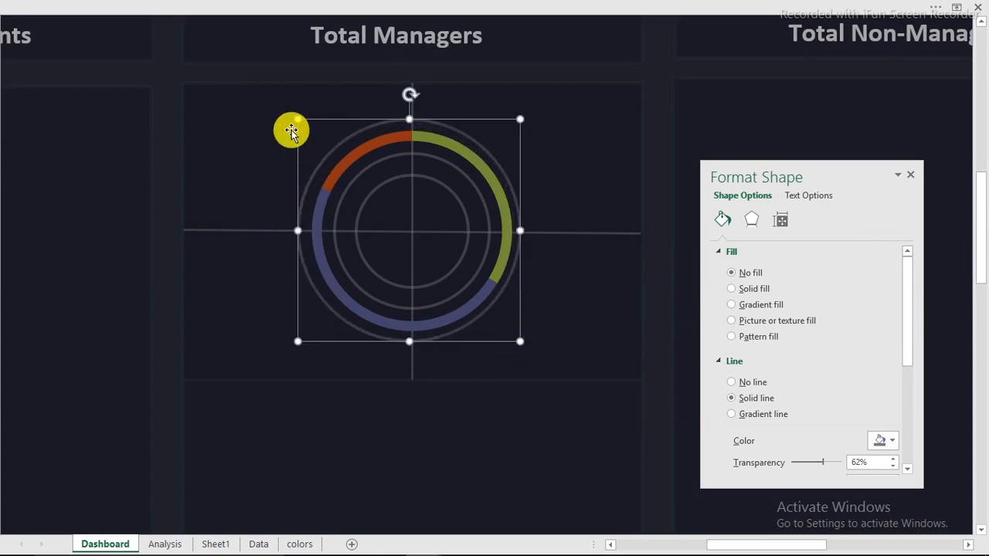
drag(298, 120, 300, 123)
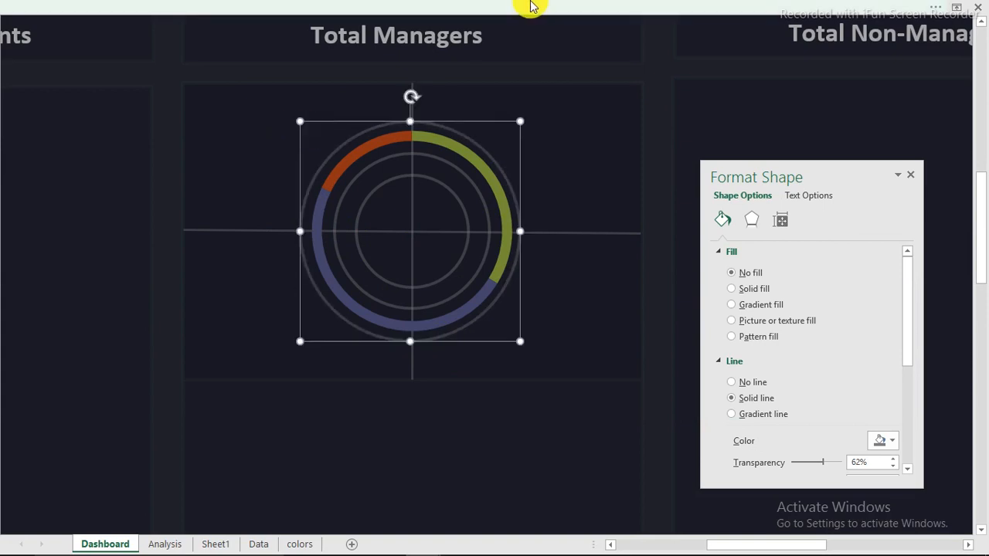
Align the circle and ring chart to a shared centre, horizontally and vertically
ctrl+click(583, 138)
ctrl+click(581, 127)
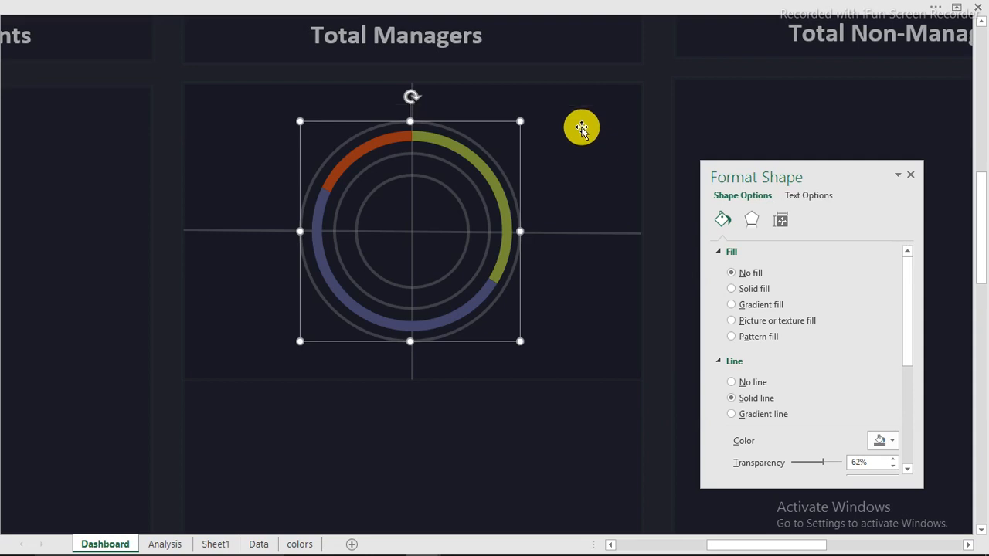
ctrl+click(579, 86)
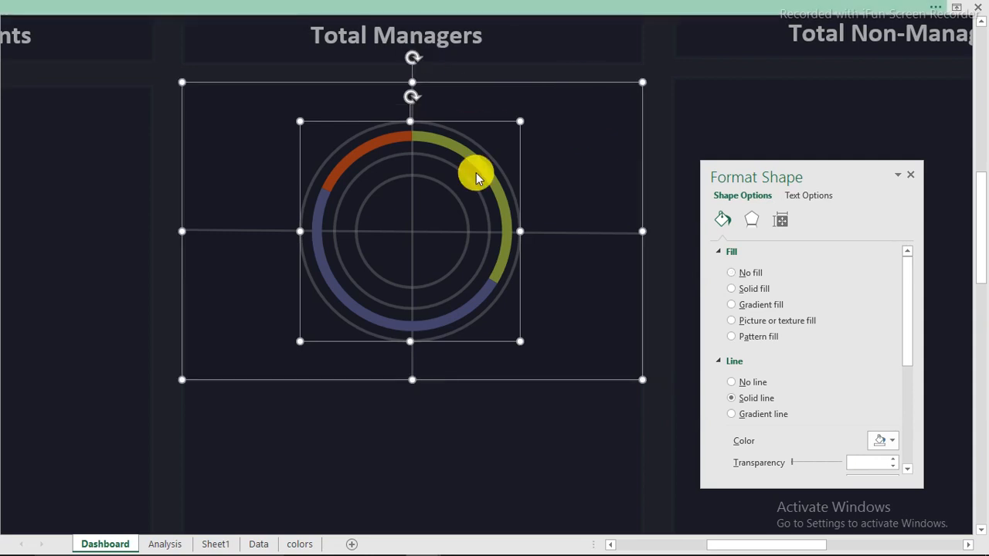
click(686, 8)
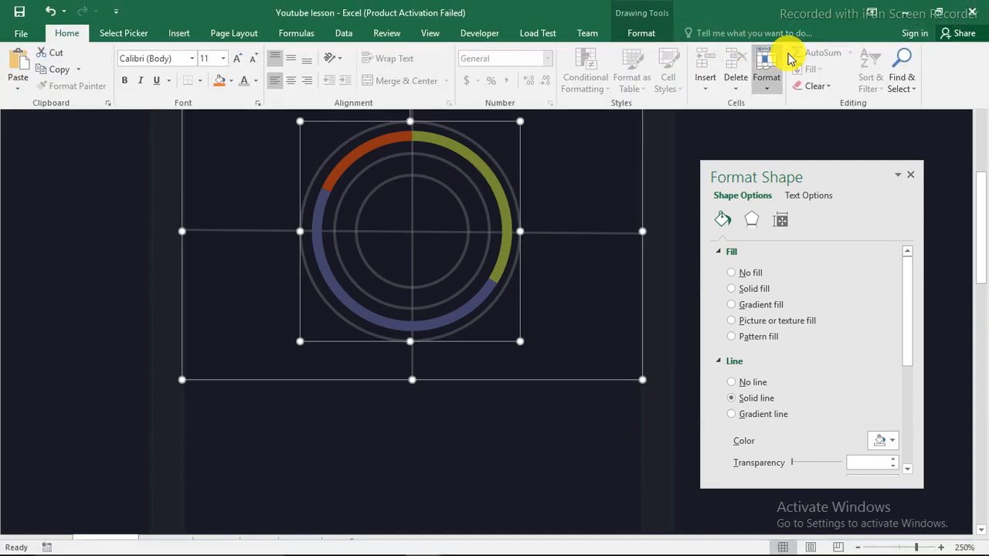
click(643, 32)
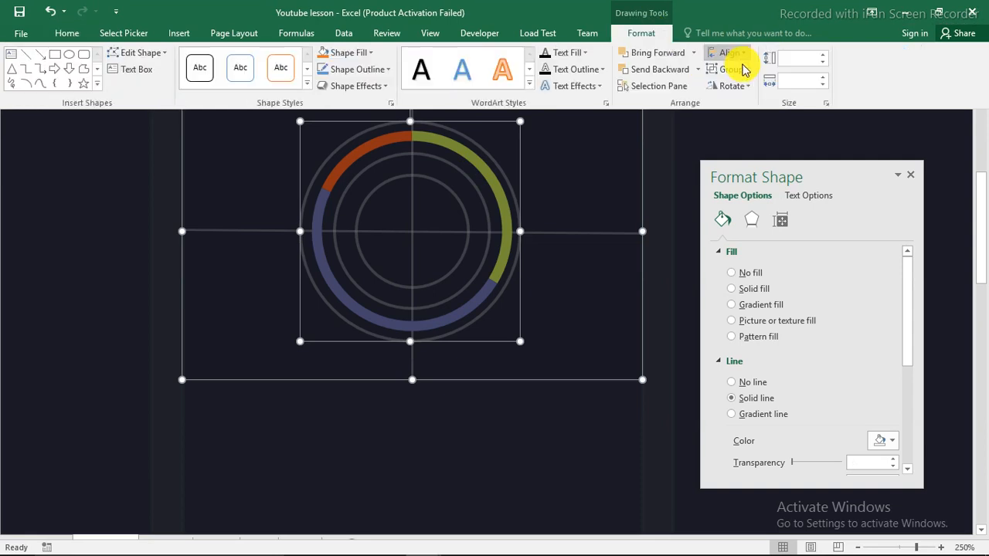
click(737, 53)
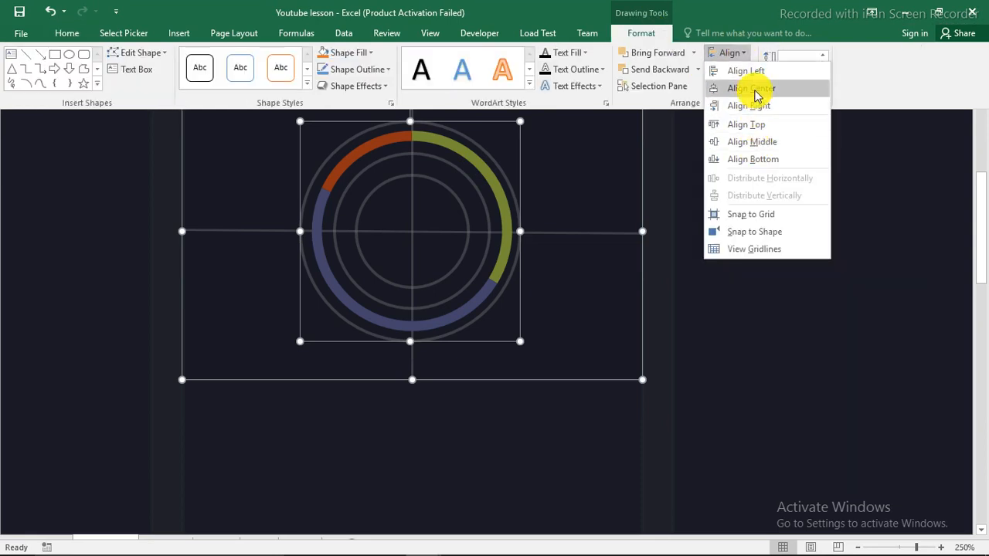
click(751, 88)
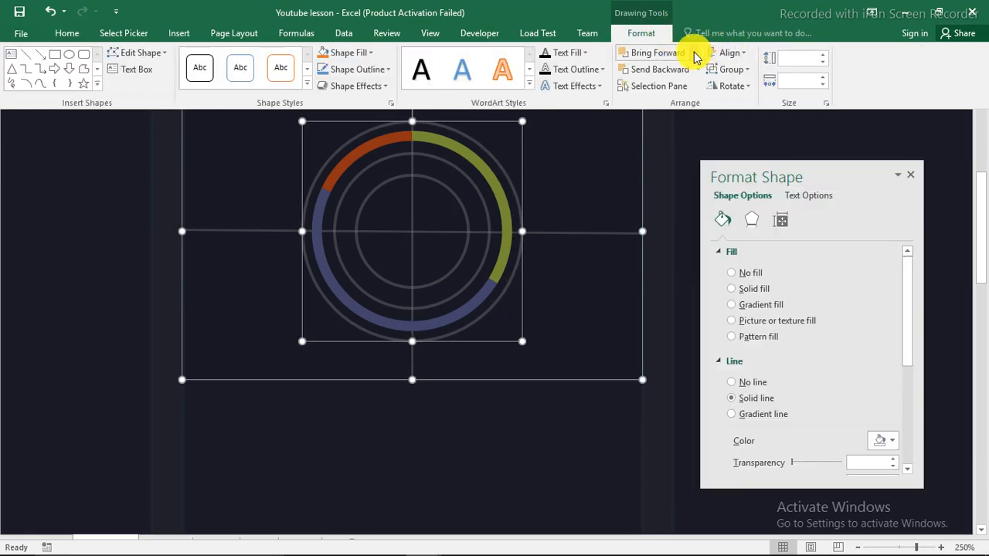
click(729, 53)
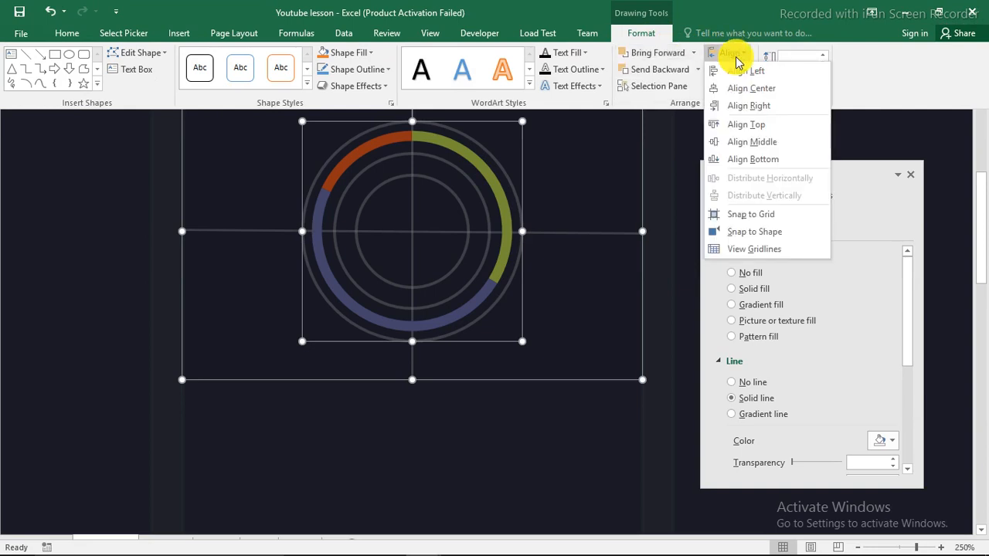
click(754, 142)
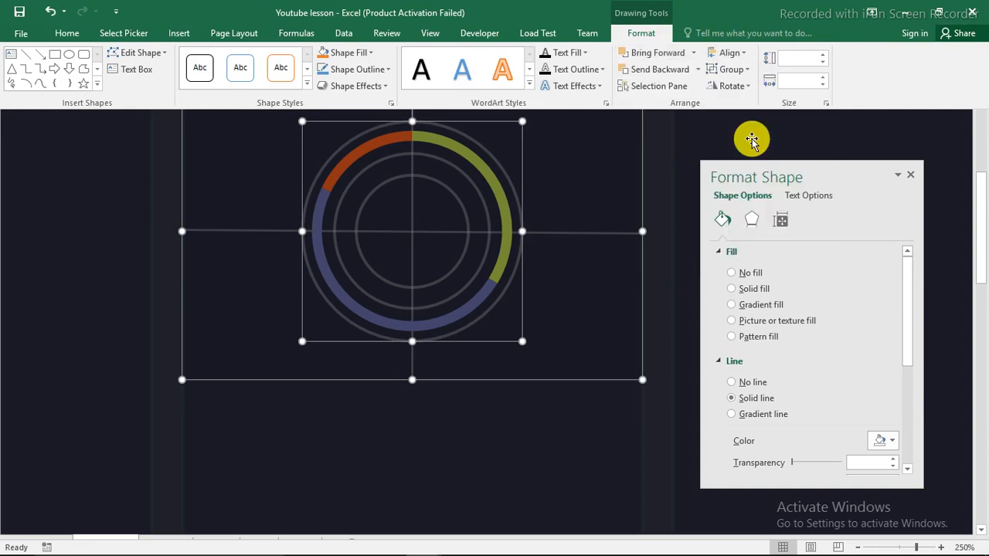
click(658, 438)
click(662, 438)
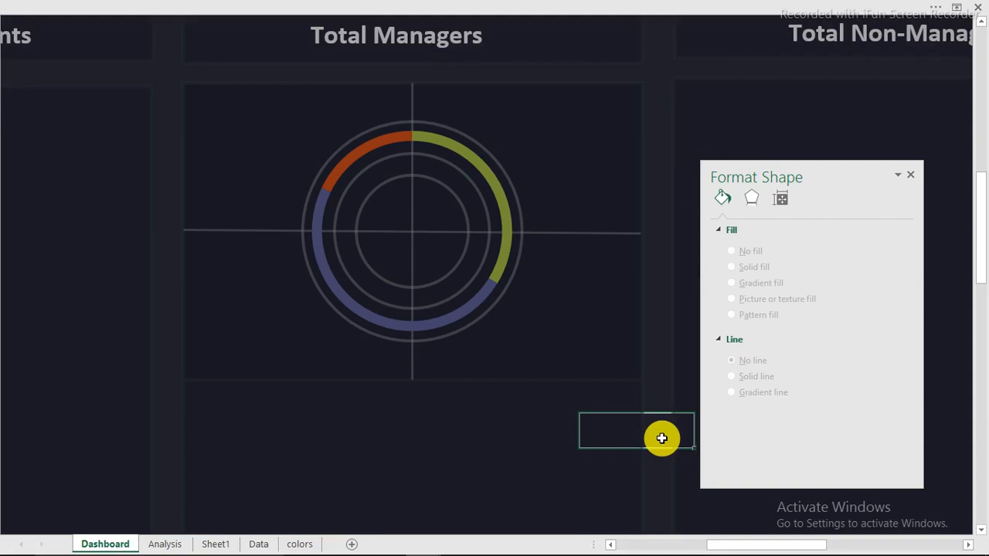
Scroll the Dashboard down to the age-group legend under the ring and select an empty cell
mouse_move(907, 547)
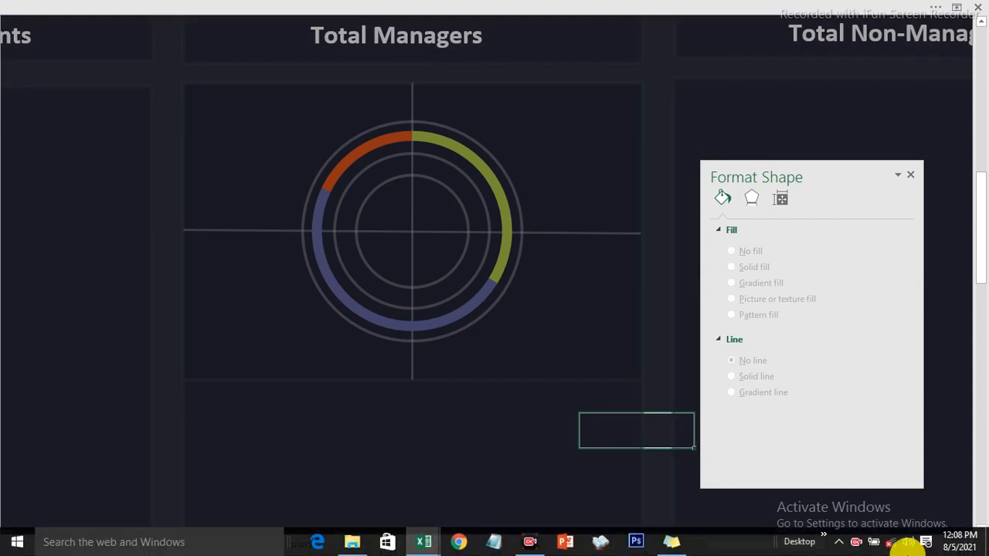
click(859, 543)
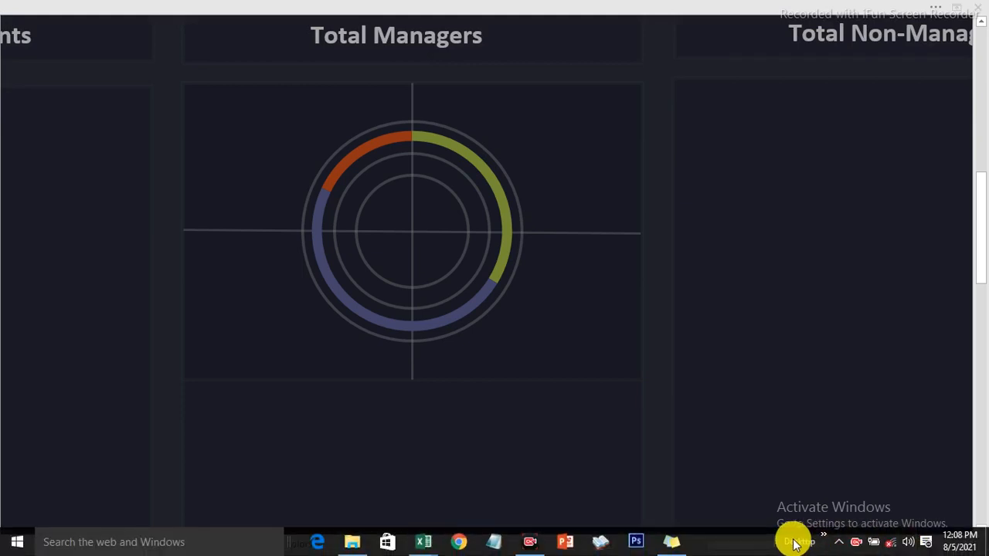
click(795, 545)
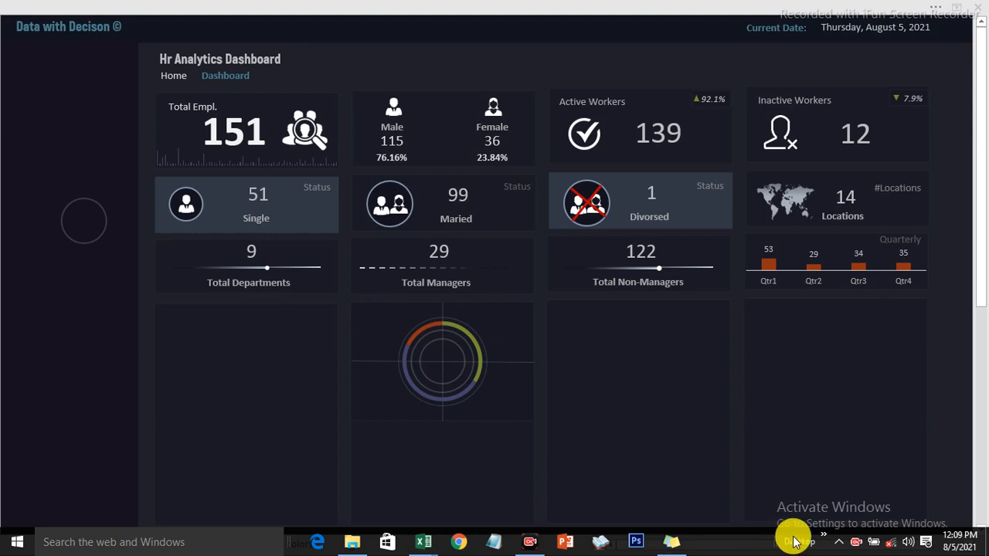
scroll(417, 484, up, 6)
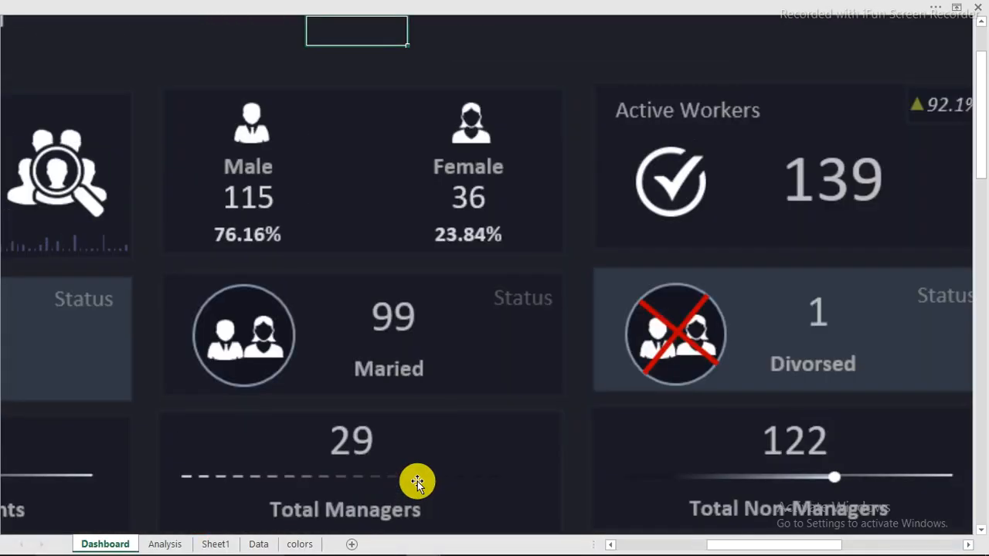
scroll(417, 483, down, 8)
scroll(418, 481, up, 2)
scroll(411, 477, up, 1)
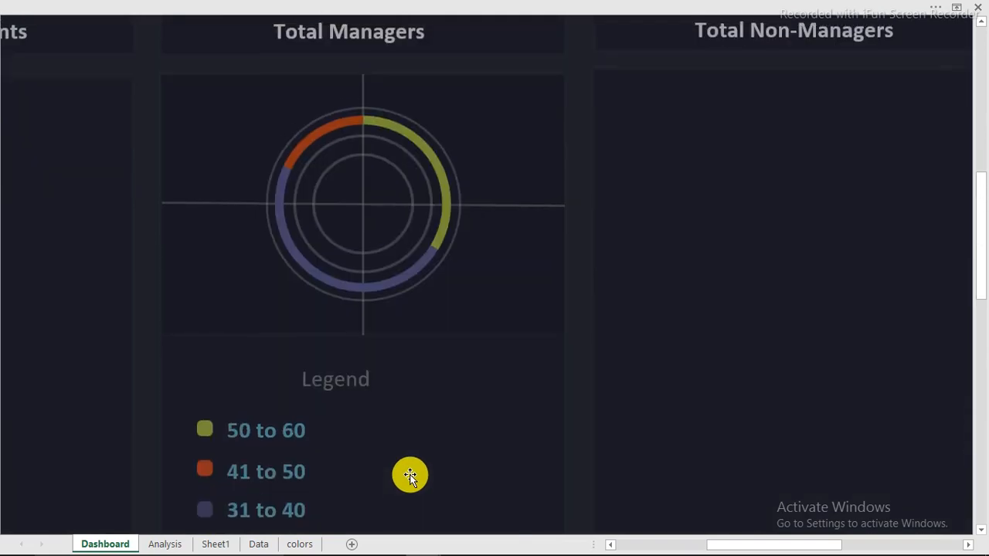
scroll(409, 474, down, 1)
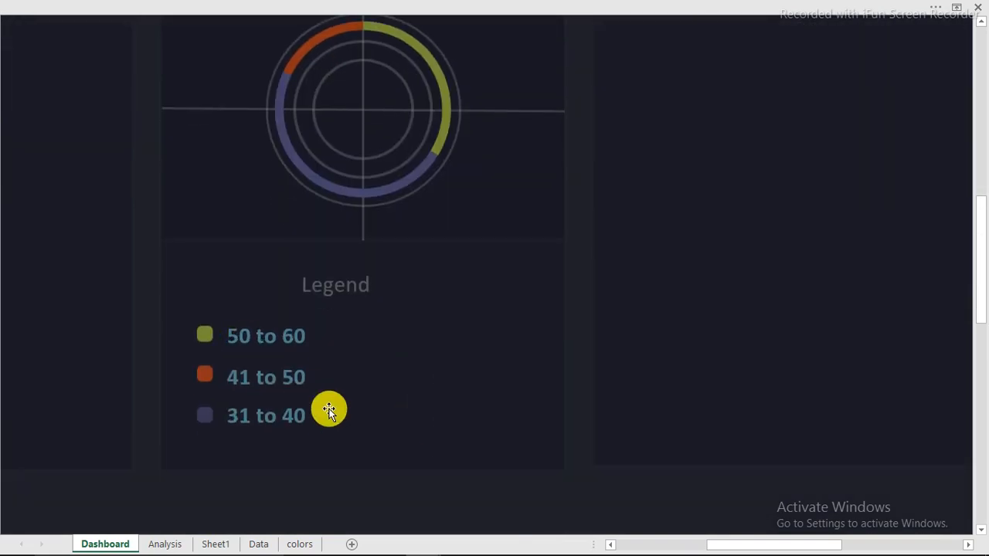
click(342, 496)
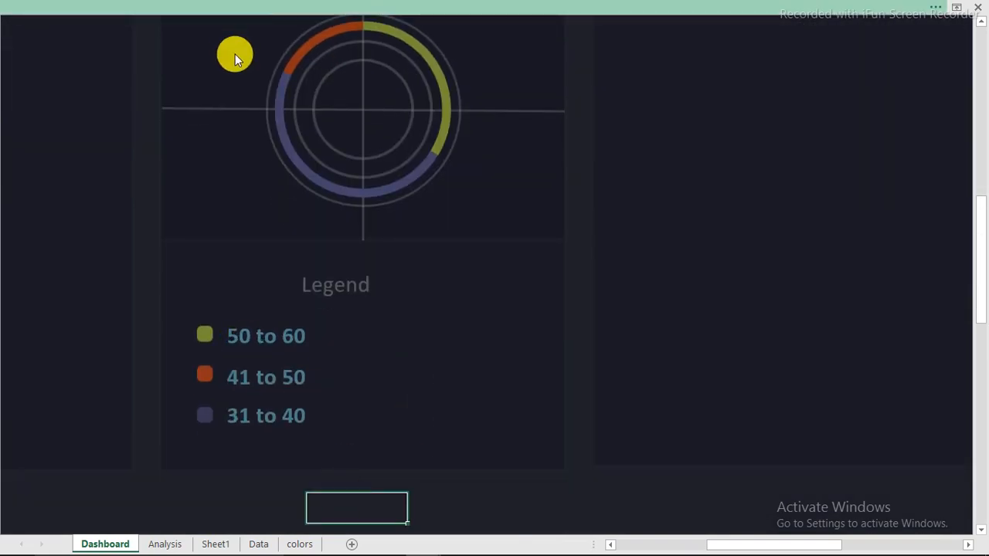
click(177, 35)
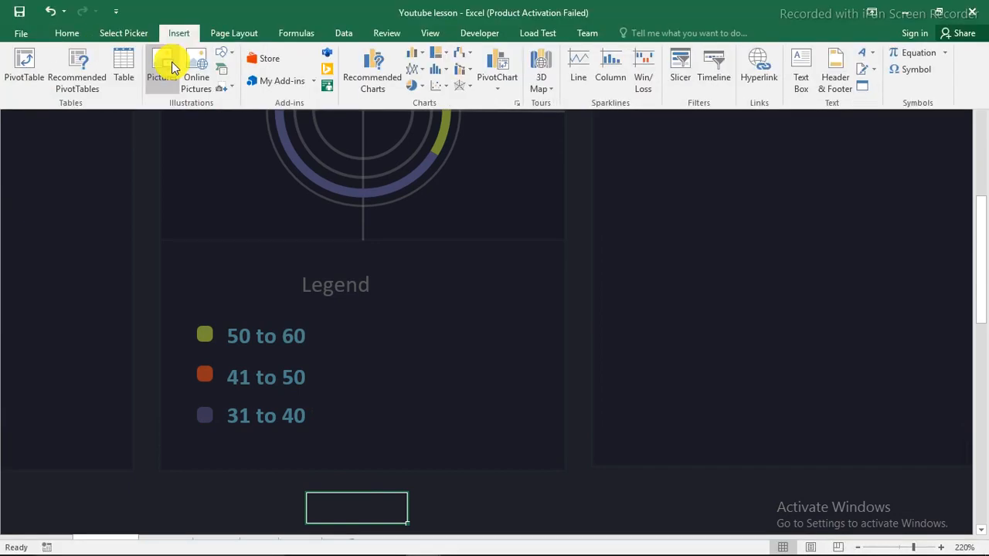
click(225, 58)
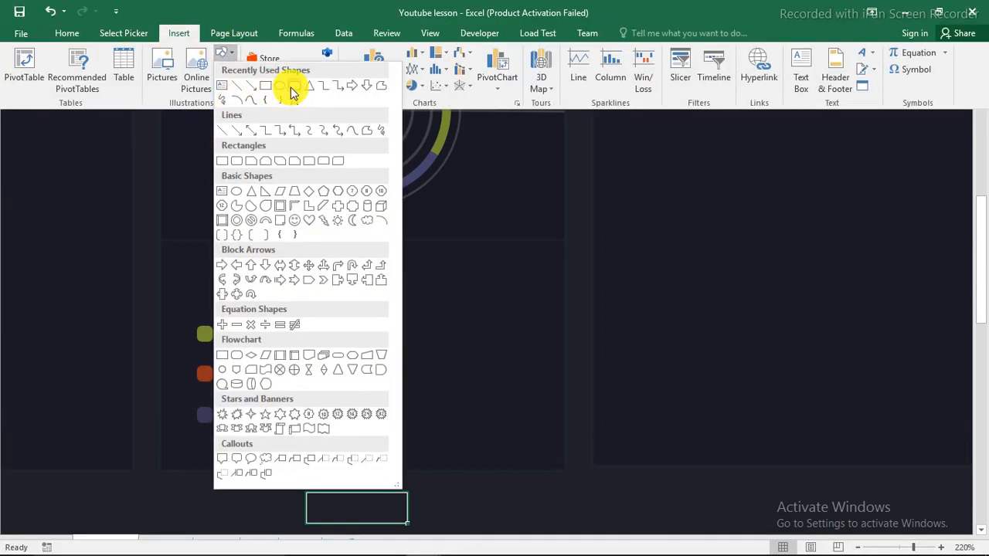
click(292, 87)
drag(420, 305, 440, 327)
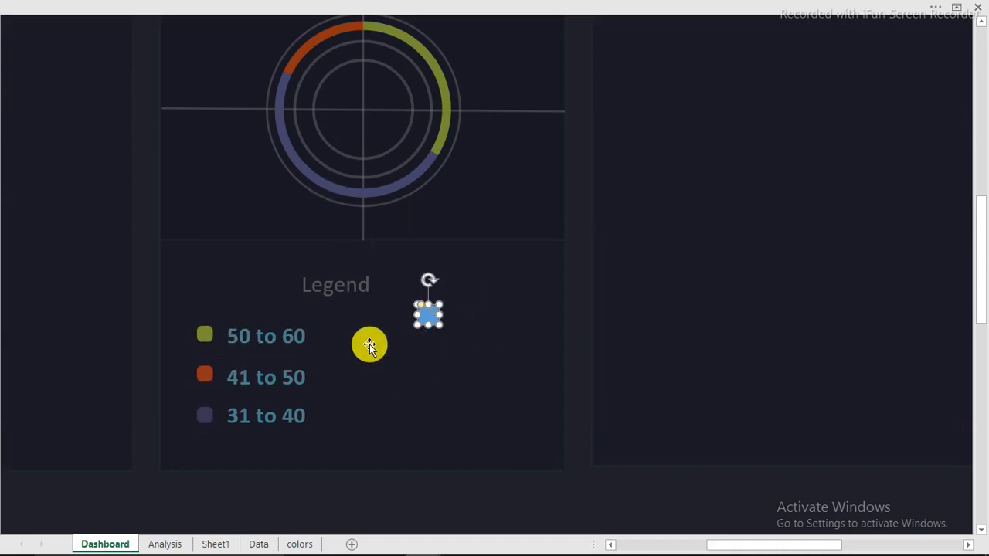
key(Delete)
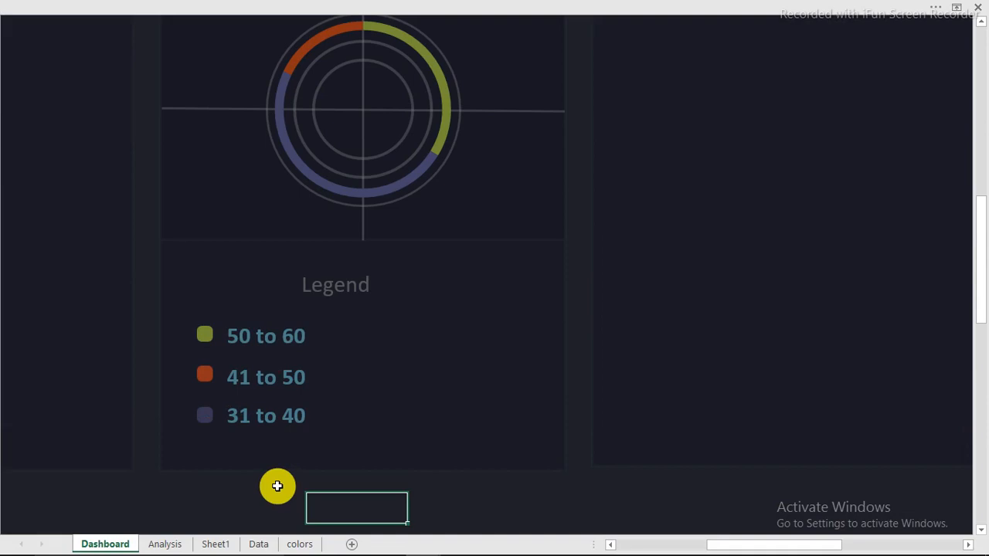
click(224, 545)
click(222, 192)
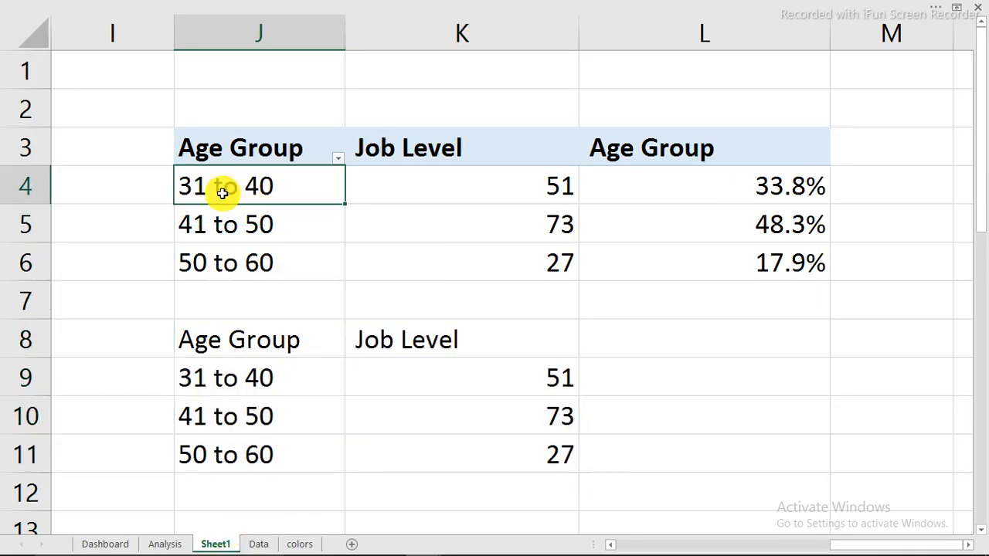
click(227, 224)
click(228, 264)
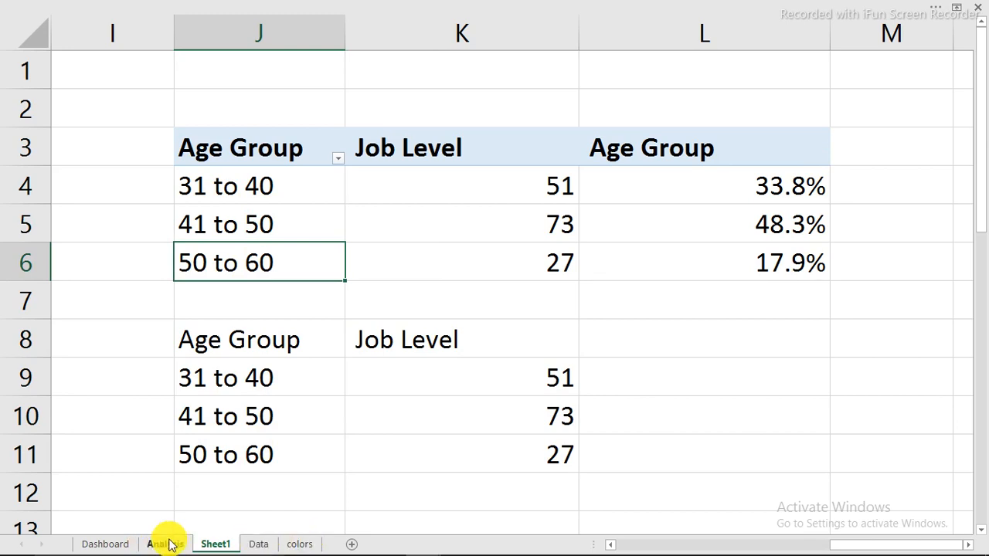
click(122, 543)
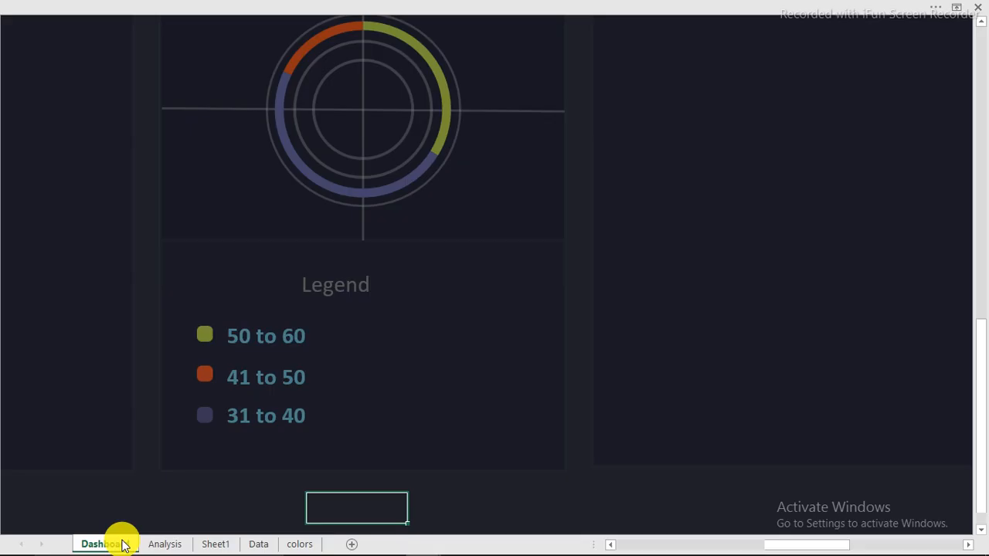
Duplicate the legend labels to the right and turn on the formula bar
click(270, 336)
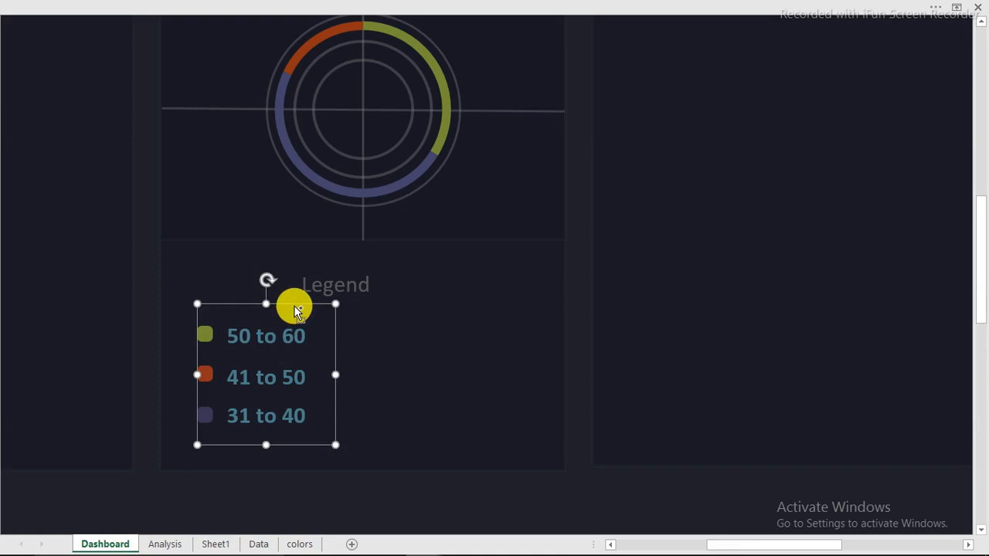
drag(296, 309, 386, 313)
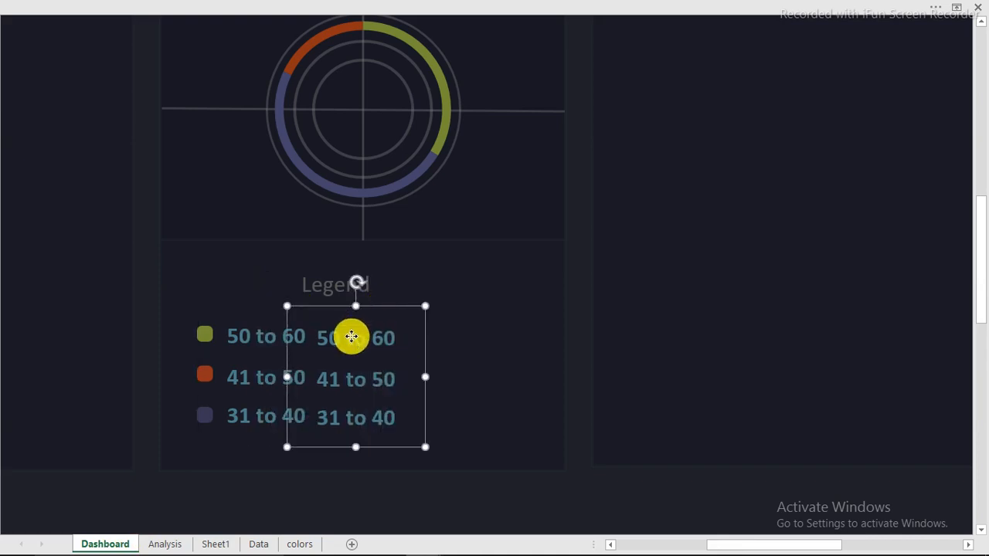
click(351, 337)
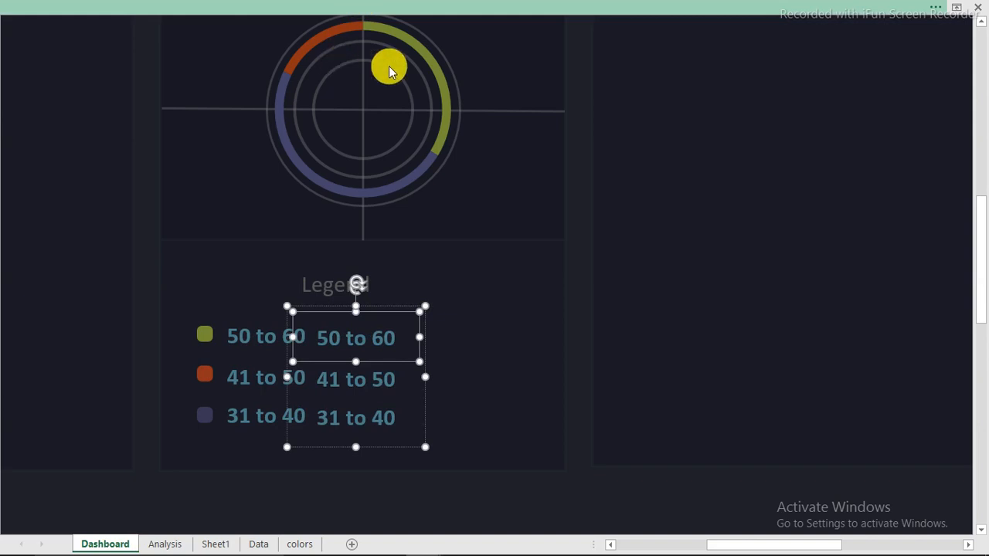
click(417, 7)
click(430, 33)
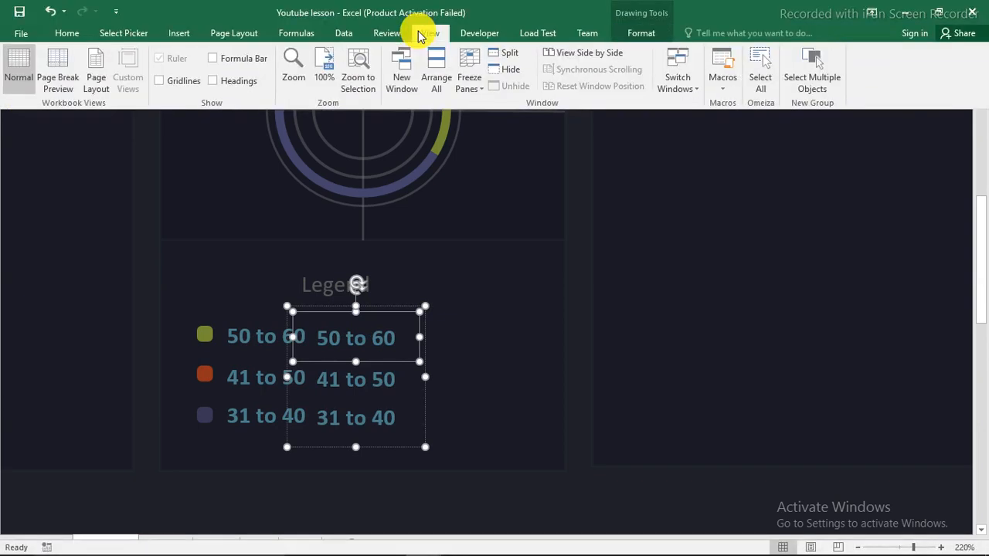
click(242, 62)
Link the copied 50 to 60 and 41 to 50 labels to Sheet1 K6 (27) and K5 (73)
click(360, 358)
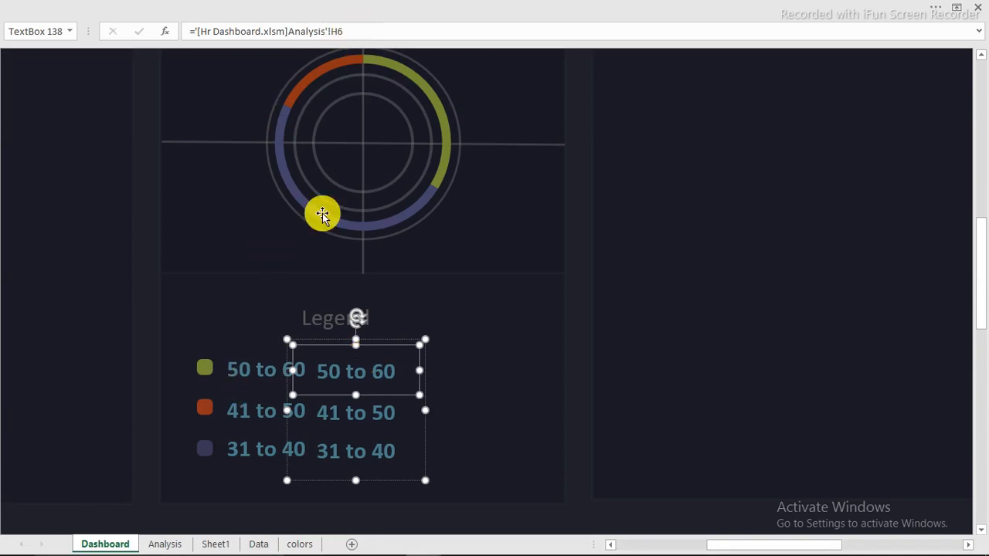
drag(355, 31, 125, 31)
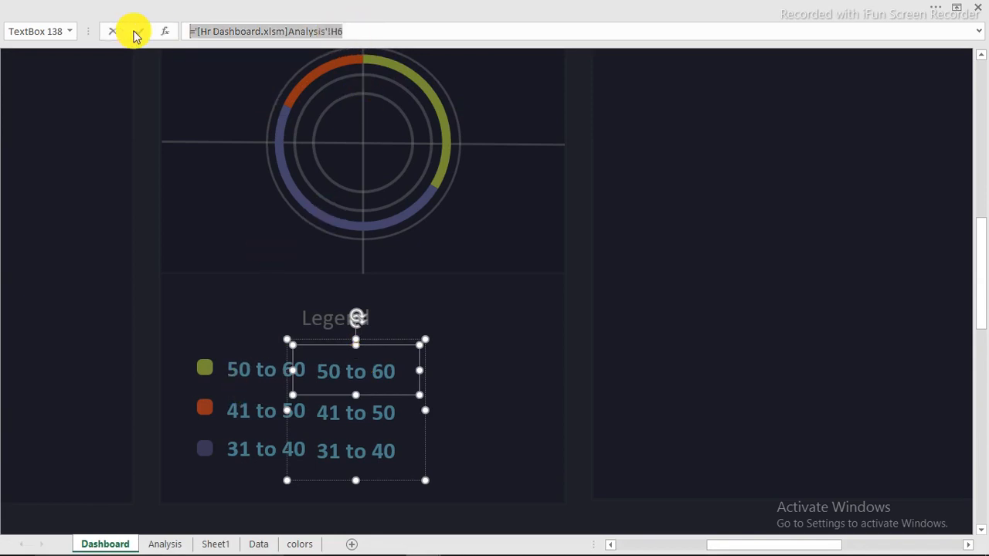
text(=)
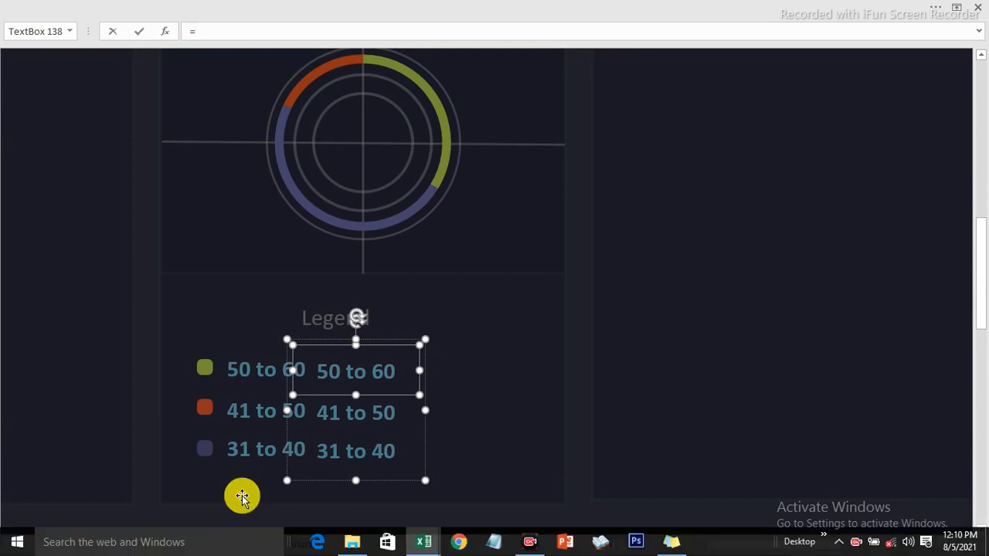
click(215, 544)
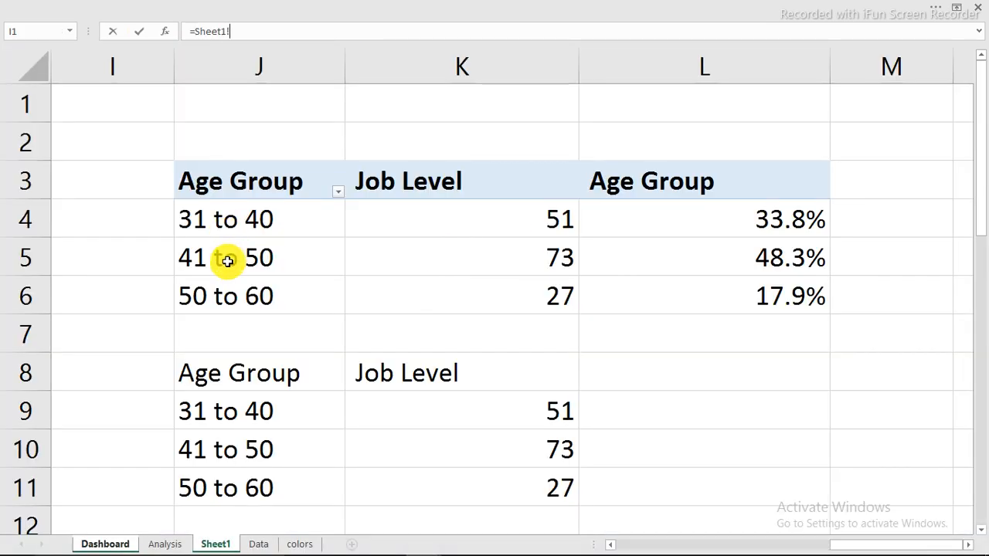
click(523, 302)
key(Return)
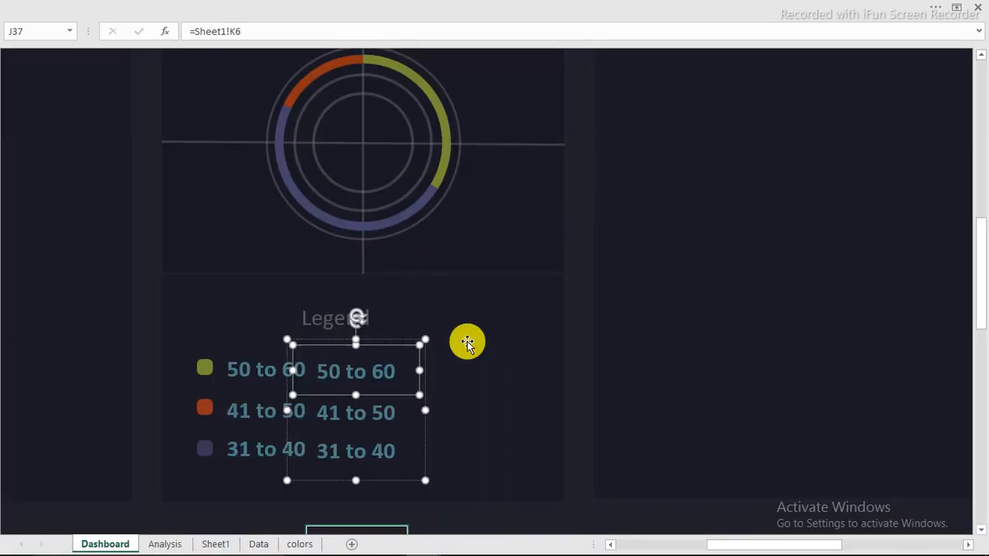
click(376, 416)
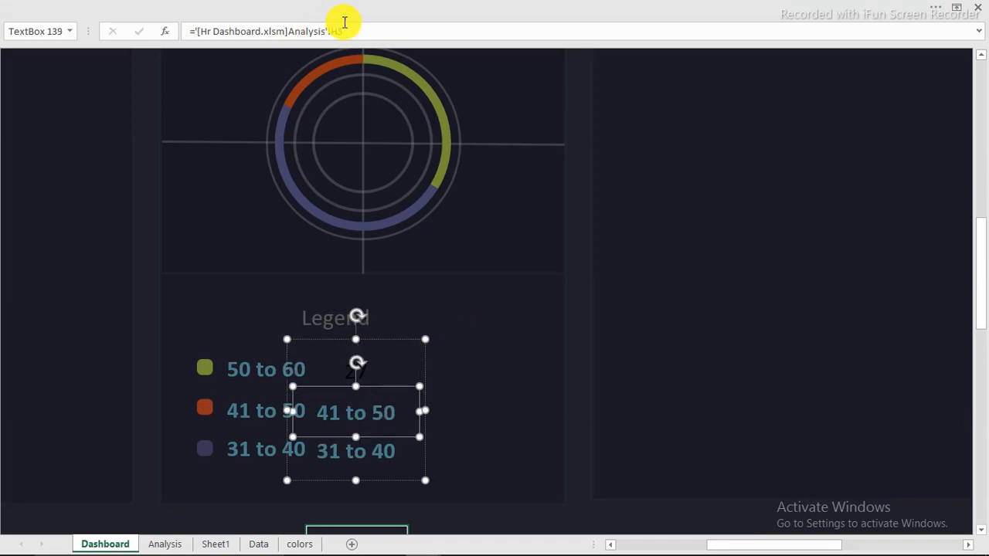
drag(348, 26, 190, 26)
text(=)
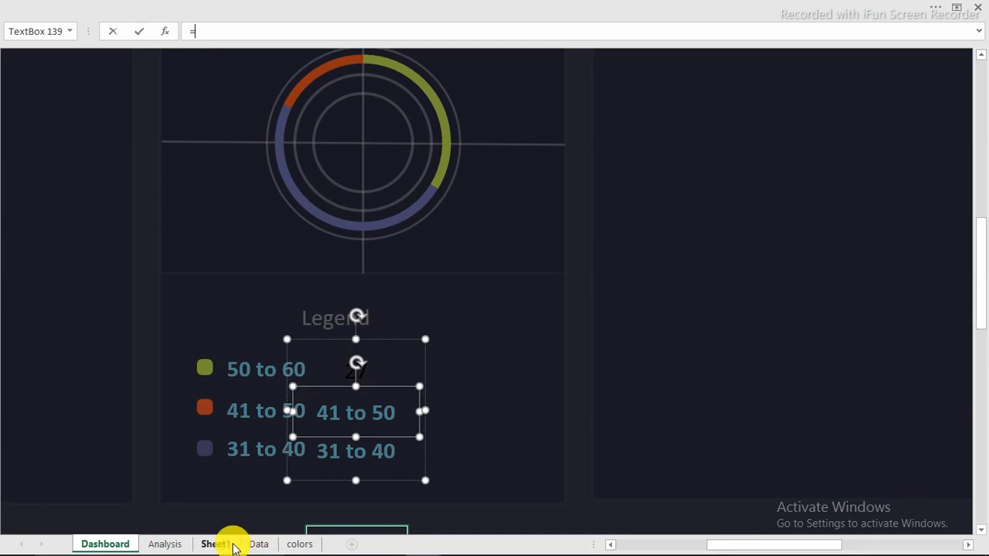
click(216, 544)
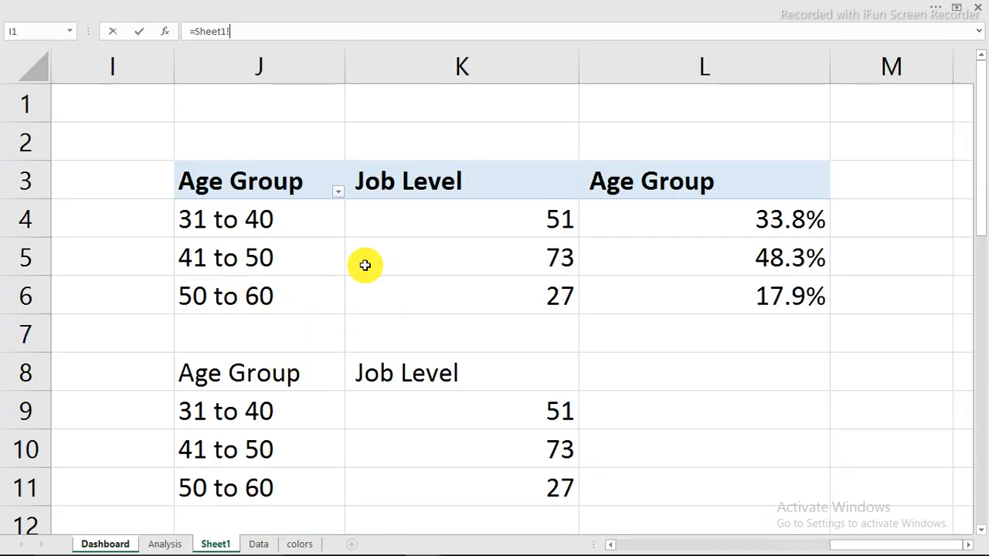
click(522, 266)
key(Return)
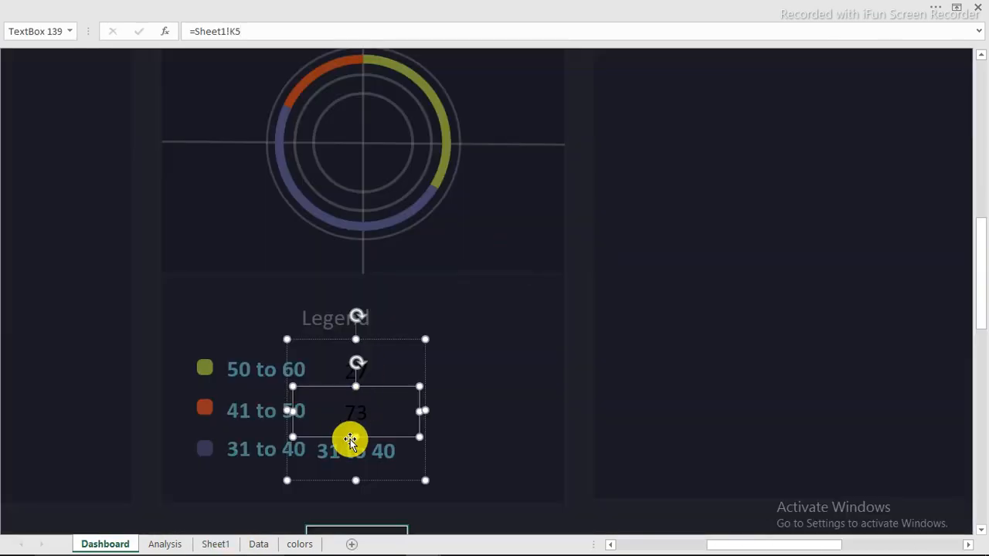
Link the copied 31 to 40 label to Sheet1 cell K4
click(327, 457)
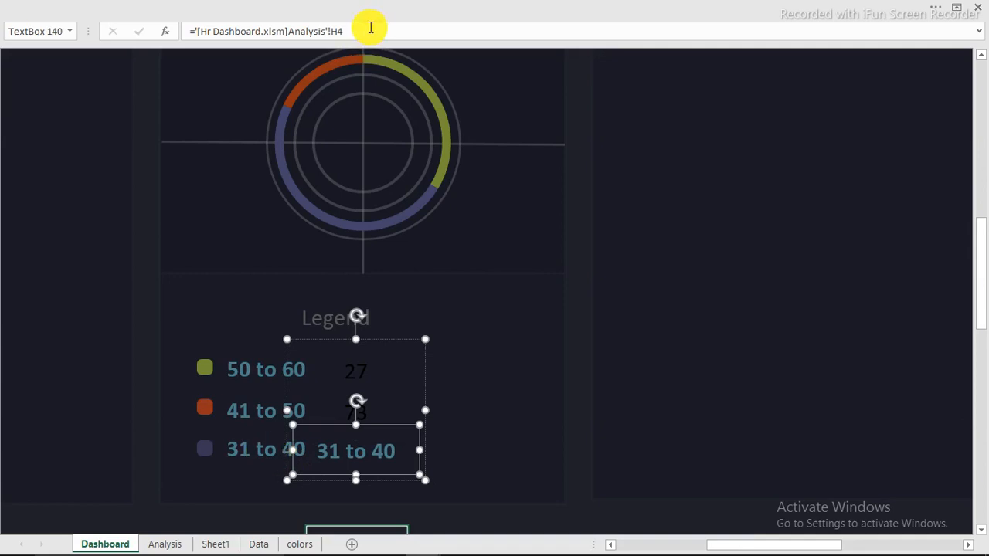
drag(370, 31, 154, 31)
text(=Sheet1!)
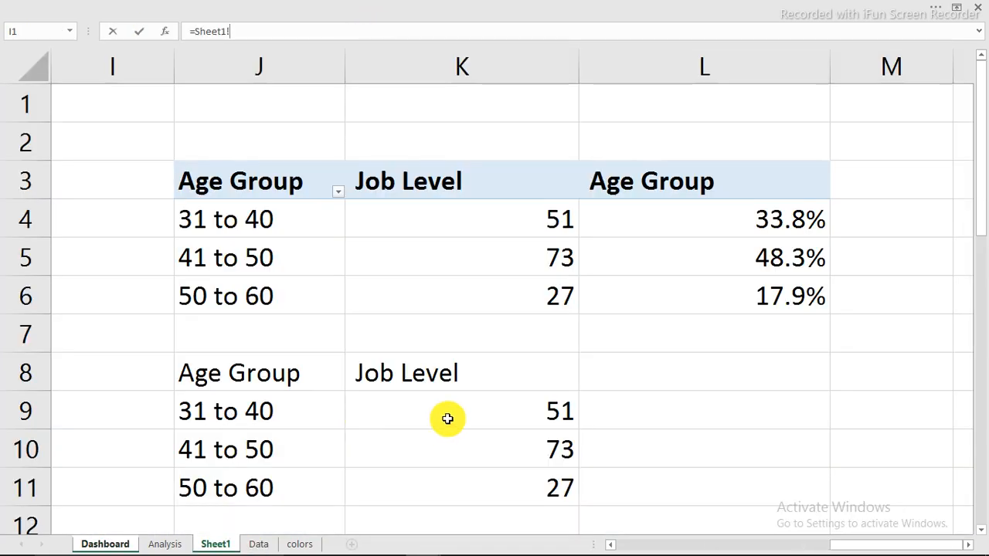
click(218, 544)
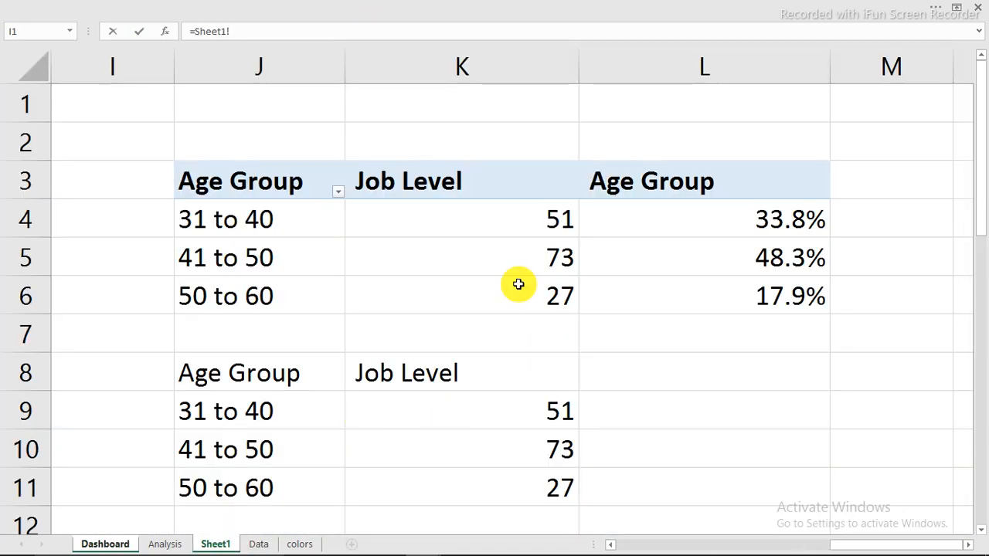
click(490, 225)
key(Return)
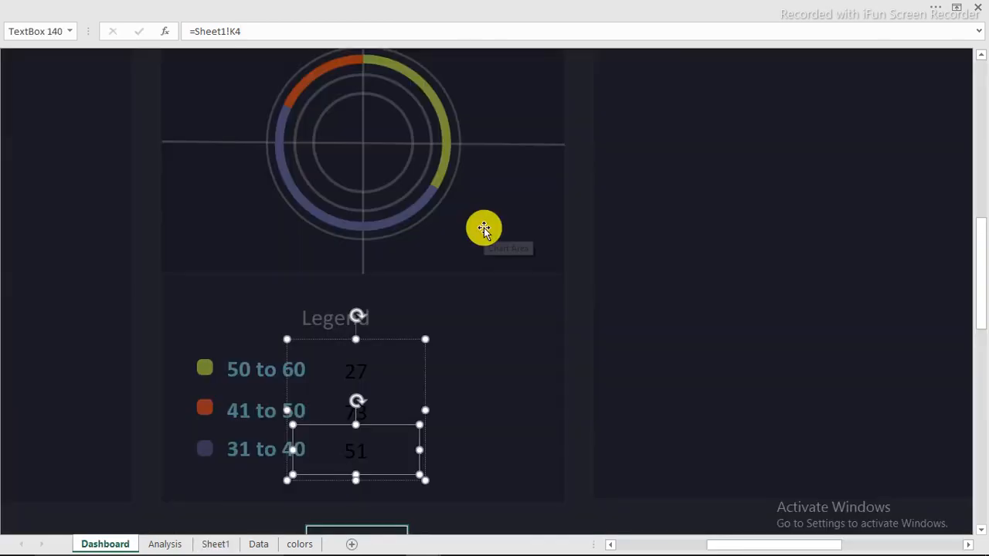
Copy the legend value boxes further right for the percentages, undoing the extra copy
click(141, 162)
click(350, 367)
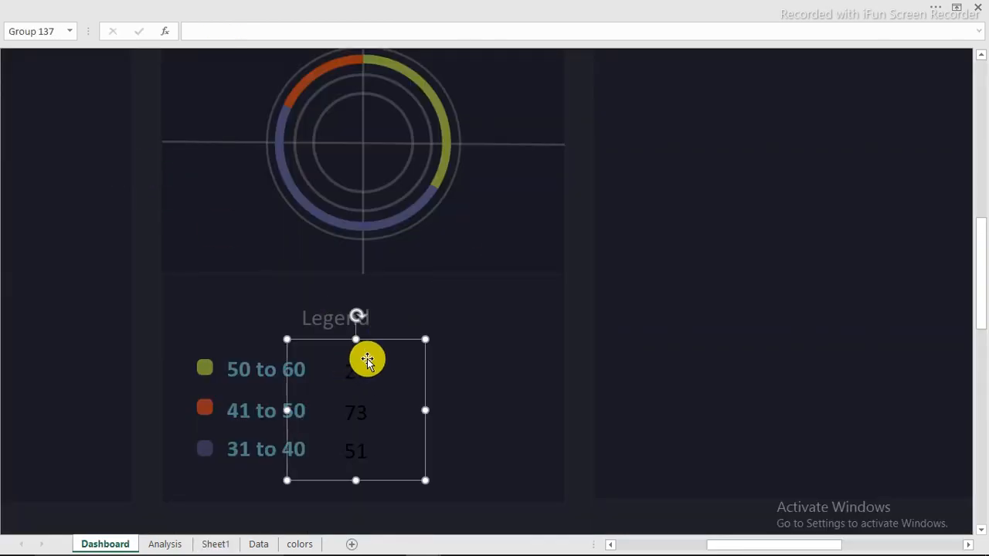
drag(380, 339, 467, 343)
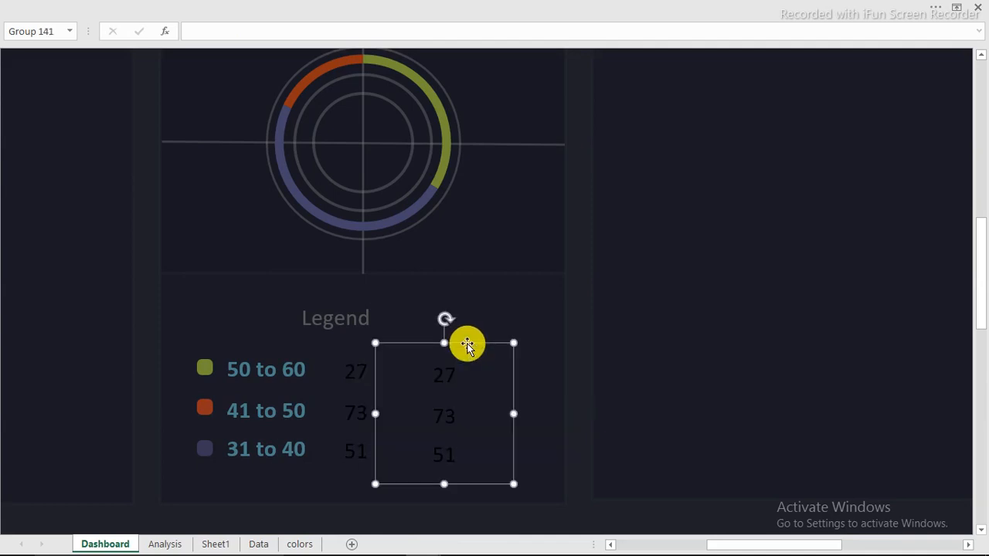
click(442, 376)
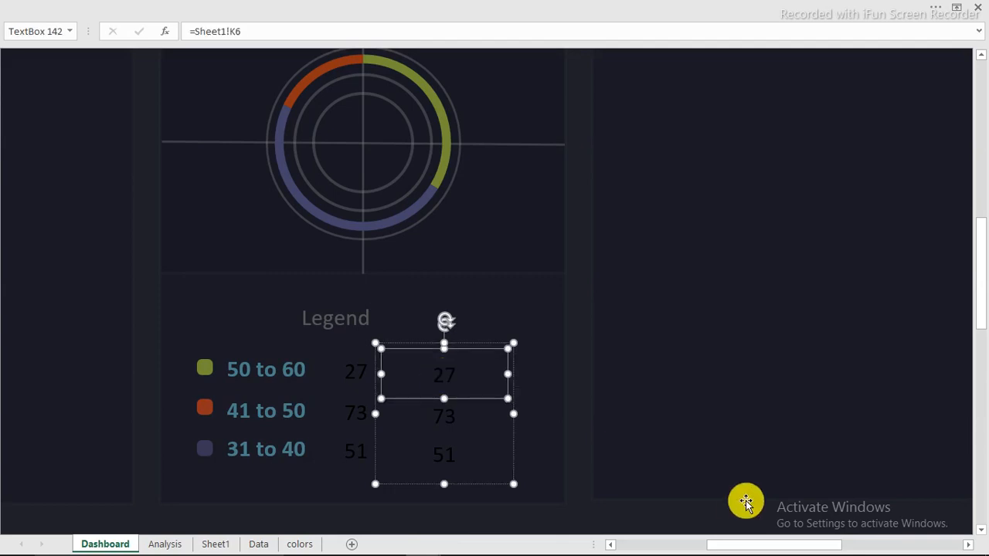
key(ctrl+z)
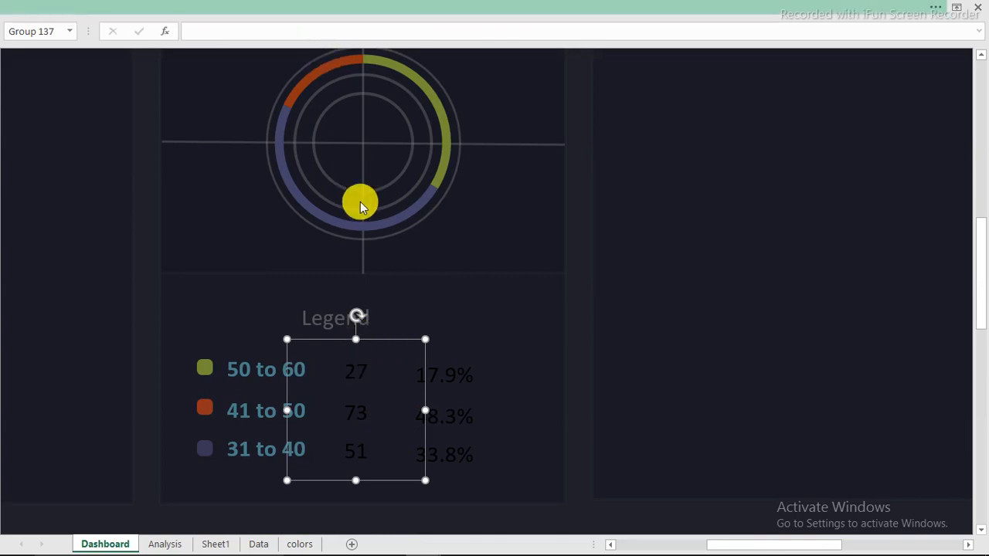
Set the legend count boxes' font colour to Light Blue
click(112, 8)
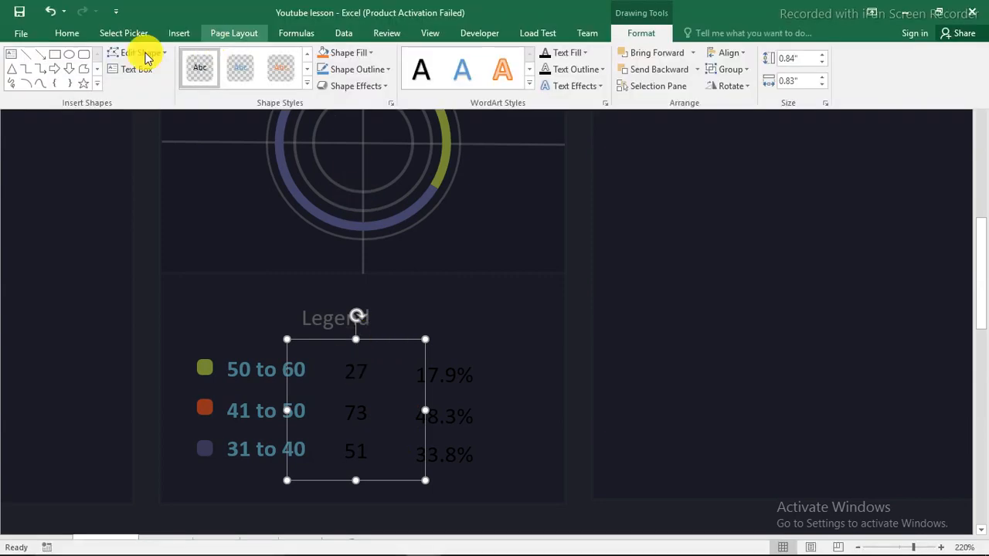
click(68, 34)
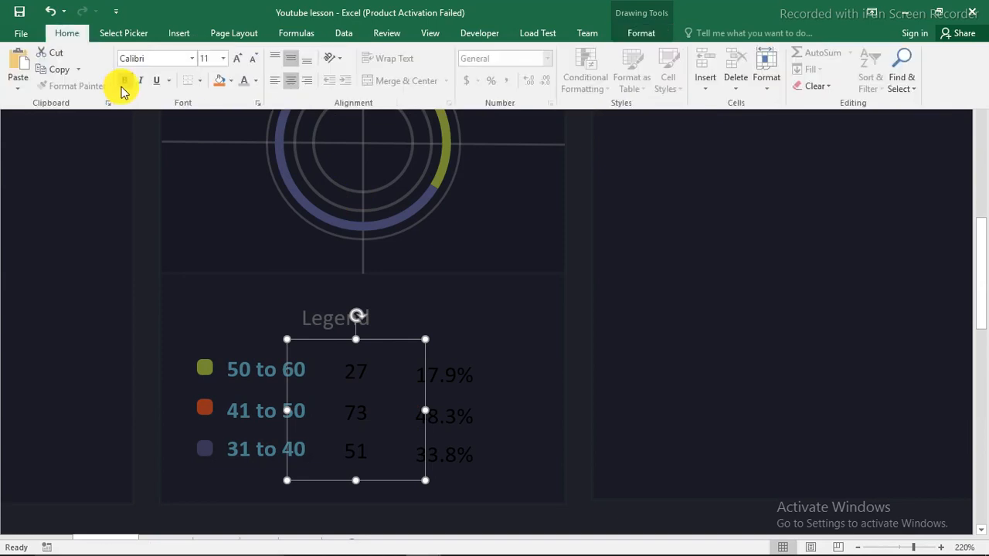
click(255, 82)
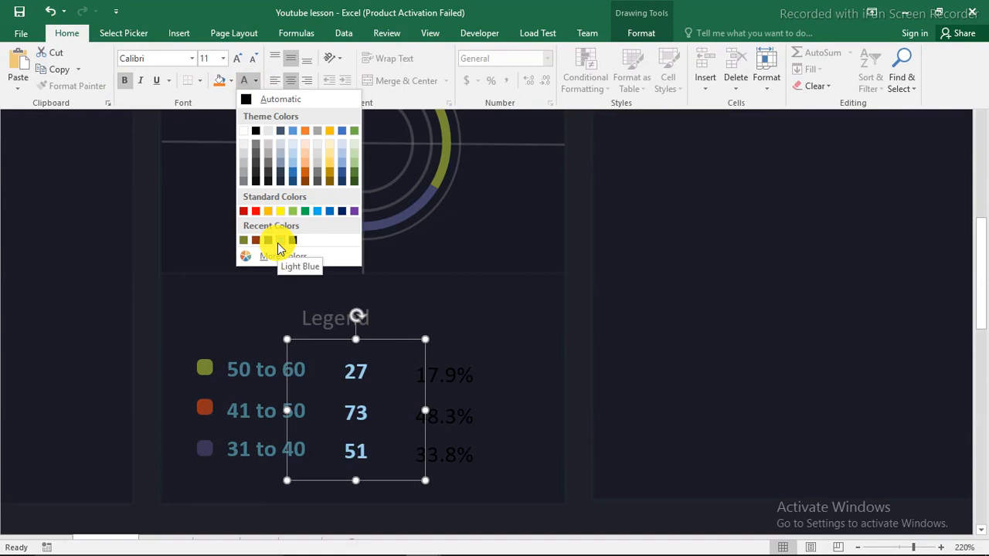
click(279, 241)
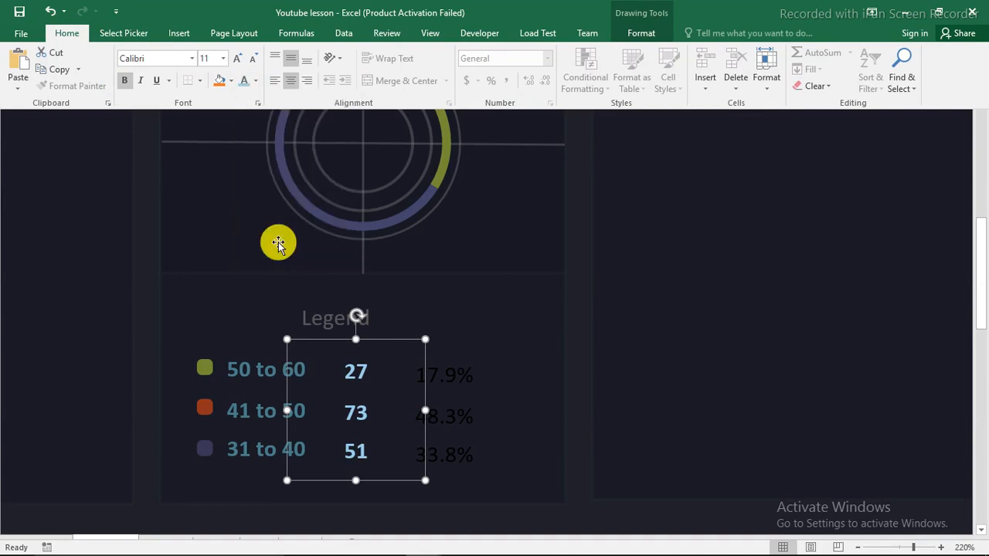
key(ctrl+shift+F1)
Make the percentage boxes 17.9%, 48.3%, 33.8% bold and Light Blue
click(444, 375)
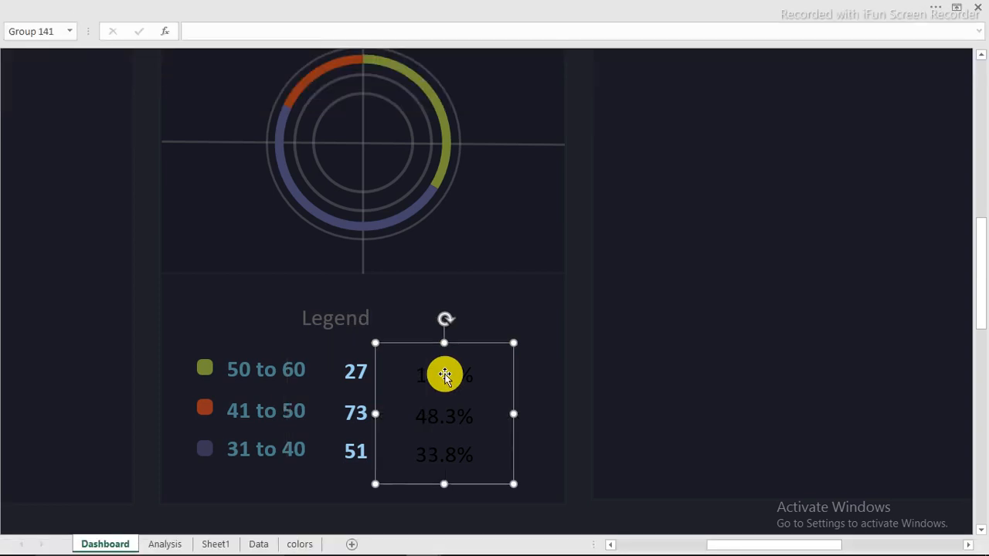
click(129, 8)
click(126, 81)
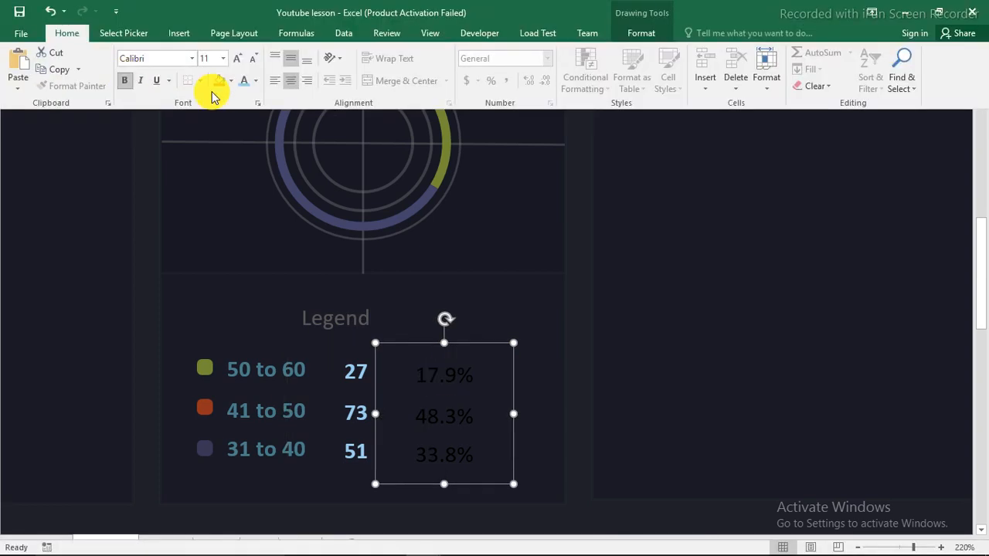
click(244, 84)
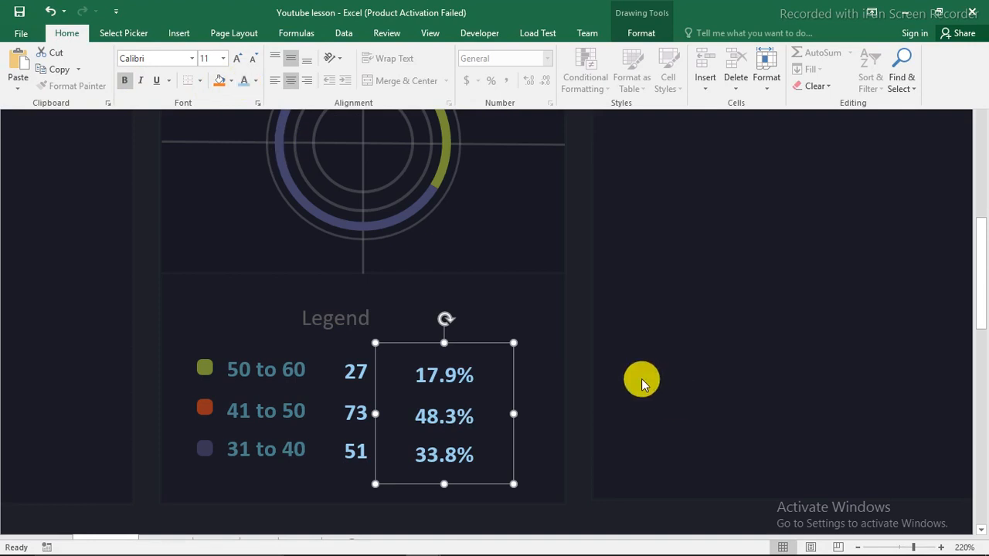
click(579, 365)
click(579, 365)
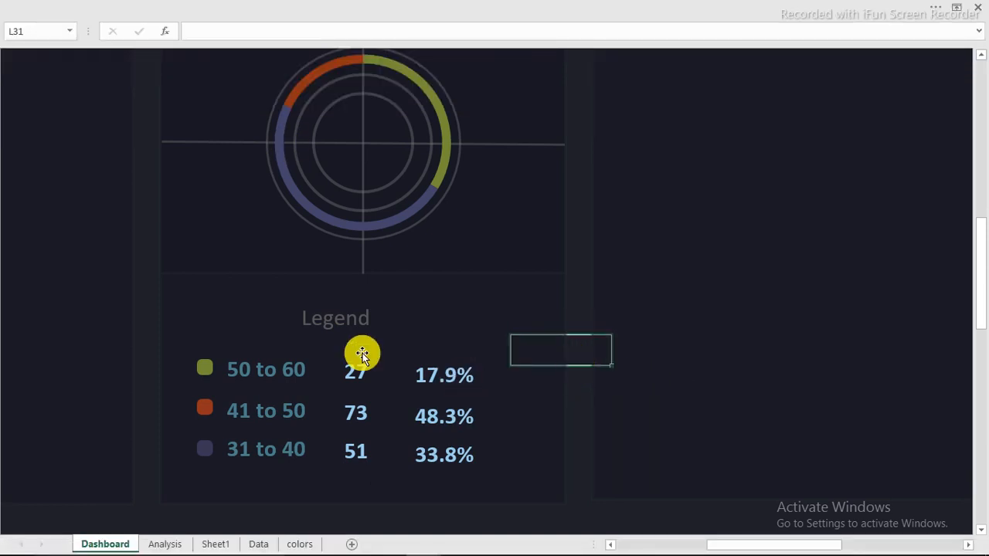
click(236, 14)
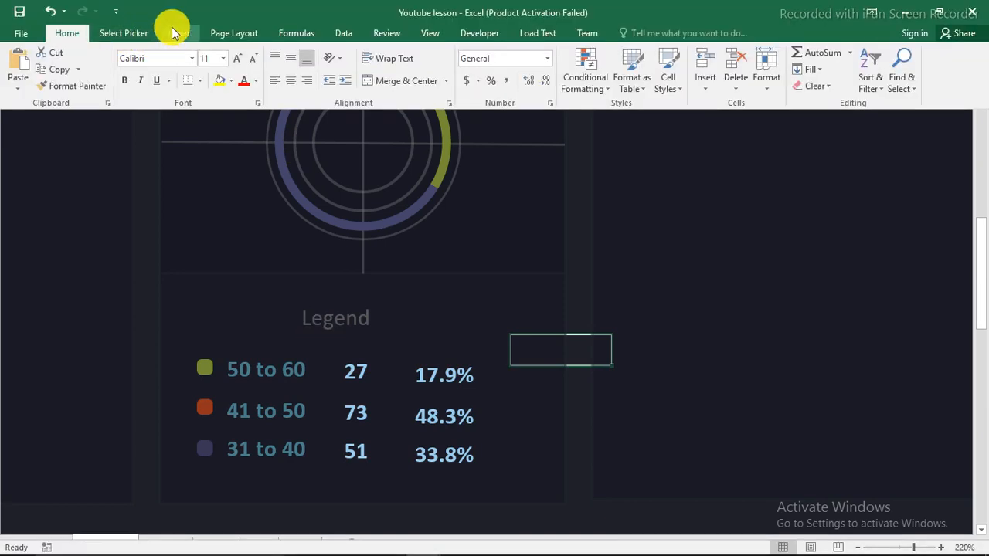
Draw a small oval at the centre of the age-group doughnut rings
click(173, 32)
click(230, 58)
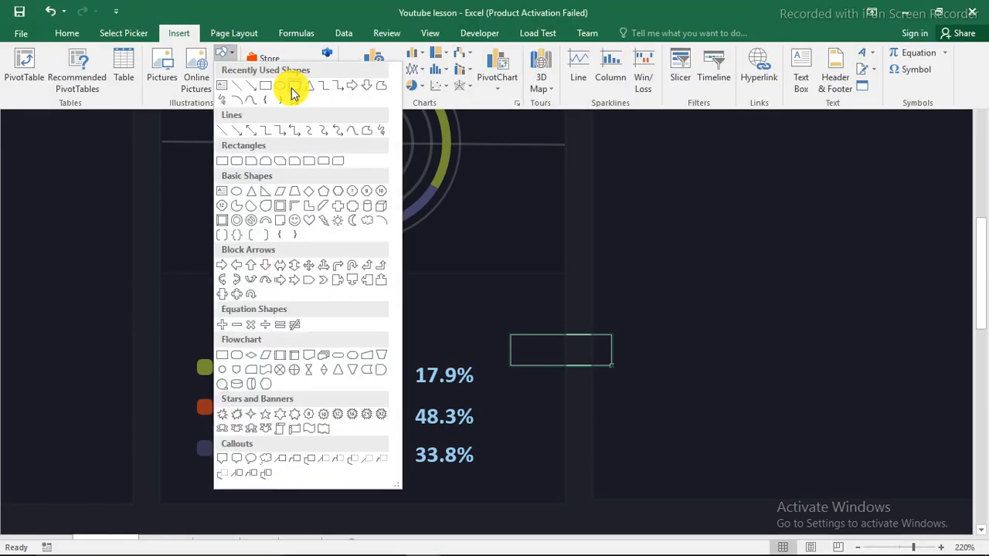
click(281, 90)
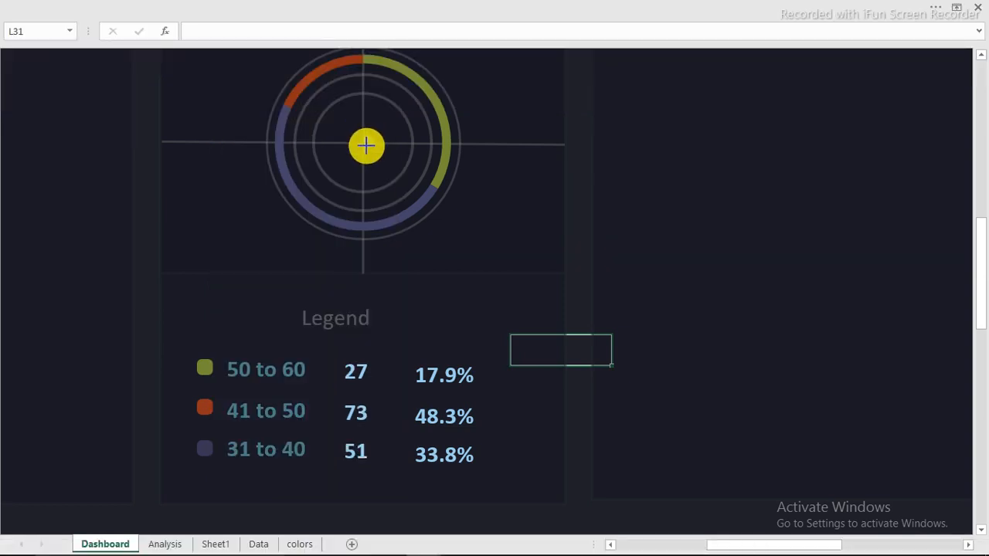
drag(366, 147, 363, 144)
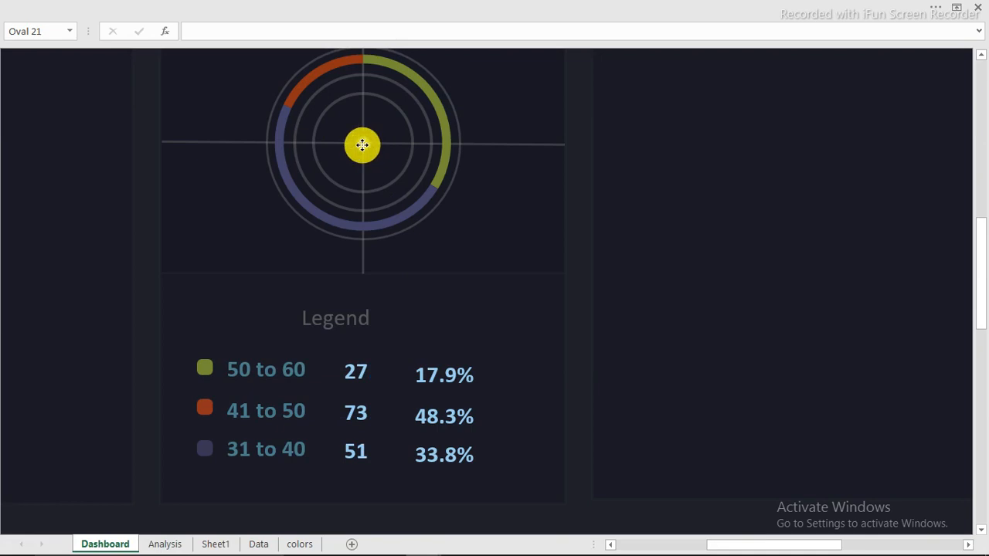
drag(362, 145, 364, 146)
Give the centre circle a white fill and a white outline
right_click(363, 146)
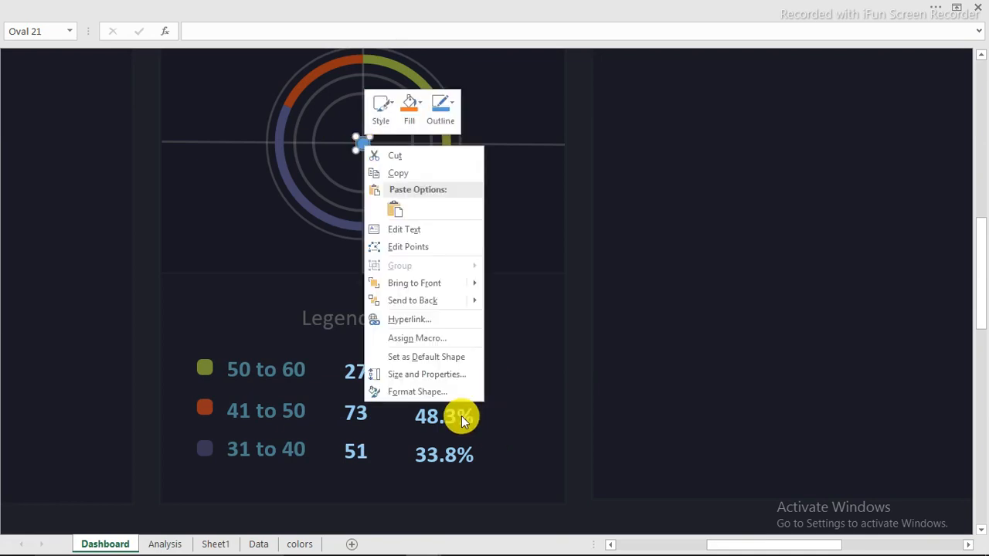
click(423, 390)
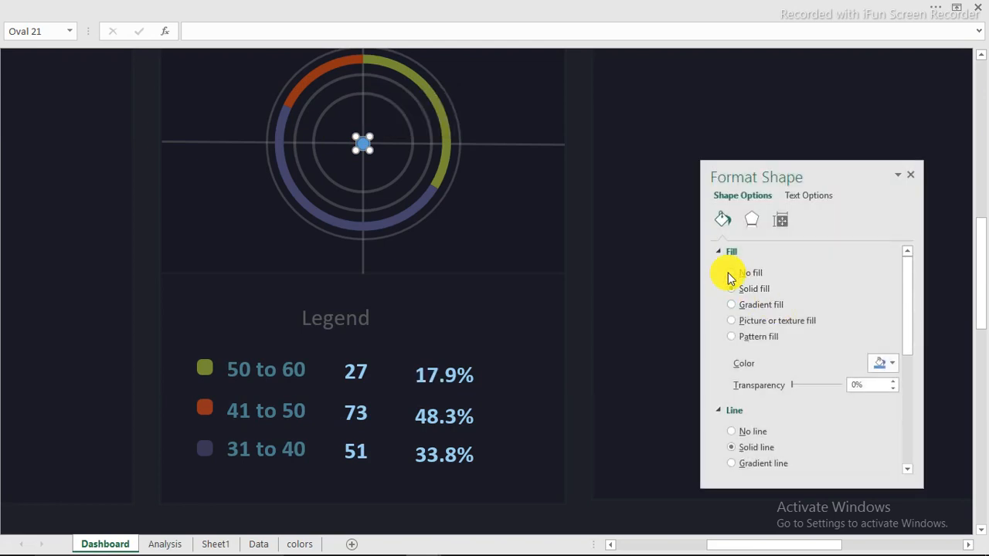
click(887, 366)
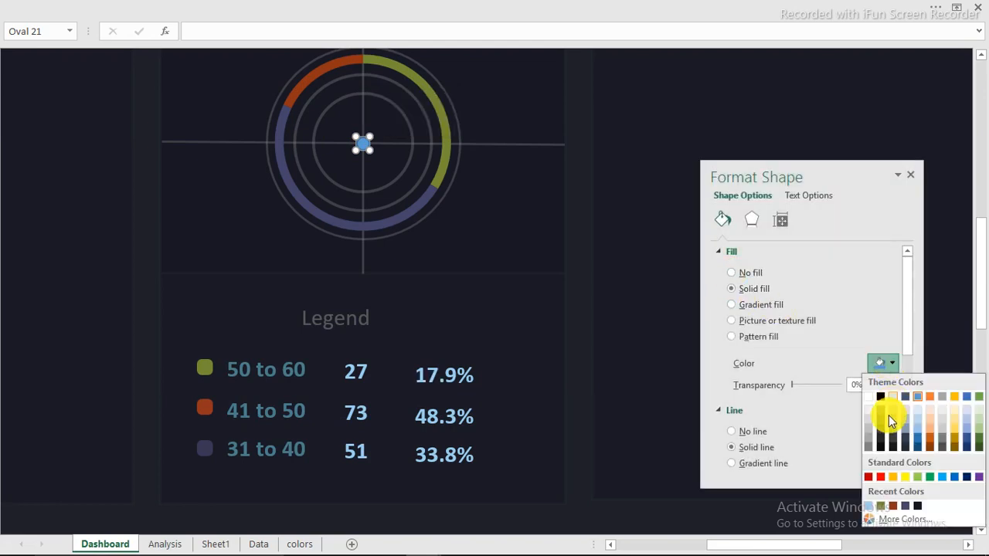
click(876, 400)
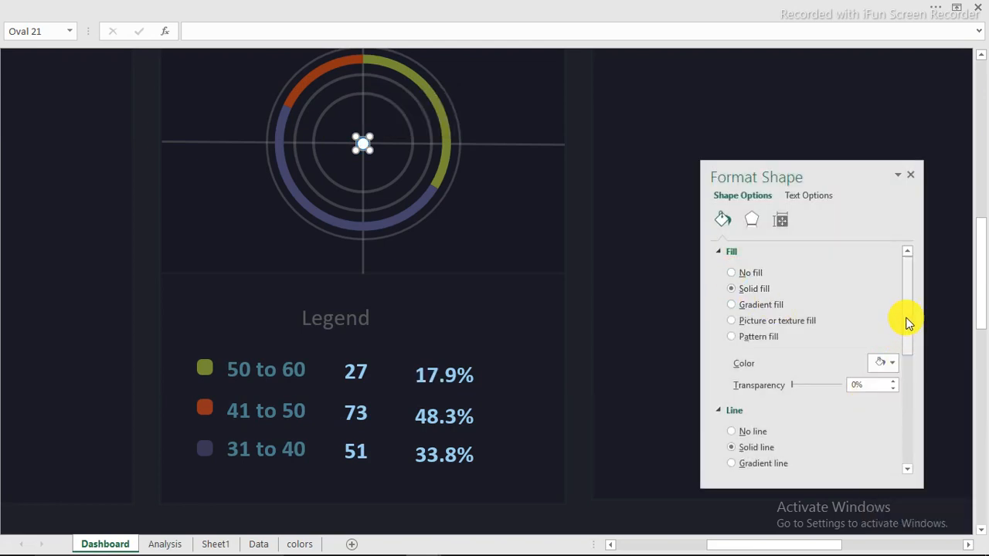
scroll(907, 323, down, 3)
click(888, 315)
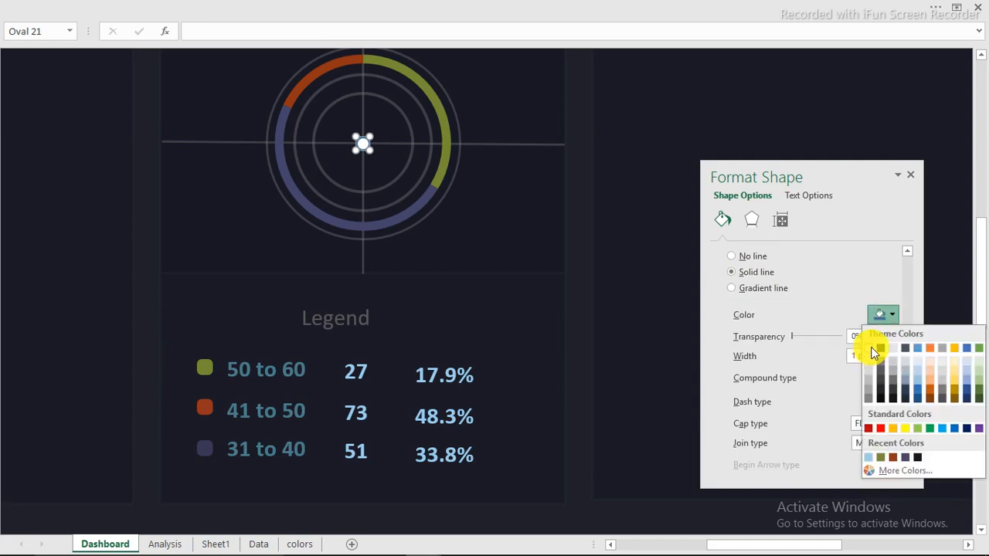
click(874, 351)
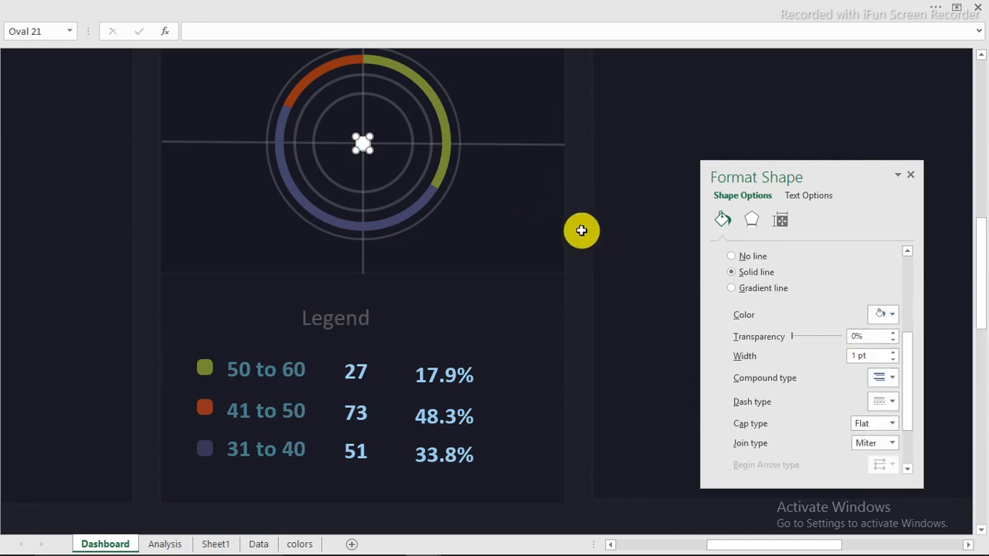
click(581, 230)
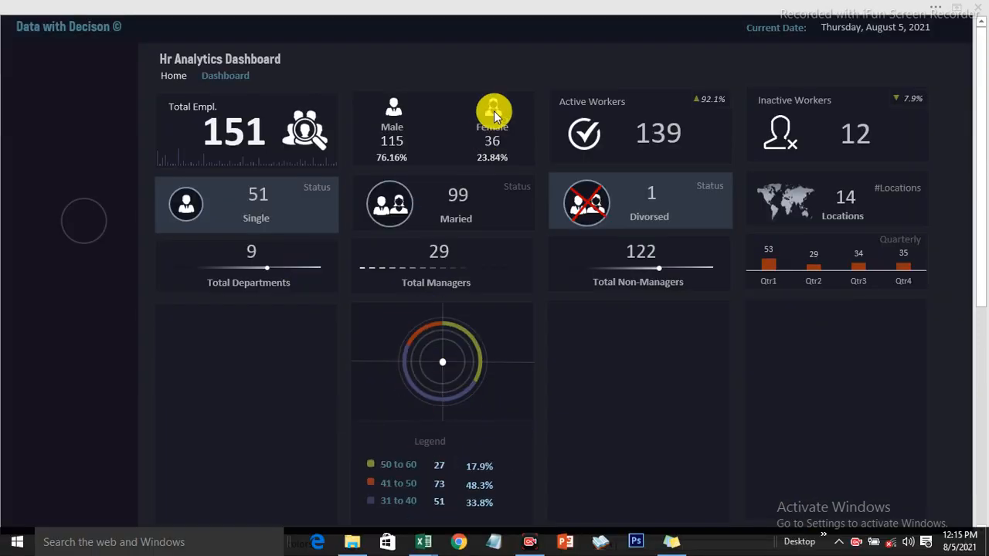
click(491, 59)
click(492, 60)
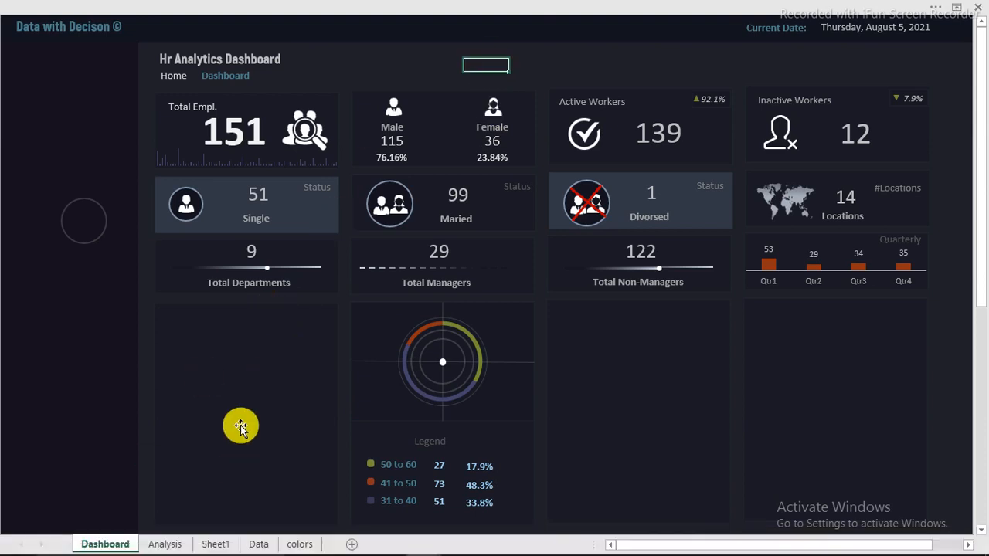
mouse_move(342, 547)
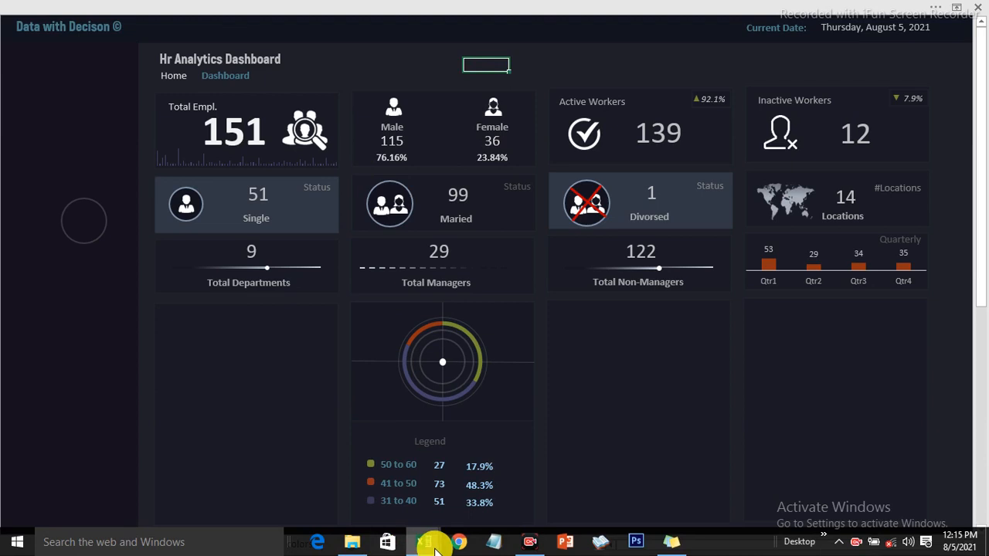
mouse_move(426, 543)
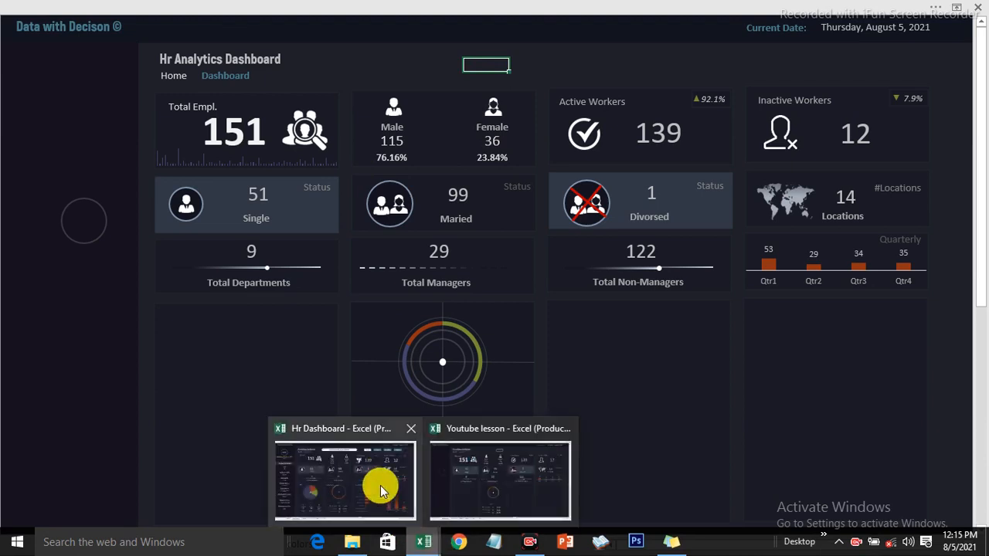
click(380, 485)
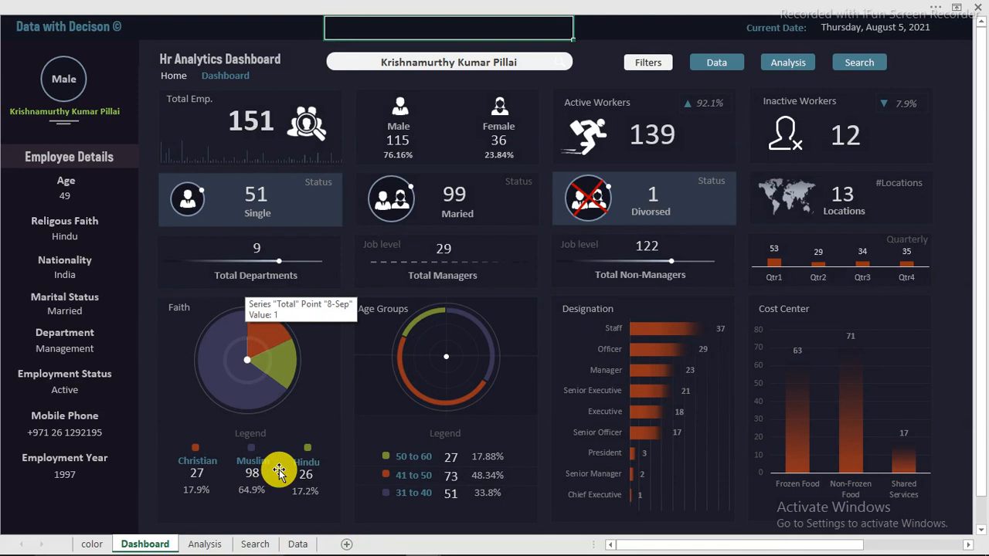
mouse_move(421, 540)
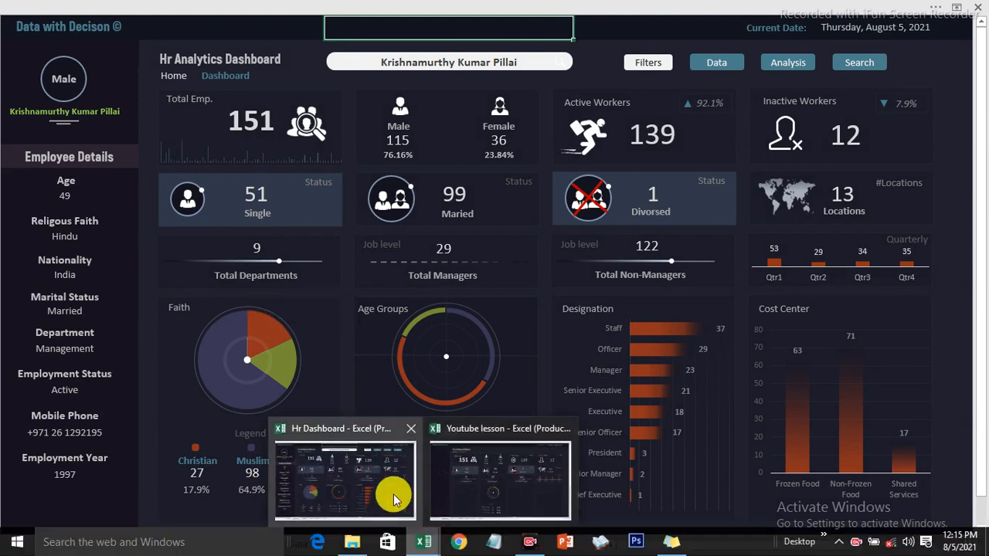
click(506, 491)
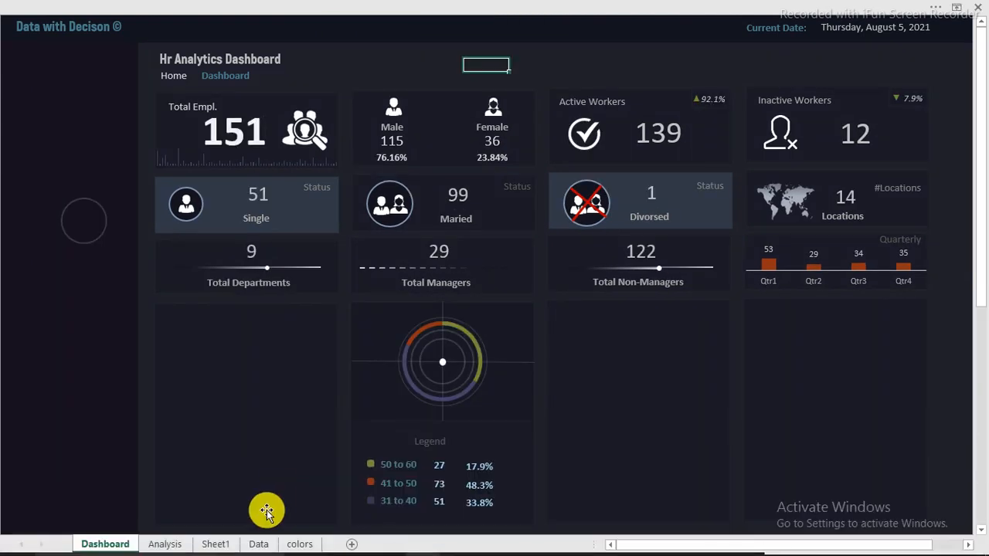
Copy the Sheet1 age-group pivot J3:L6 to cell N3 and show its field list
click(219, 543)
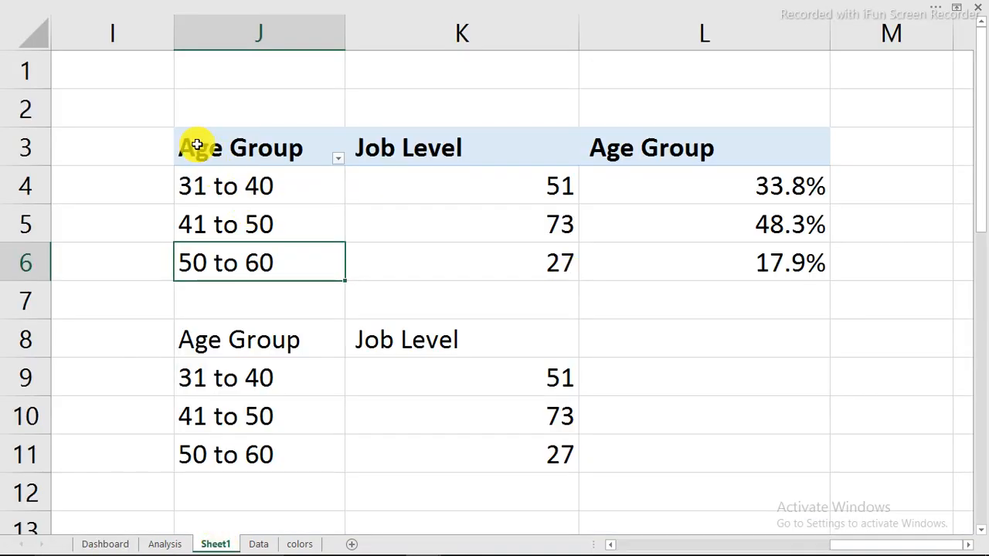
drag(197, 146, 759, 256)
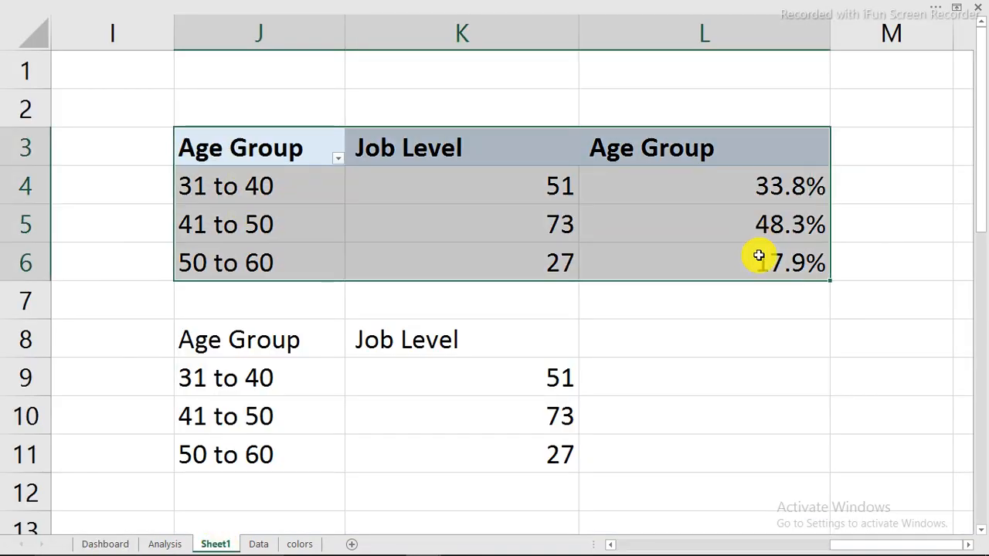
right_click(626, 212)
click(672, 224)
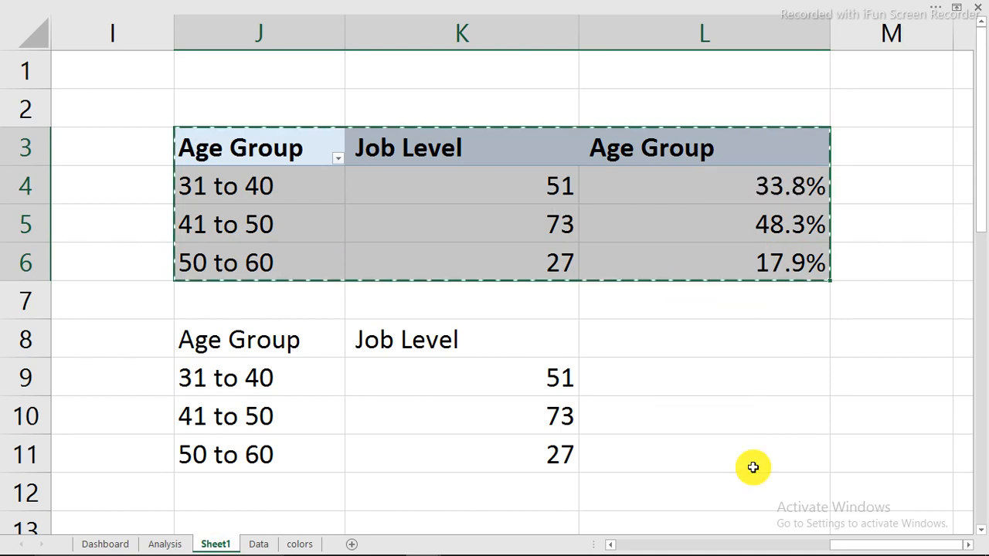
click(962, 545)
click(219, 136)
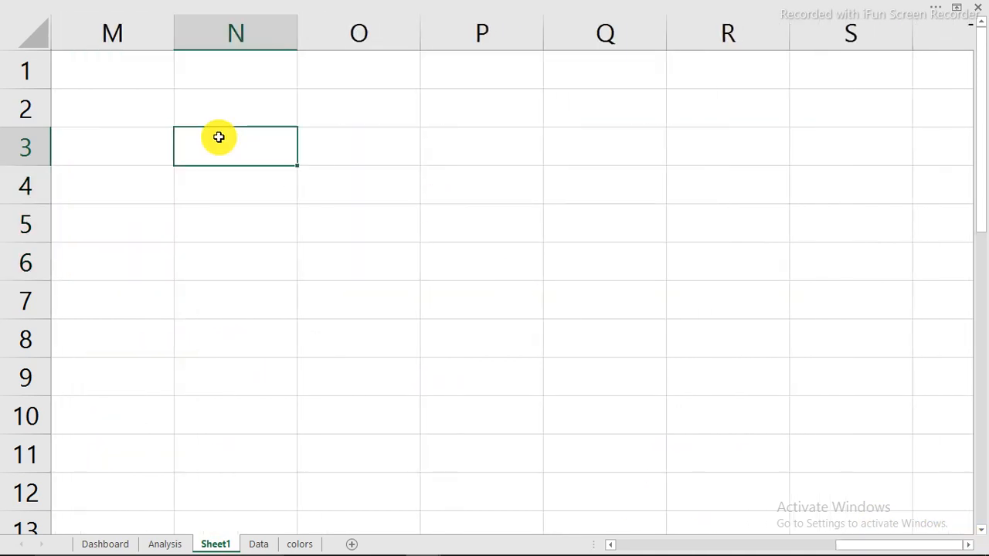
right_click(220, 138)
click(251, 200)
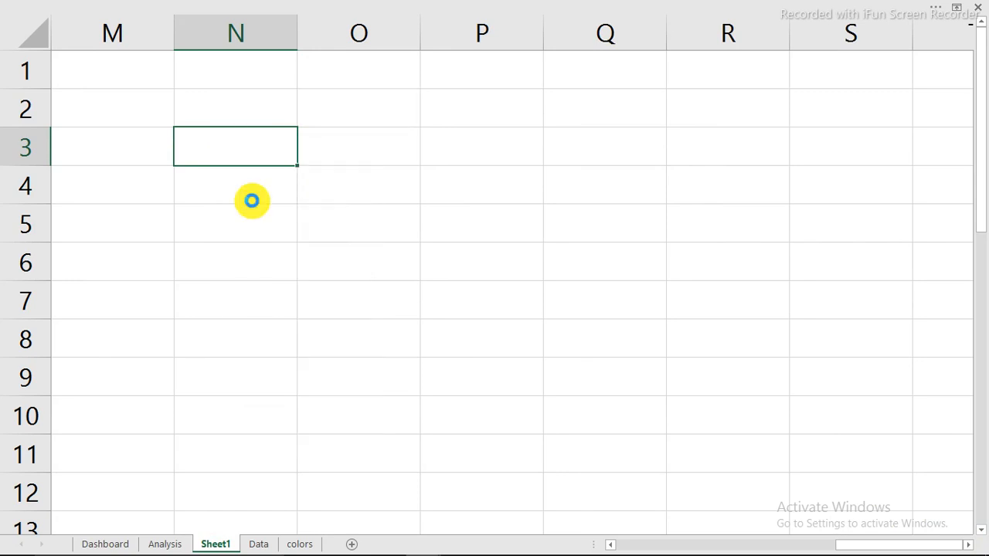
right_click(224, 154)
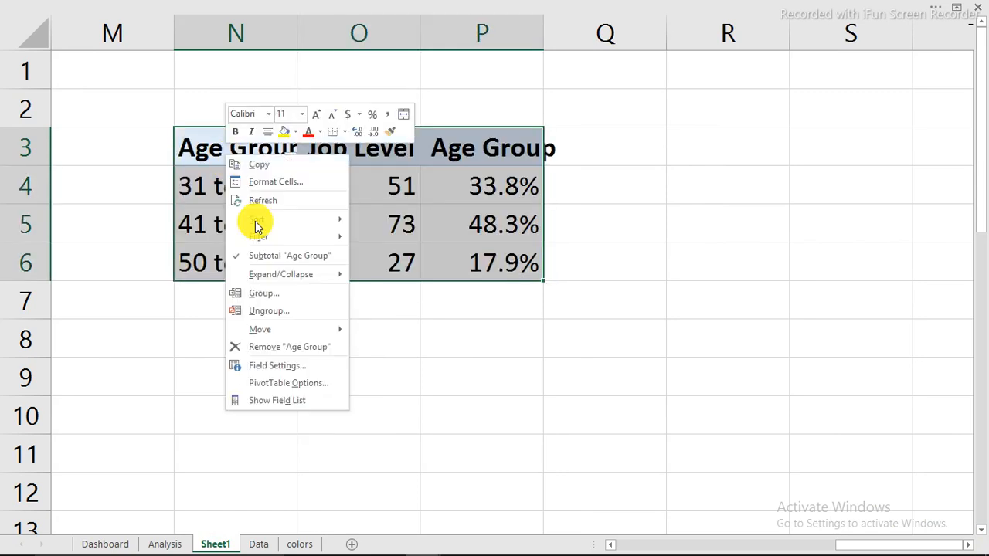
click(279, 400)
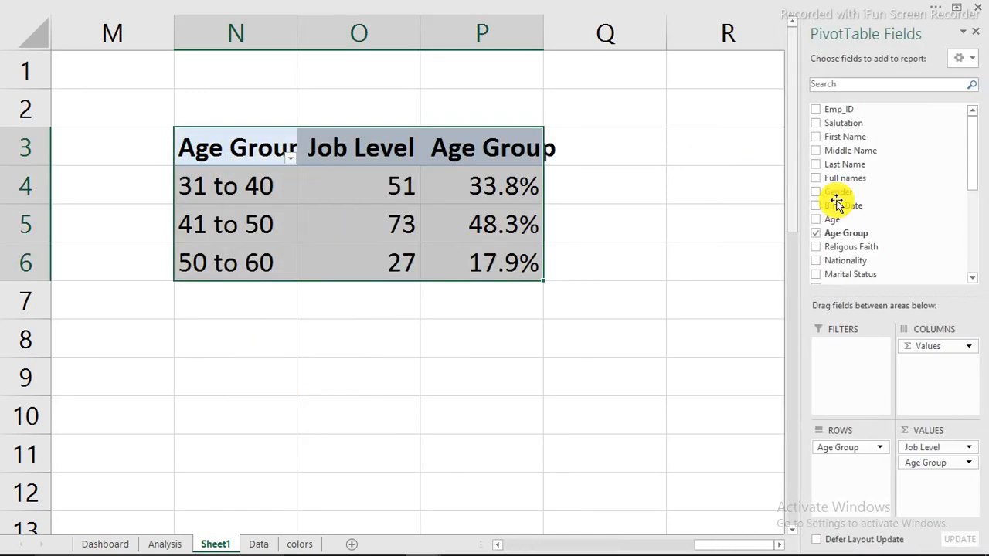
Swap Age Group for Religous Faith in the copied pivot's rows: Christian 27, Hindu 26, Muslim 98
click(816, 233)
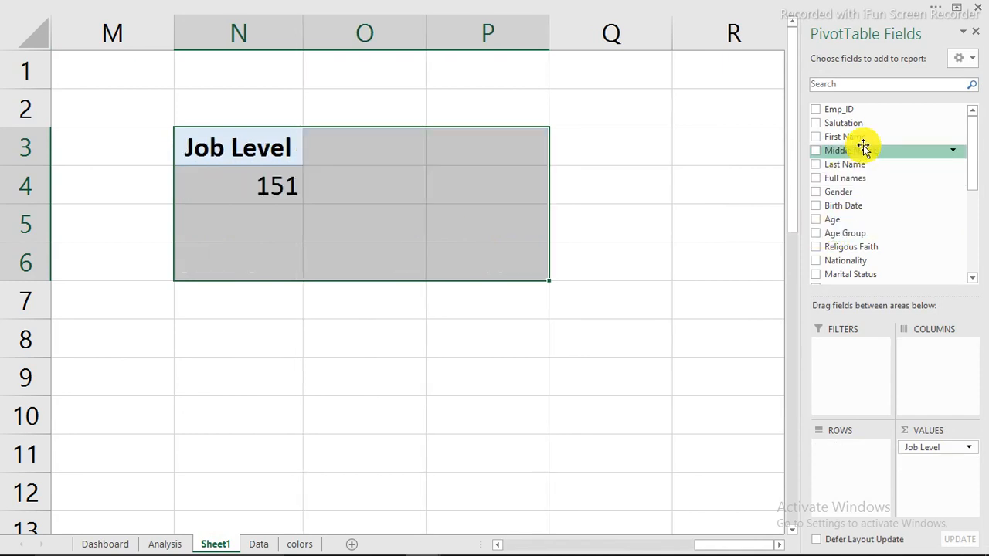
scroll(974, 185, down, 2)
scroll(974, 191, down, 5)
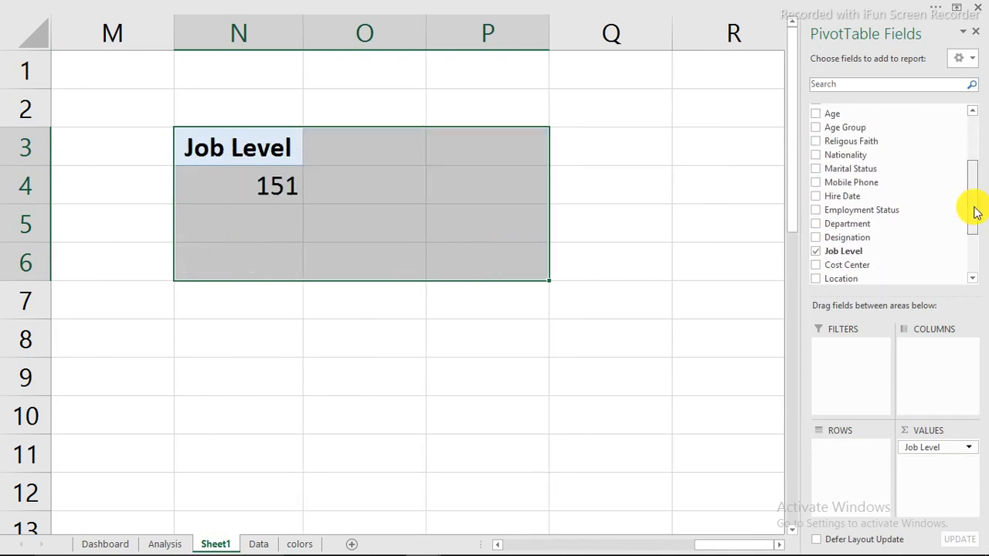
drag(975, 241, 975, 150)
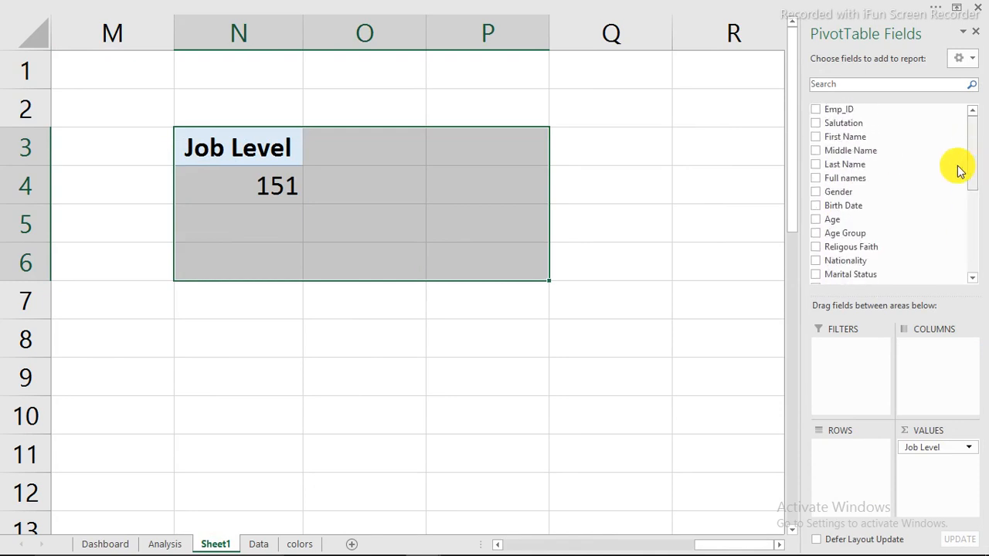
drag(856, 248, 848, 480)
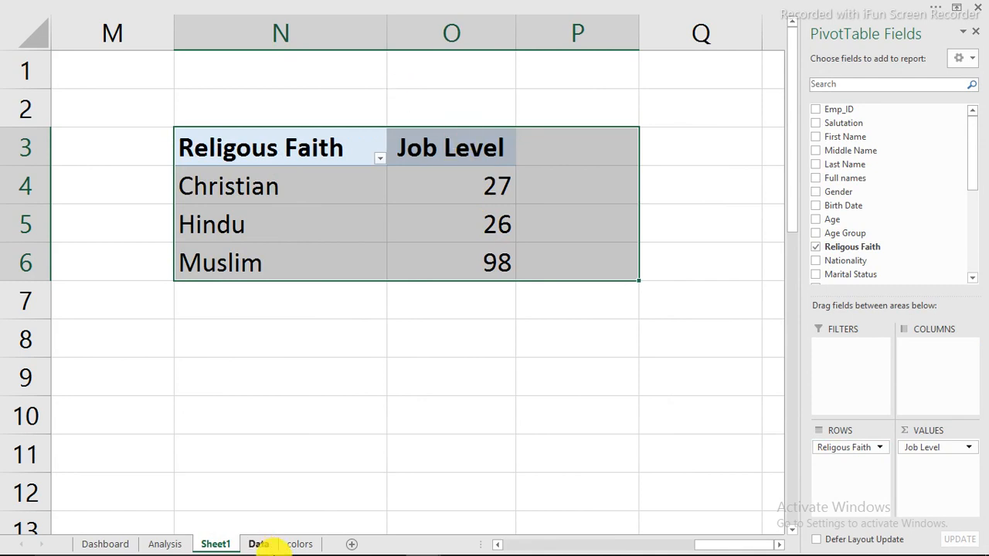
mouse_move(343, 550)
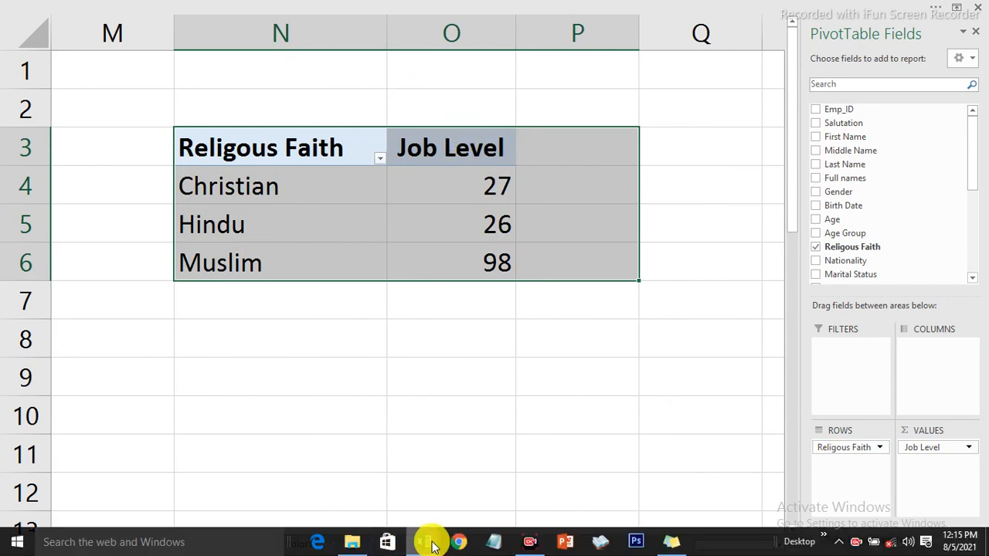
mouse_move(432, 544)
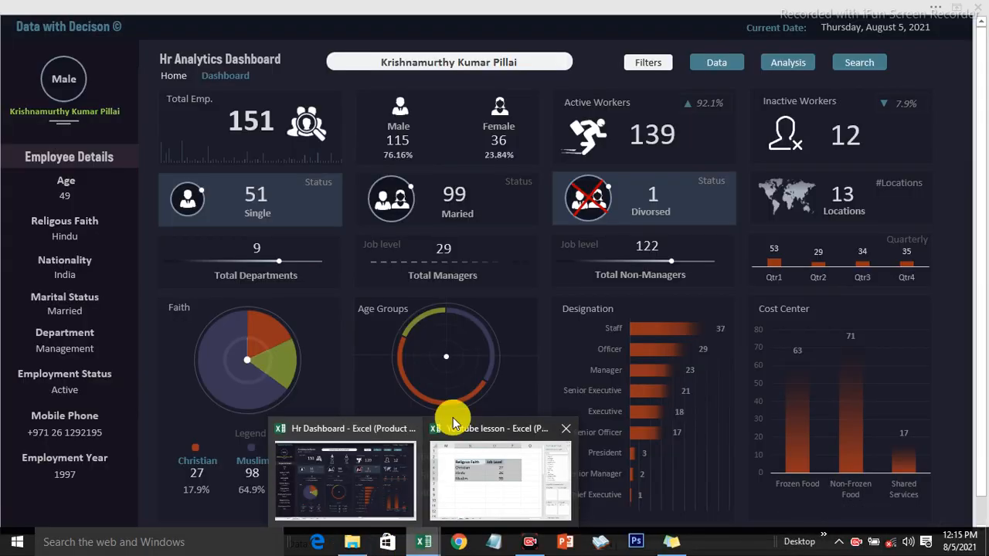
click(453, 423)
click(456, 220)
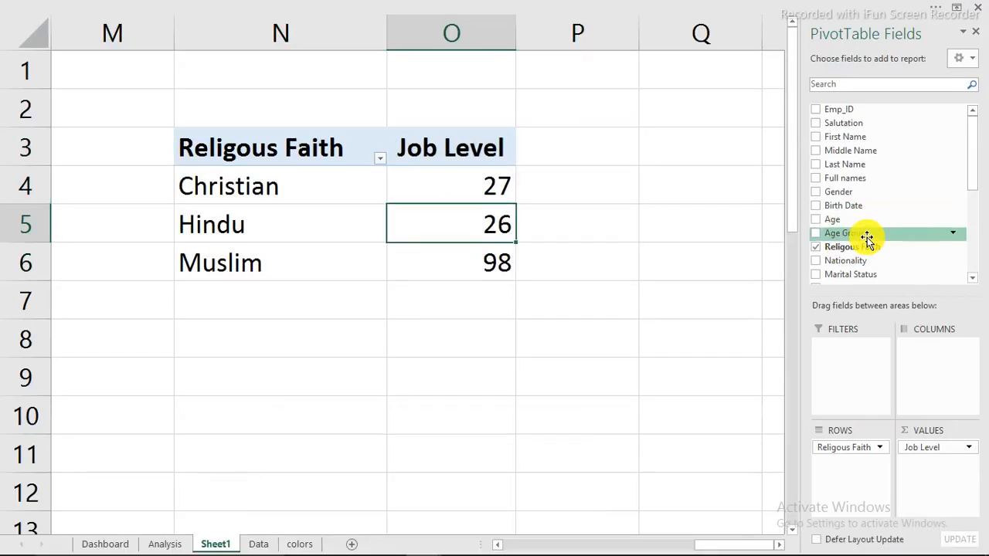
Add a Count of Religous Faith column shown as % of Column Total with one decimal
drag(854, 248, 918, 482)
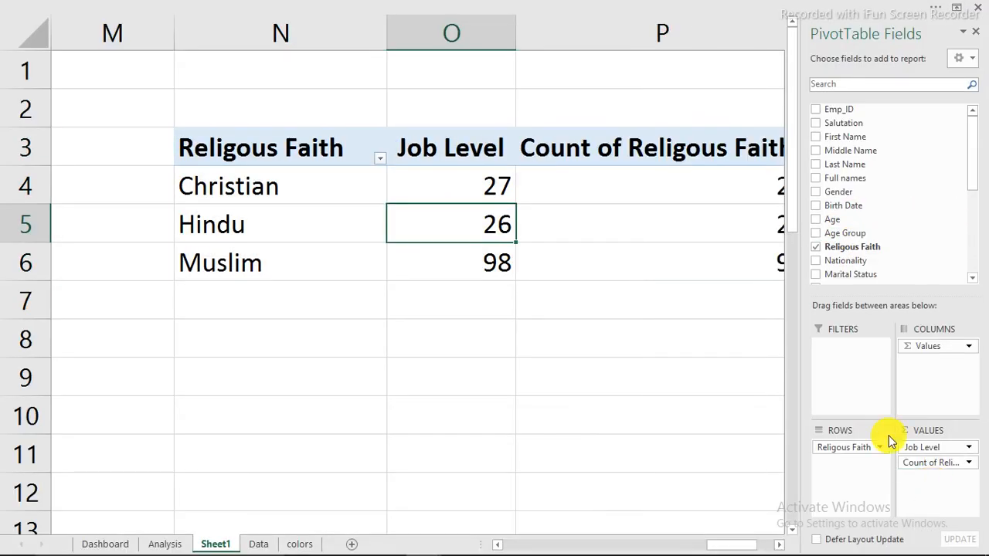
drag(724, 543, 742, 548)
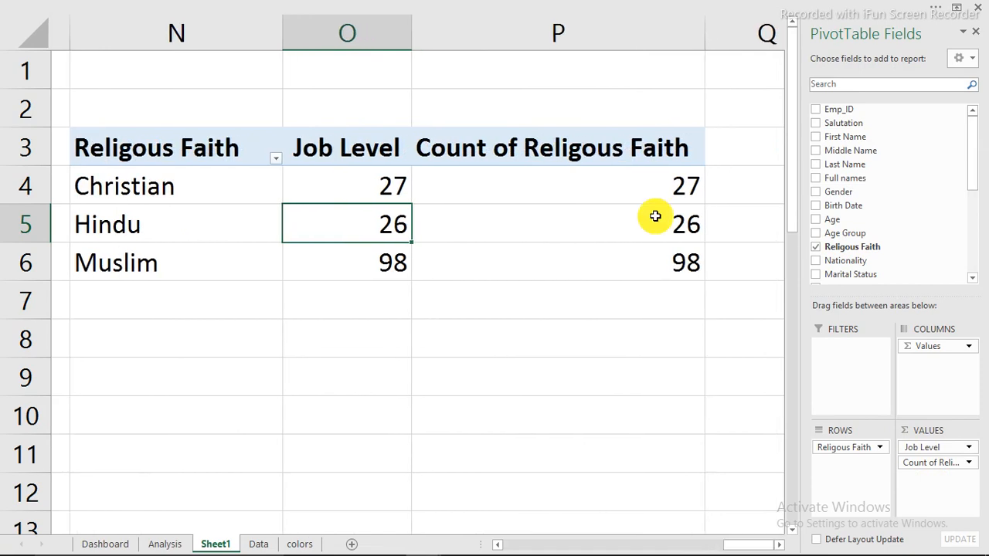
click(629, 185)
right_click(631, 185)
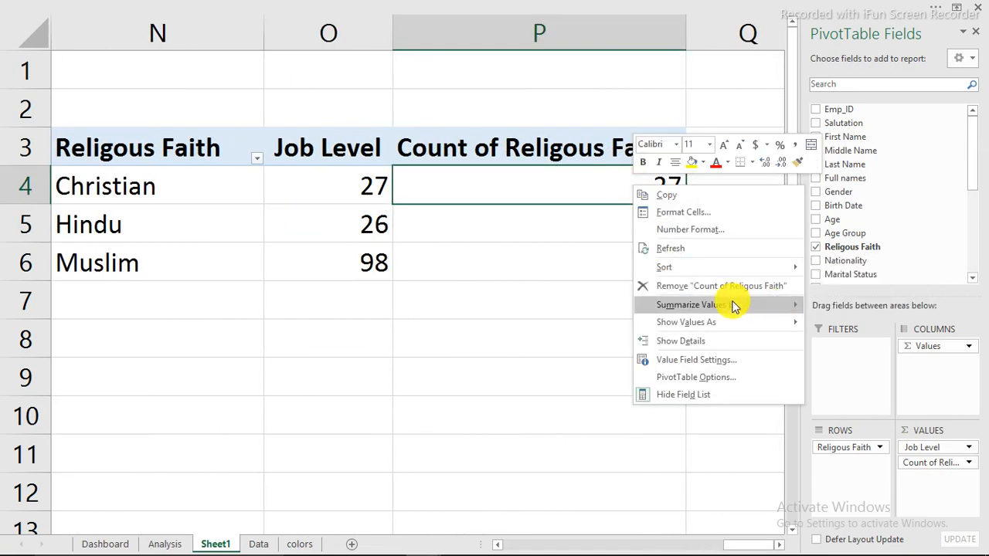
mouse_move(726, 322)
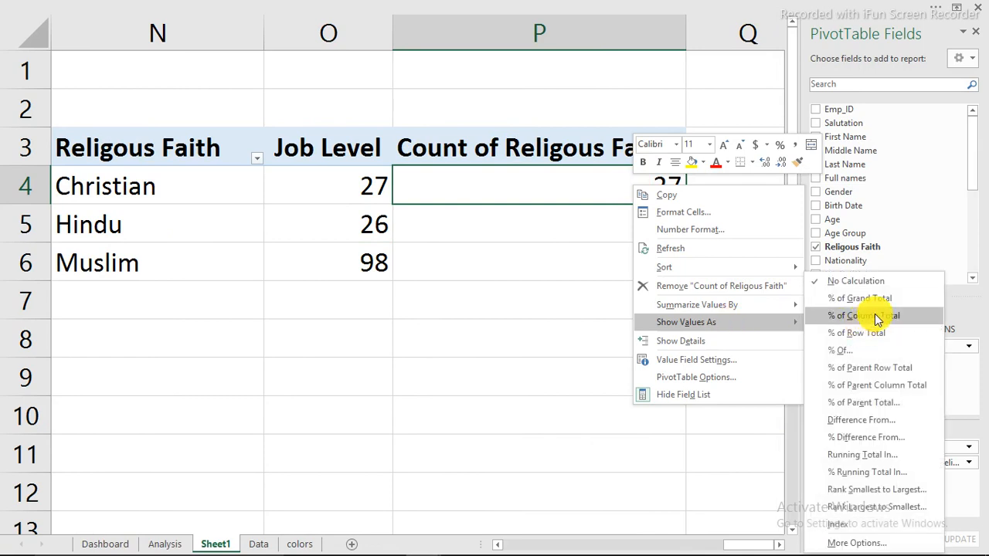
click(877, 319)
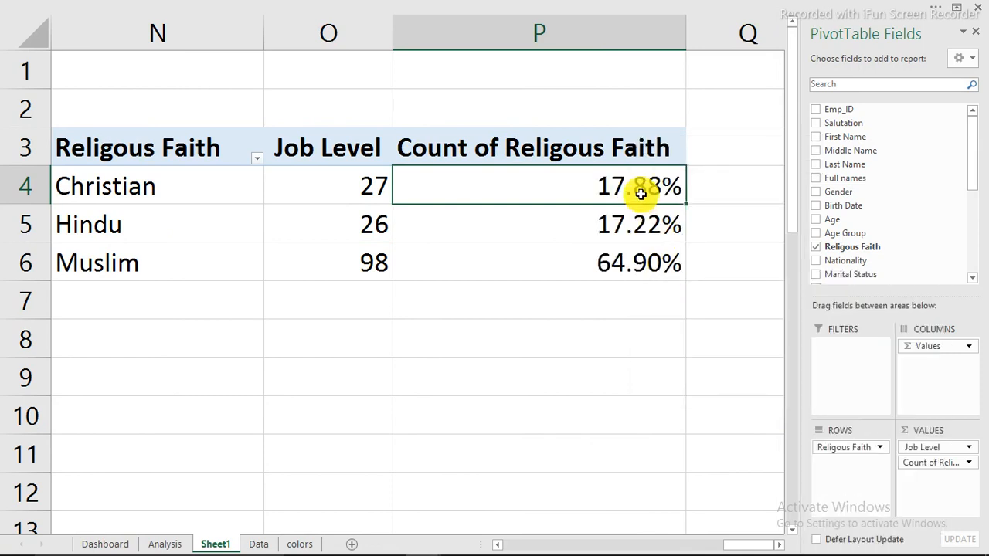
mouse_move(641, 194)
key(ctrl+1)
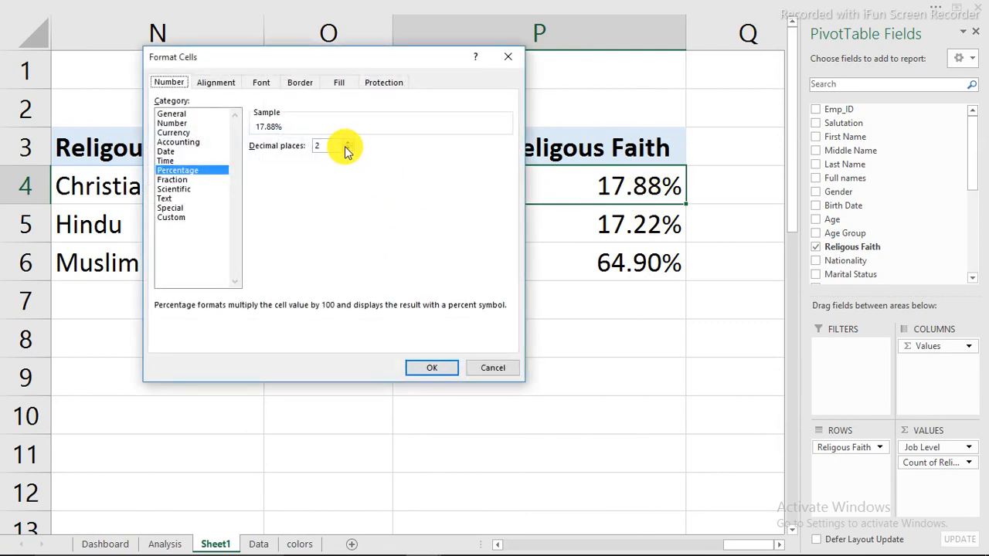
click(435, 369)
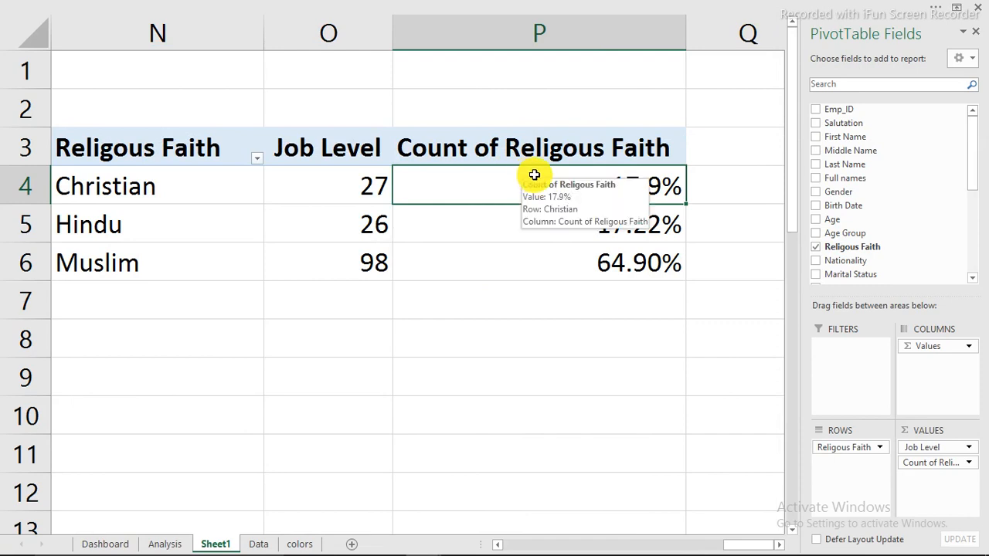
Copy P4's one-decimal percentage format to P5:P6 with Format Painter, giving 17.9%, 17.2%, 64.9%
click(116, 6)
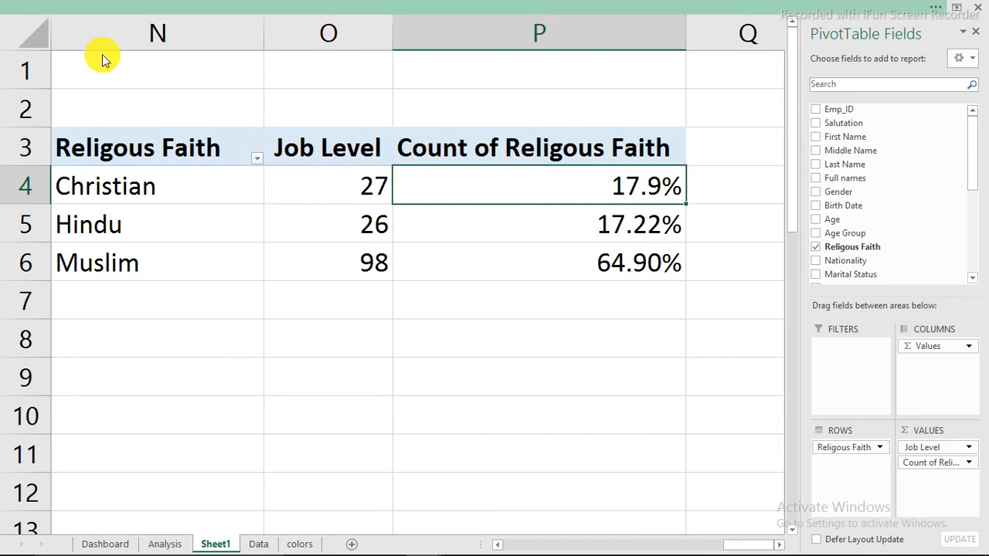
click(60, 31)
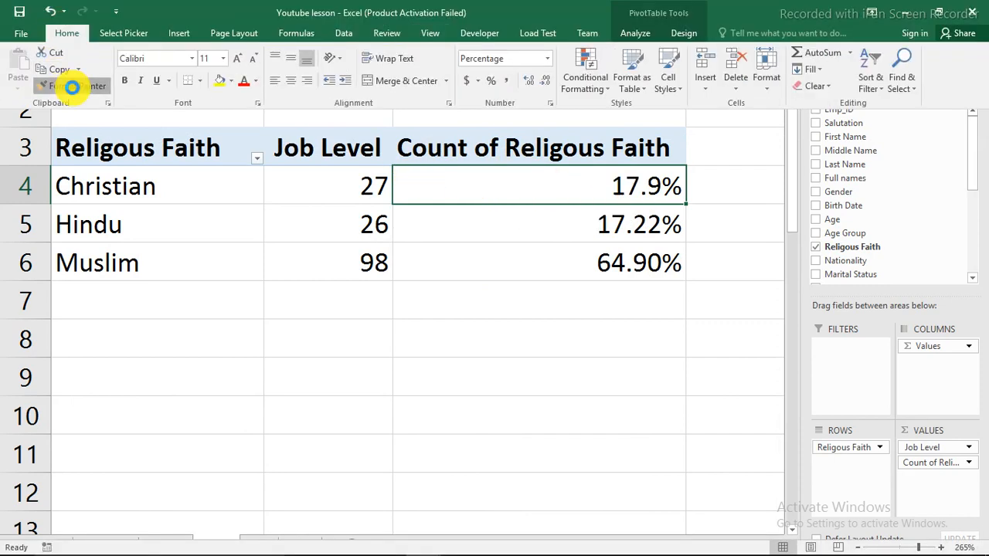
click(66, 85)
drag(633, 223, 634, 258)
click(477, 345)
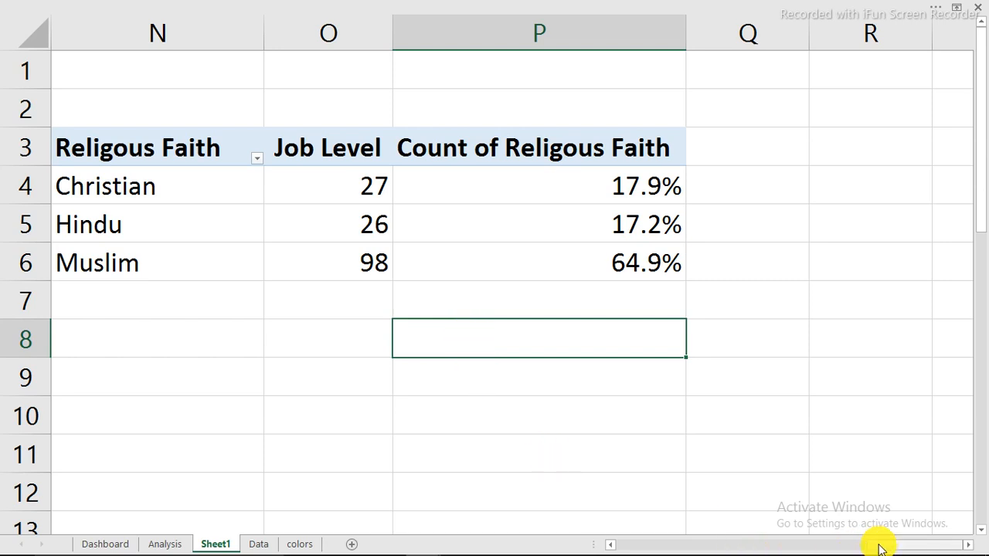
scroll(876, 545, left, 1)
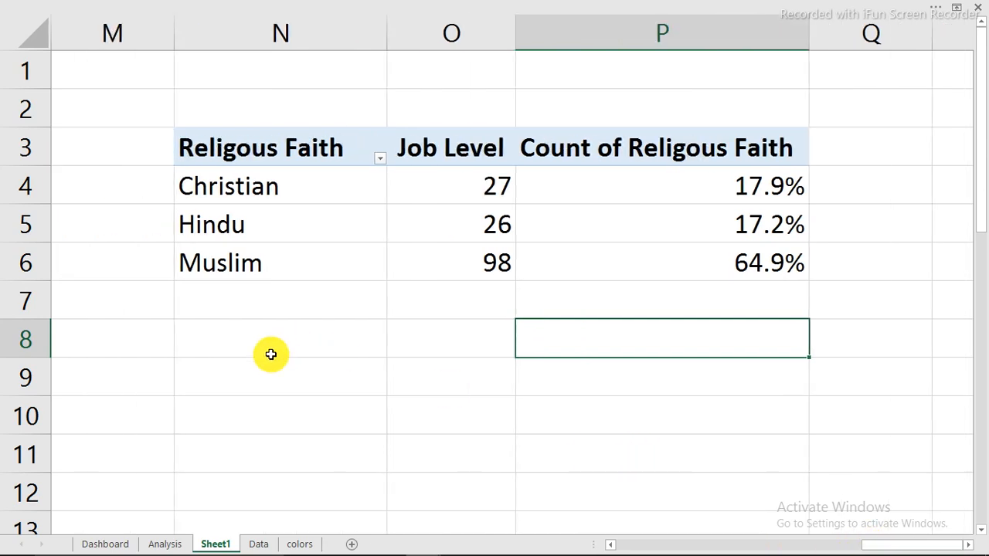
Enter =N3 in N8 and fill it across and down to O11 to link the faith counts
click(270, 353)
text(=)
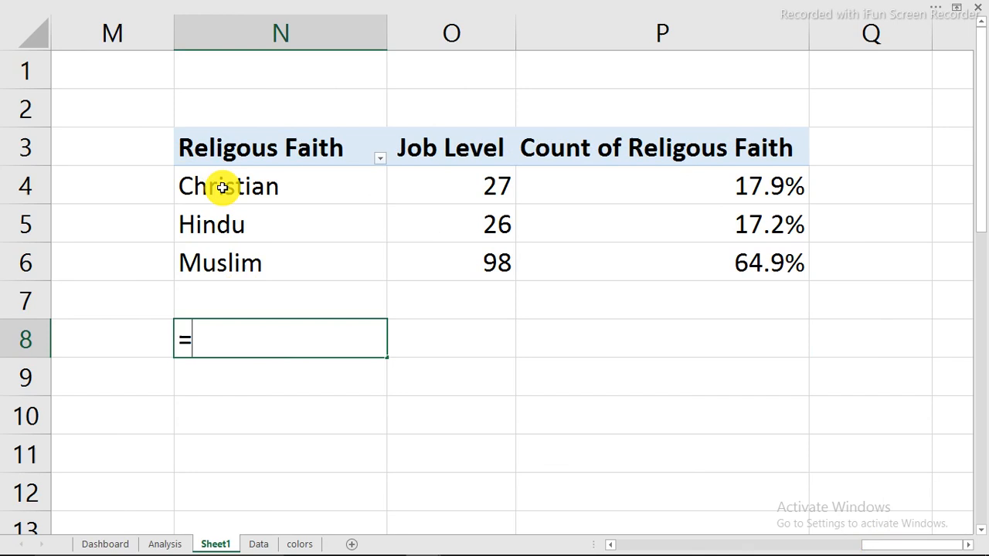
click(224, 147)
key(Return)
click(285, 342)
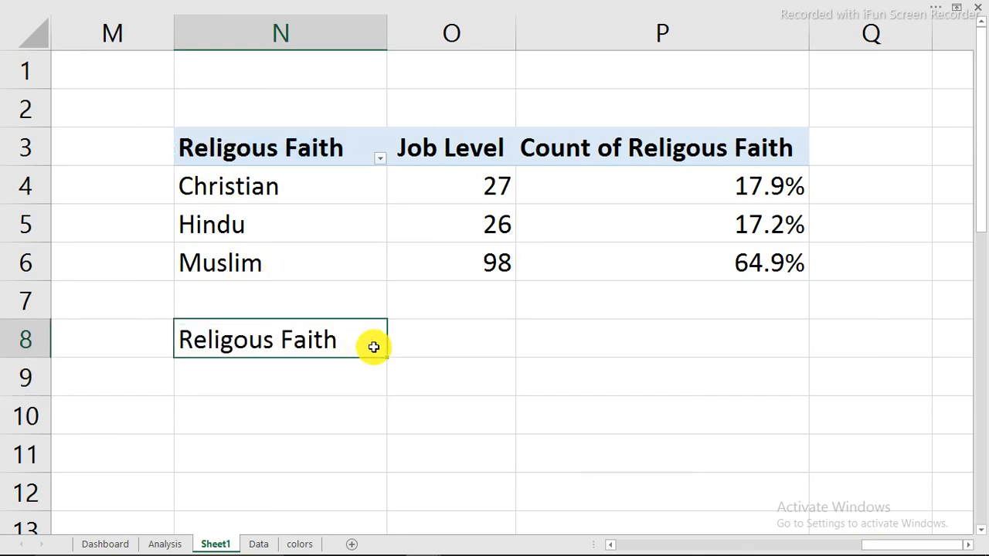
drag(387, 358, 517, 457)
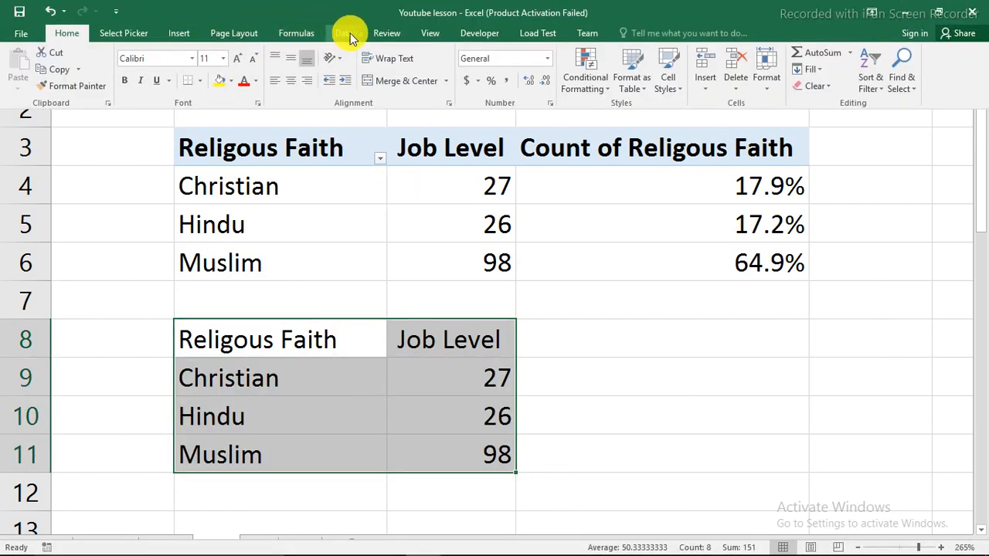
click(180, 32)
Insert a doughnut chart of the faith counts, then shrink it and move it over the table
click(420, 88)
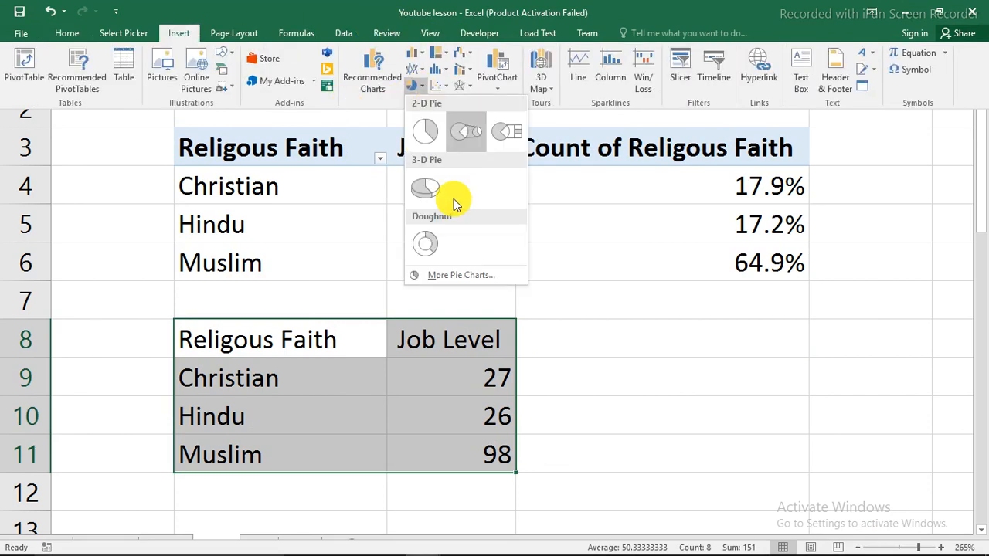
click(430, 245)
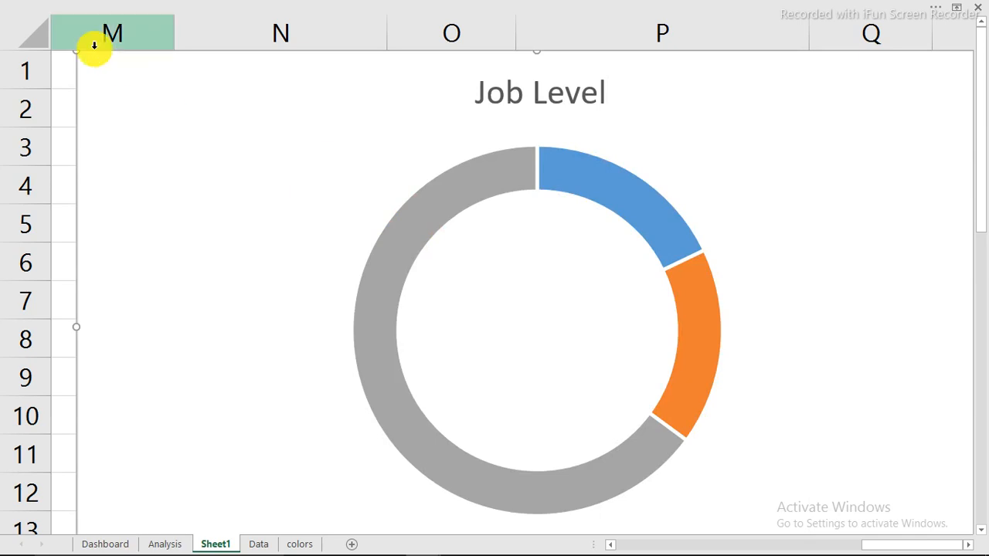
drag(74, 53, 287, 233)
drag(437, 238, 352, 148)
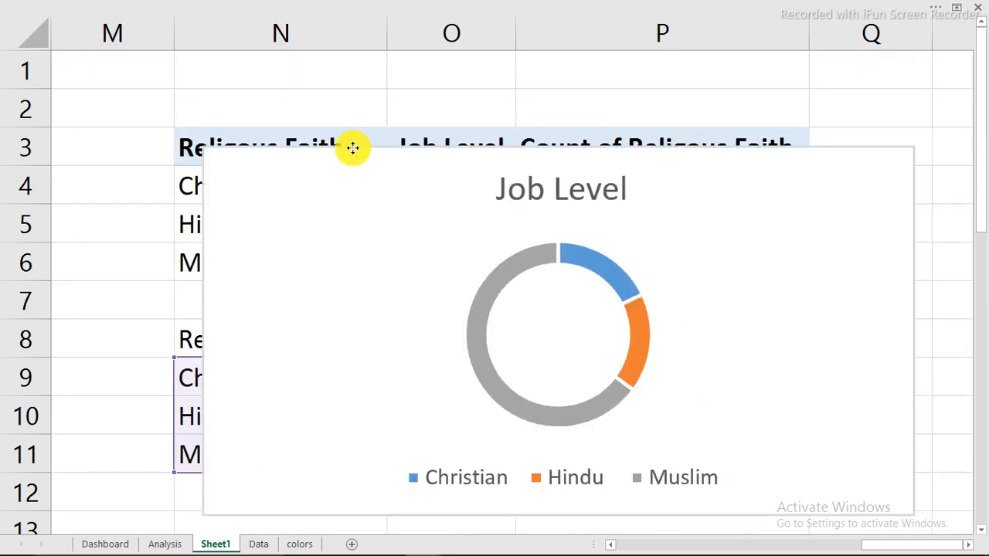
drag(205, 149, 316, 249)
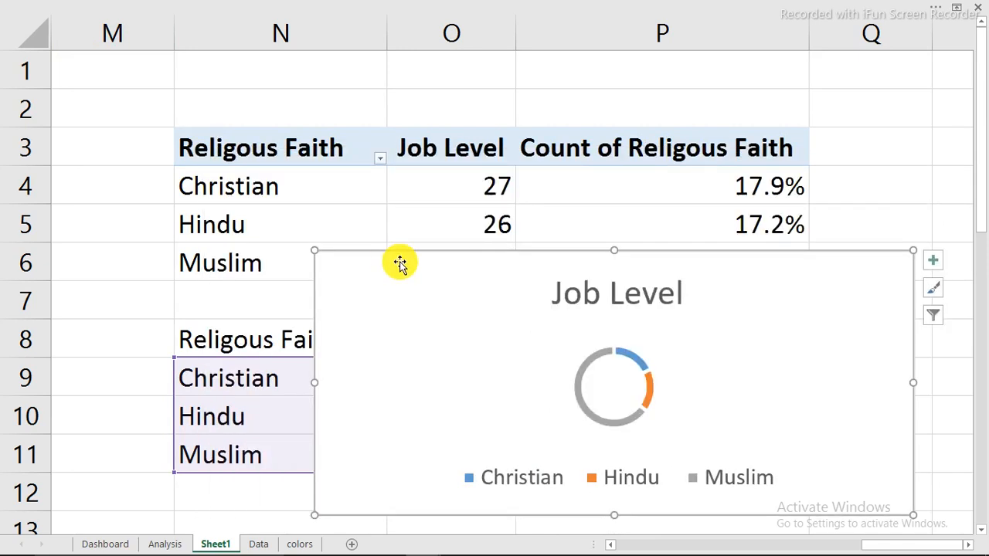
drag(416, 251, 320, 164)
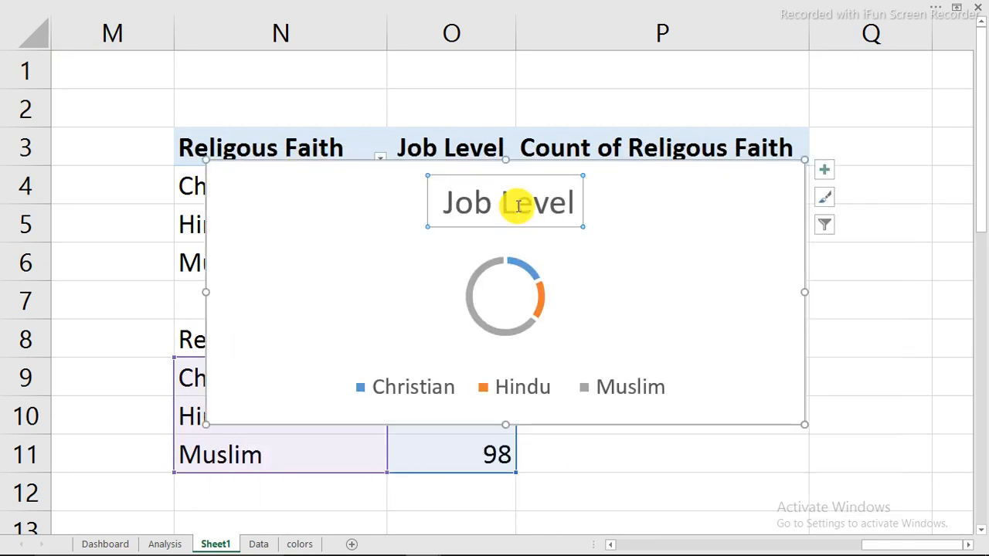
Delete the chart's title and legend, narrow it, cut it, and go to the Dashboard sheet
key(Delete)
click(523, 387)
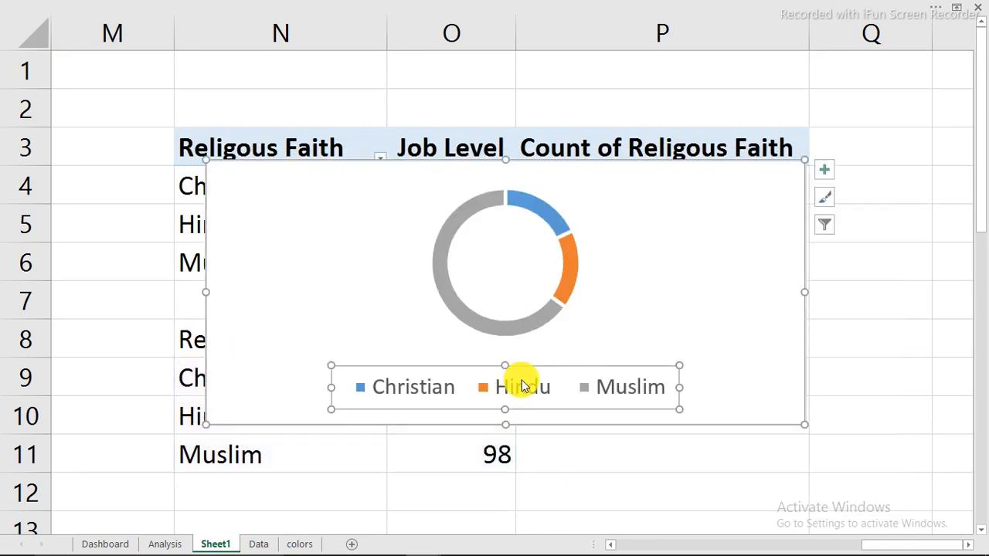
key(Delete)
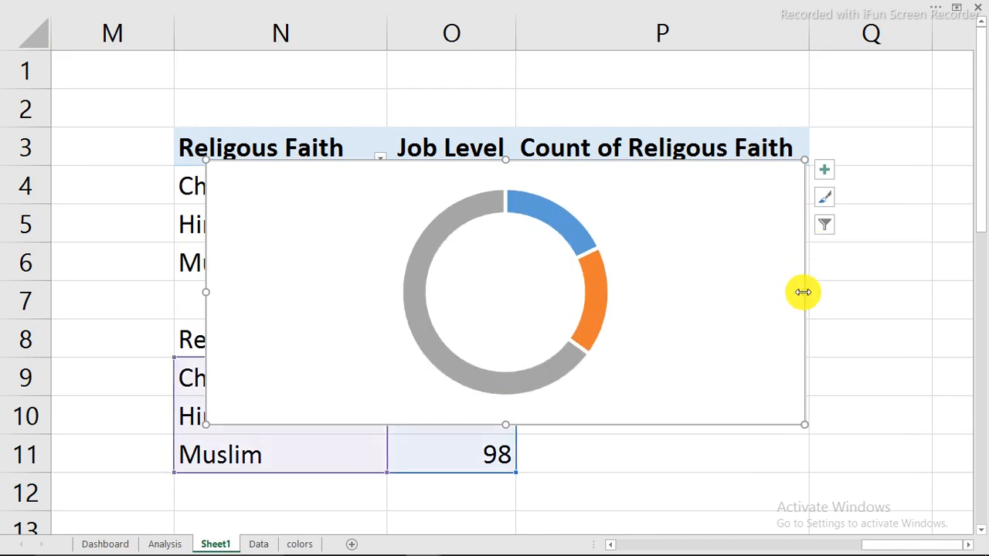
drag(803, 292, 612, 286)
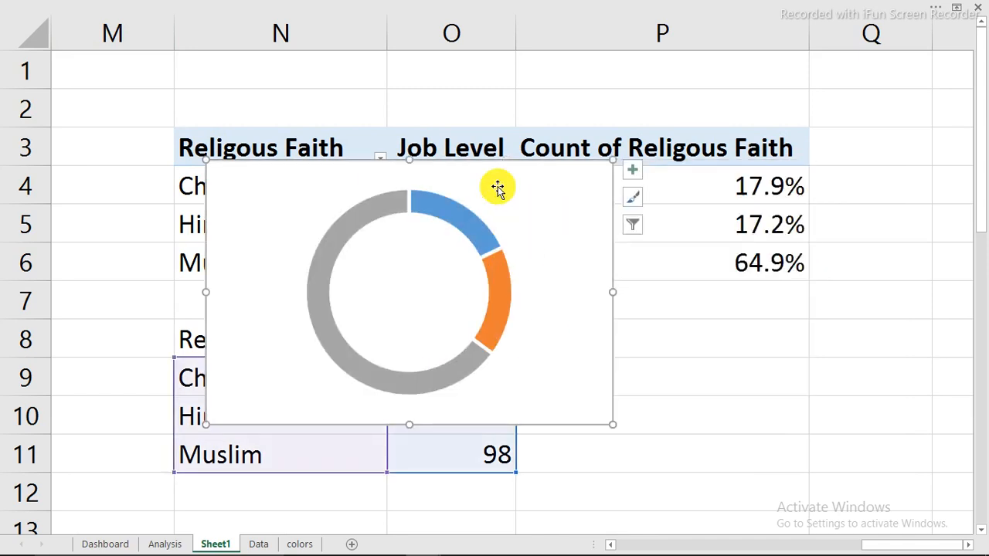
key(Delete)
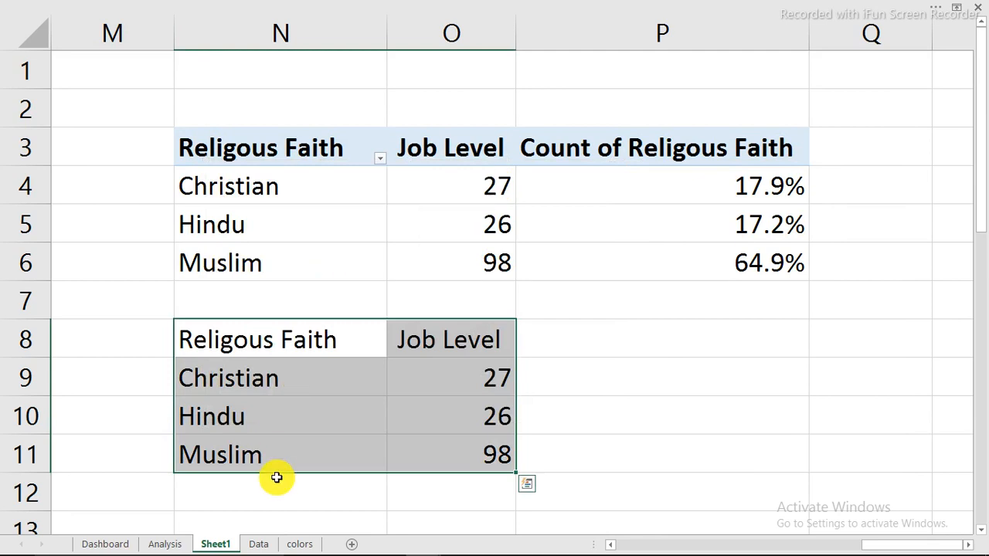
click(105, 545)
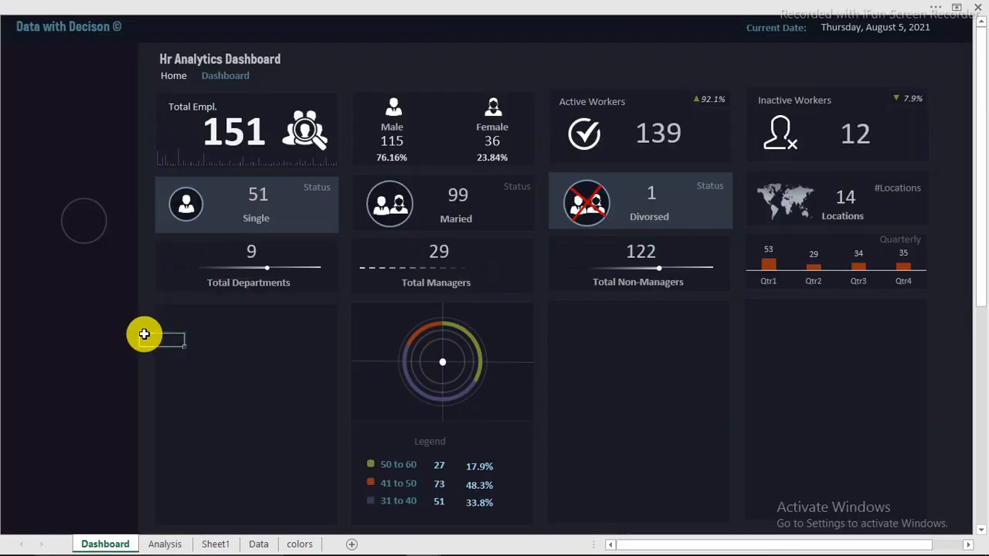
Paste the faith doughnut onto the Dashboard and move it into the card below Total Departments
key(ctrl+v)
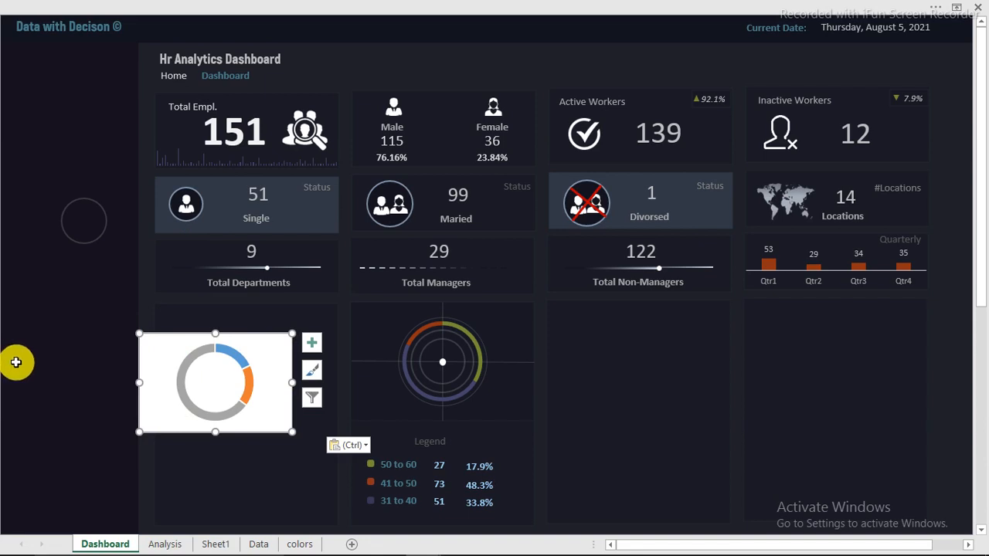
scroll(15, 362, up, 2)
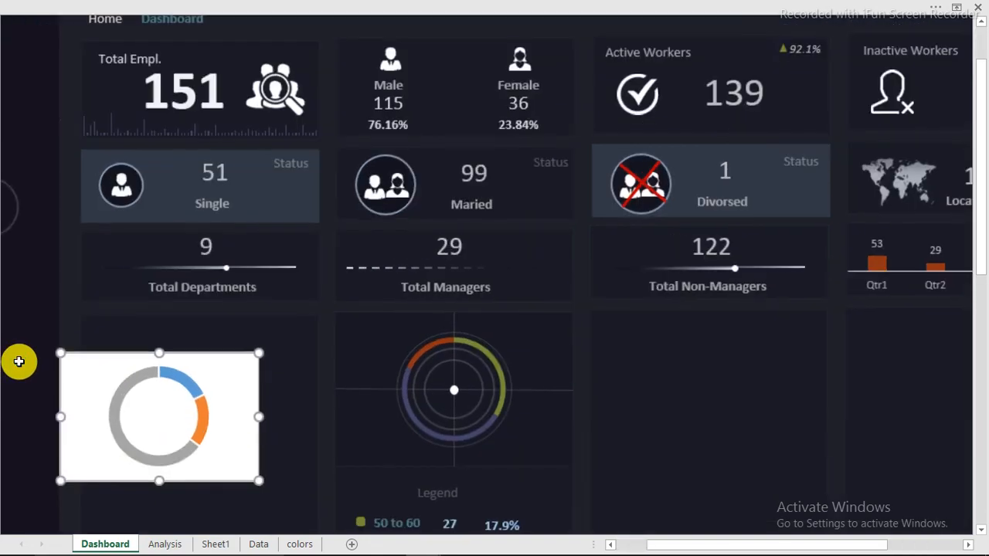
scroll(18, 362, up, 4)
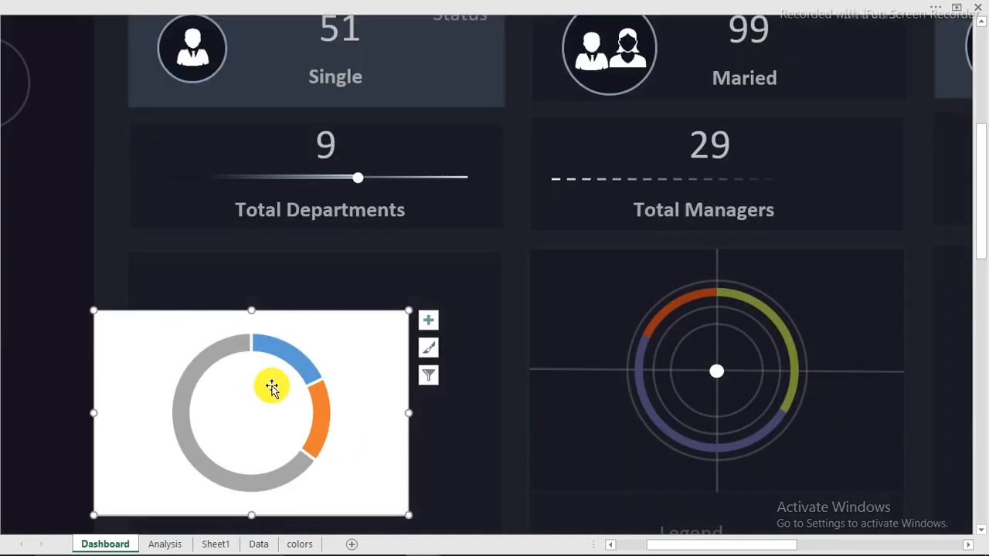
scroll(273, 386, down, 2)
scroll(273, 386, down, 1)
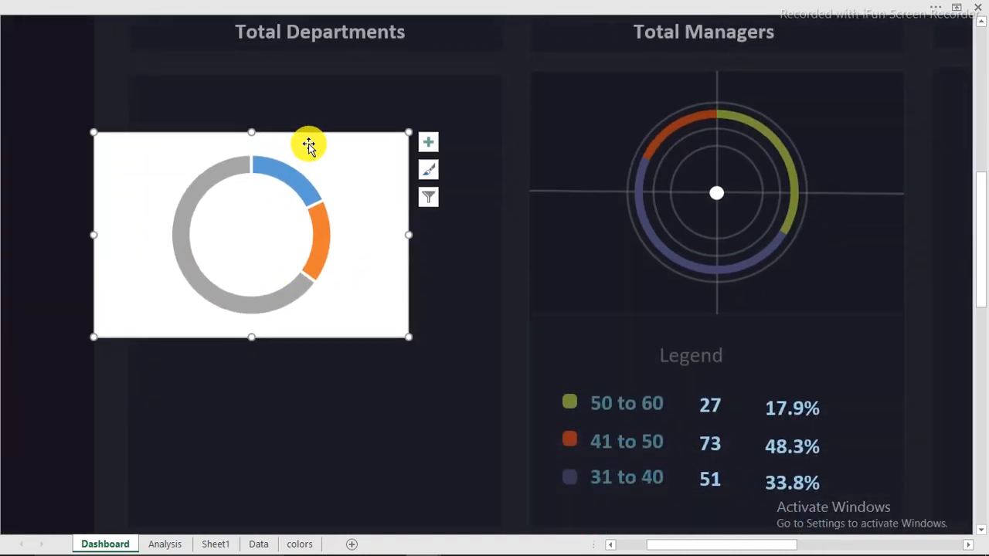
drag(312, 137, 373, 121)
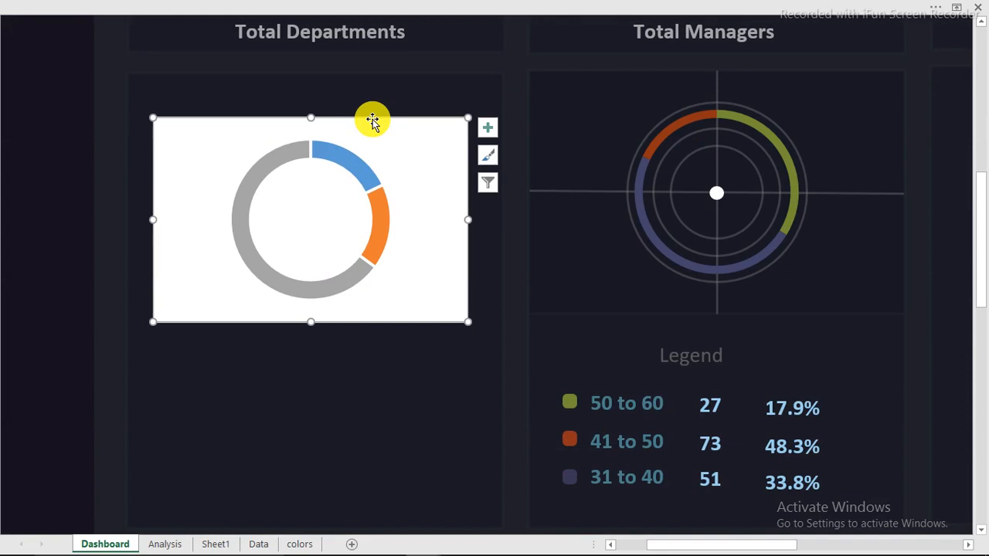
Give the faith chart area No fill and No line
double_click(372, 120)
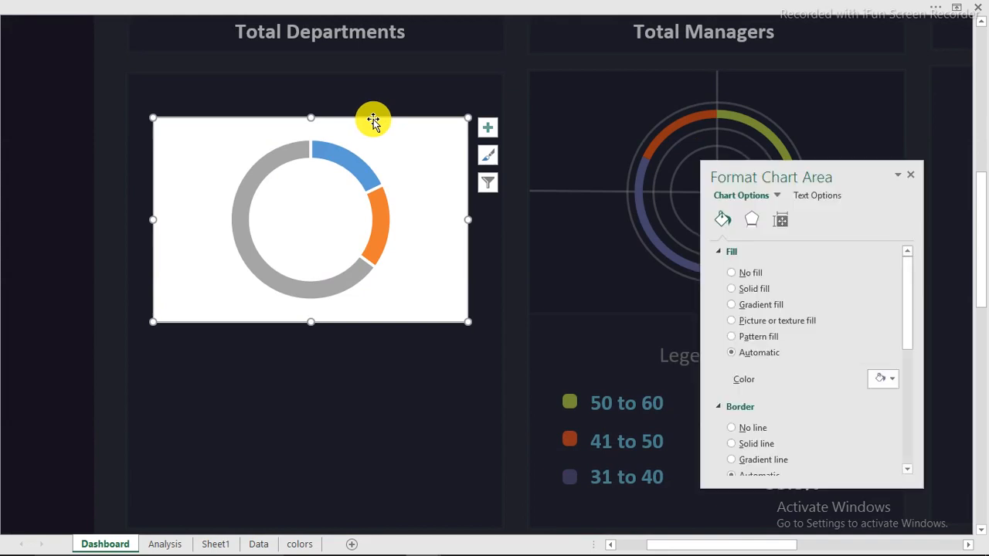
click(747, 275)
click(745, 398)
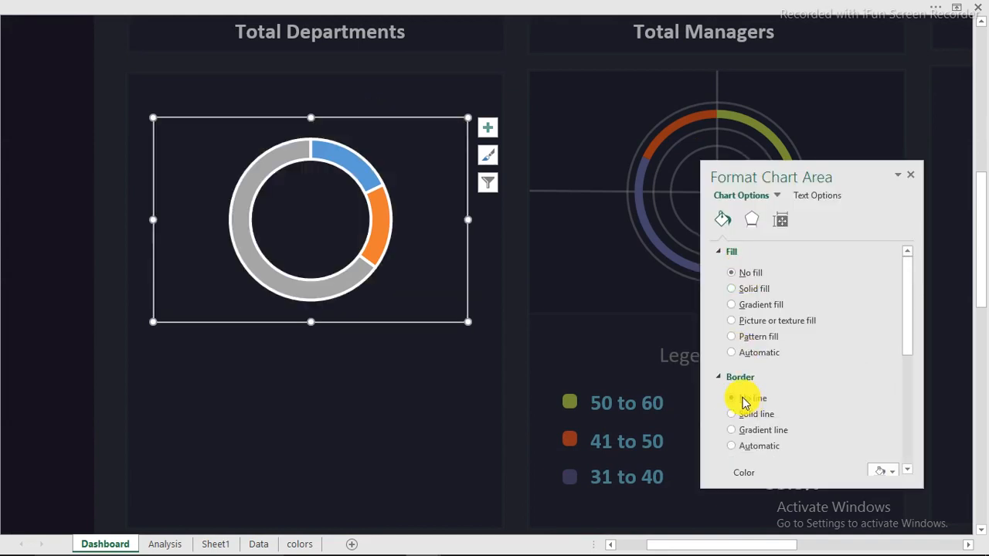
Set the doughnut series border to No line and bring up its series options
click(386, 225)
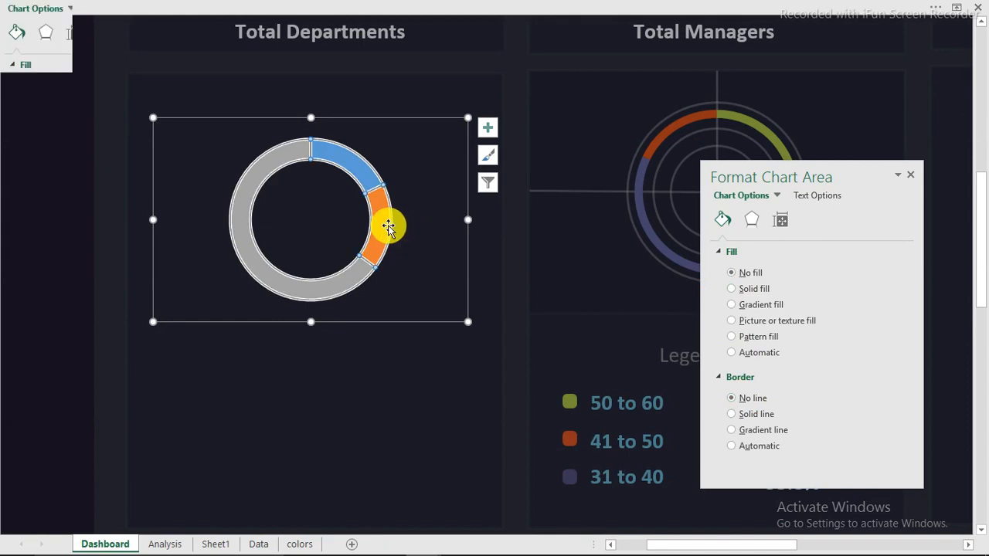
click(736, 275)
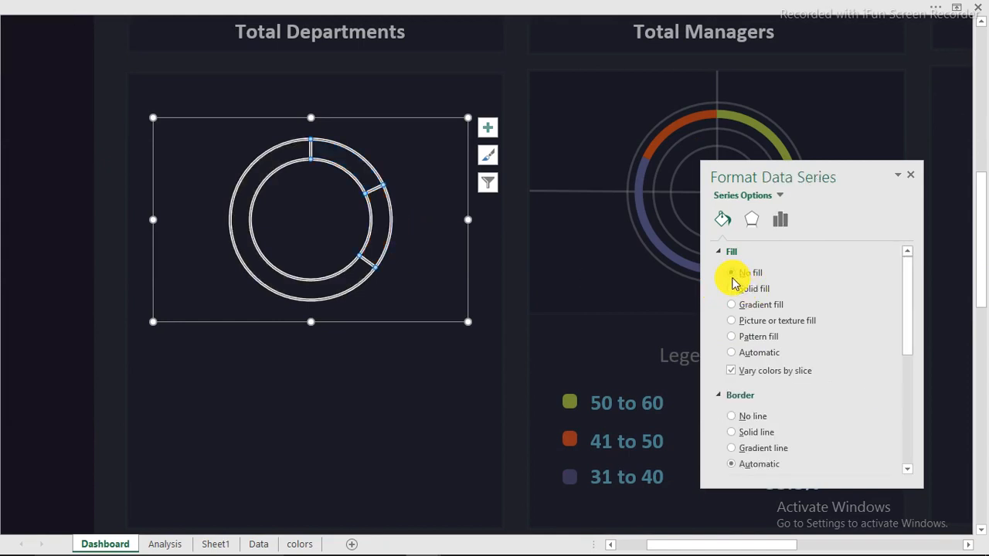
key(ctrl+z)
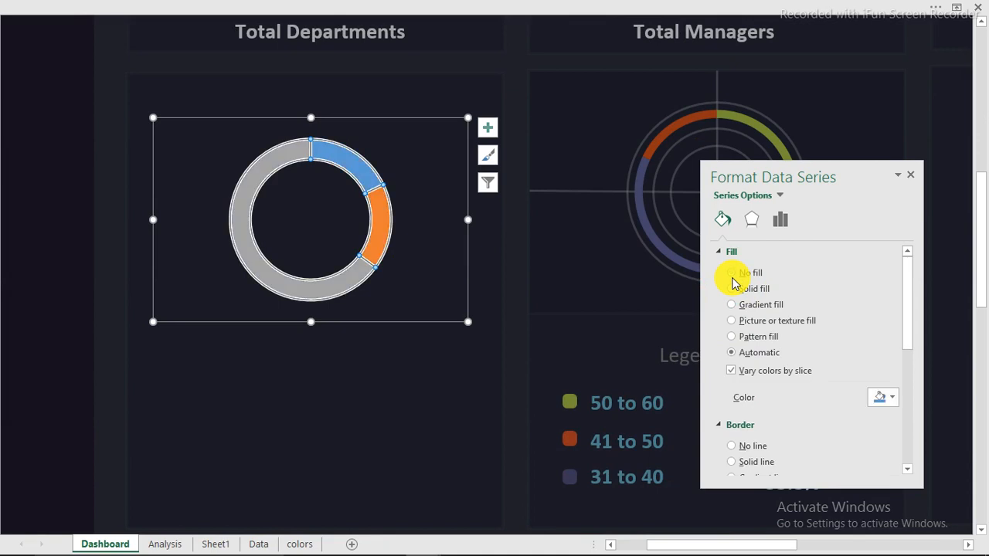
click(733, 447)
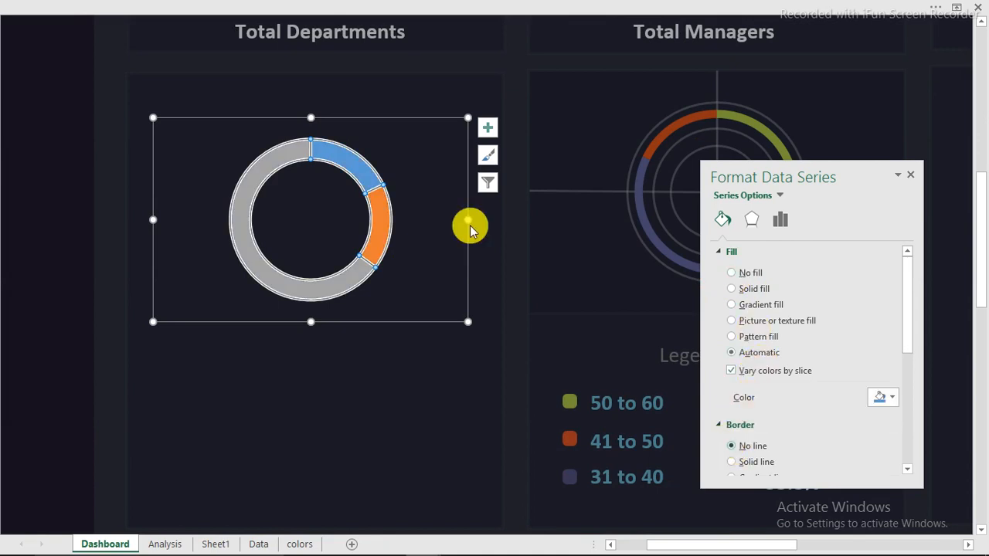
click(470, 65)
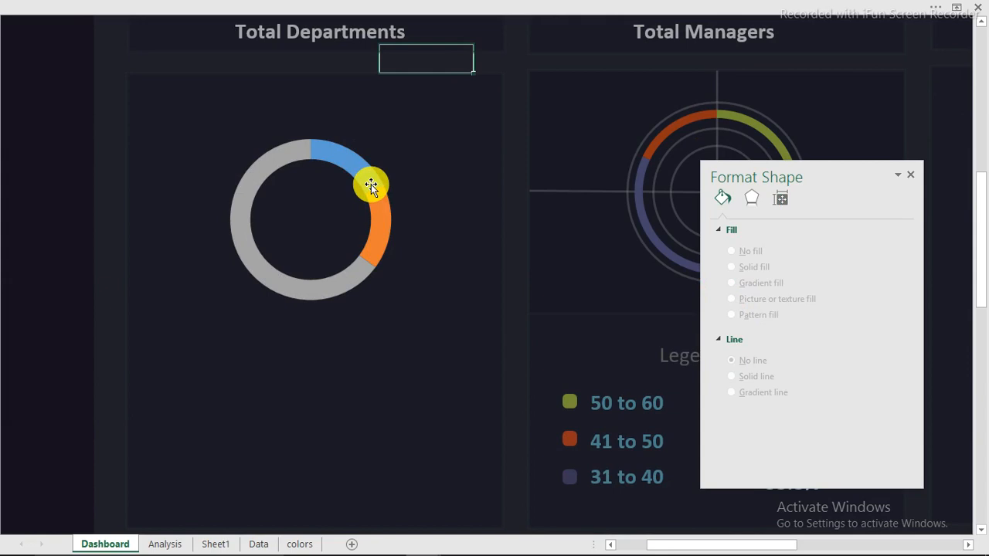
click(371, 186)
click(776, 199)
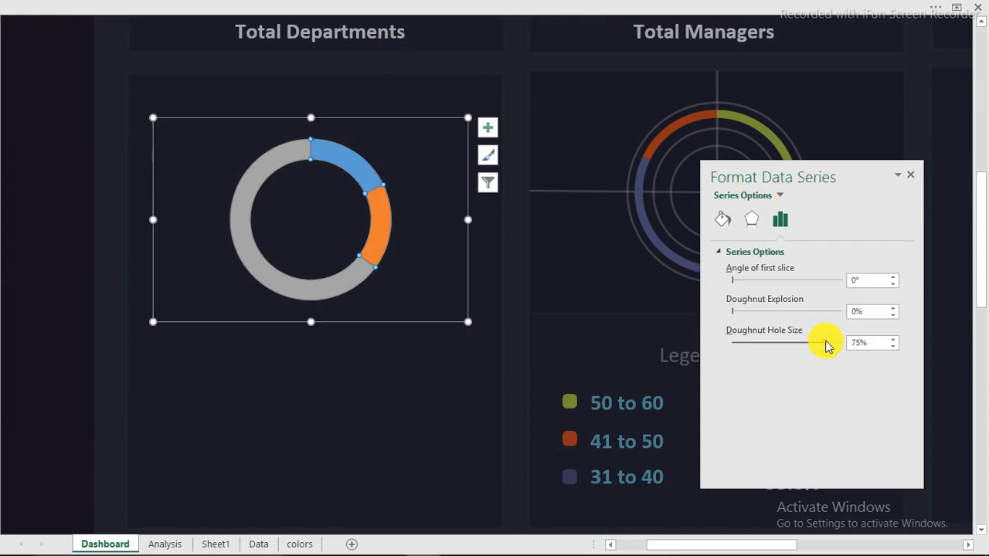
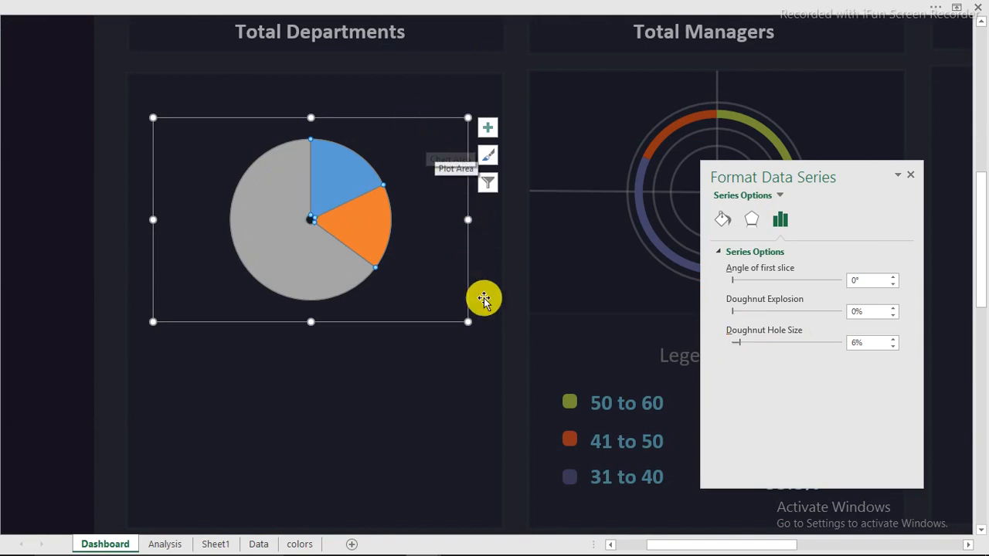
Make the Total Departments pie larger in two resizes and shift it upward inside its dark background rectangle
drag(468, 320, 485, 331)
click(434, 332)
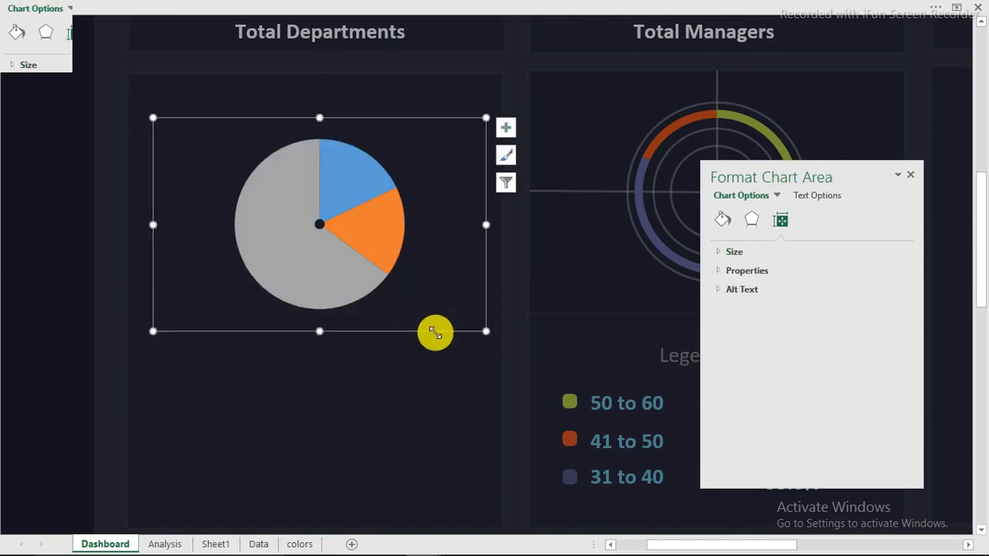
drag(425, 333, 421, 303)
click(421, 304)
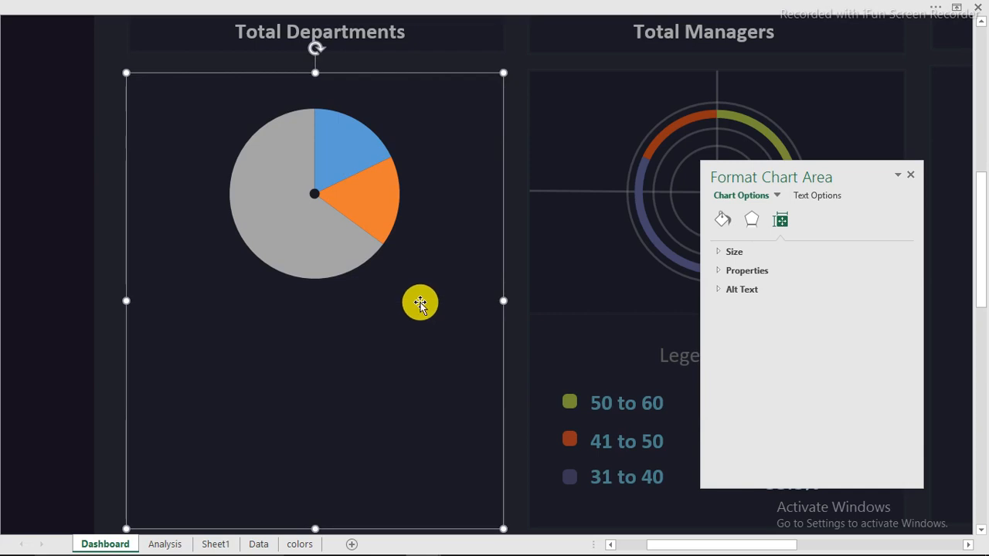
click(371, 240)
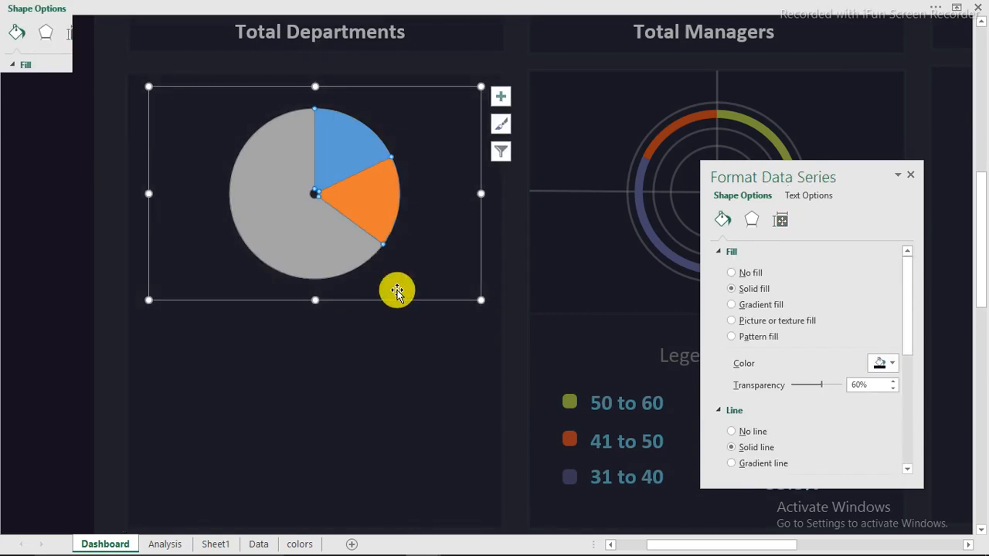
click(394, 303)
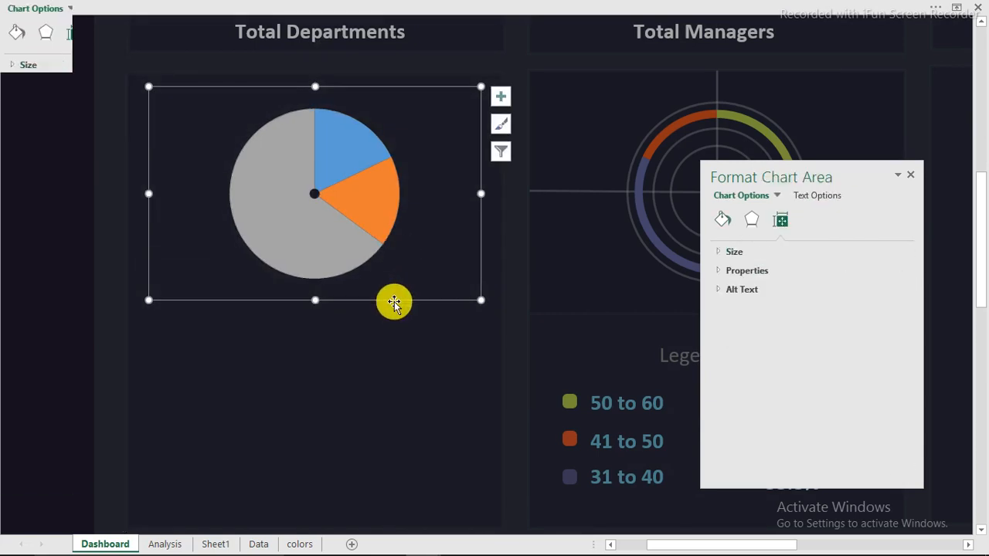
drag(481, 301, 491, 311)
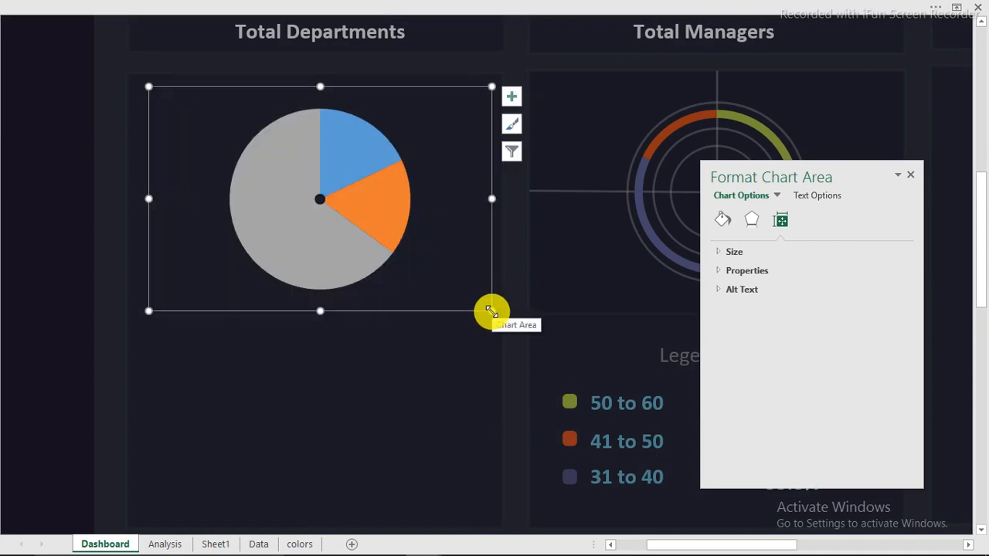
click(383, 347)
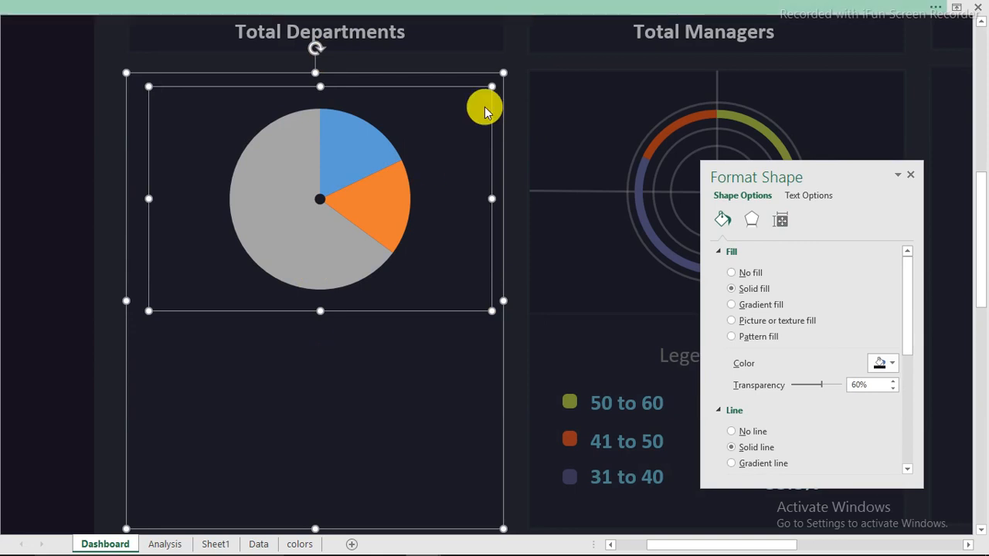
Align the pie horizontally centred on its panel, undoing the Align Middle so it stays near the top
click(484, 7)
click(645, 32)
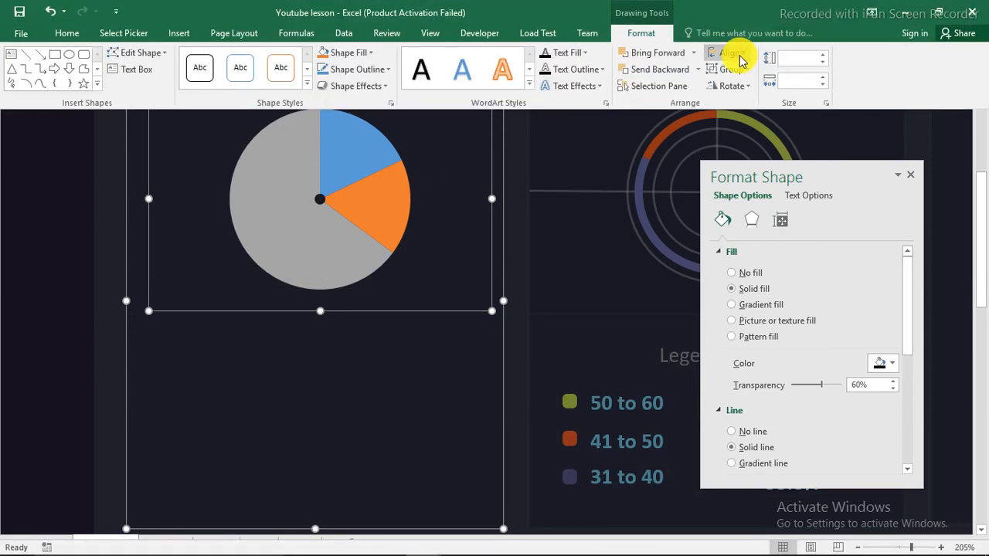
click(737, 52)
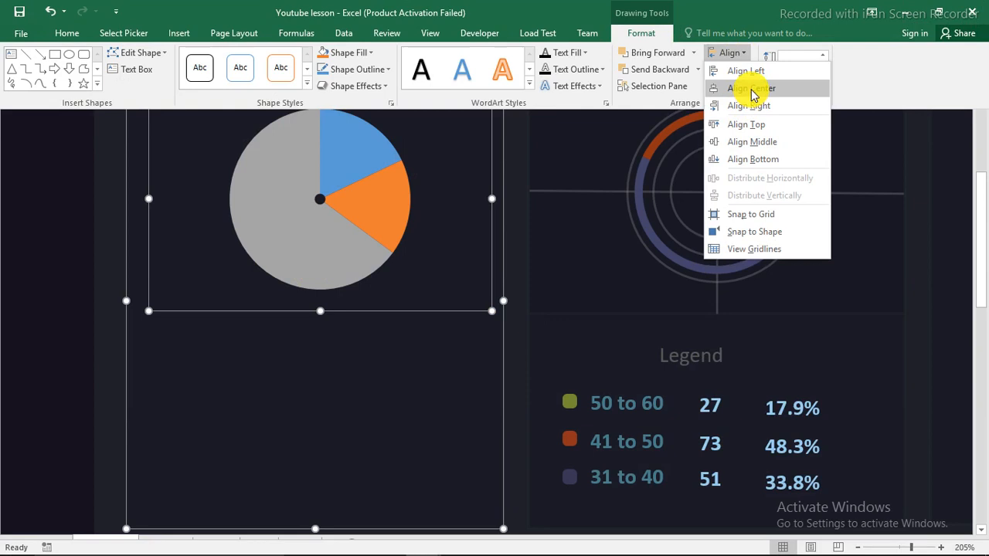
click(751, 90)
click(734, 53)
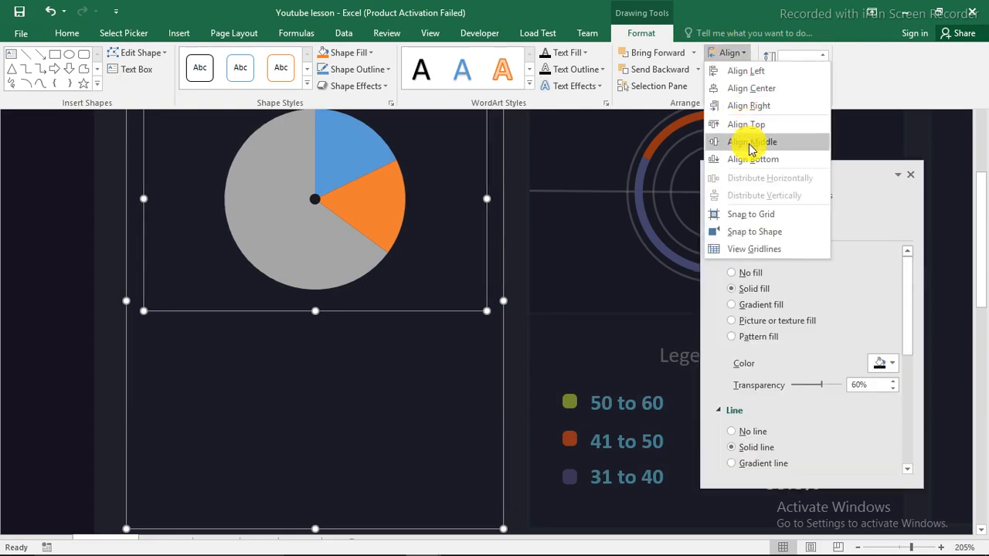
click(751, 146)
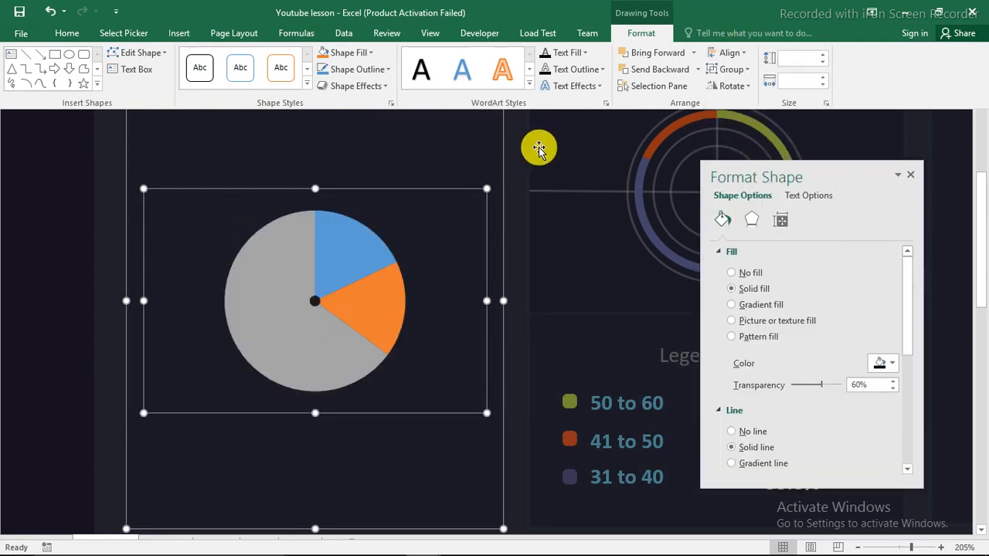
key(ctrl+shift+F1)
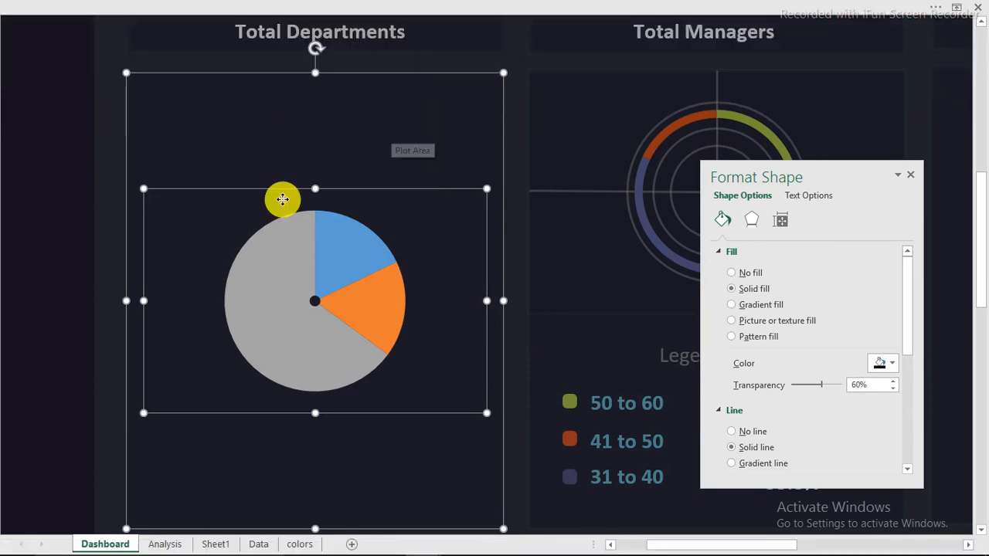
key(ctrl+z)
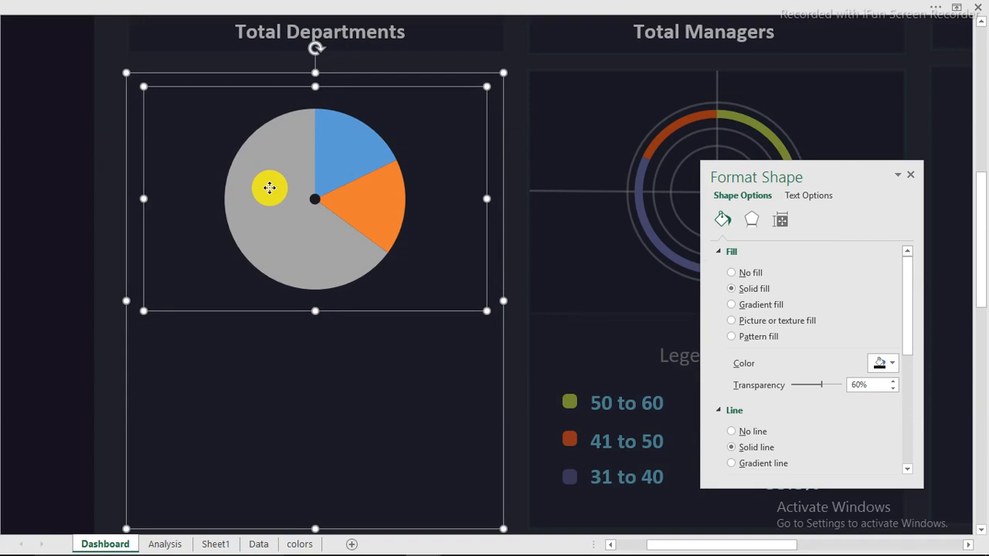
click(107, 167)
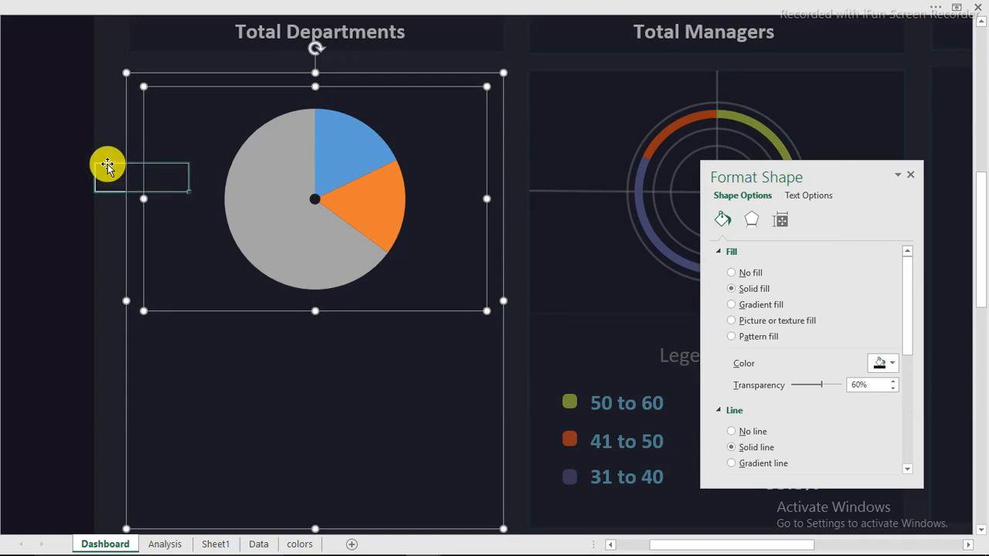
Recolour the grey, blue and orange slices dark blue-purple, light blue and dark orange-red from Recent Colors
click(251, 210)
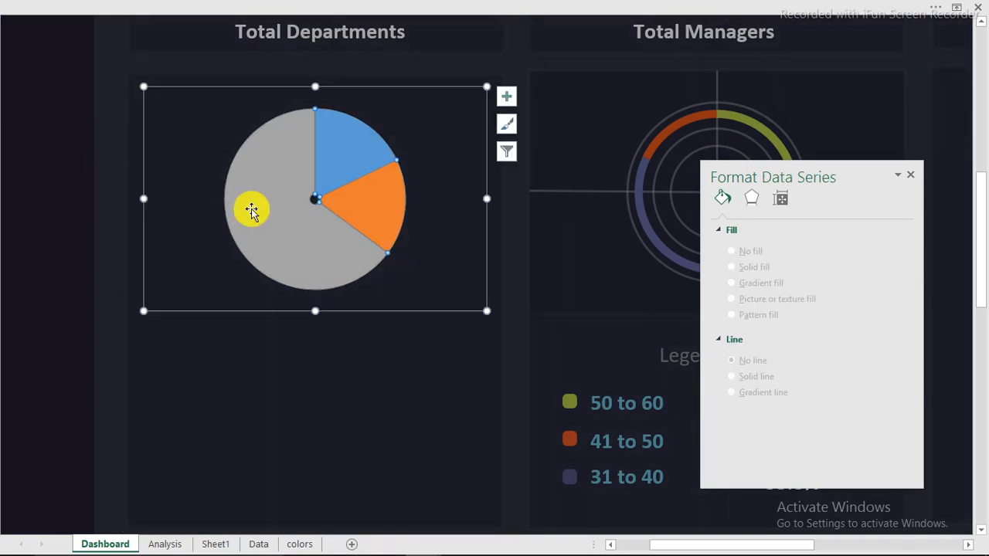
click(252, 210)
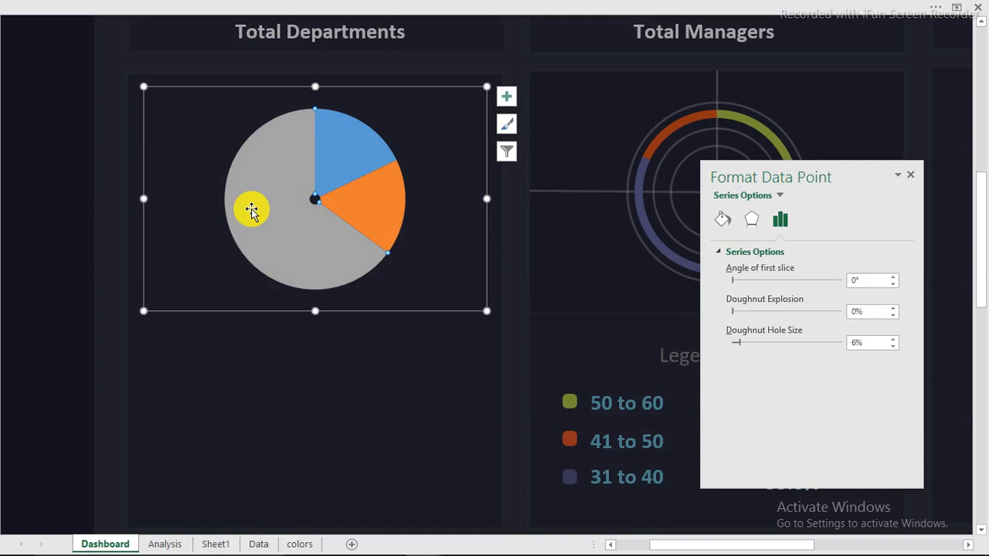
click(724, 222)
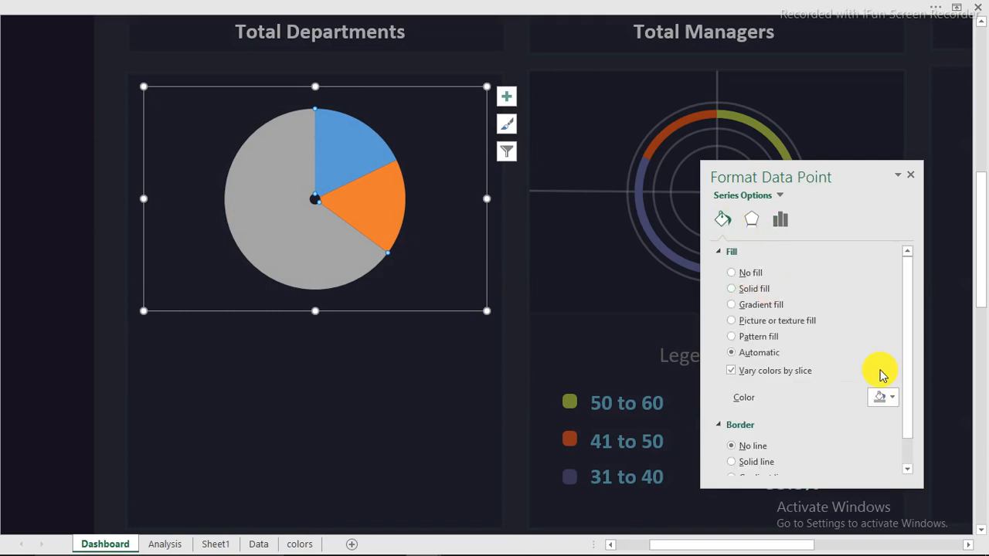
click(891, 398)
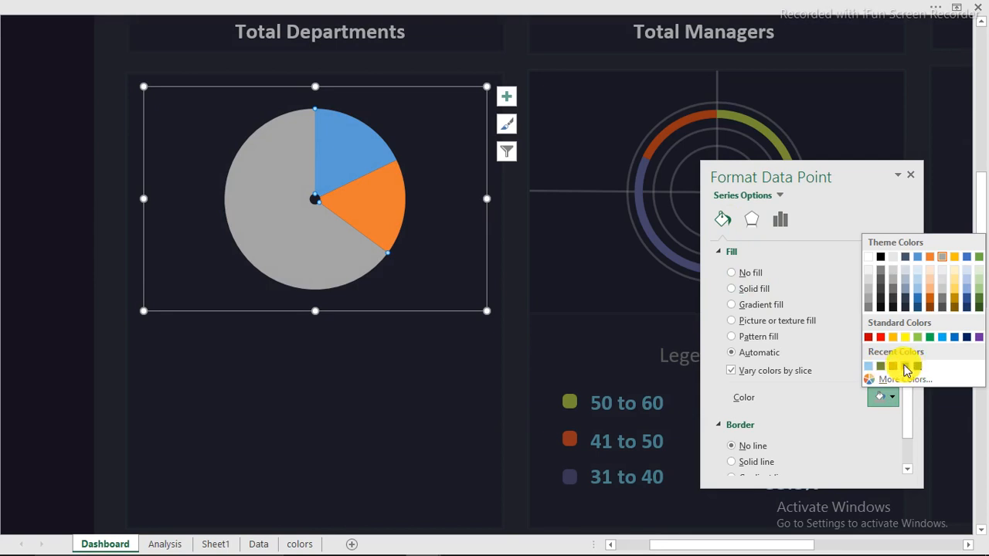
click(905, 367)
click(825, 354)
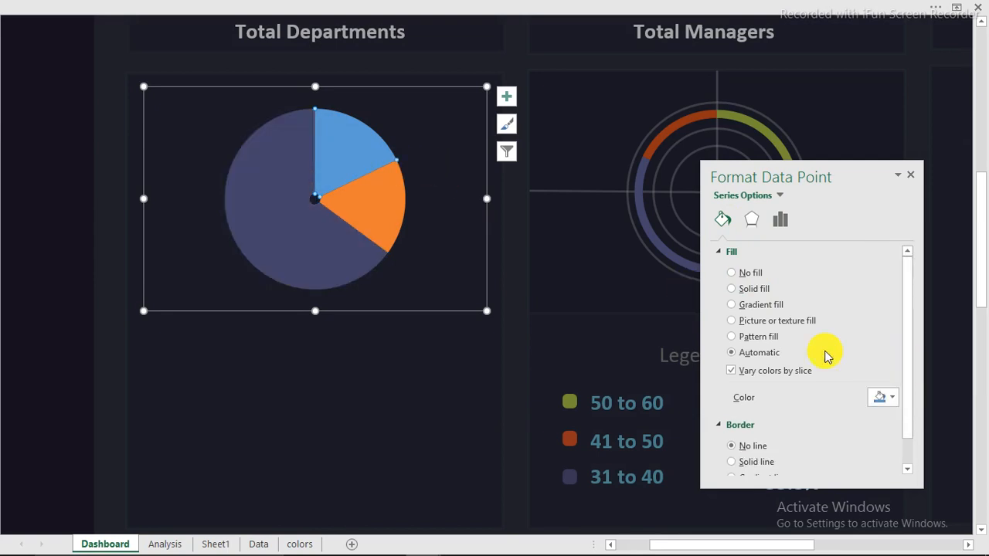
click(886, 397)
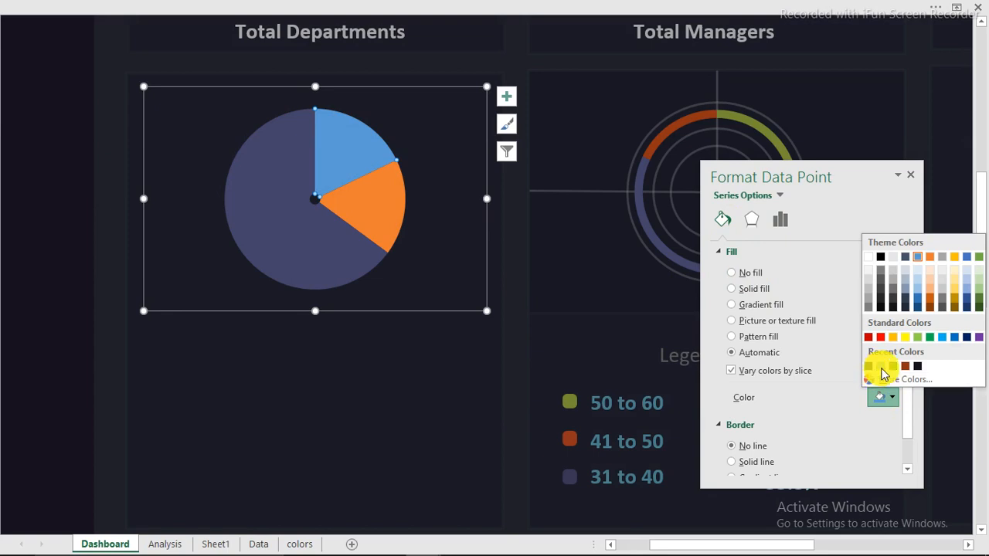
click(876, 368)
click(386, 214)
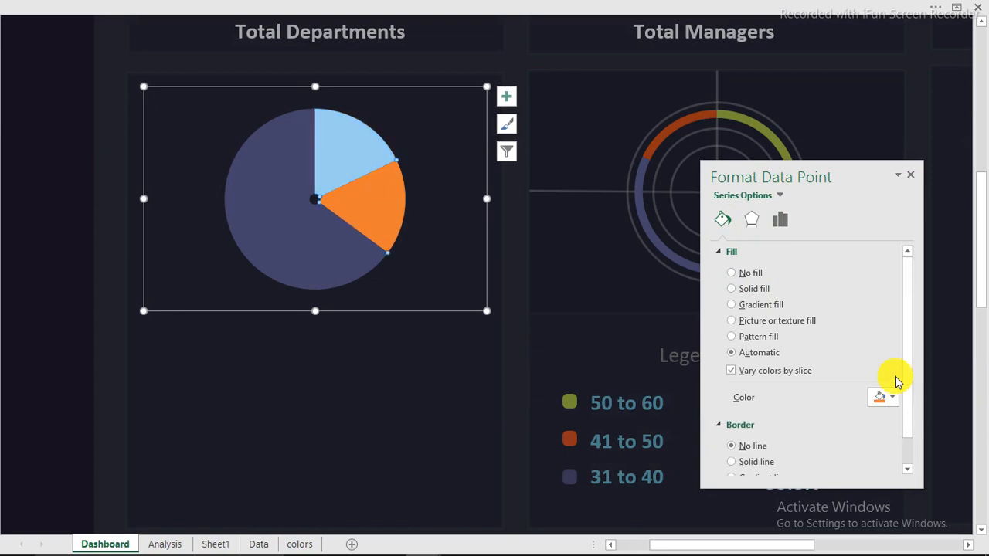
click(894, 395)
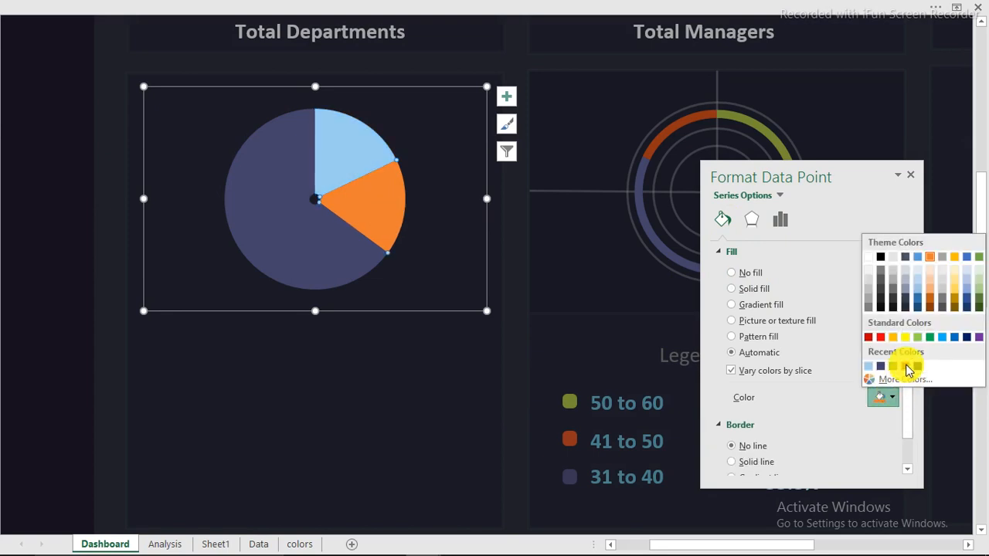
click(899, 367)
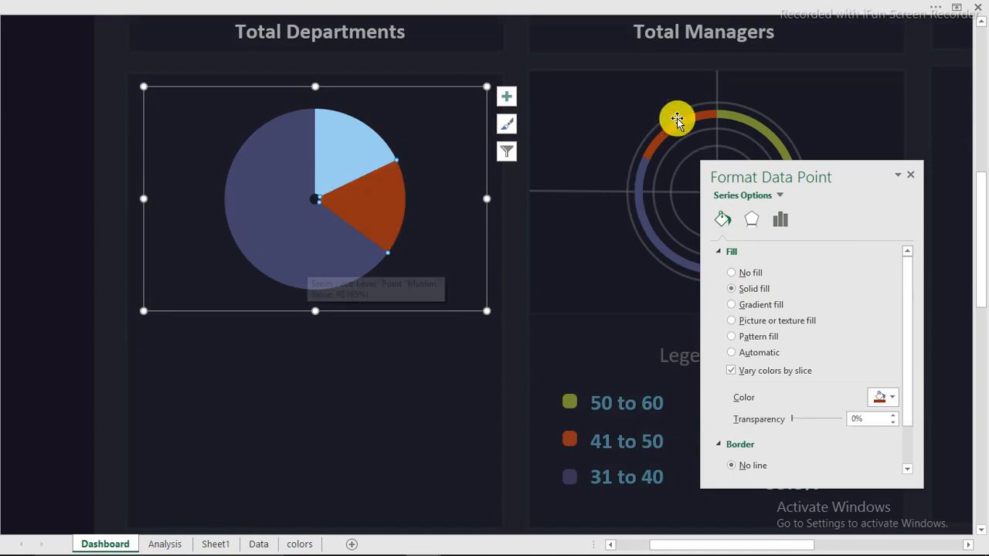
drag(876, 175, 917, 336)
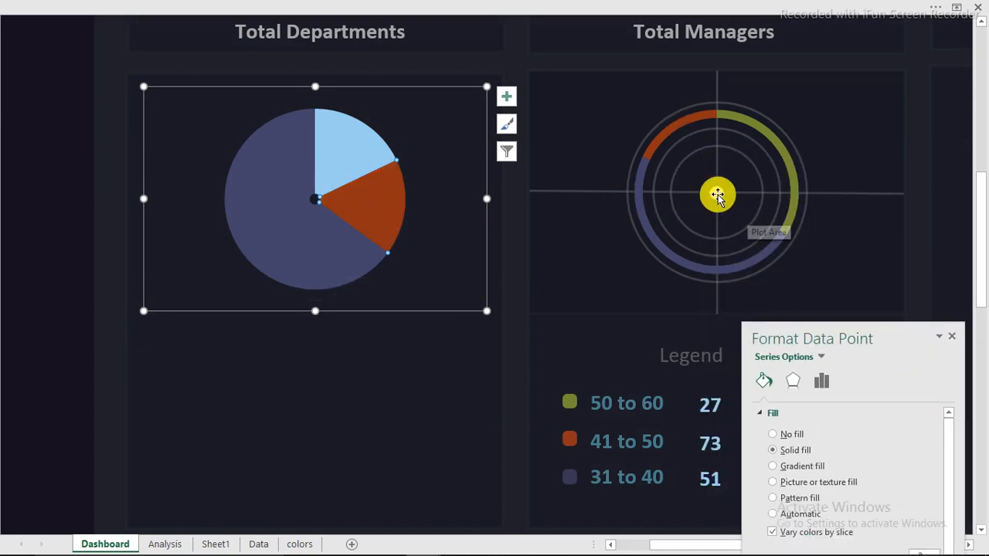
Copy the white centre dot onto the centre of the Total Departments pie
click(718, 195)
drag(717, 193, 315, 199)
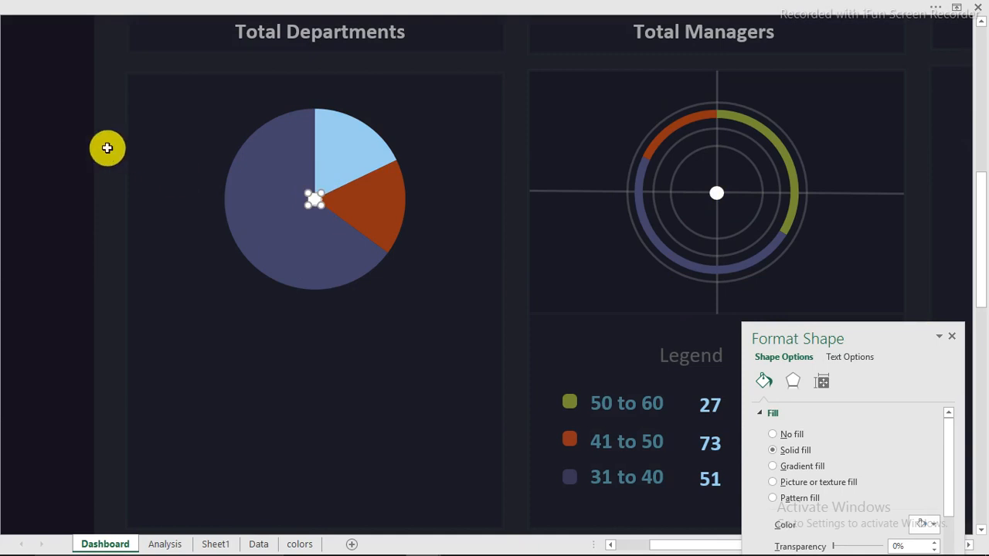
click(106, 148)
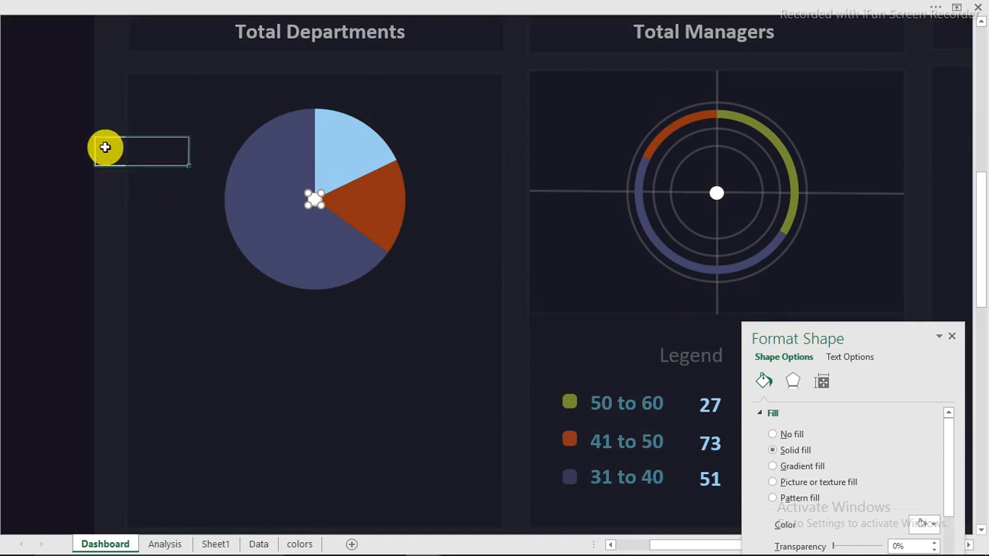
Copy the Total Managers outer ring onto the pie and resize it to encircle the whole pie
click(756, 115)
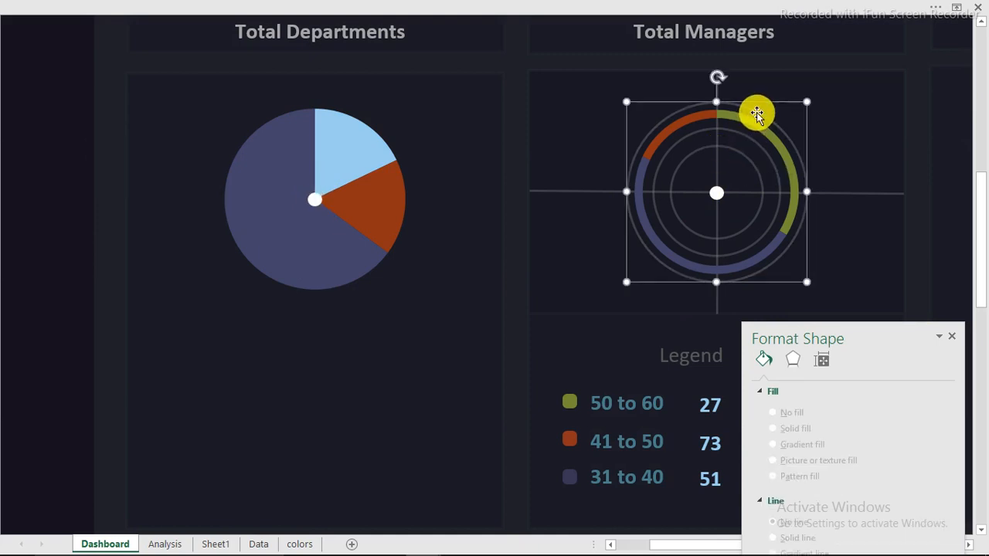
drag(756, 114, 355, 119)
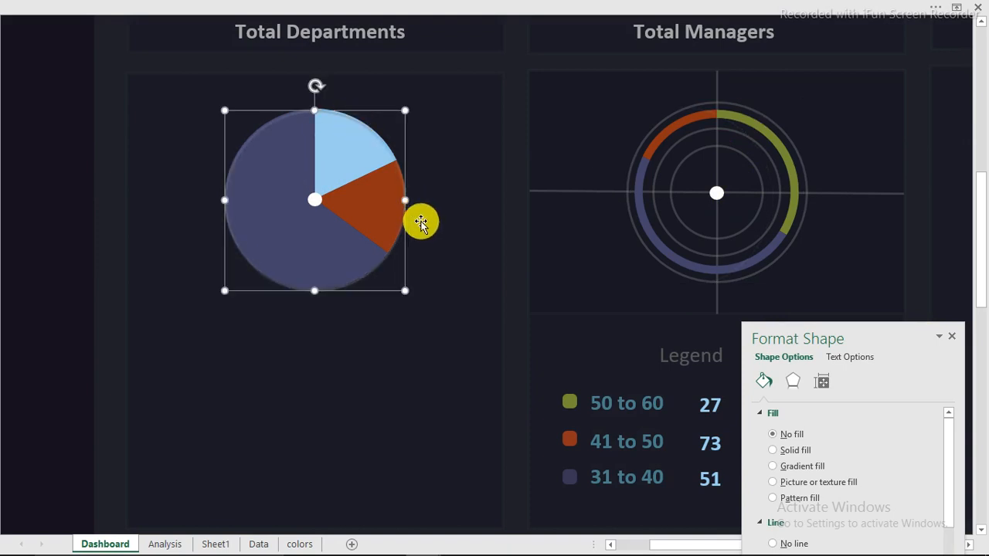
drag(405, 290, 379, 281)
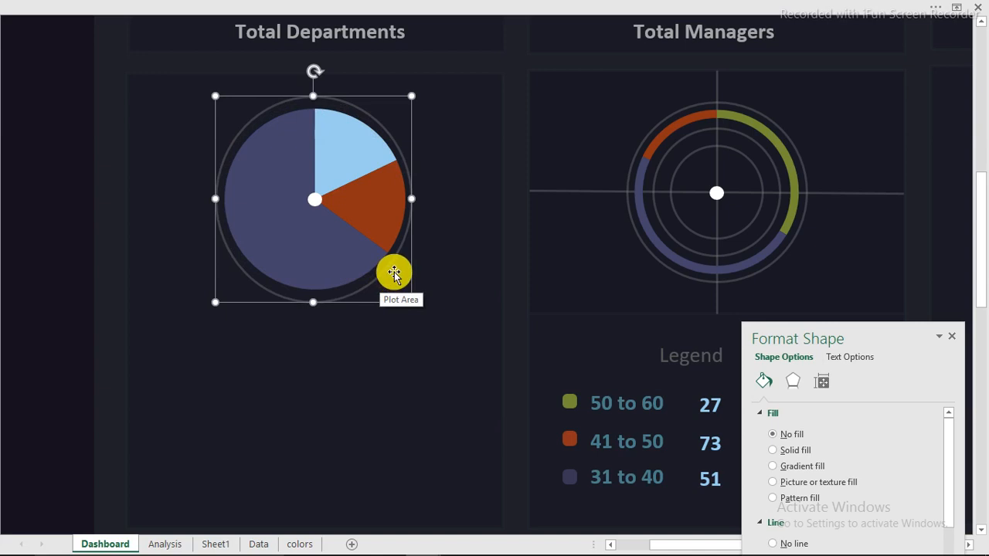
key(ctrl+z)
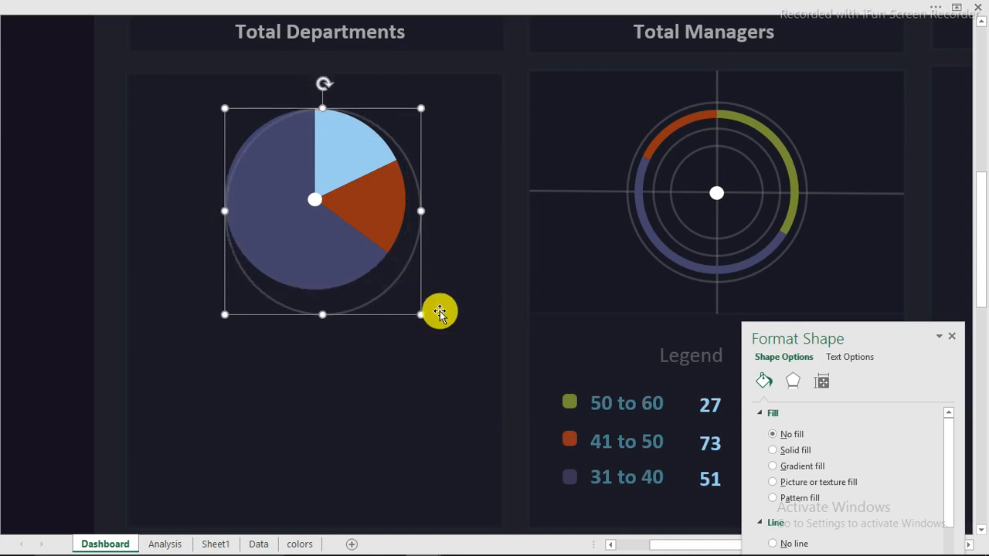
key(ctrl+z)
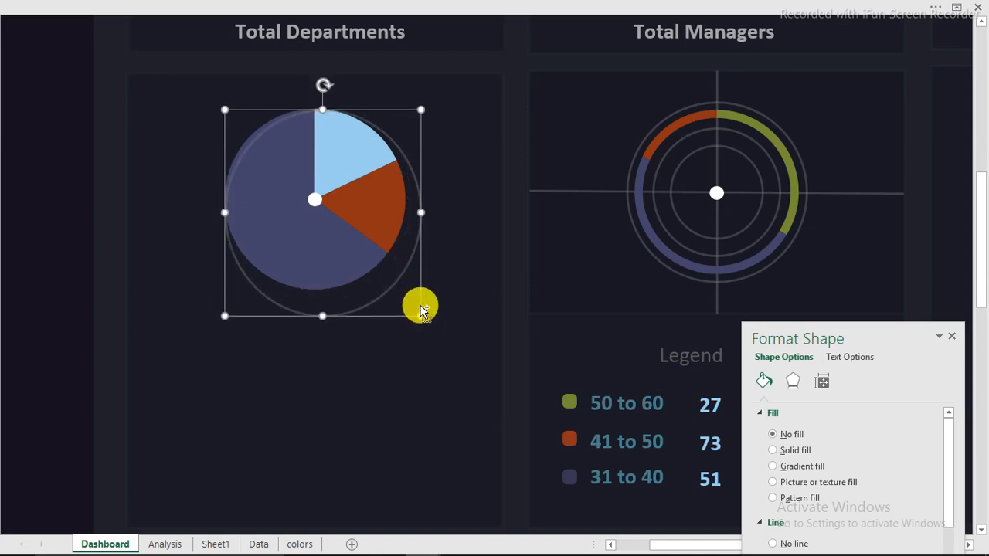
key(ctrl+z)
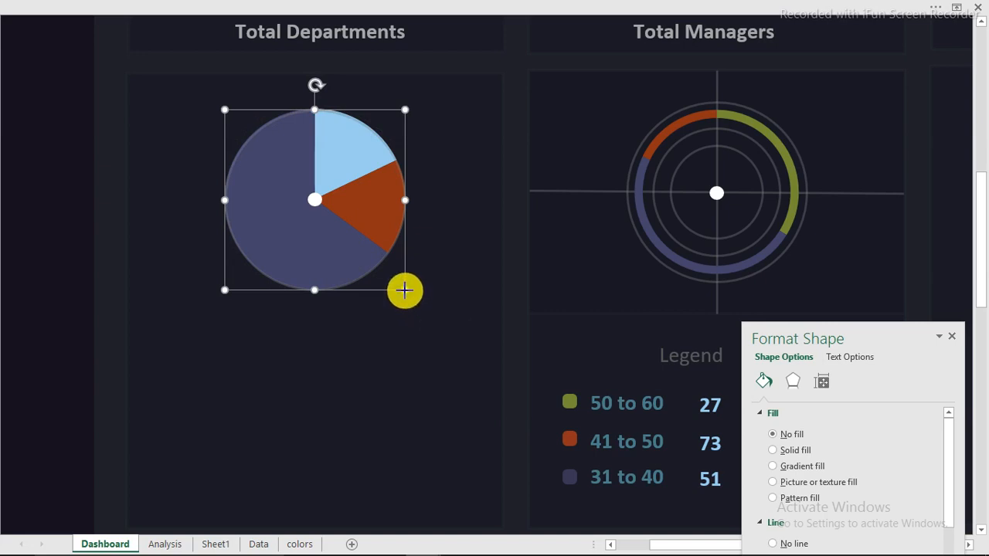
click(407, 293)
drag(413, 300, 416, 303)
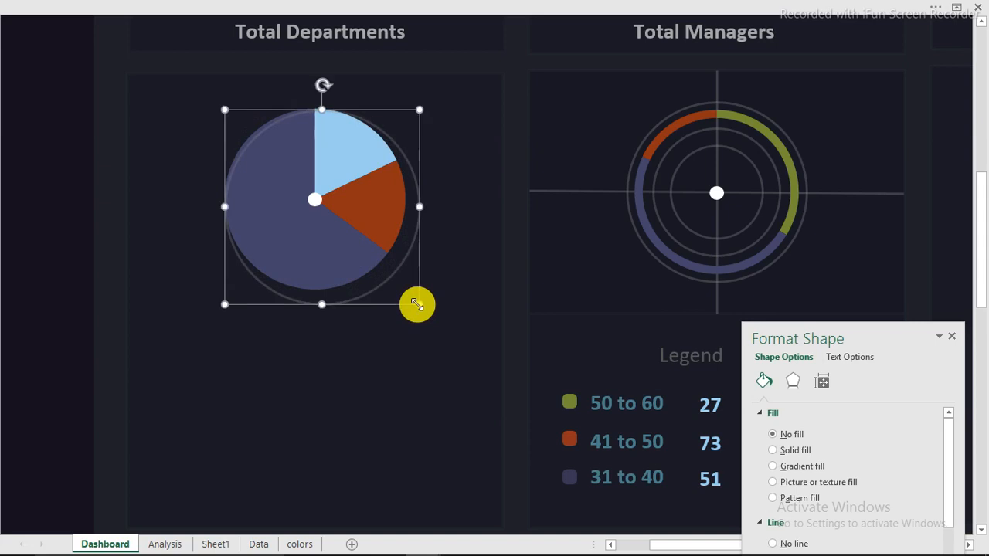
Centre the ring exactly on the pie with Align Center and Align Middle
ctrl+click(378, 169)
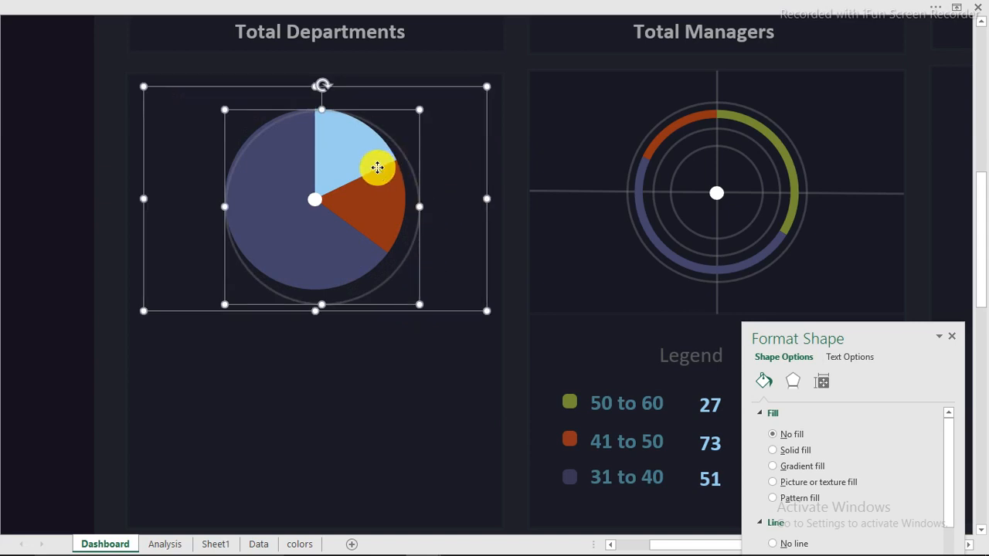
click(581, 23)
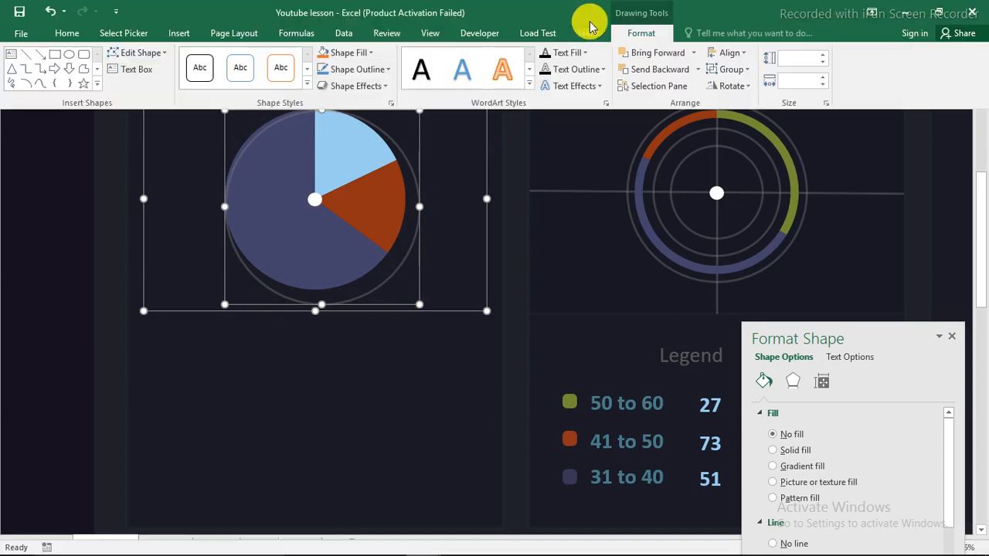
click(747, 54)
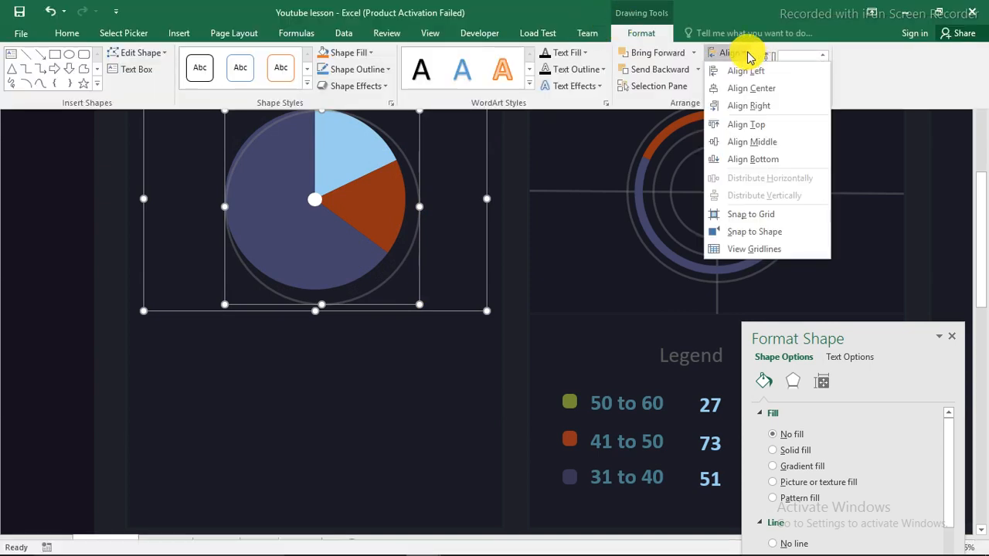
click(750, 89)
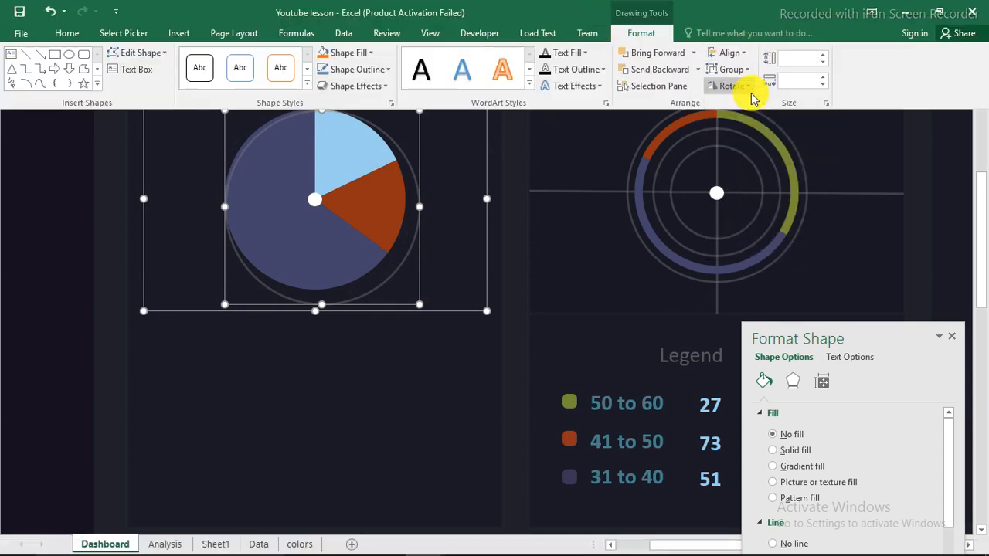
click(740, 52)
click(771, 139)
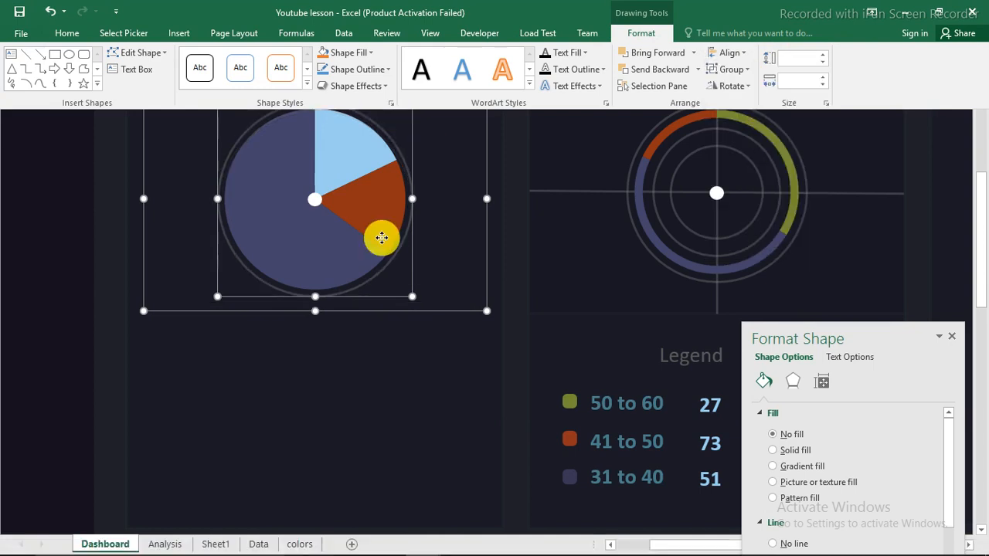
Ctrl-drag a duplicate of the outer ring off the pie
click(69, 207)
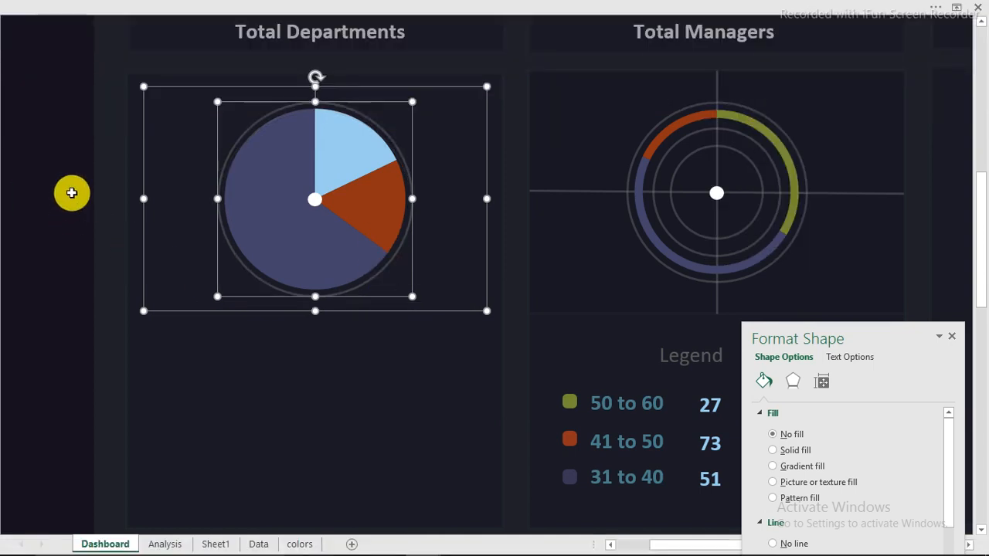
click(69, 207)
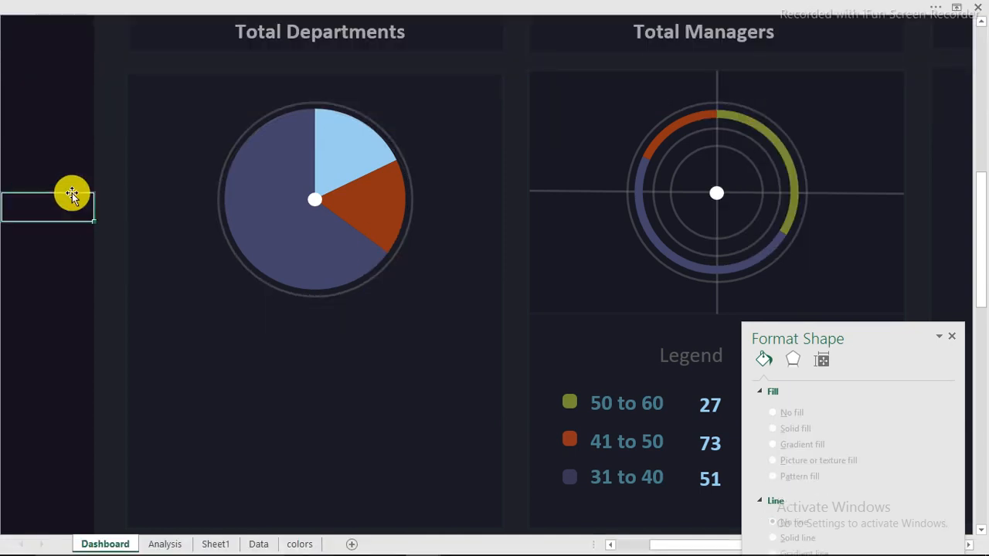
click(409, 188)
drag(410, 187, 431, 280)
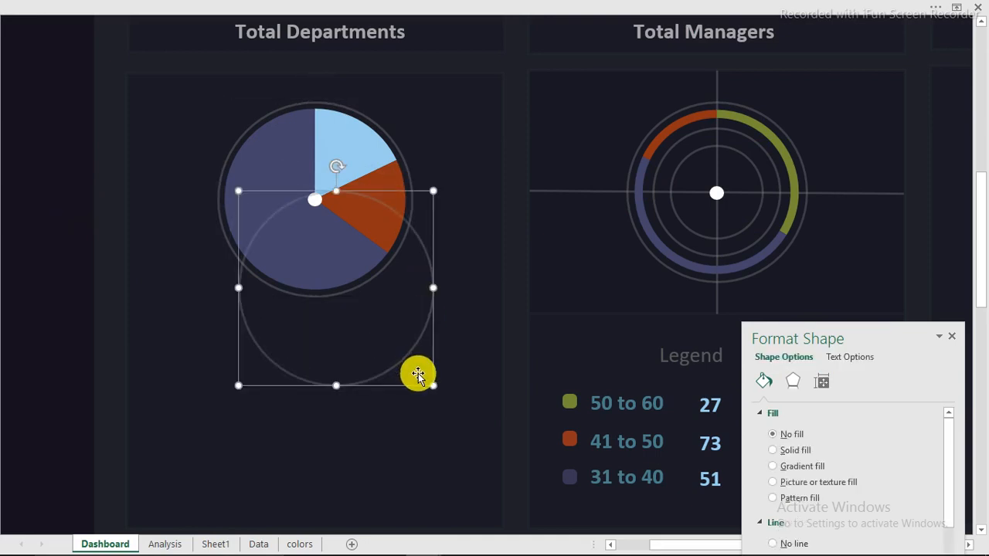
Move the duplicate ring to the pie's centre and vertically centre it with Align Middle
drag(430, 371, 363, 222)
shift+click(380, 228)
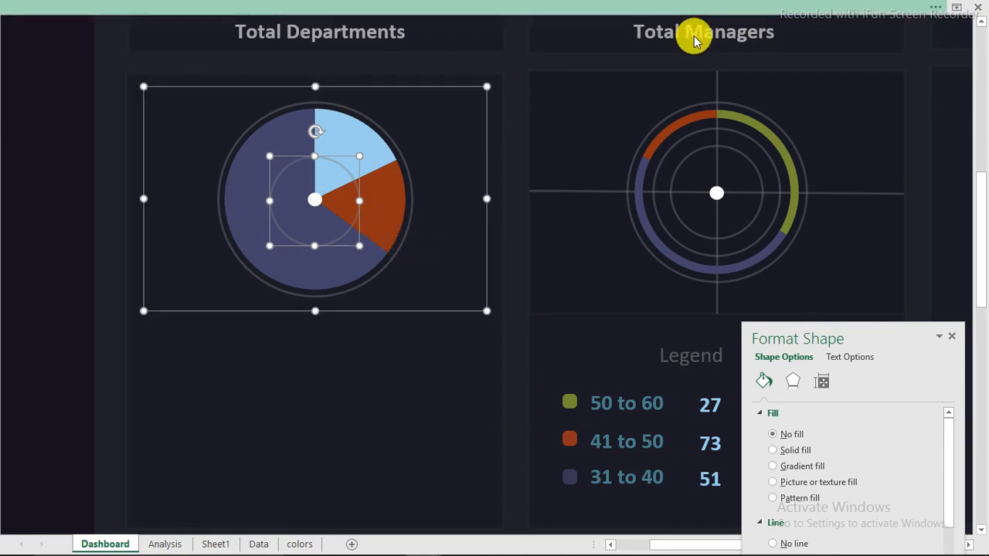
click(694, 8)
click(729, 52)
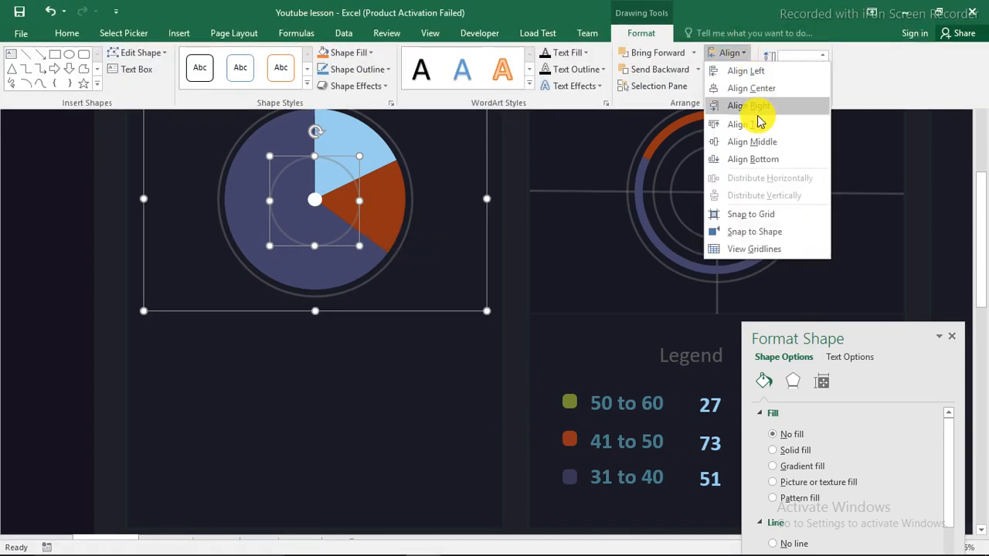
click(748, 56)
click(746, 53)
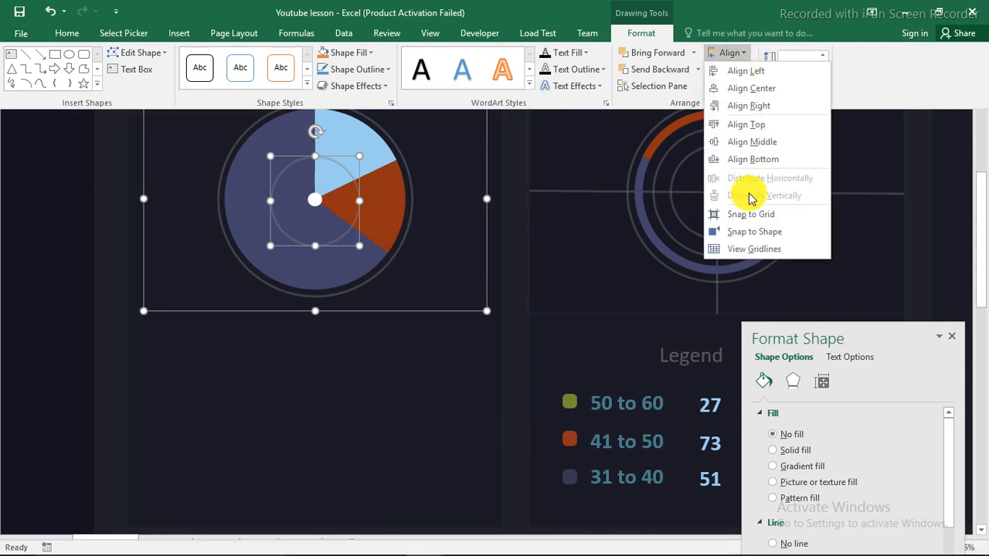
click(757, 143)
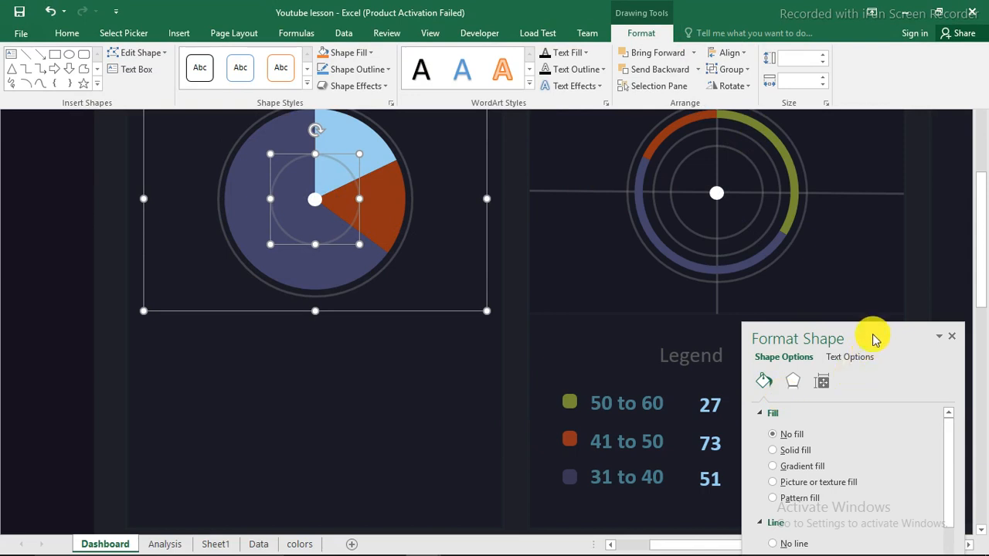
drag(878, 331, 662, 65)
Give the small inner ring an 18% transparent, 1.75 pt grey line
click(111, 165)
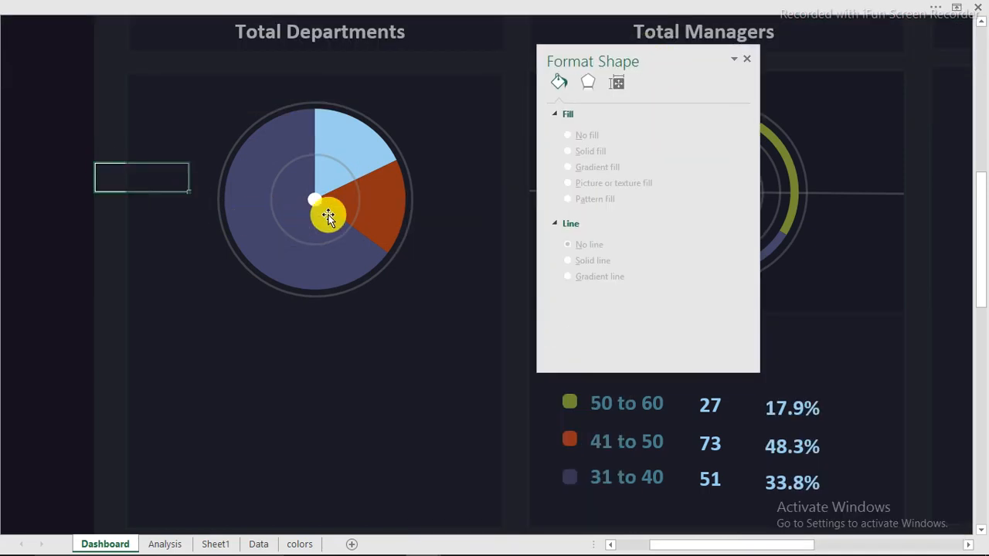
click(350, 226)
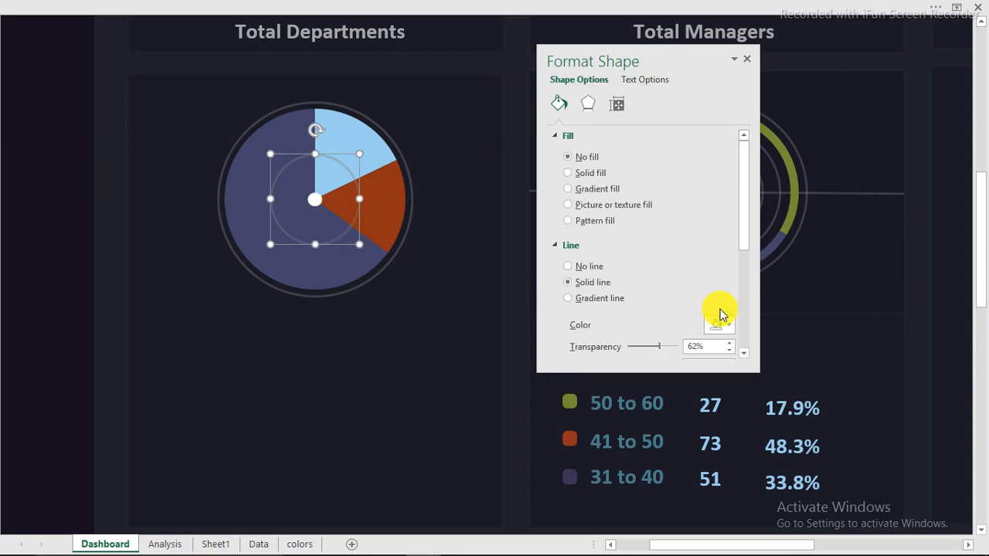
drag(746, 240, 746, 276)
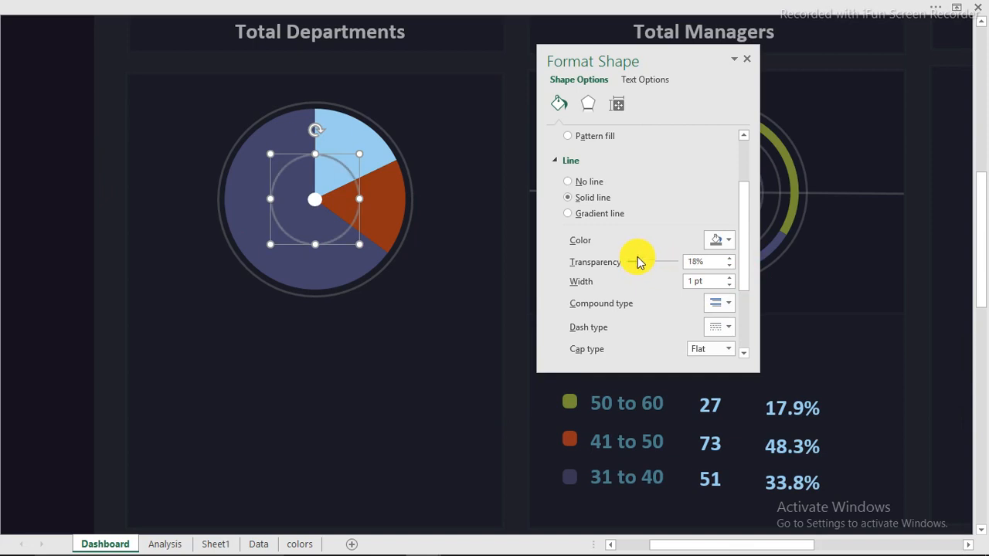
mouse_move(424, 541)
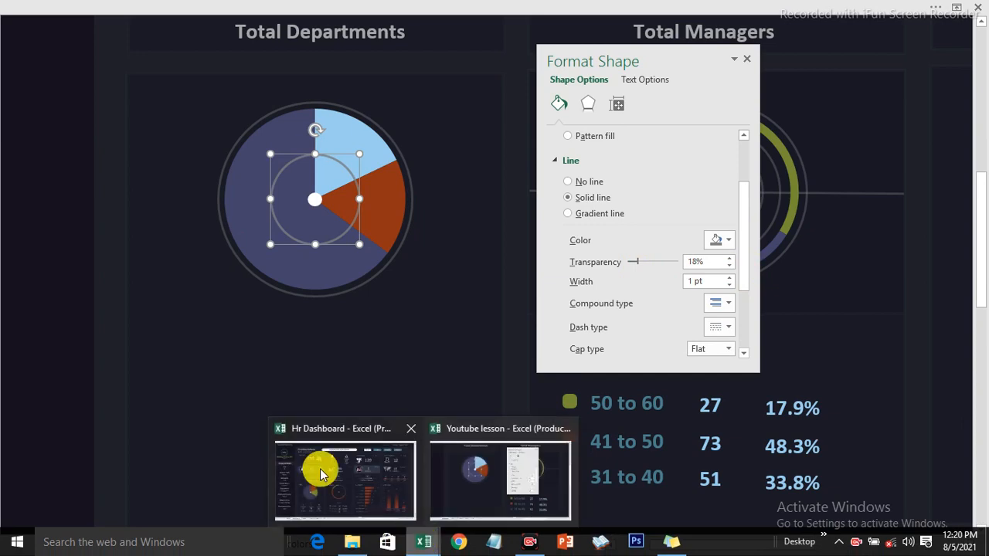
mouse_move(337, 475)
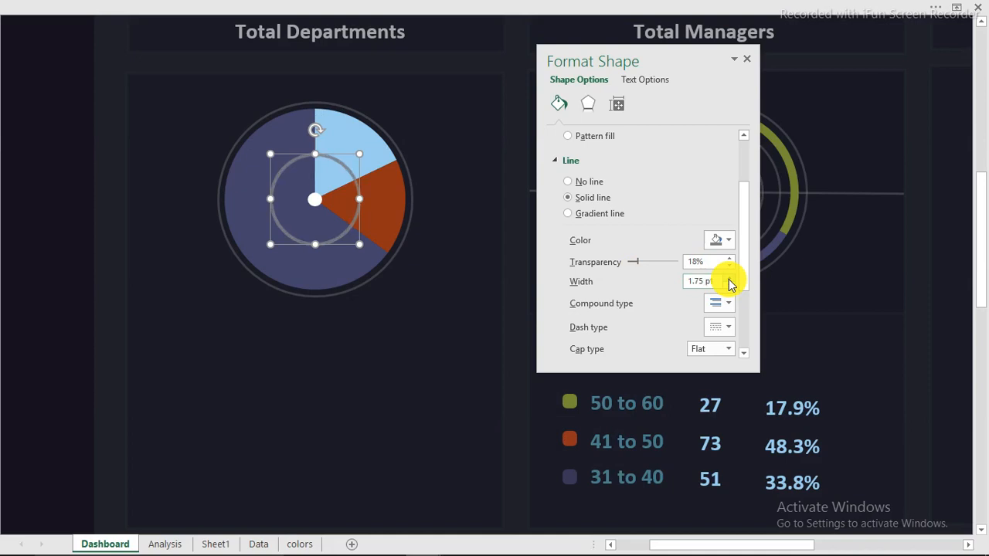
click(97, 114)
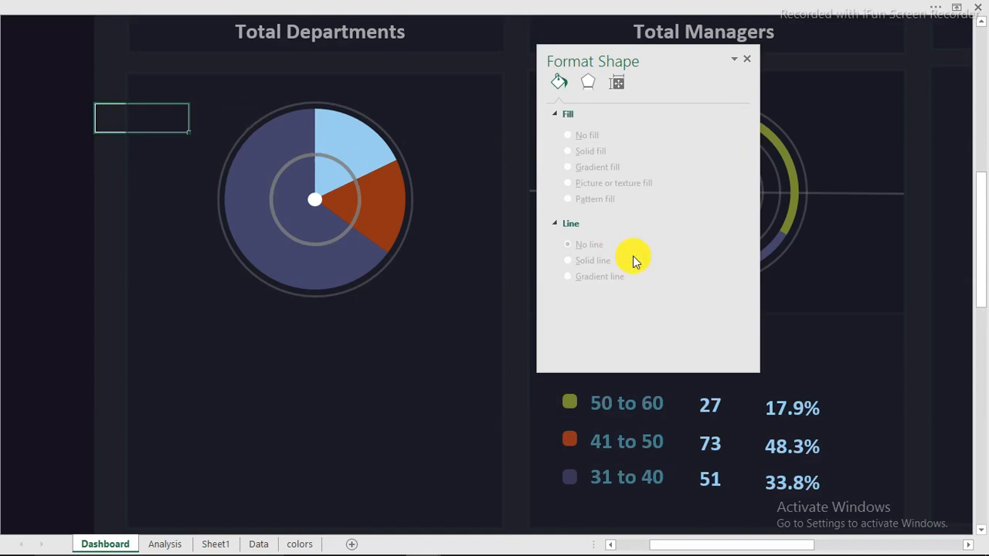
click(751, 58)
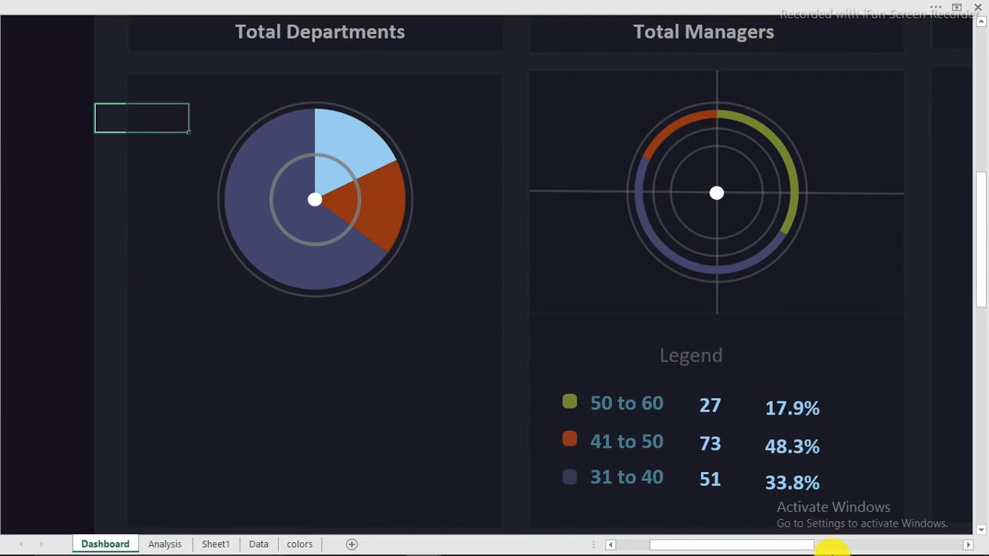
Paste the Christian, Muslim and Hindu legend and position it just below the Total Departments pie
mouse_move(905, 541)
click(854, 546)
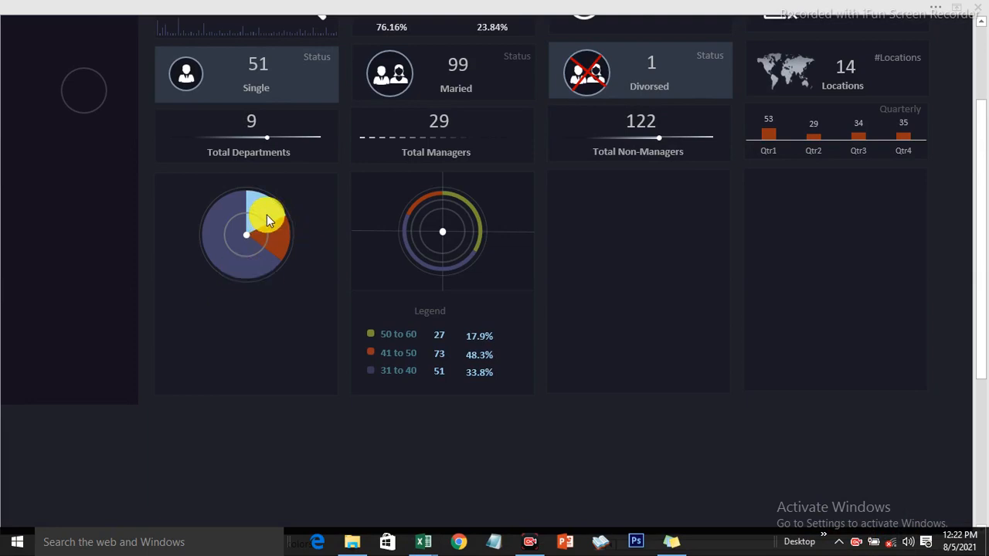
click(210, 324)
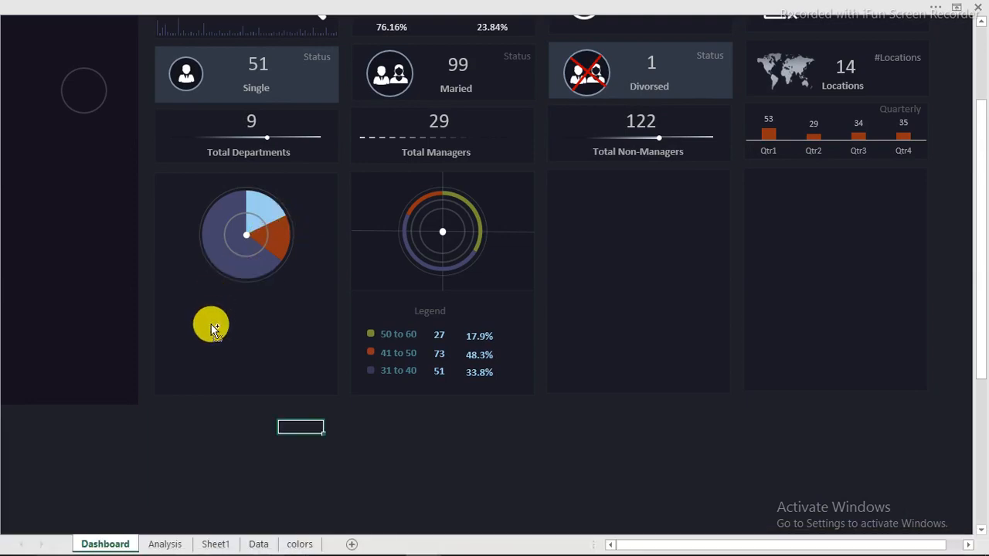
key(ctrl+v)
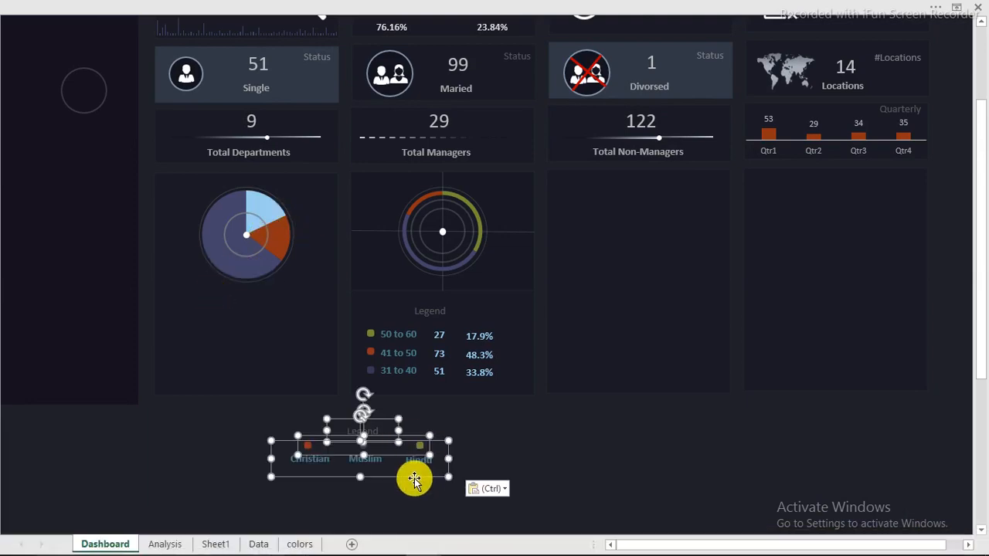
drag(324, 439, 296, 344)
click(296, 456)
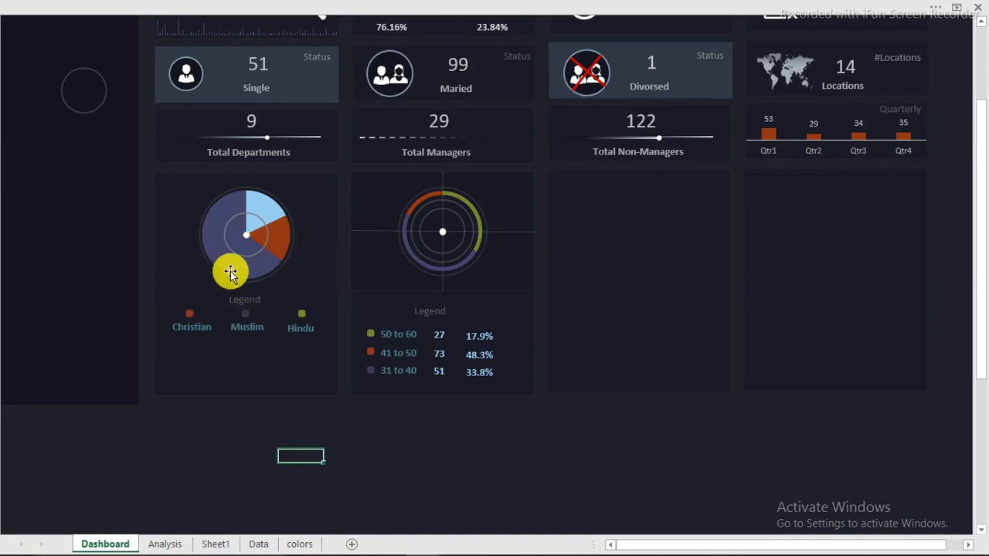
mouse_move(236, 276)
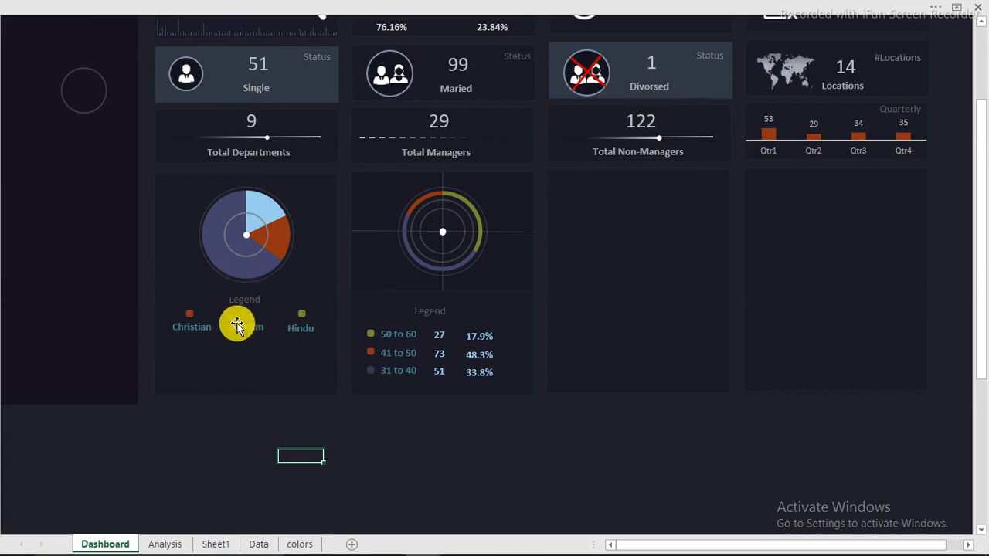
click(203, 327)
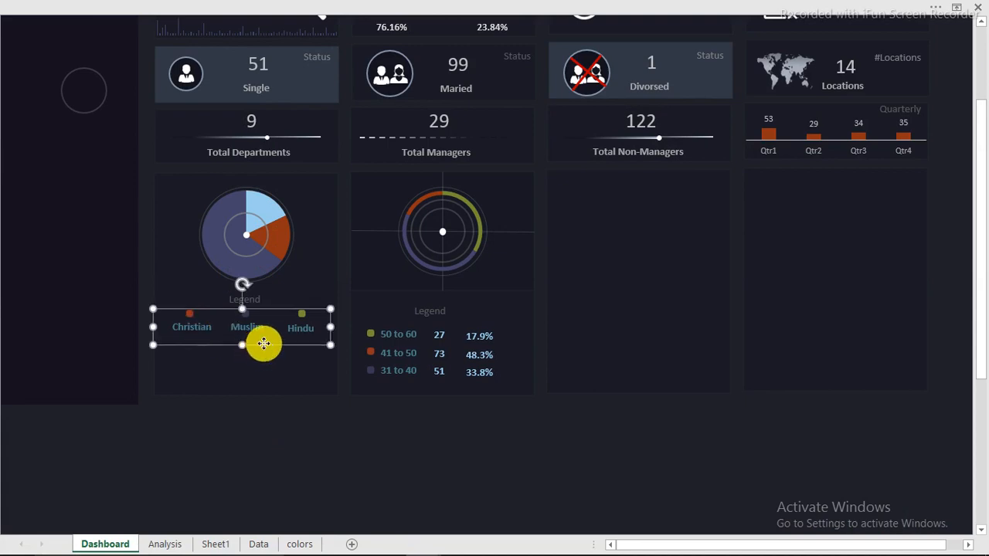
drag(263, 342, 265, 381)
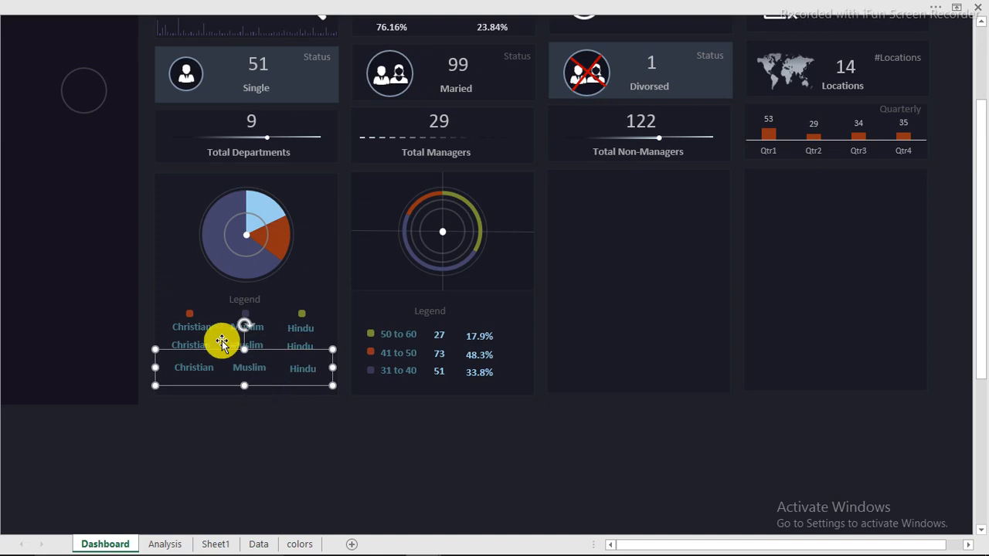
click(445, 7)
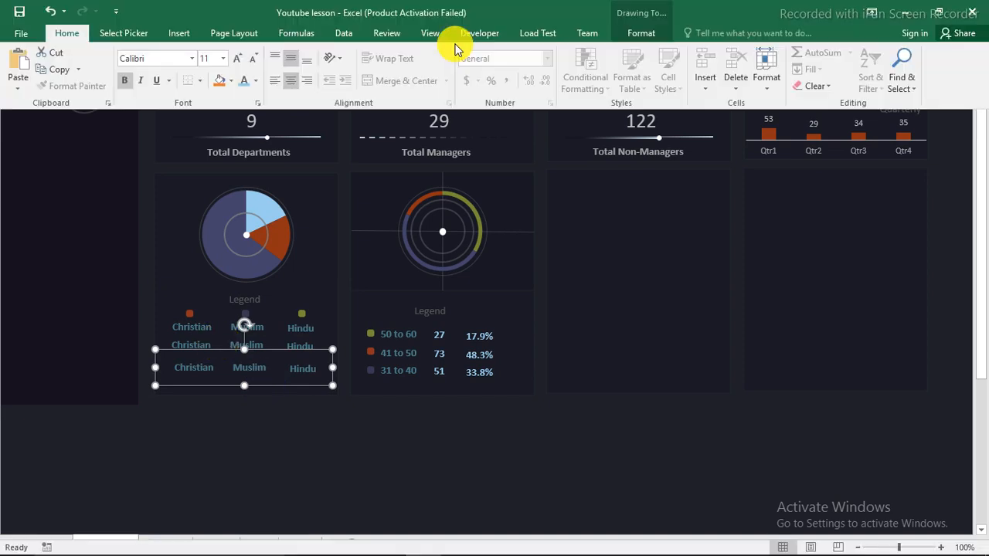
Turn on the Formula Bar and select the Christian number box in the faith legend
click(436, 34)
click(232, 59)
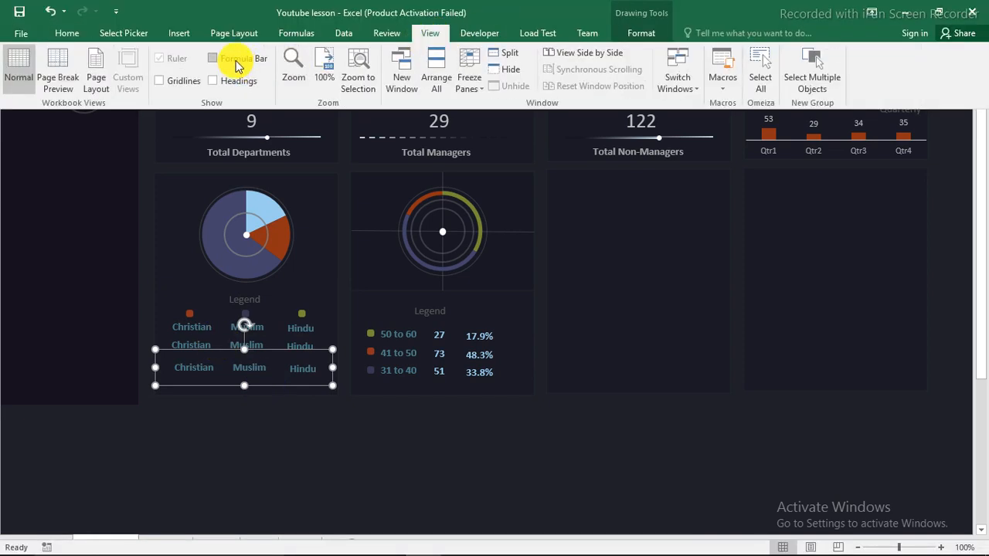
click(214, 468)
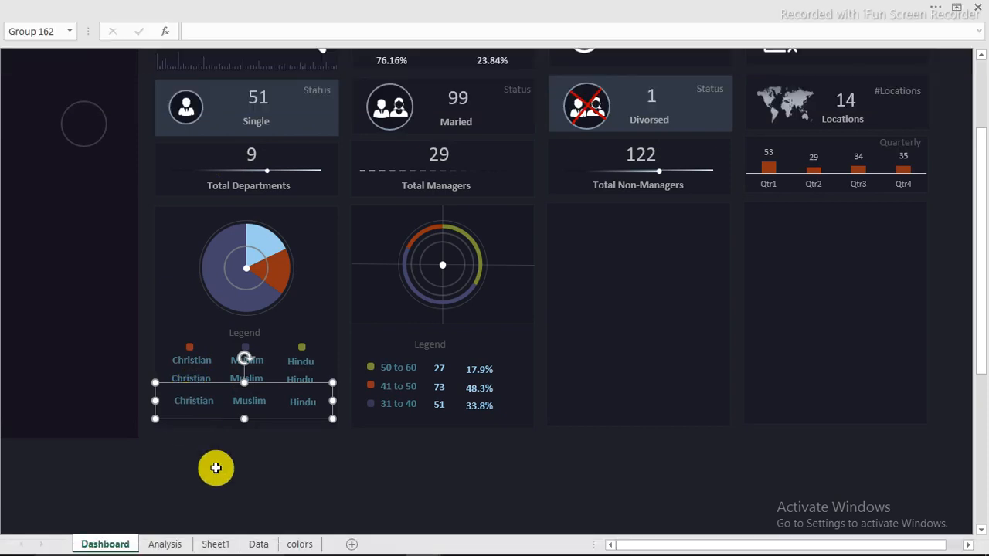
click(214, 468)
click(201, 382)
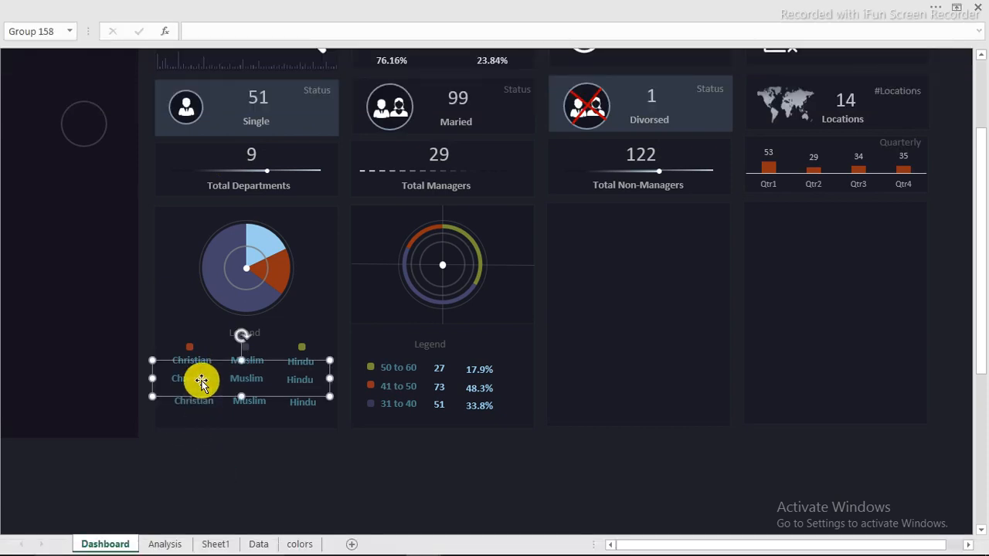
click(201, 382)
Link the Christian number box to Sheet1!O4 with an = formula
drag(366, 29, 217, 17)
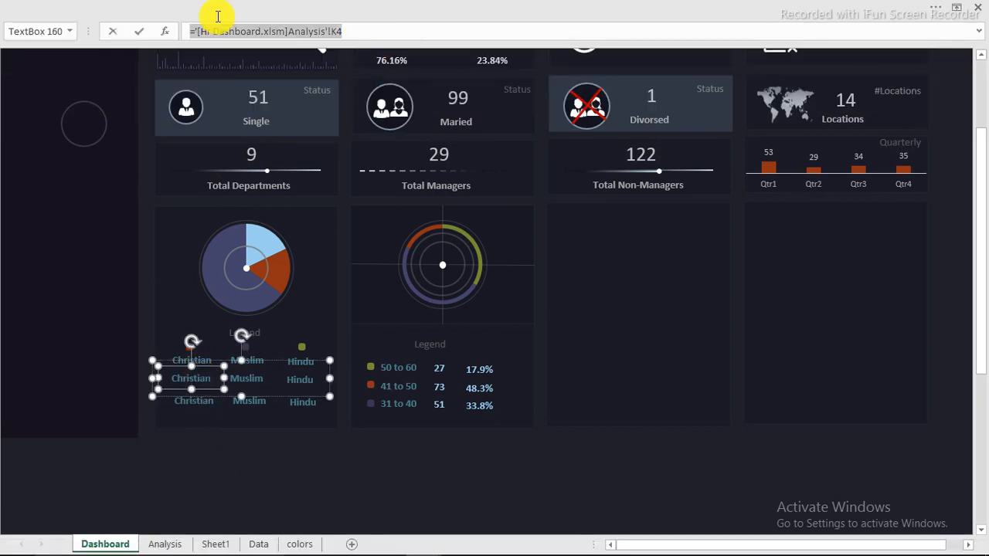
text(=)
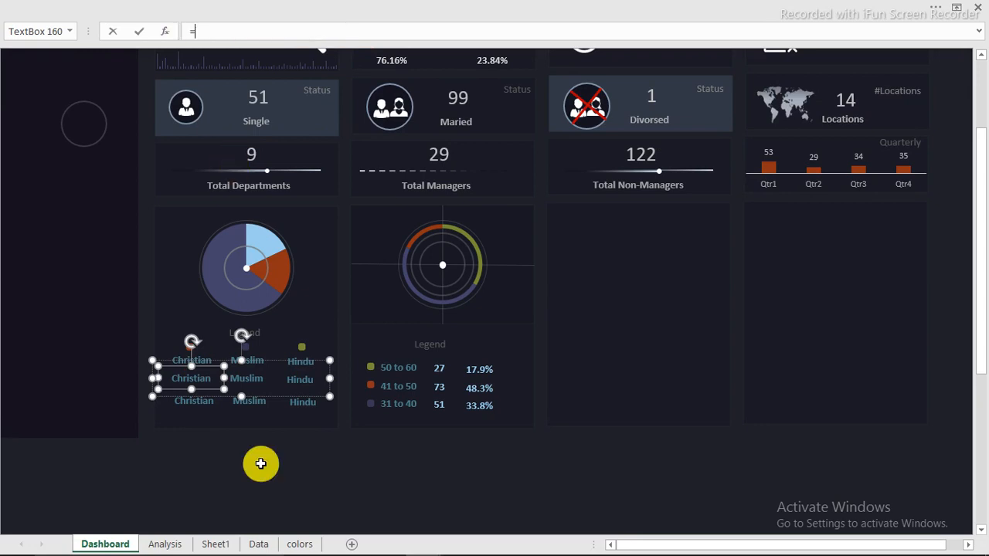
click(218, 544)
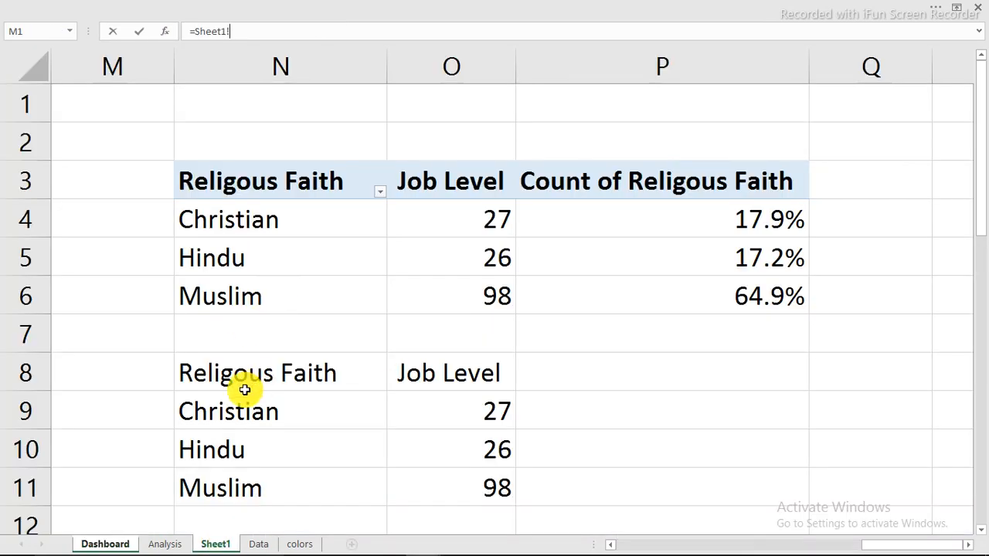
click(478, 217)
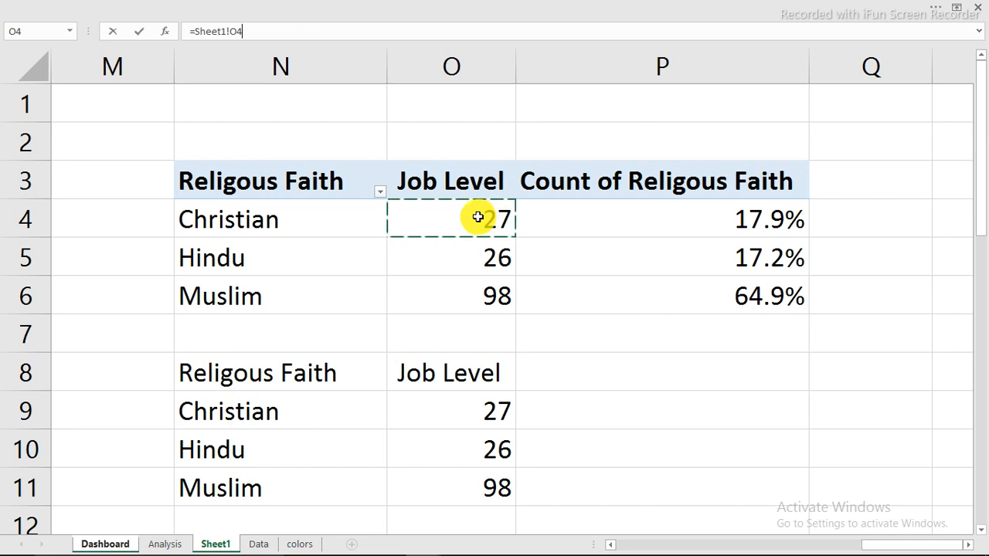
key(Return)
click(249, 380)
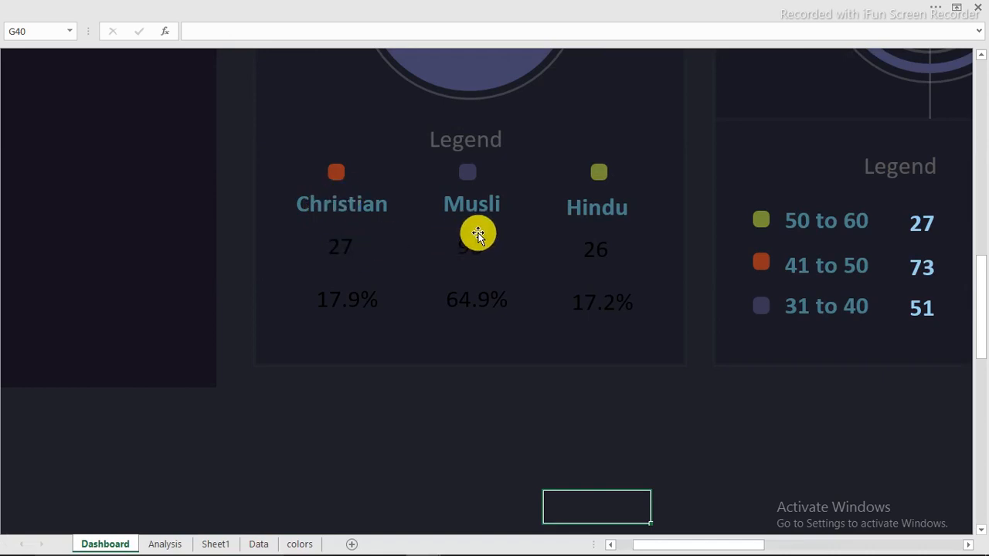
Widen the Muslim label box so the full word shows
click(486, 208)
click(487, 207)
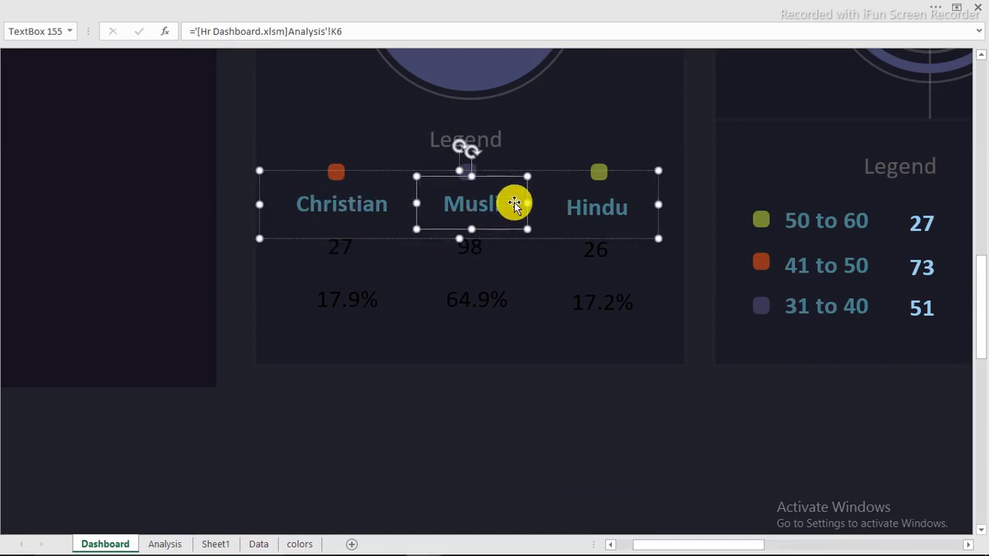
drag(522, 202, 531, 204)
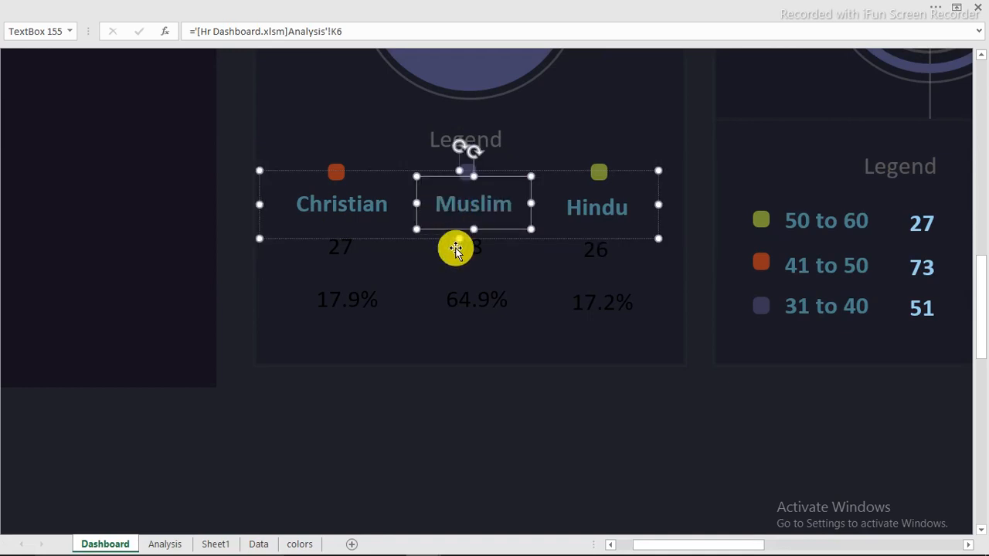
click(502, 397)
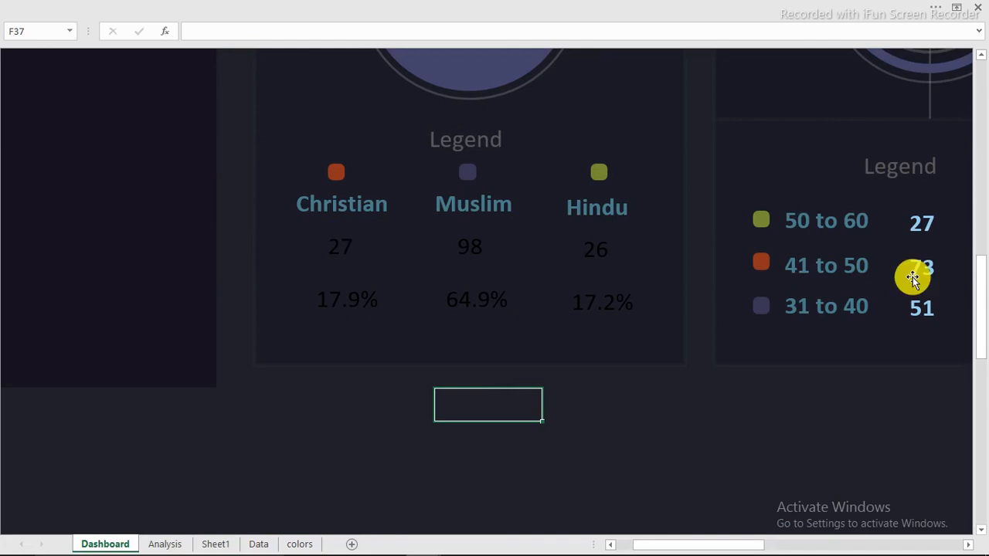
Make the 27, 98, 26 count row bold and light blue, matching the age legend
click(921, 231)
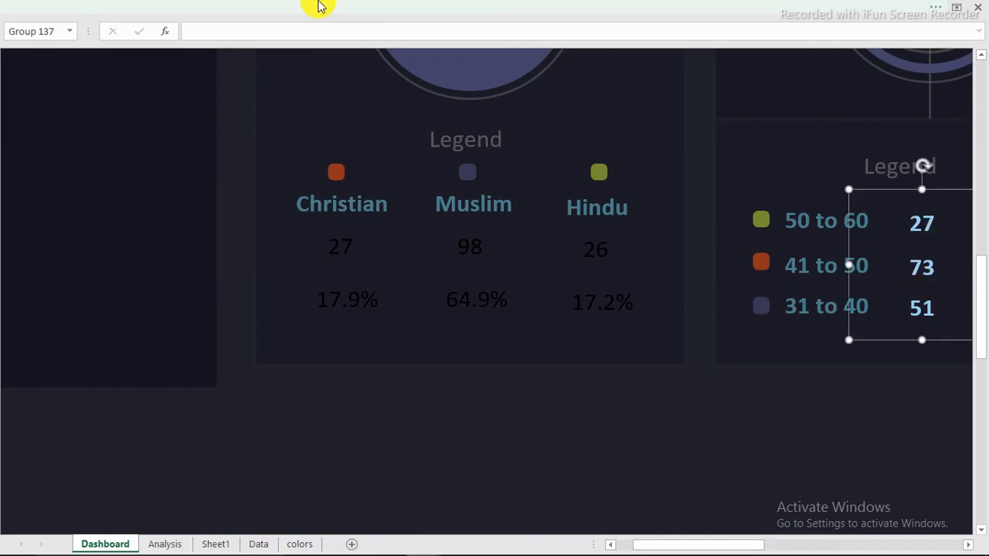
click(154, 8)
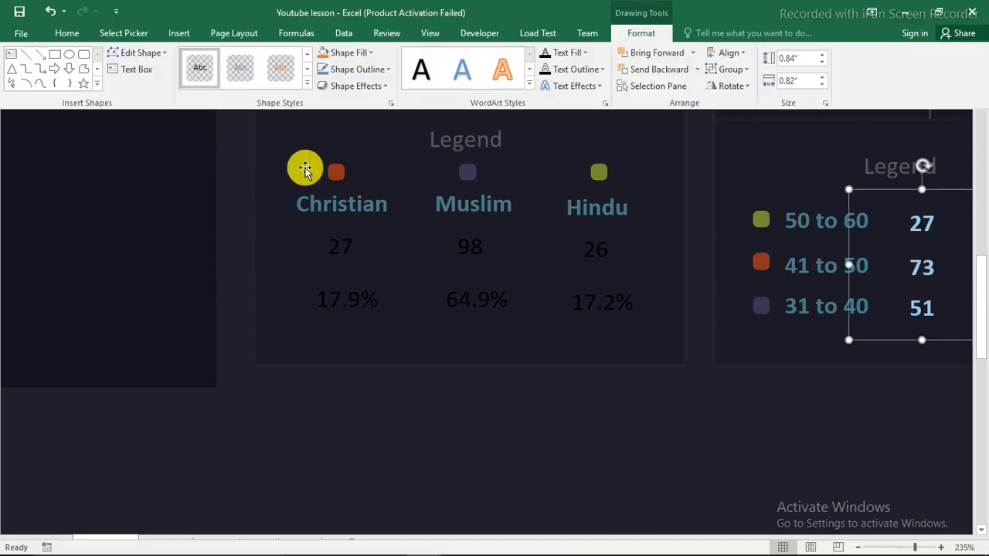
click(77, 37)
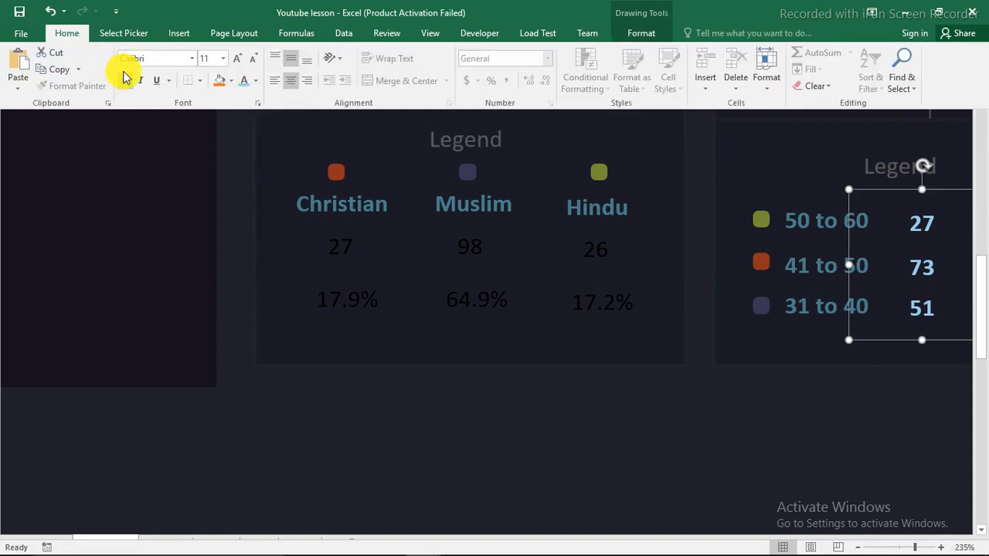
click(349, 245)
key(ctrl+shift+F1)
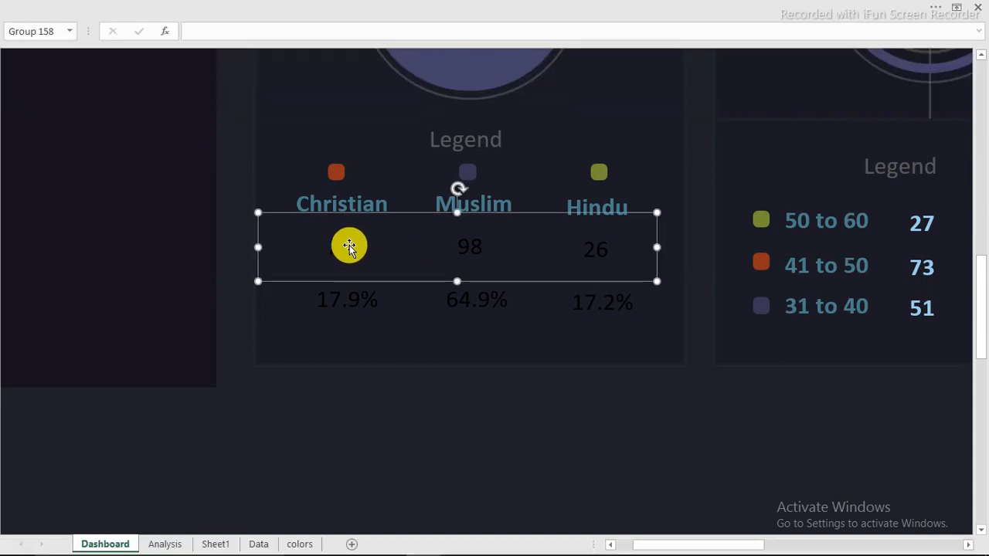
click(921, 226)
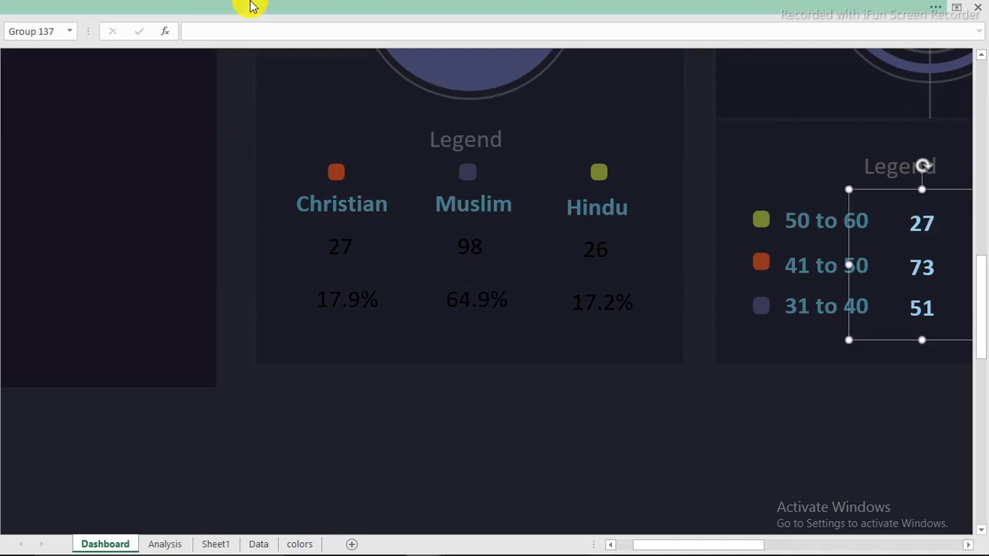
key(ctrl+shift+F1)
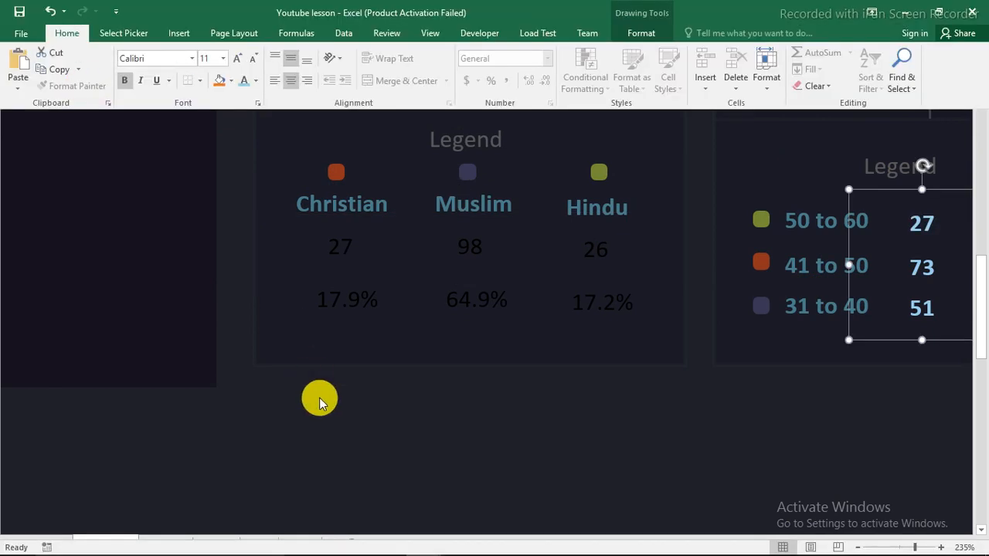
click(333, 247)
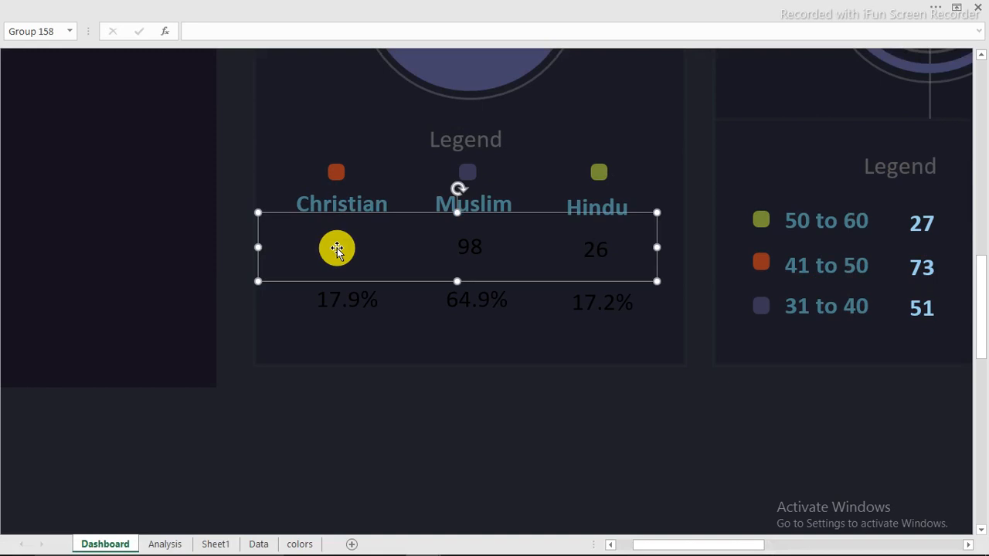
click(184, 11)
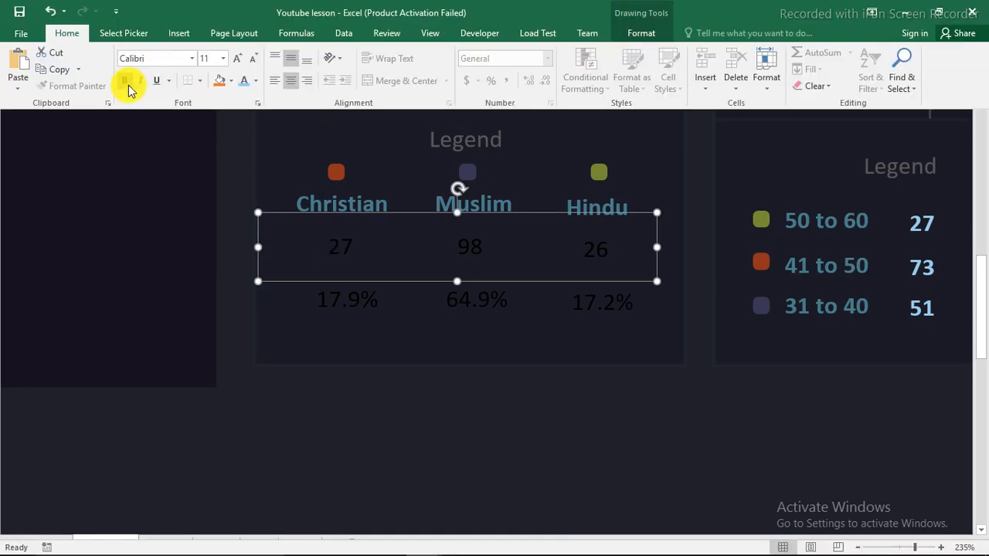
click(125, 81)
click(243, 83)
Make the 17.9%, 64.9%, 17.2% percentage row bold and light blue
click(338, 304)
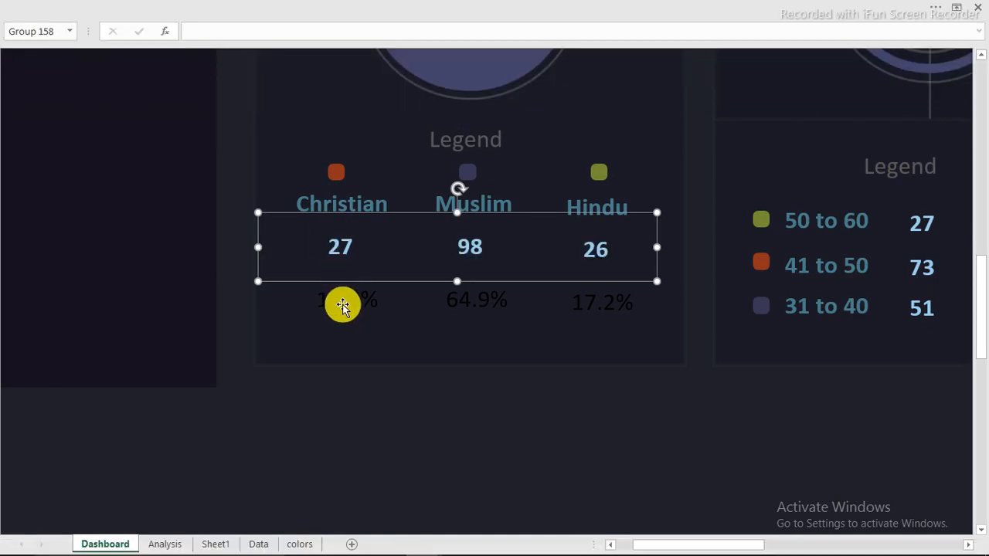
click(131, 9)
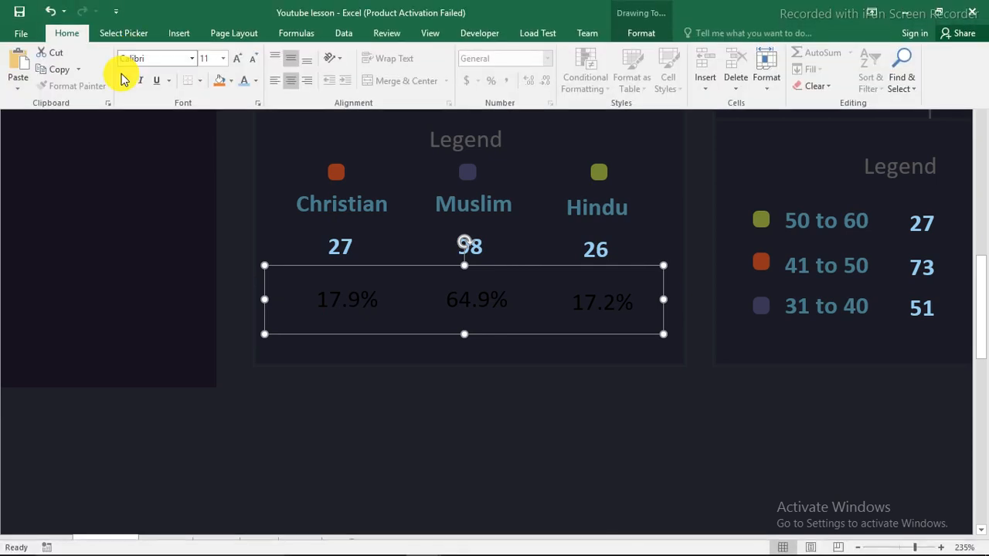
click(124, 81)
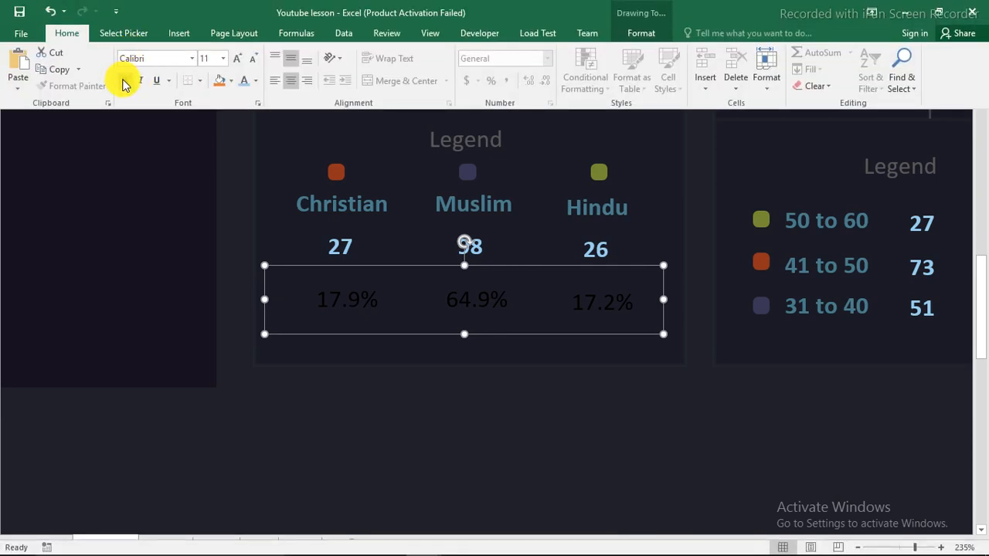
click(245, 81)
click(395, 441)
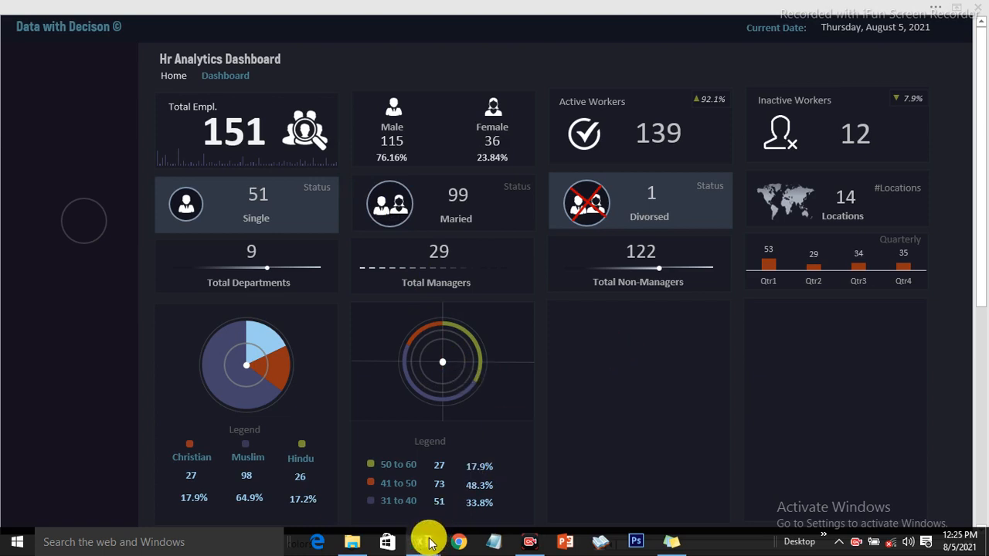
Switch to the Hr Dashboard workbook window via its taskbar preview
mouse_move(430, 543)
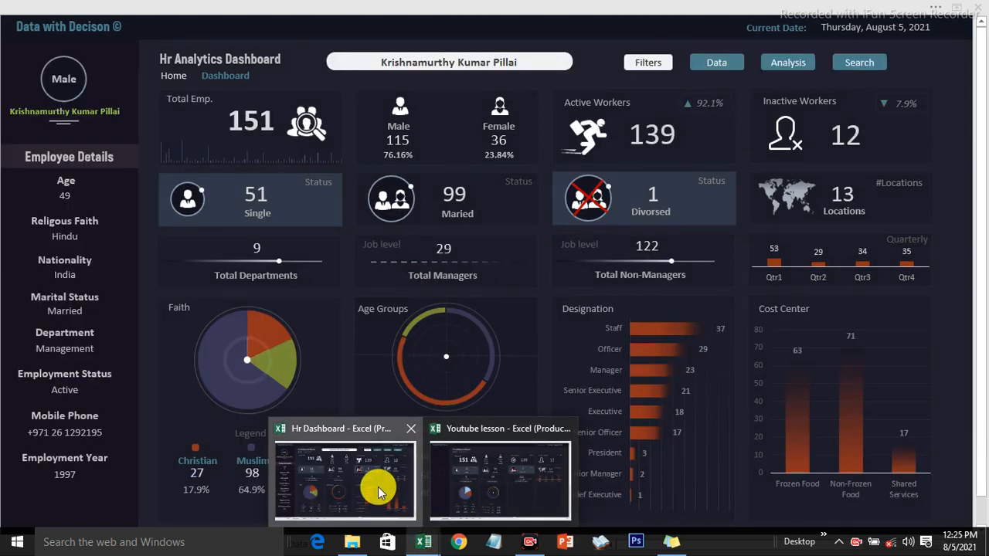
click(379, 492)
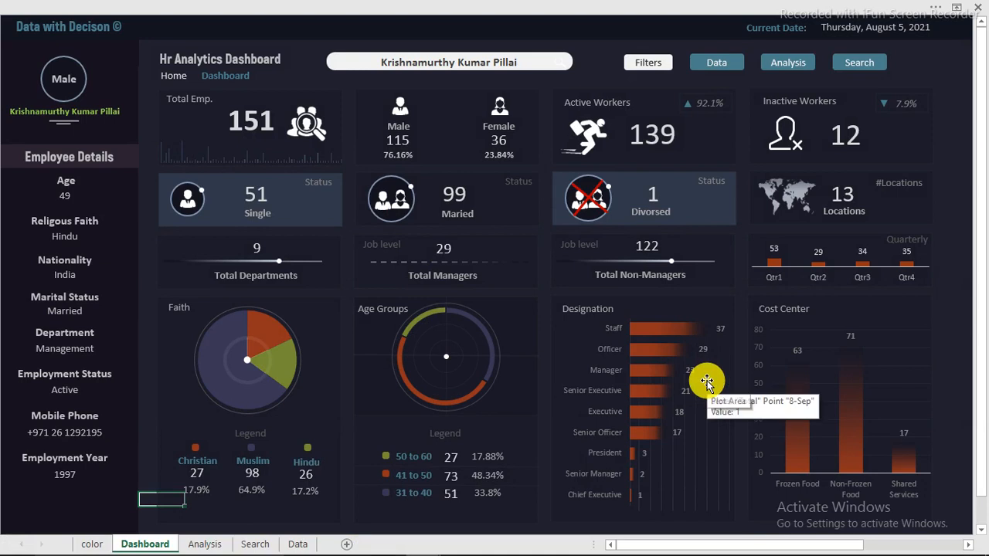
Copy the Designation and Cost Center chart titles and paste them into the lesson workbook's empty dashboard panels
click(593, 316)
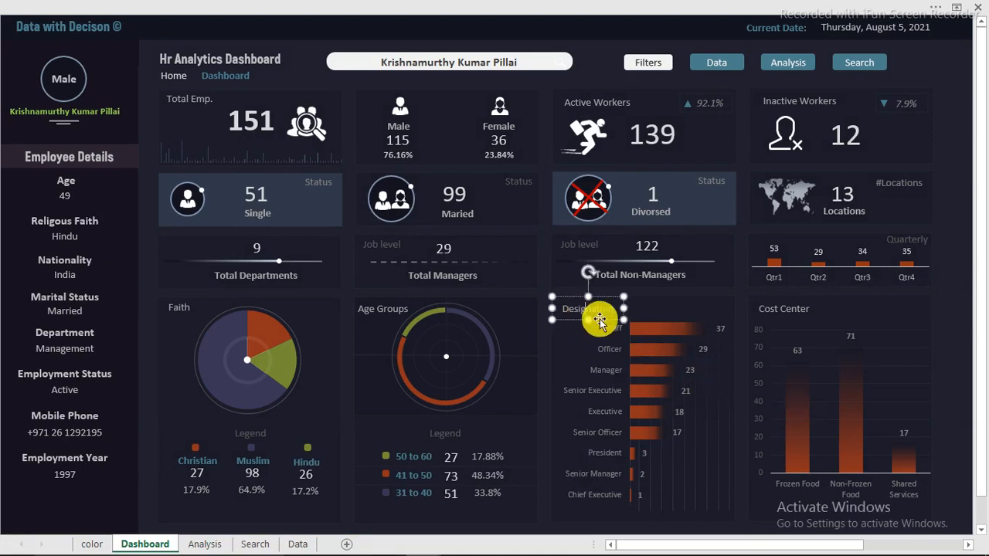
ctrl+click(765, 308)
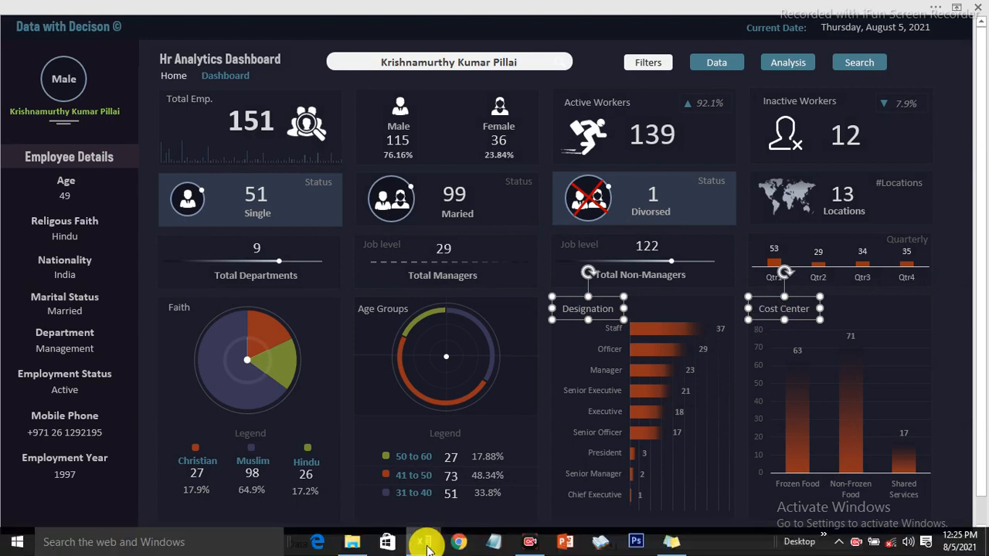
mouse_move(424, 542)
click(469, 491)
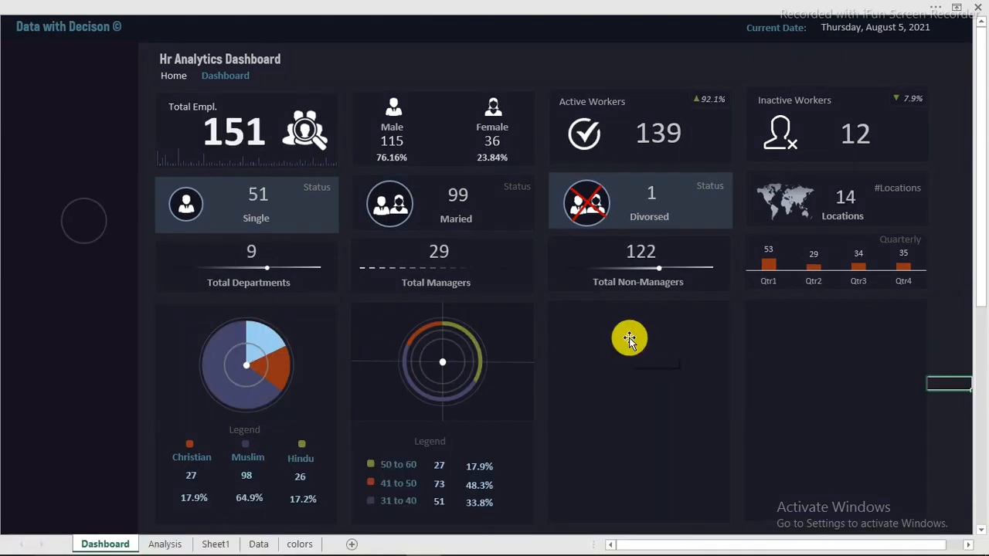
click(630, 338)
key(ctrl+v)
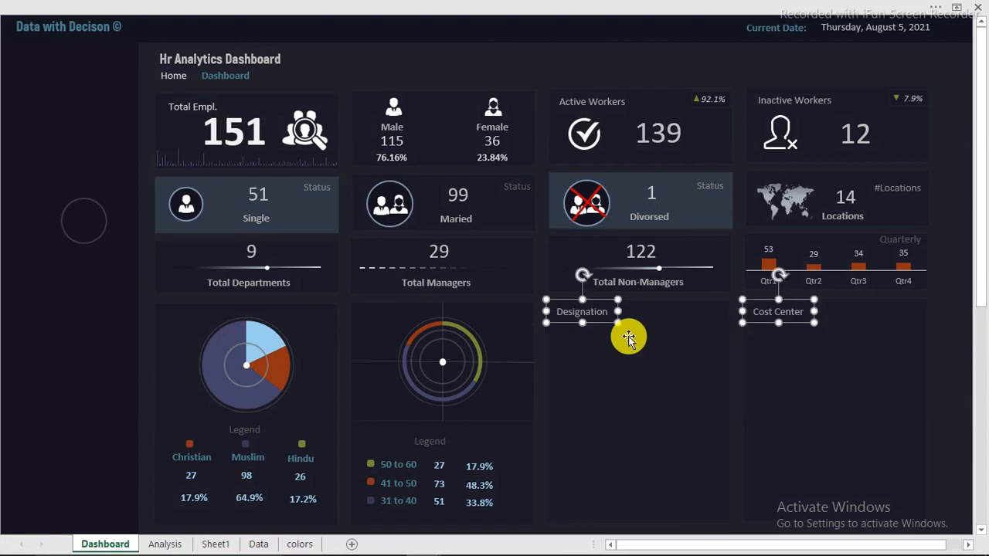
click(535, 65)
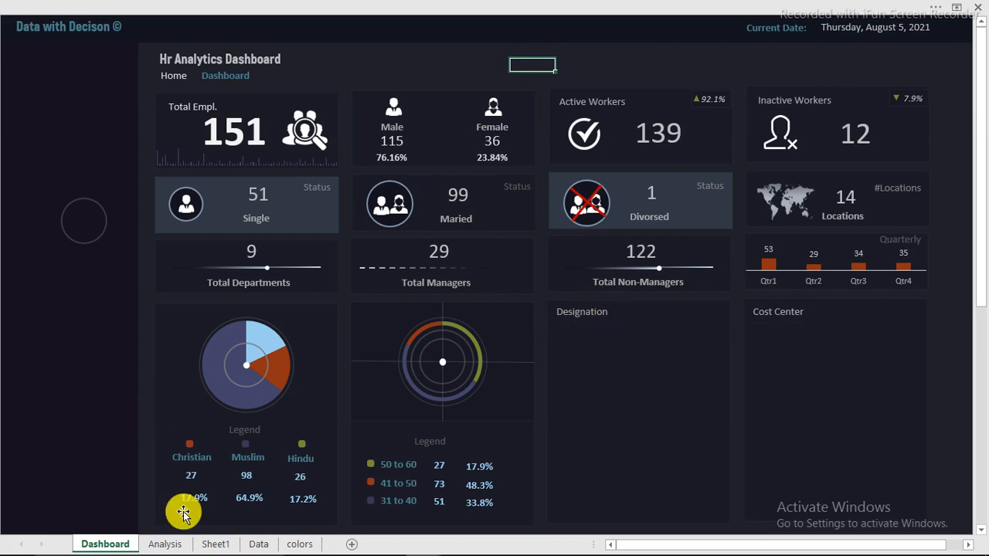
Copy the religious faith pivot table N3:P6 and paste it at cell R3
click(215, 545)
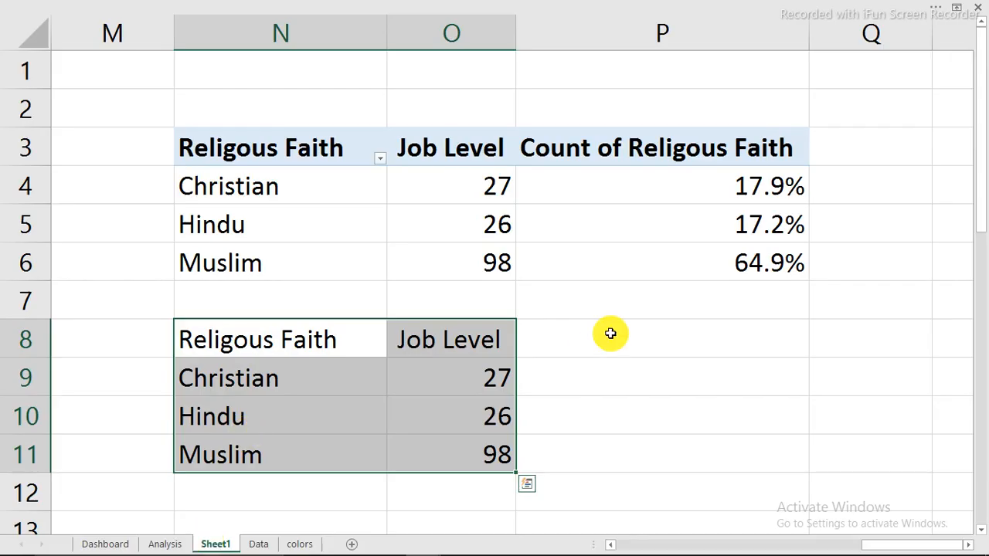
drag(204, 146, 794, 263)
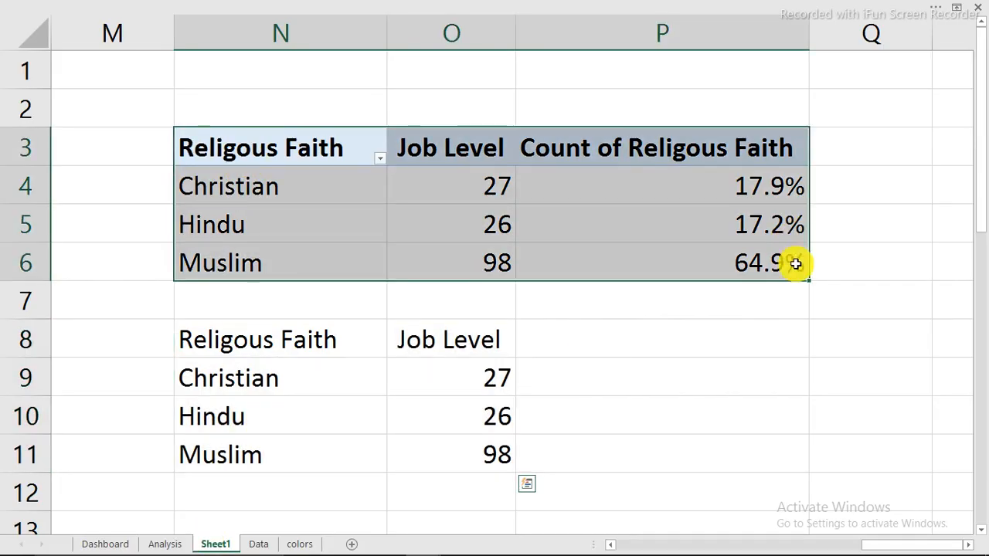
right_click(423, 193)
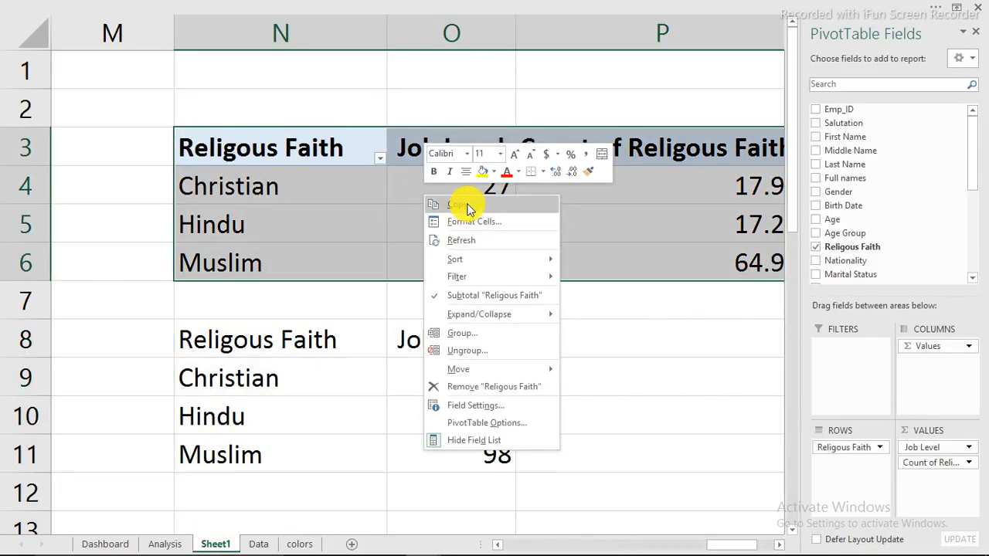
click(462, 205)
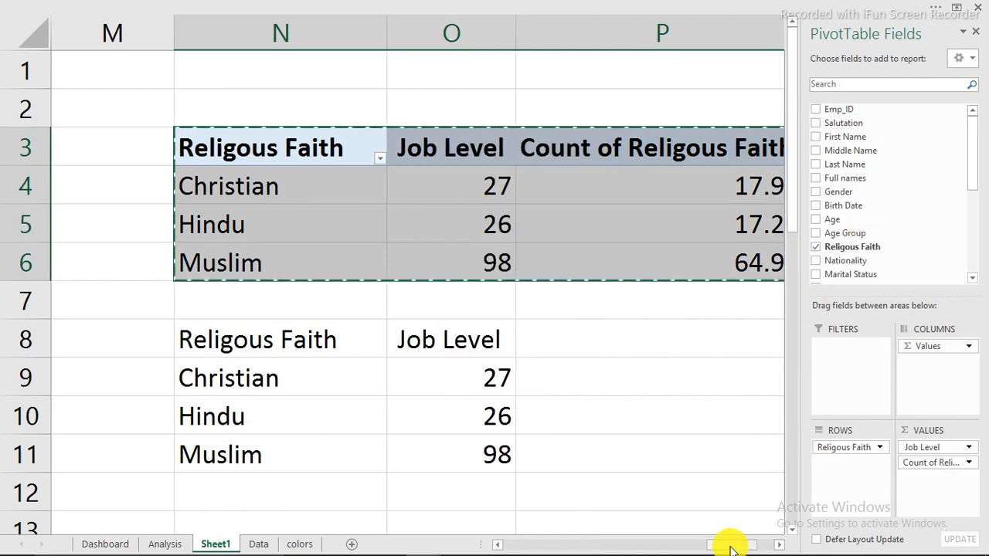
click(780, 544)
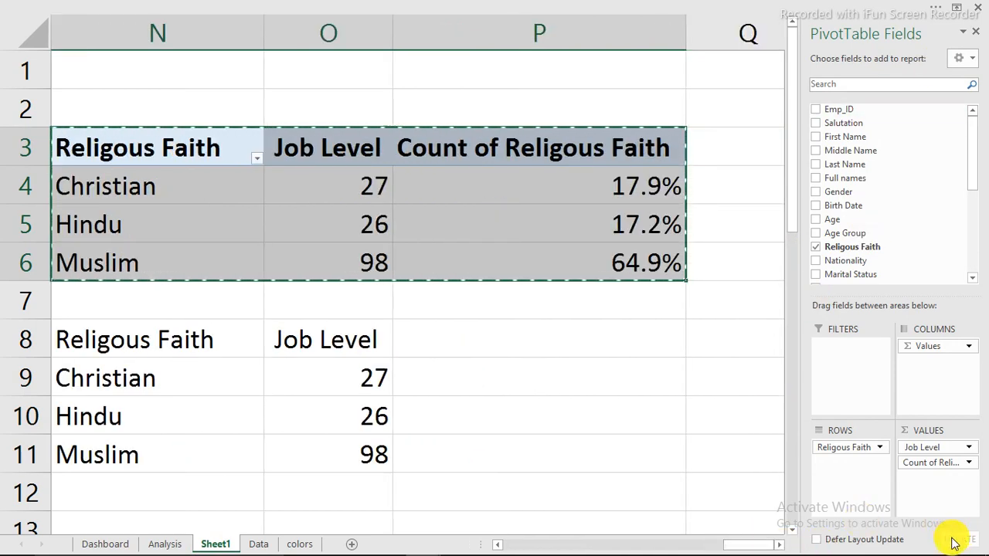
scroll(771, 540, right, 3)
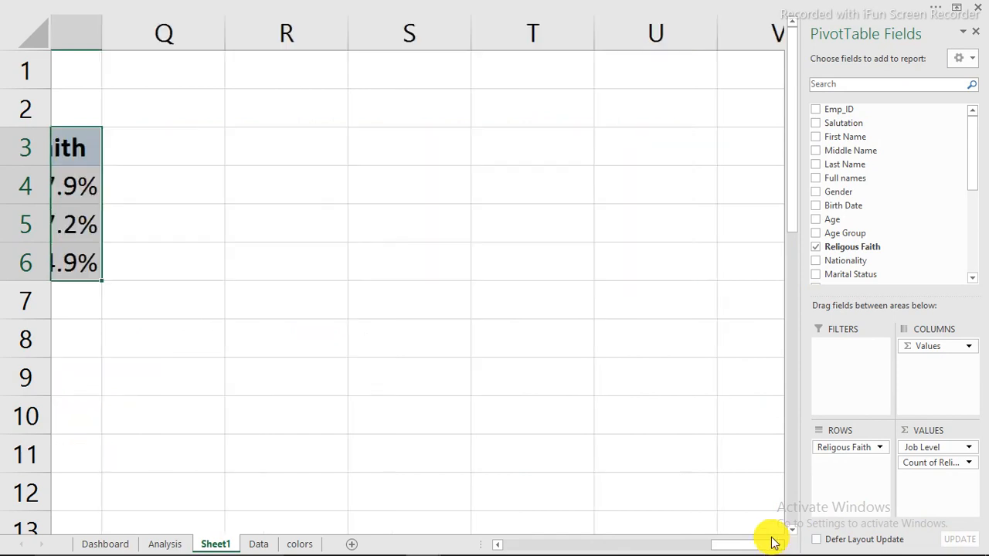
click(255, 138)
right_click(255, 139)
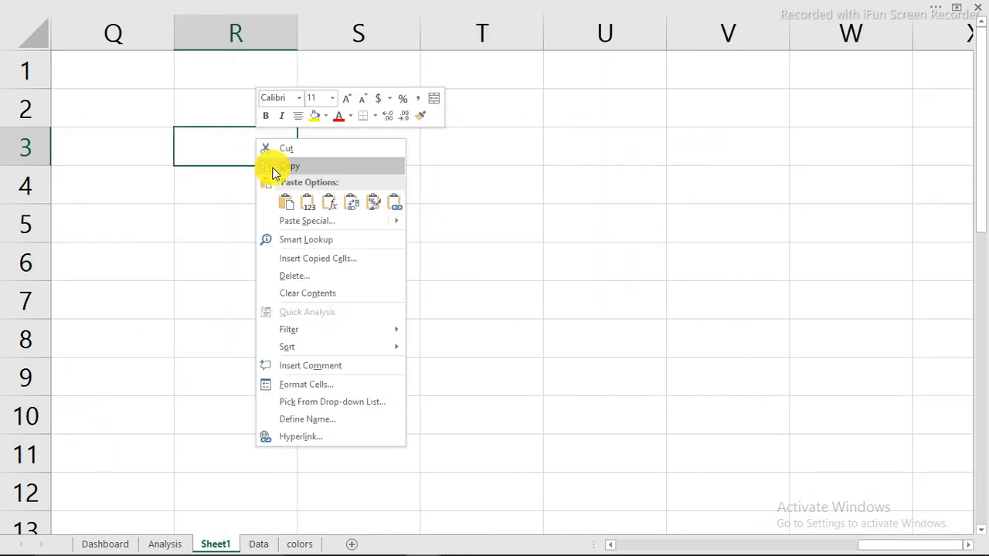
click(290, 205)
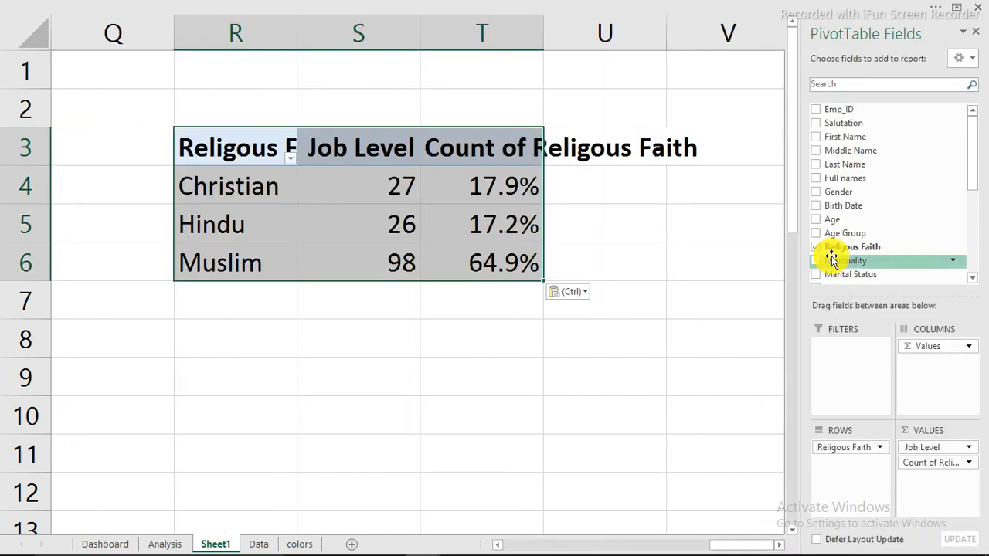
Make the copy group by Designation and remove Count of Religous Faith from its values
click(855, 86)
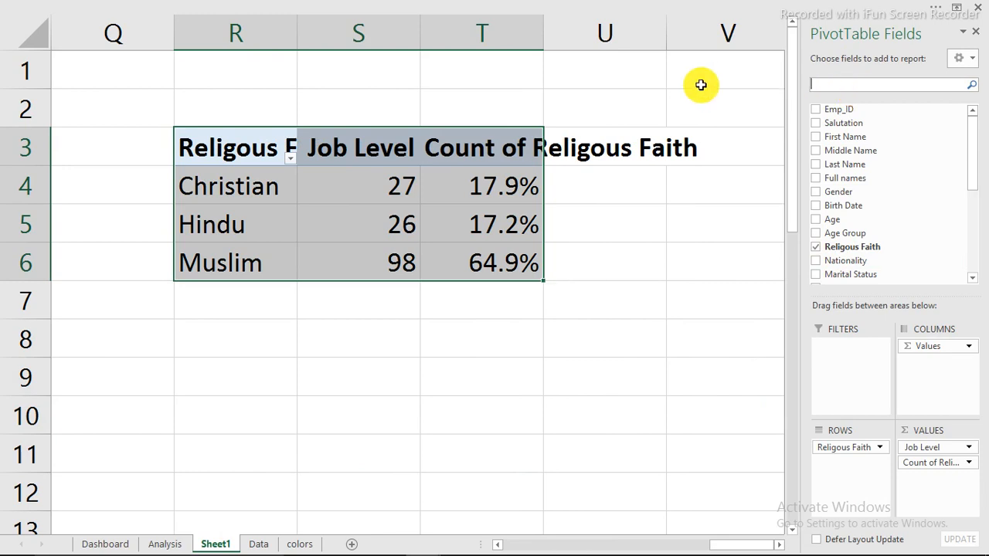
text(d)
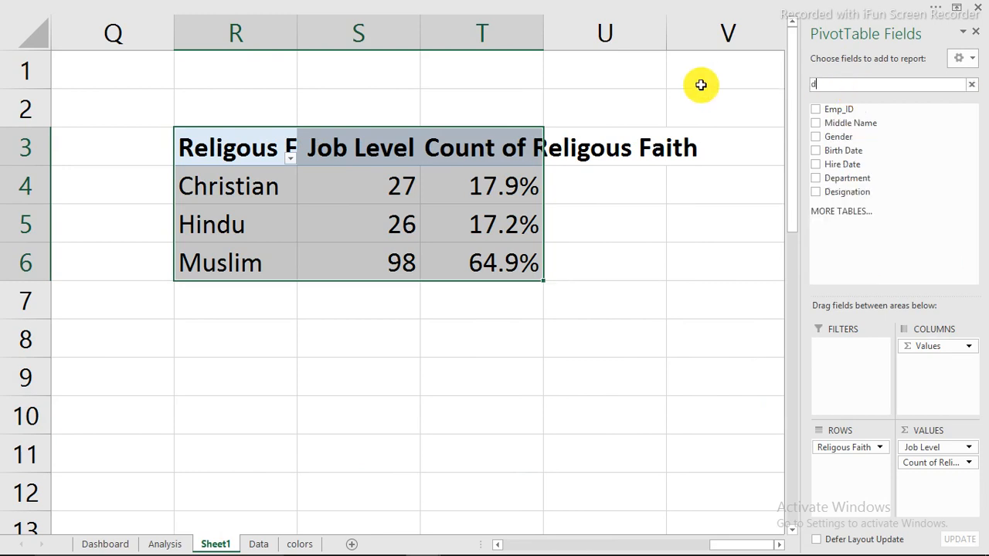
click(817, 193)
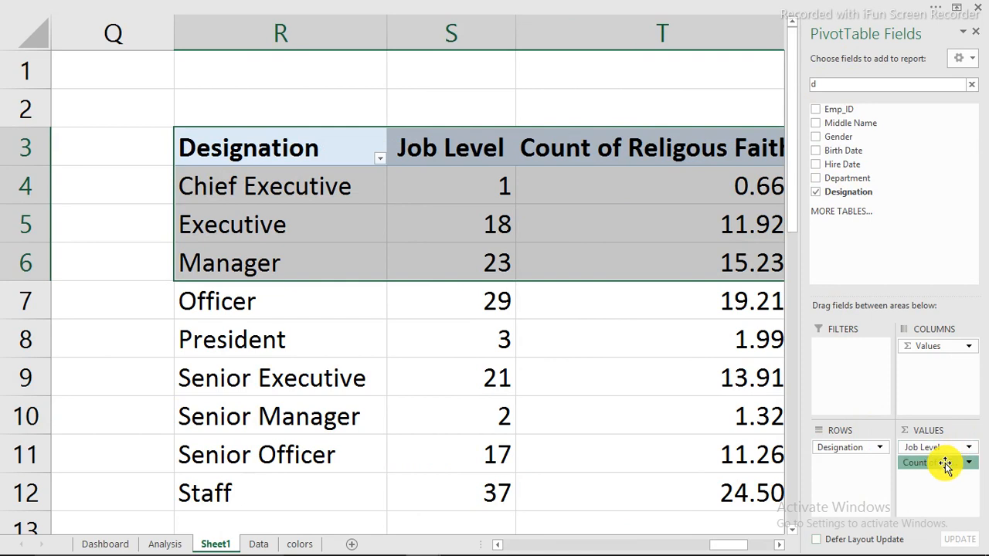
drag(931, 463, 719, 446)
click(408, 194)
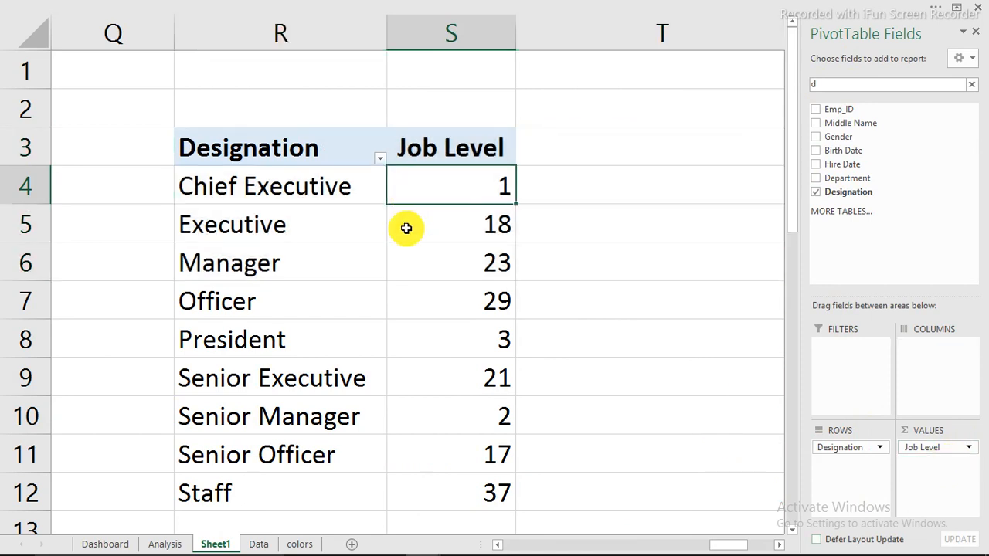
click(406, 230)
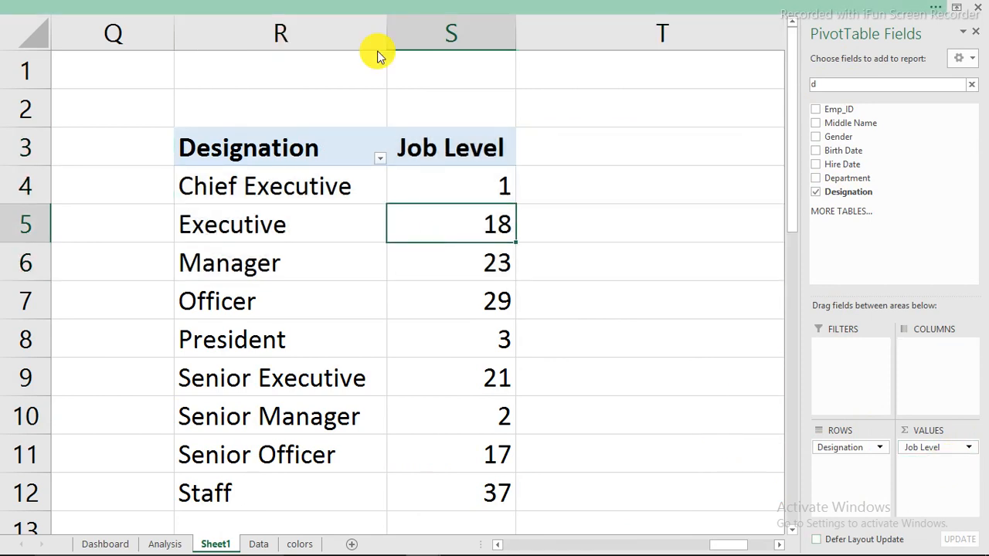
click(309, 8)
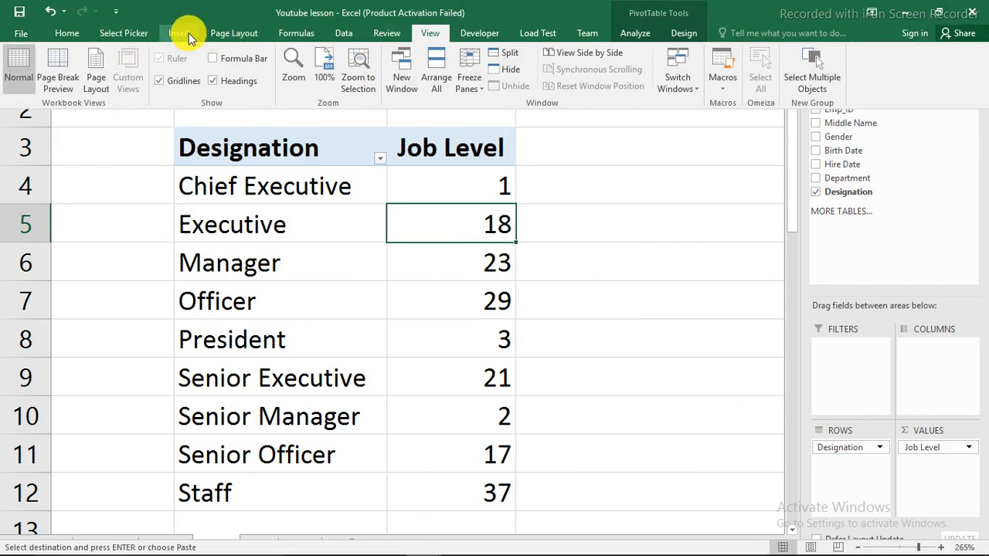
Insert a clustered bar pivot chart, then resize and move it beside the Designation pivot table
click(189, 33)
click(417, 53)
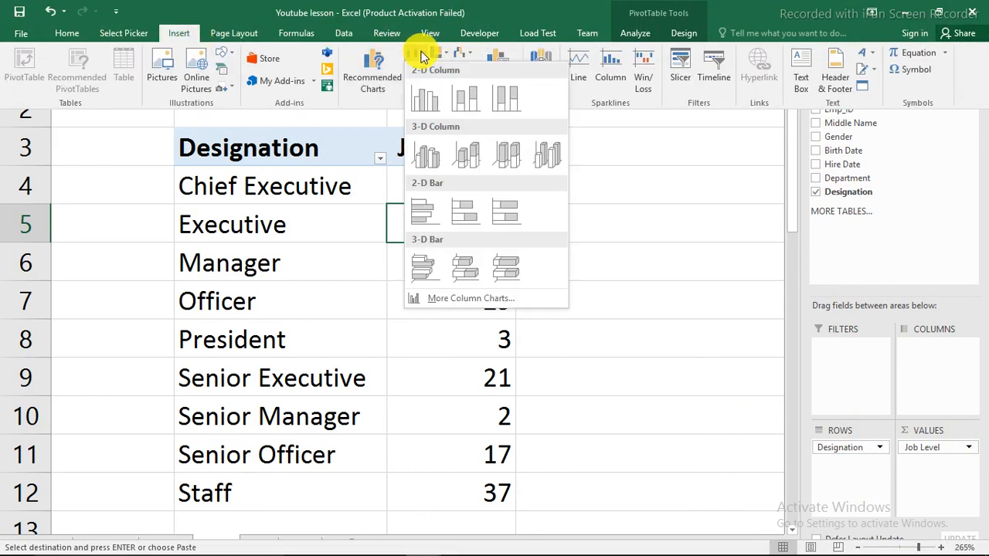
click(429, 214)
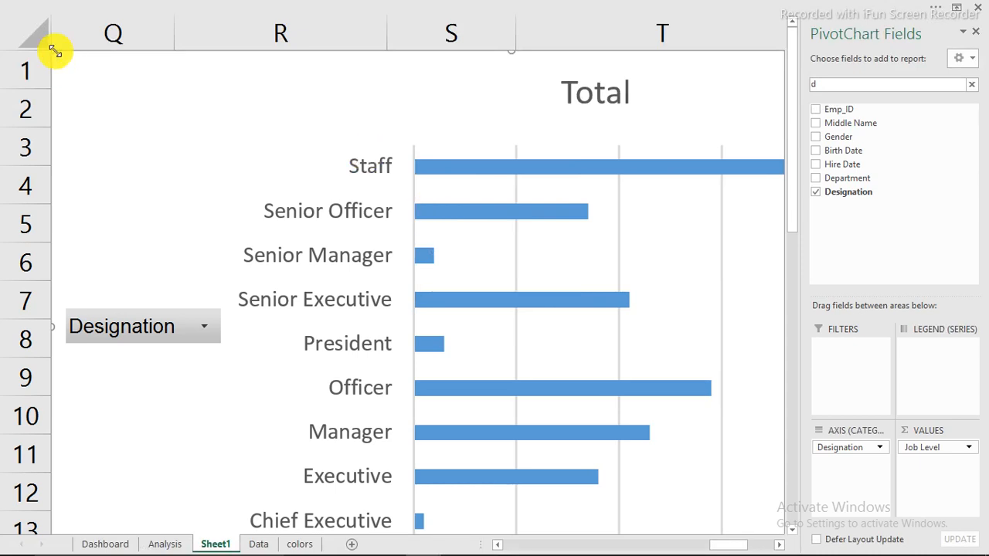
drag(54, 50, 334, 188)
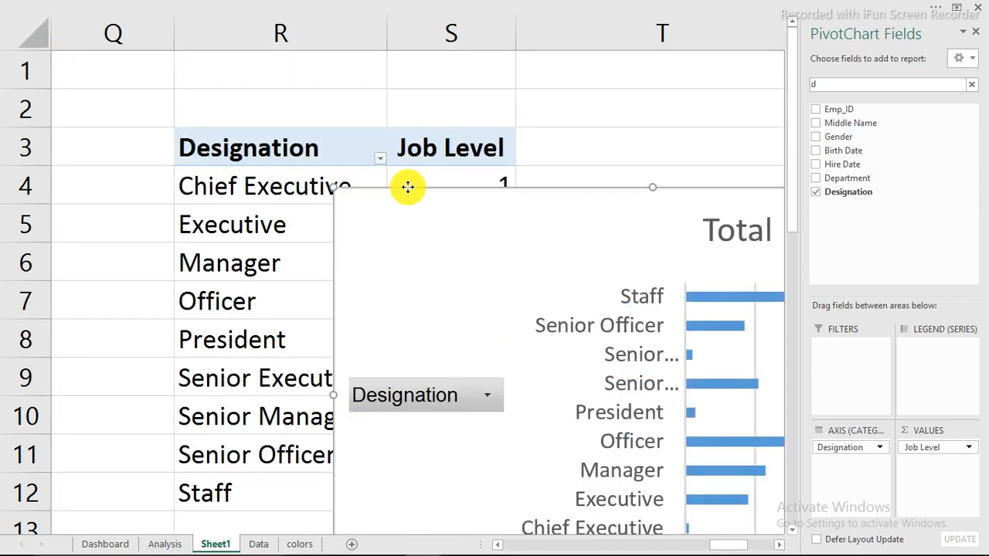
drag(404, 177, 431, 122)
mouse_move(869, 544)
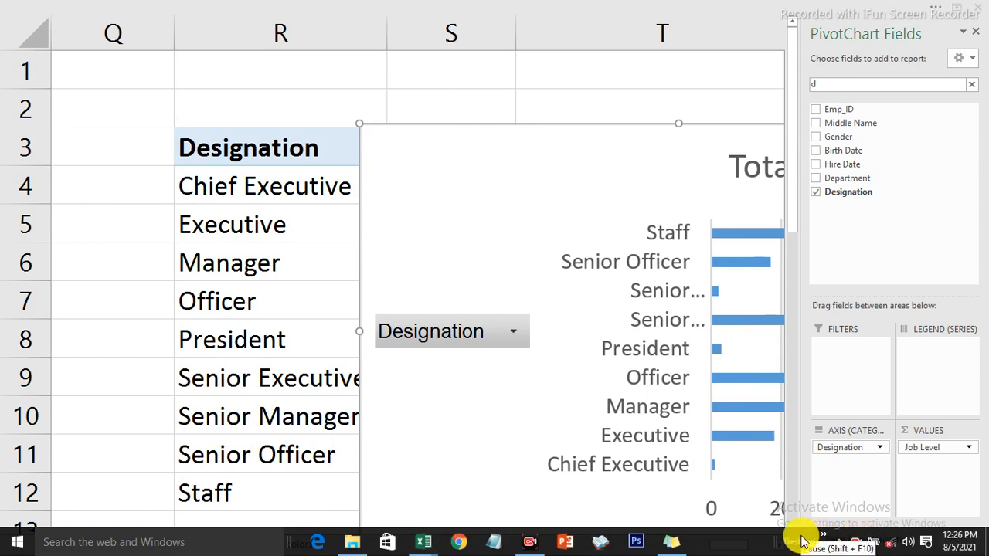
click(978, 35)
drag(794, 126, 811, 57)
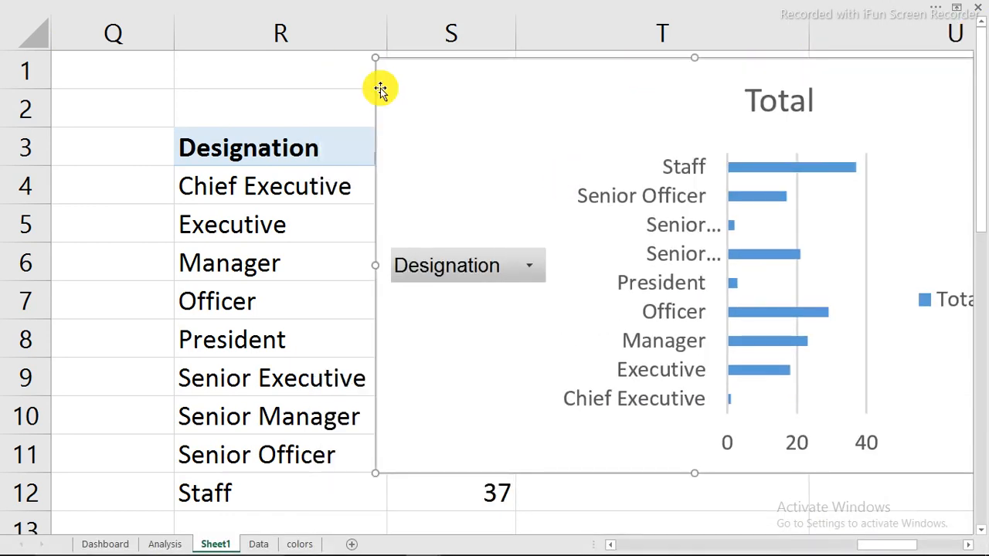
drag(376, 59, 520, 132)
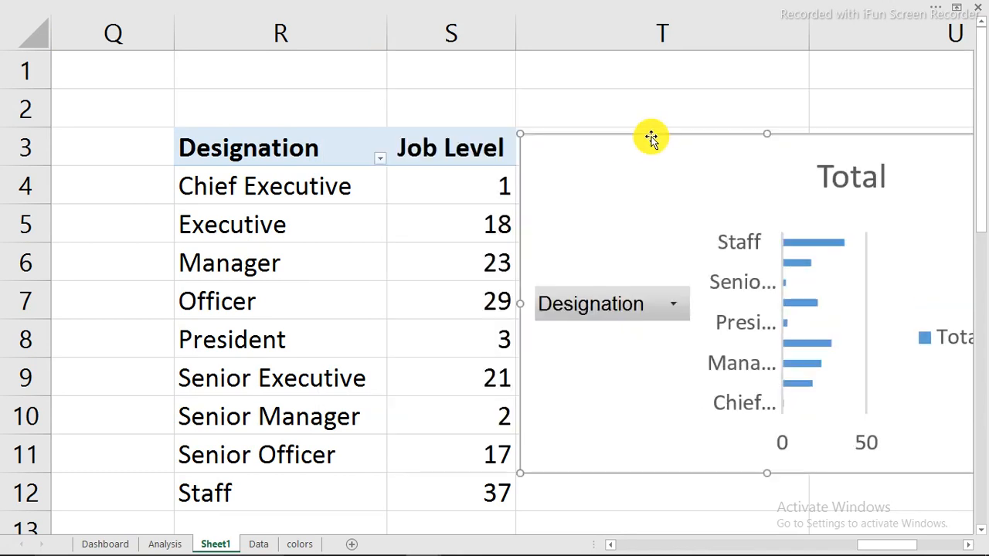
drag(649, 136, 482, 106)
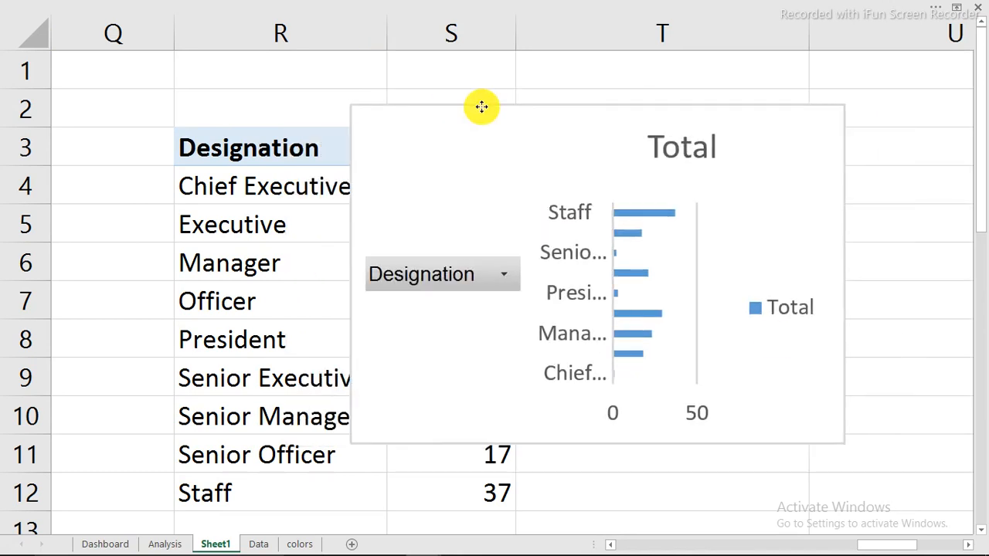
Delete the chart's Total legend, Total title and horizontal value axis
click(788, 317)
key(Delete)
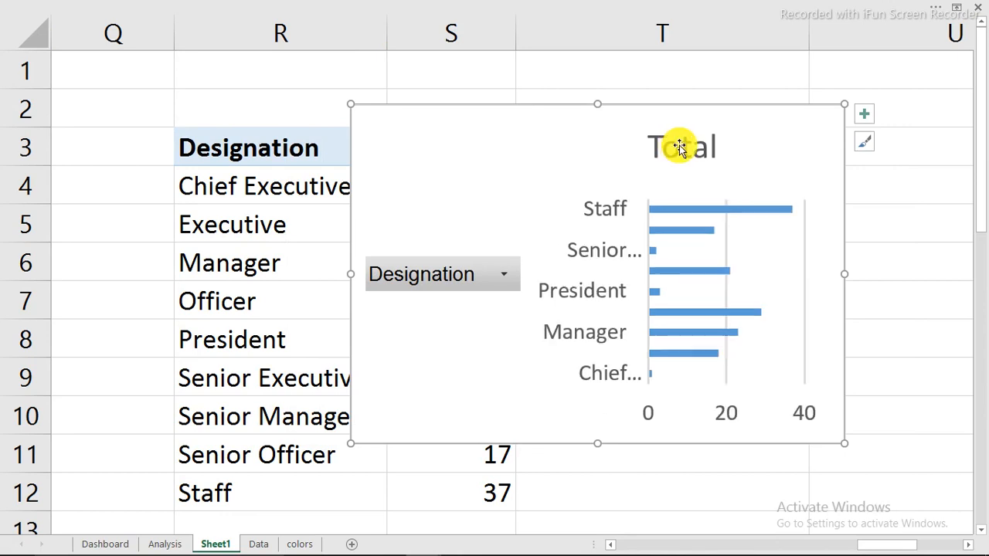
click(676, 147)
key(Delete)
click(736, 421)
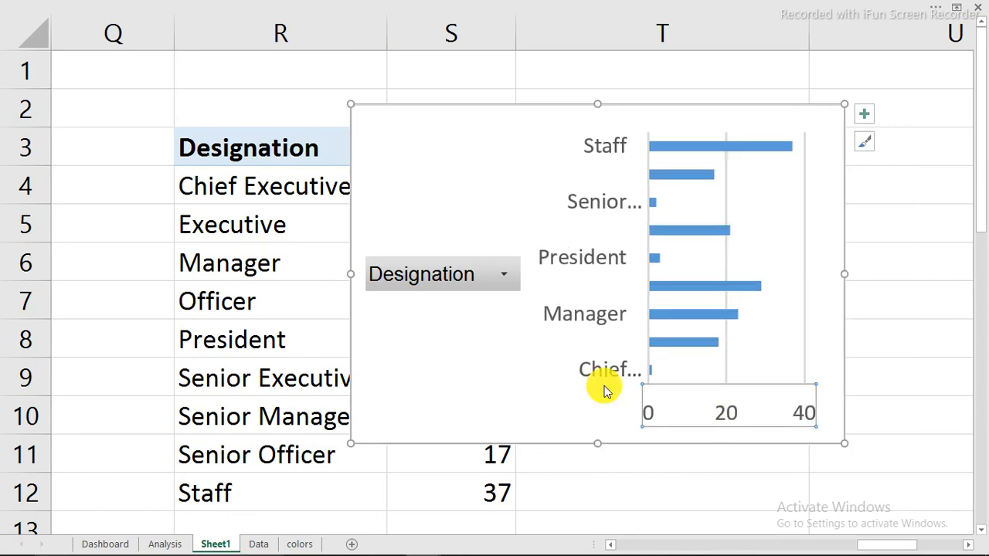
key(Delete)
right_click(410, 284)
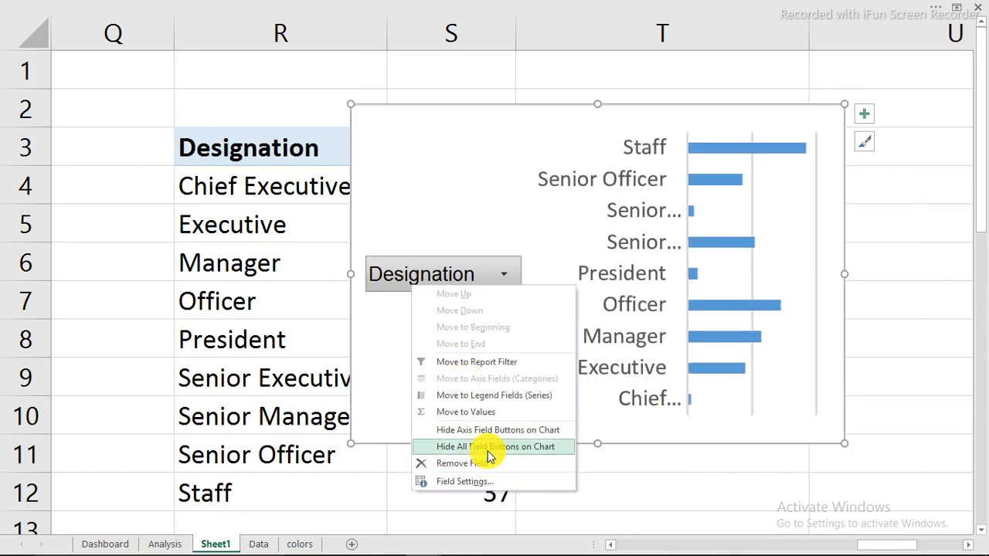
Hide the chart's field buttons and reverse the category order so Chief Executive is on top
click(488, 448)
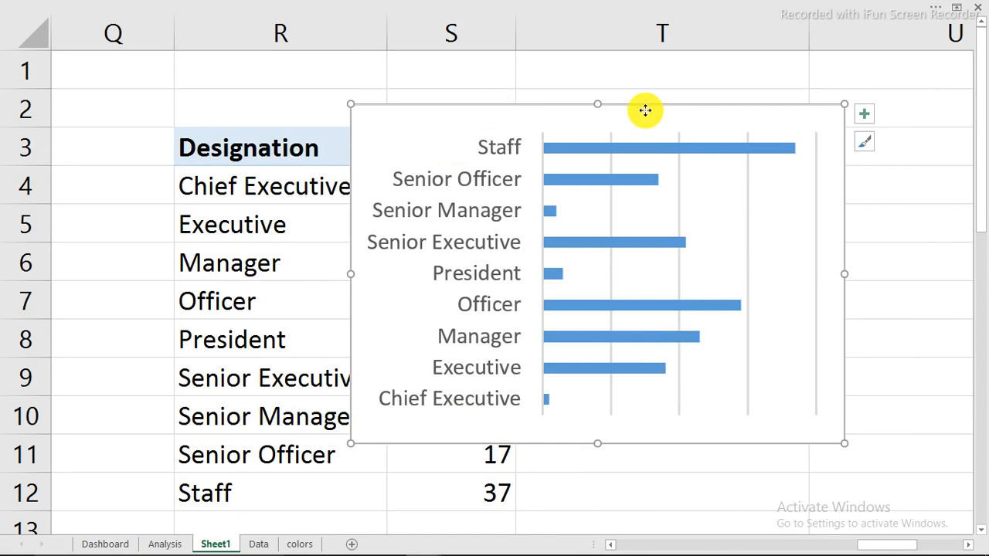
drag(493, 106, 656, 110)
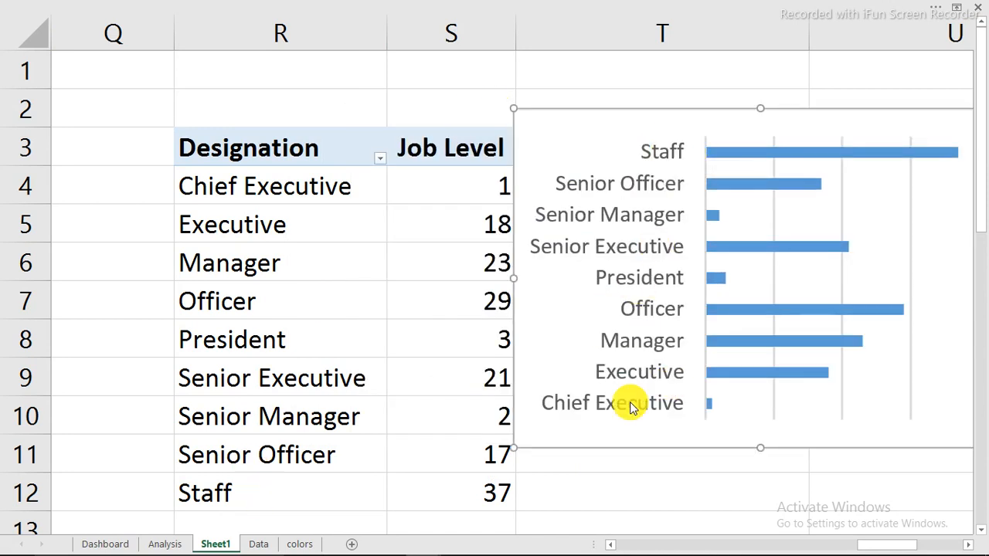
click(632, 187)
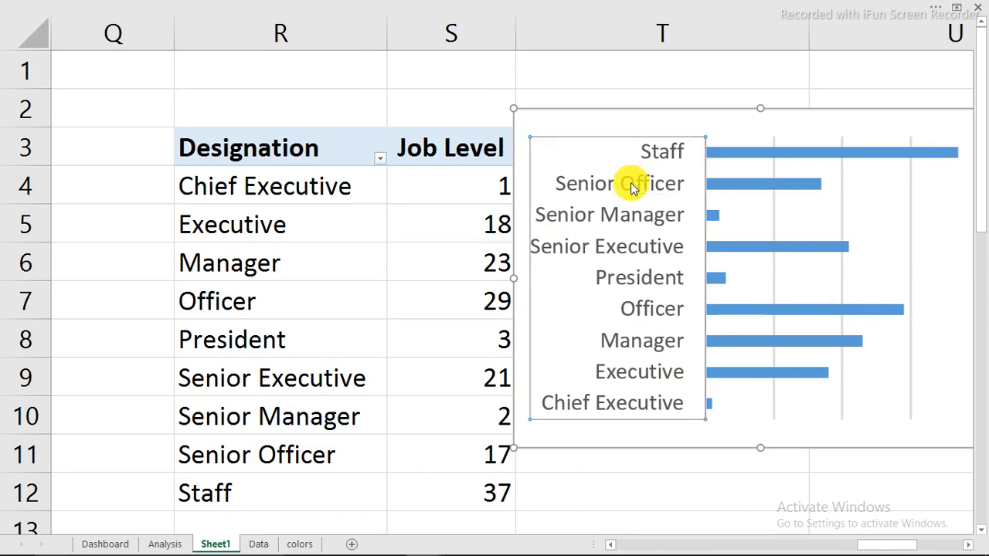
right_click(632, 187)
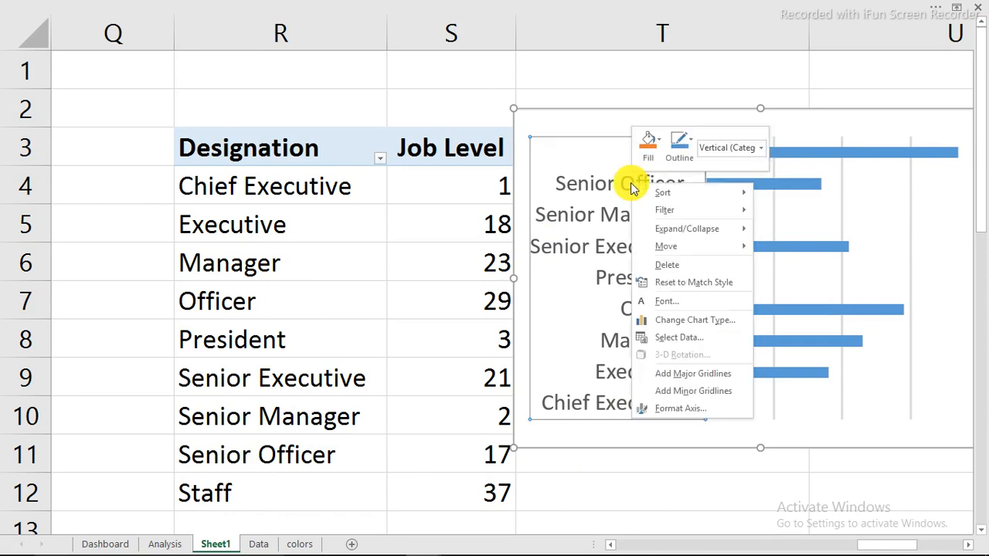
click(678, 409)
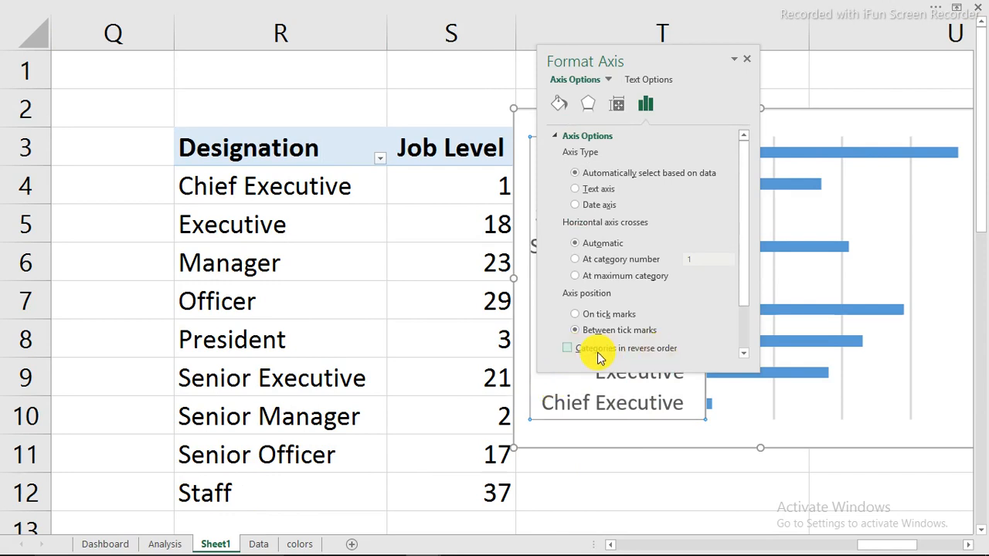
click(567, 350)
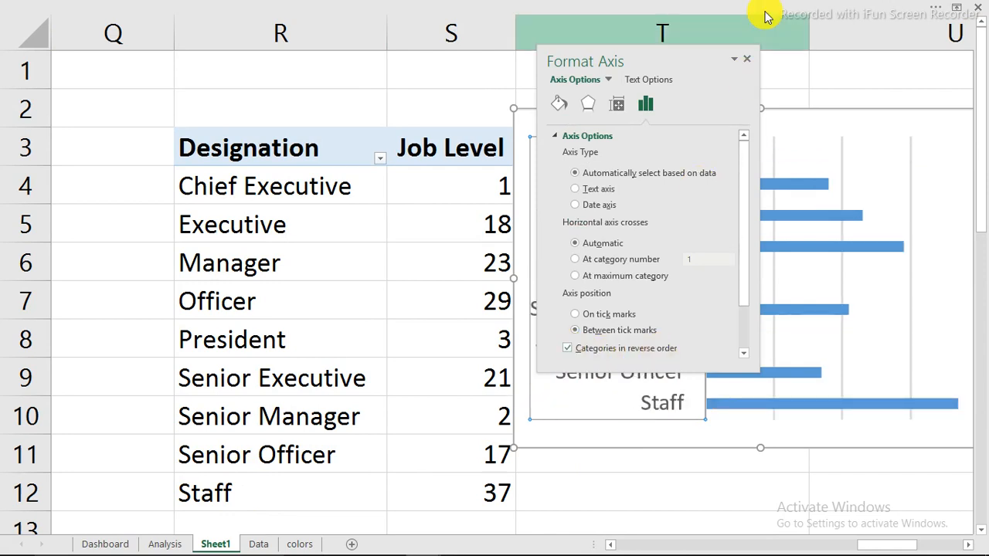
click(747, 60)
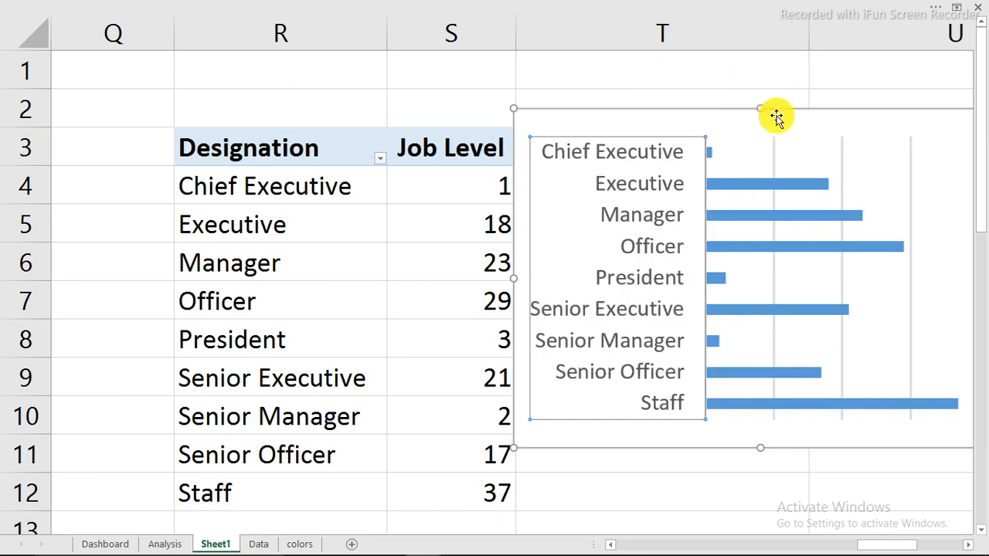
drag(754, 108, 831, 96)
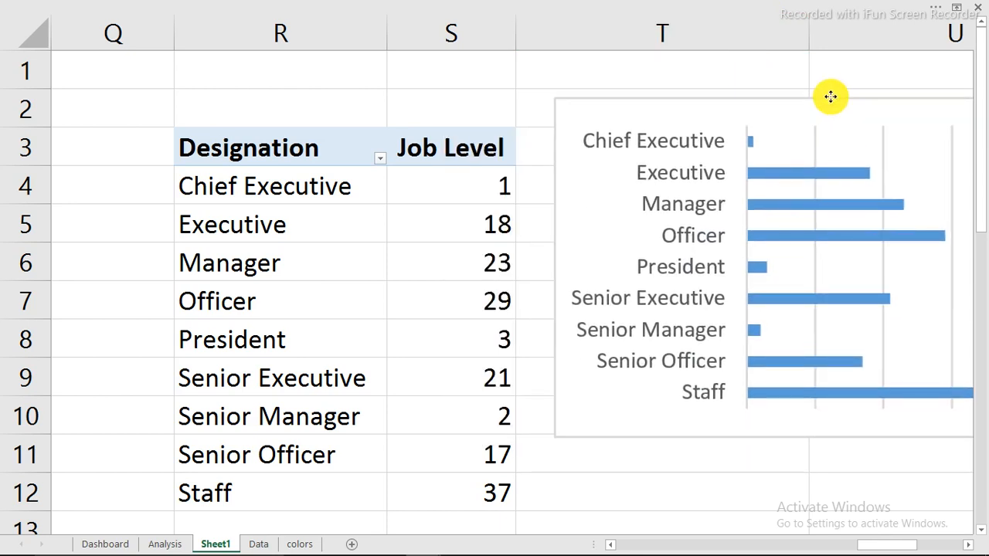
Sort Job Level largest to smallest, reposition the bar chart, and cut it
click(480, 192)
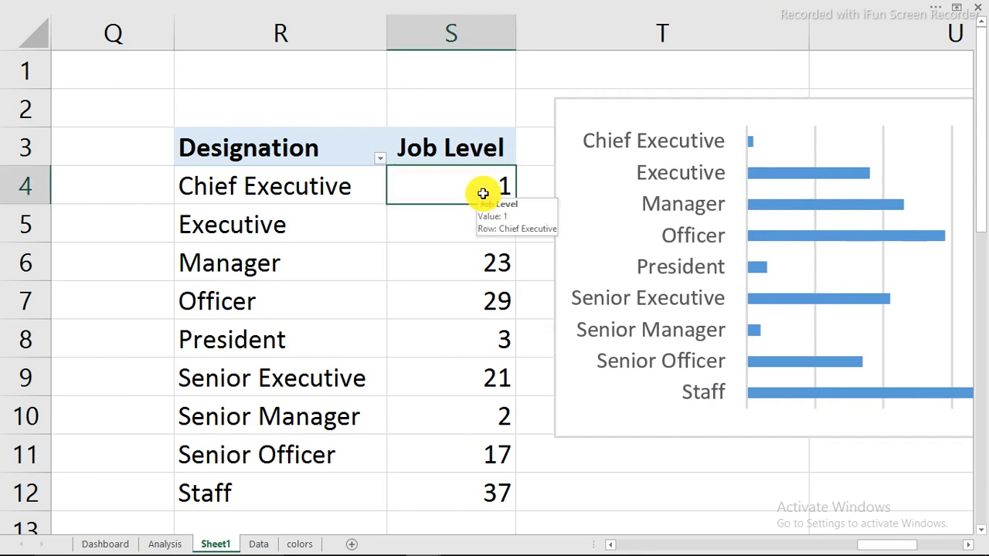
right_click(483, 194)
mouse_move(511, 278)
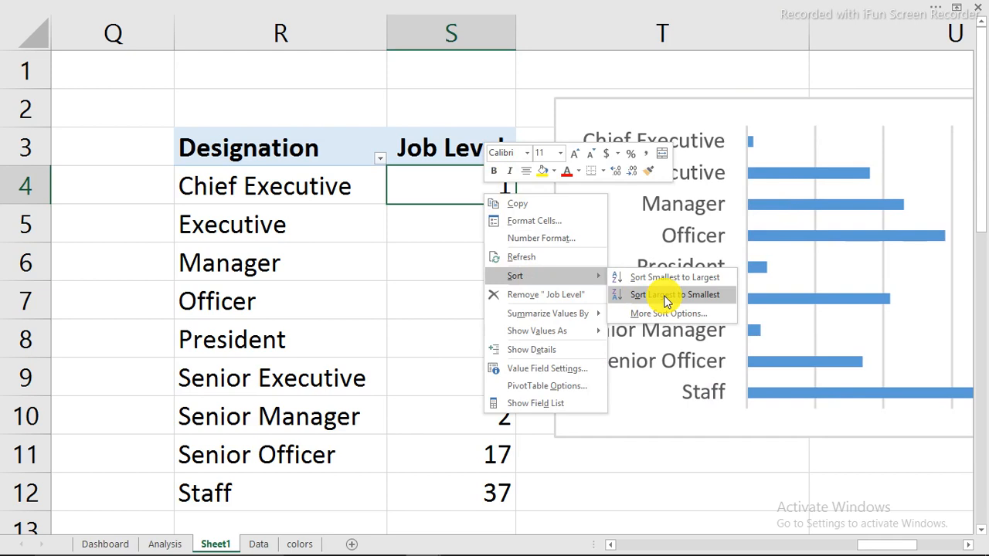
click(666, 301)
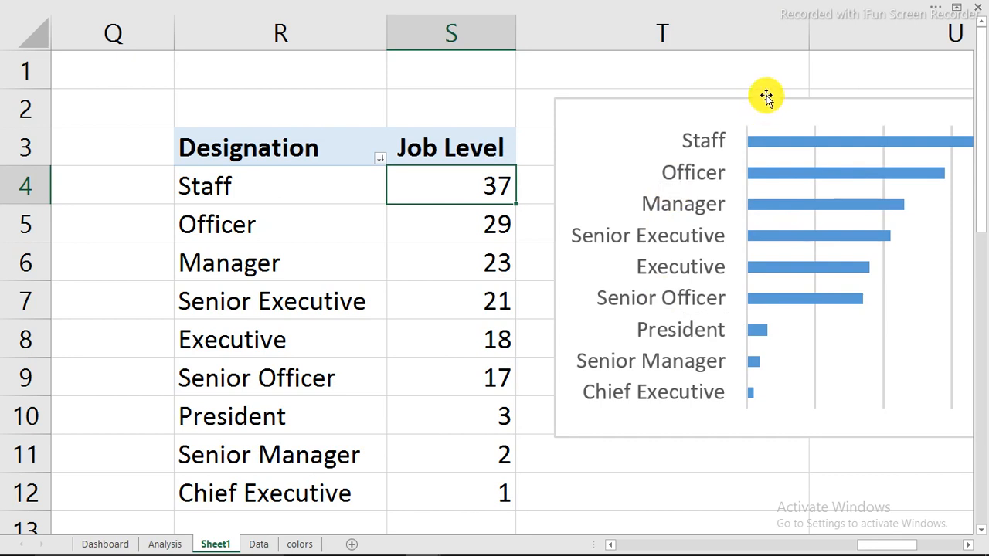
drag(765, 97, 437, 95)
drag(260, 269, 384, 273)
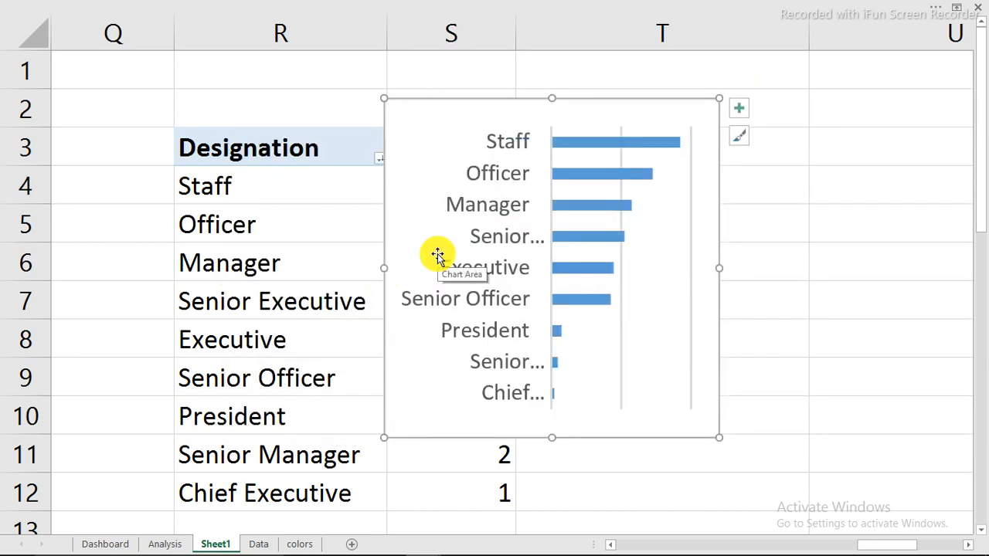
key(ctrl+x)
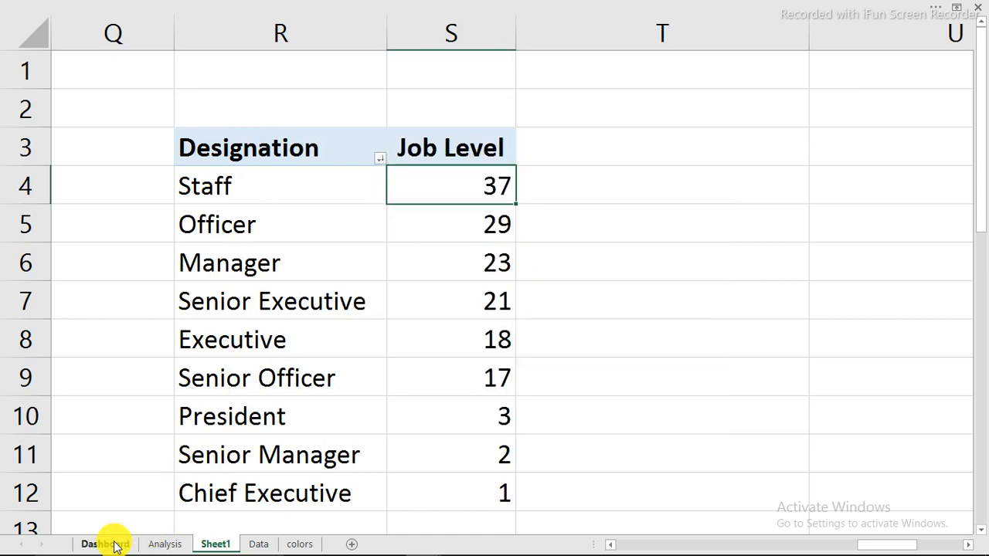
Paste the bar chart onto the Dashboard sheet and stretch it to fill the Designation panel
click(107, 545)
key(ctrl+v)
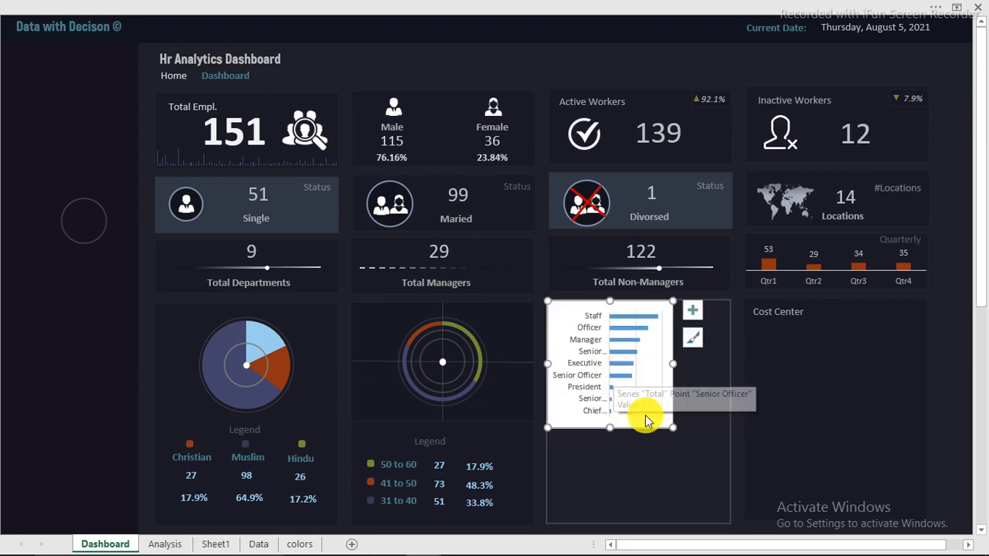
drag(673, 427, 728, 522)
drag(547, 411, 550, 410)
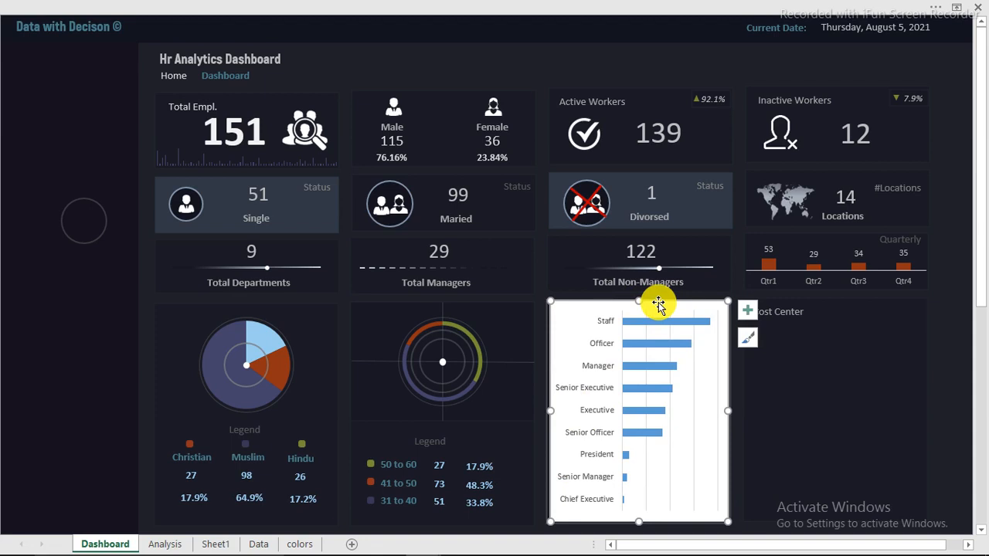
Set the Designation chart area to No fill and No line, then review it on the dashboard
double_click(658, 306)
click(574, 157)
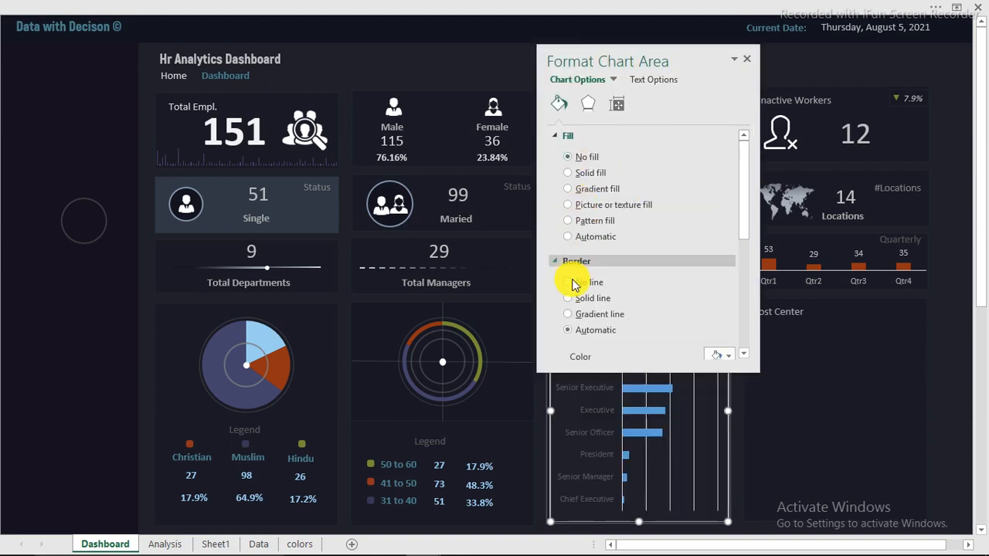
click(570, 282)
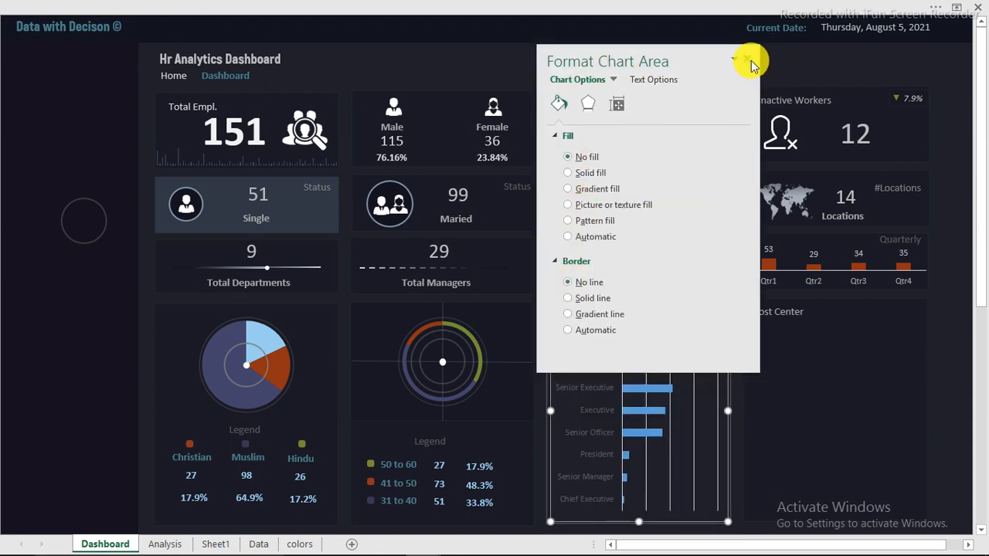
click(747, 59)
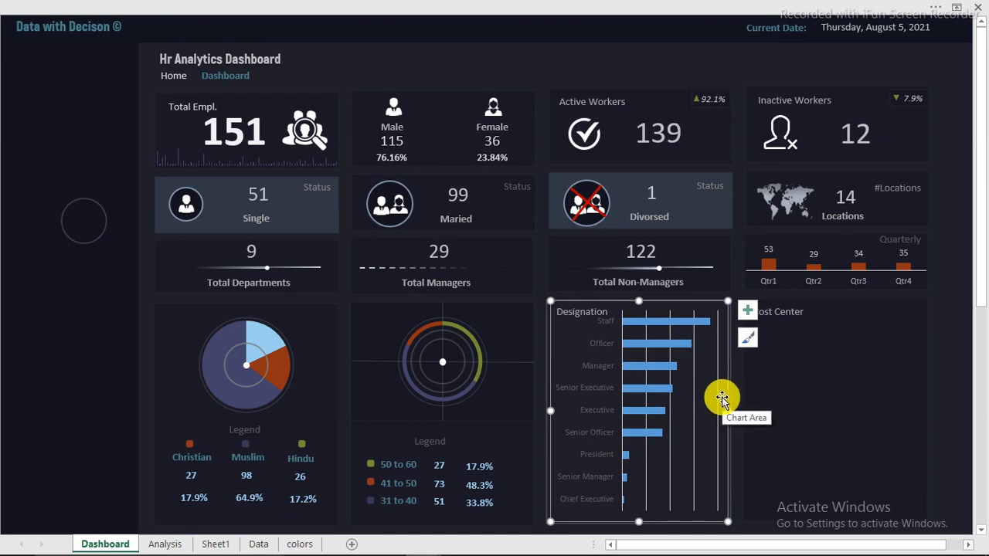
scroll(24, 311, up, 5)
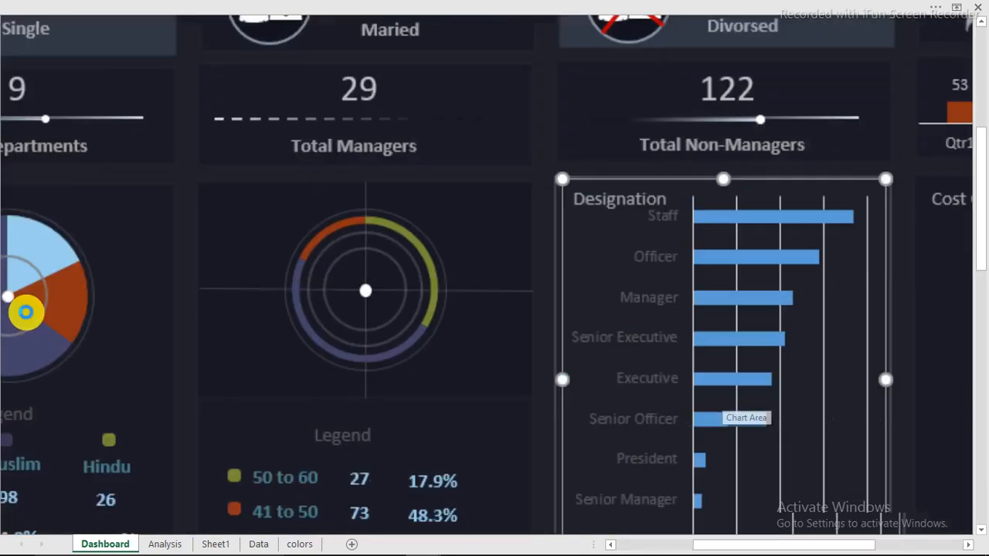
scroll(26, 311, up, 2)
scroll(437, 409, up, 4)
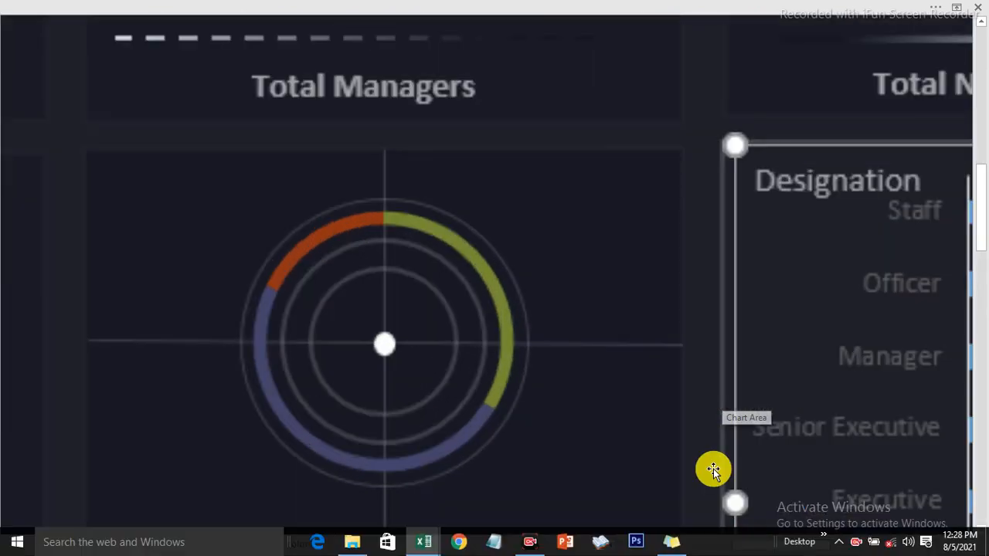
drag(740, 546, 799, 533)
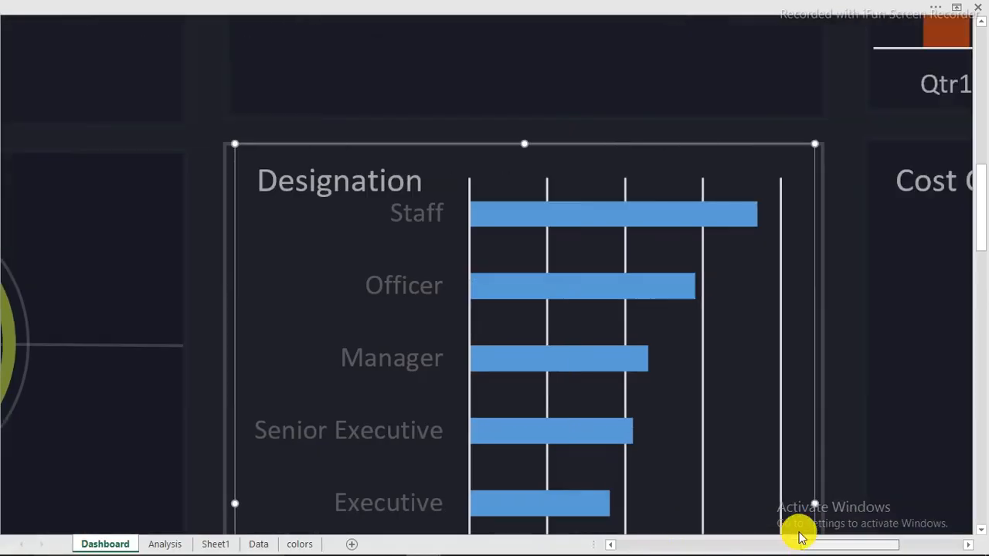
scroll(653, 435, down, 3)
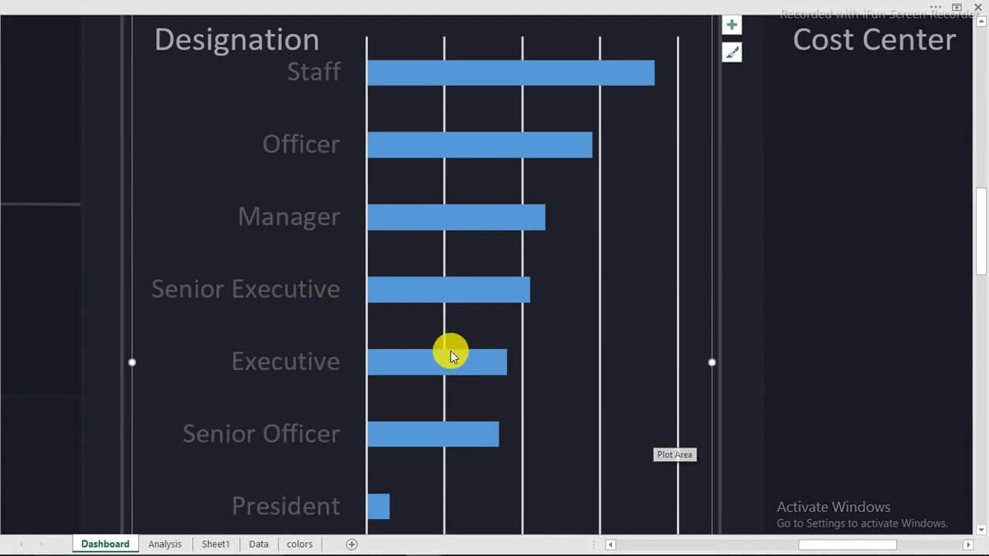
scroll(450, 350, down, 1)
scroll(450, 351, down, 1)
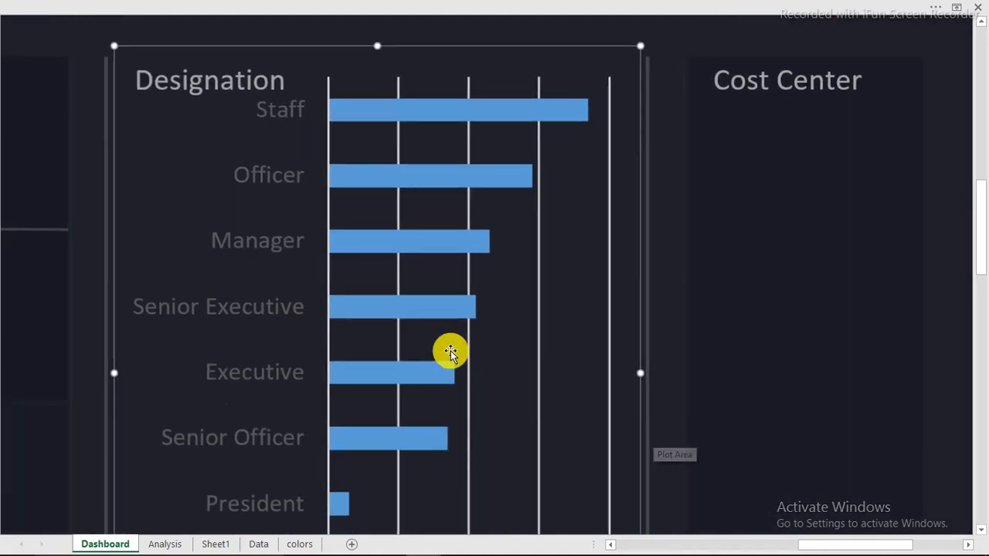
scroll(451, 350, down, 1)
scroll(450, 351, down, 1)
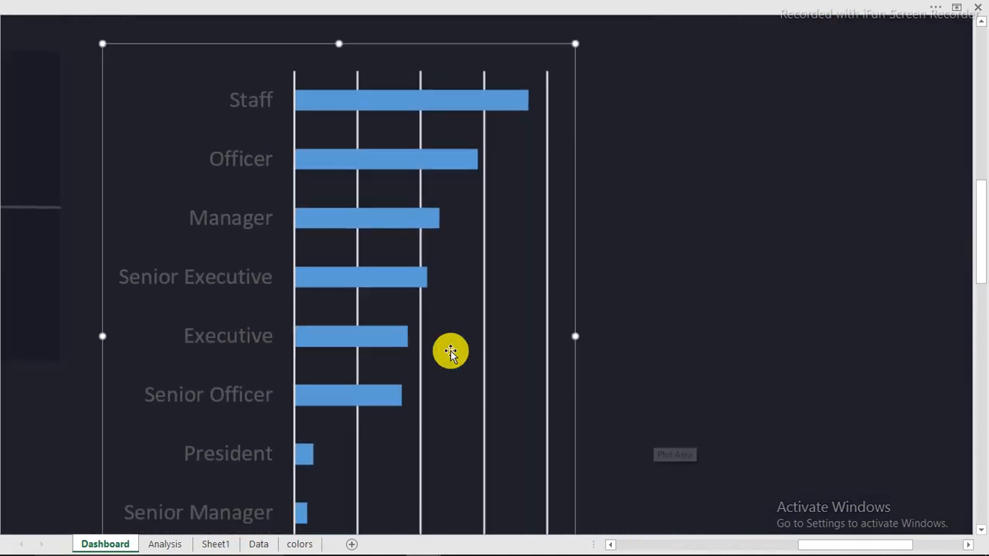
scroll(451, 351, down, 1)
scroll(457, 352, down, 1)
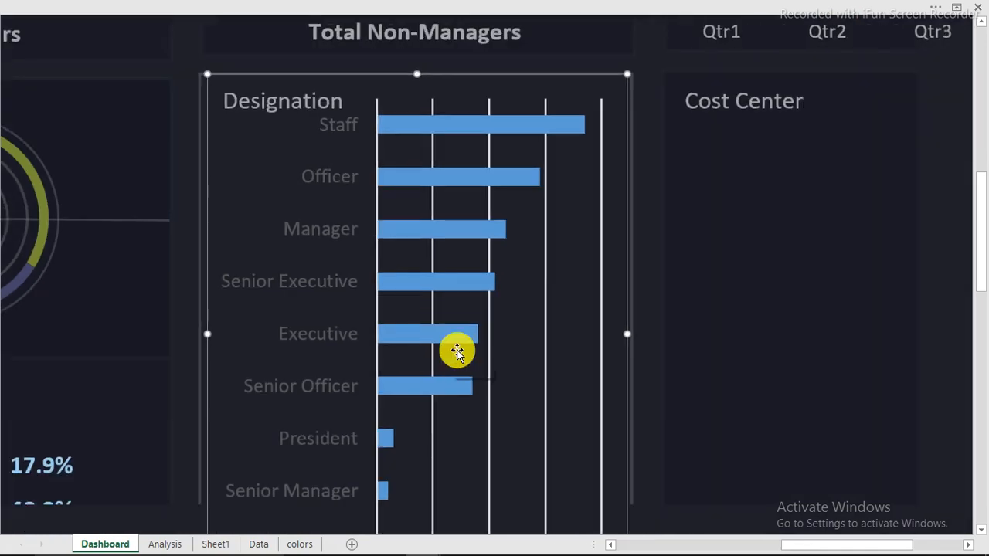
scroll(457, 352, down, 1)
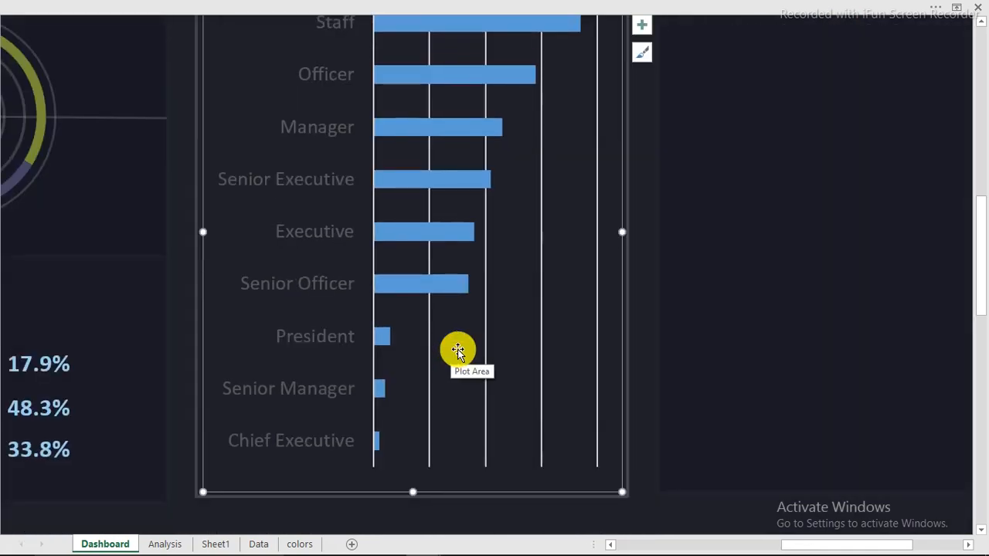
scroll(457, 351, down, 1)
scroll(457, 350, down, 1)
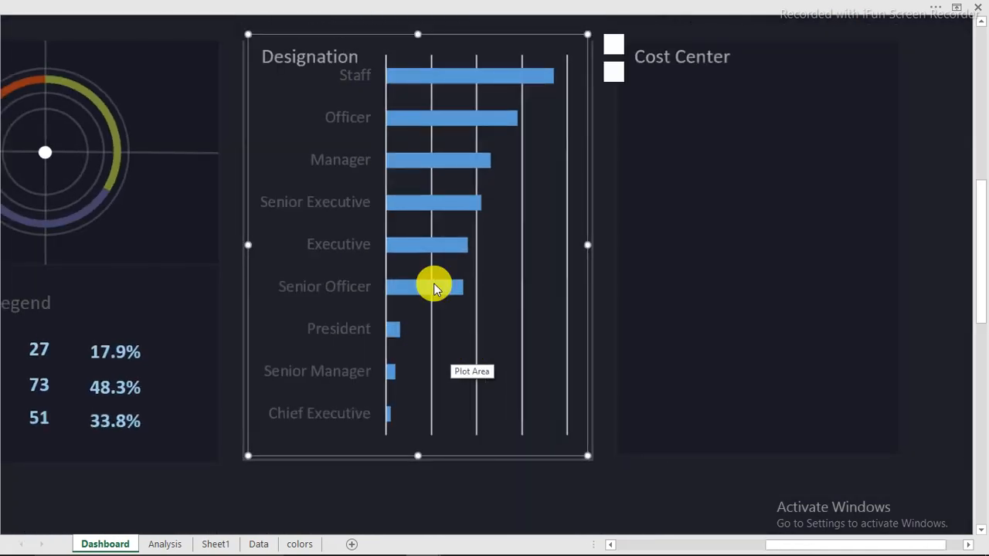
Make the Designation chart's category axis labels white
click(350, 160)
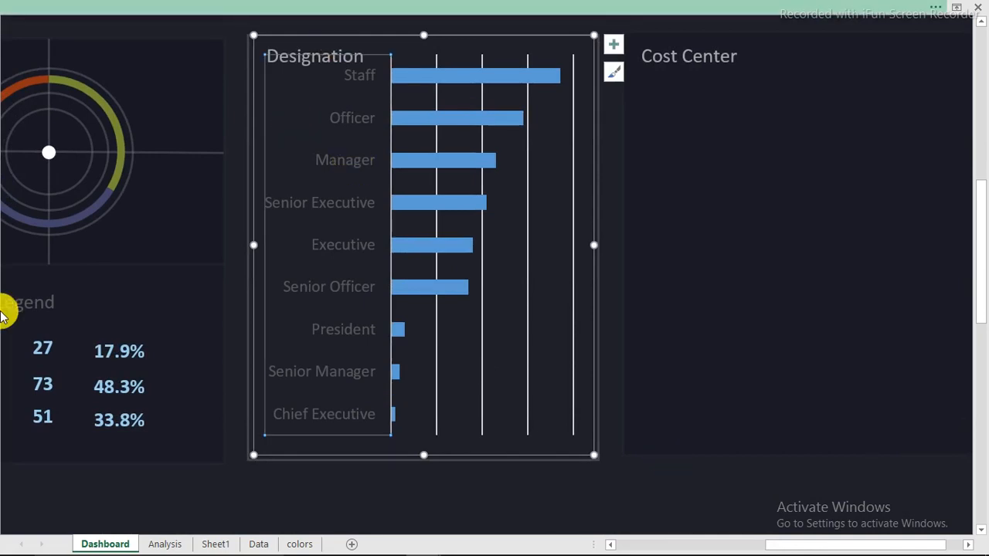
click(11, 8)
click(67, 33)
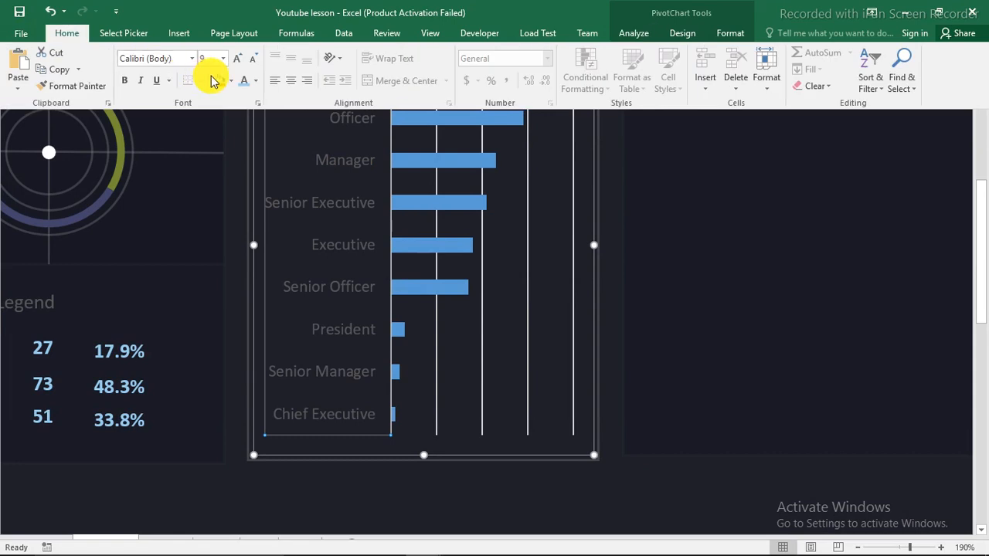
click(254, 80)
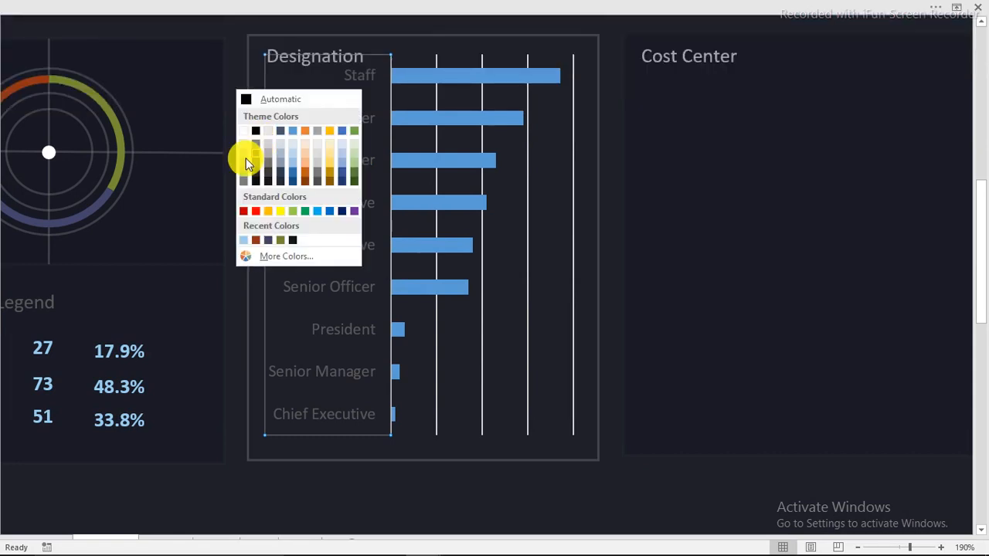
click(243, 160)
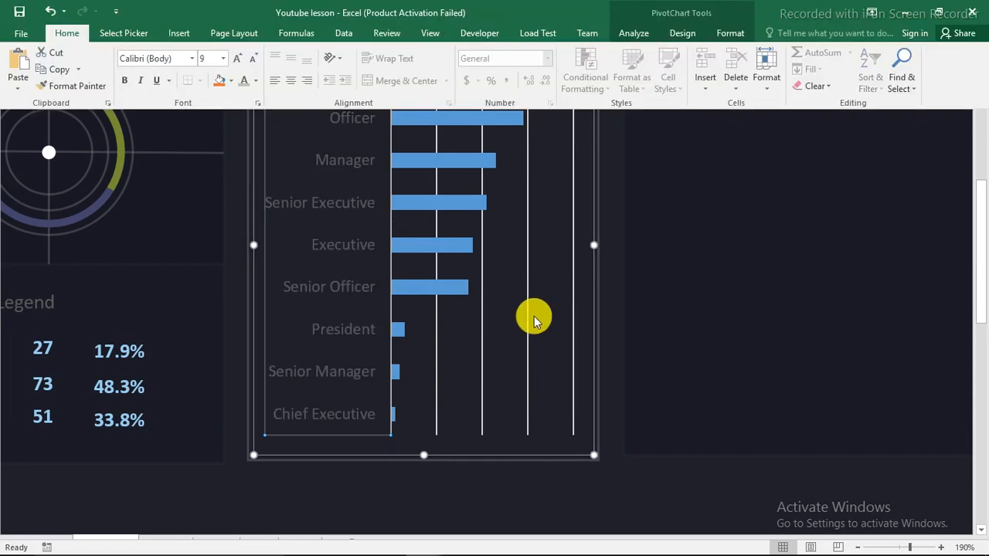
Delete the Designation chart's gridlines
click(482, 317)
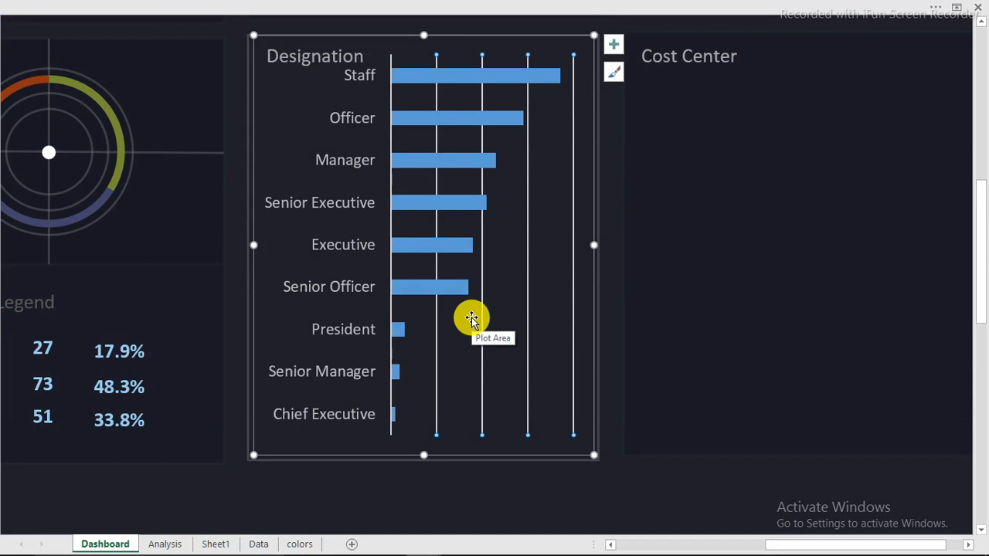
key(Delete)
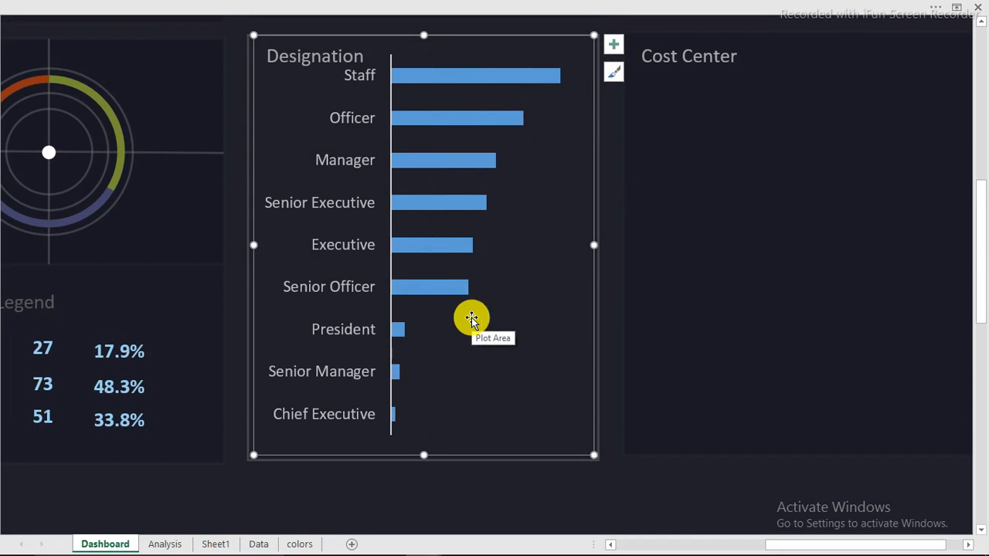
click(465, 77)
Fill the Designation bars with a solid dark orange-red colour in Format Data Series
right_click(464, 76)
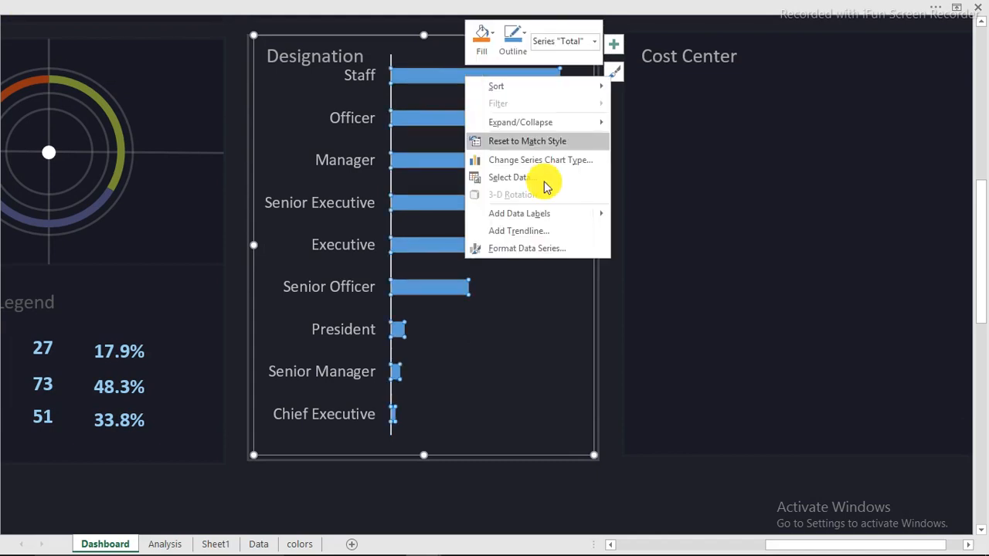
click(533, 249)
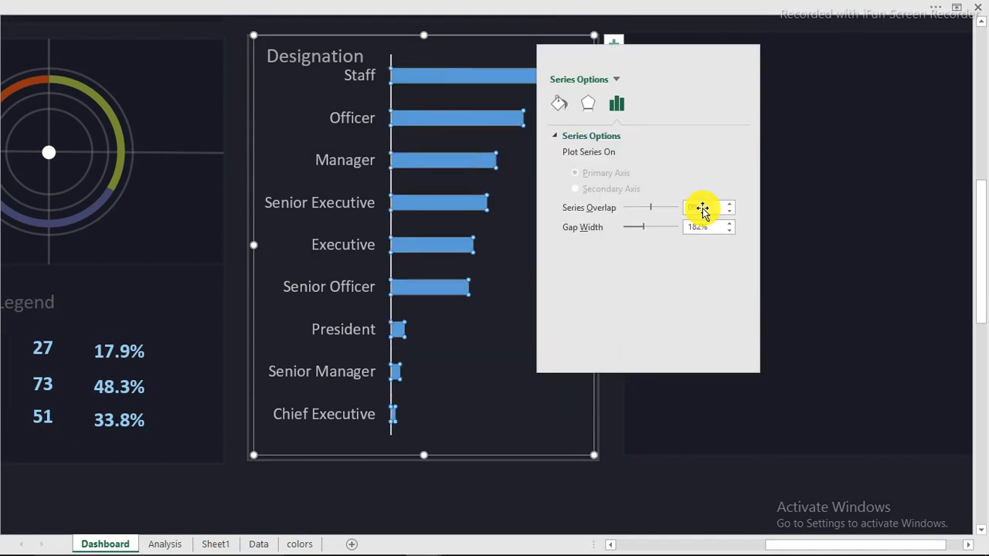
click(563, 108)
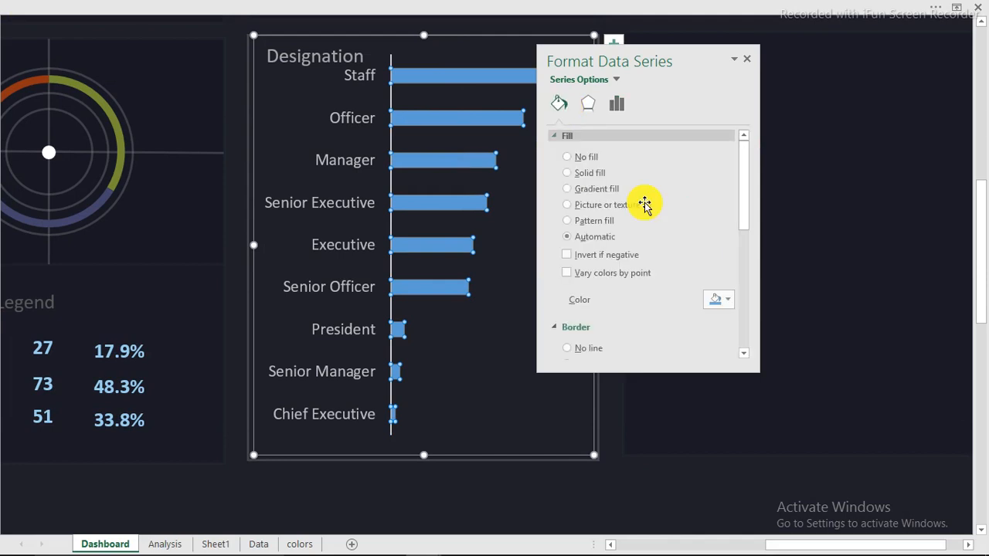
click(725, 300)
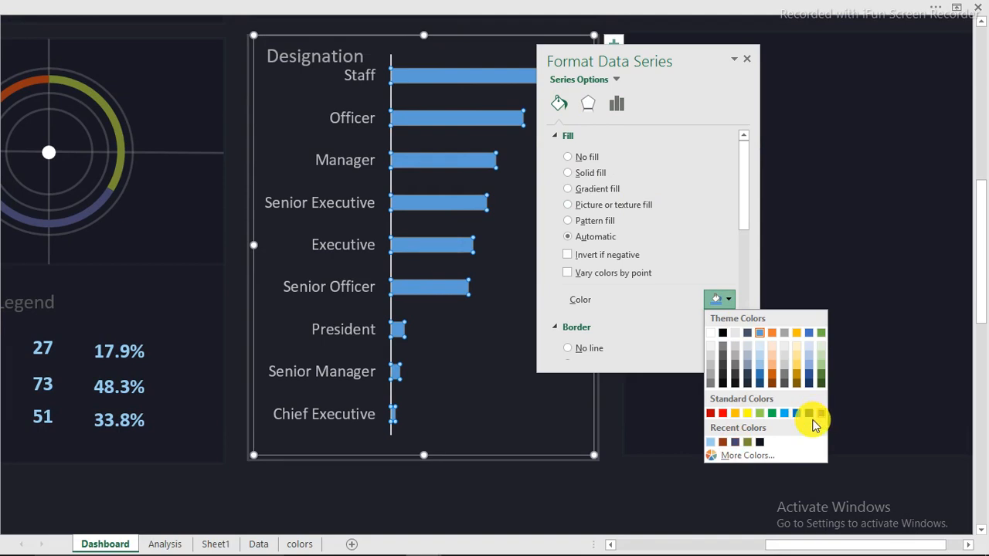
click(734, 444)
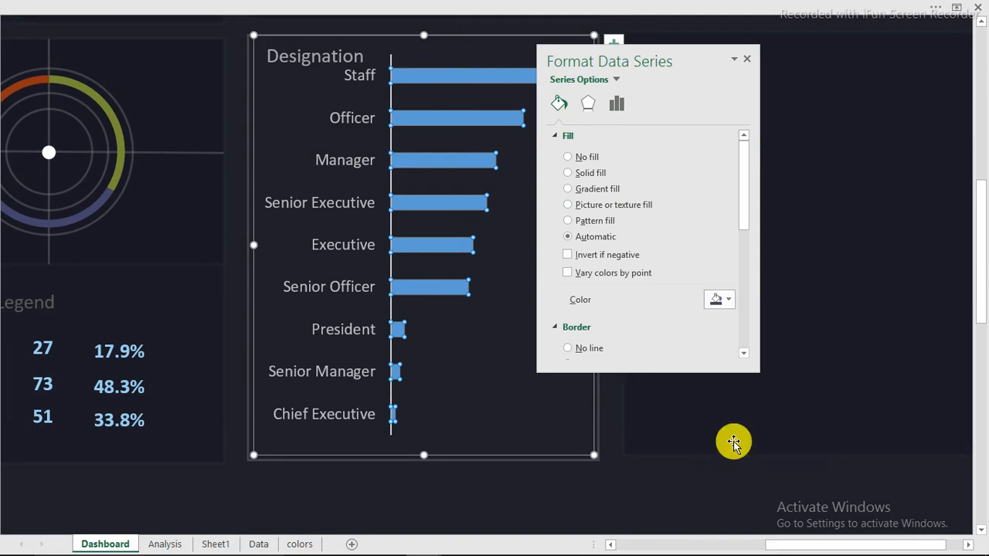
click(727, 301)
click(726, 301)
mouse_move(419, 544)
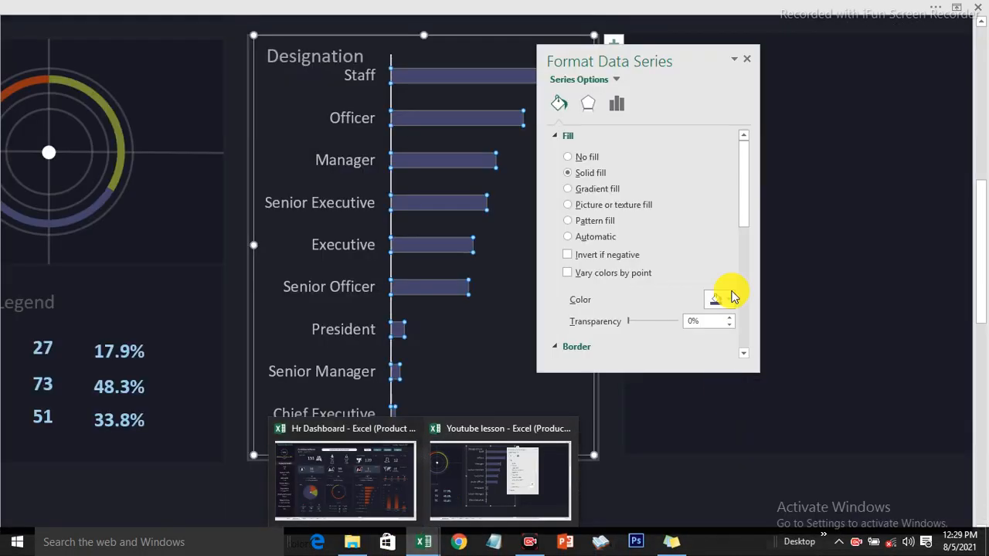
click(729, 298)
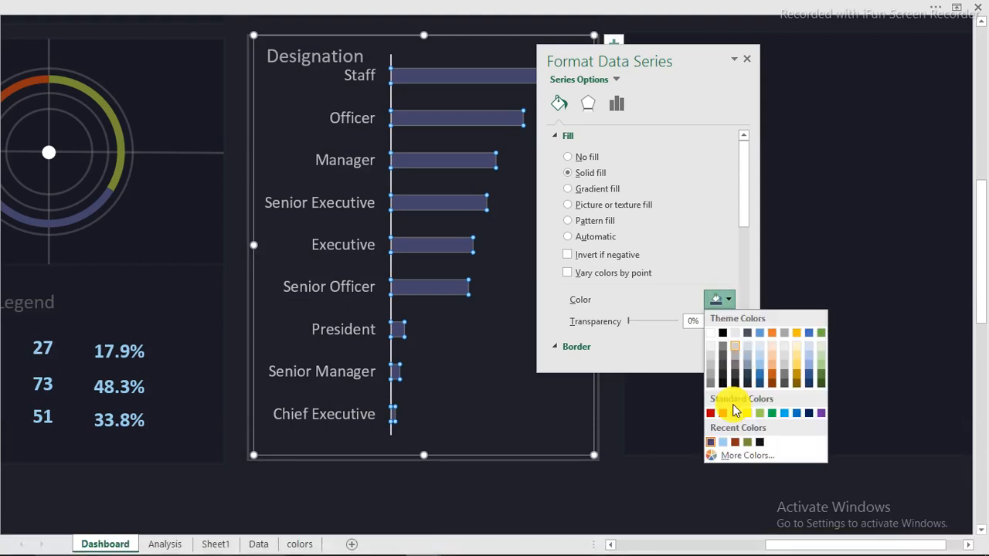
click(735, 443)
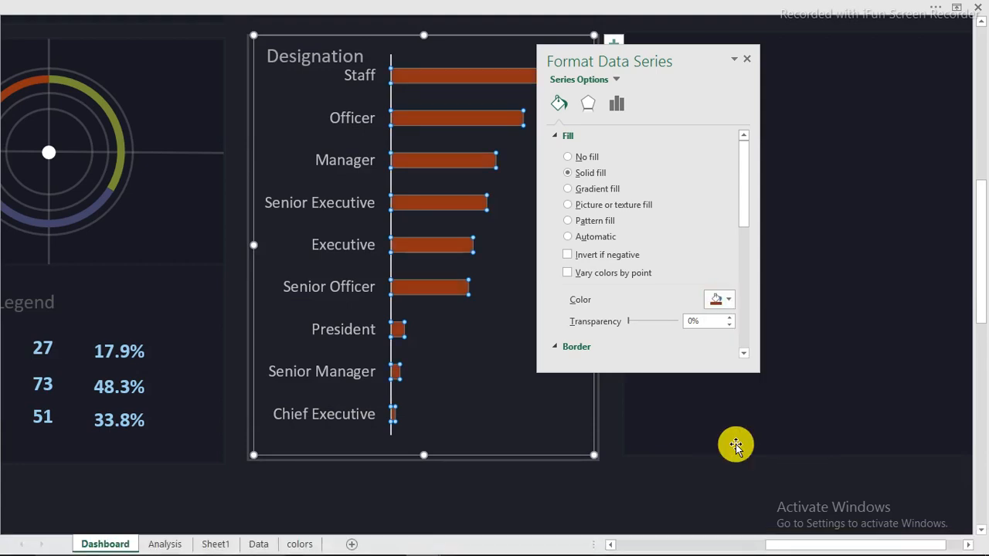
mouse_move(746, 194)
mouse_down()
mouse_move(748, 223)
mouse_move(745, 193)
mouse_up()
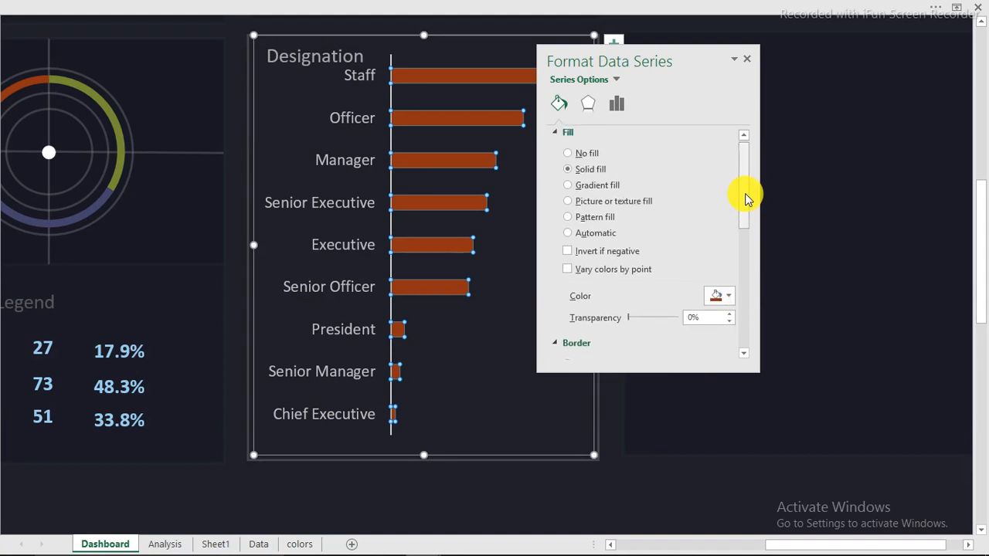
drag(745, 193, 740, 170)
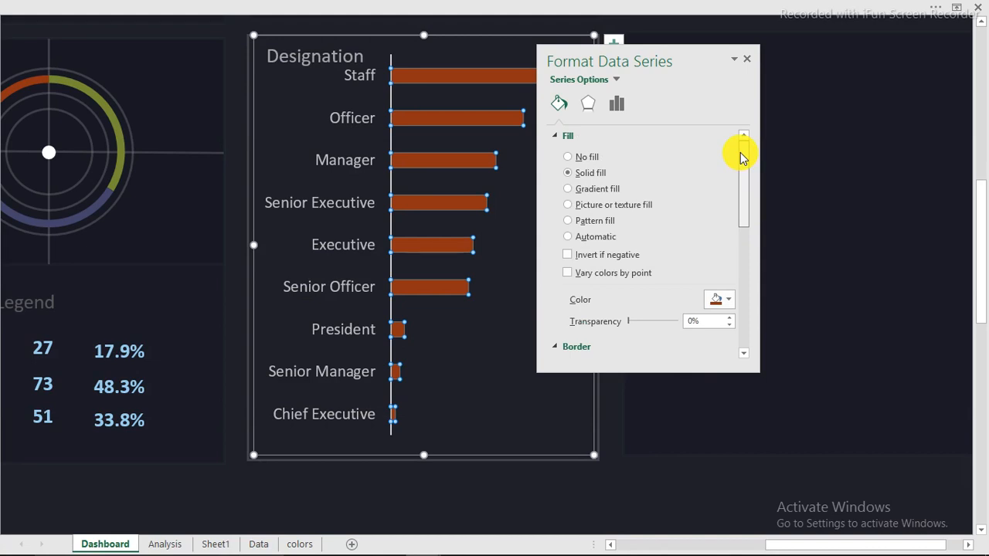
Set the bars' border to No line
scroll(741, 207, down, 3)
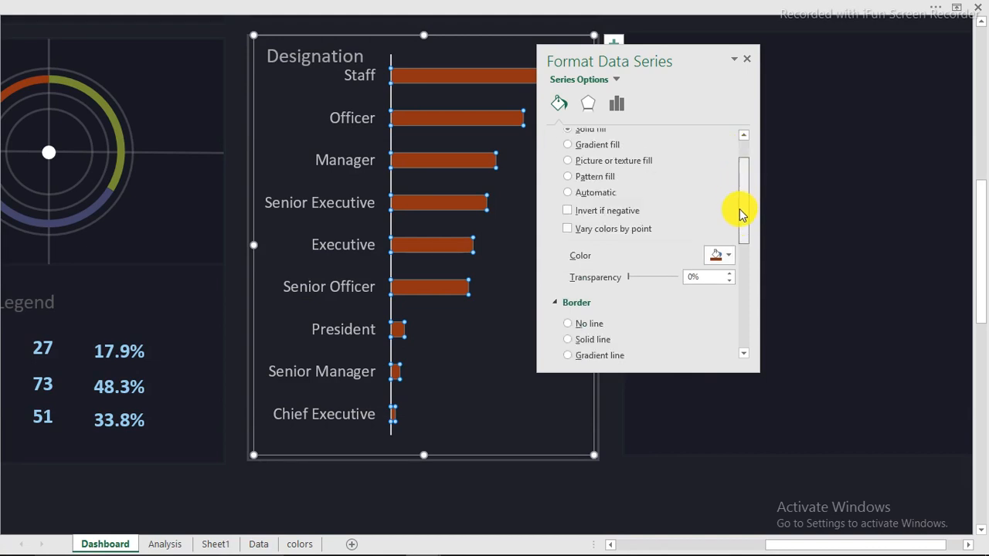
click(574, 332)
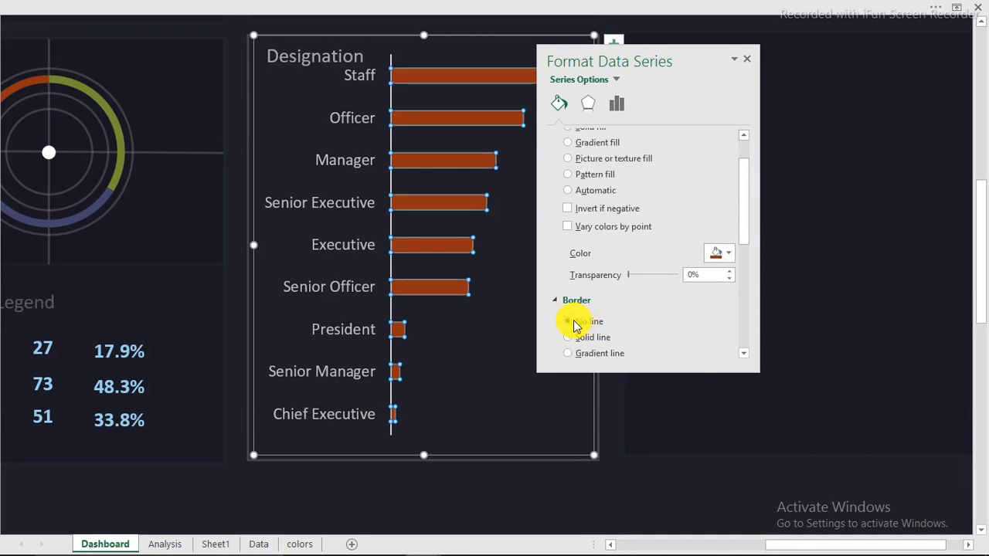
click(575, 323)
drag(748, 208, 750, 179)
click(584, 188)
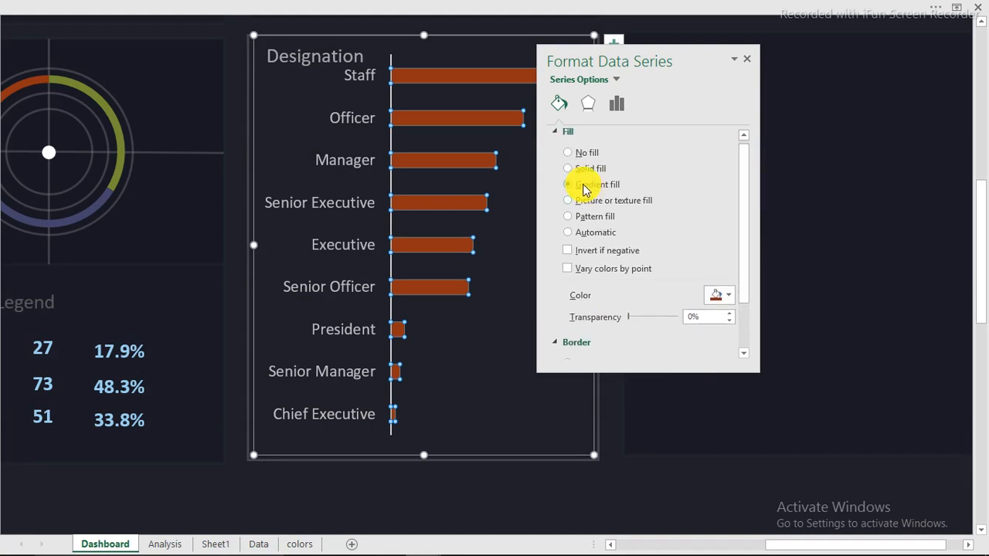
Make the first gradient stop dark orange and position it at 32%
drag(750, 187, 748, 230)
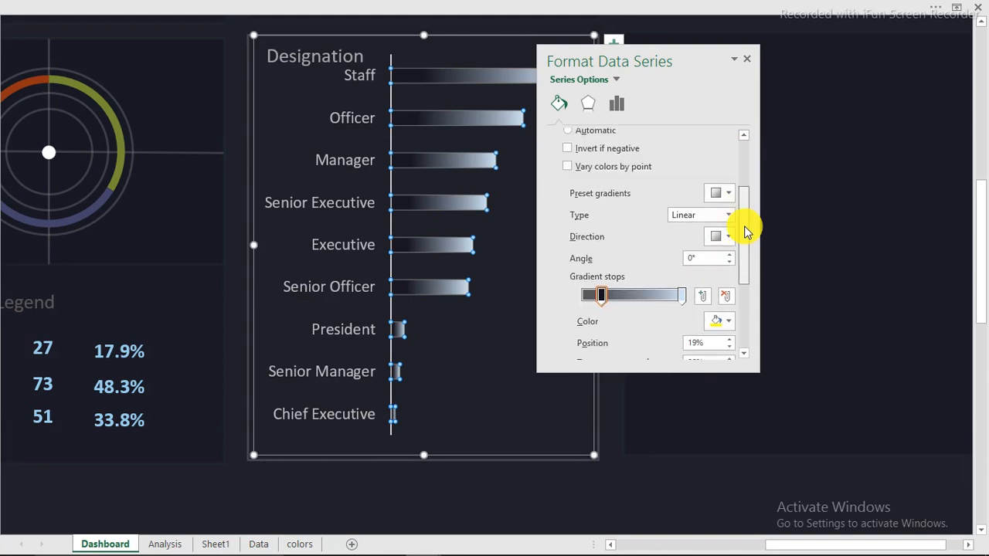
drag(601, 296, 581, 300)
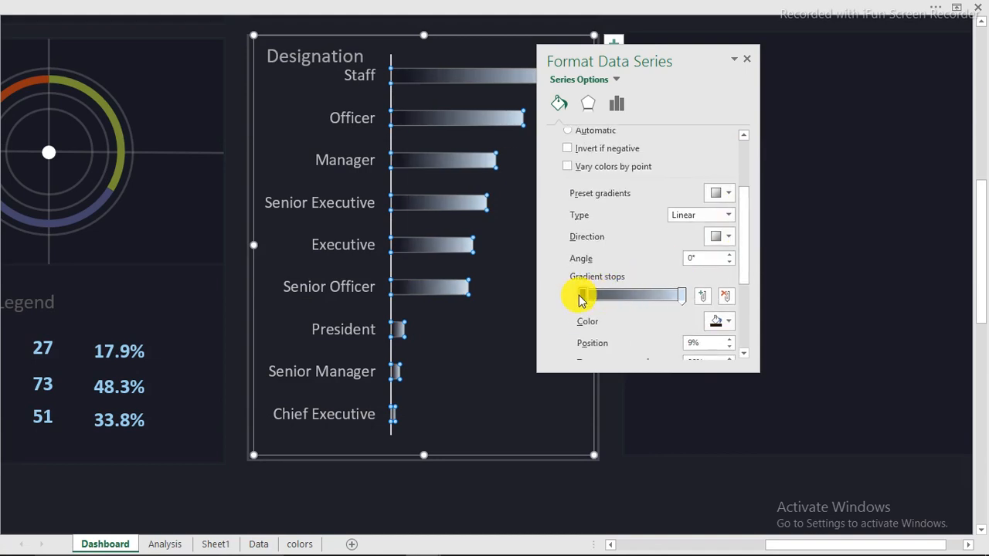
click(731, 325)
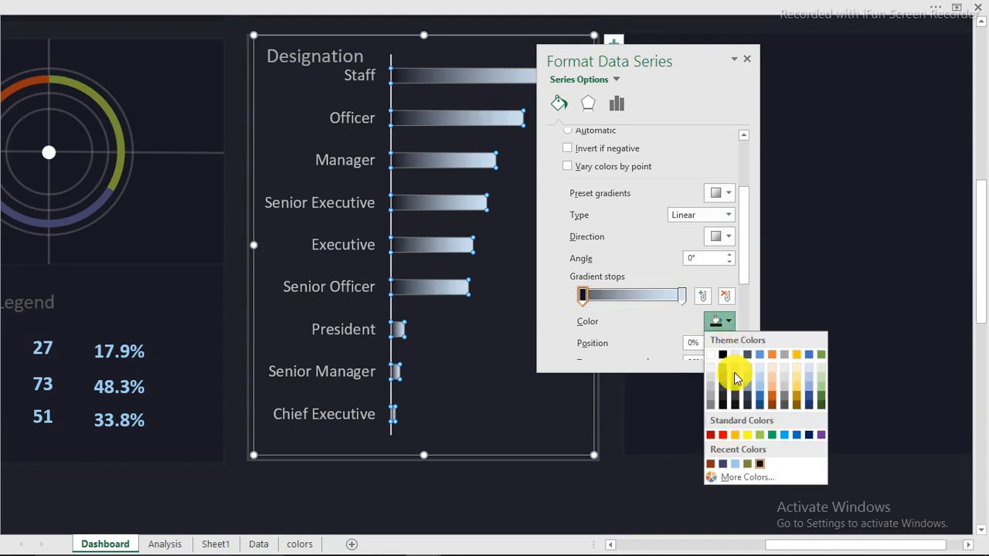
click(714, 464)
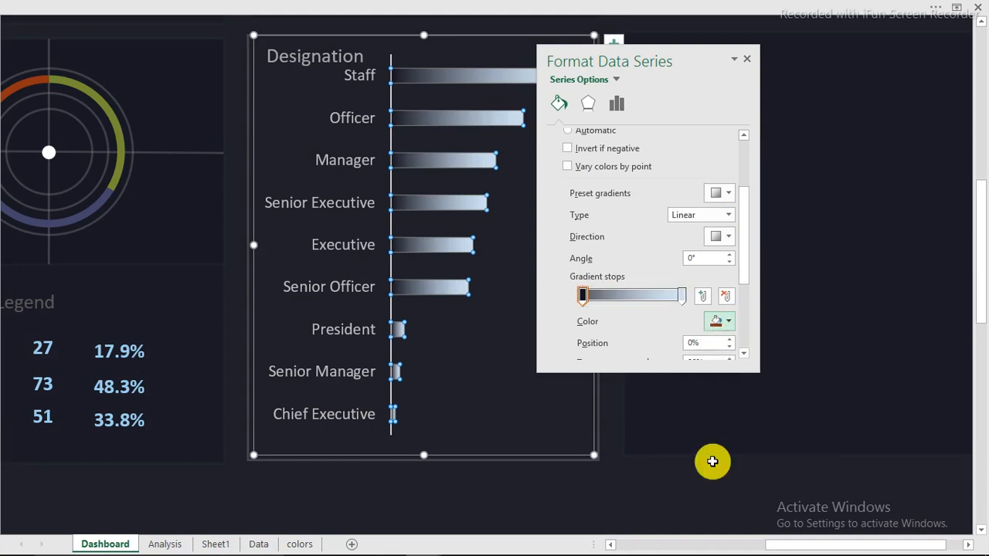
click(581, 298)
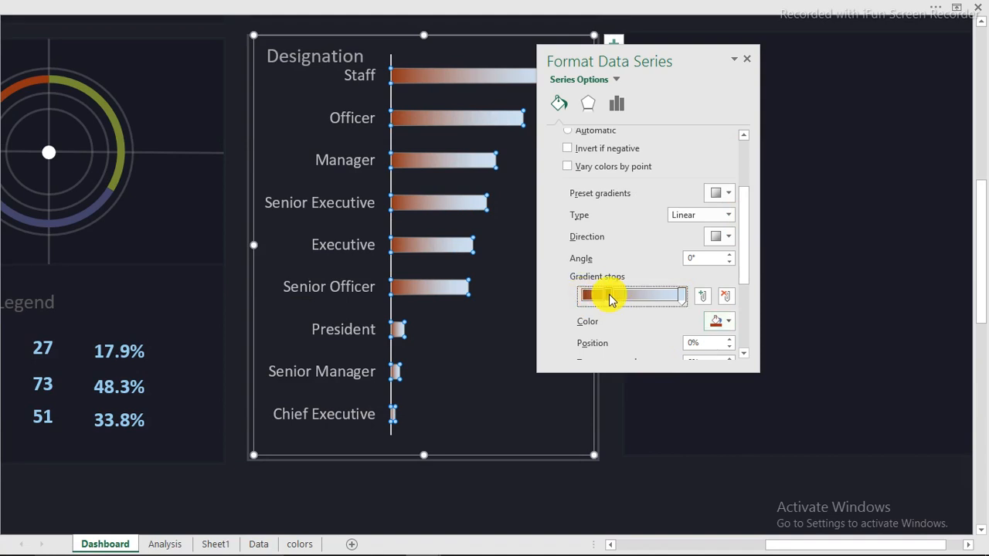
drag(610, 299, 614, 298)
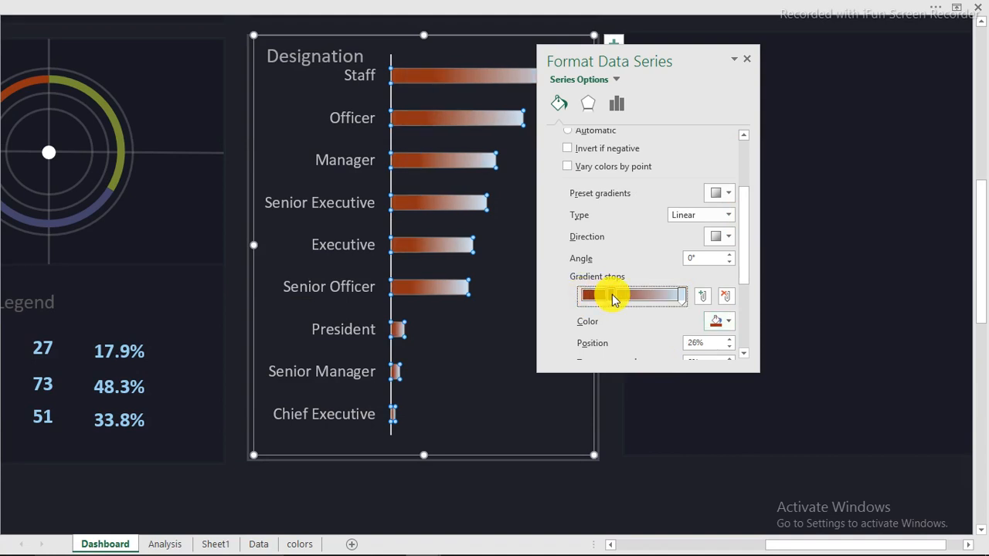
Make the gradient's end stop dark navy with 43% transparency
click(681, 296)
click(728, 321)
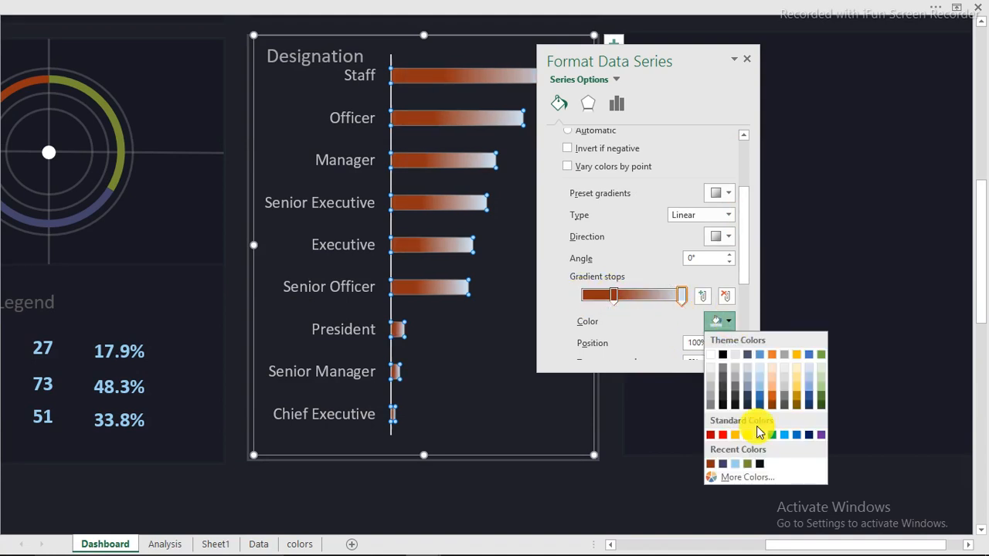
click(762, 464)
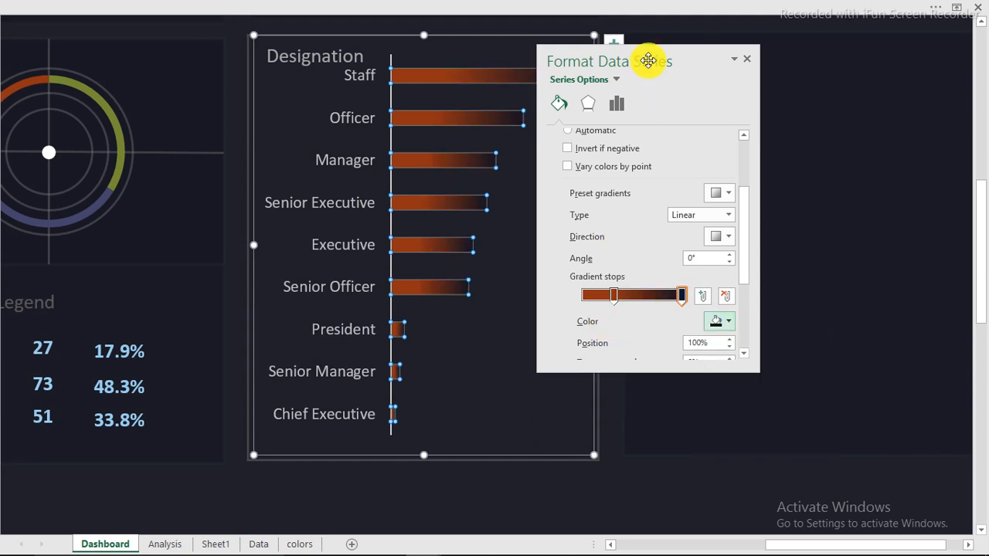
drag(647, 62, 736, 92)
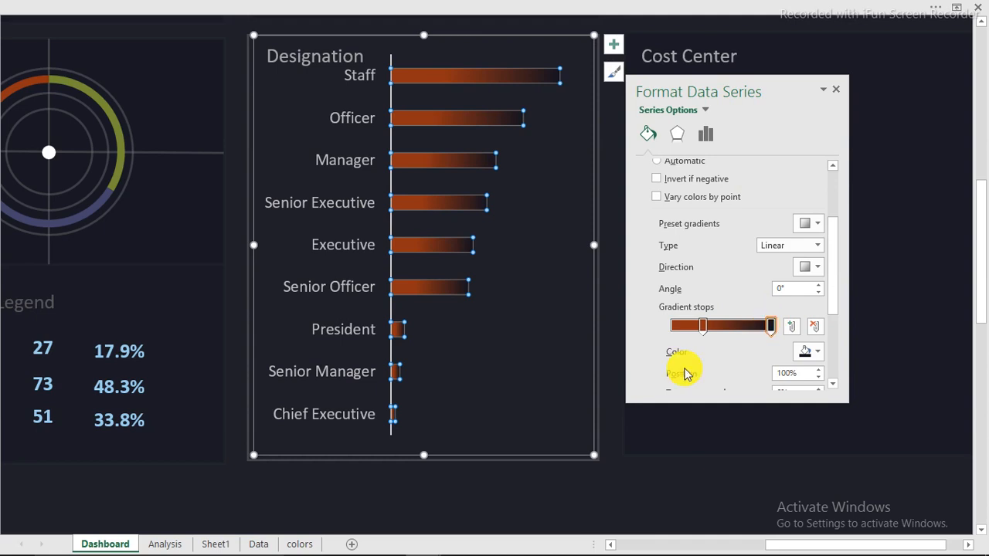
drag(835, 288, 835, 289)
scroll(772, 290, down, 3)
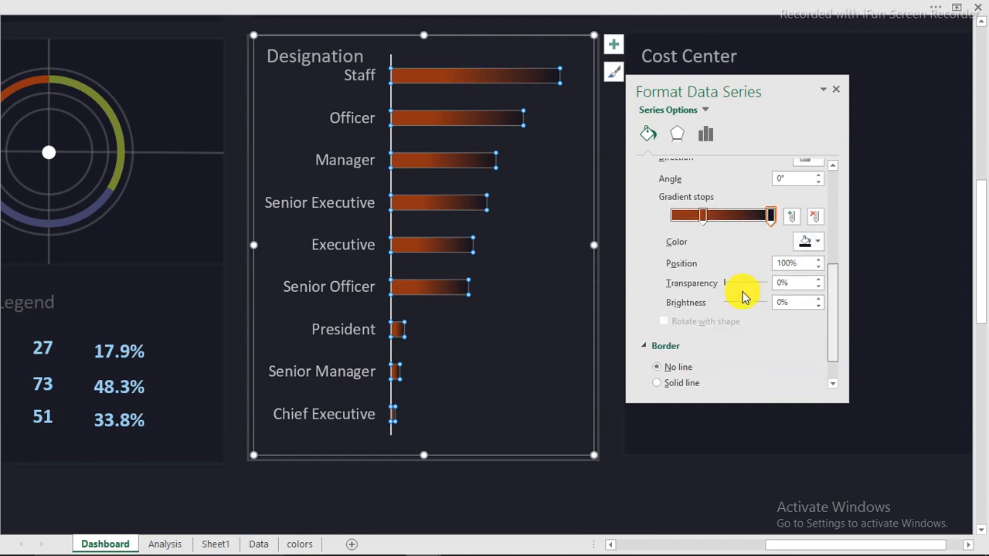
drag(732, 286, 742, 286)
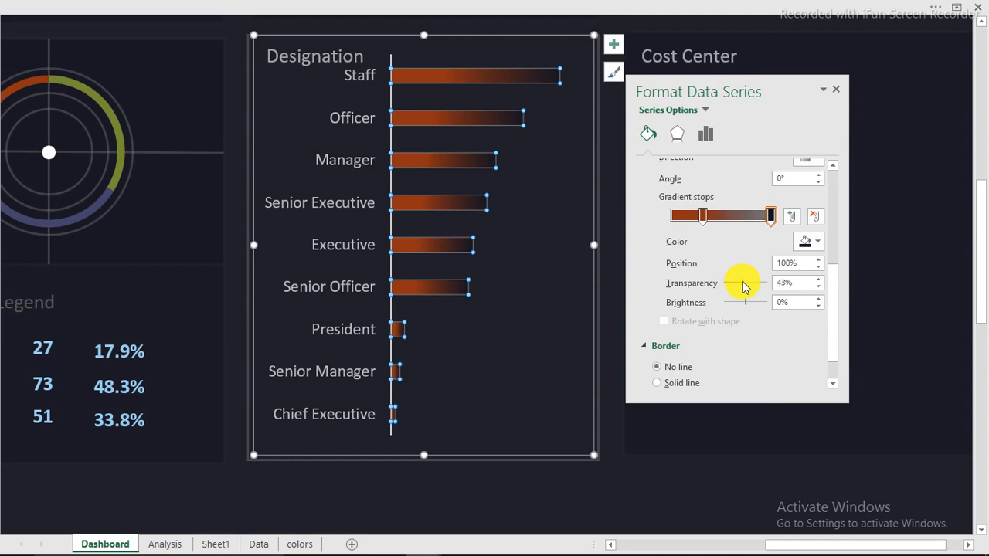
click(602, 500)
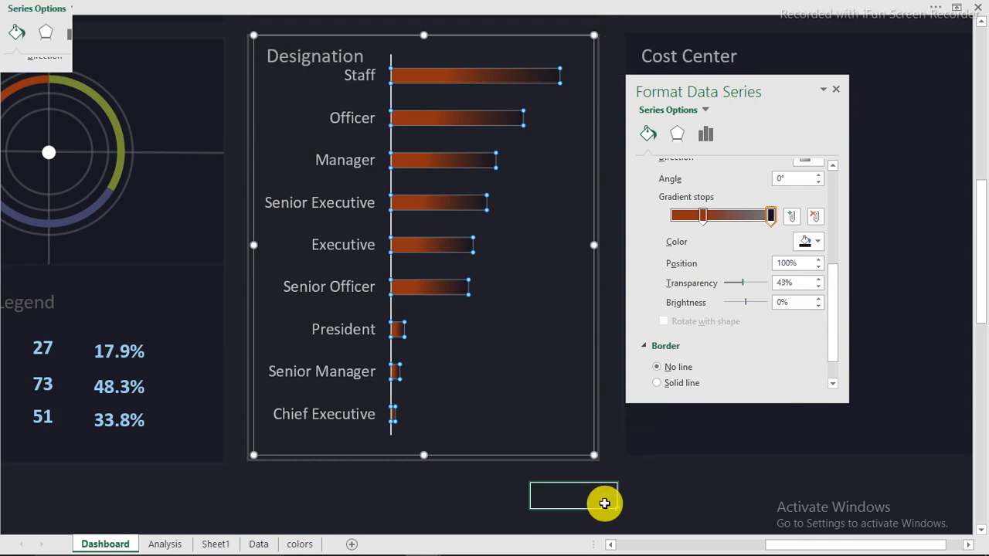
Drag the plot area's top edge down to leave space below the Designation title
click(474, 69)
click(470, 58)
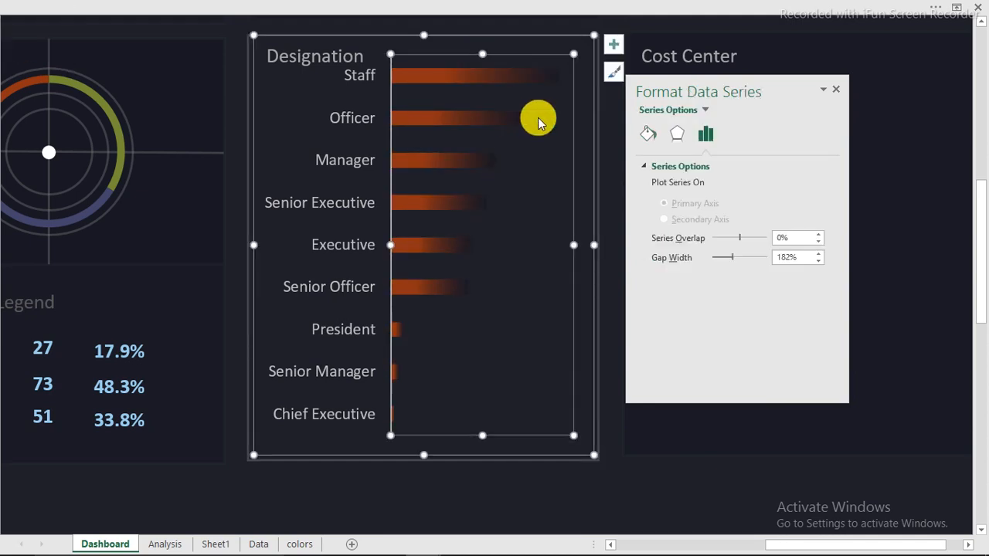
drag(482, 53, 484, 77)
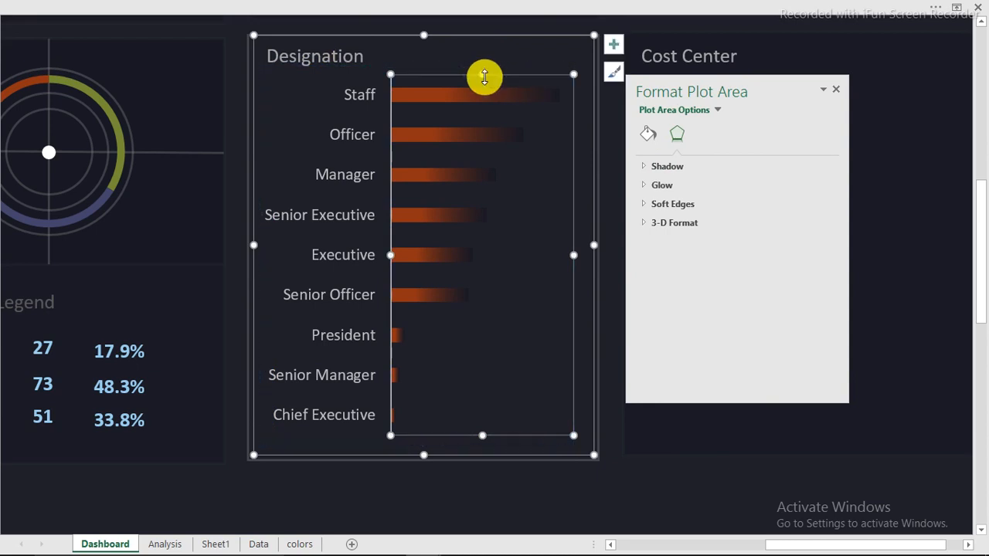
click(579, 489)
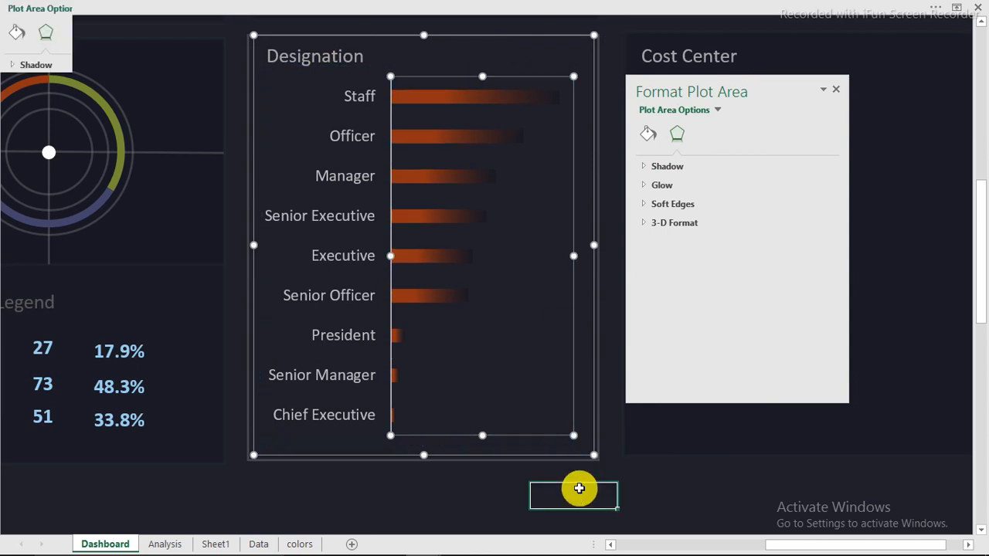
click(185, 9)
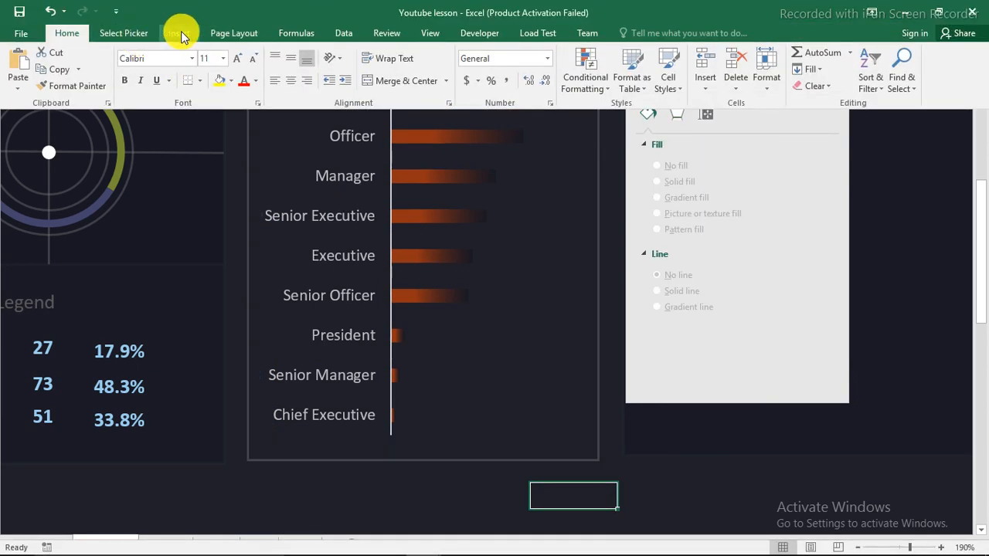
click(180, 32)
Draw a straight vertical line down the Designation chart's bar axis
click(229, 57)
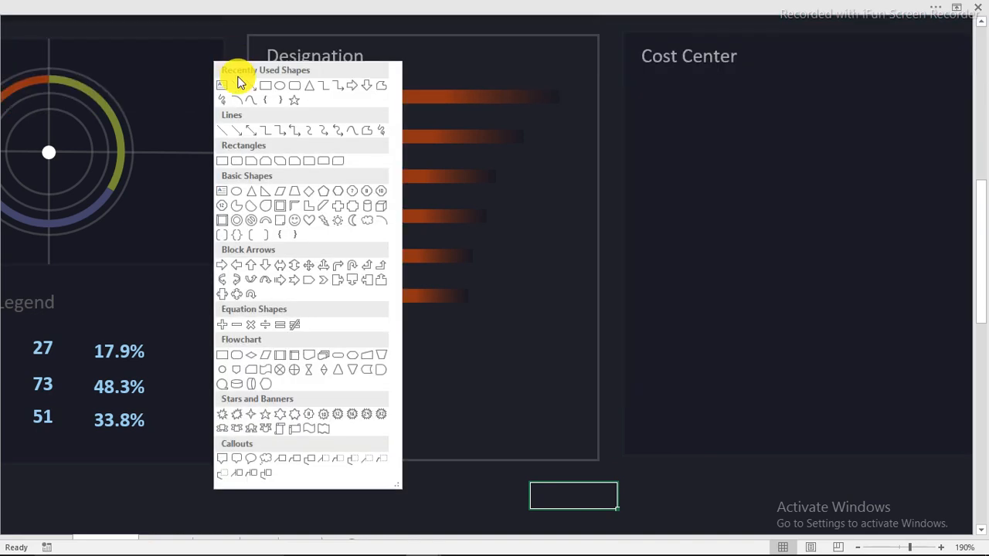
click(244, 87)
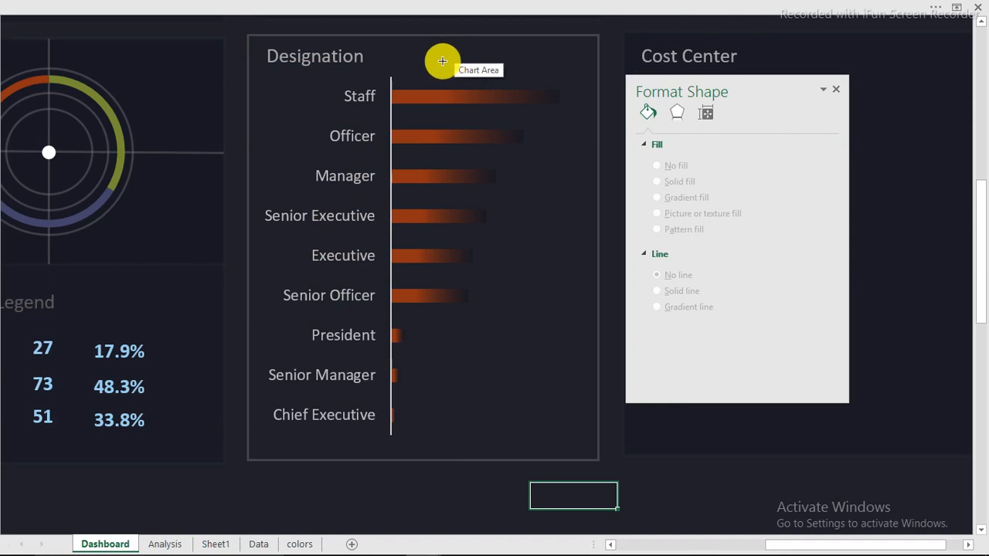
mouse_move(406, 71)
mouse_down()
mouse_move(415, 417)
mouse_move(405, 443)
mouse_up()
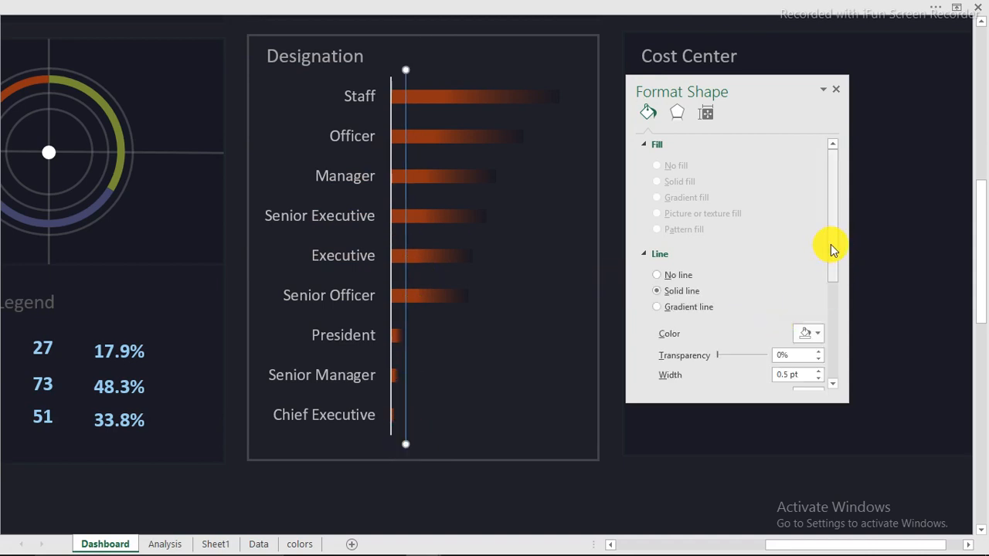
Make the line 0.75 pt light grey, raise its transparency, and switch it to a gradient line
drag(831, 249, 834, 289)
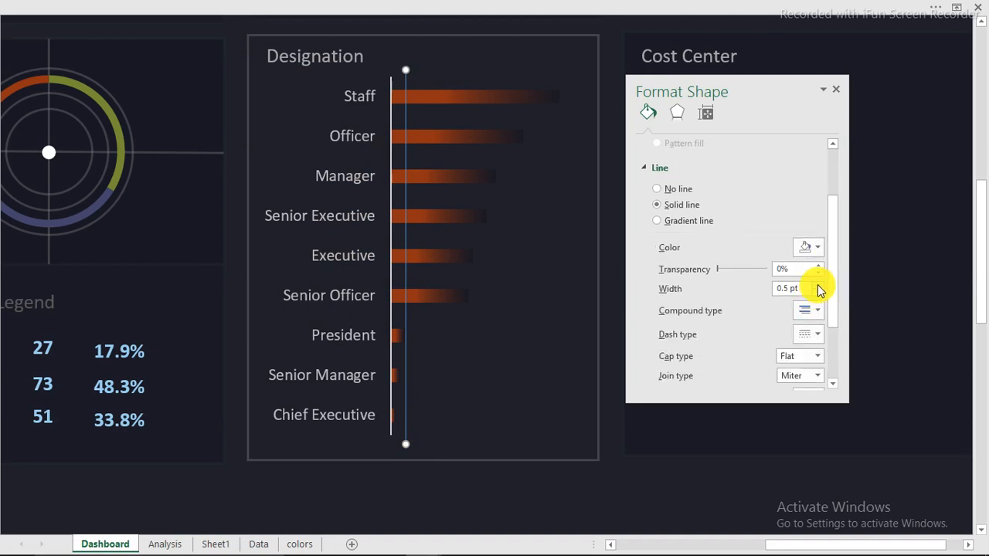
click(818, 286)
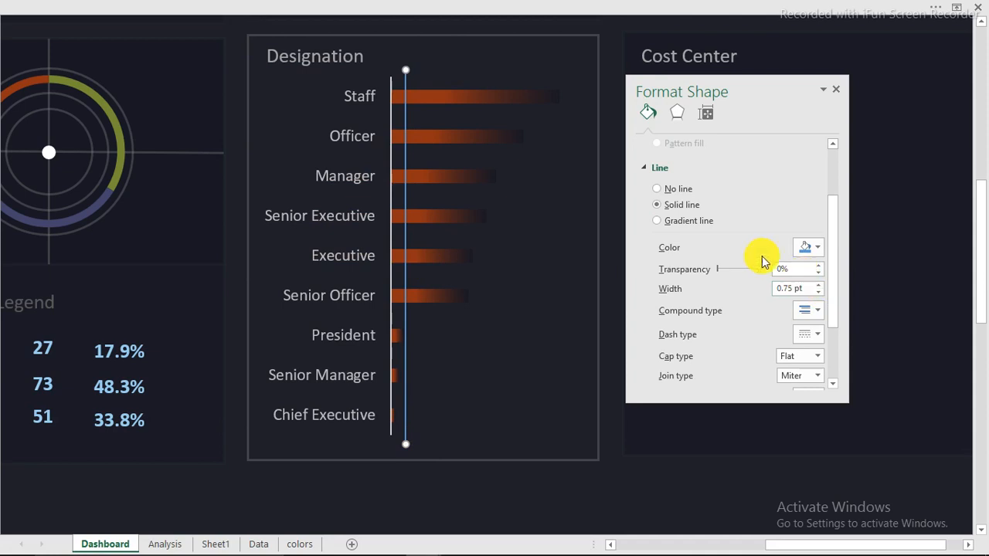
click(818, 248)
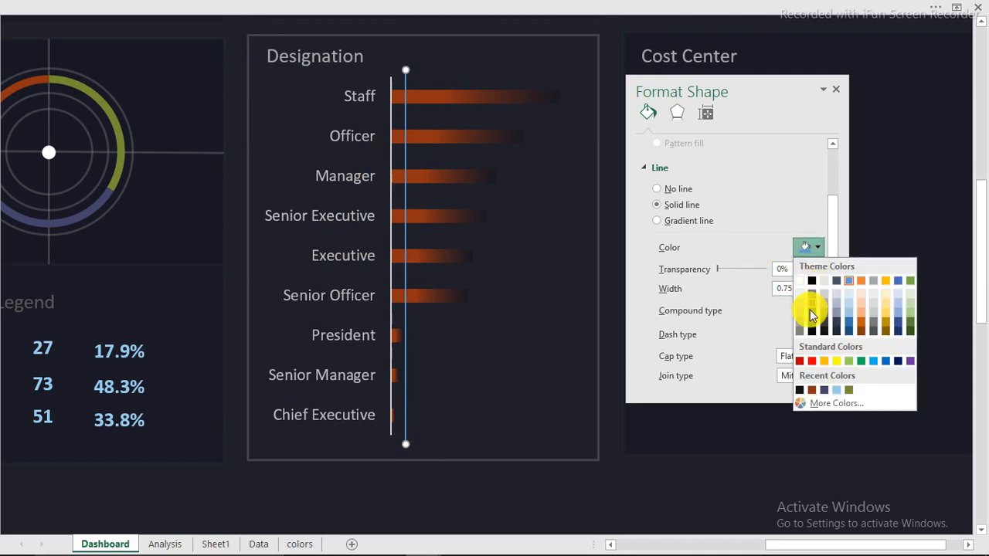
click(801, 326)
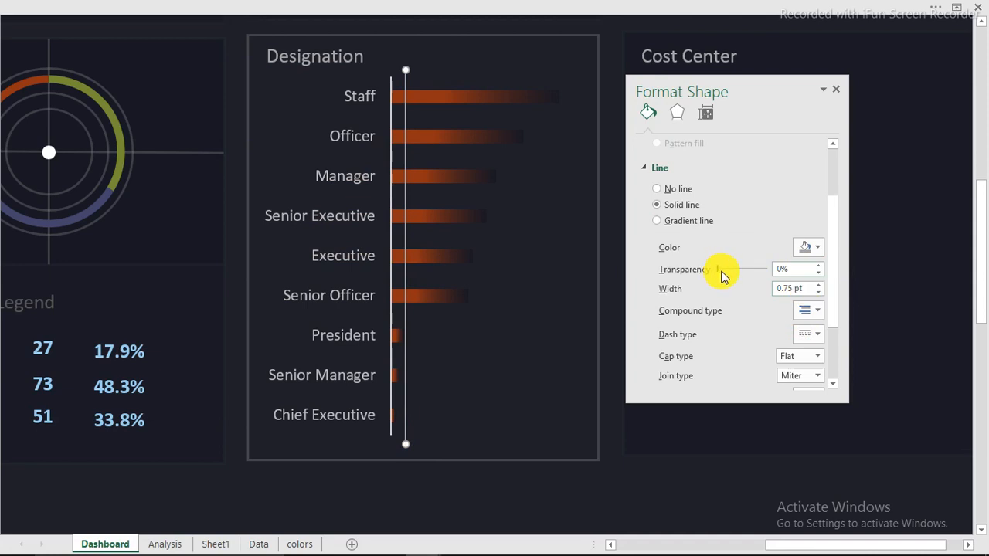
drag(734, 278, 689, 273)
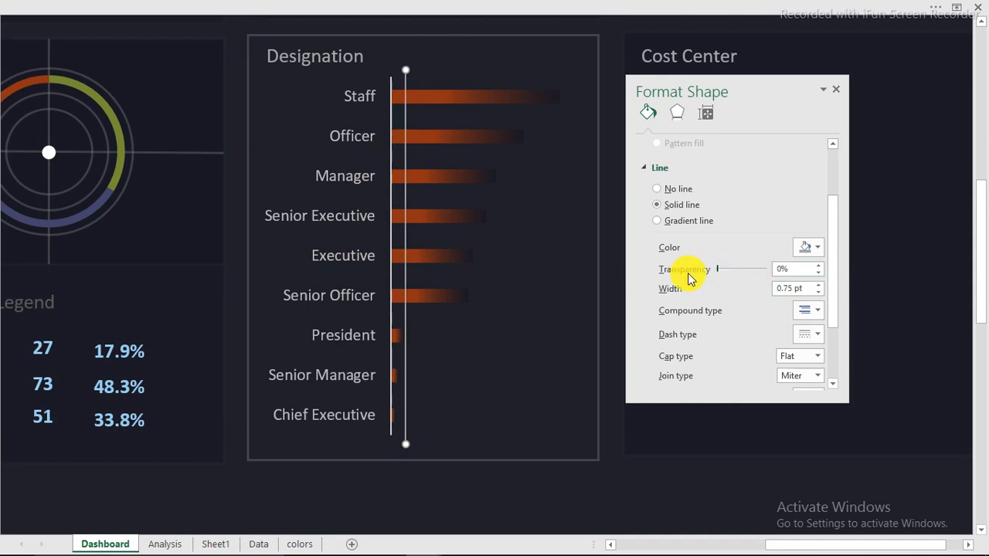
click(666, 222)
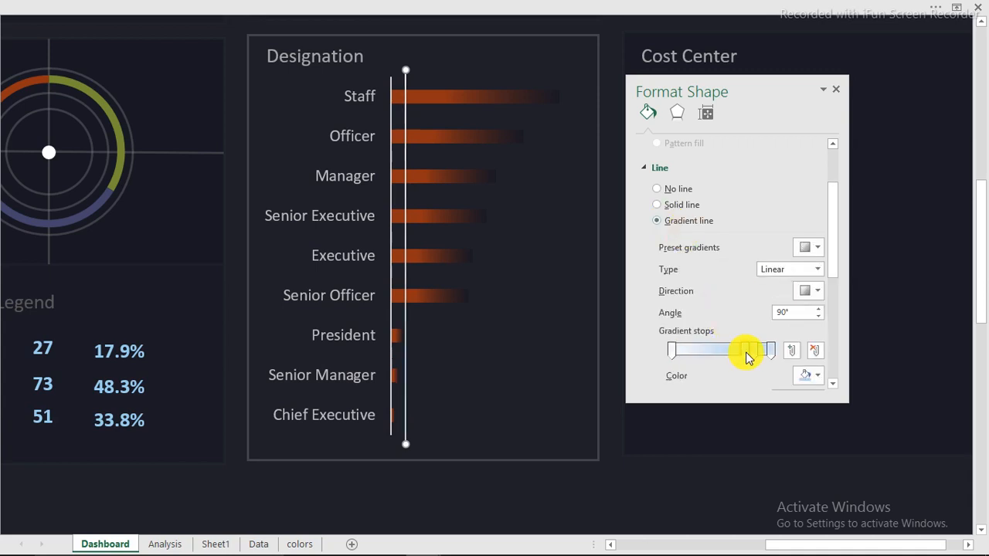
Remove the extra gradient stops and make the left stop dark grey at 75% transparency
click(815, 350)
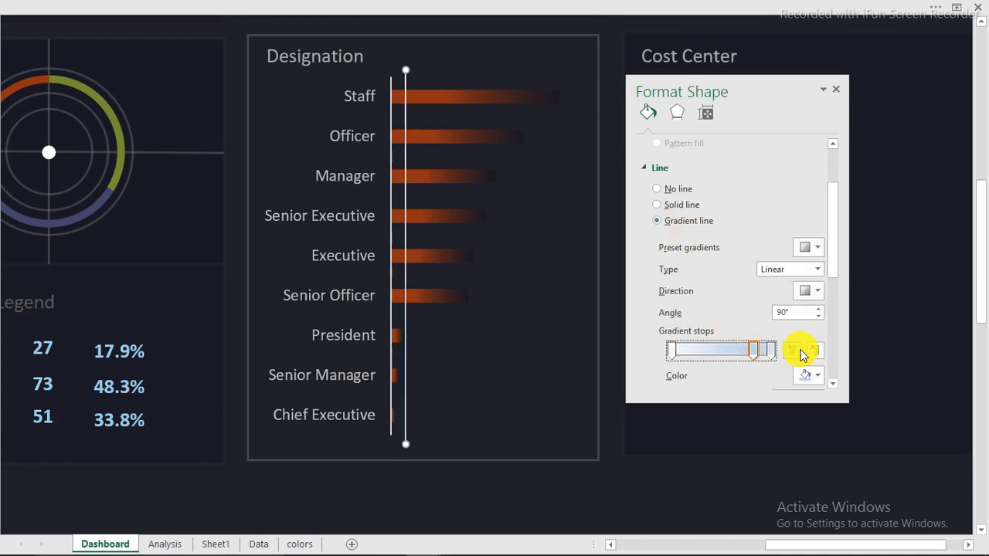
click(815, 351)
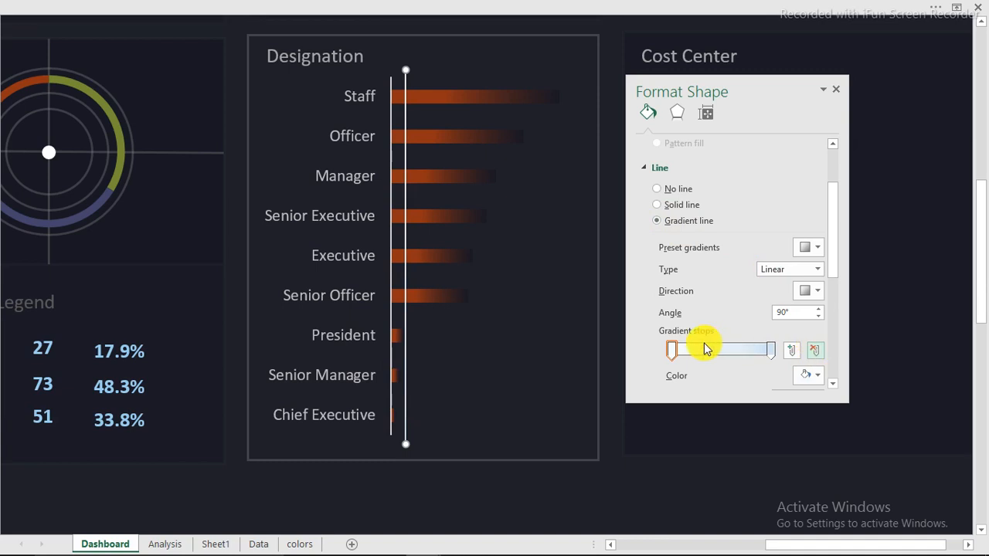
click(673, 351)
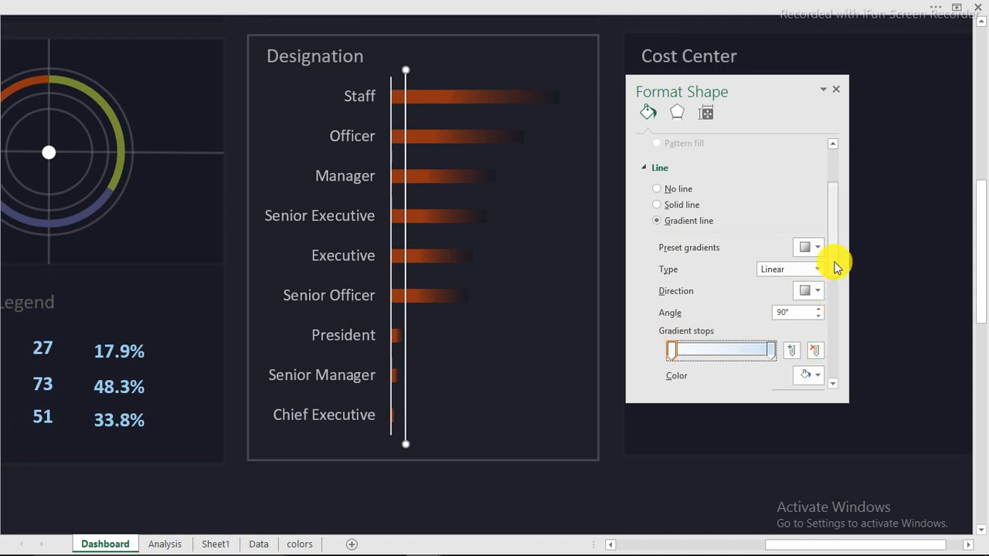
drag(834, 265, 834, 325)
click(815, 227)
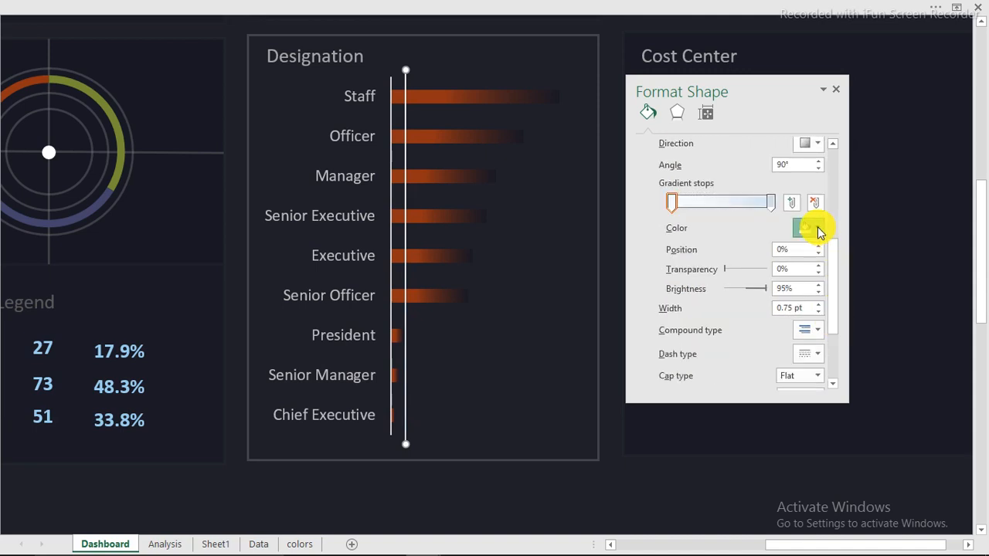
click(801, 309)
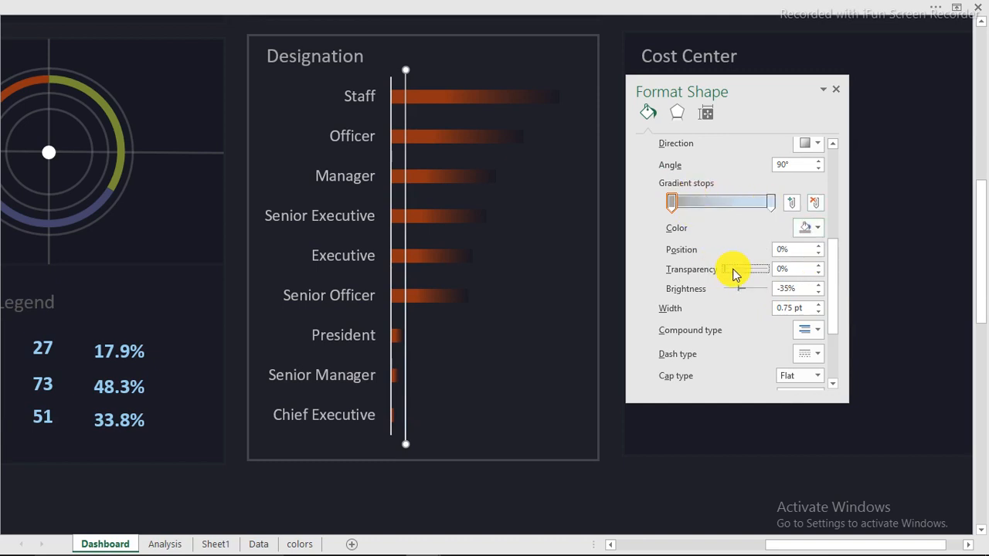
drag(734, 275, 748, 275)
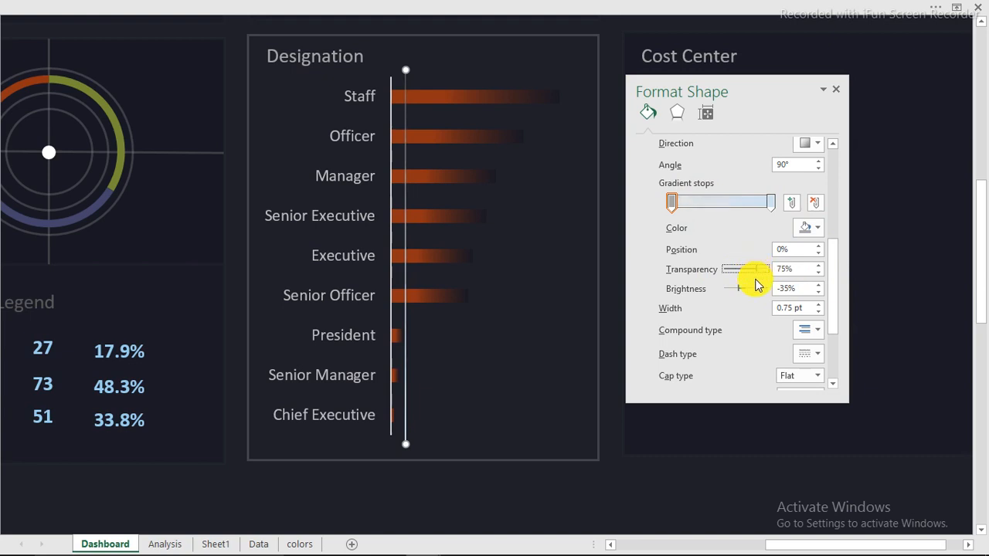
Set the right stop to 54% transparency and 79% brightness, fine-tuning the left stop's transparency
click(771, 202)
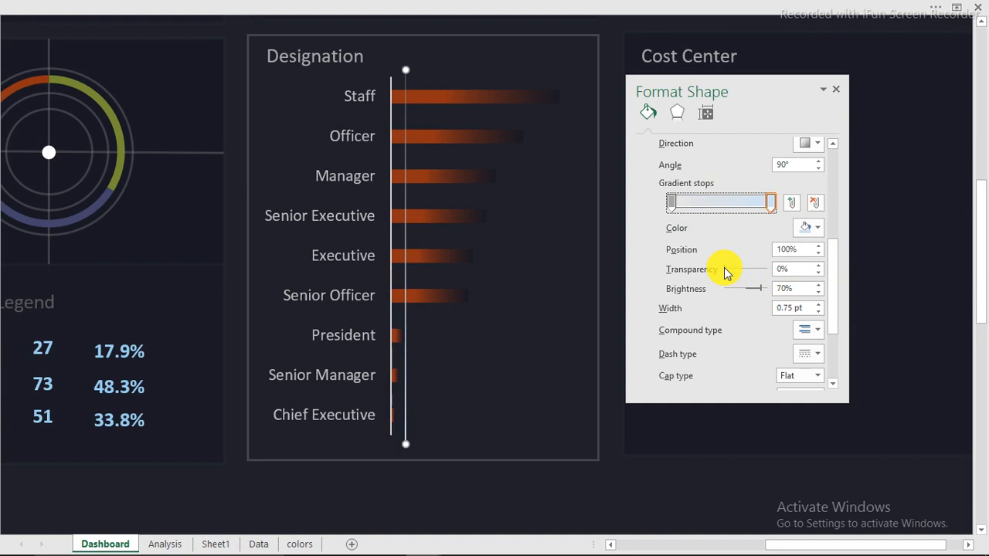
drag(726, 272, 748, 272)
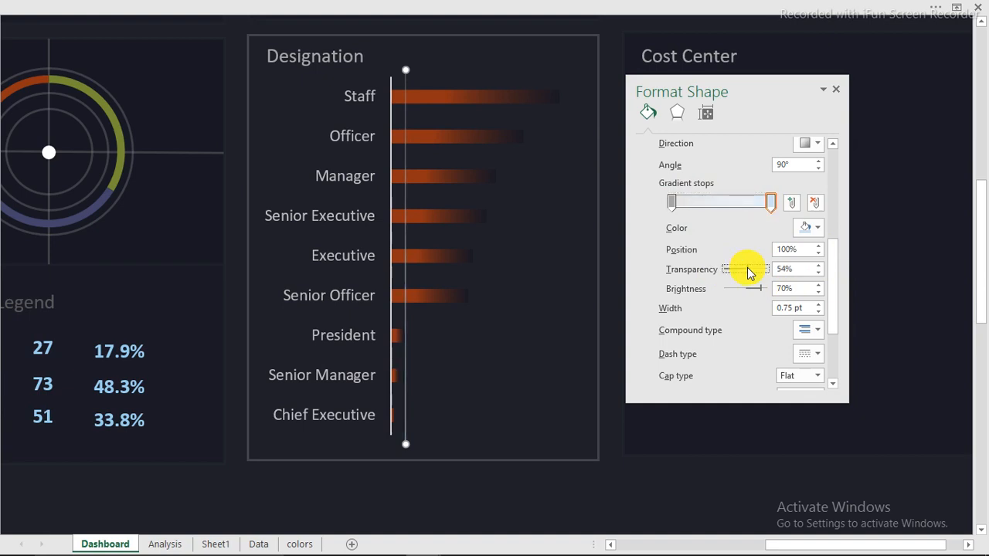
click(672, 202)
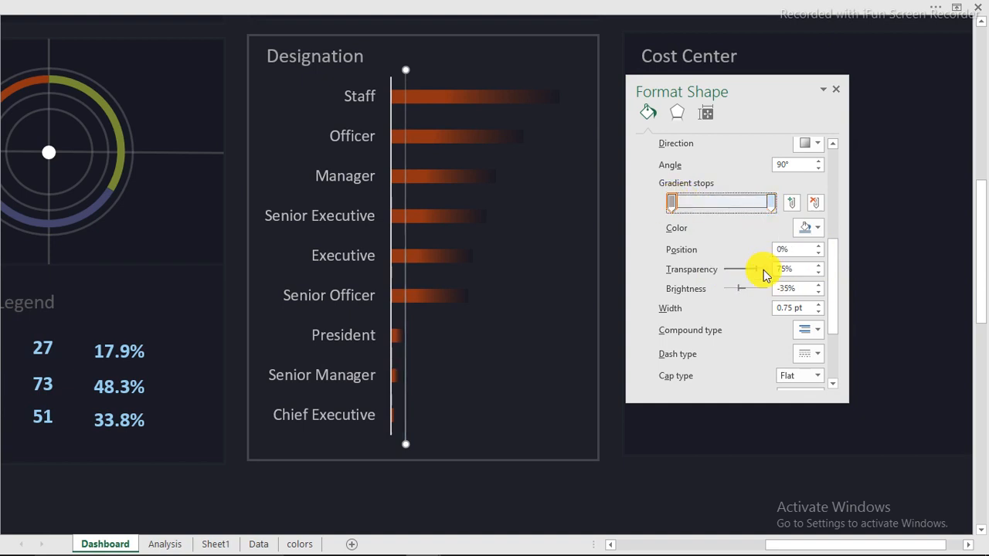
click(760, 271)
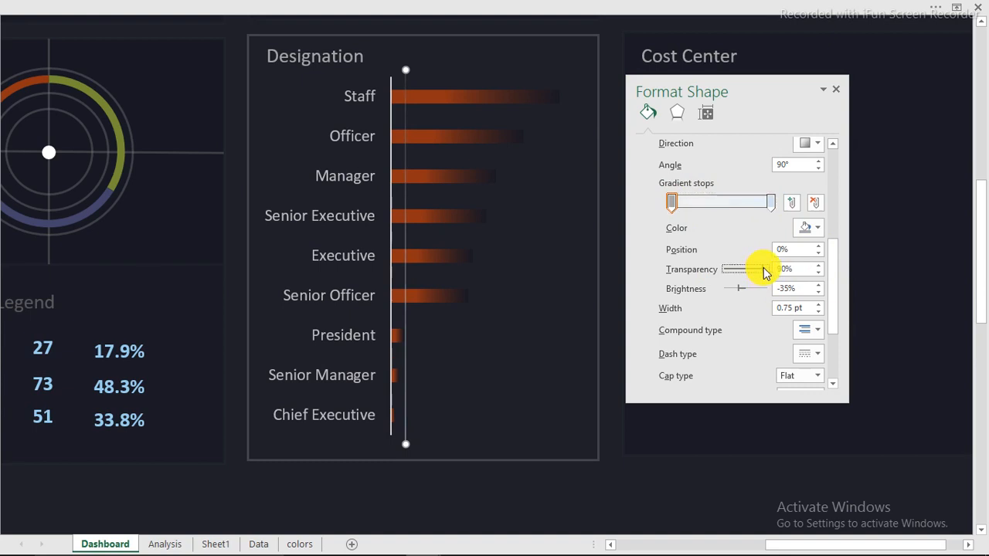
drag(763, 271, 775, 275)
click(771, 203)
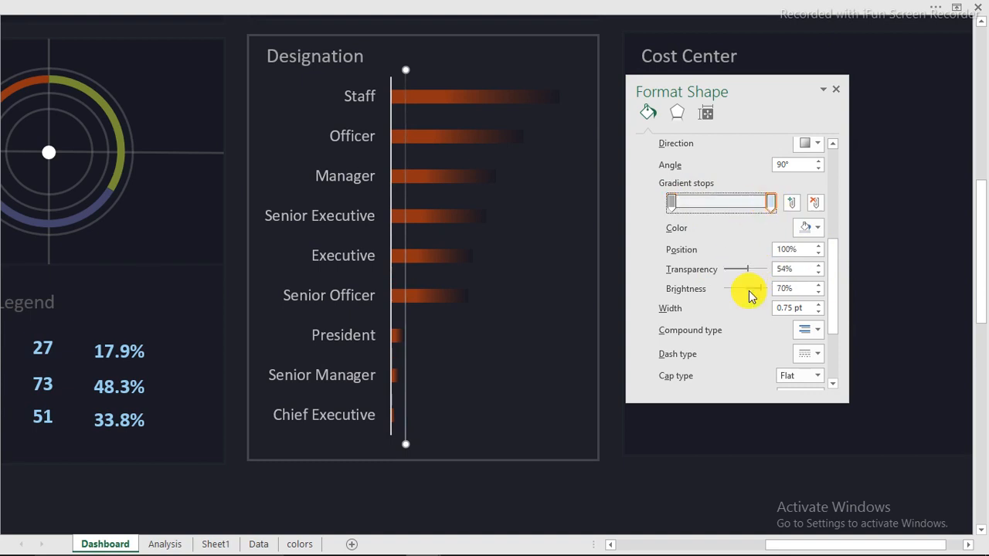
drag(760, 292, 762, 292)
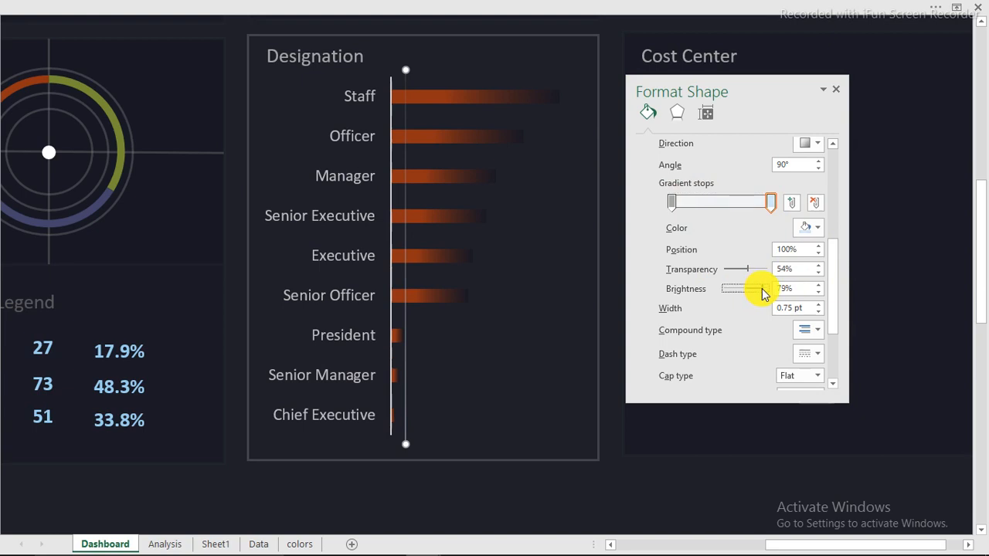
click(406, 163)
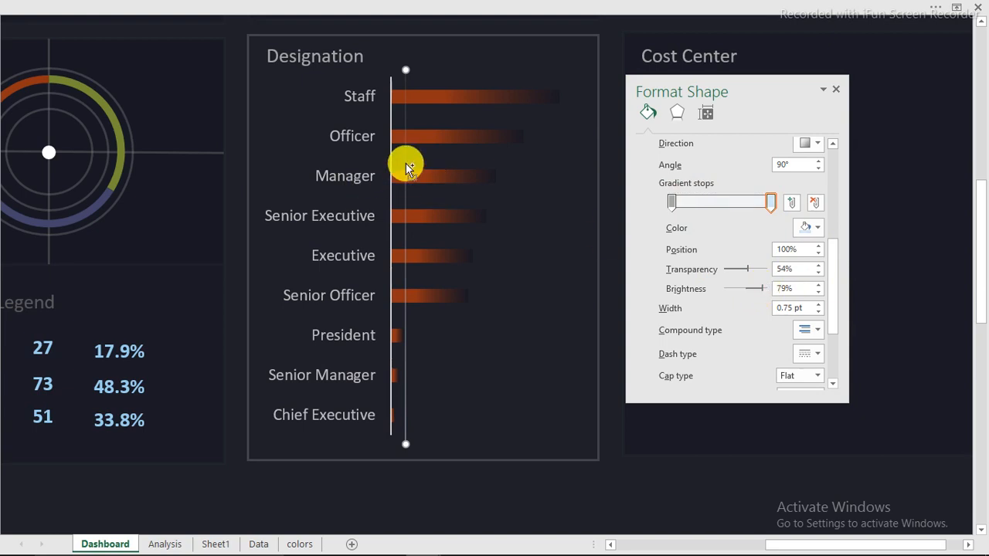
Duplicate the vertical line beside the original and align the two lines' tops
key(ctrl+d)
drag(425, 165, 419, 141)
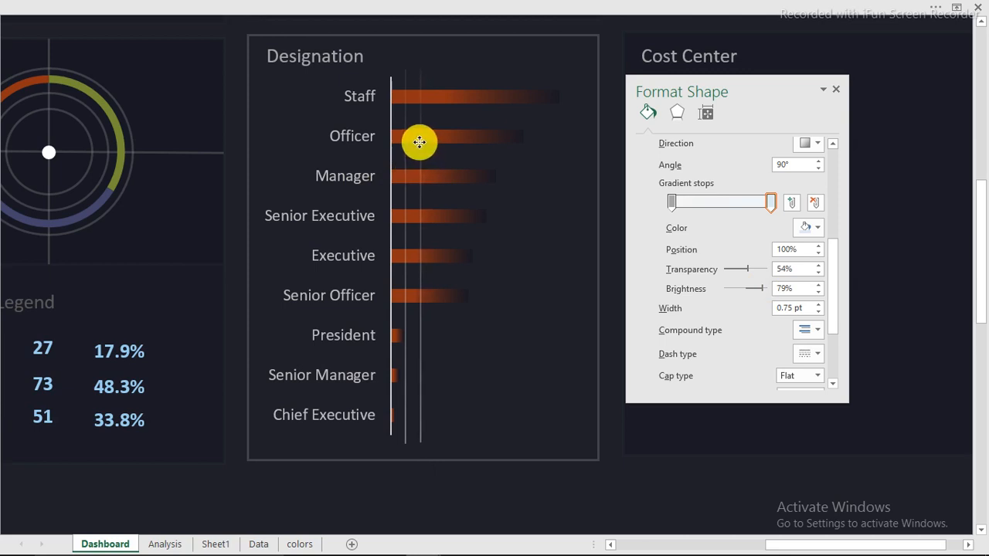
drag(419, 141, 415, 143)
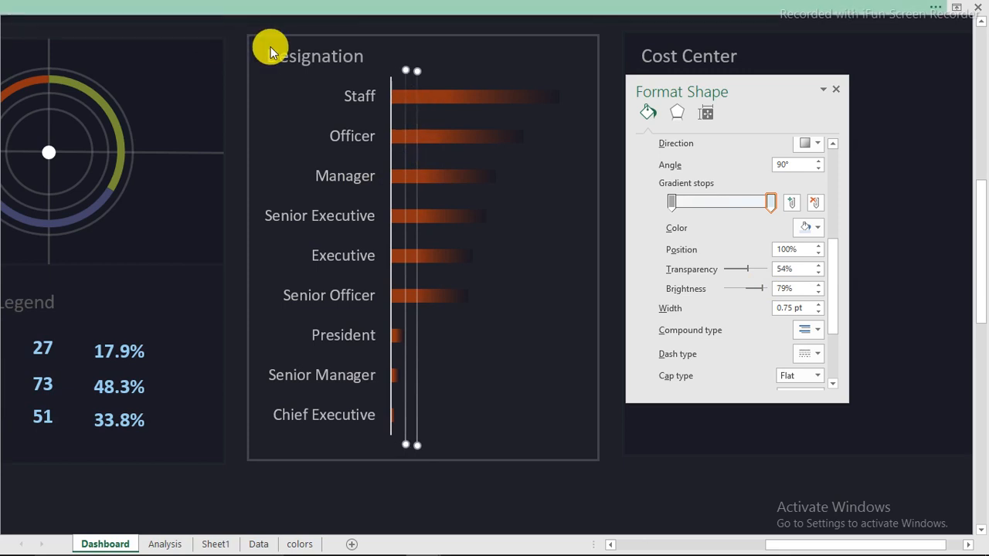
click(779, 7)
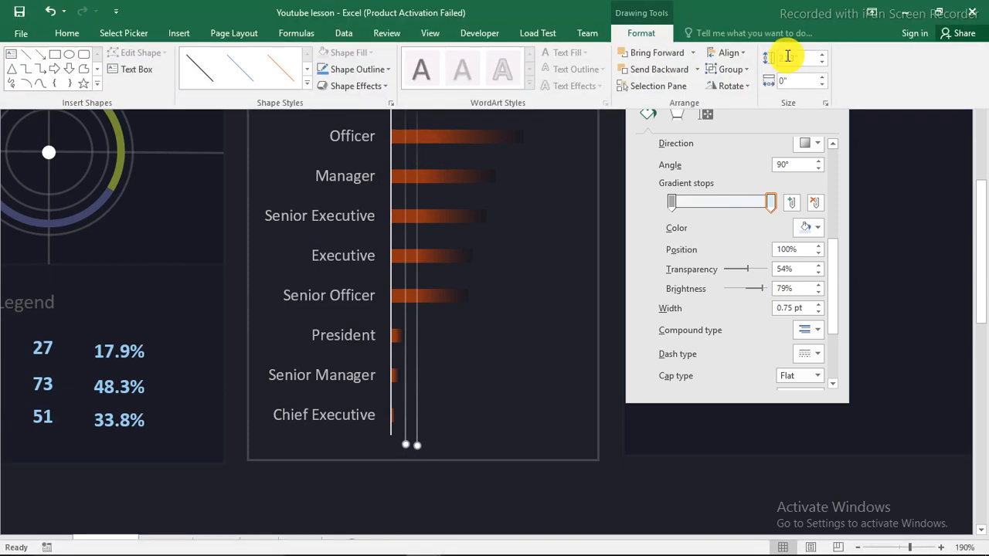
click(742, 54)
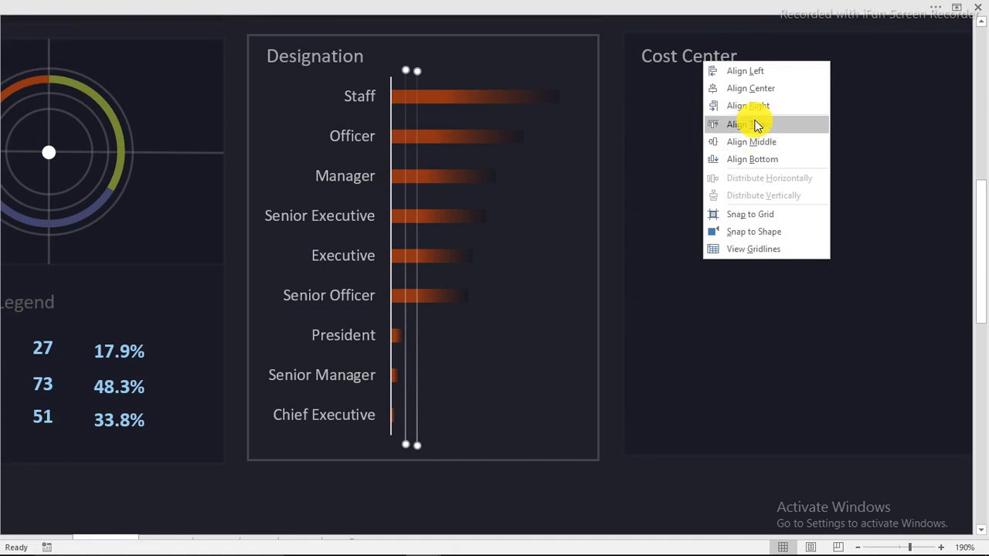
click(755, 126)
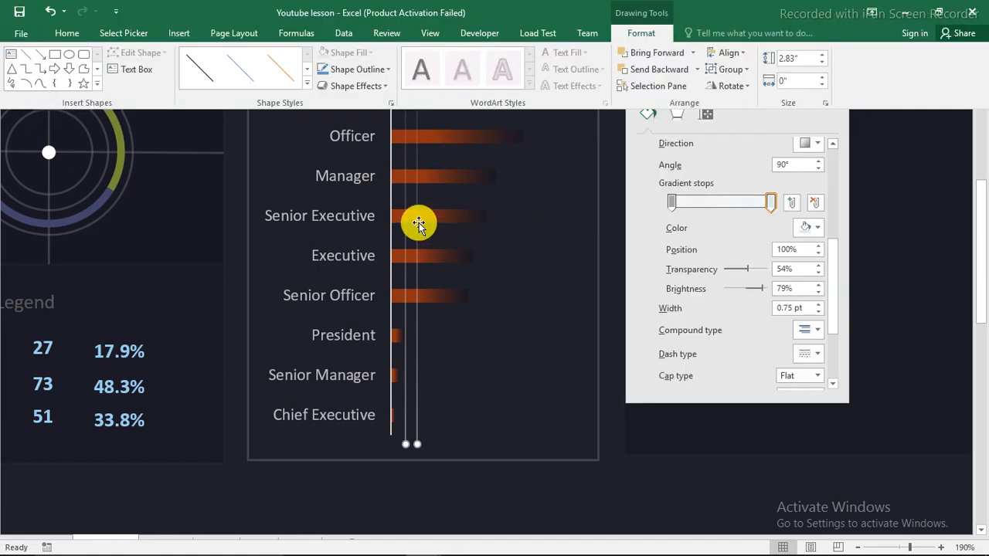
click(418, 224)
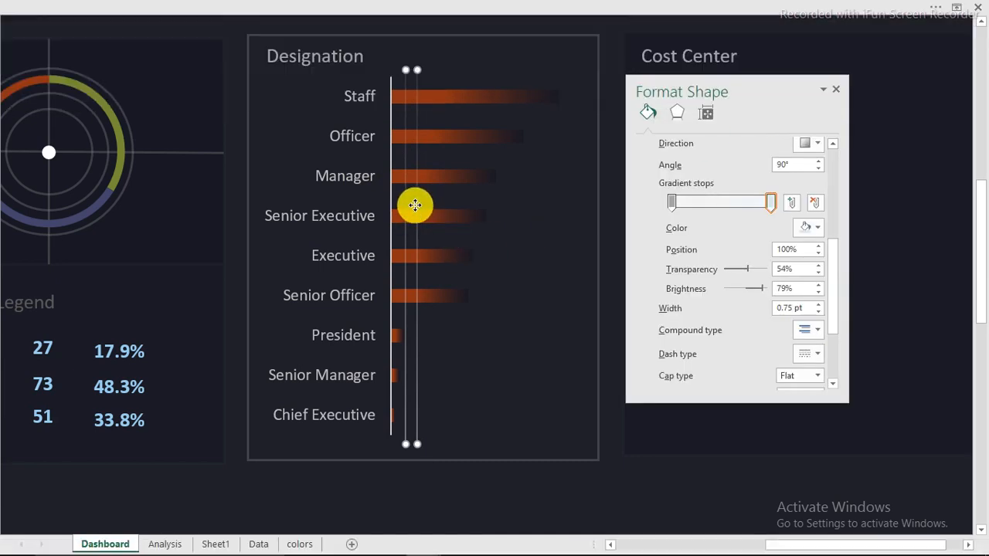
Group the two lines and place copies of the pair across the chart
right_click(414, 205)
mouse_move(506, 292)
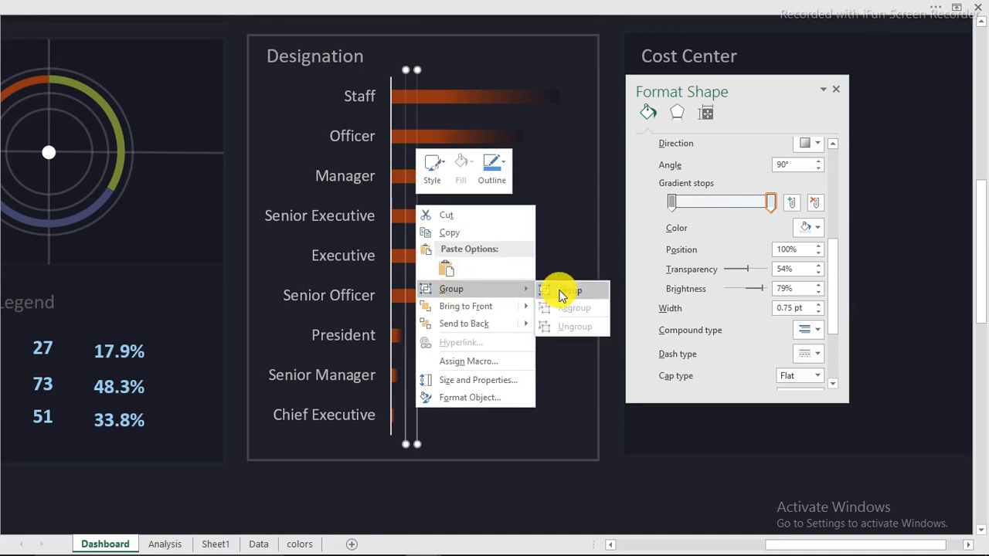
click(561, 295)
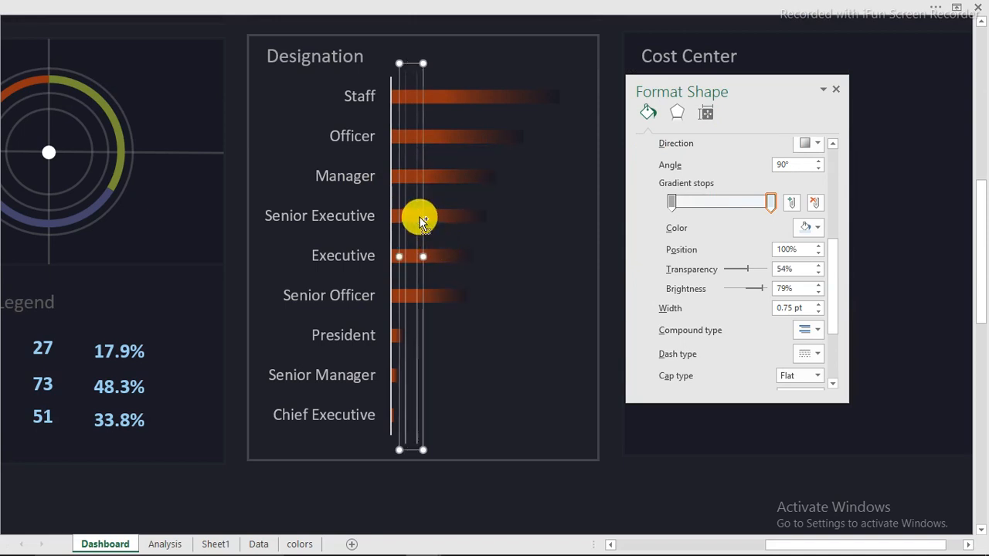
drag(422, 212, 568, 224)
Select all the vertical lines on the Designation chart with Select Objects
click(610, 509)
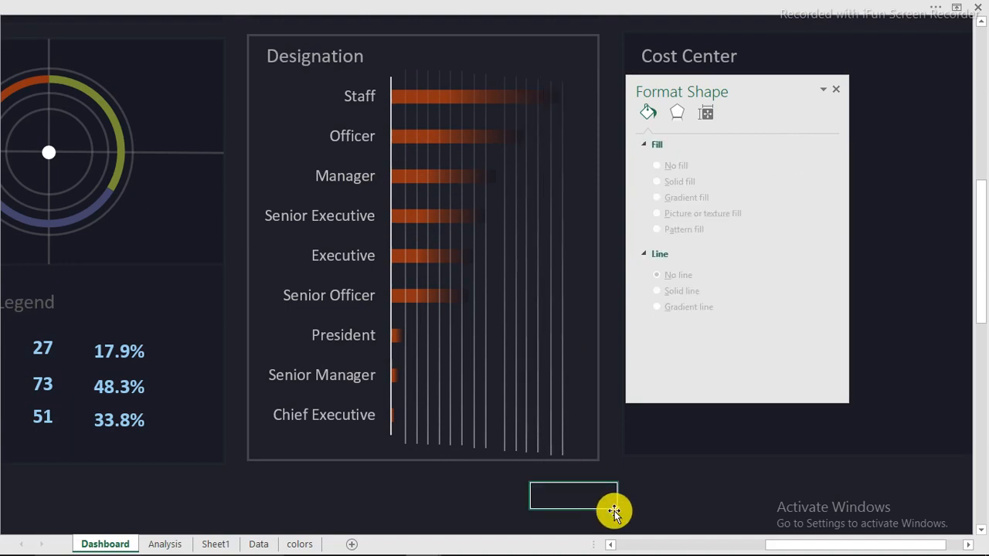
click(58, 7)
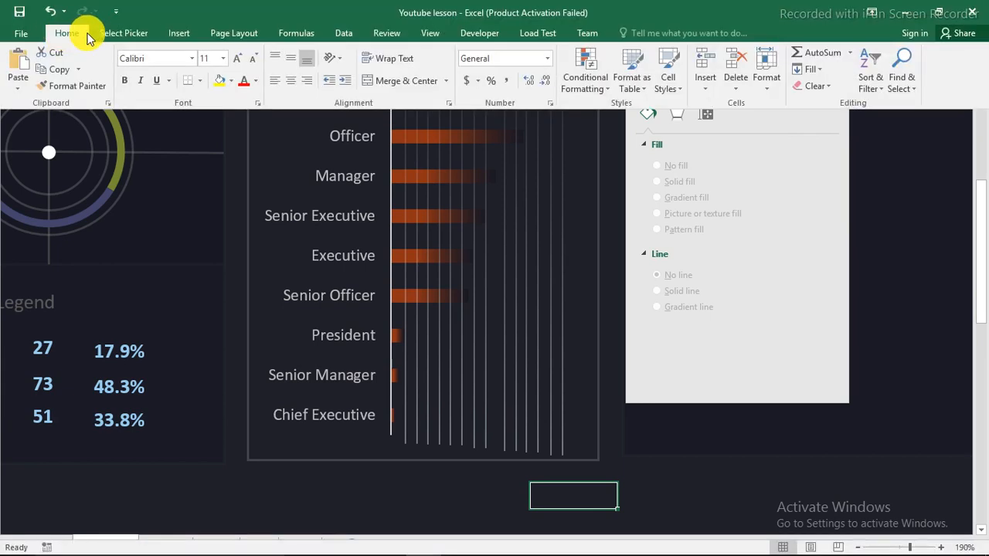
click(122, 33)
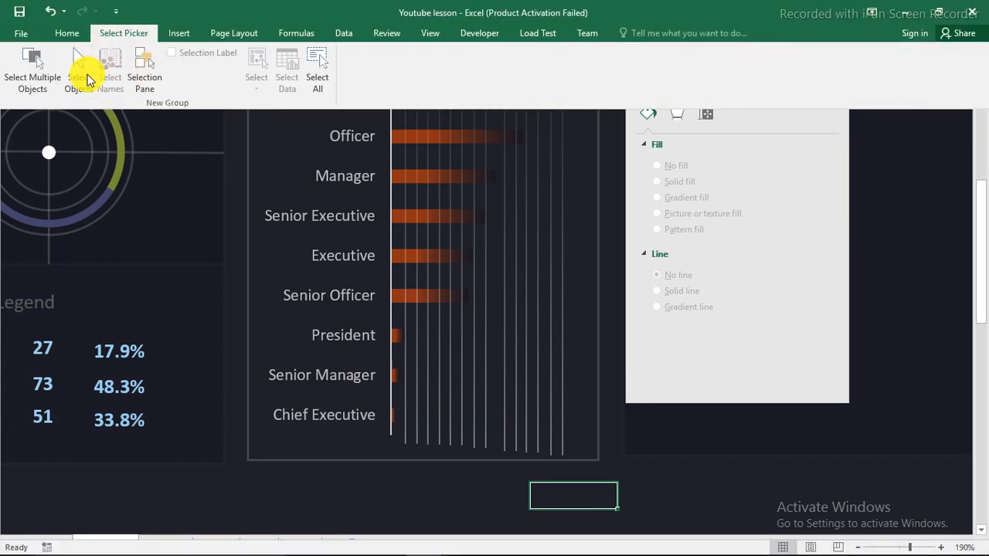
click(81, 71)
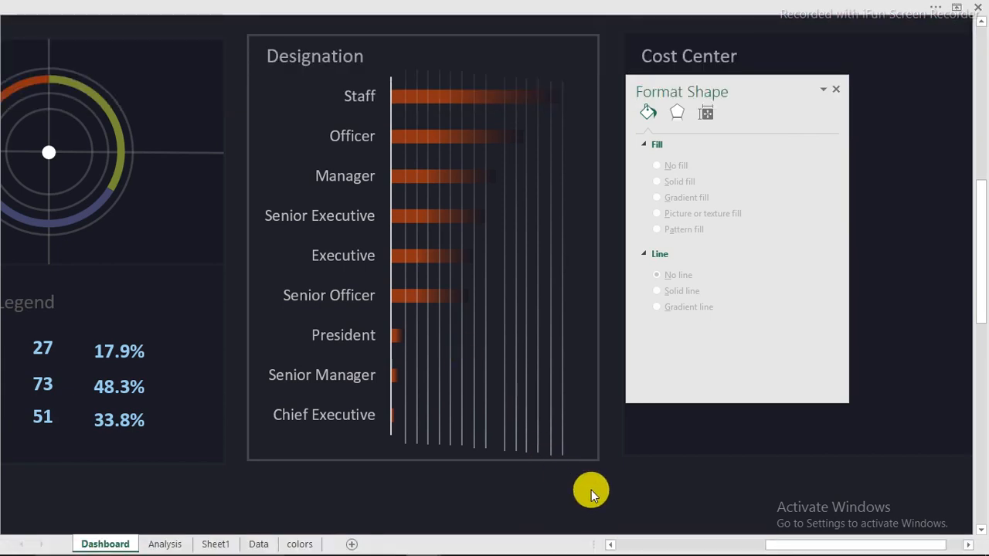
drag(590, 490, 379, 37)
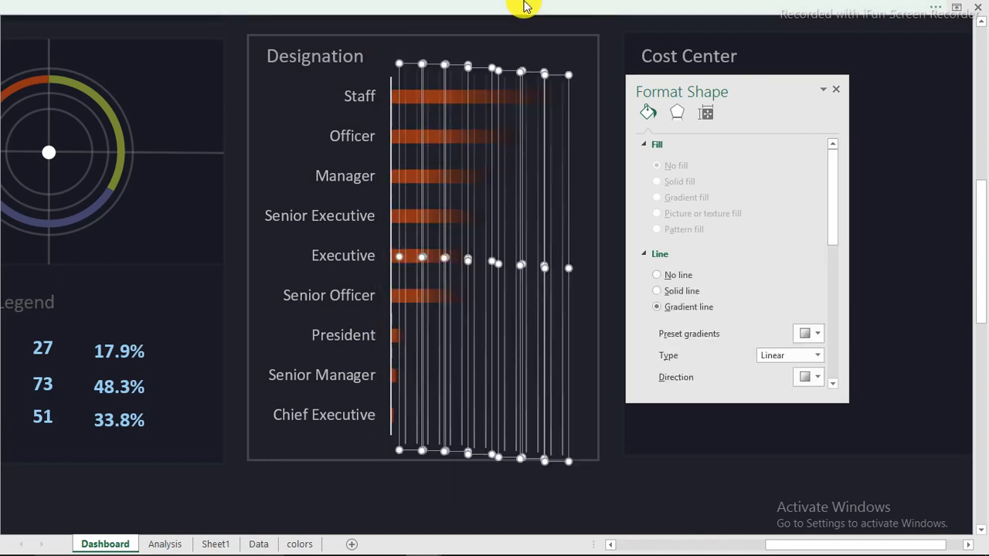
Align all the vertical lines along their tops and distribute them evenly horizontally
key(ctrl+shift+F1)
click(640, 32)
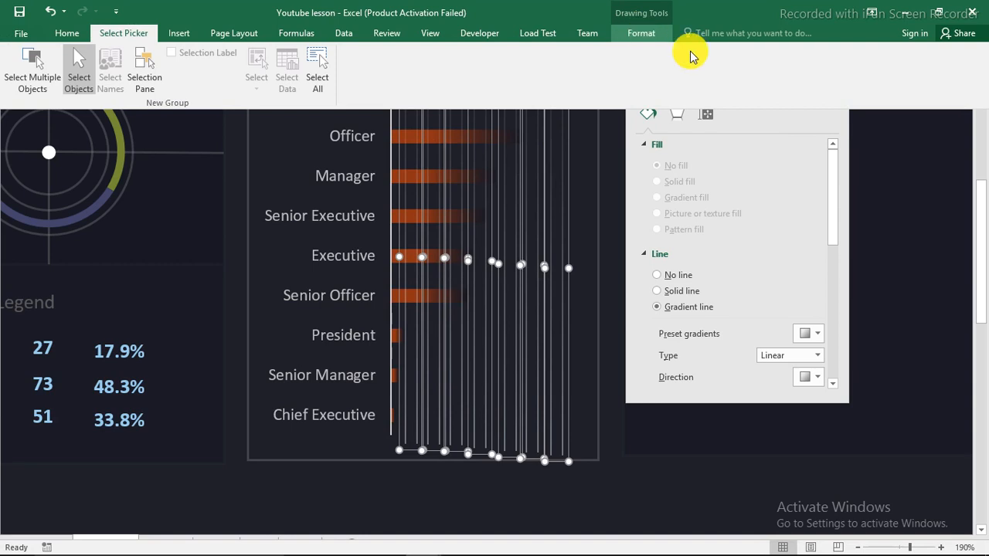
click(730, 58)
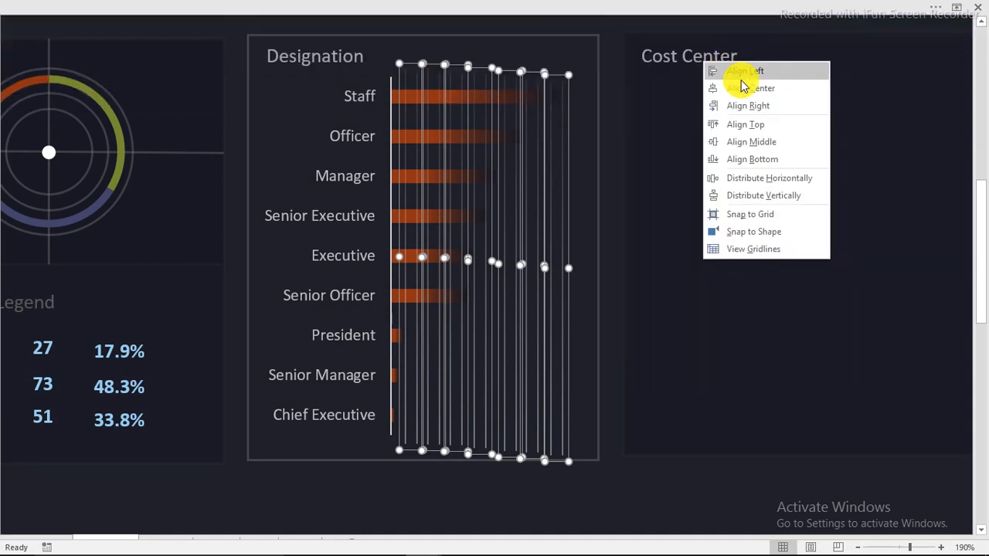
click(745, 125)
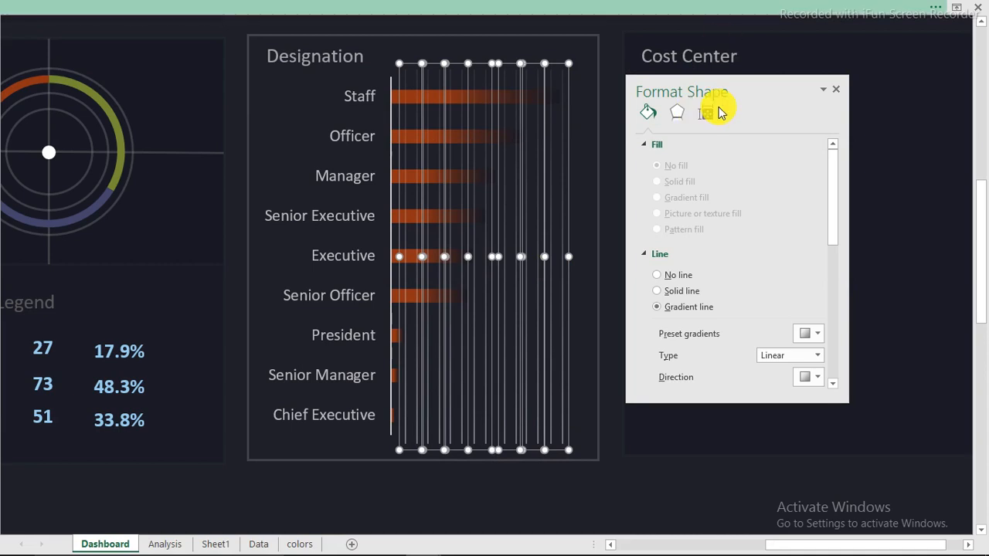
click(703, 7)
click(730, 54)
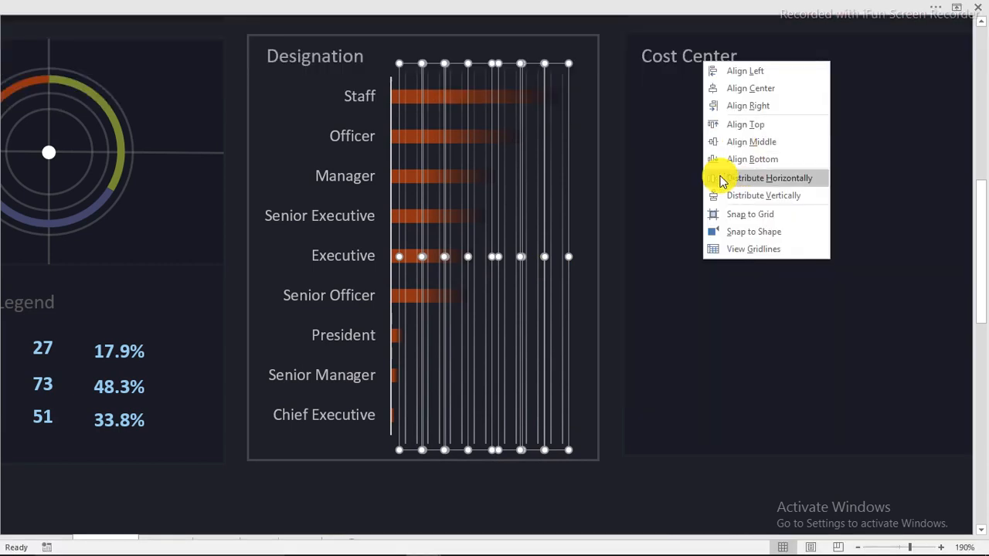
click(739, 179)
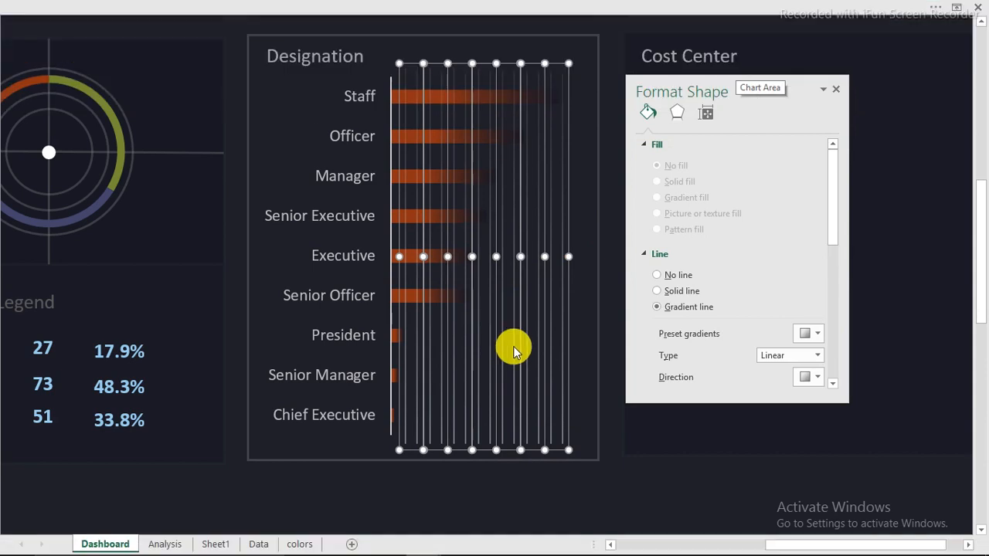
click(565, 508)
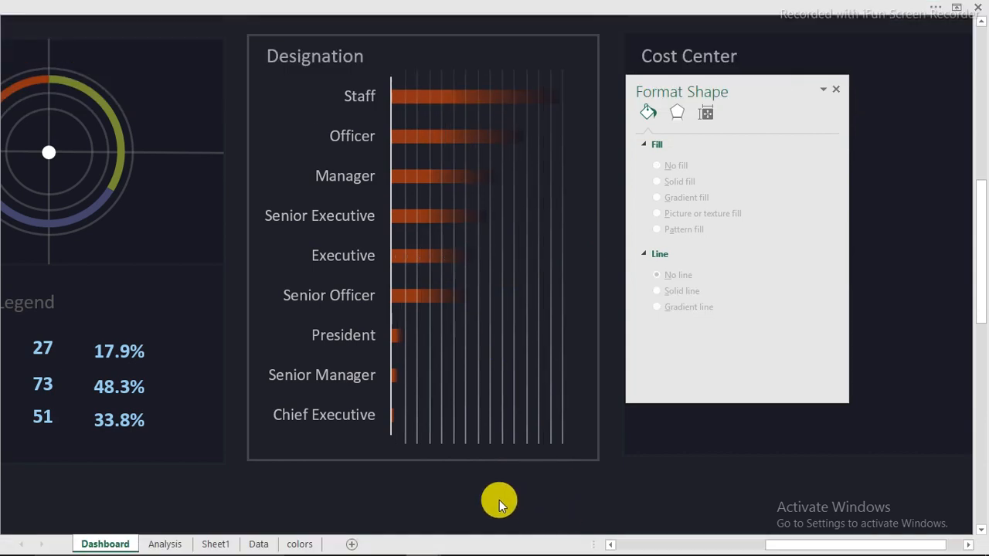
click(369, 418)
Bring the Designation chart in front of the vertical lines
click(370, 453)
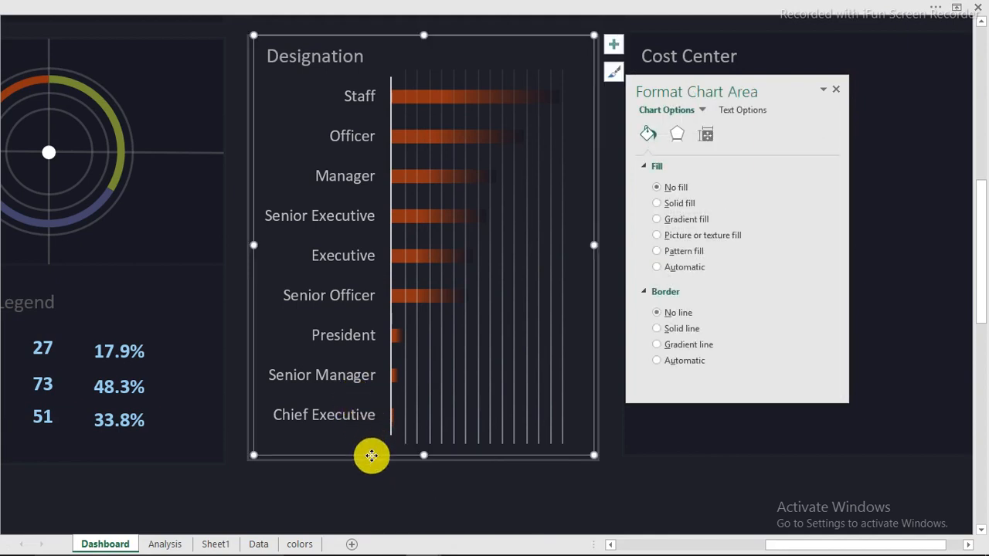
right_click(371, 455)
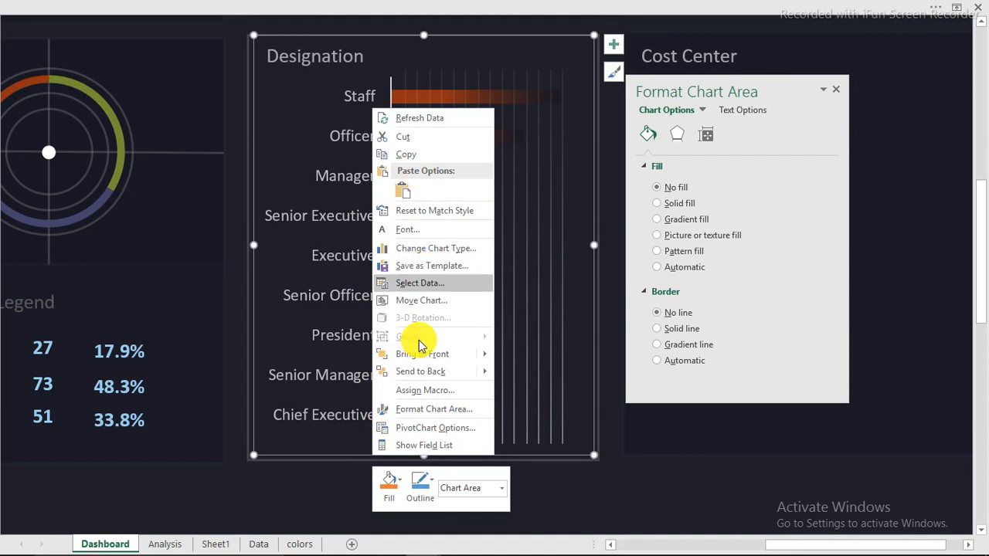
mouse_move(421, 354)
click(539, 359)
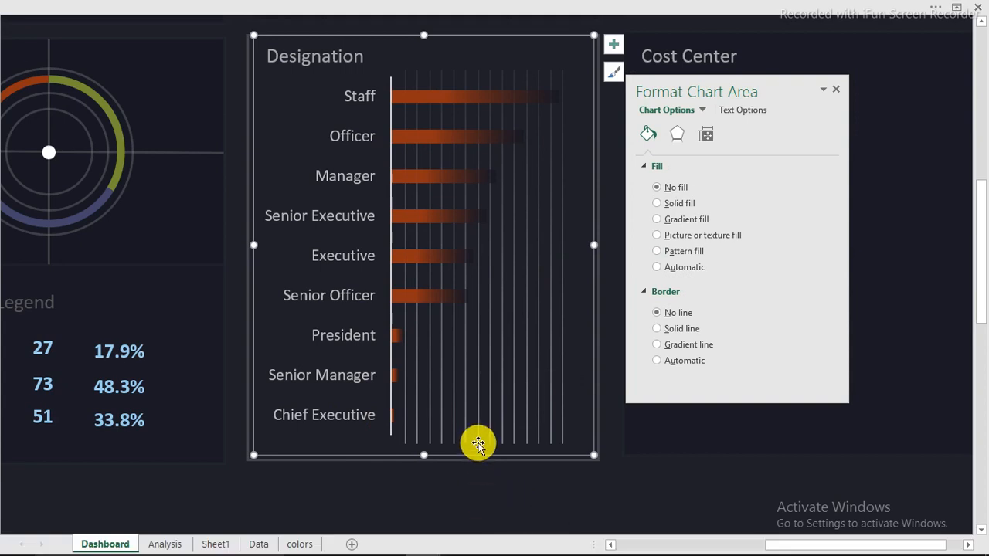
click(521, 499)
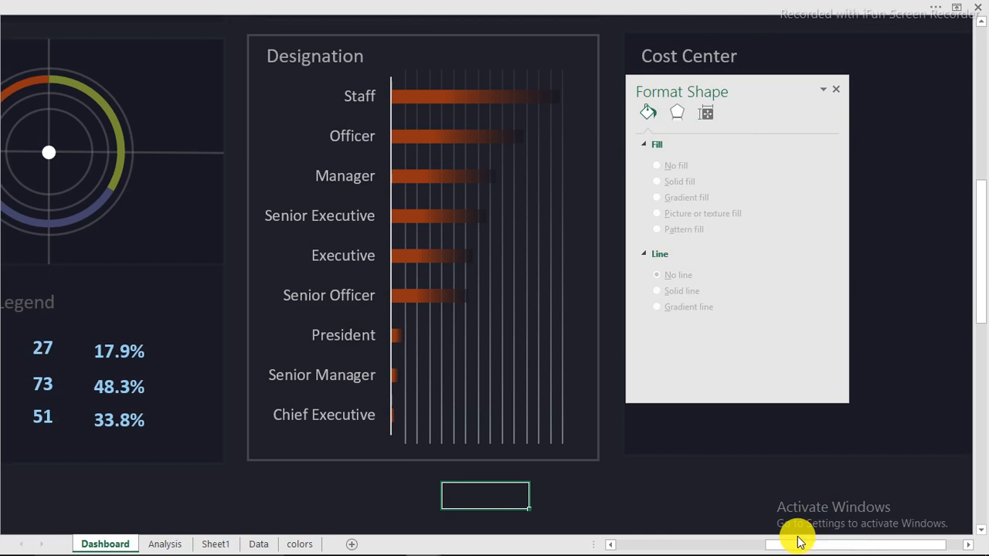
After scrolling down, bring the Designation chart to the front once more
scroll(799, 543, down, 5)
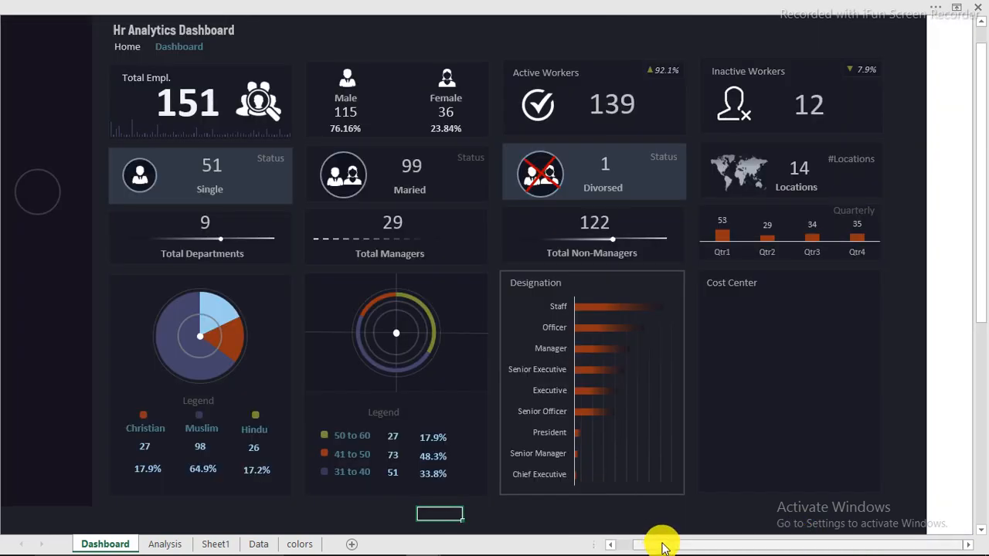
drag(663, 545, 616, 544)
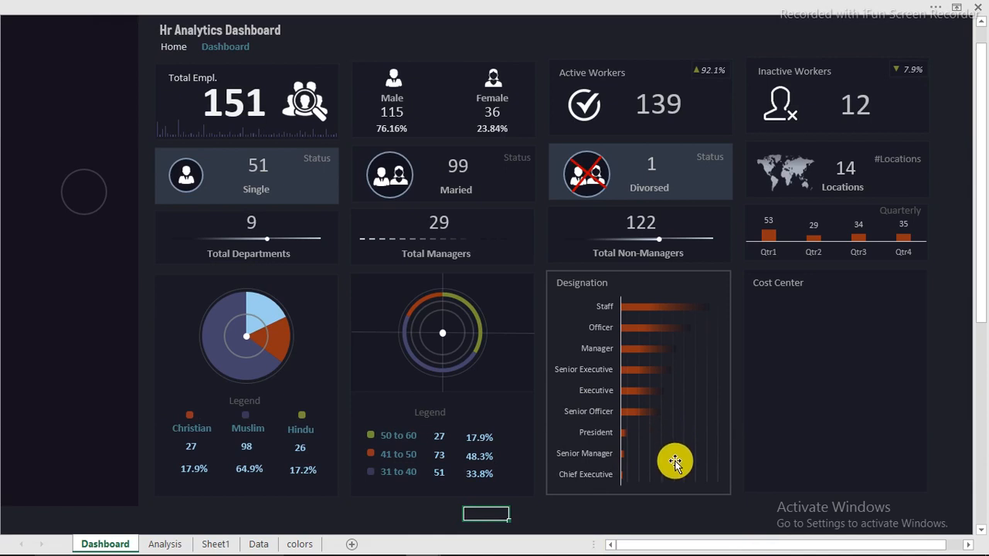
click(579, 385)
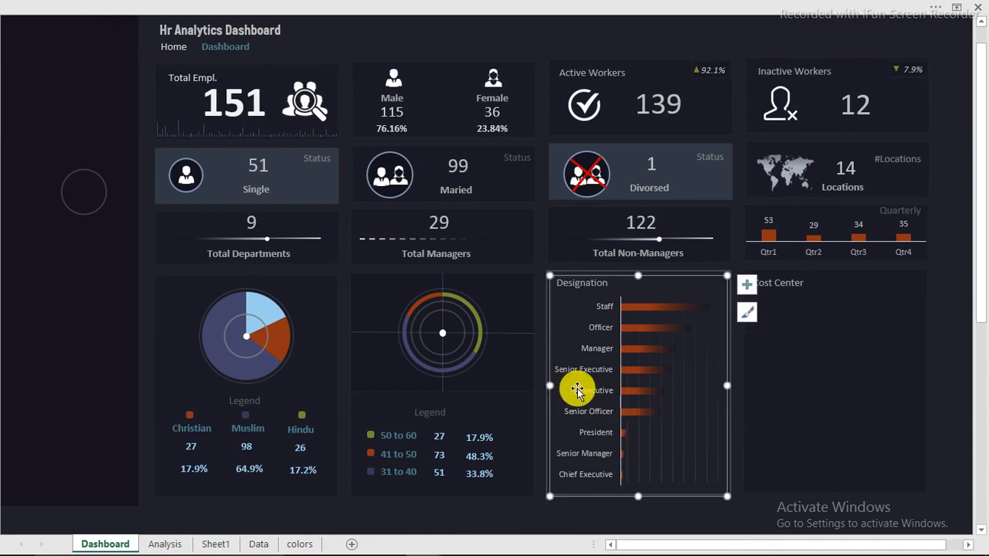
right_click(610, 495)
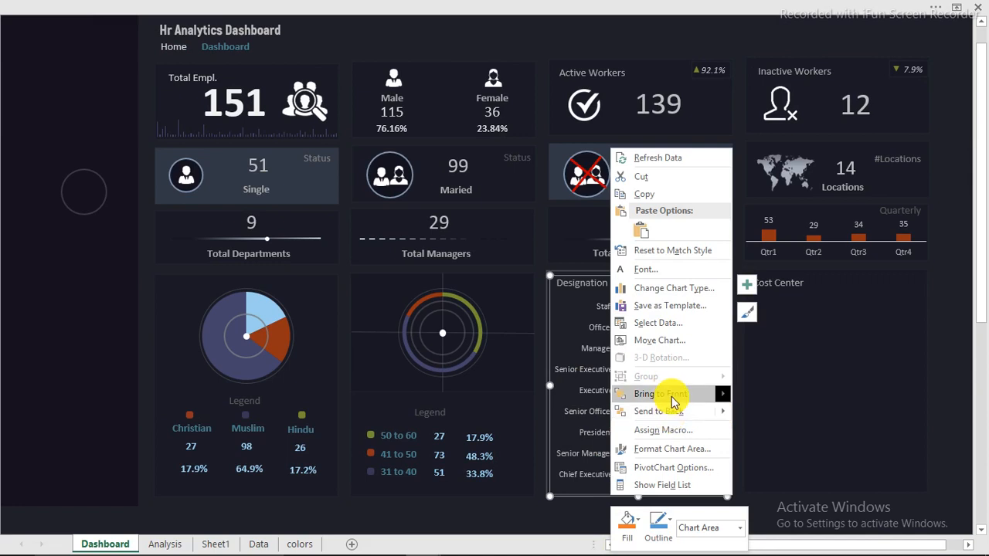
mouse_move(674, 396)
click(753, 391)
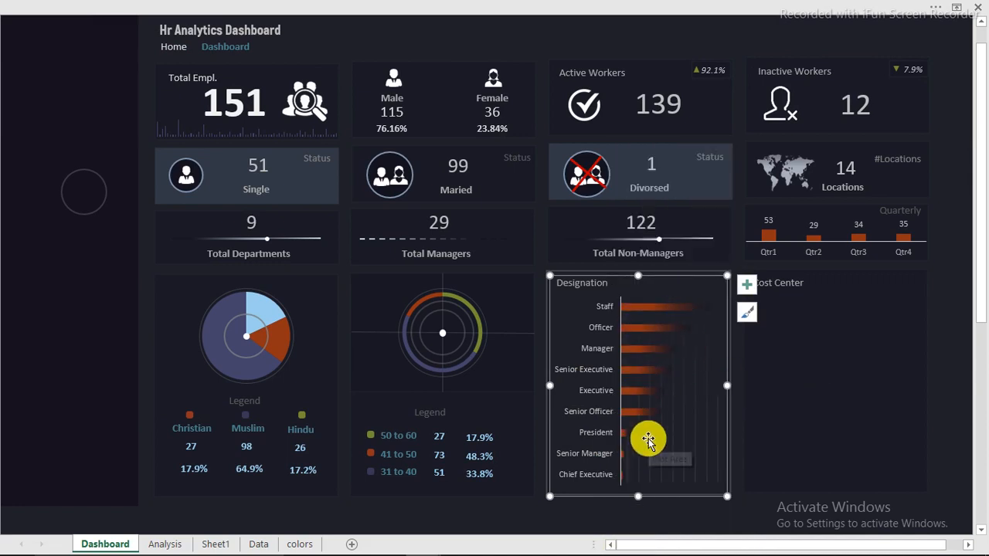
click(562, 512)
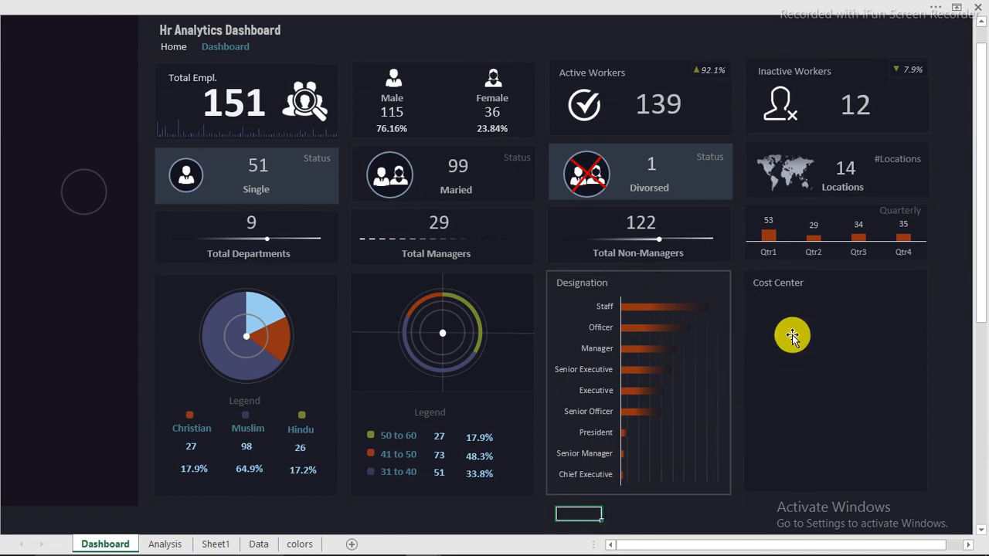
Copy the Designation pivot table on Sheet1 and paste it at U3
click(216, 545)
drag(188, 150, 425, 489)
right_click(425, 490)
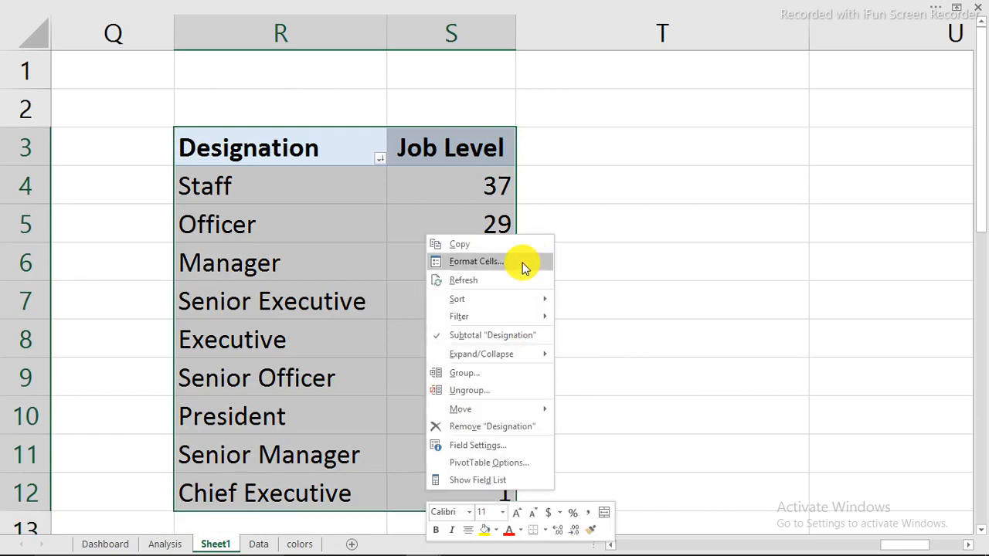
click(477, 246)
click(845, 153)
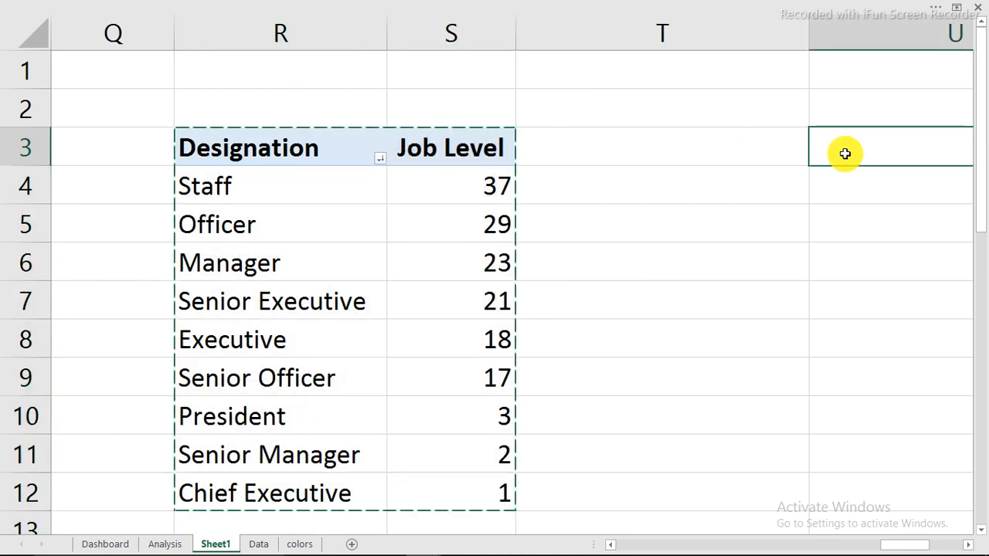
right_click(844, 153)
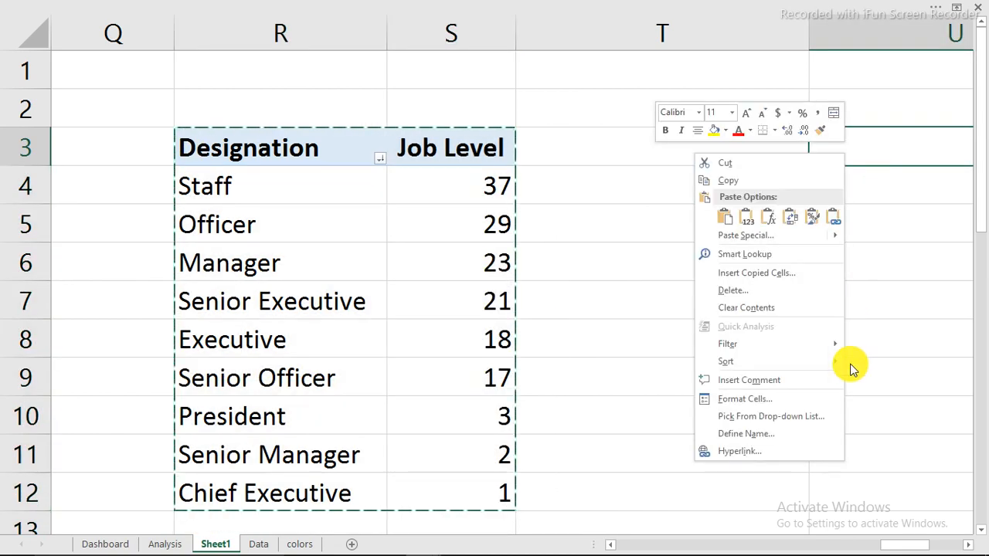
click(726, 219)
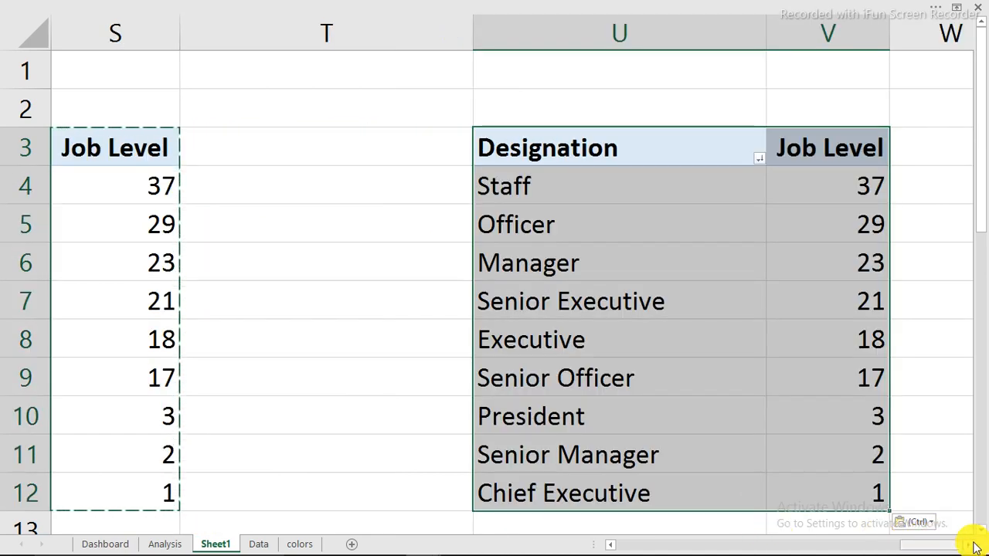
Replace Designation with Cost Center in the copied pivot table's rows via the field list
scroll(956, 541, right, 3)
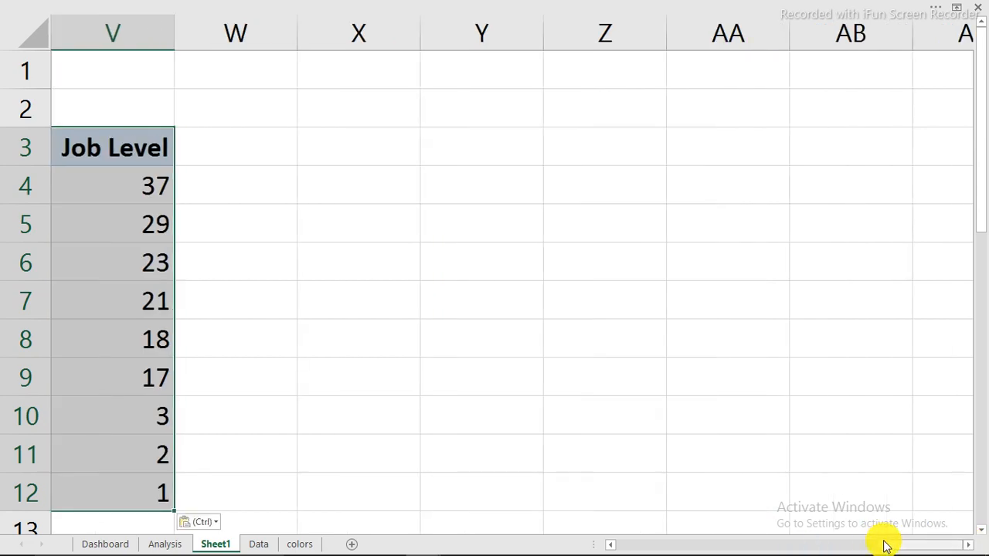
scroll(865, 543, left, 2)
click(461, 278)
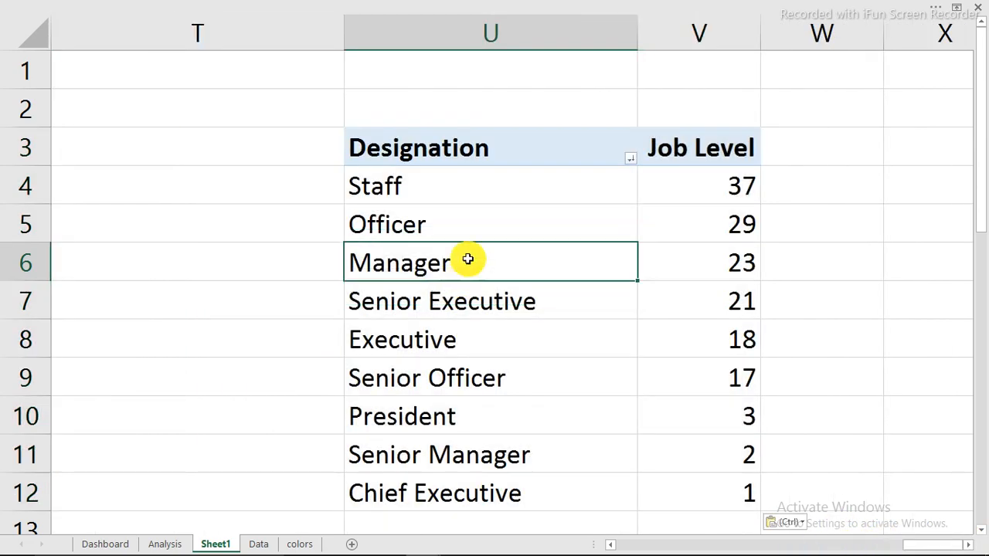
right_click(468, 259)
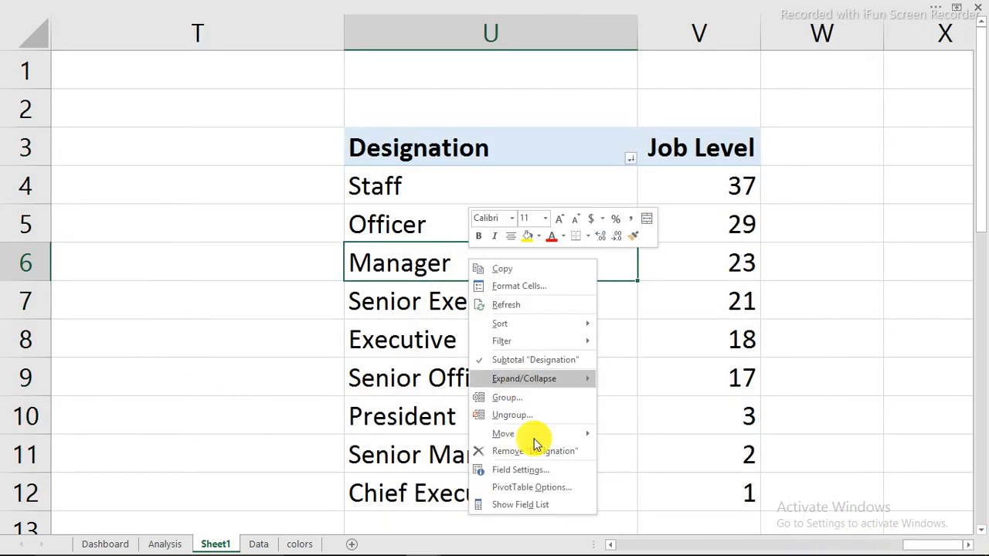
click(530, 506)
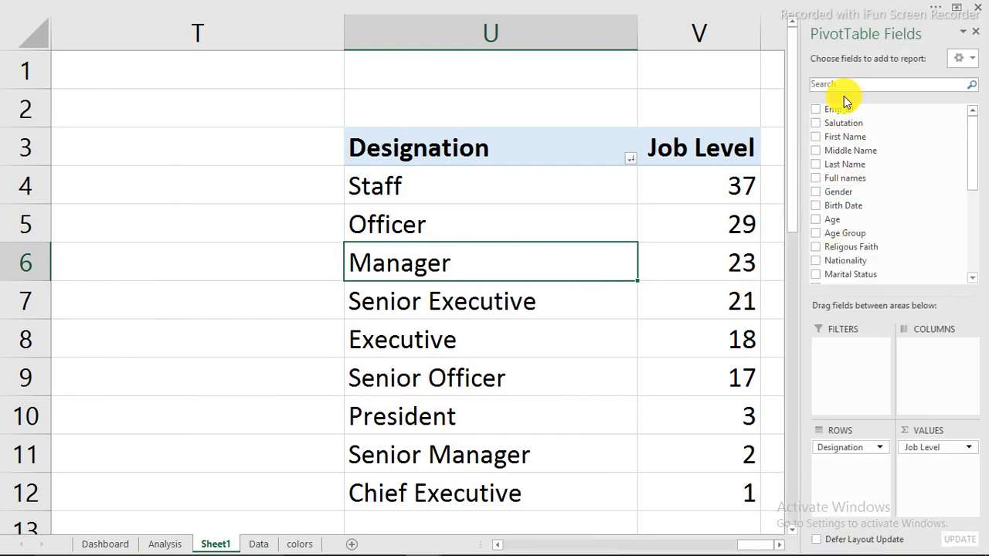
text(c)
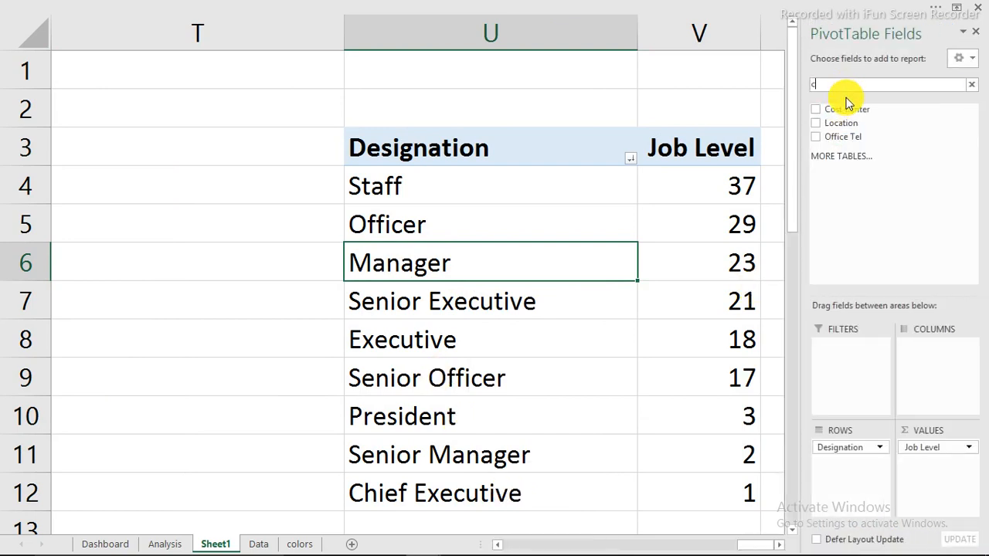
drag(828, 110, 501, 251)
click(491, 225)
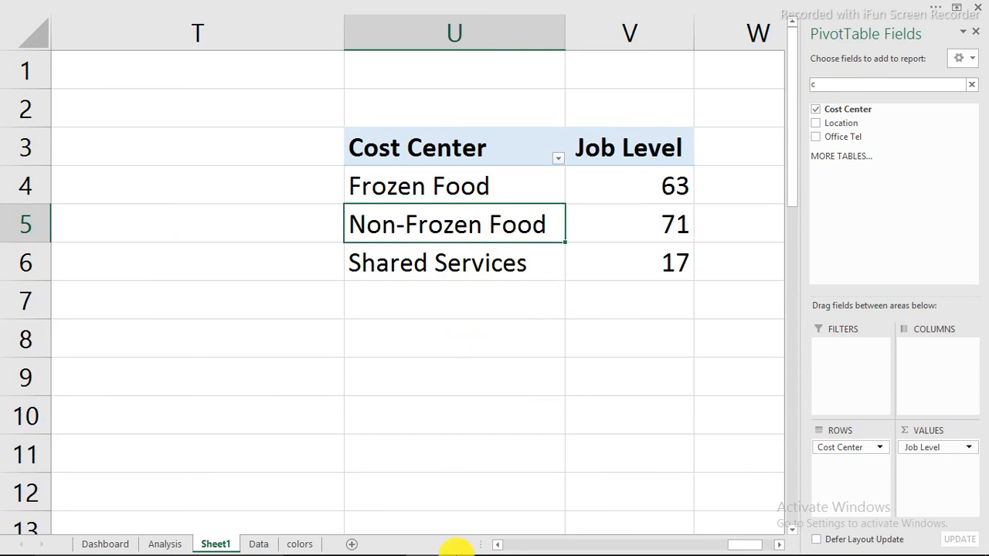
mouse_move(525, 541)
mouse_move(426, 538)
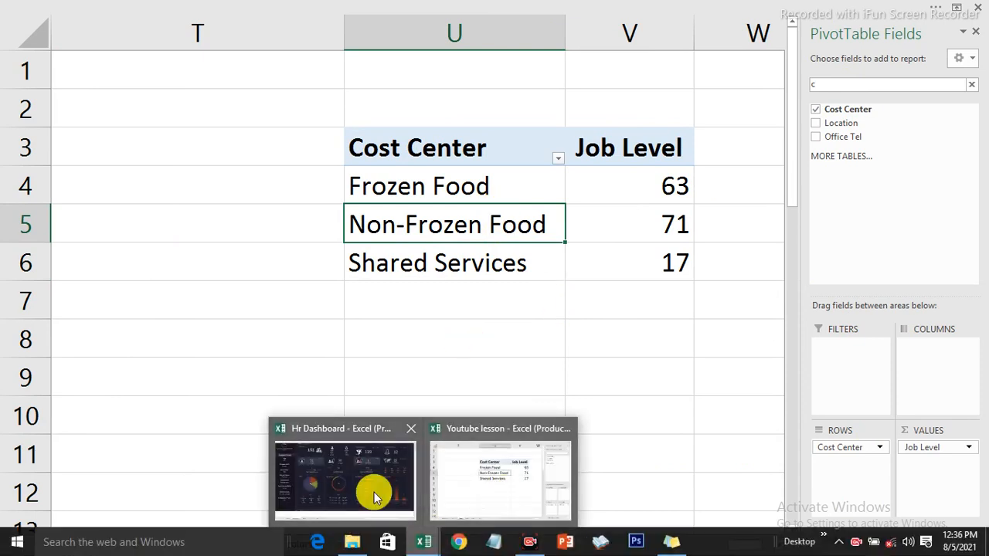
mouse_move(374, 492)
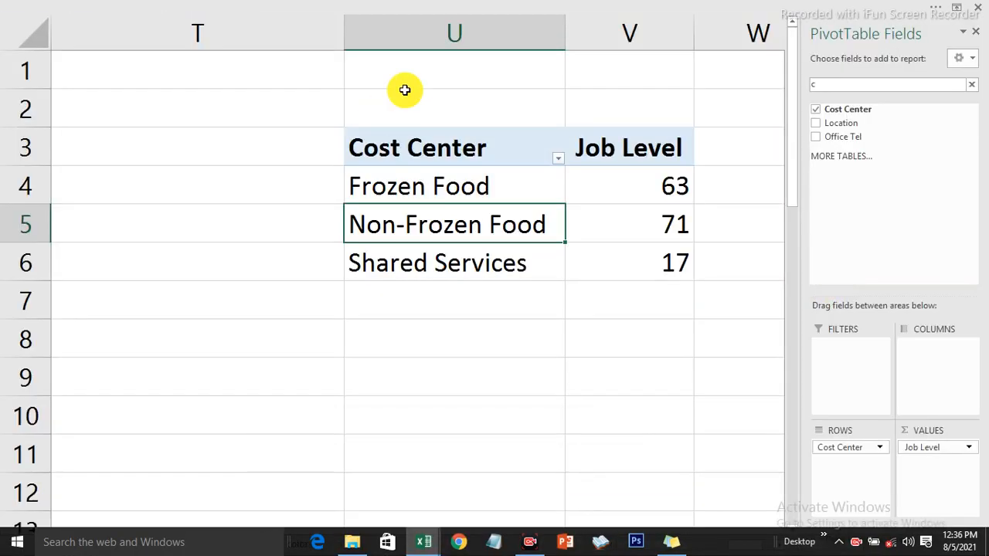
click(280, 7)
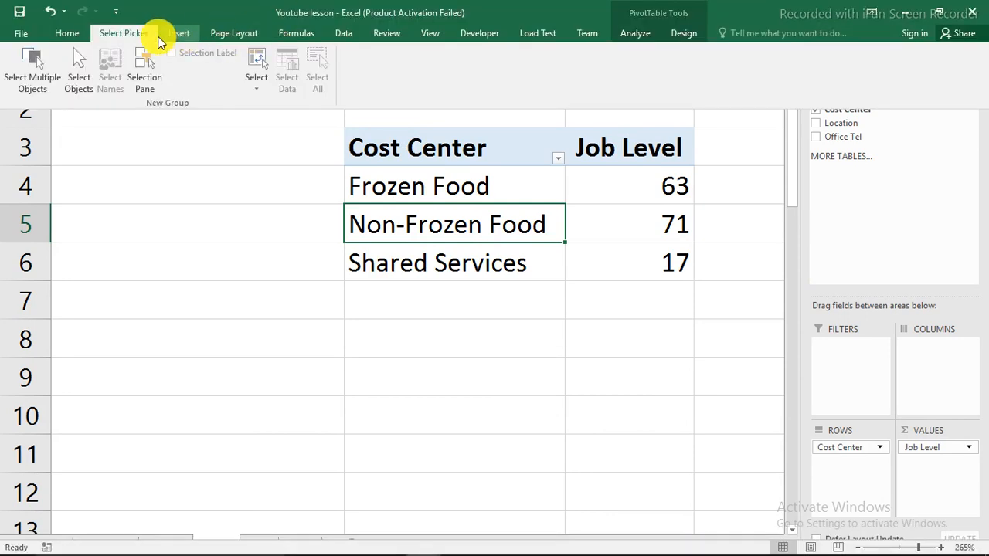
Insert a clustered column PivotChart, delete its Total title, and shrink it beside the pivot table
click(193, 35)
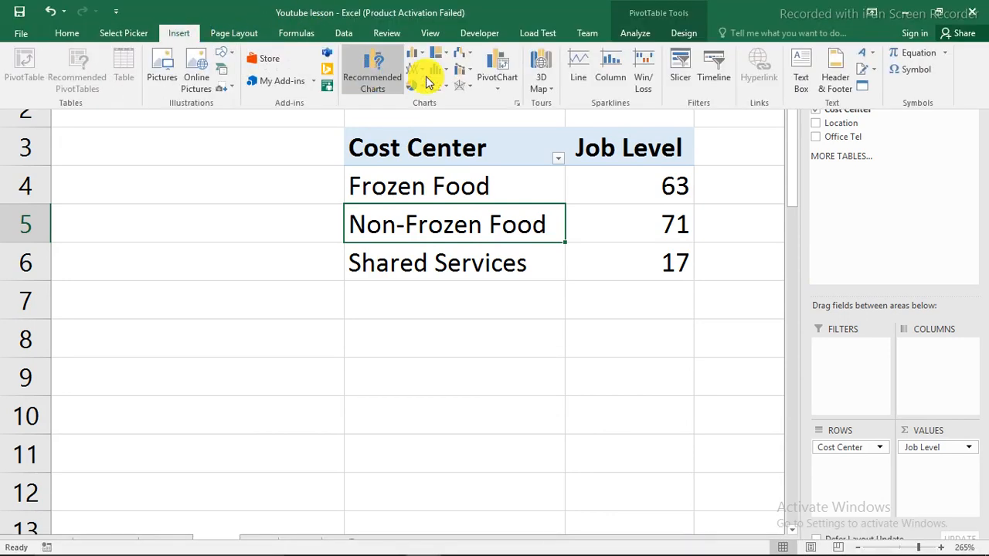
click(416, 54)
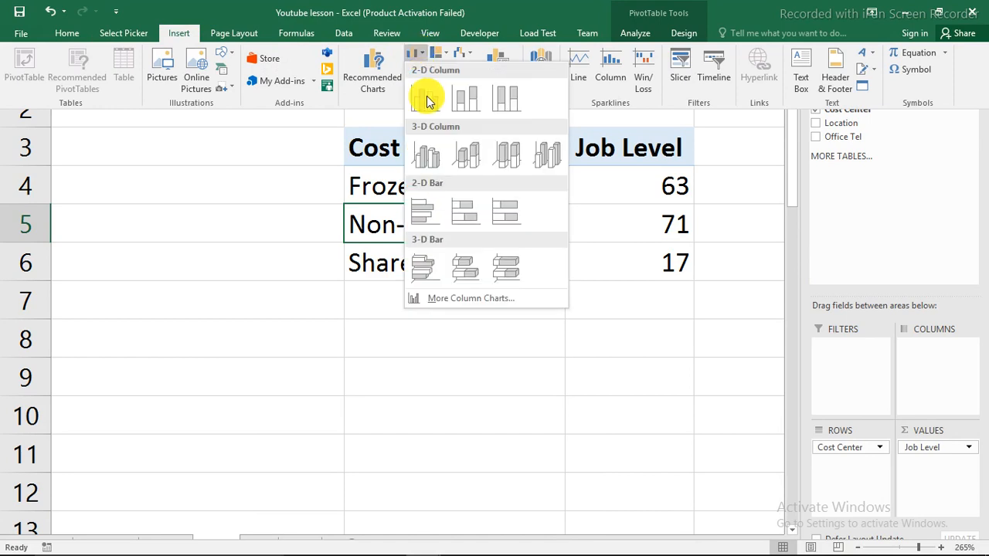
click(431, 106)
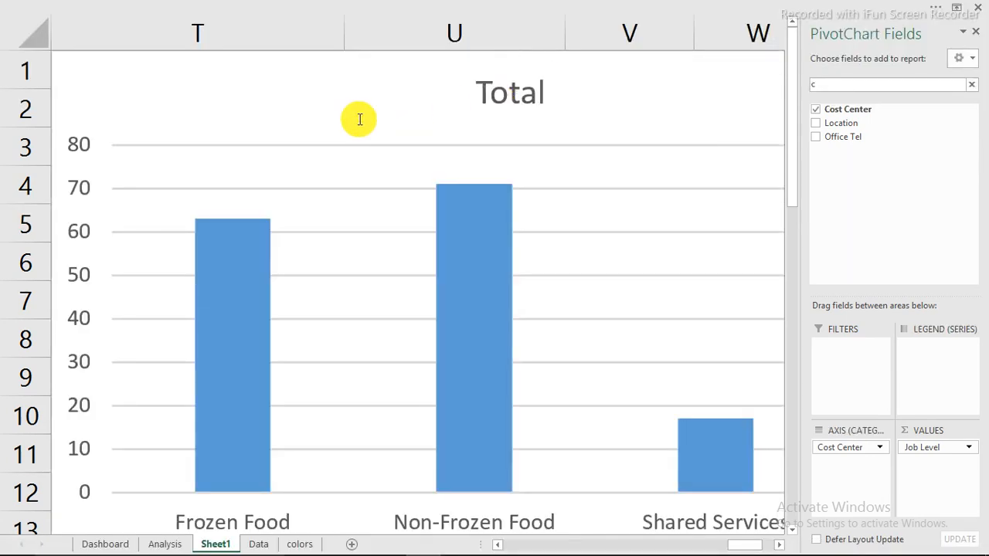
key(Delete)
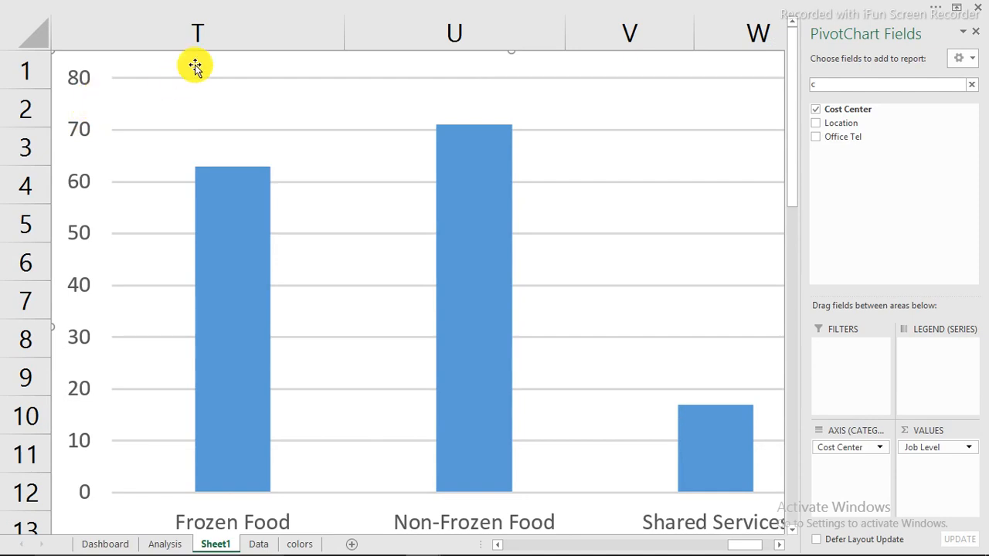
drag(194, 62, 211, 99)
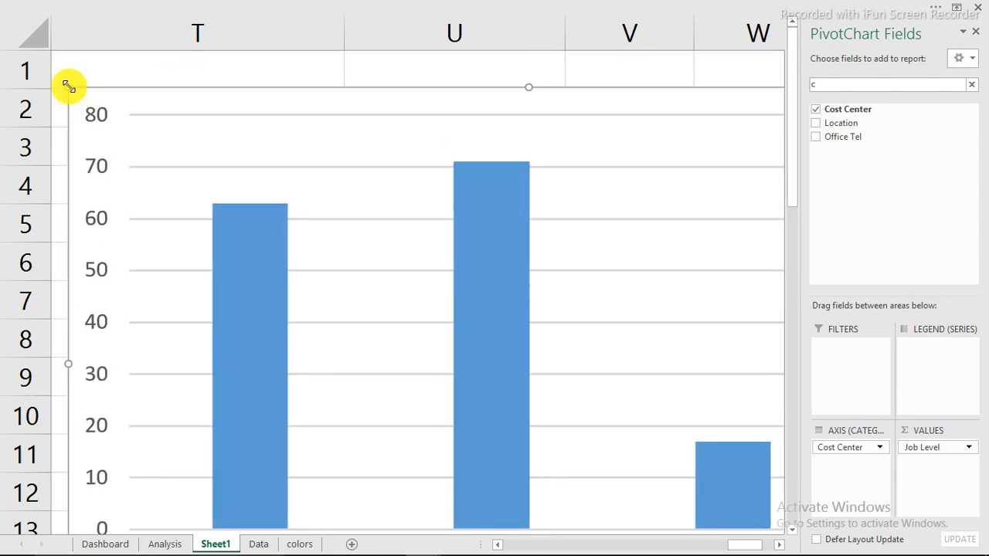
drag(69, 86, 503, 353)
drag(625, 353, 243, 168)
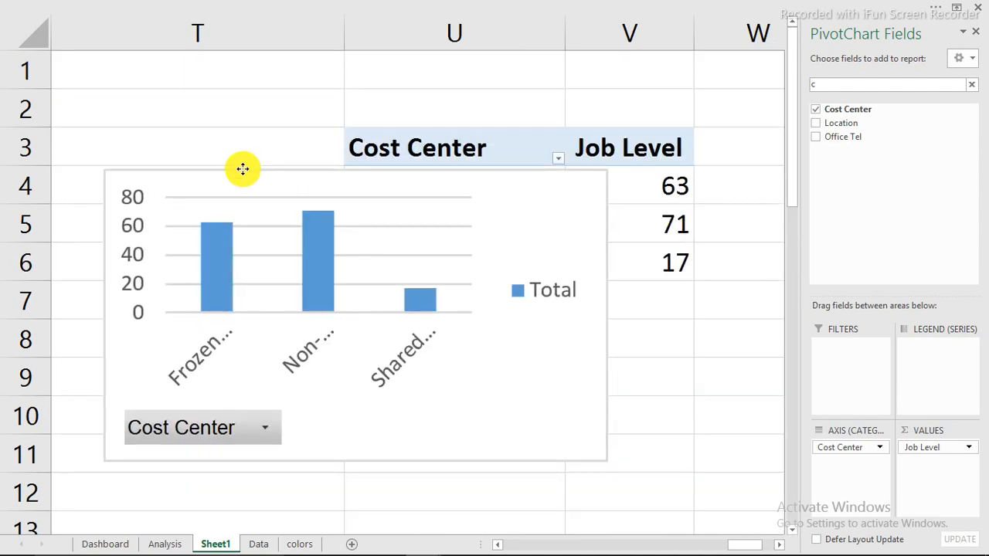
Remove the chart's Total legend, field buttons and vertical value axis
click(555, 296)
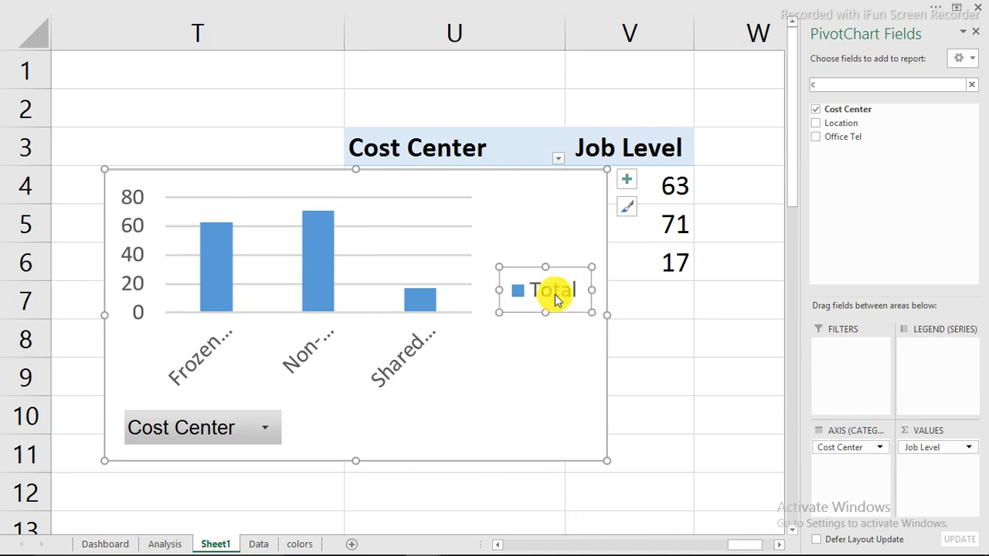
key(Delete)
right_click(278, 419)
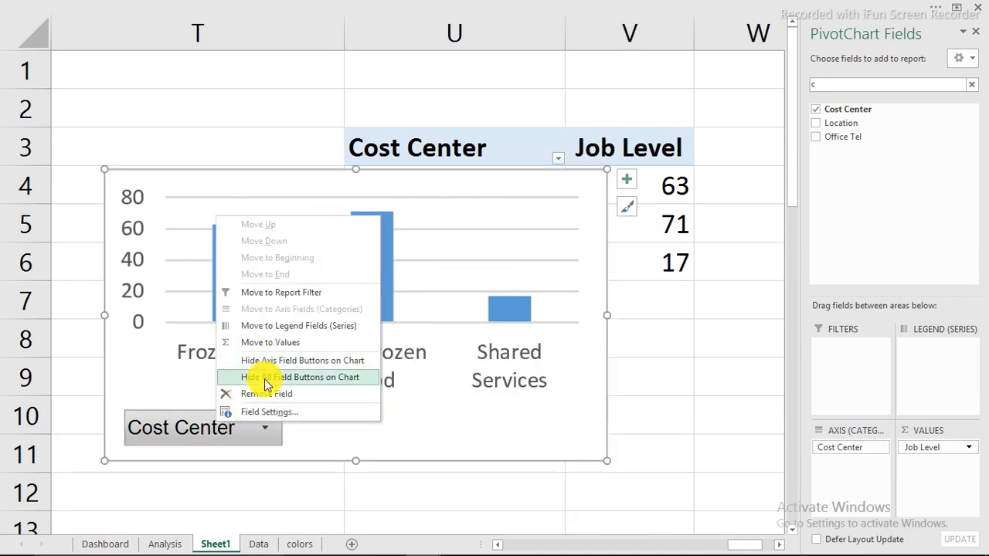
click(265, 379)
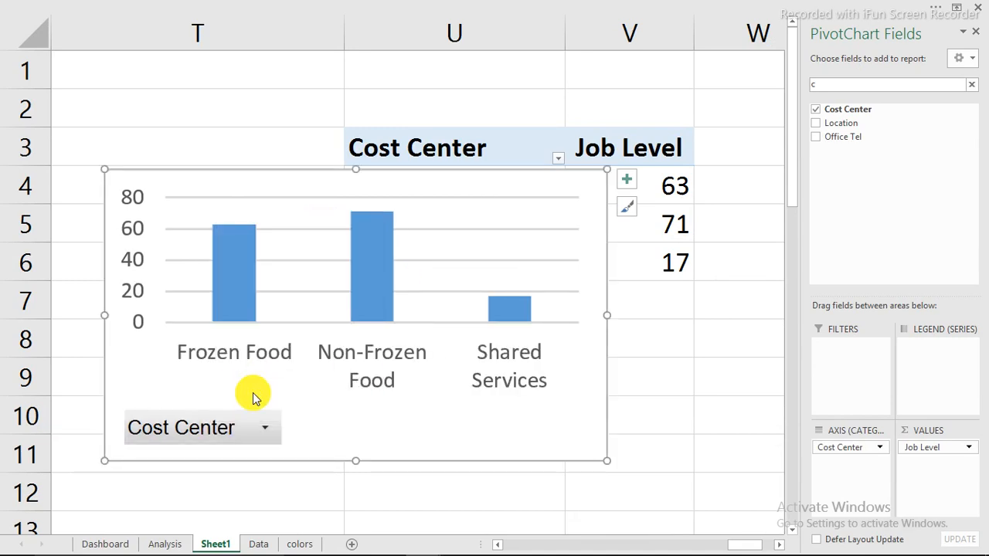
click(133, 291)
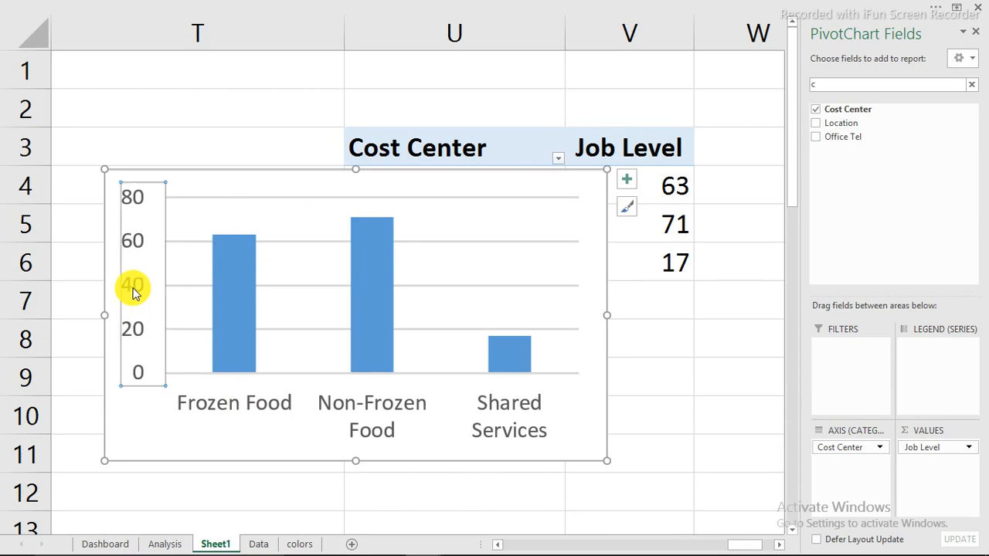
key(Delete)
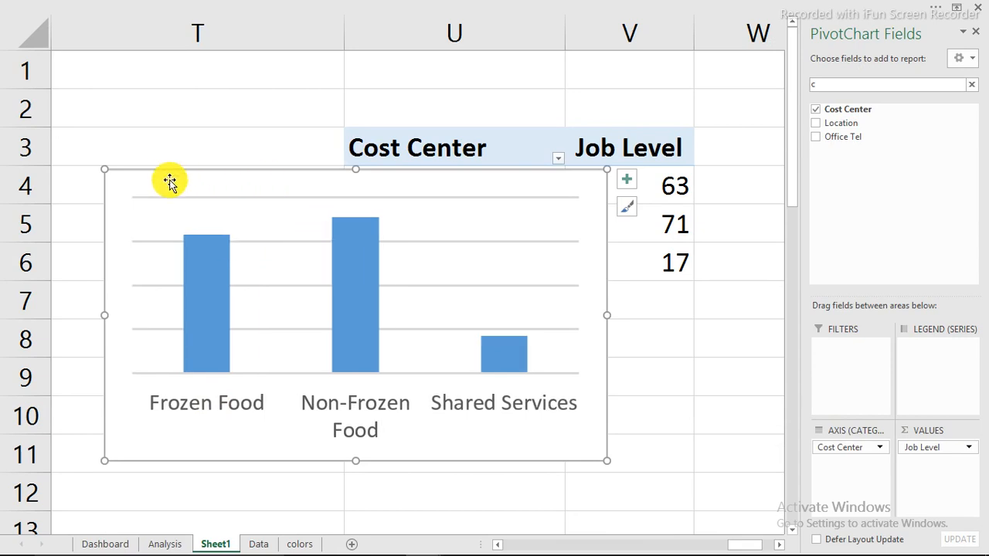
Cut the chart and paste it onto the Dashboard sheet near the Cost Center panel
key(Delete)
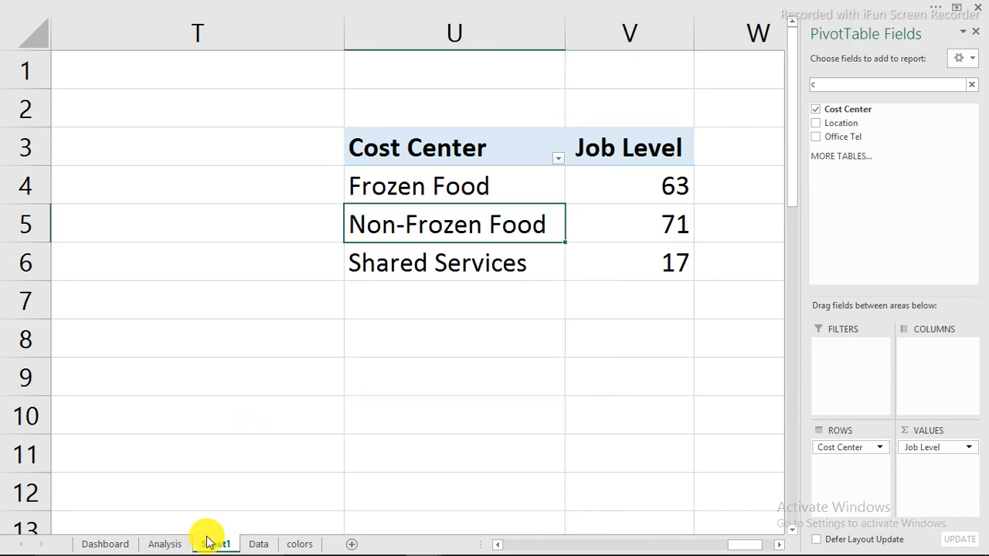
click(106, 544)
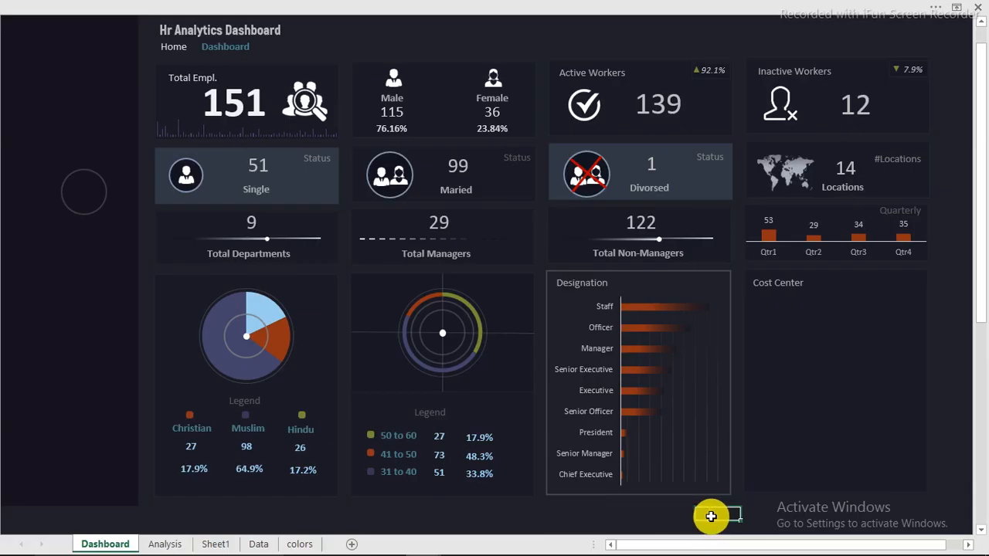
key(ctrl+v)
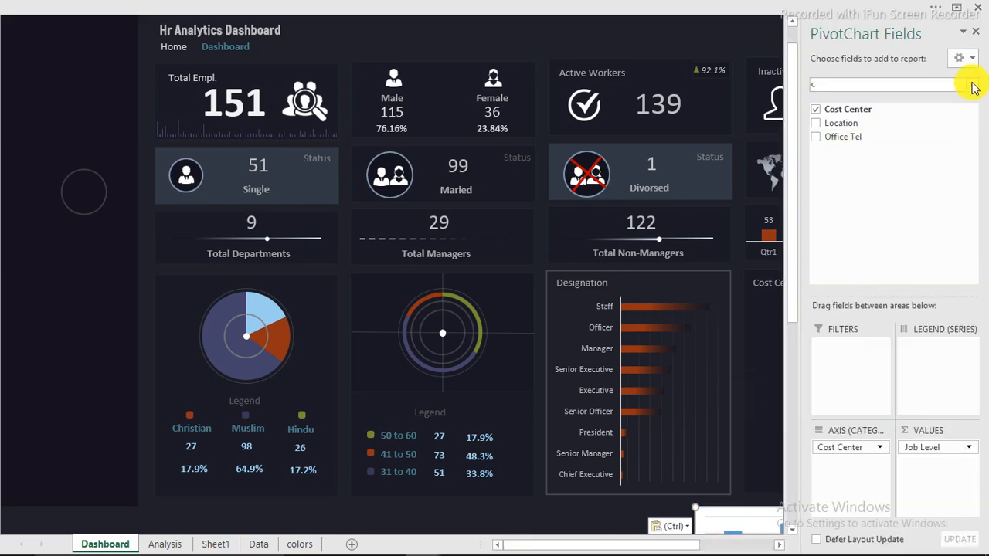
click(977, 37)
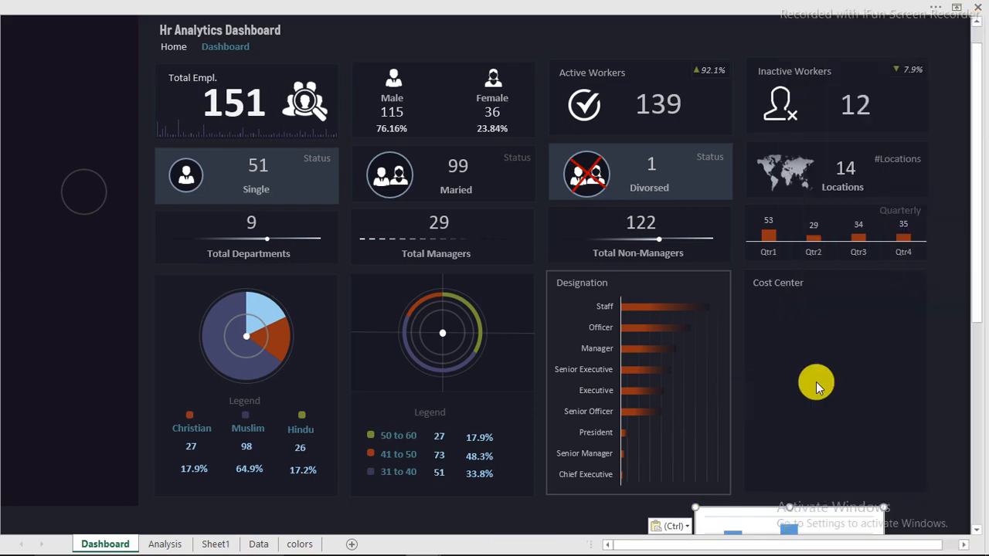
drag(817, 512, 859, 368)
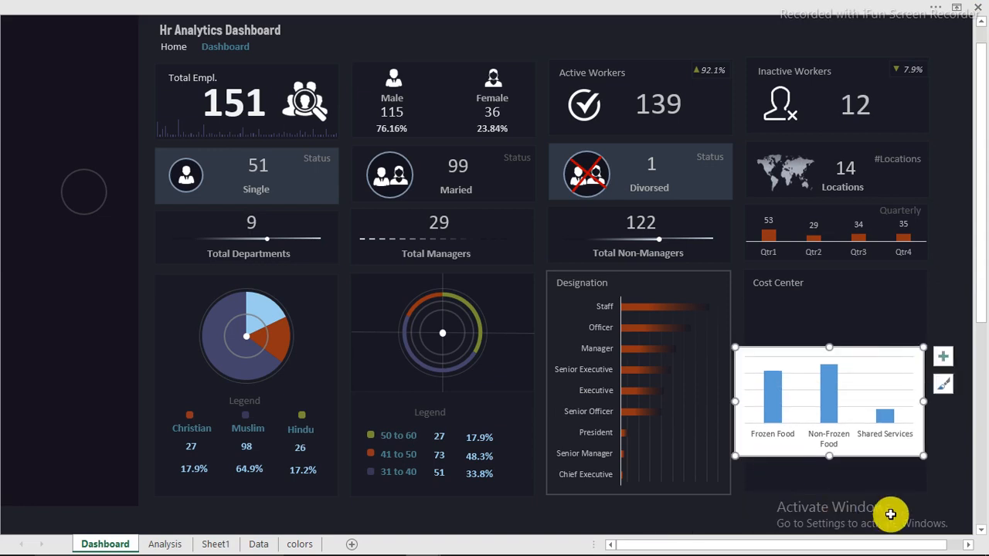
drag(896, 545, 951, 546)
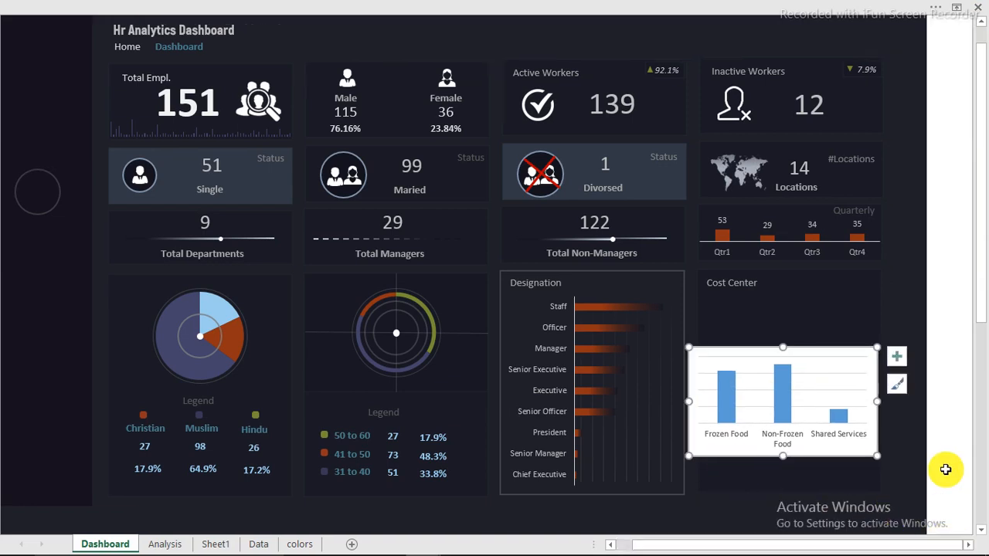
Resize the chart's edges to fit inside the Dashboard's Cost Center panel
scroll(964, 468, up, 1)
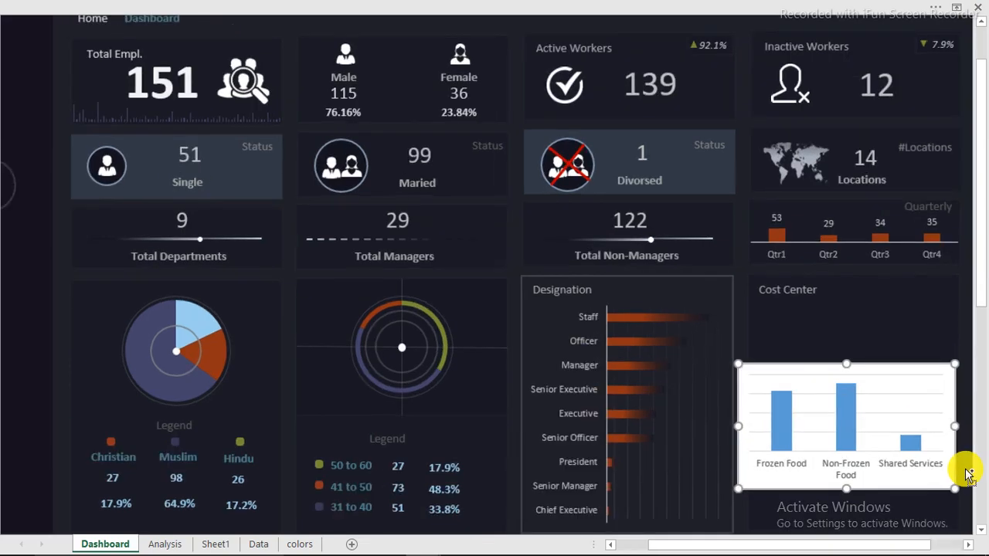
scroll(965, 468, up, 2)
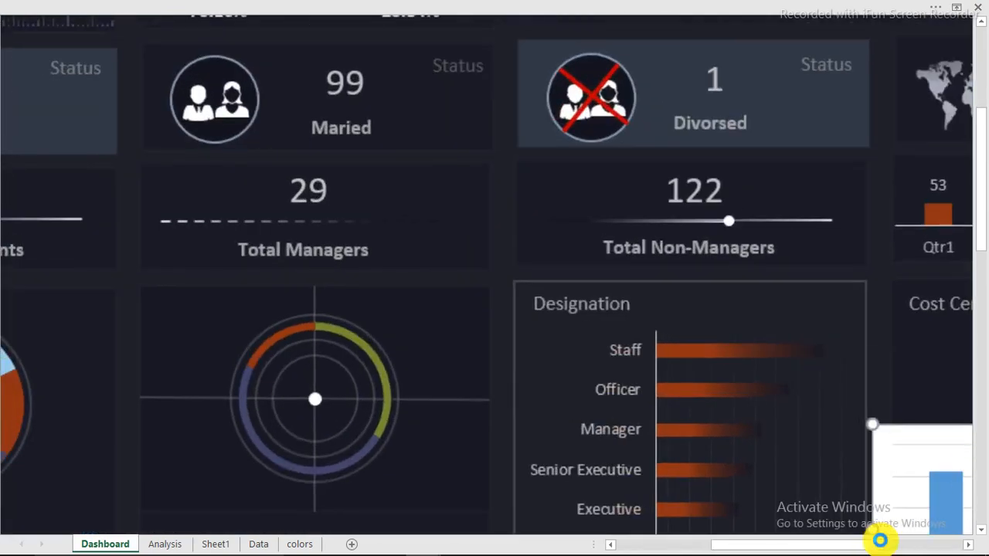
scroll(871, 549, up, 1)
click(870, 549)
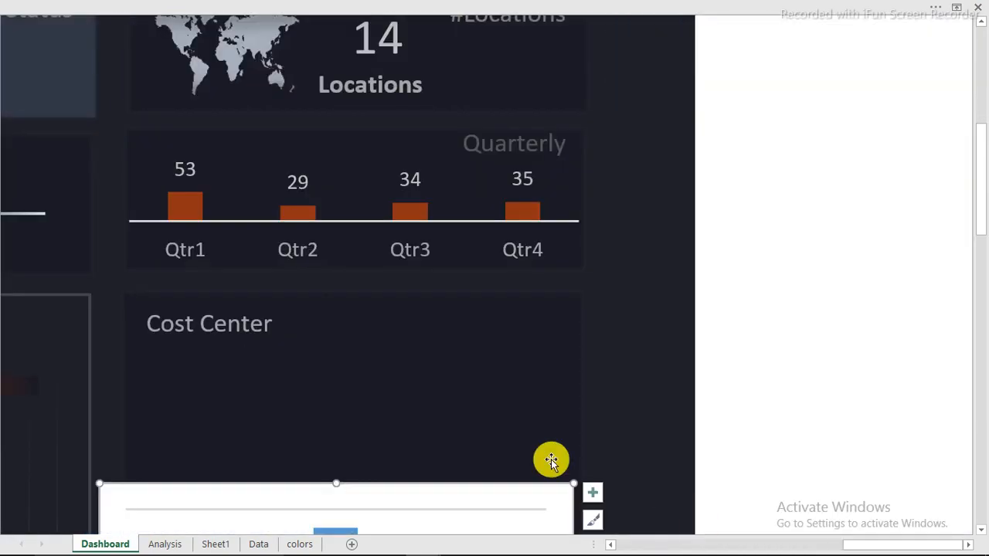
scroll(550, 459, down, 4)
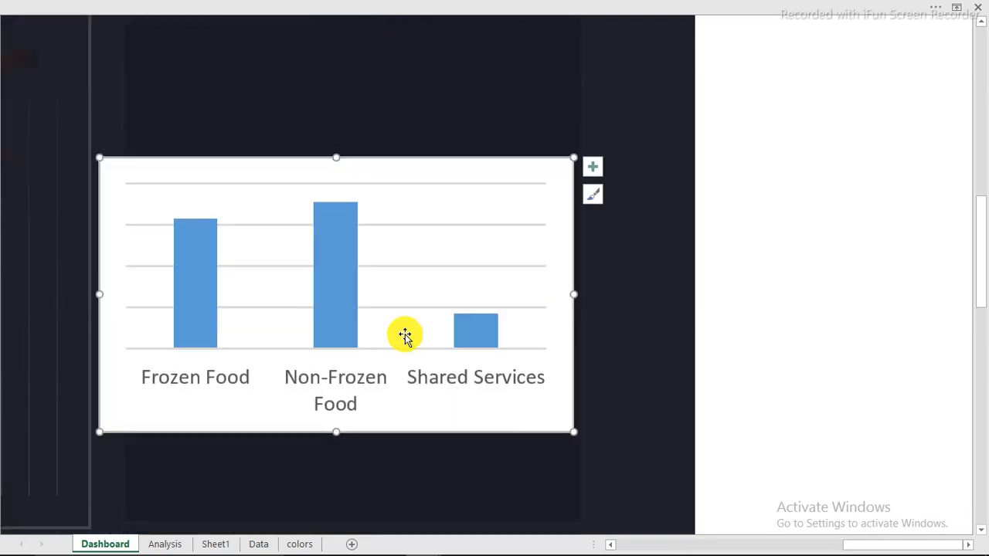
scroll(401, 331, down, 1)
scroll(450, 325, down, 1)
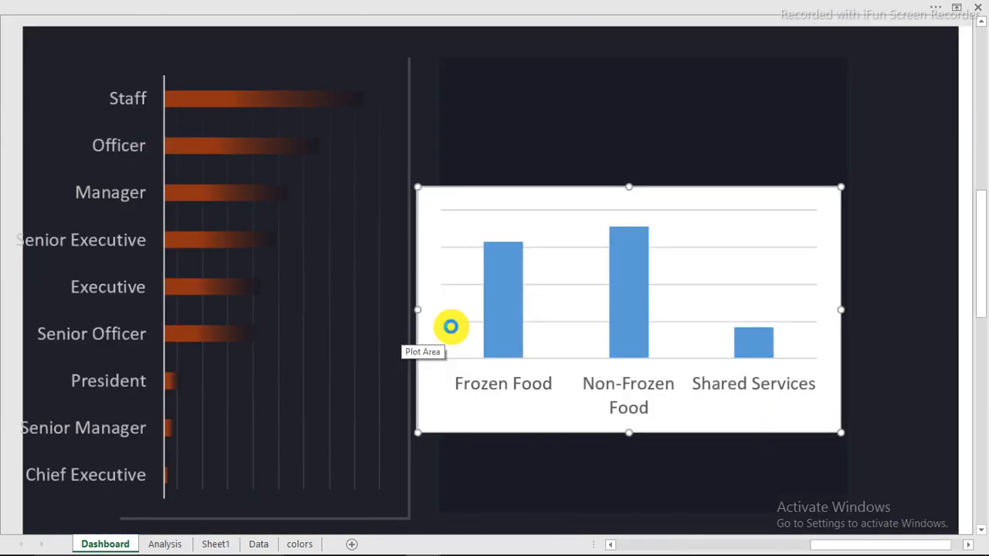
scroll(455, 332, down, 1)
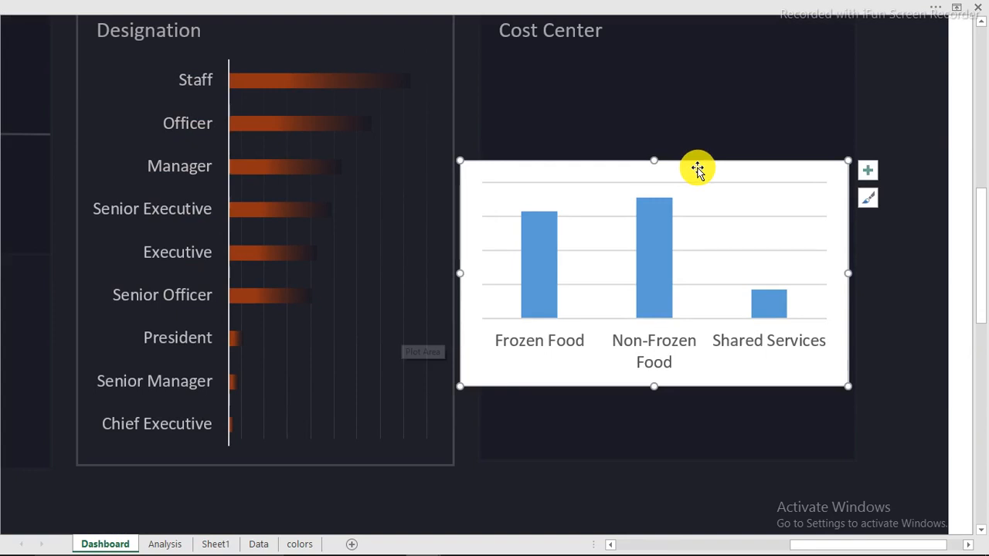
drag(654, 160, 668, 89)
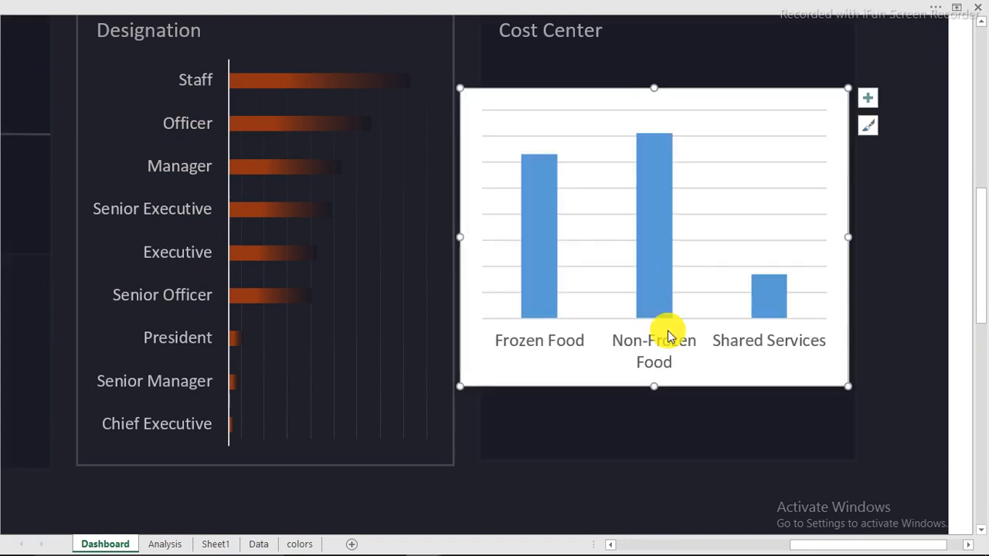
drag(654, 386, 661, 442)
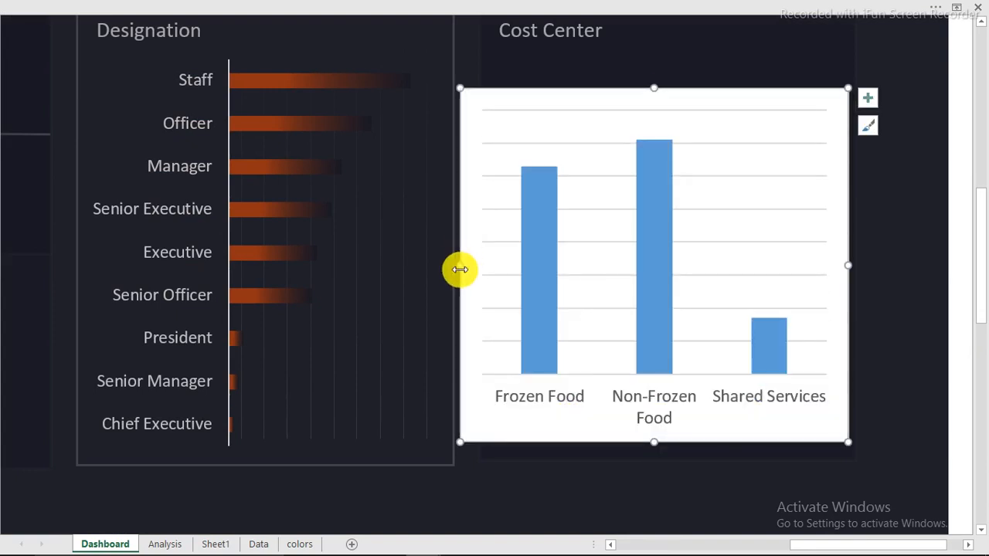
drag(459, 265, 485, 265)
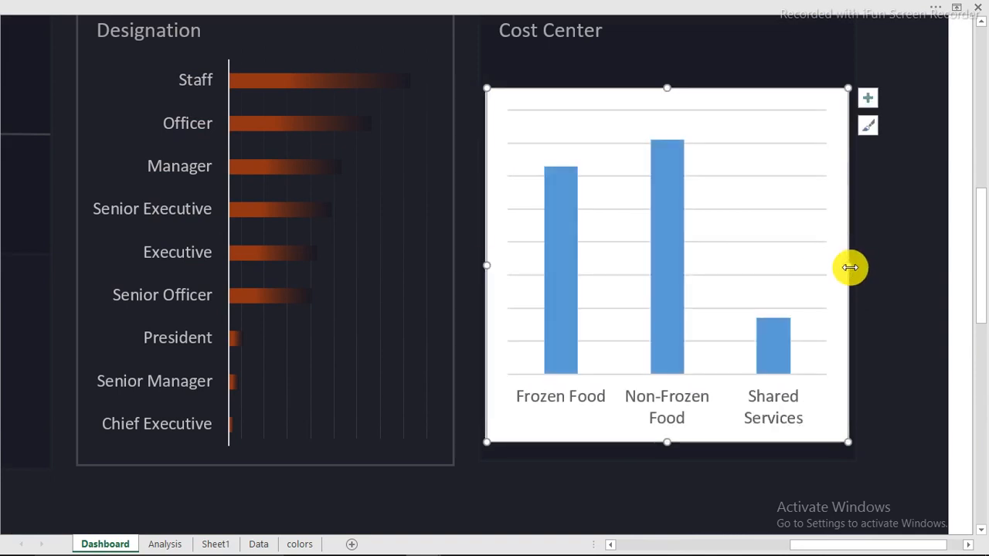
drag(850, 265, 852, 265)
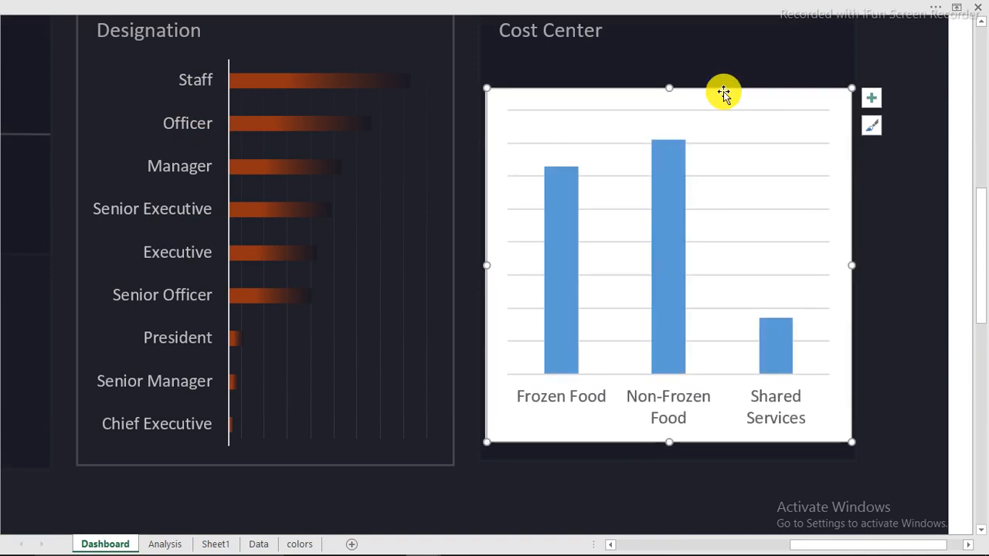
Give the Cost Center chart area no border and a transparent background
double_click(724, 91)
click(779, 354)
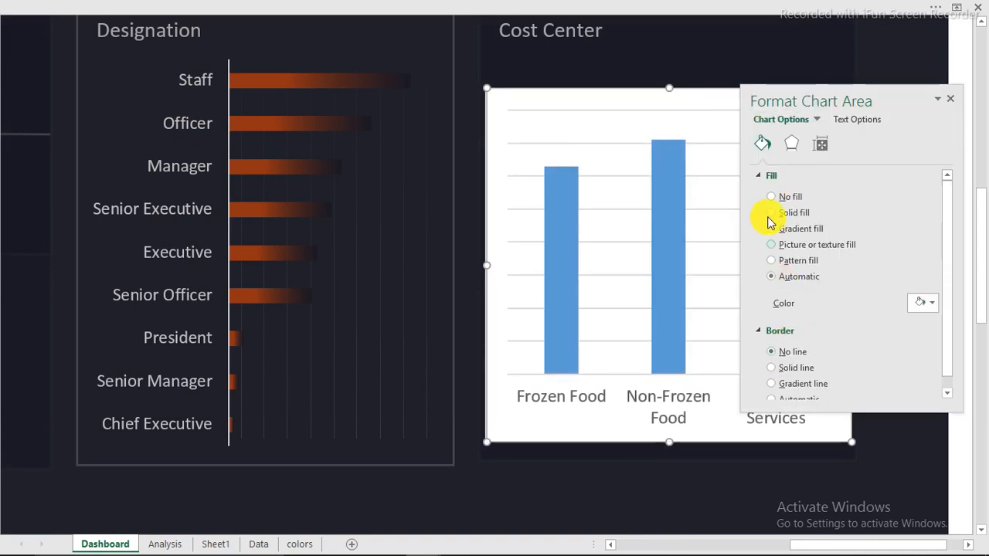
click(772, 197)
drag(880, 90, 317, 91)
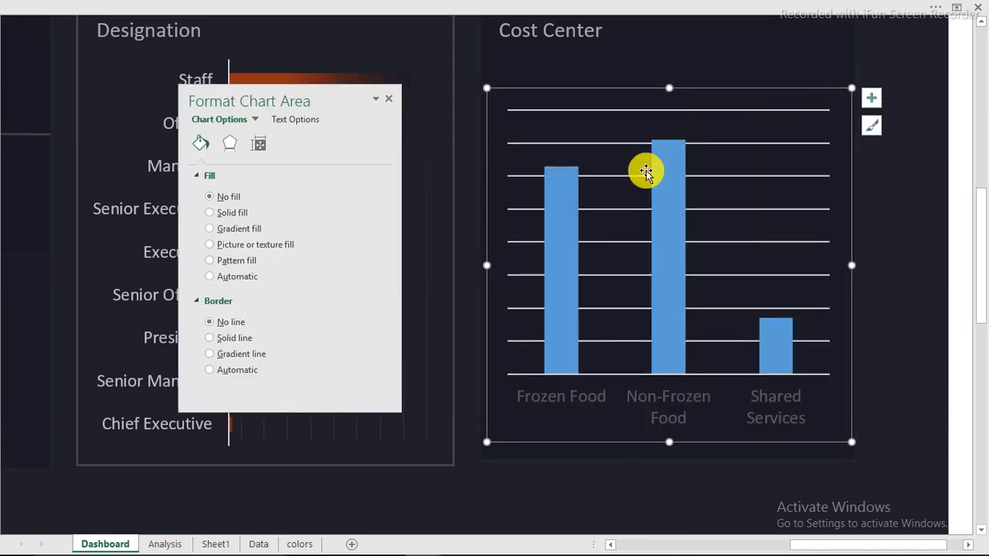
Make the chart's gridlines solid grey at 82% transparency
click(624, 144)
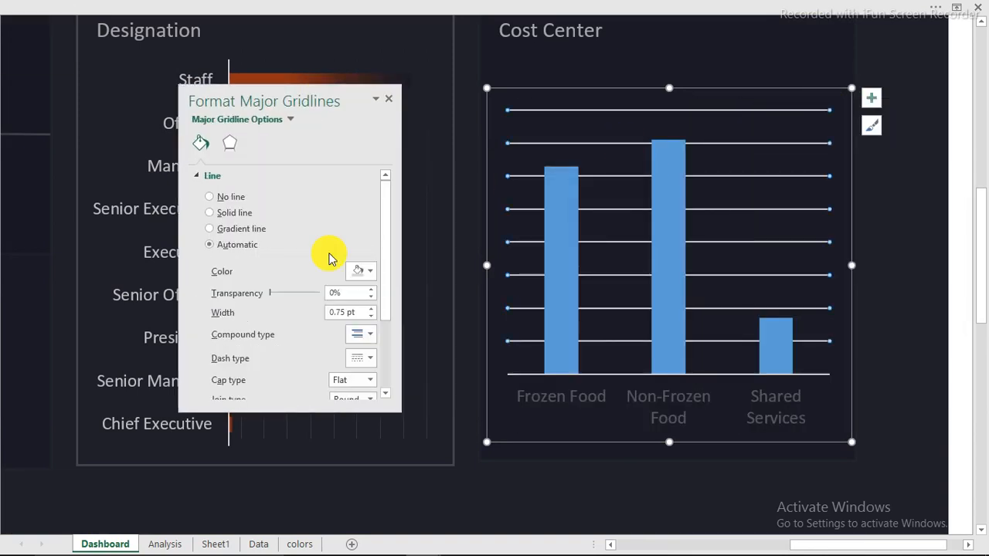
click(370, 271)
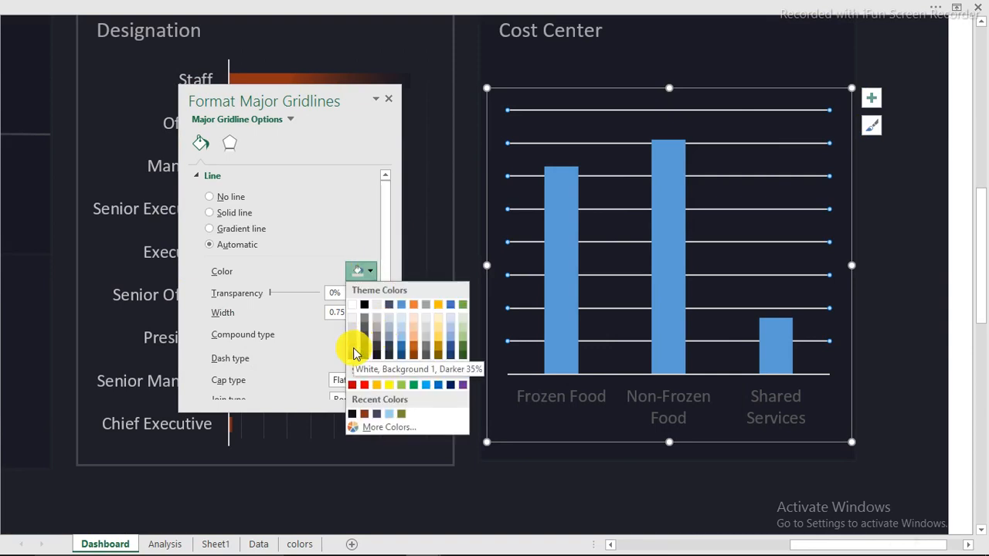
click(353, 348)
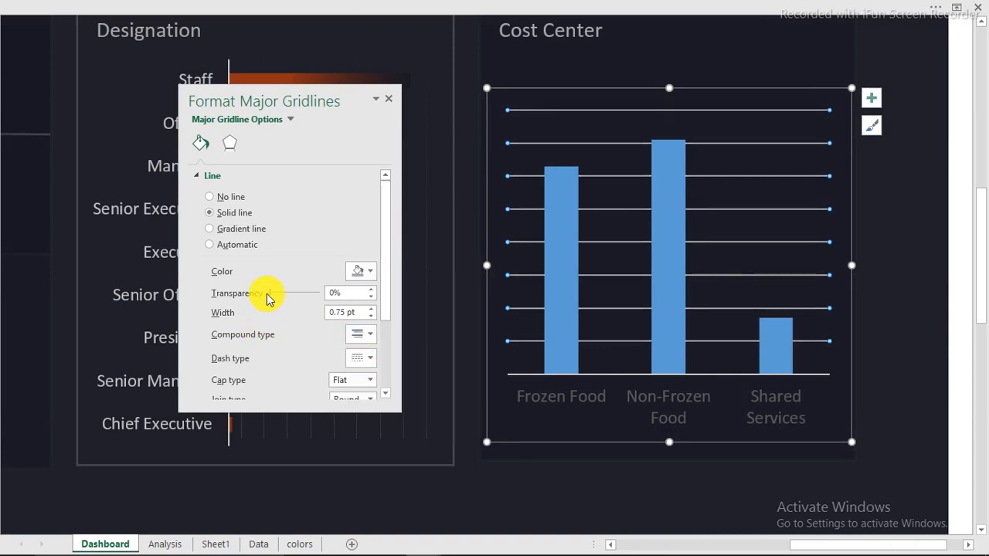
drag(293, 295, 310, 294)
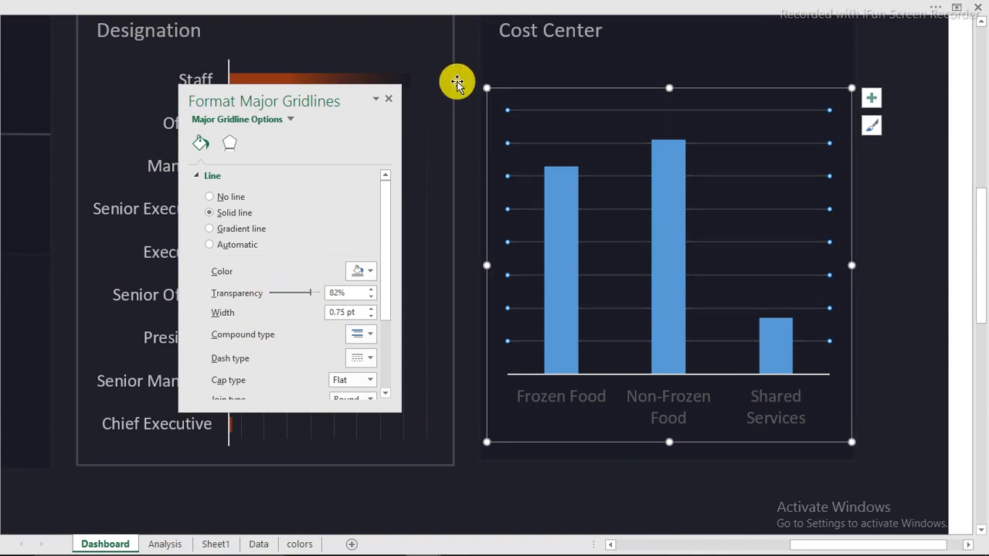
click(464, 74)
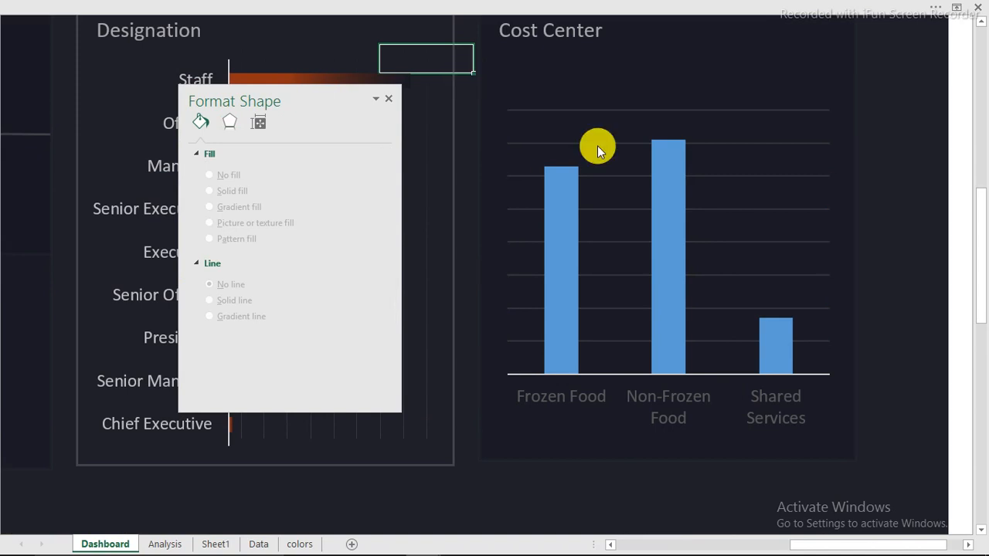
Give the Cost Center bars a gradient fill with Linear Up direction
click(678, 209)
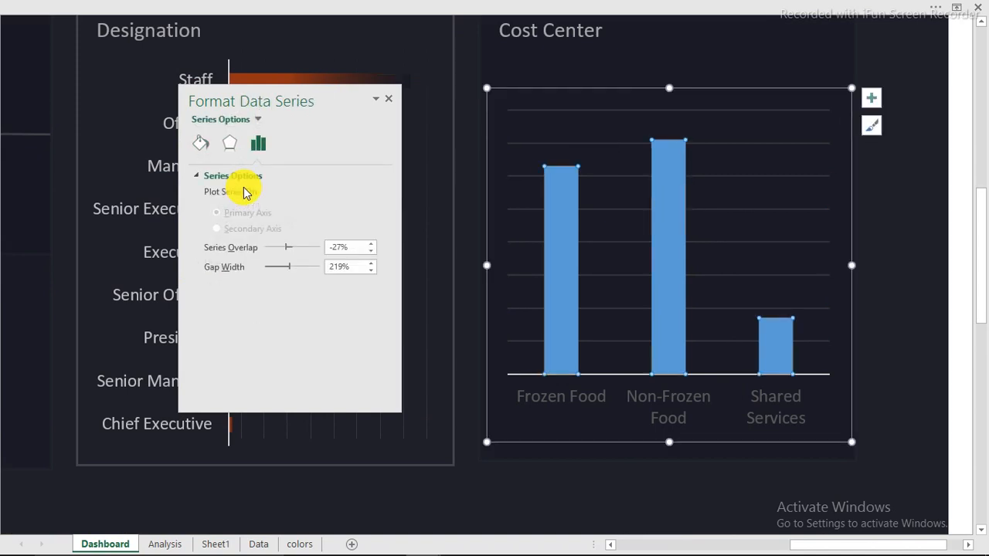
click(201, 143)
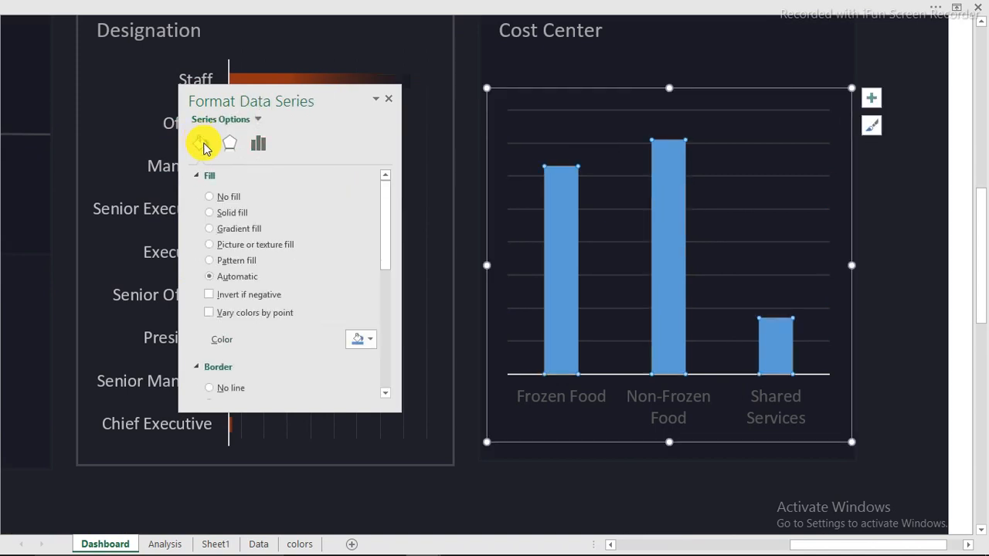
click(222, 231)
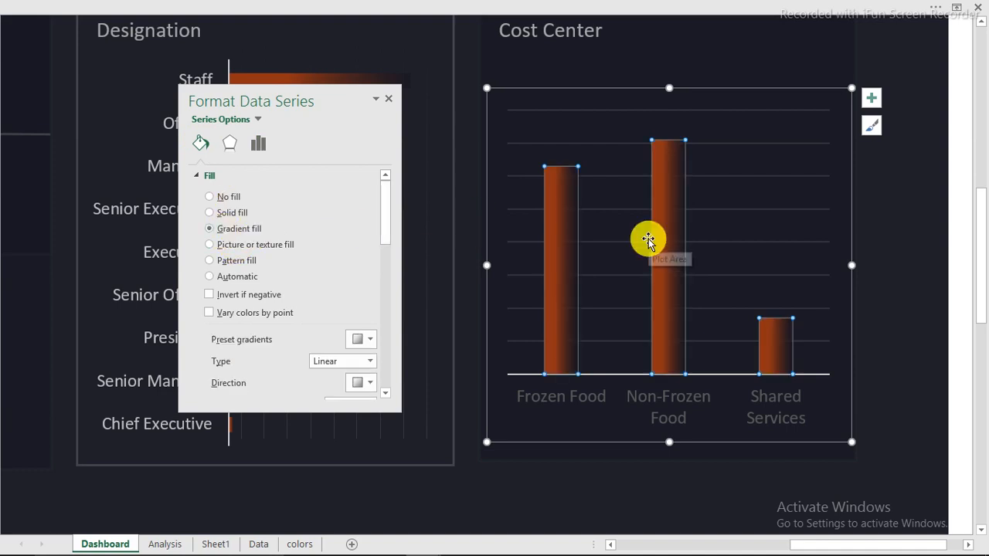
drag(385, 211, 387, 253)
click(371, 221)
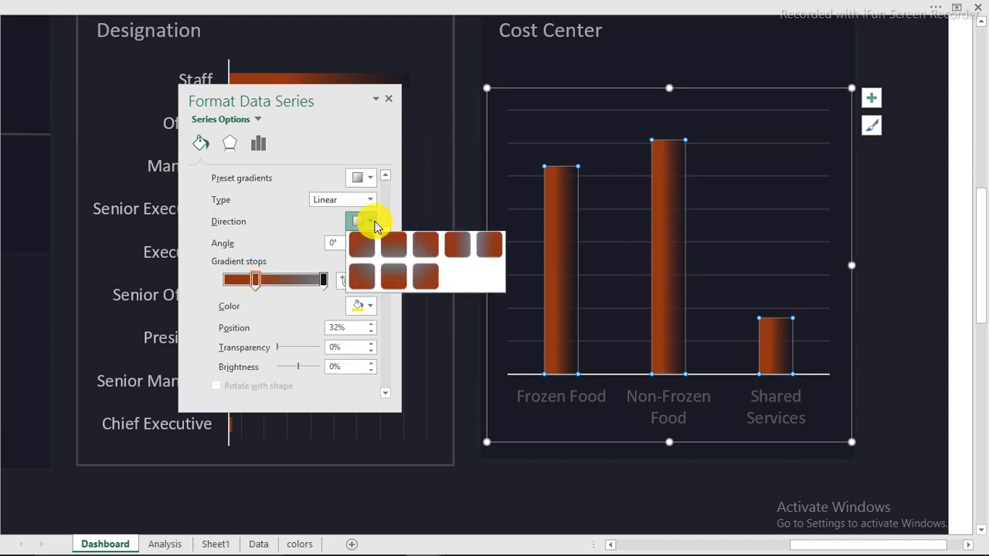
click(394, 280)
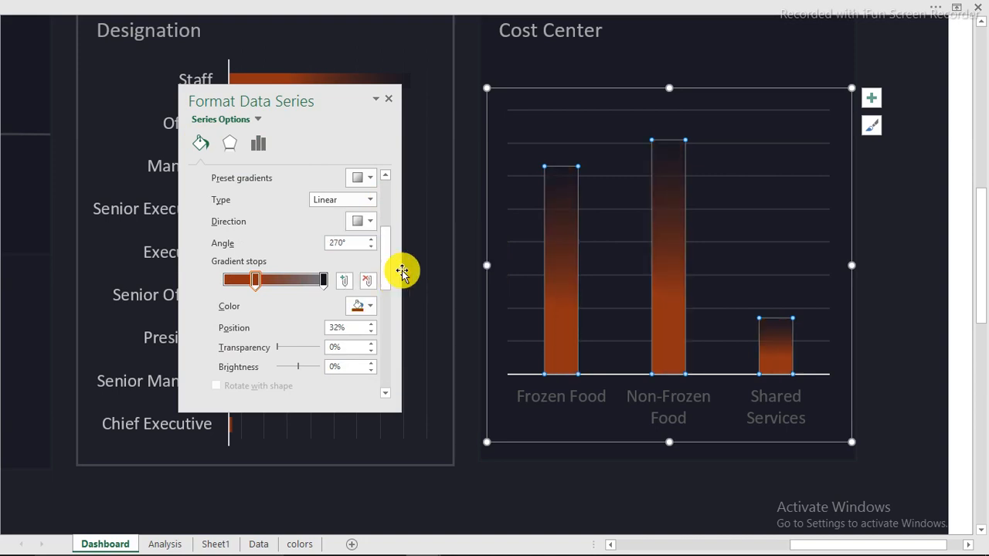
Add data labels showing 63, 71 and 17 on the bars
click(871, 99)
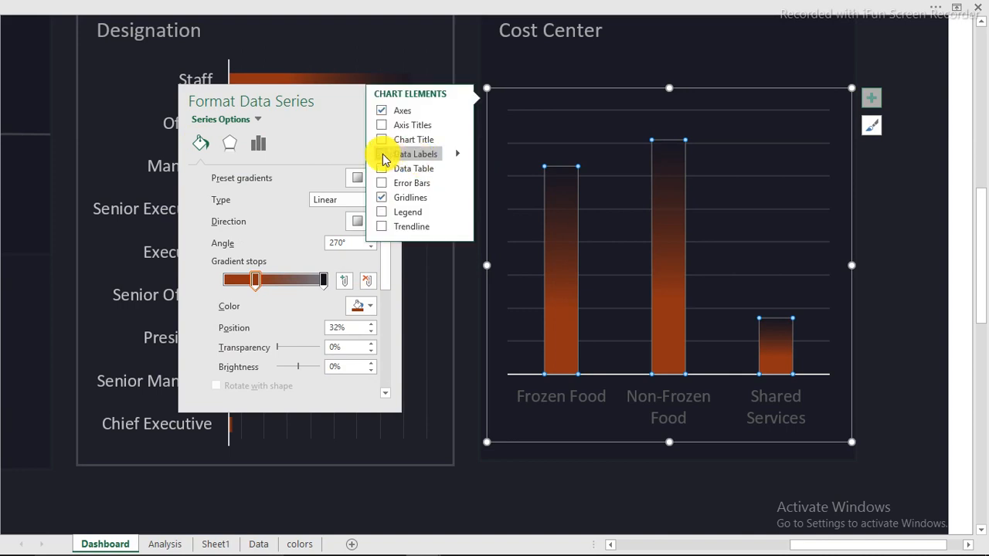
click(382, 153)
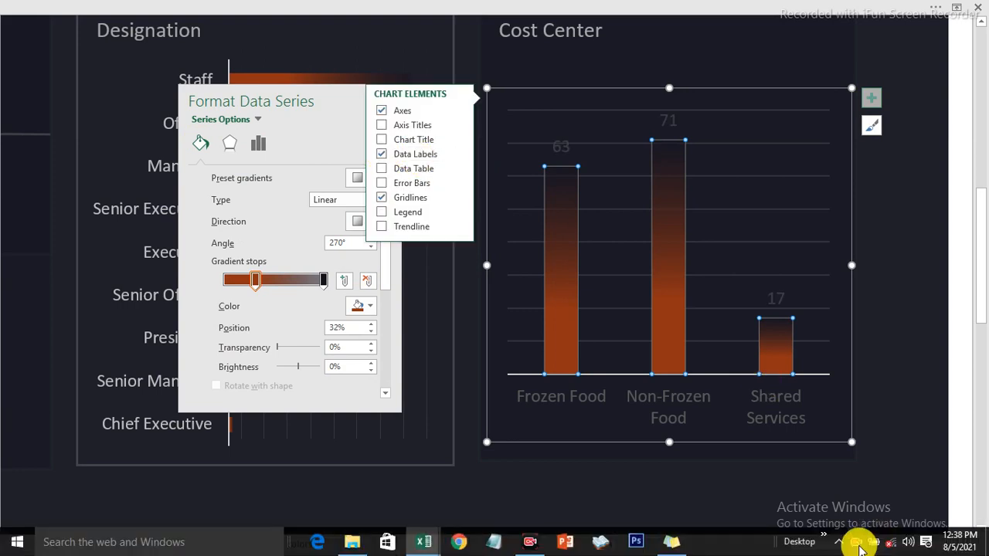
click(856, 544)
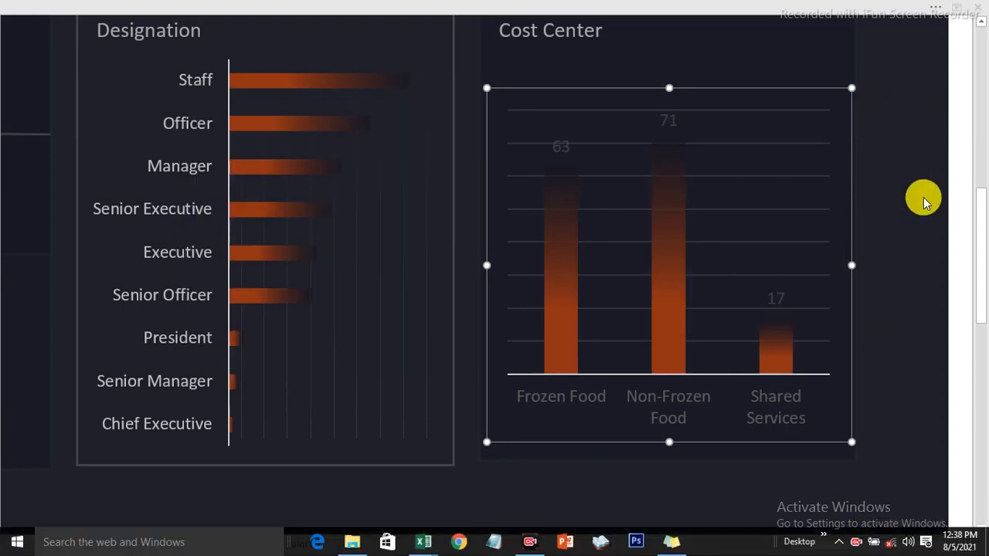
Set the Cost Center data labels' font colour to White
click(672, 122)
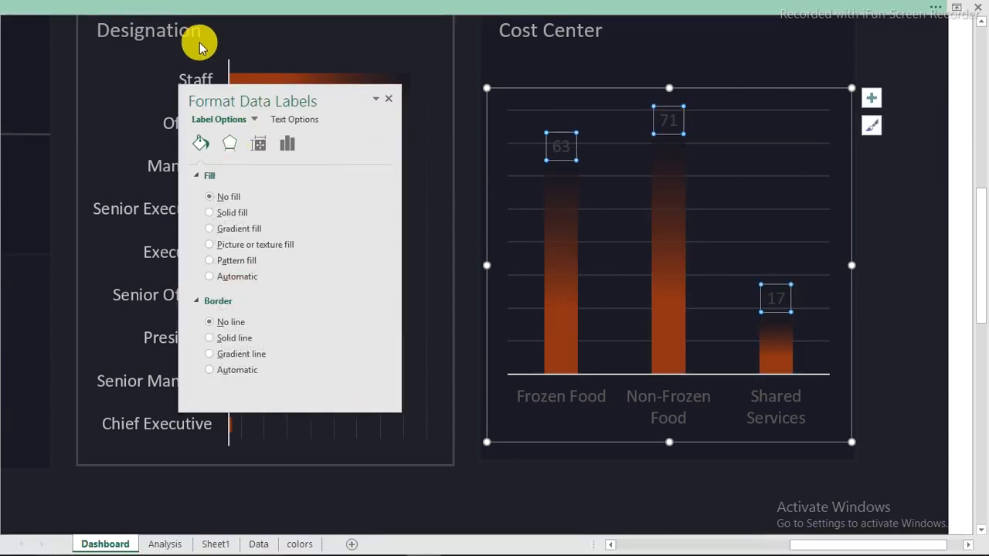
click(93, 8)
click(68, 33)
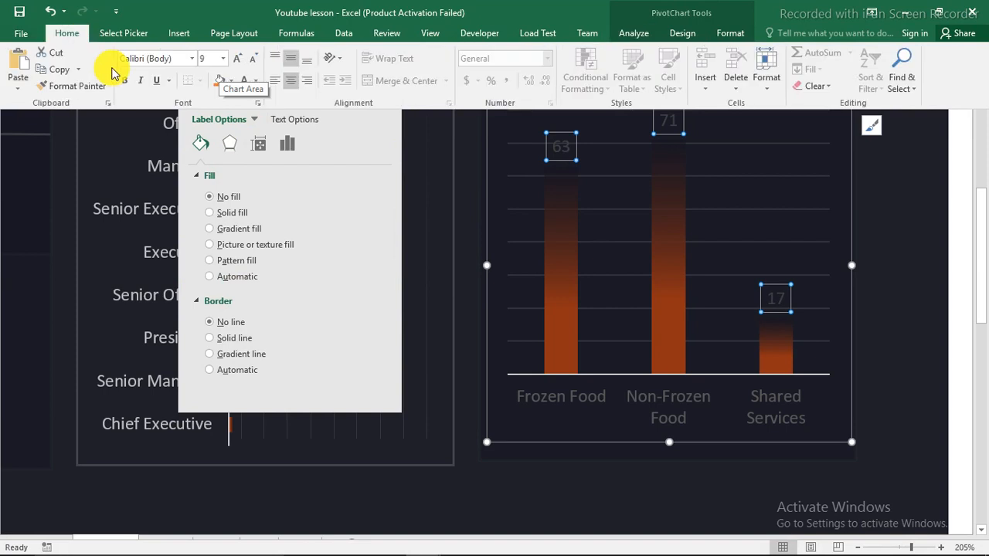
click(255, 81)
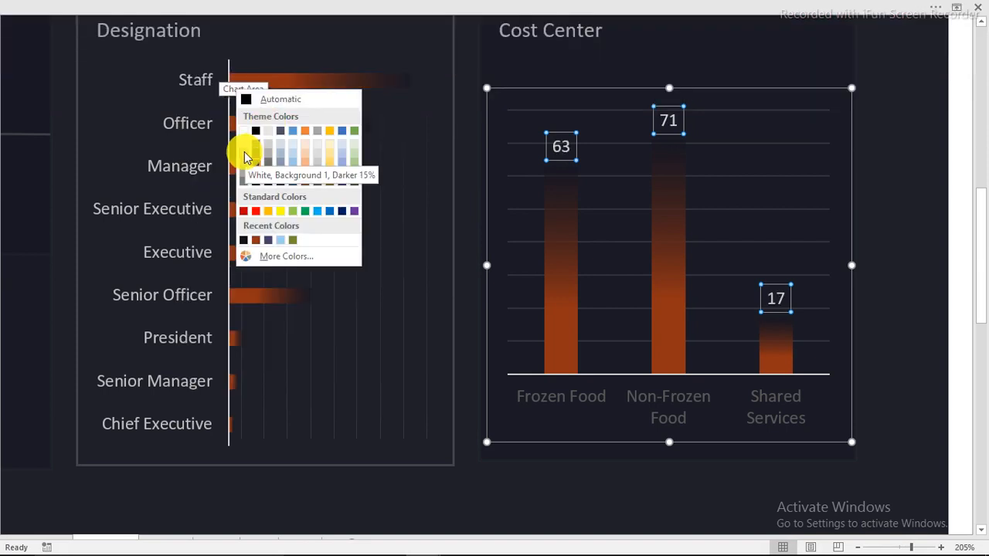
click(244, 151)
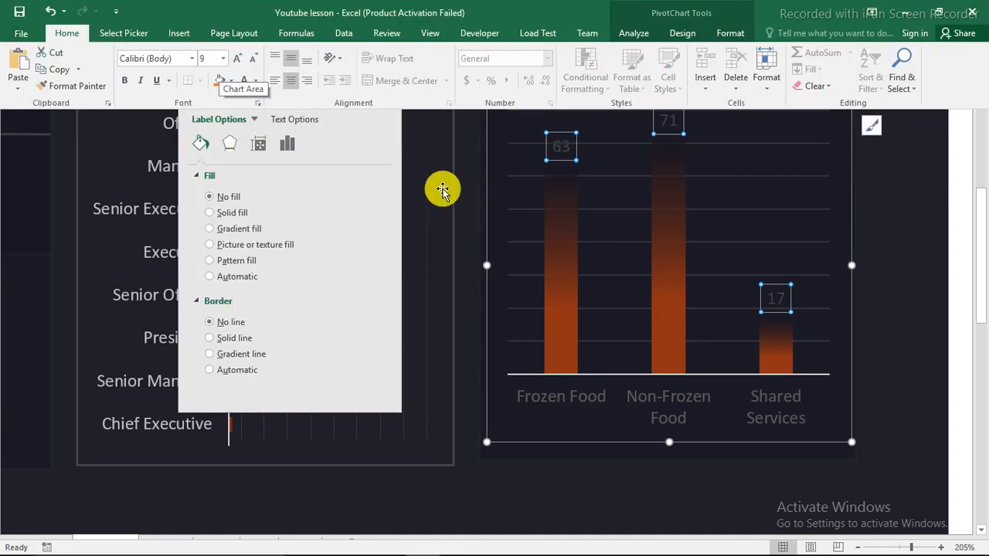
drag(342, 99, 438, 103)
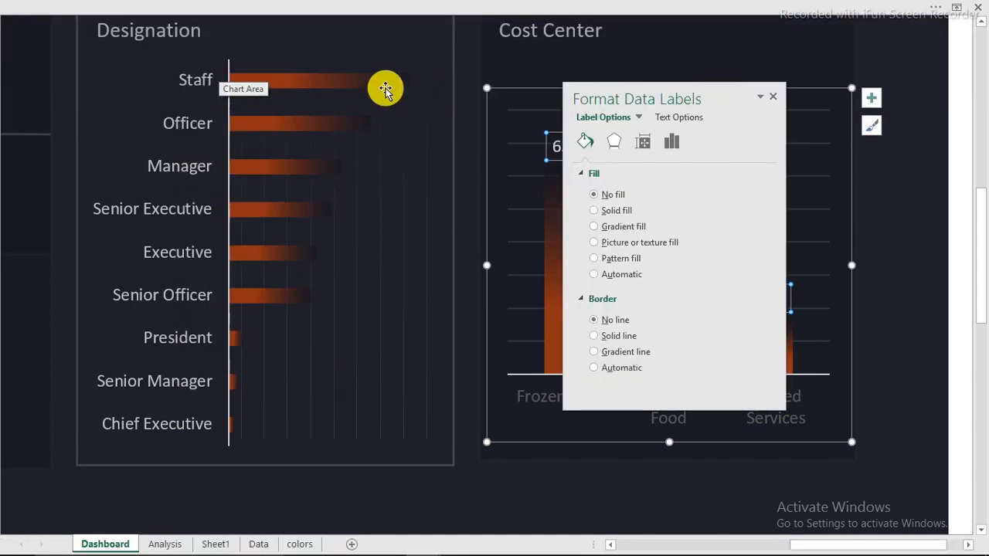
click(384, 87)
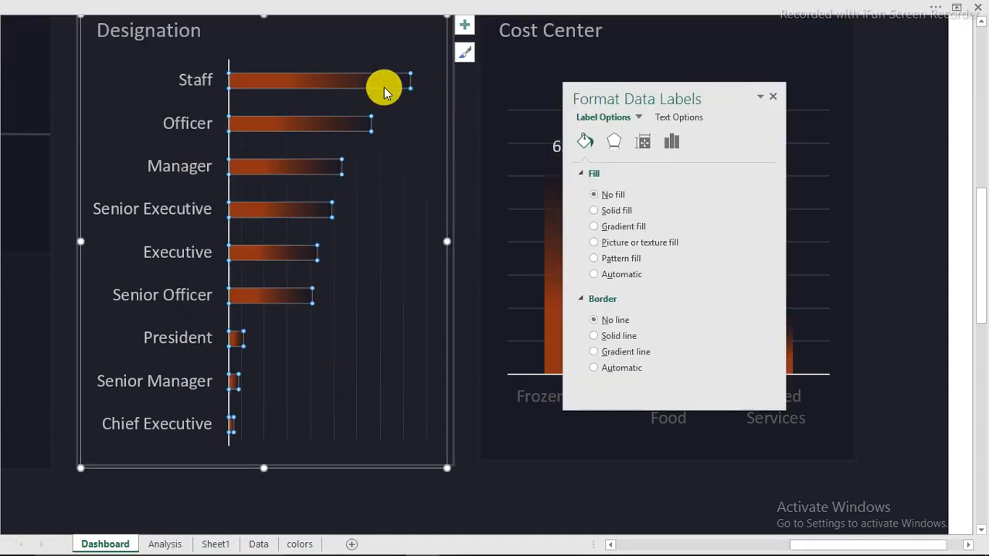
Turn on data labels for the Designation bars and color them white, 37 for Staff down to 1
click(465, 25)
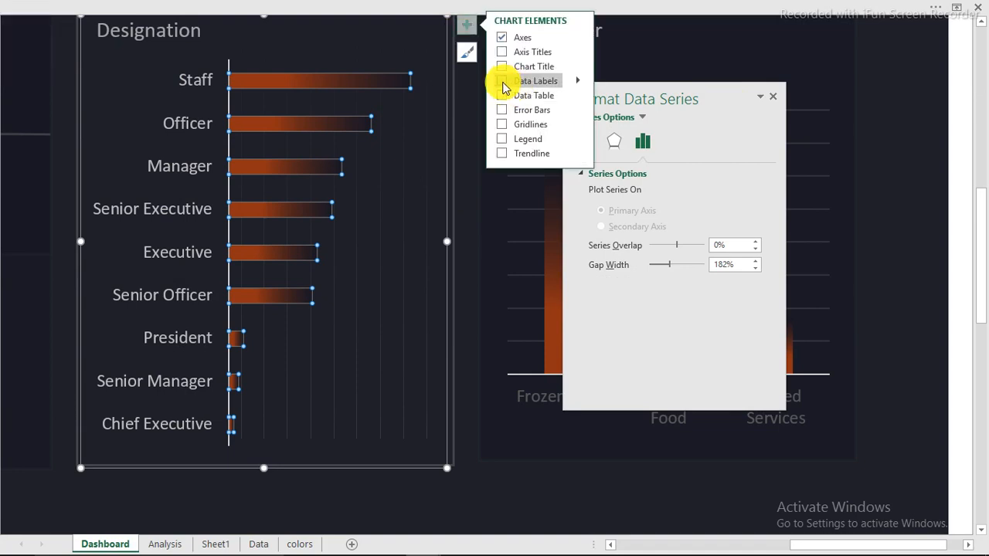
click(503, 81)
click(426, 82)
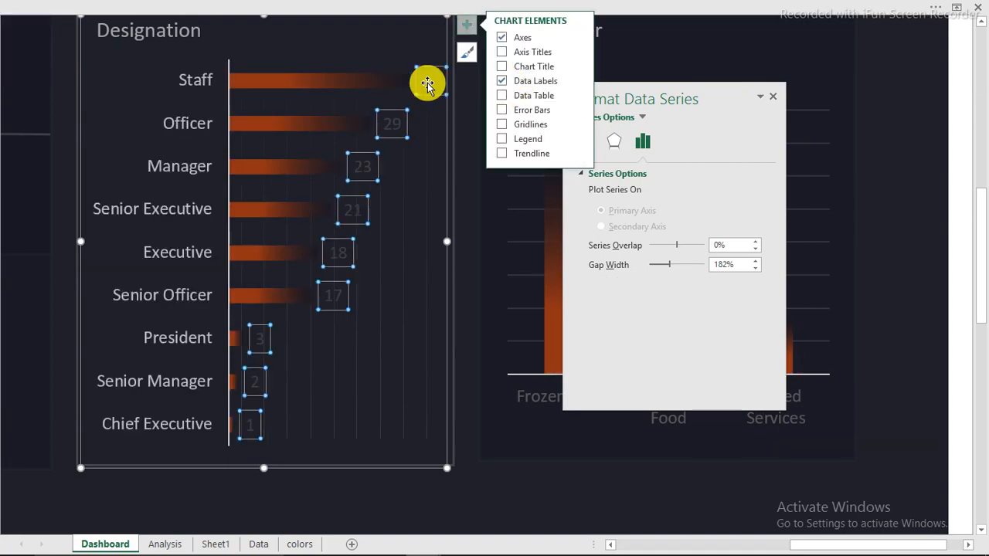
click(177, 7)
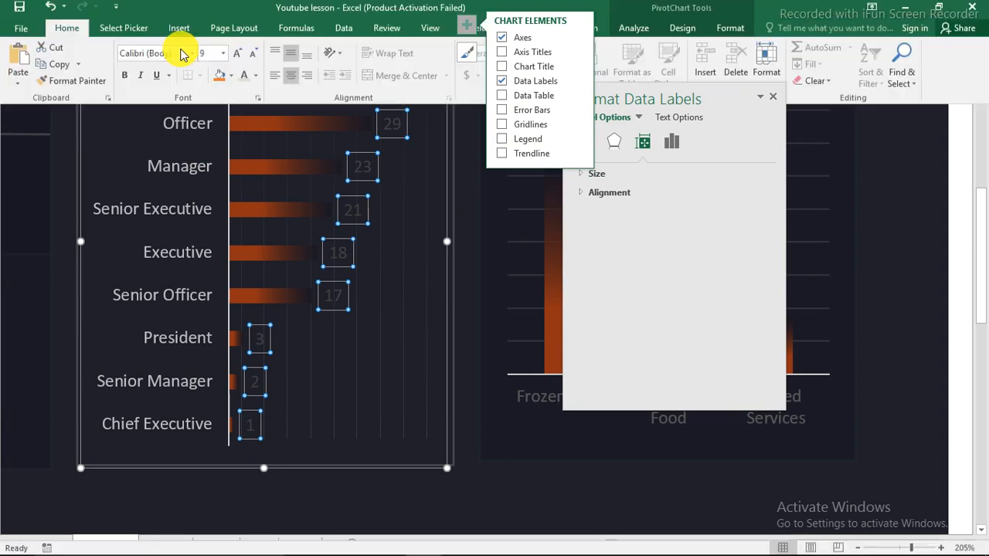
click(244, 80)
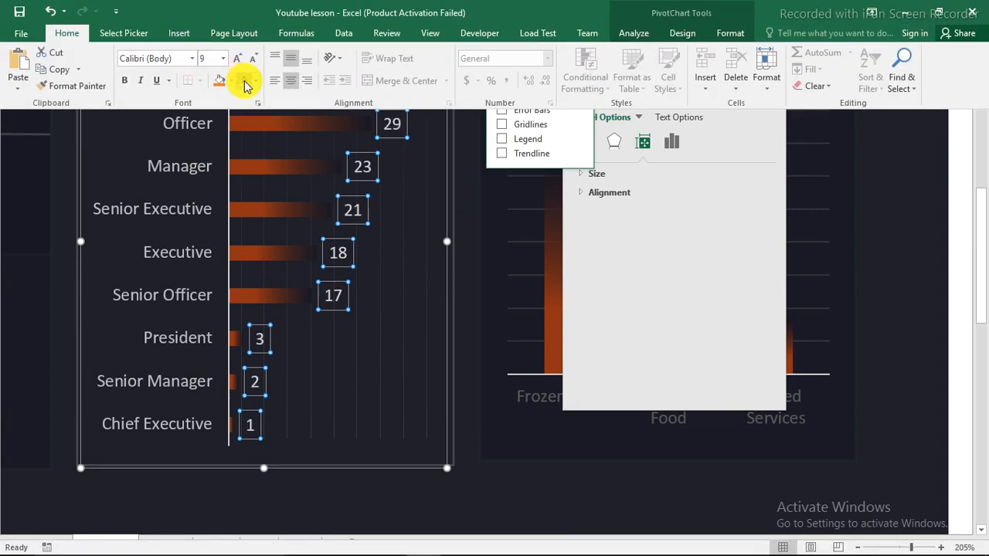
click(468, 237)
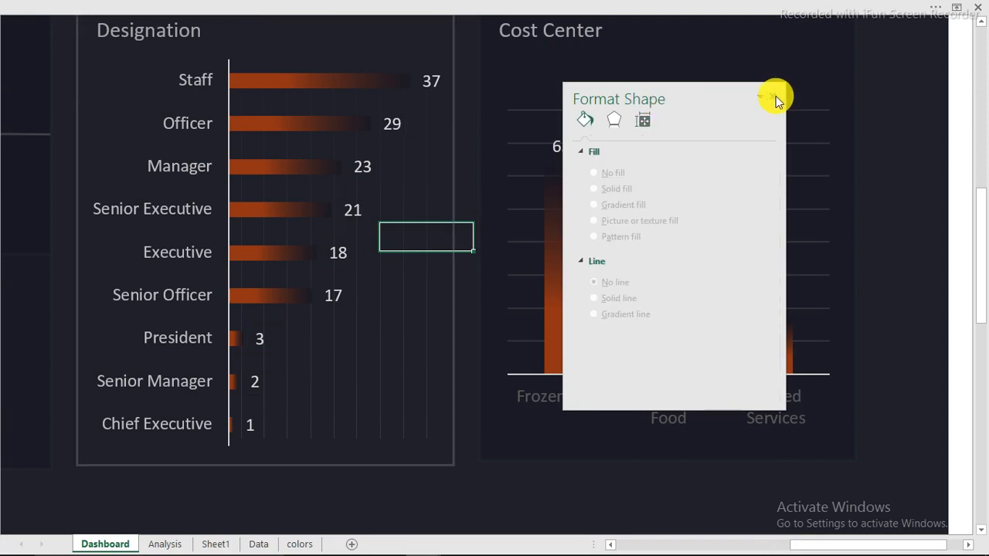
click(773, 96)
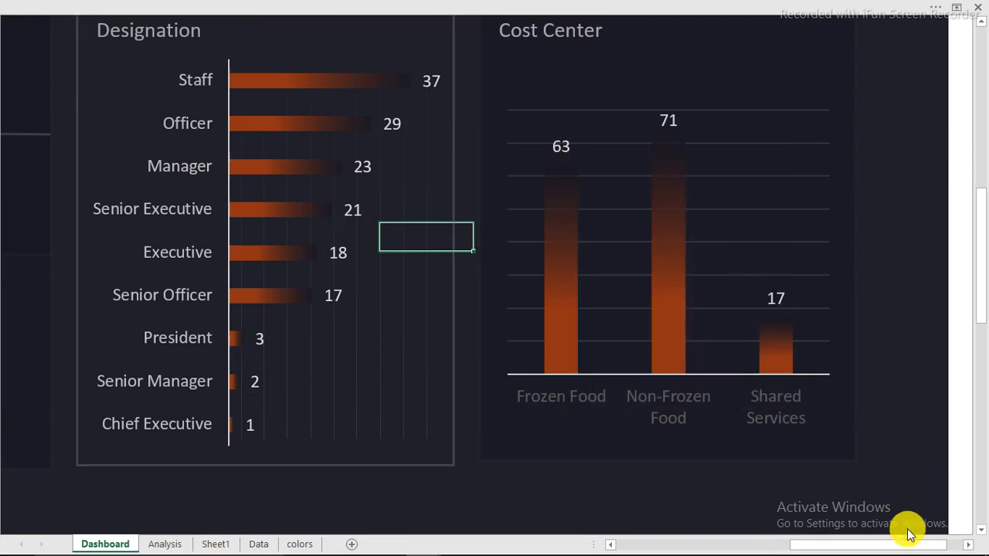
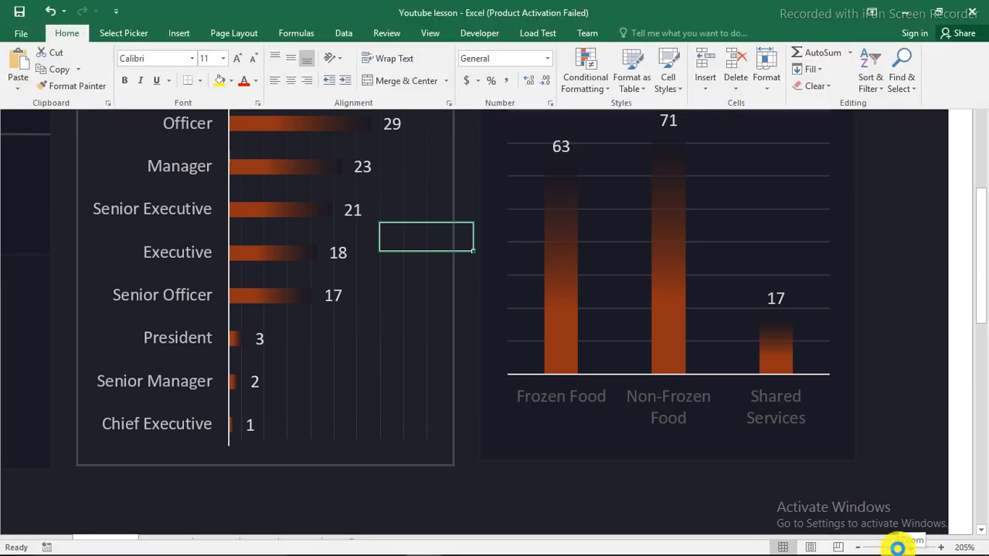
Zoom the sheet to 100% and switch the dashboard to full-screen view with Ctrl+Shift+F1
click(897, 547)
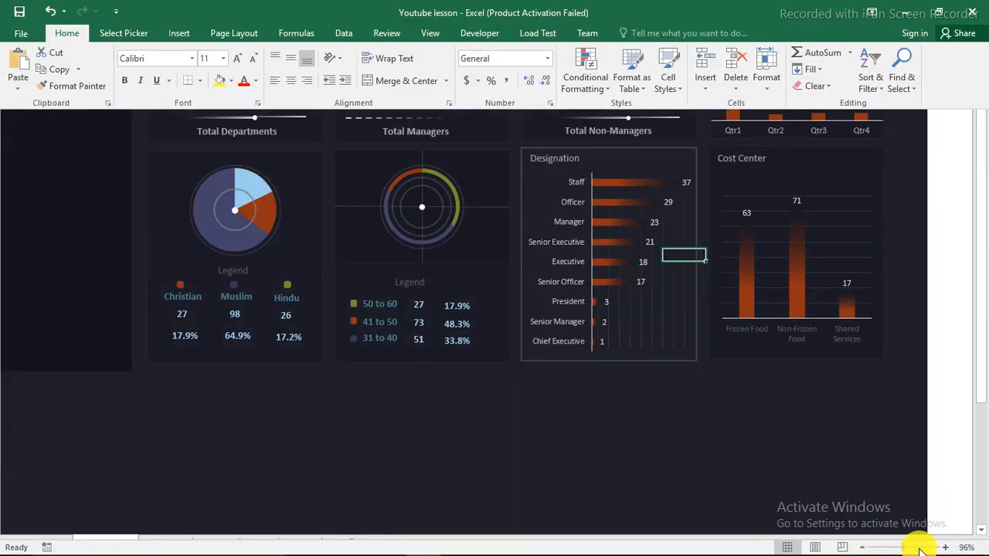
click(941, 549)
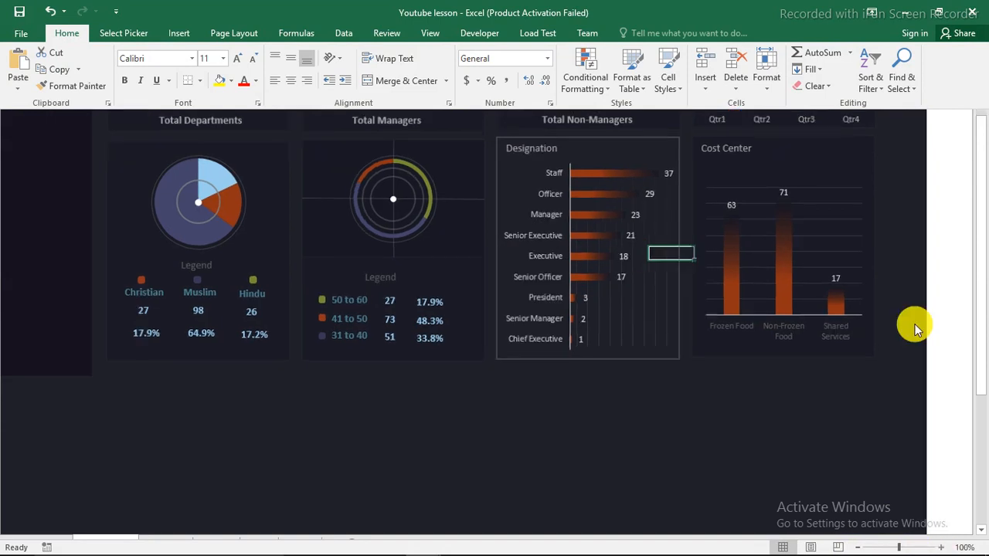
scroll(937, 299, up, 3)
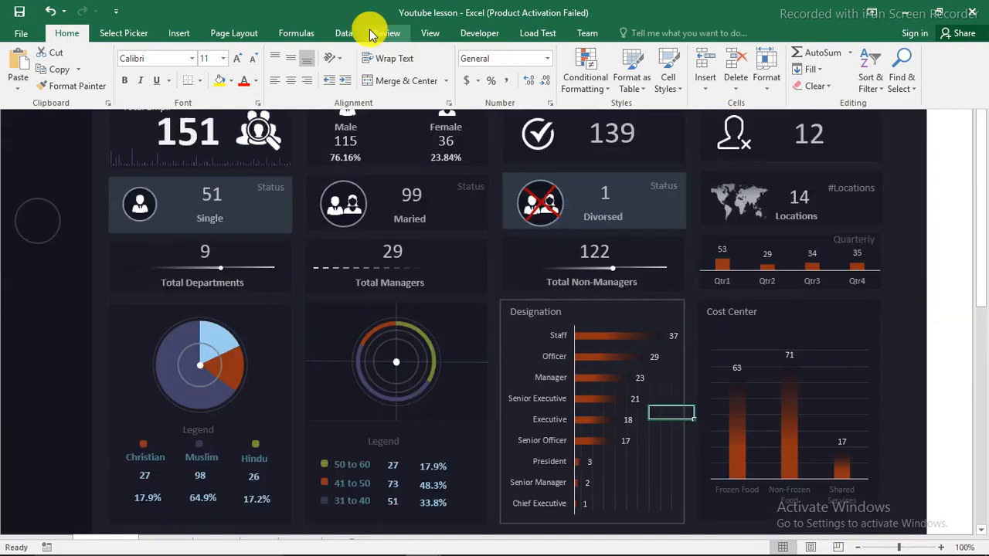
click(429, 33)
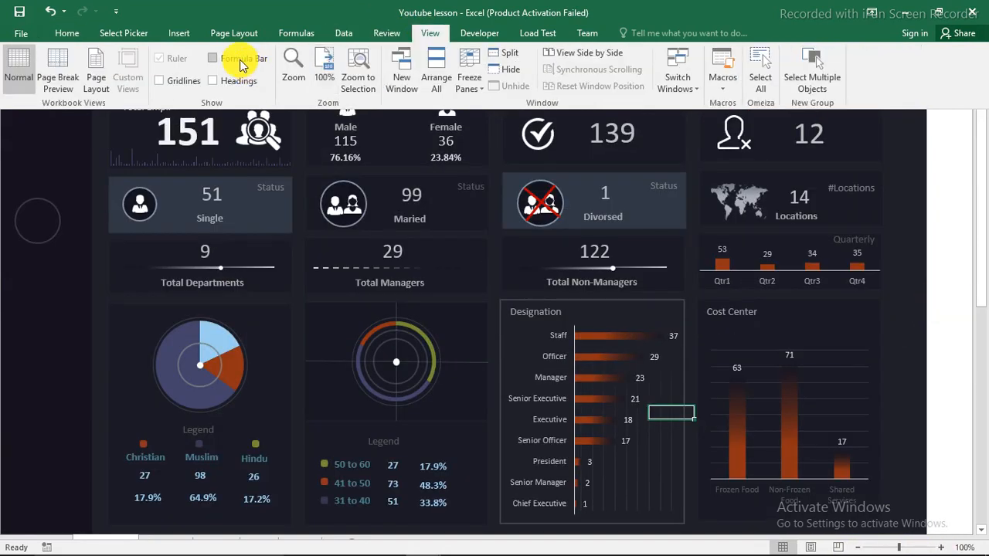
key(ctrl+shift+F1)
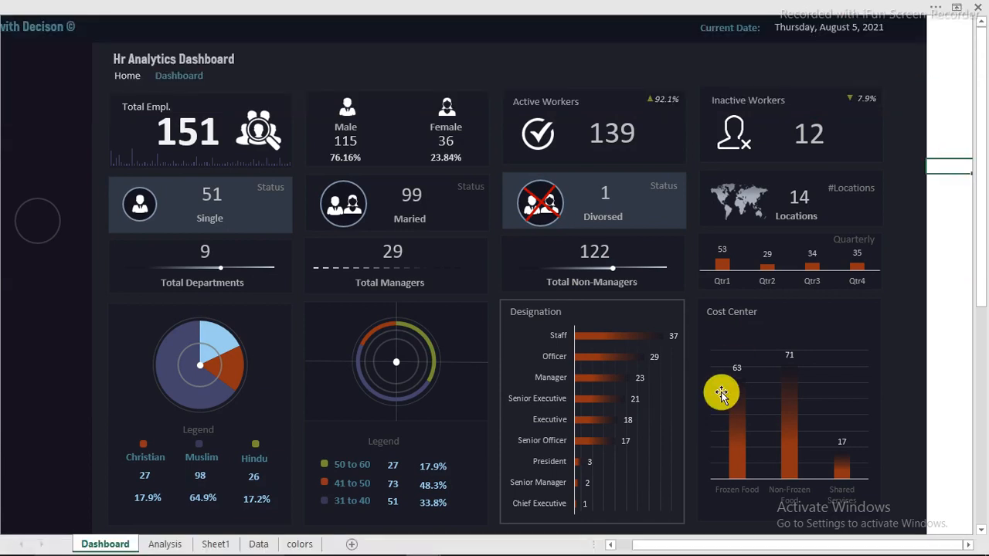
Delete the stray empty circle shape on the dashboard's left side
drag(779, 548, 677, 538)
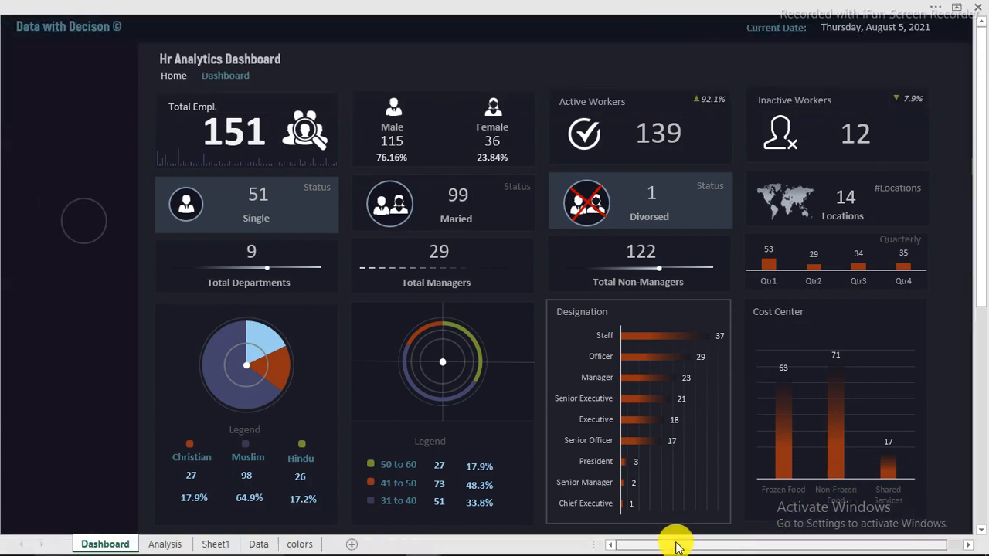
click(75, 112)
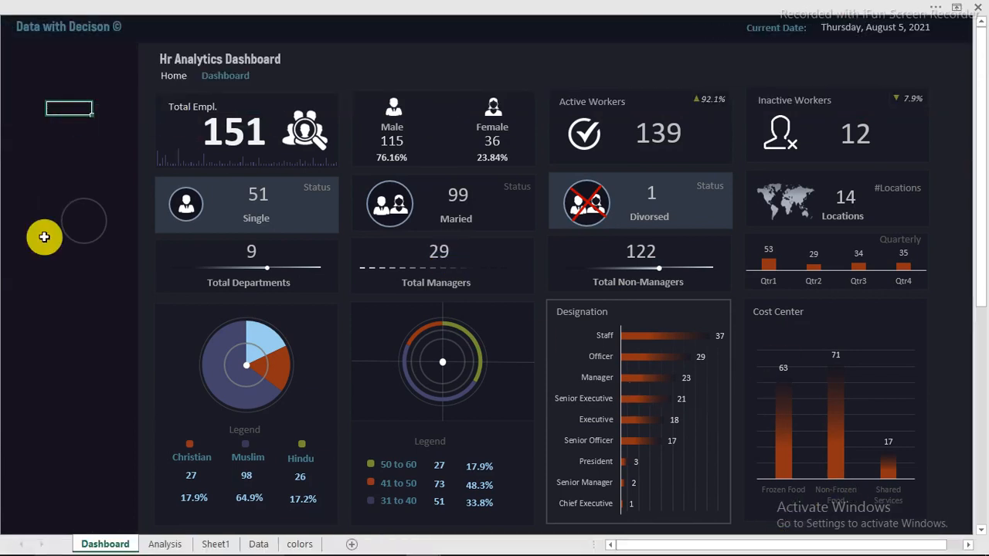
click(94, 244)
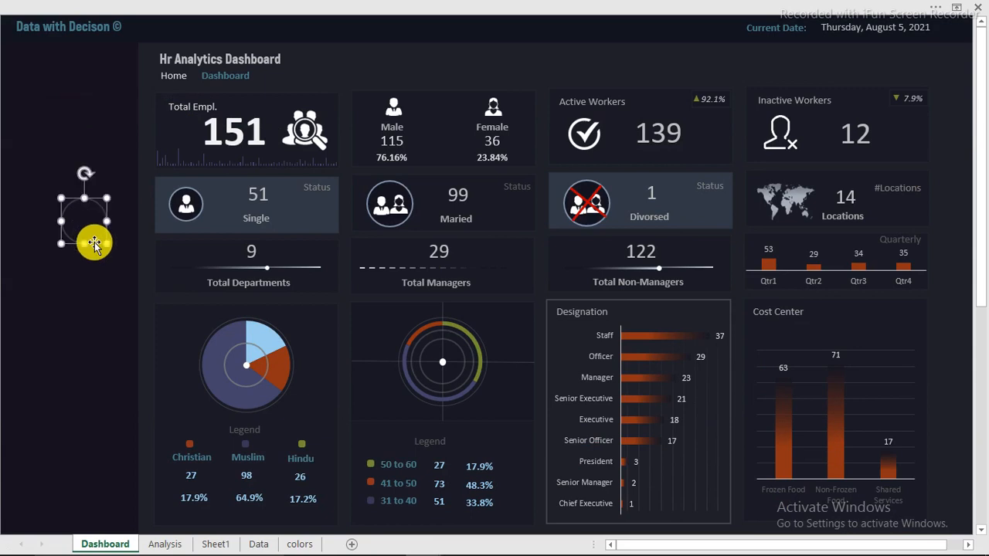
key(Delete)
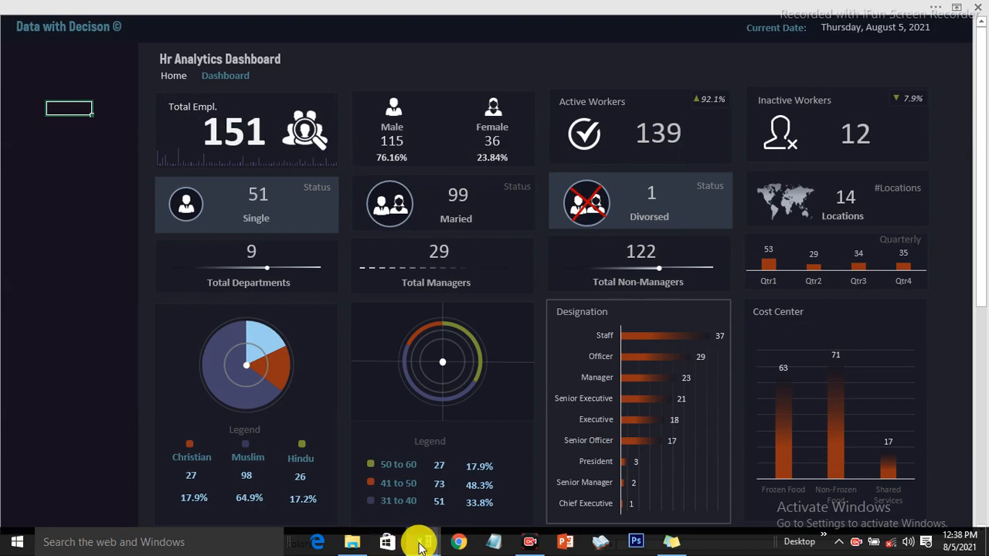
Clear the employee name from the search cell in the Hr Dashboard workbook
mouse_move(423, 542)
click(329, 492)
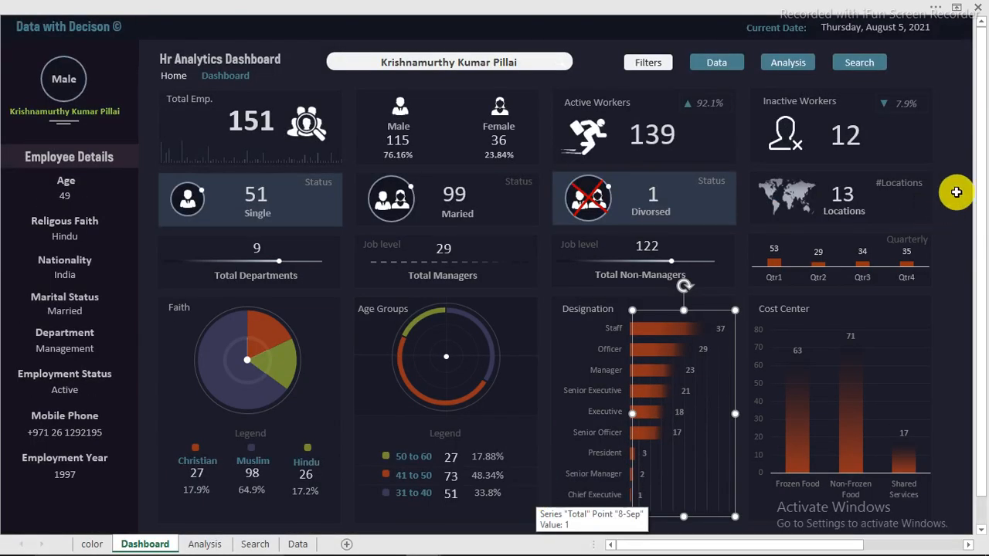
click(955, 193)
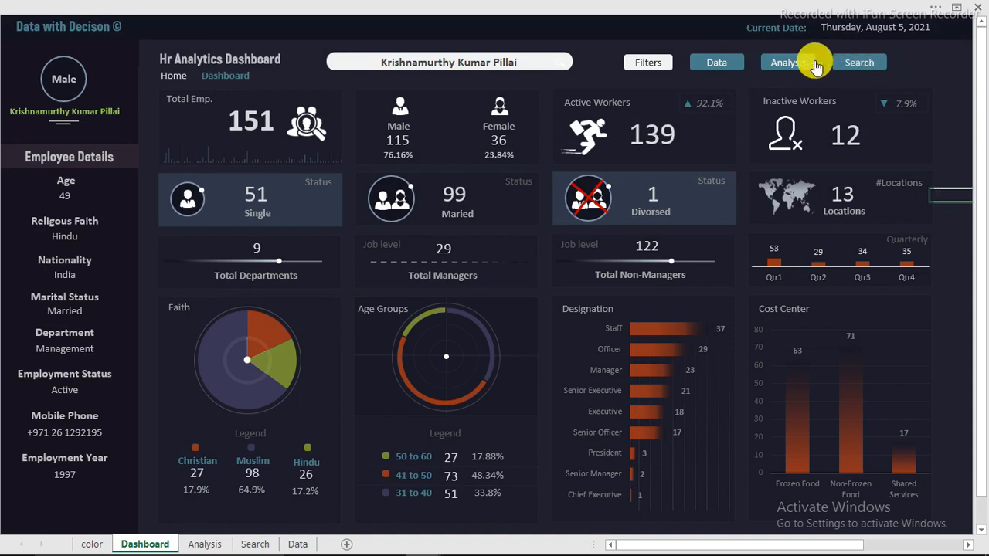
click(469, 61)
key(Delete)
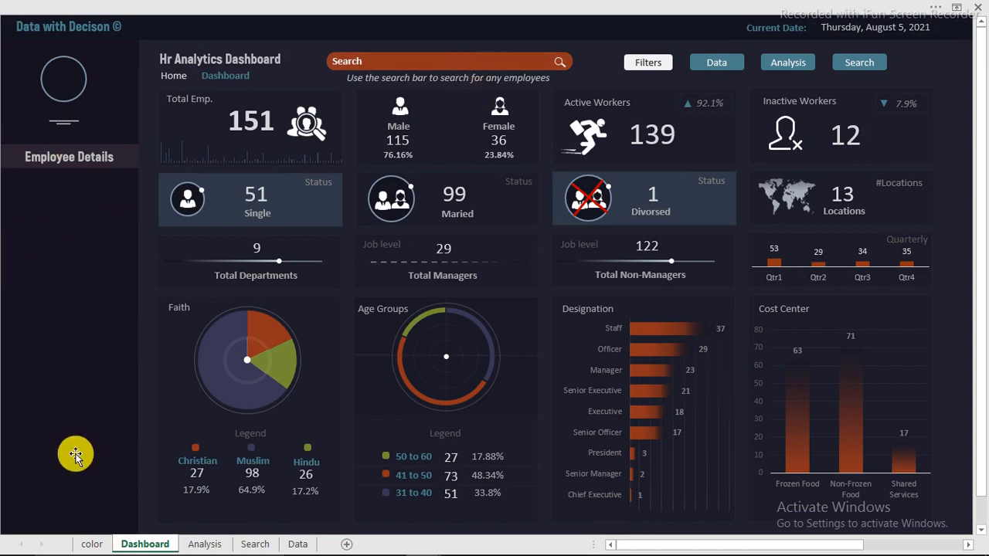
Return to the Youtube lesson workbook
mouse_move(316, 549)
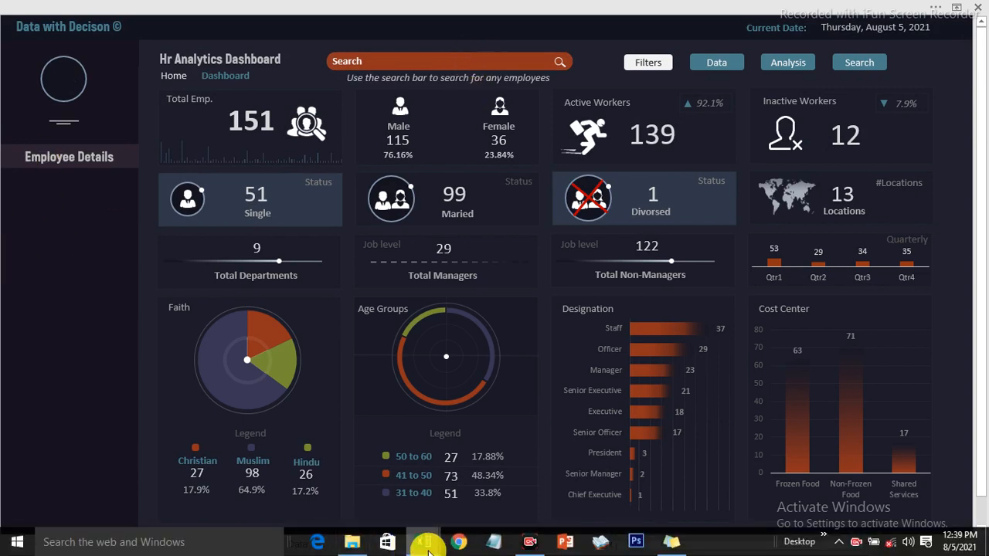
mouse_move(427, 544)
click(478, 494)
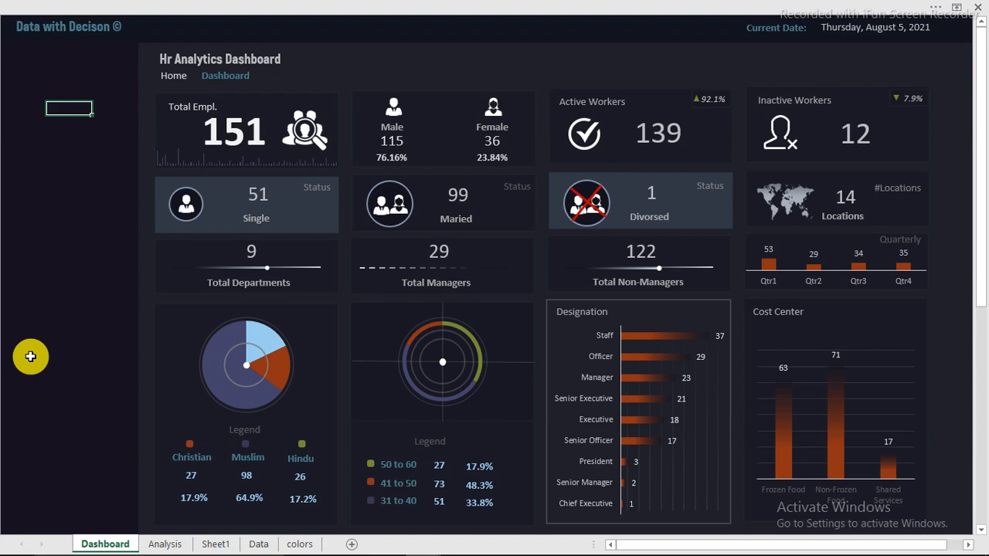
drag(344, 65, 521, 63)
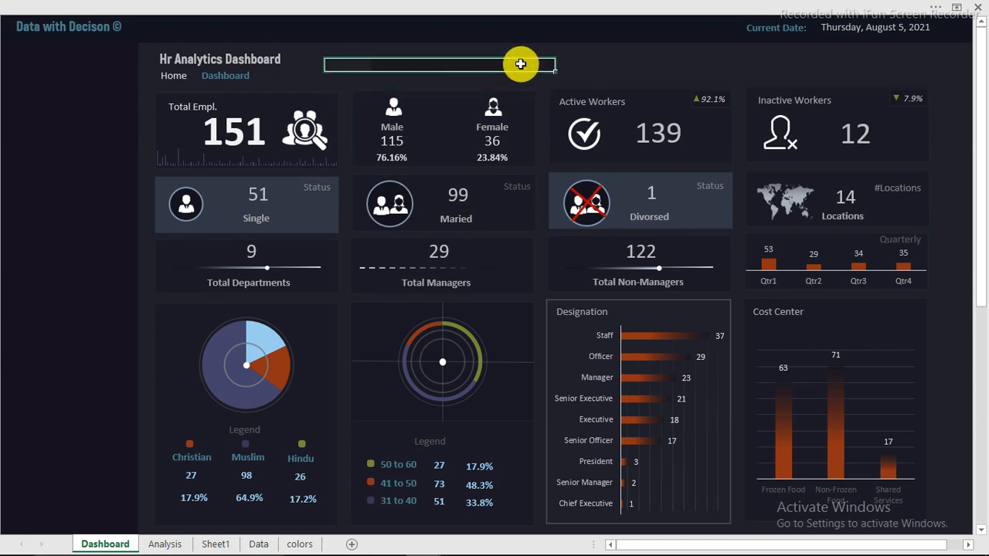
drag(44, 93, 42, 184)
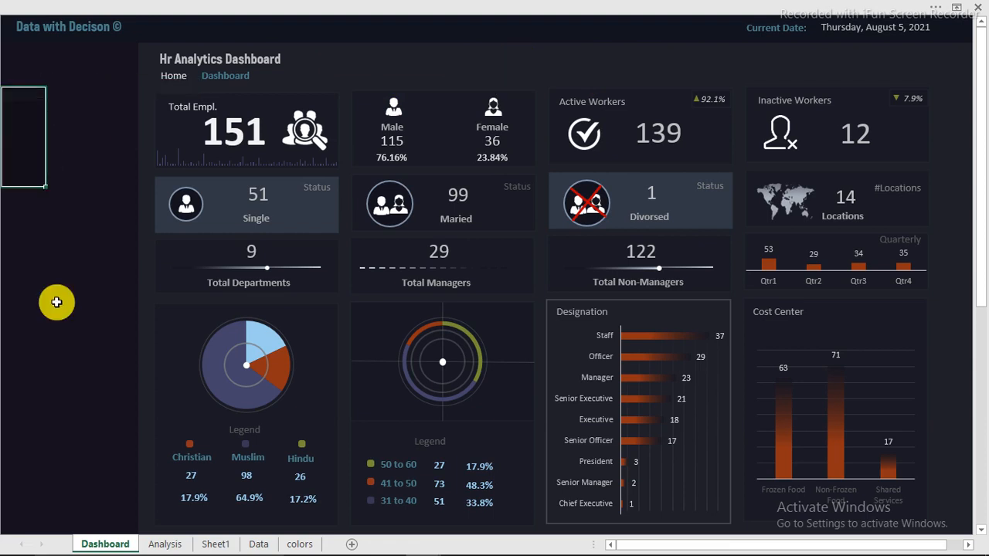
drag(57, 302, 71, 451)
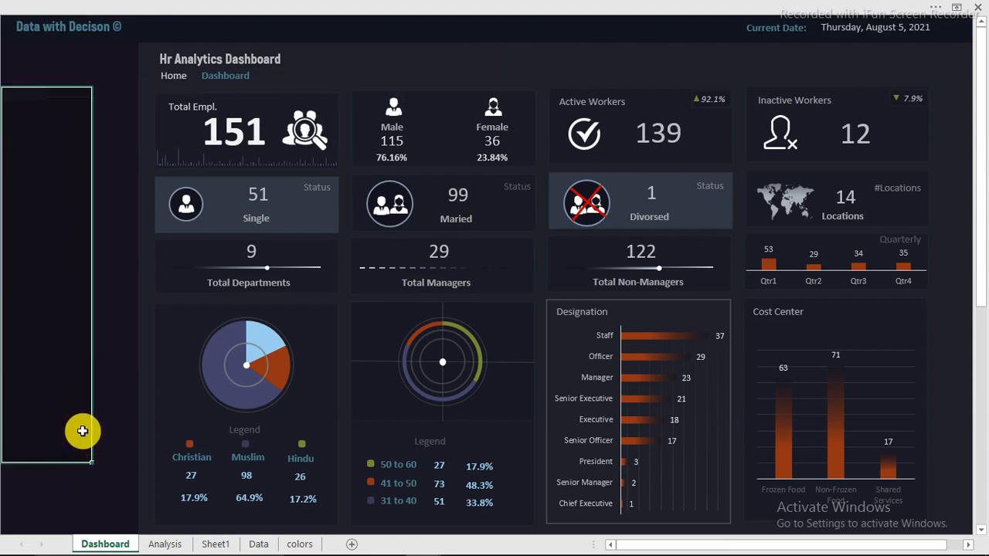
Fill the light-blue religion pie slice with the olive Recent Colors swatch, then close the format pane
click(266, 336)
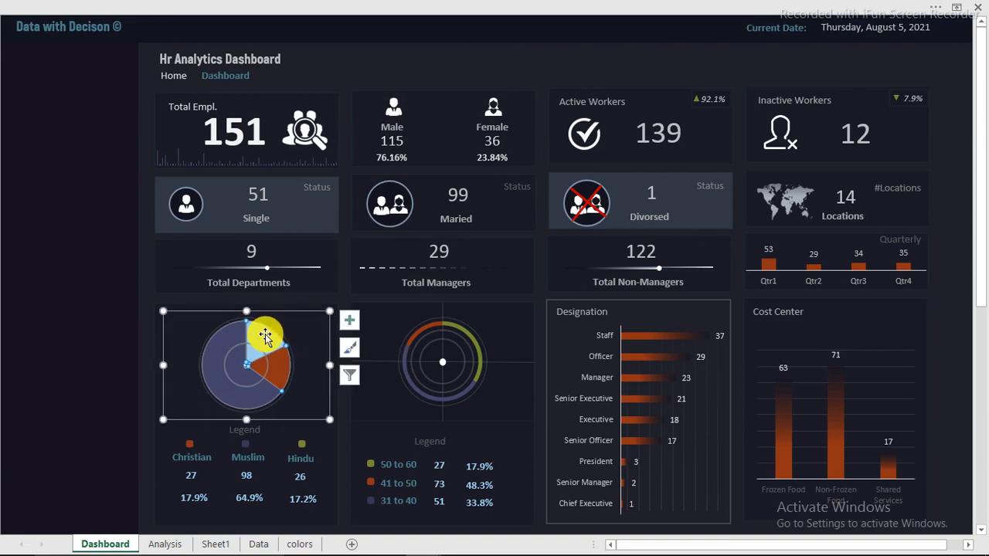
double_click(266, 337)
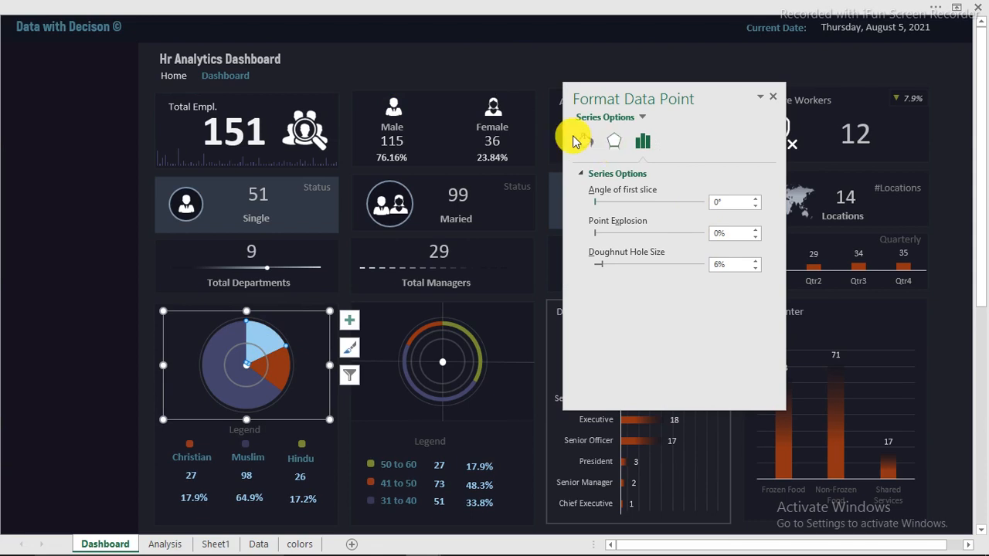
click(584, 142)
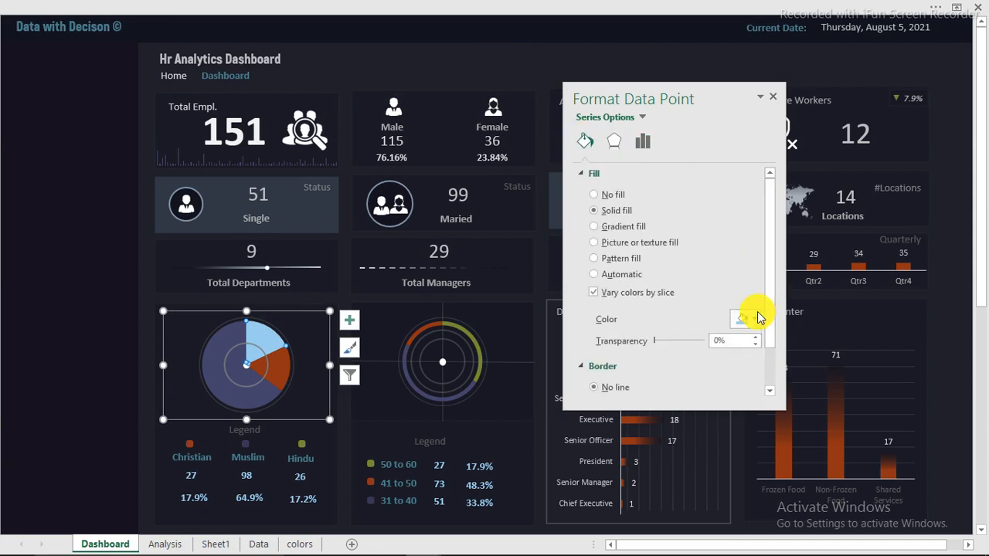
click(756, 318)
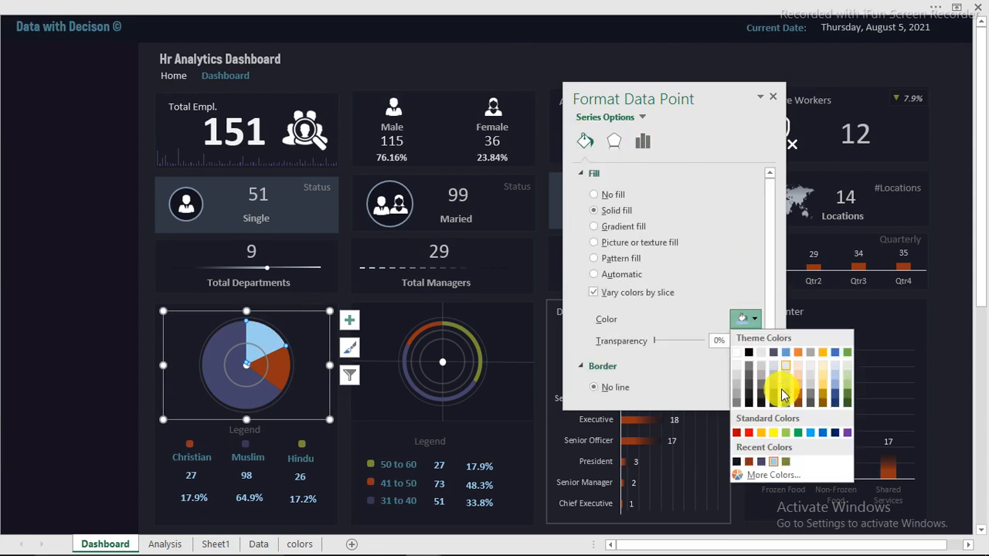
click(786, 462)
click(97, 254)
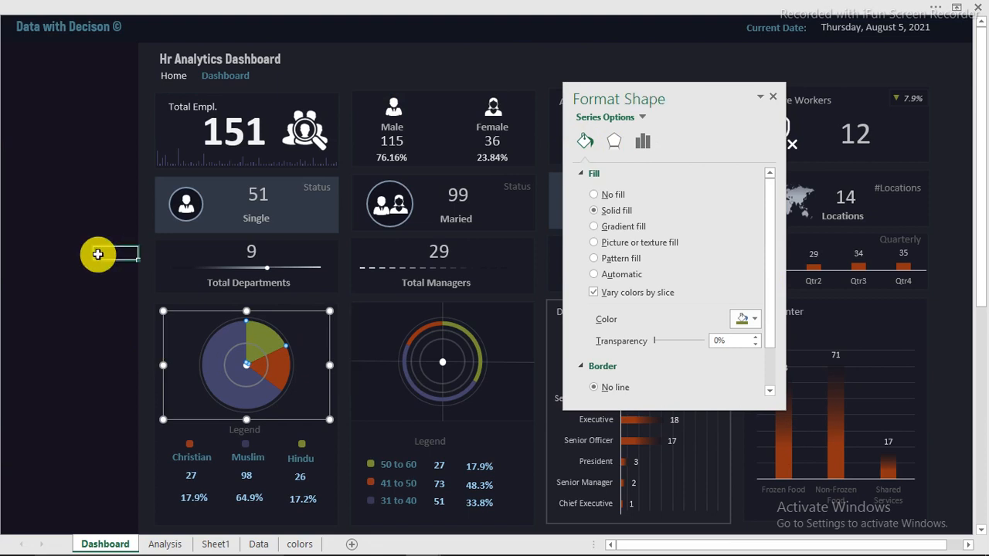
click(774, 99)
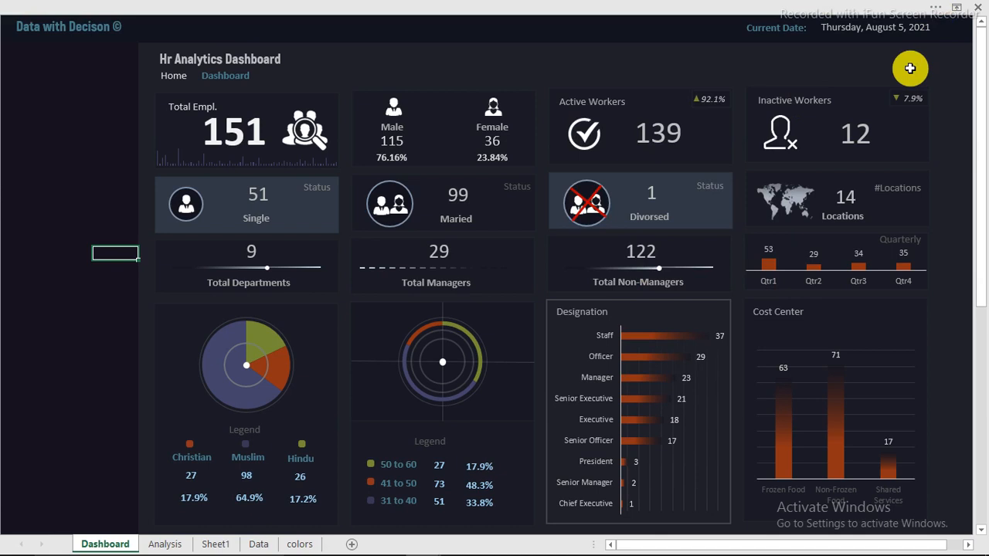
mouse_move(873, 547)
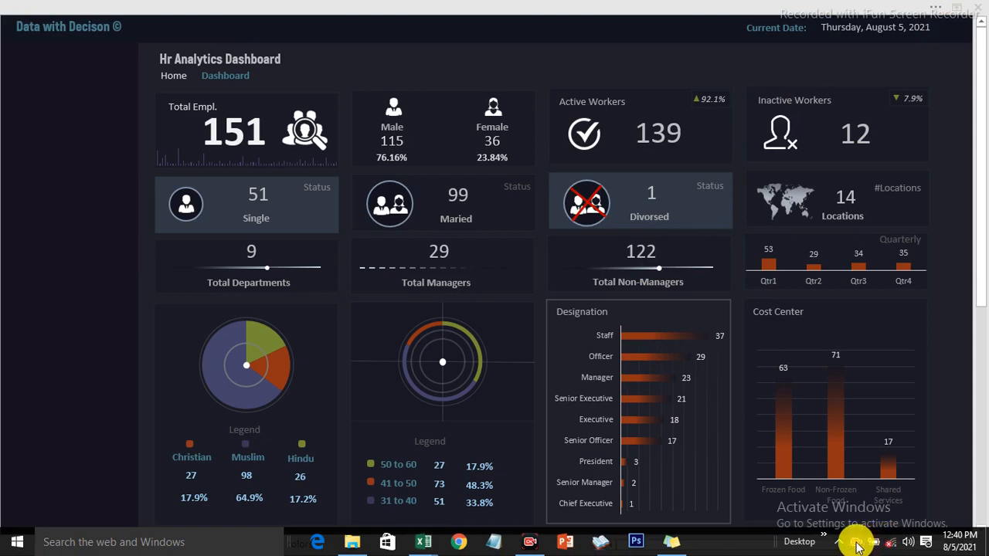